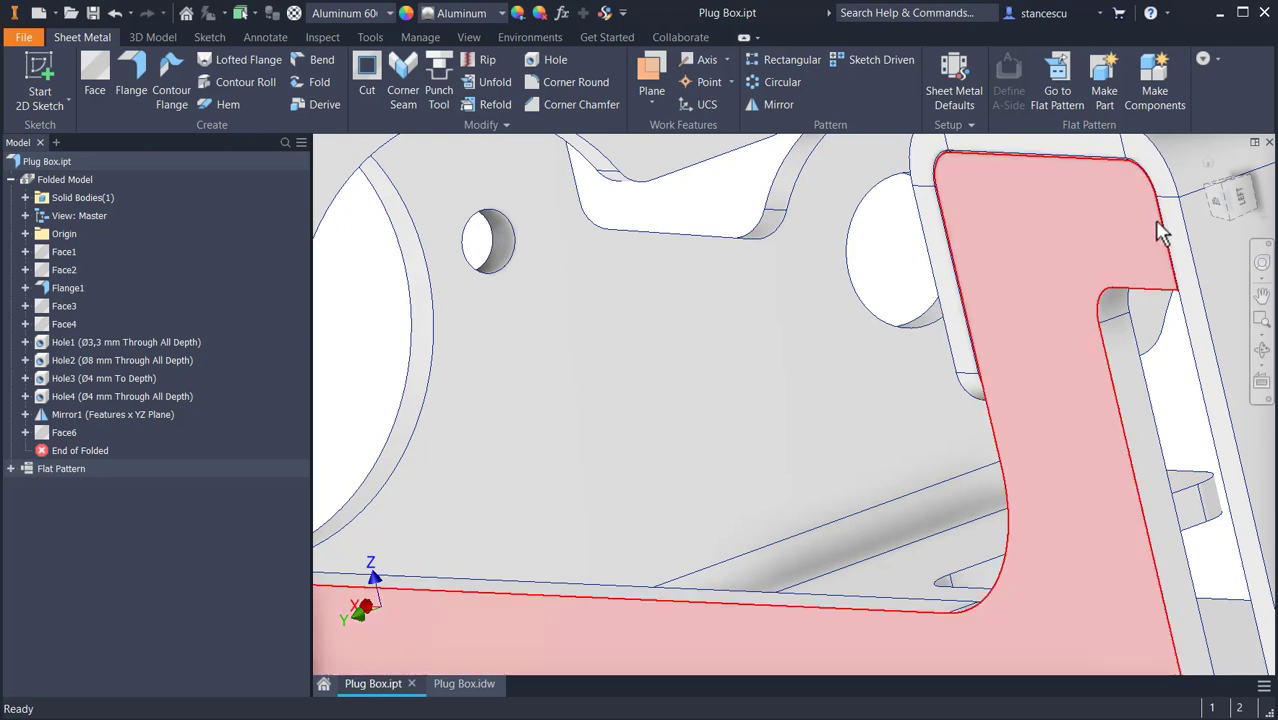
# Examine the finished Plug Box sheet metal part from several sides, including its bends, corner reliefs, tabs and holes.
pyautogui.scroll(-5, 1163, 298)
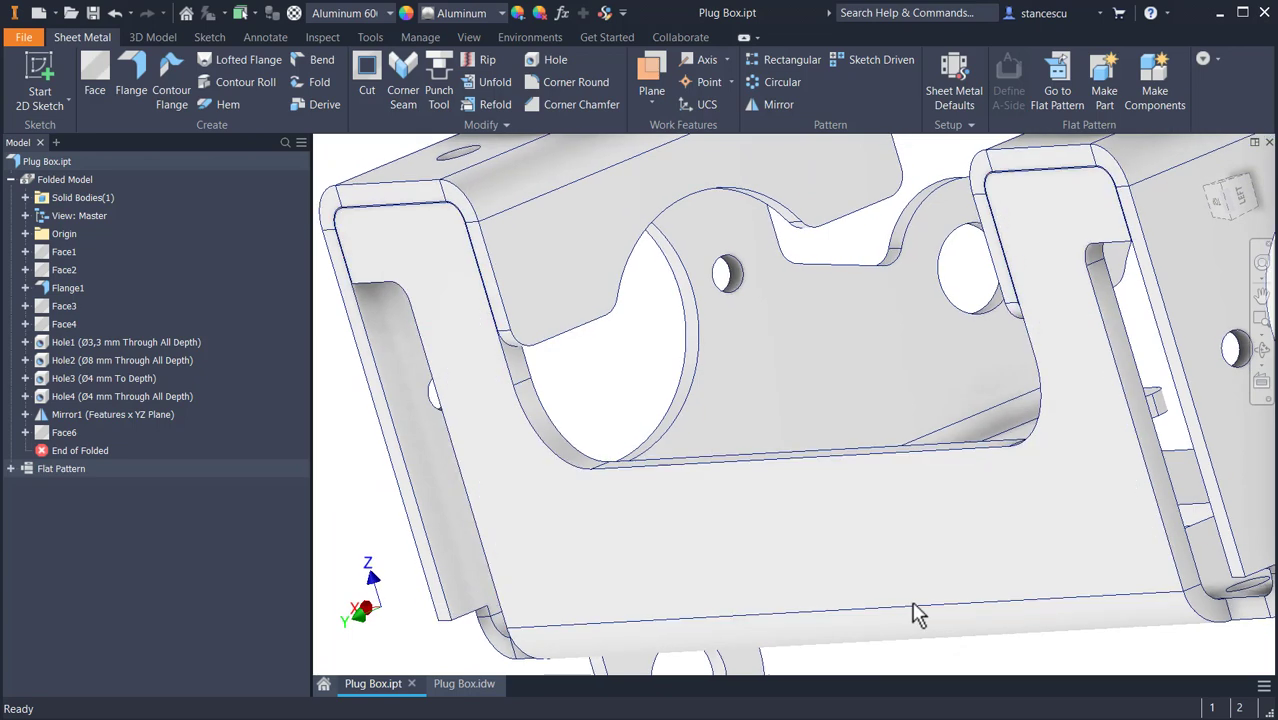
pyautogui.moveTo(1019, 619); pyautogui.dragTo(944, 569, button='middle')
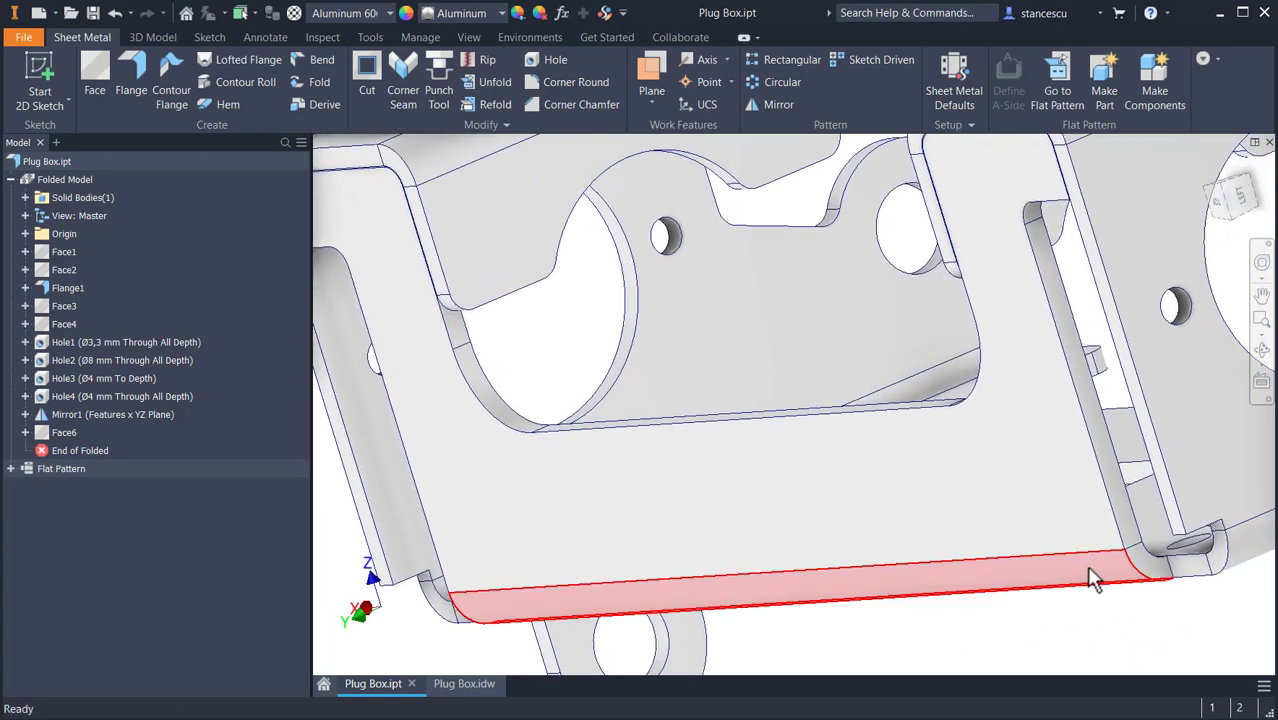
pyautogui.moveTo(1019, 369); pyautogui.dragTo(1048, 507, button='middle')
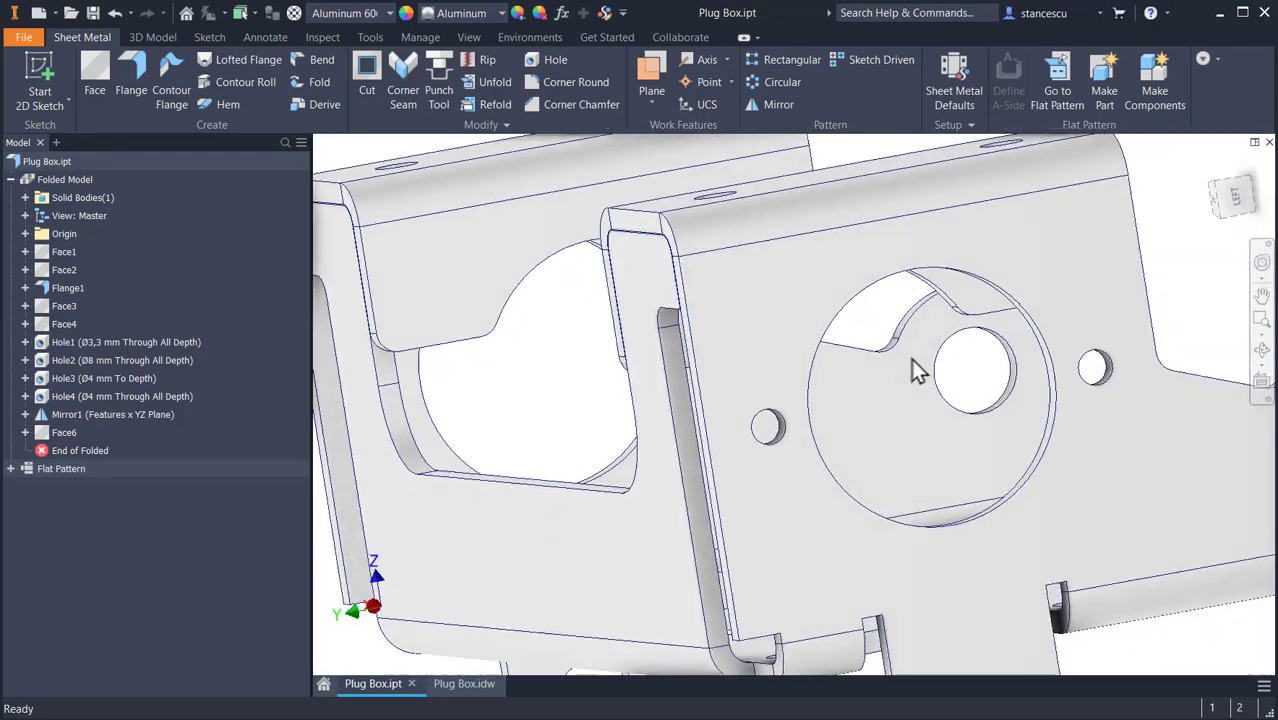
pyautogui.keyDown('shift'); pyautogui.moveTo(910, 364); pyautogui.dragTo(607, 580, button='middle'); pyautogui.keyUp('shift')
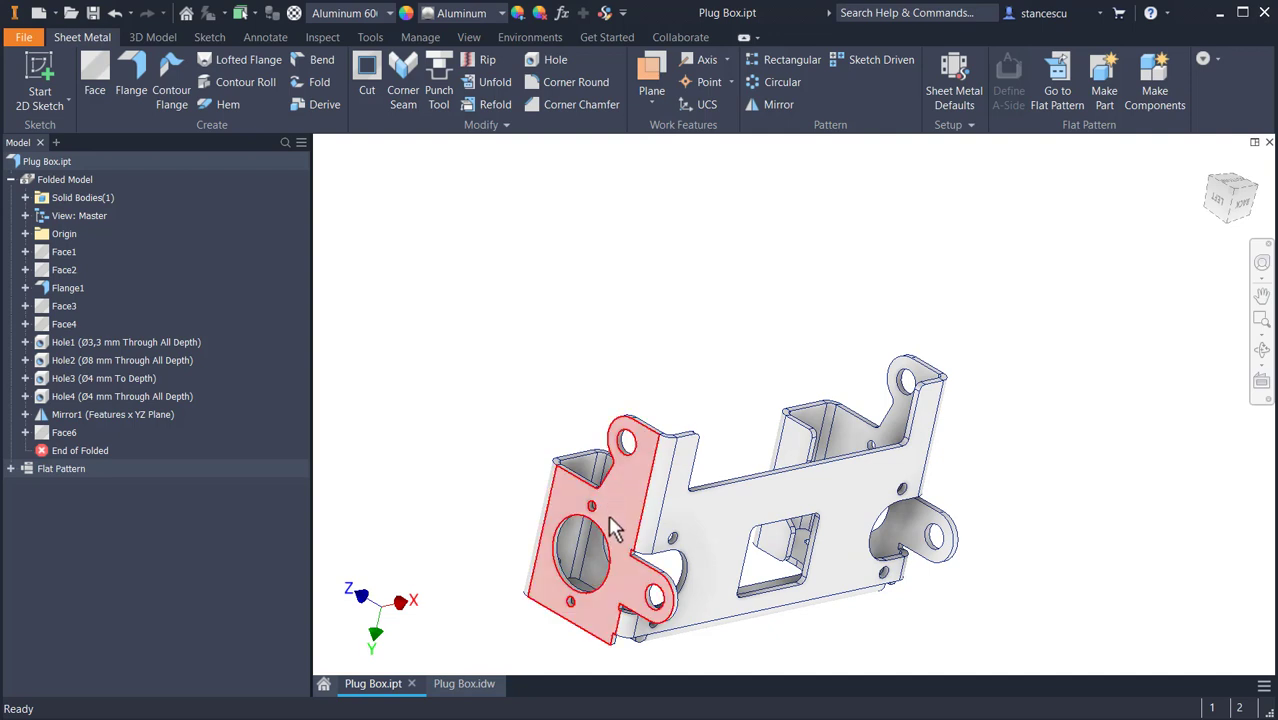
pyautogui.moveTo(608, 520)
pyautogui.keyDown('shift'); pyautogui.mouseDown(button='middle')
pyautogui.moveTo(612, 562)
pyautogui.moveTo(614, 535)
pyautogui.mouseUp(button='middle'); pyautogui.keyUp('shift')
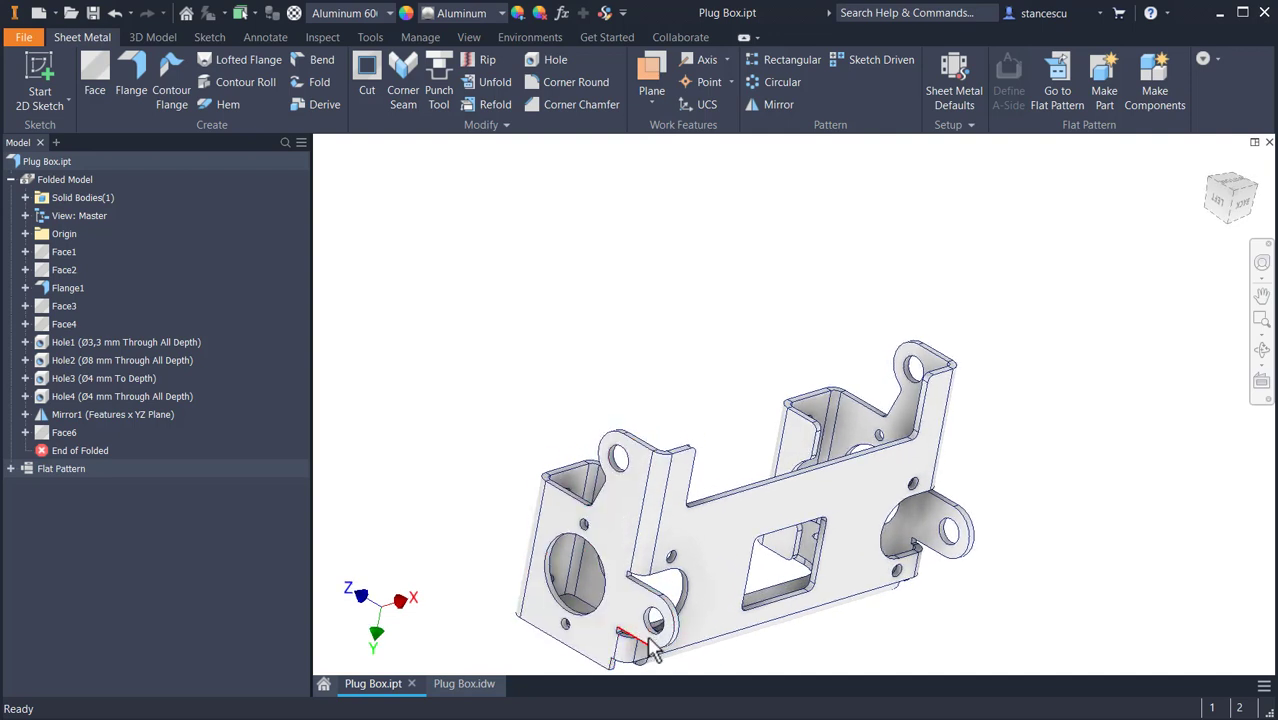
pyautogui.keyDown('shift'); pyautogui.moveTo(655, 620); pyautogui.dragTo(735, 333, button='middle'); pyautogui.keyUp('shift')
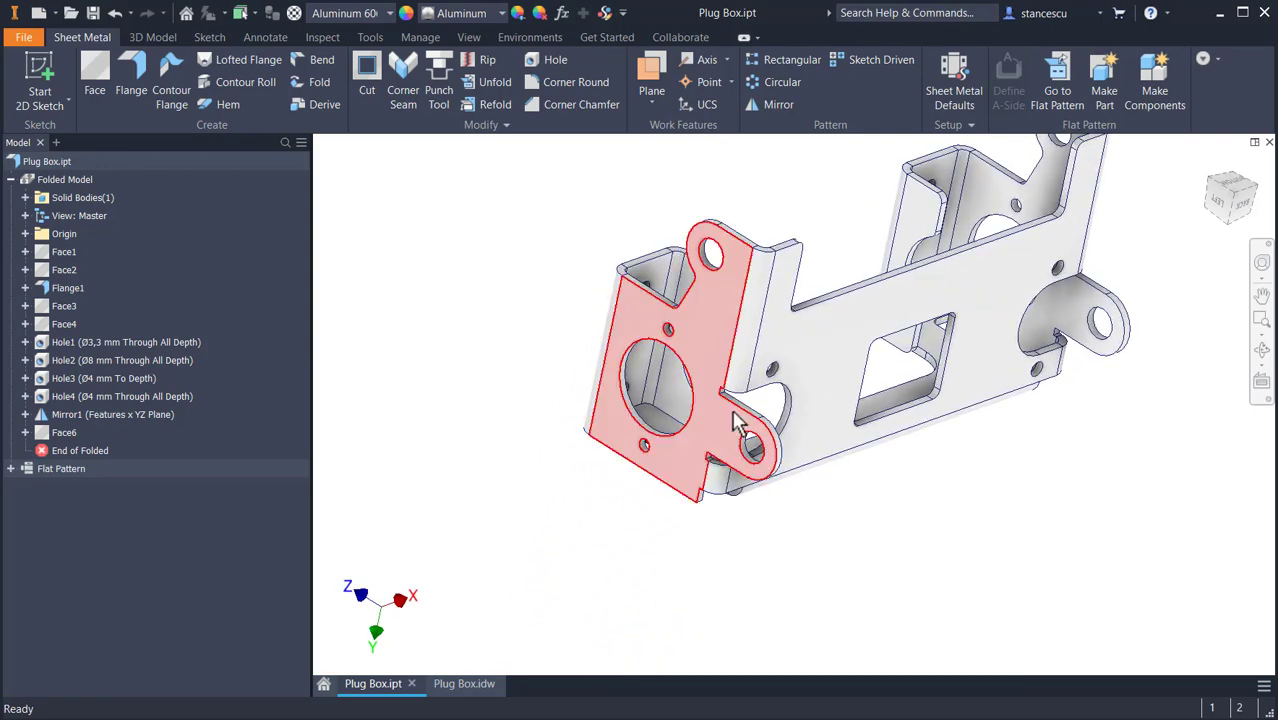
pyautogui.keyDown('shift'); pyautogui.moveTo(860, 502); pyautogui.dragTo(938, 556, button='middle'); pyautogui.keyUp('shift')
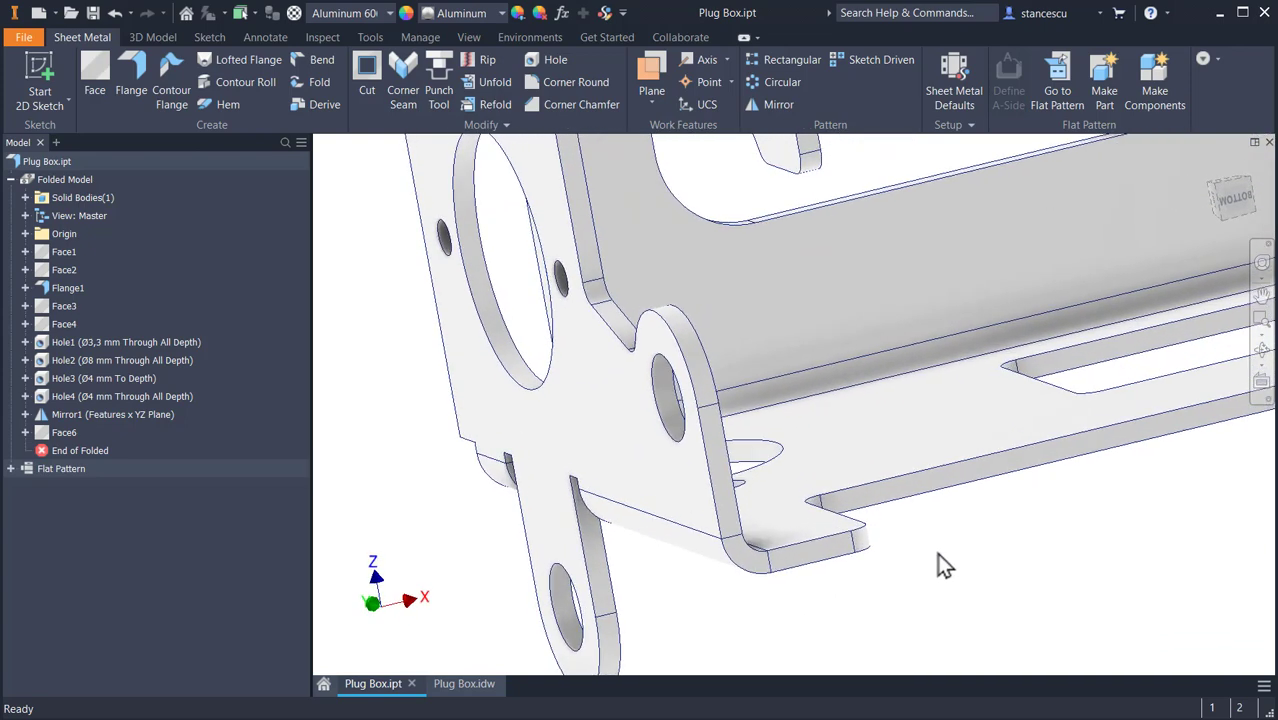
pyautogui.press('F6')
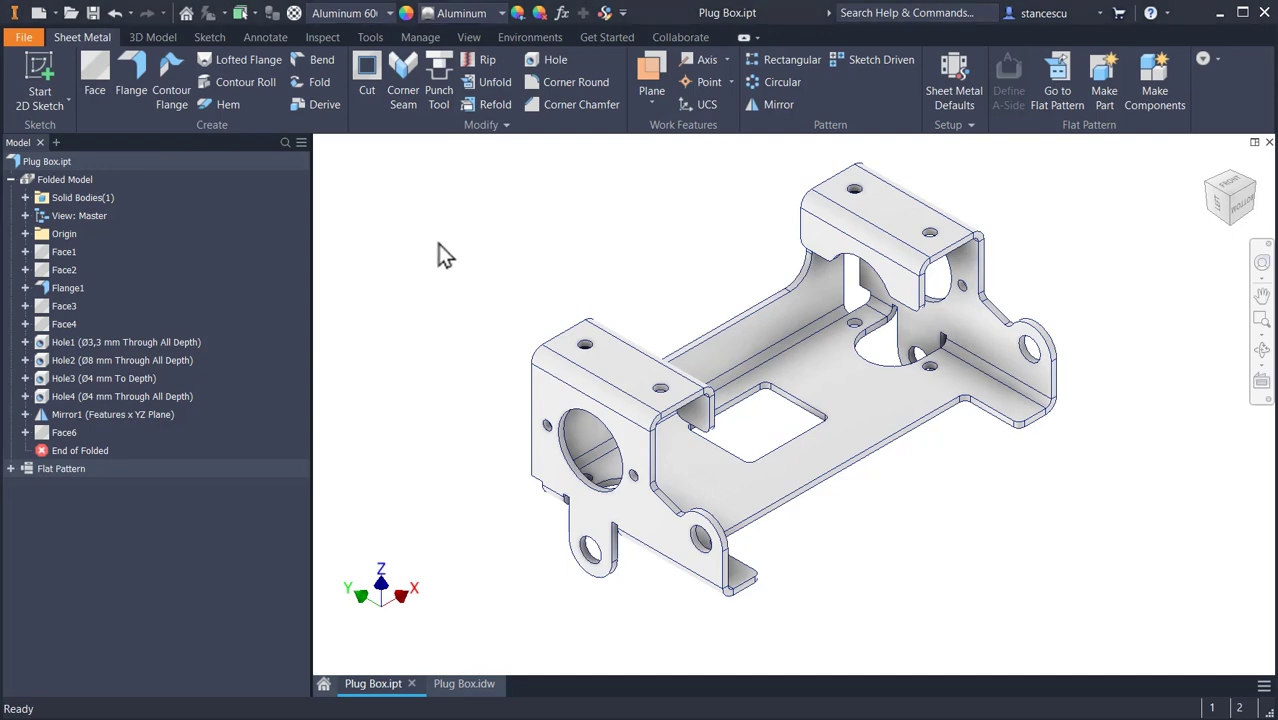
# Open the Plug Box.idw drawing and examine its isometric view, detail A and the dimensioned orthographic views.
pyautogui.click(462, 684)
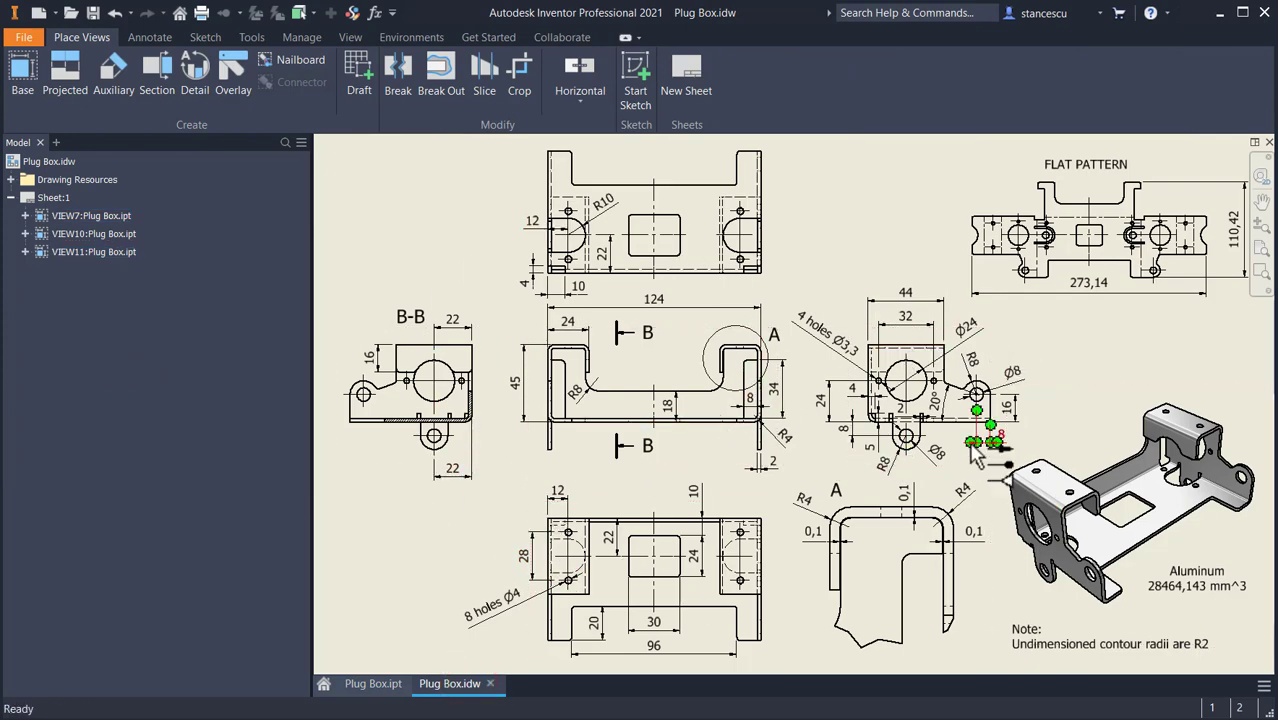
pyautogui.scroll(3, 1087, 506)
pyautogui.moveTo(1090, 499); pyautogui.dragTo(895, 399, button='middle')
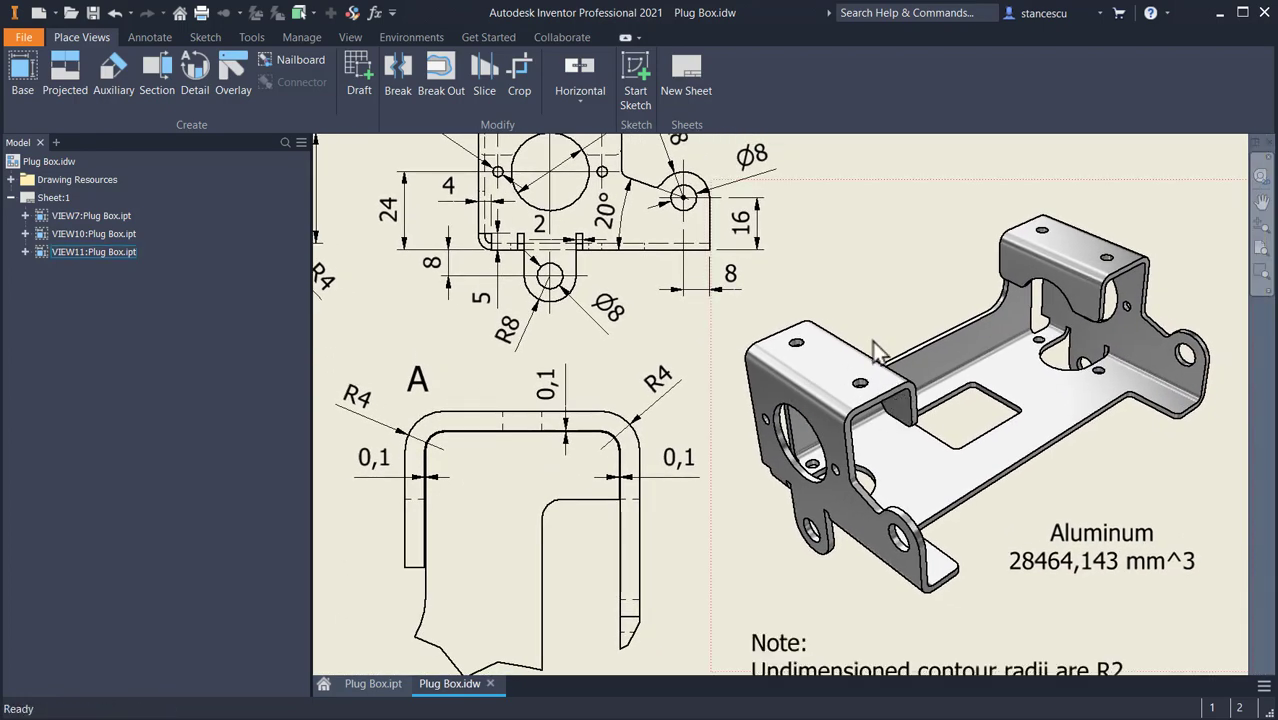
pyautogui.moveTo(880, 450)
pyautogui.mouseDown(button='middle')
pyautogui.moveTo(1173, 642)
pyautogui.moveTo(1240, 579)
pyautogui.mouseUp(button='middle')
pyautogui.moveTo(954, 506)
pyautogui.mouseDown(button='middle')
pyautogui.moveTo(1007, 462)
pyautogui.moveTo(1079, 354)
pyautogui.mouseUp(button='middle')
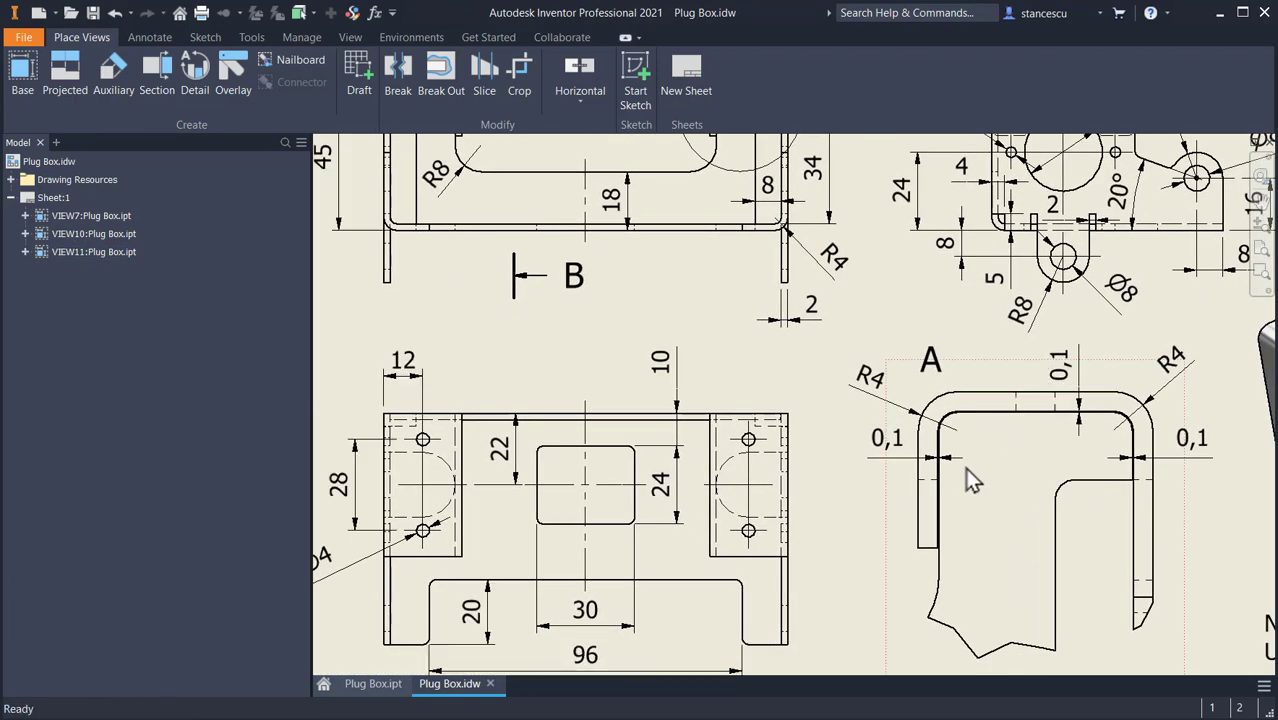
pyautogui.moveTo(885, 410); pyautogui.dragTo(900, 654, button='middle')
pyautogui.moveTo(898, 440)
pyautogui.mouseDown(button='middle')
pyautogui.moveTo(928, 470)
pyautogui.moveTo(940, 649)
pyautogui.mouseUp(button='middle')
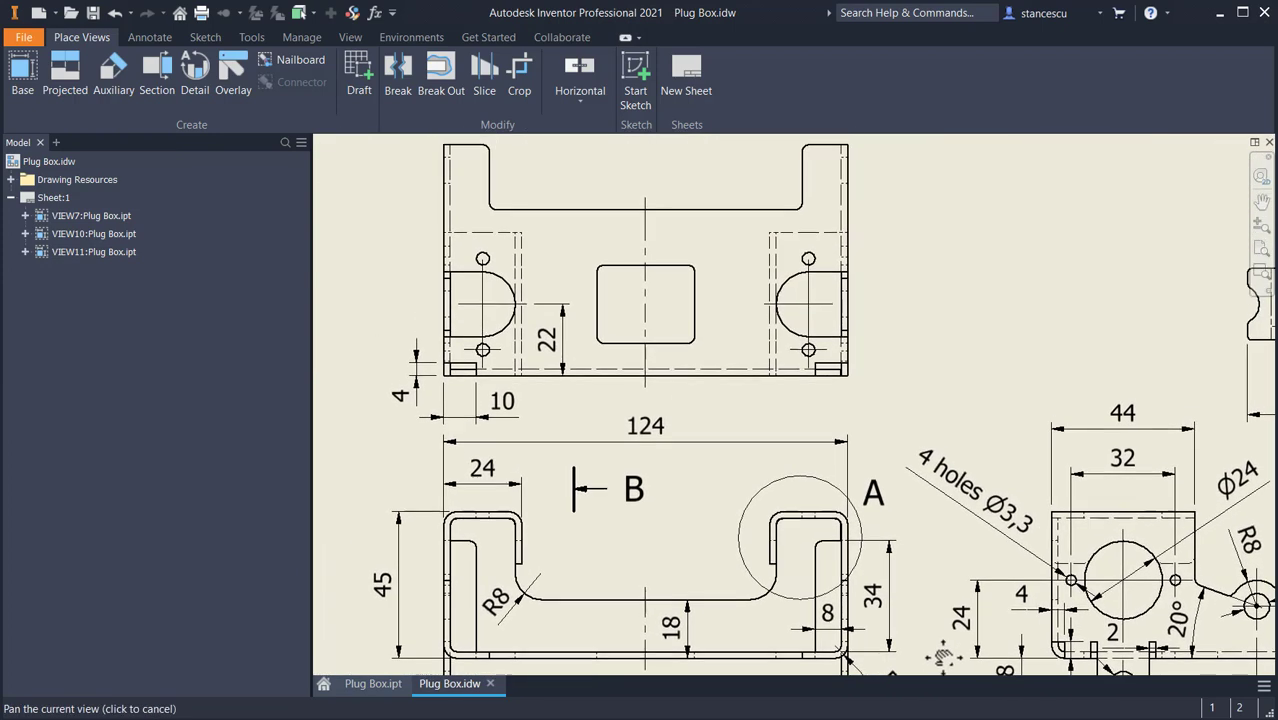
pyautogui.moveTo(933, 514); pyautogui.dragTo(980, 368, button='middle')
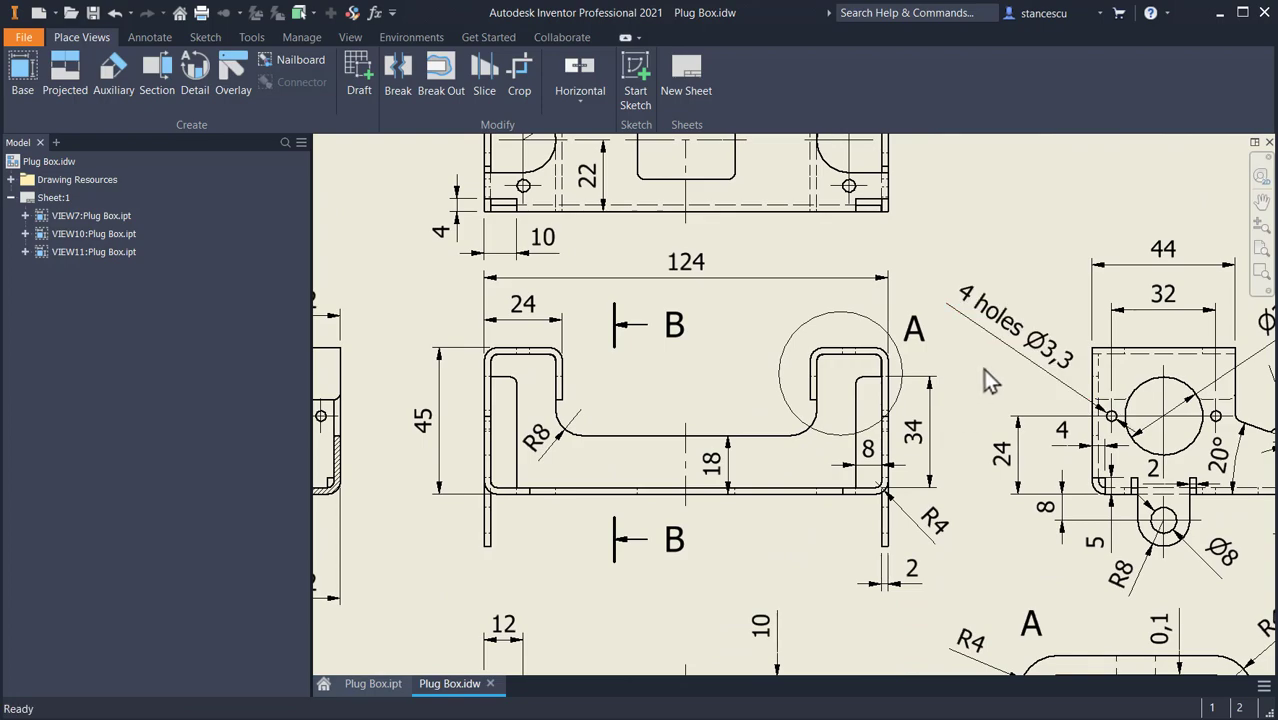
pyautogui.press('F6')
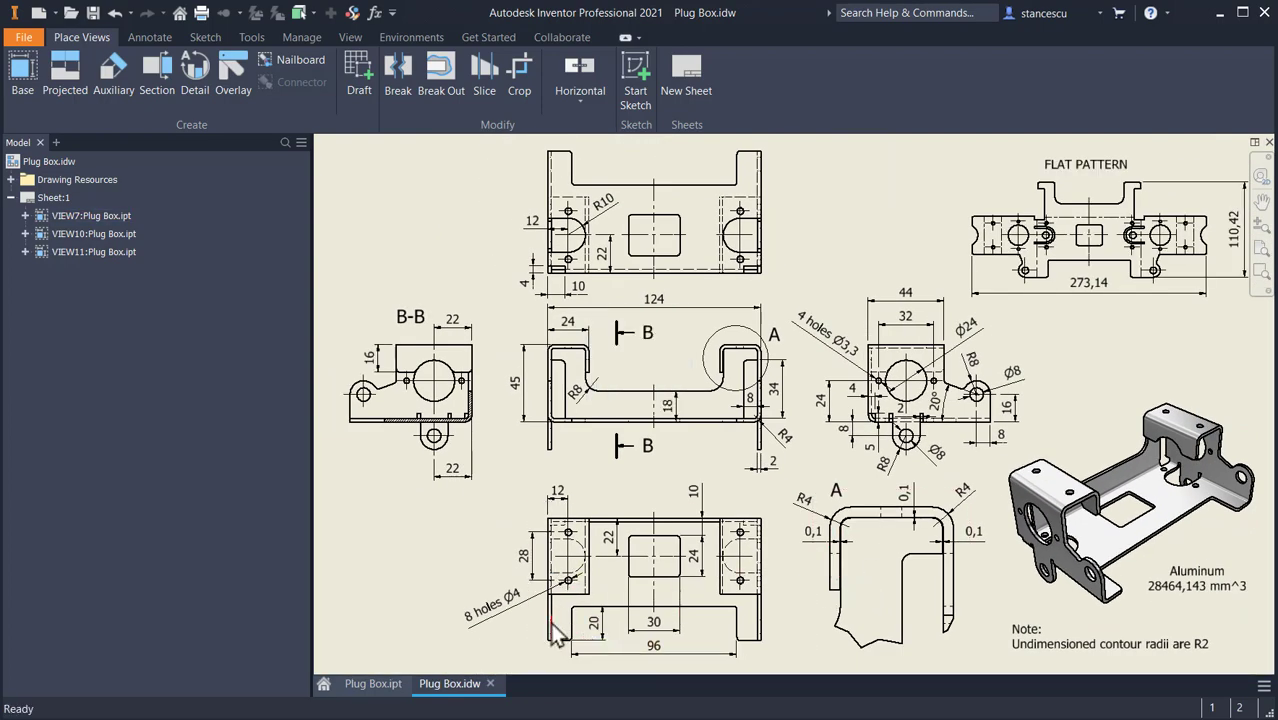
pyautogui.moveTo(620, 535); pyautogui.dragTo(621, 537)
# Create a new part from the metric Sheet Metal (mm).ipt template and start a 2D sketch on the XY plane.
pyautogui.click(38, 14)
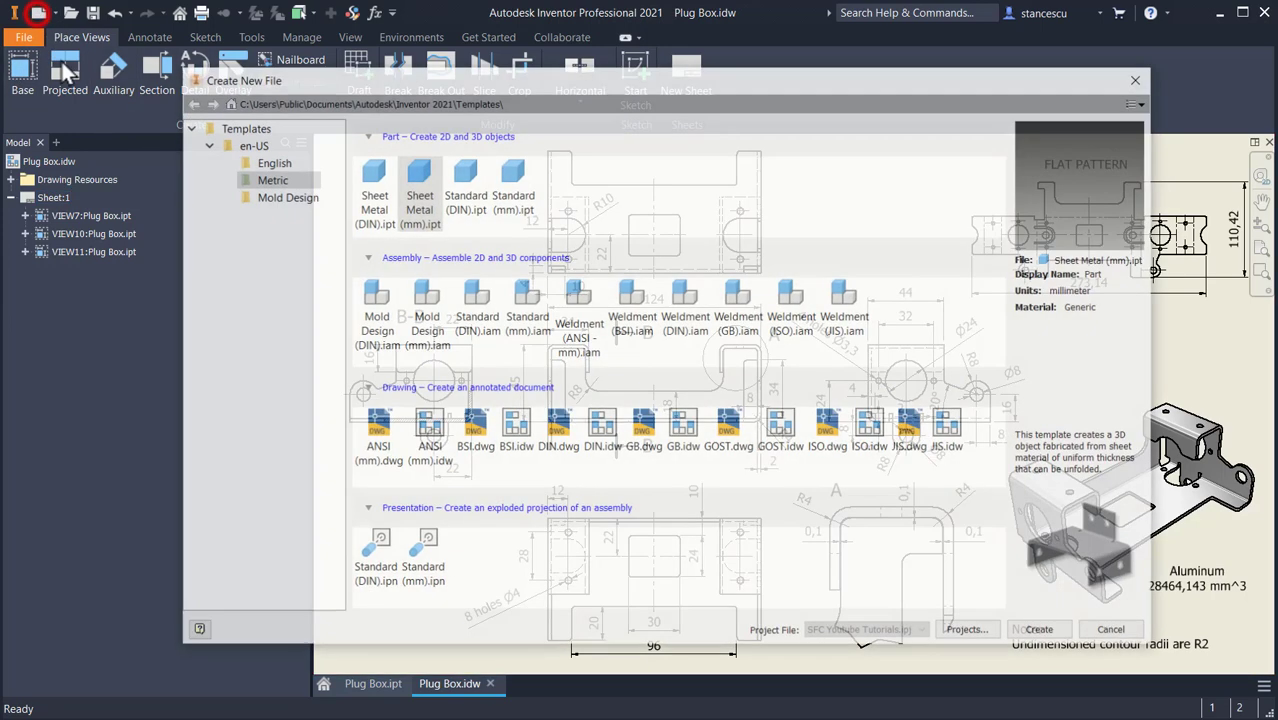
pyautogui.click(417, 190)
pyautogui.click(417, 190)
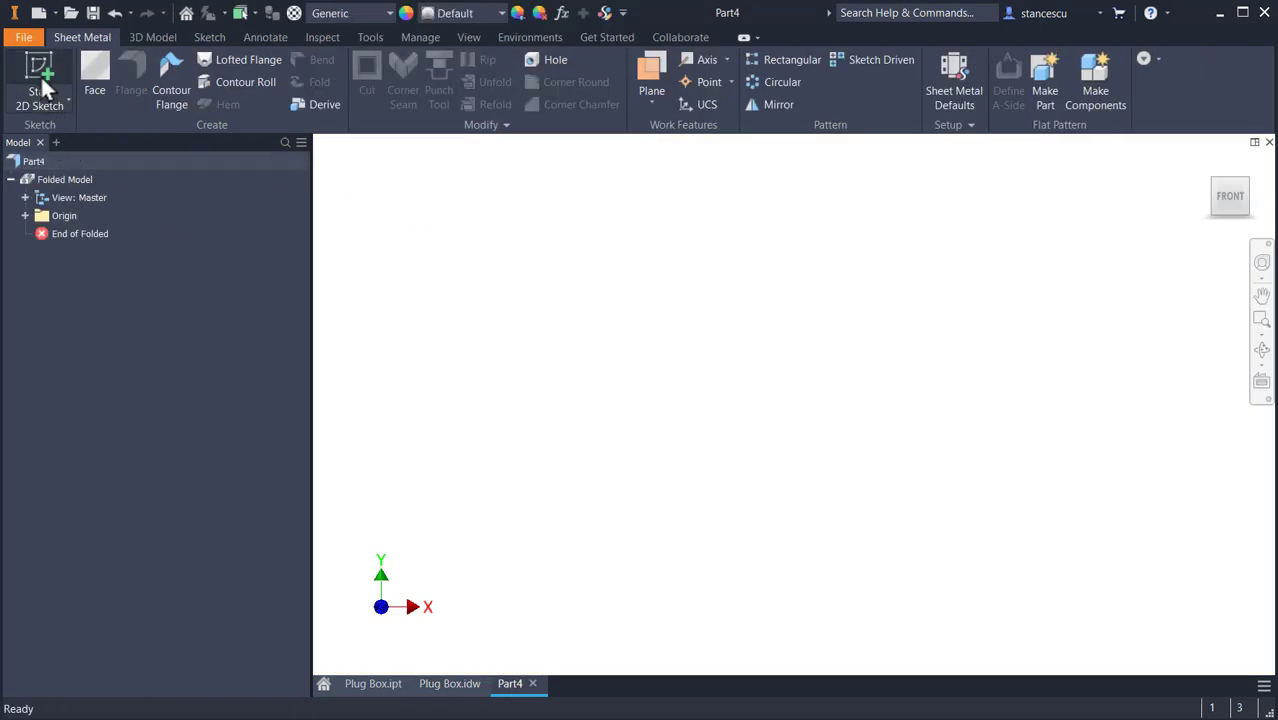
pyautogui.click(40, 85)
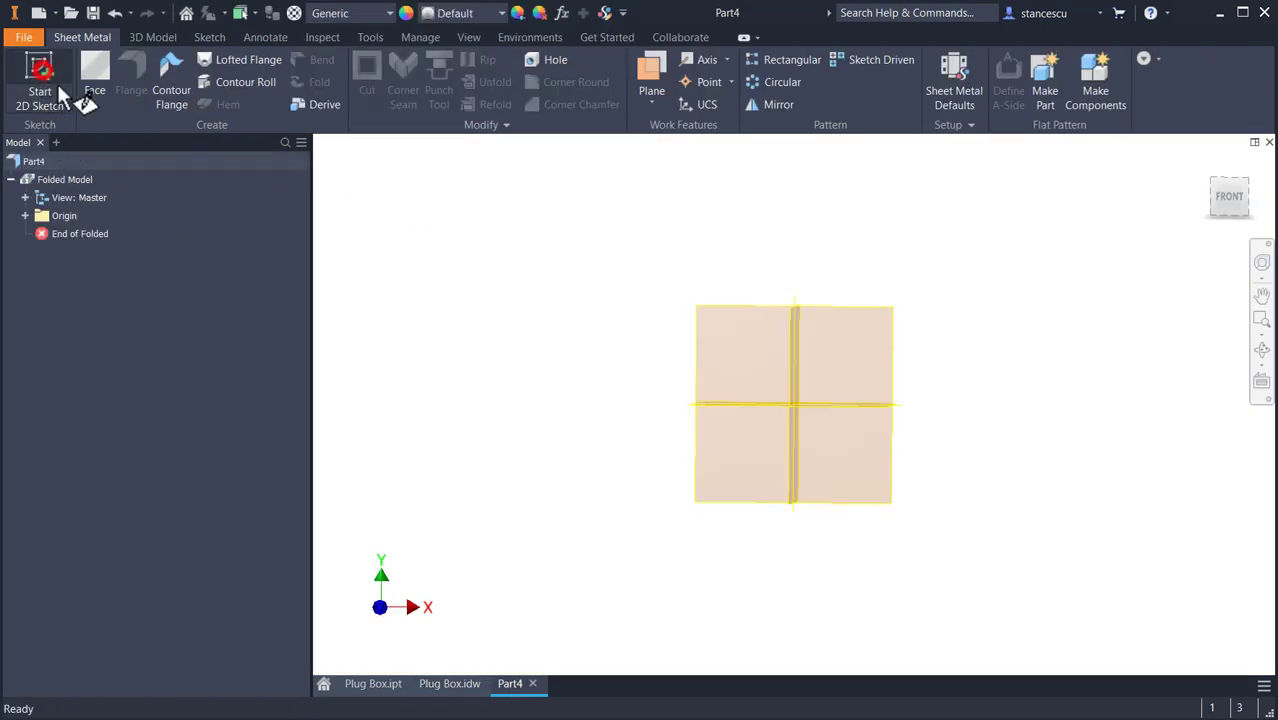
pyautogui.click(745, 243)
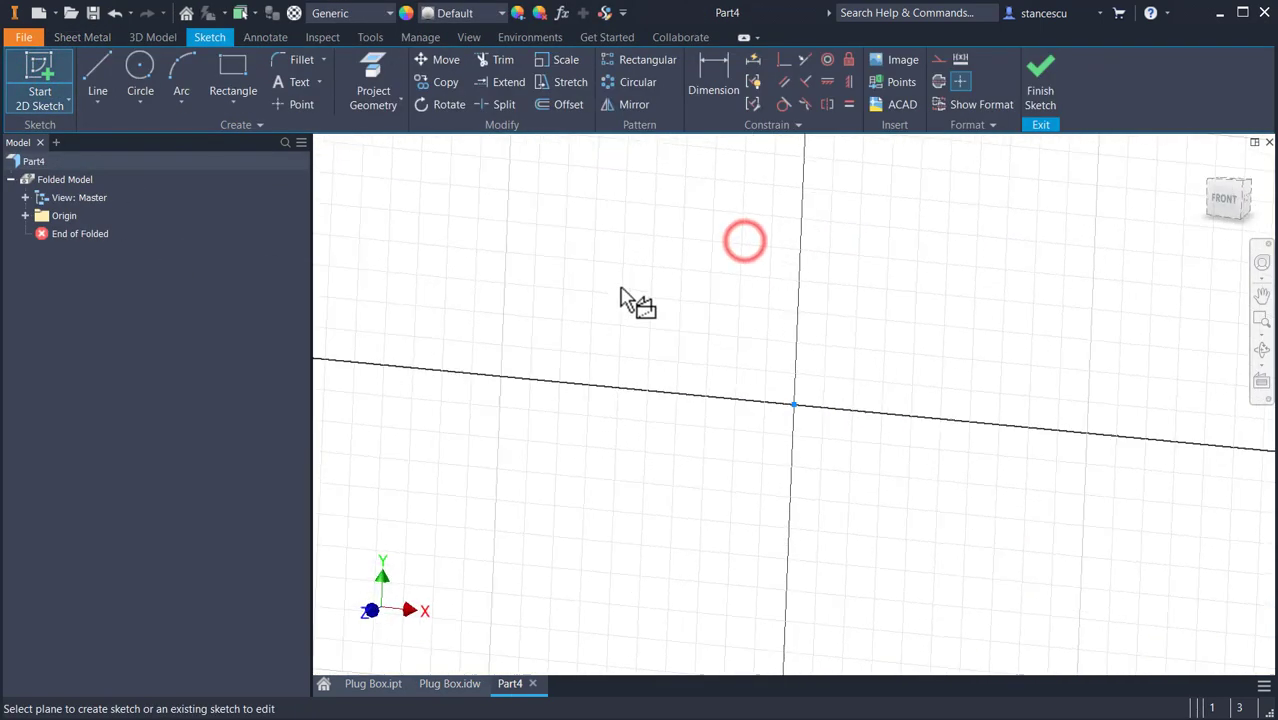
pyautogui.moveTo(659, 494); pyautogui.dragTo(793, 317, button='middle')
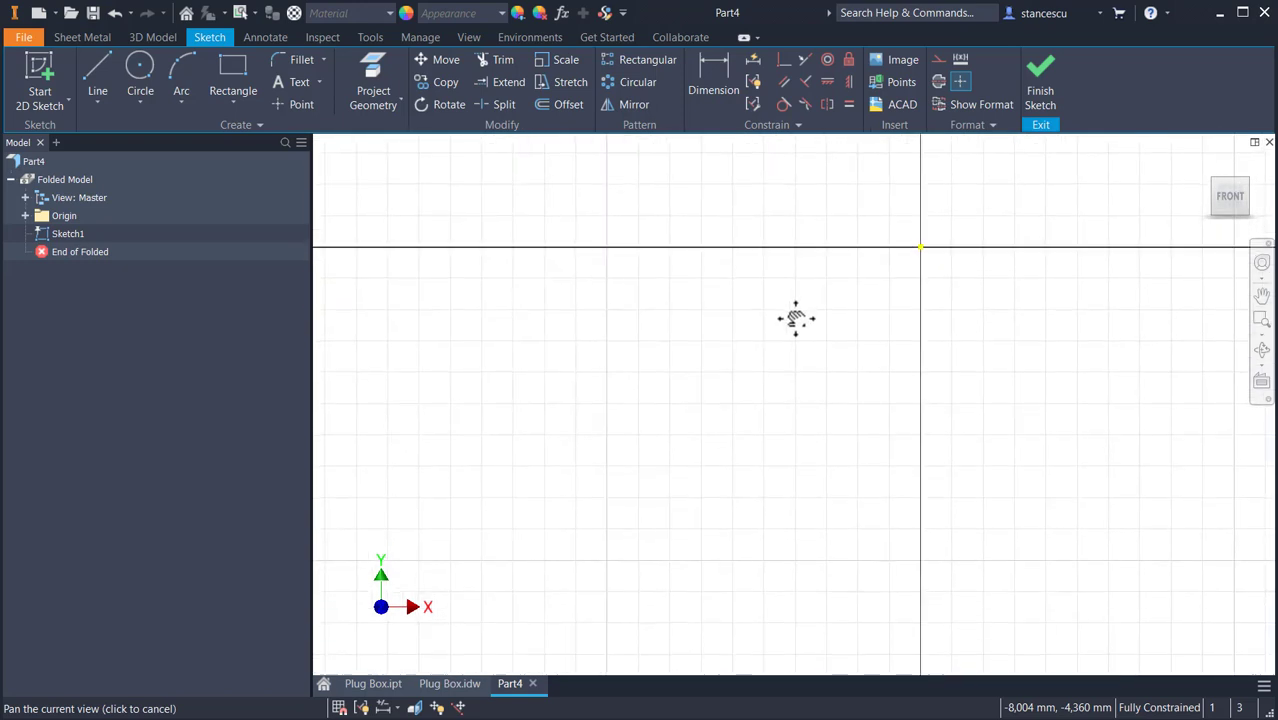
# Sketch connected lines below and left of the origin: down about 5 mm, left about 4.9 mm, up about 12.5 mm, right about 3.6 mm.
pyautogui.click(104, 75)
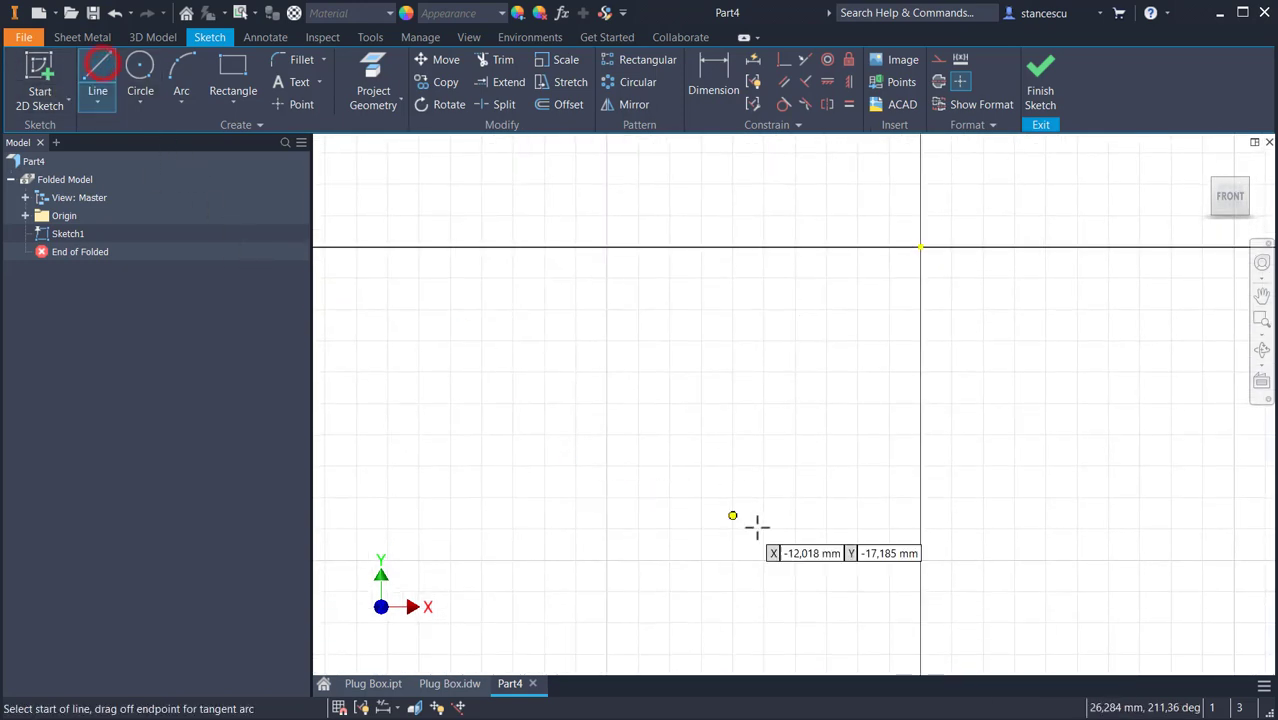
pyautogui.click(770, 500)
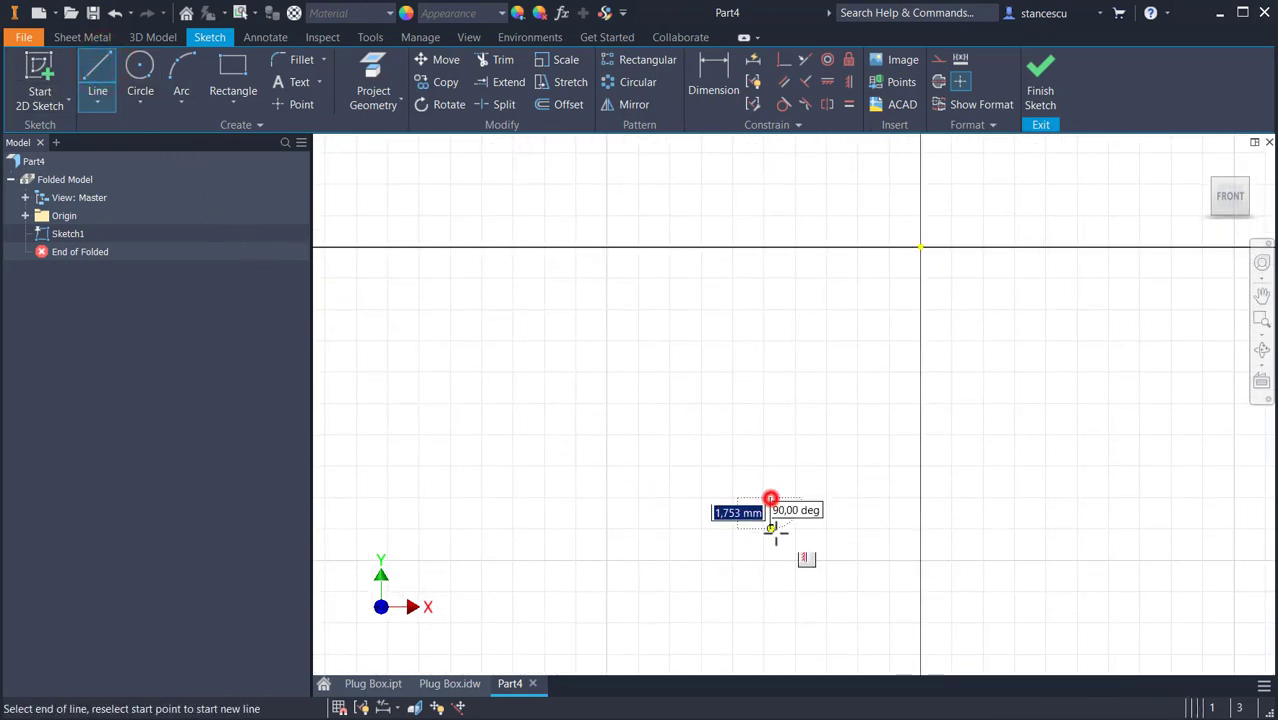
pyautogui.click(770, 578)
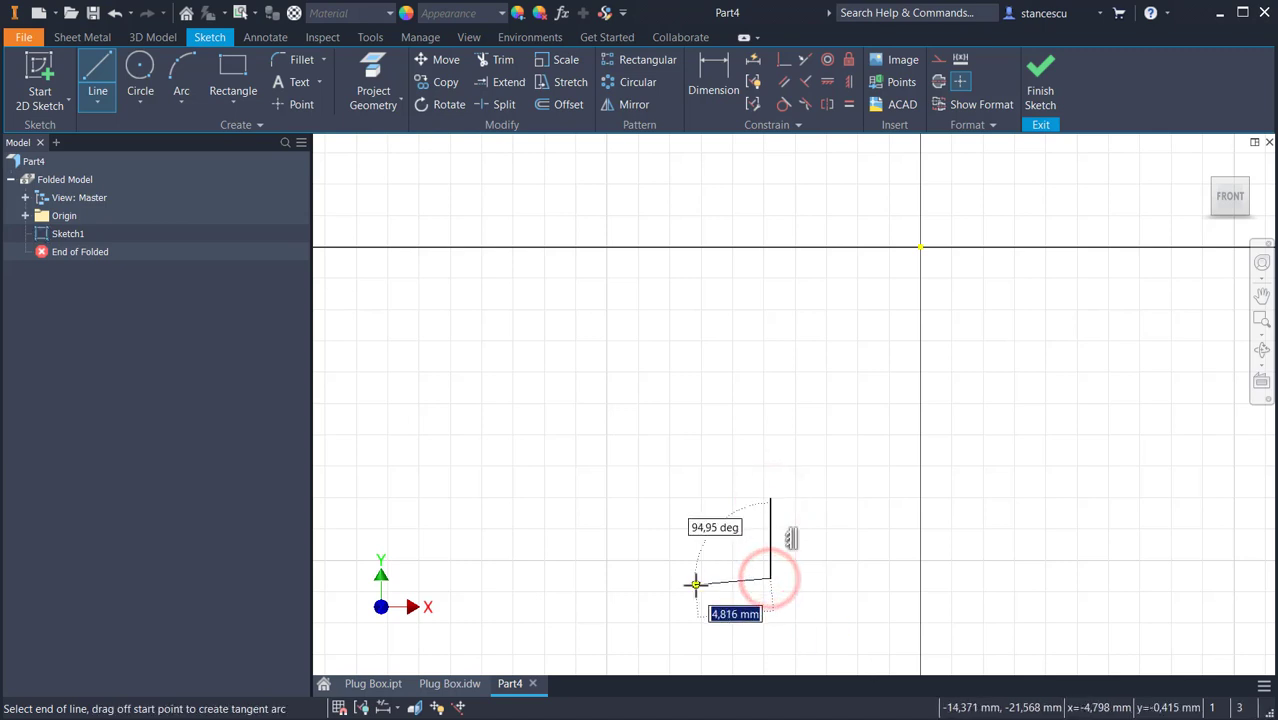
pyautogui.click(694, 578)
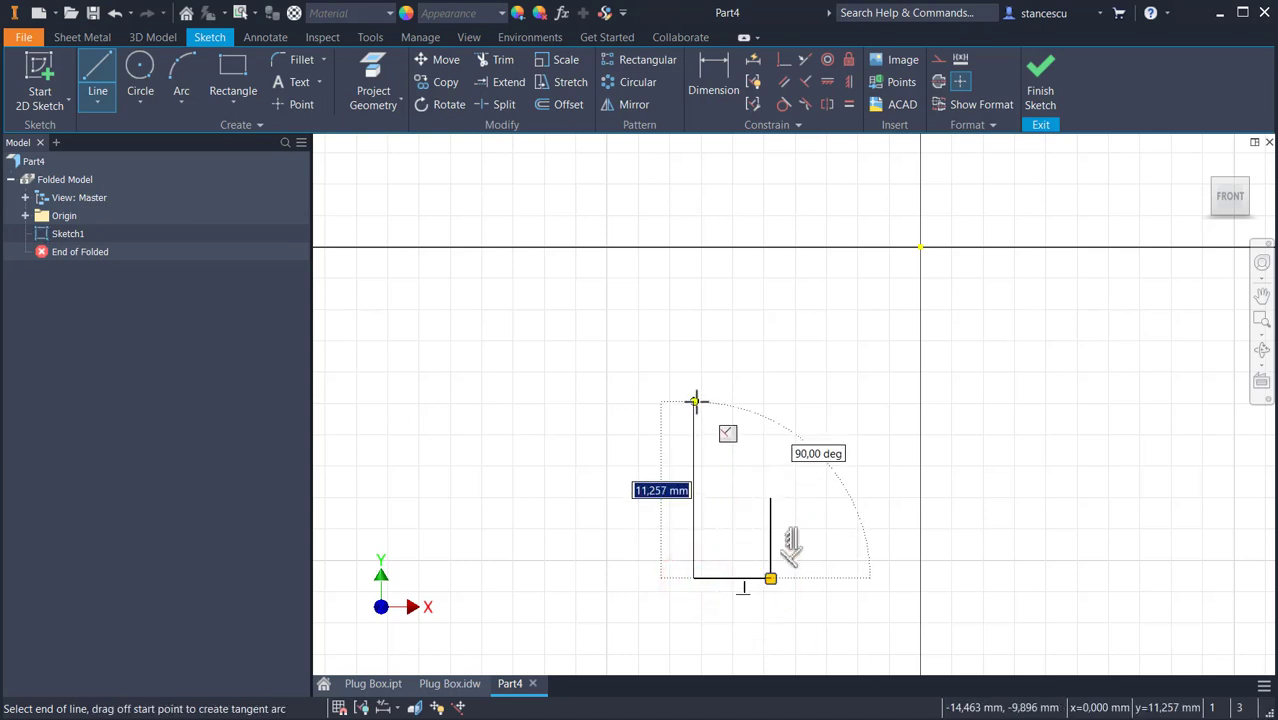
pyautogui.click(694, 381)
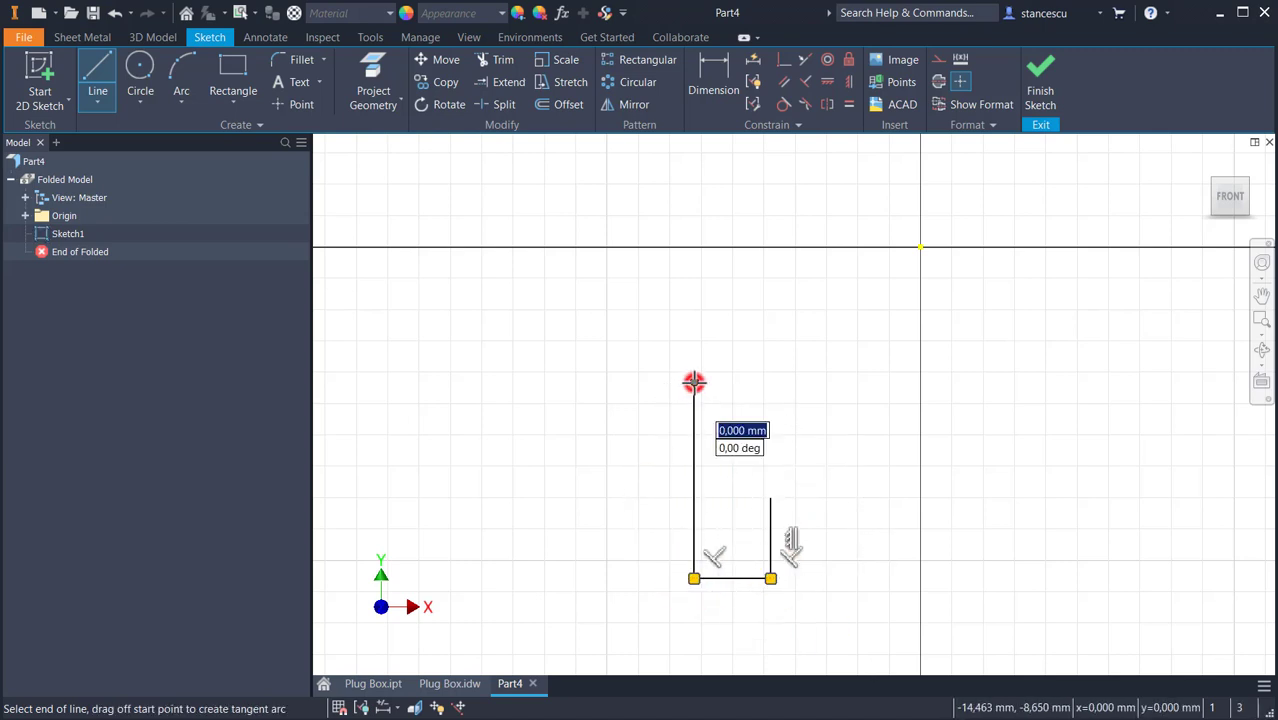
pyautogui.click(751, 383)
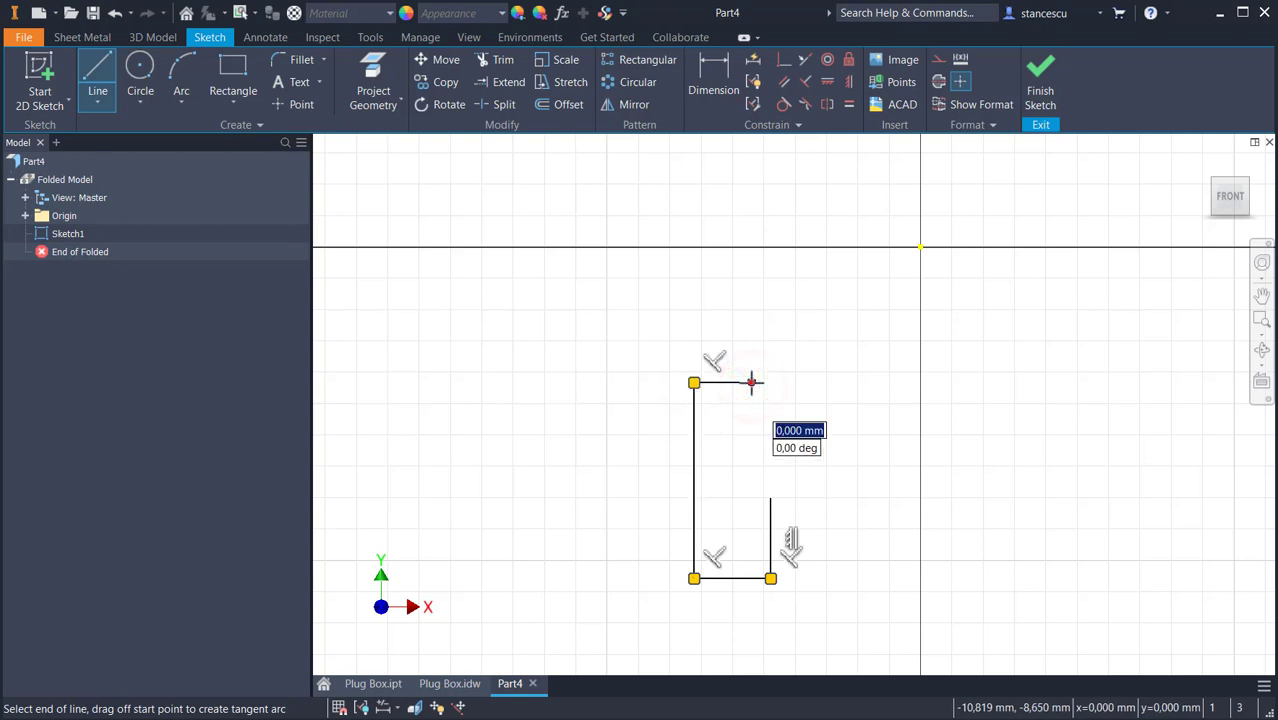
# Continue with a tangent arc of about 1.7 mm radius, then lines left about 3.6 mm, up about 3.7 mm, right about 2.4 mm and up about 1.5 mm.
pyautogui.moveTo(751, 382); pyautogui.dragTo(751, 327)
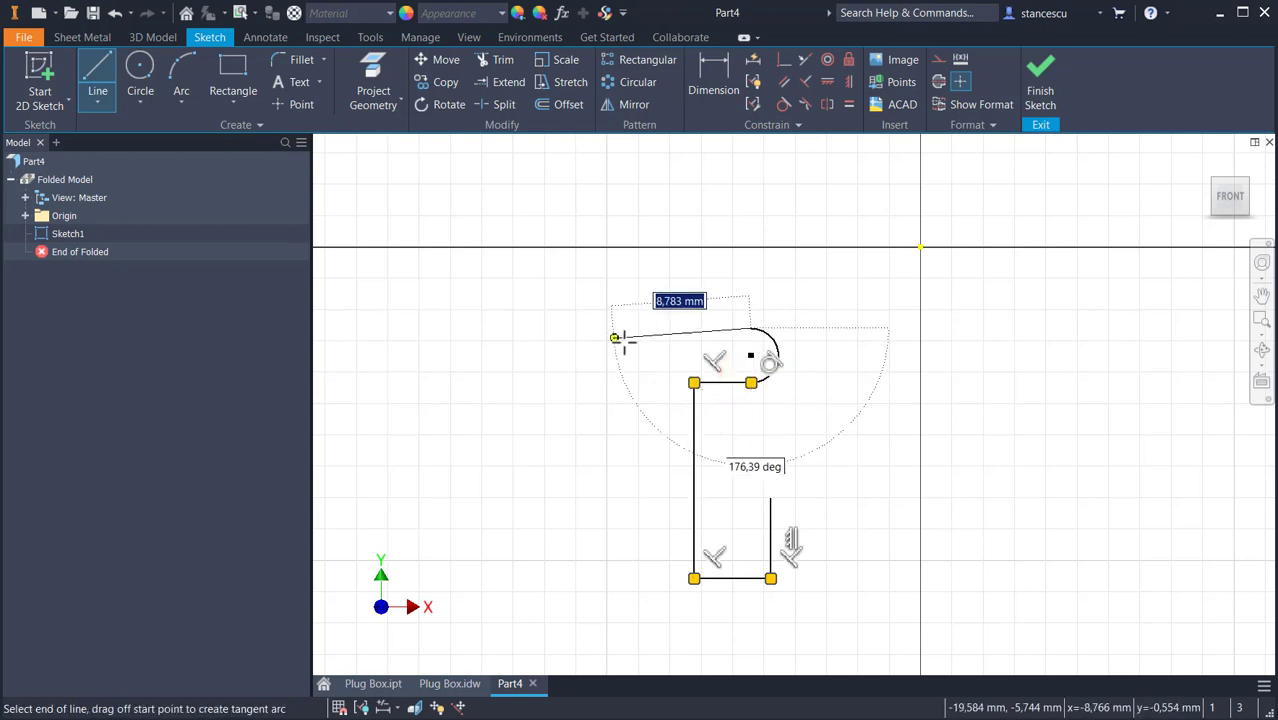
pyautogui.click(694, 327)
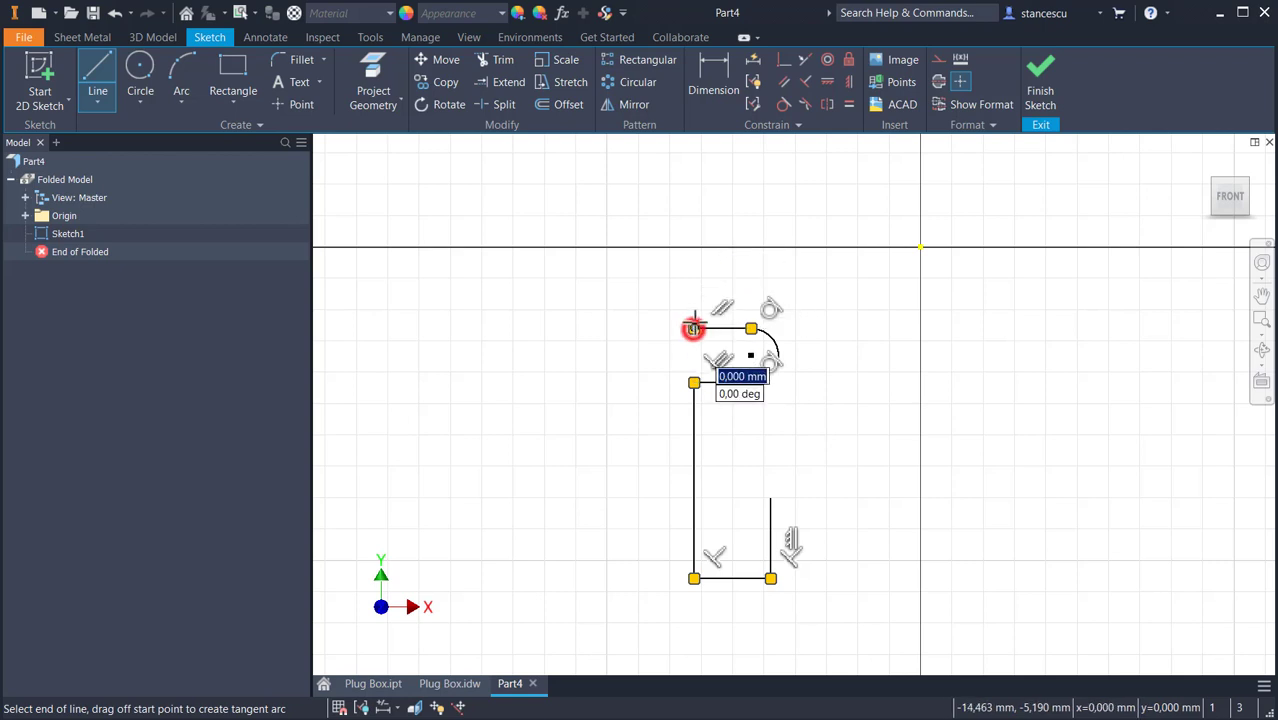
pyautogui.click(694, 270)
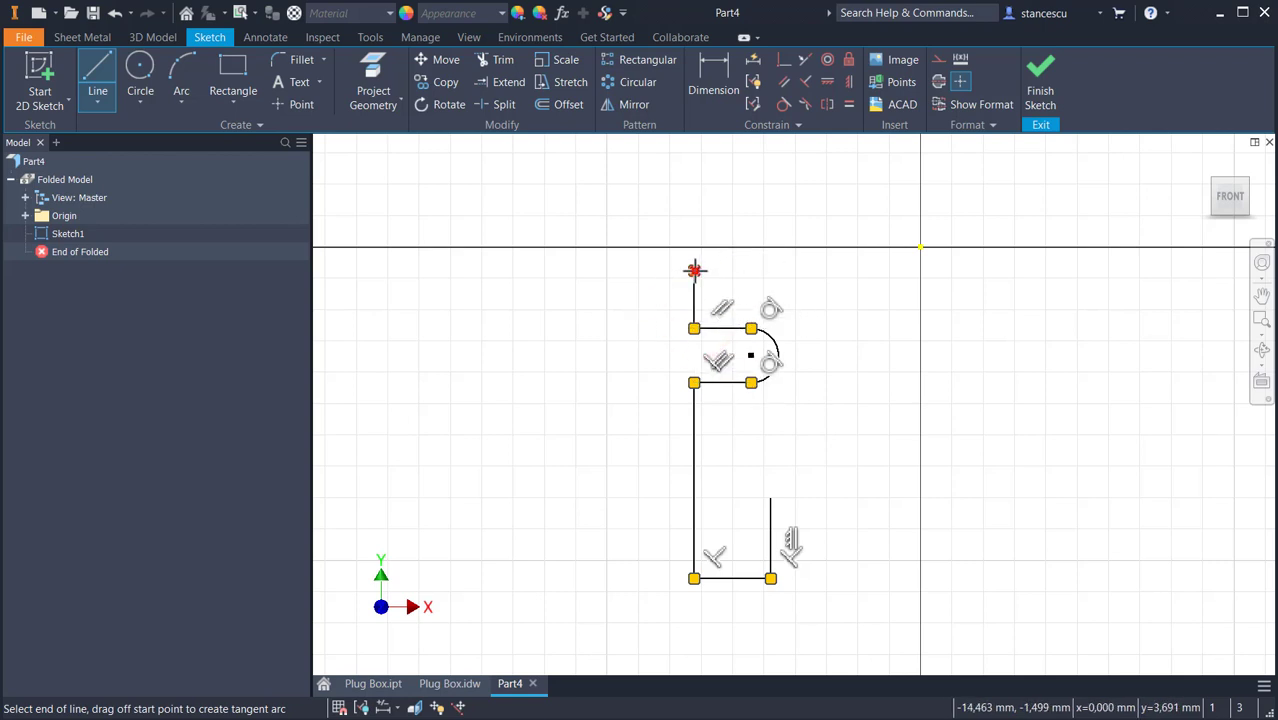
pyautogui.click(732, 272)
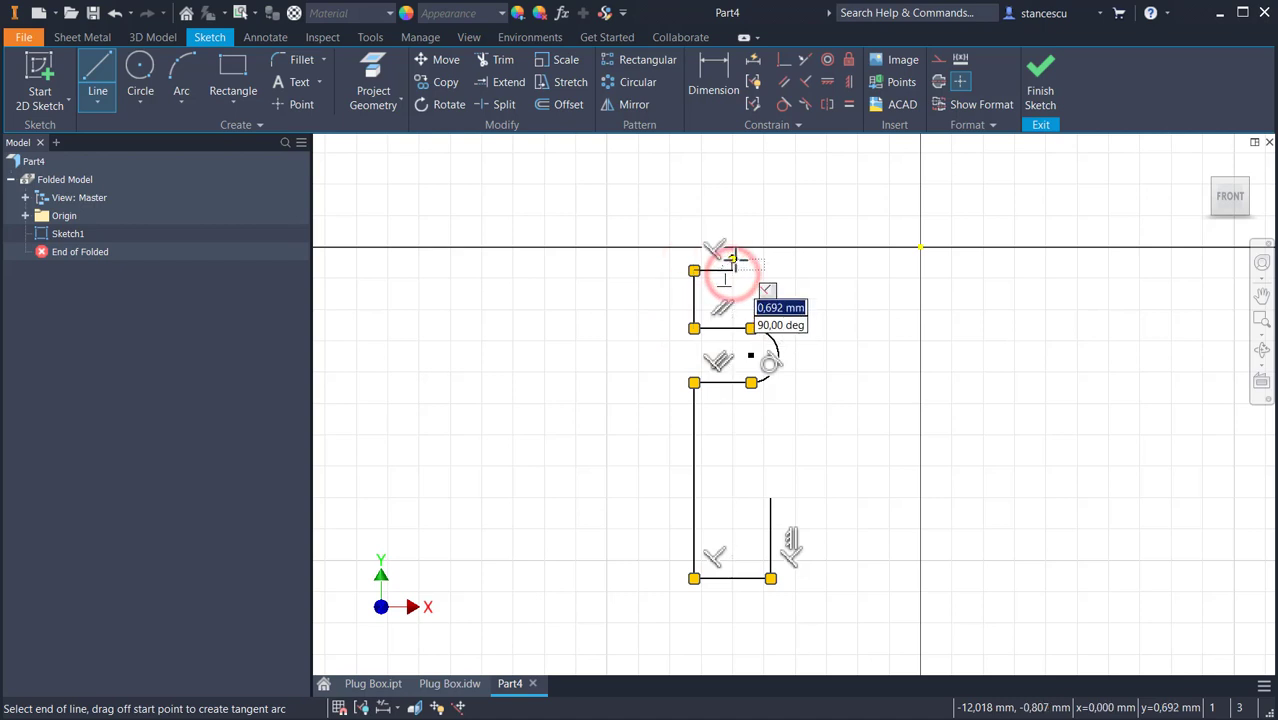
pyautogui.click(732, 247)
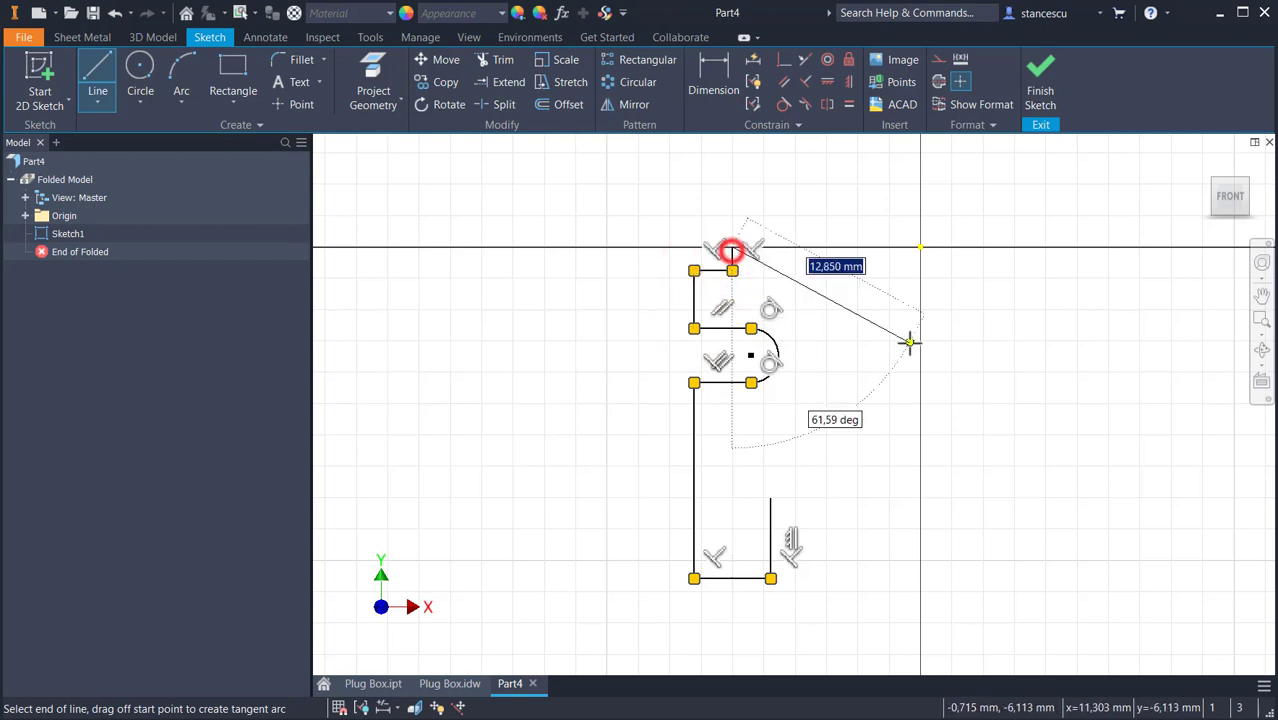
pyautogui.press('Escape')
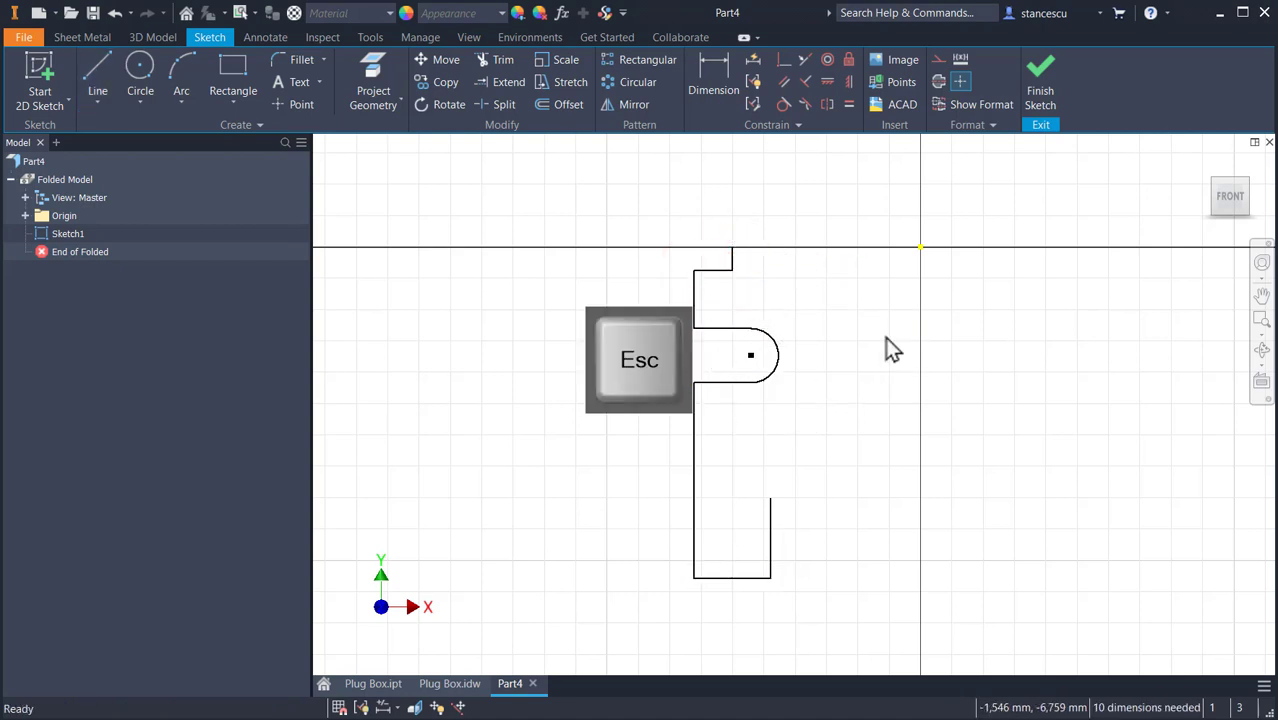
# Apply a horizontal constraint between the upper endpoint of the profile and the sketch origin.
pyautogui.click(826, 82)
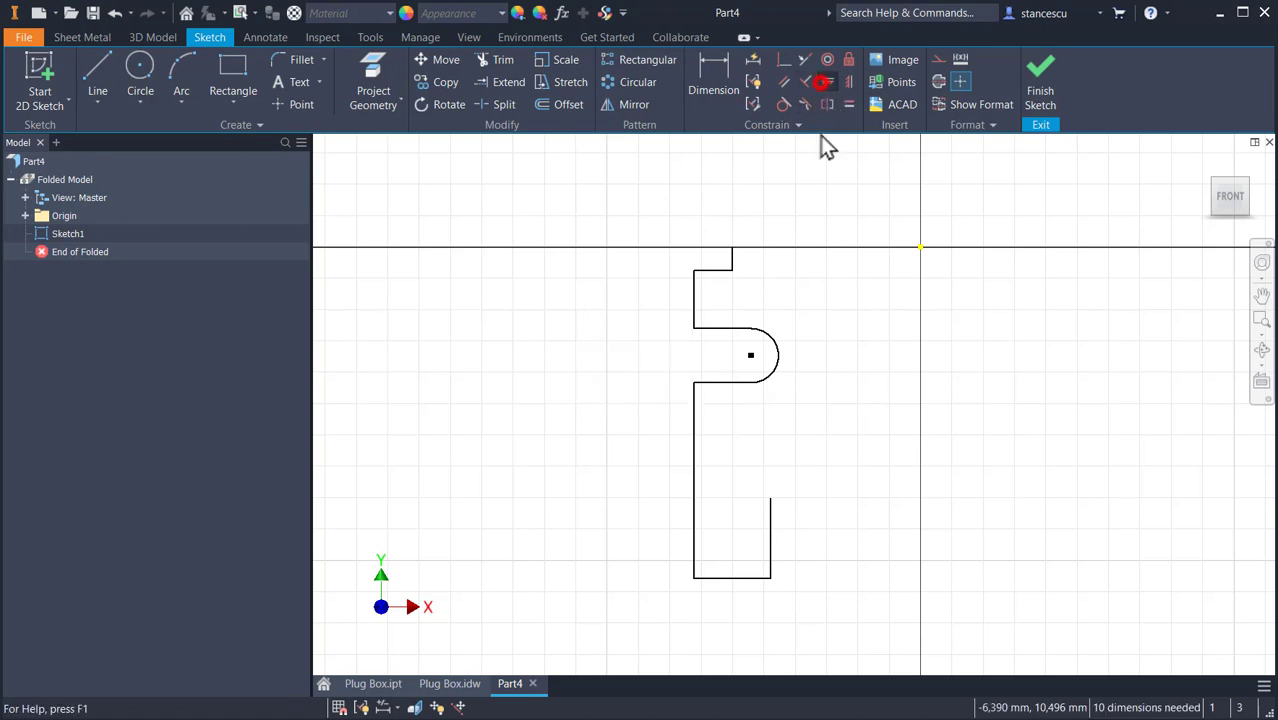
pyautogui.click(731, 248)
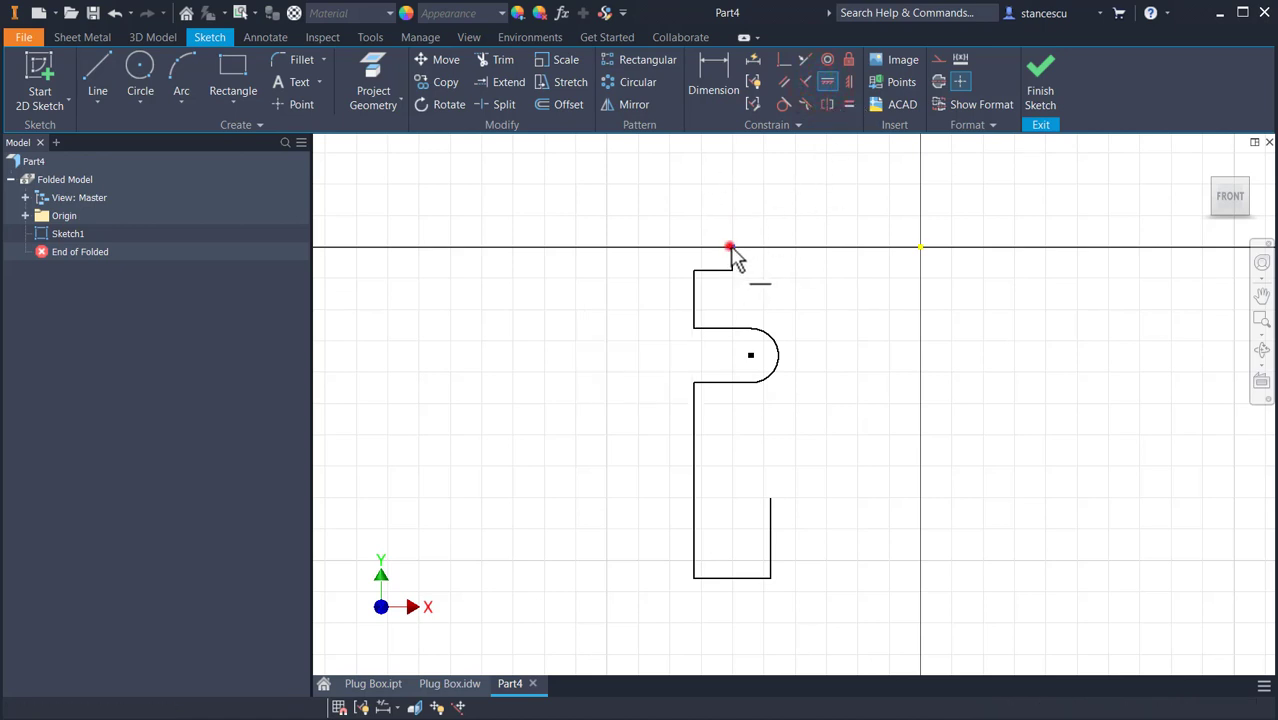
pyautogui.click(918, 249)
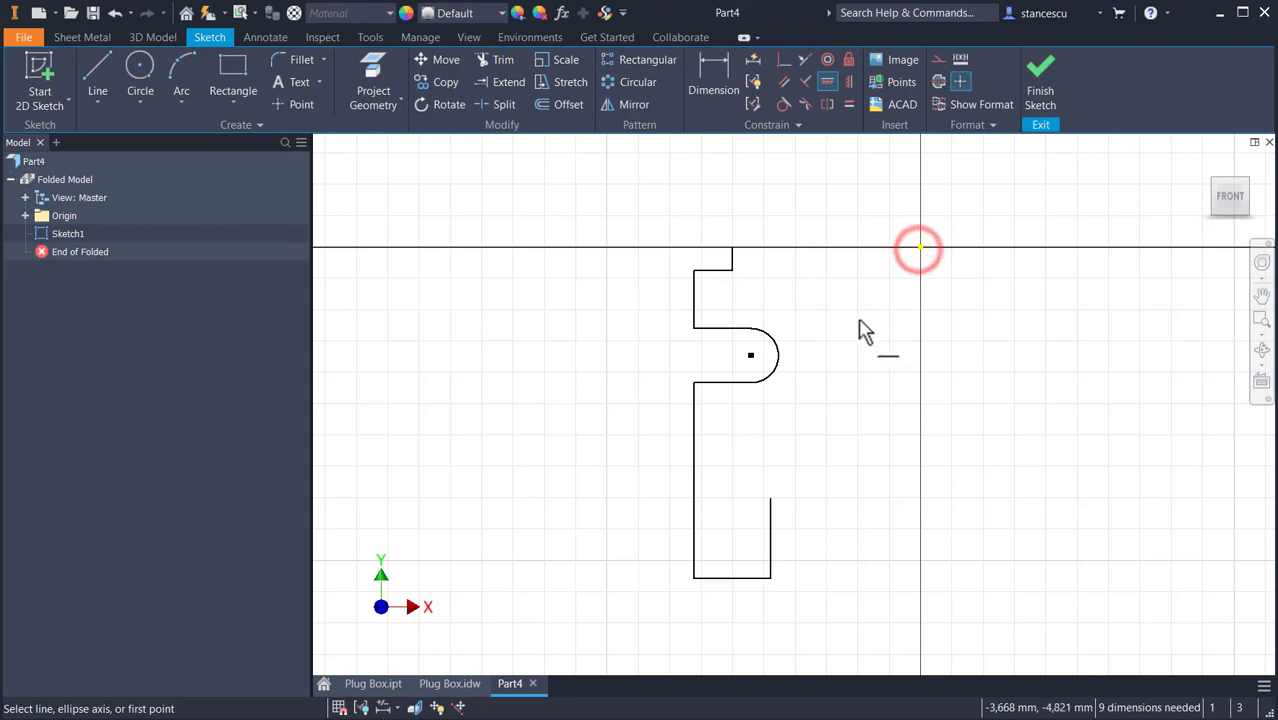
# Dimension the slot's rounded end arc with a 10 mm radius.
pyautogui.click(722, 74)
pyautogui.click(777, 346)
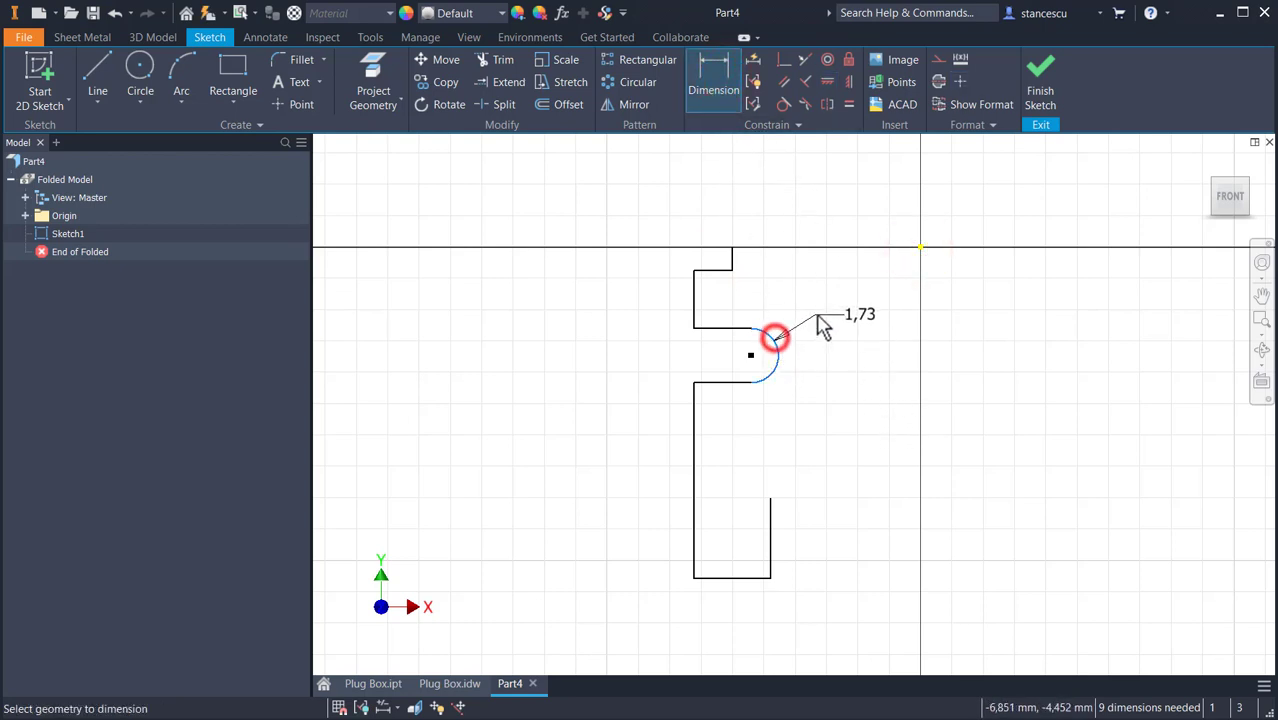
pyautogui.click(822, 318)
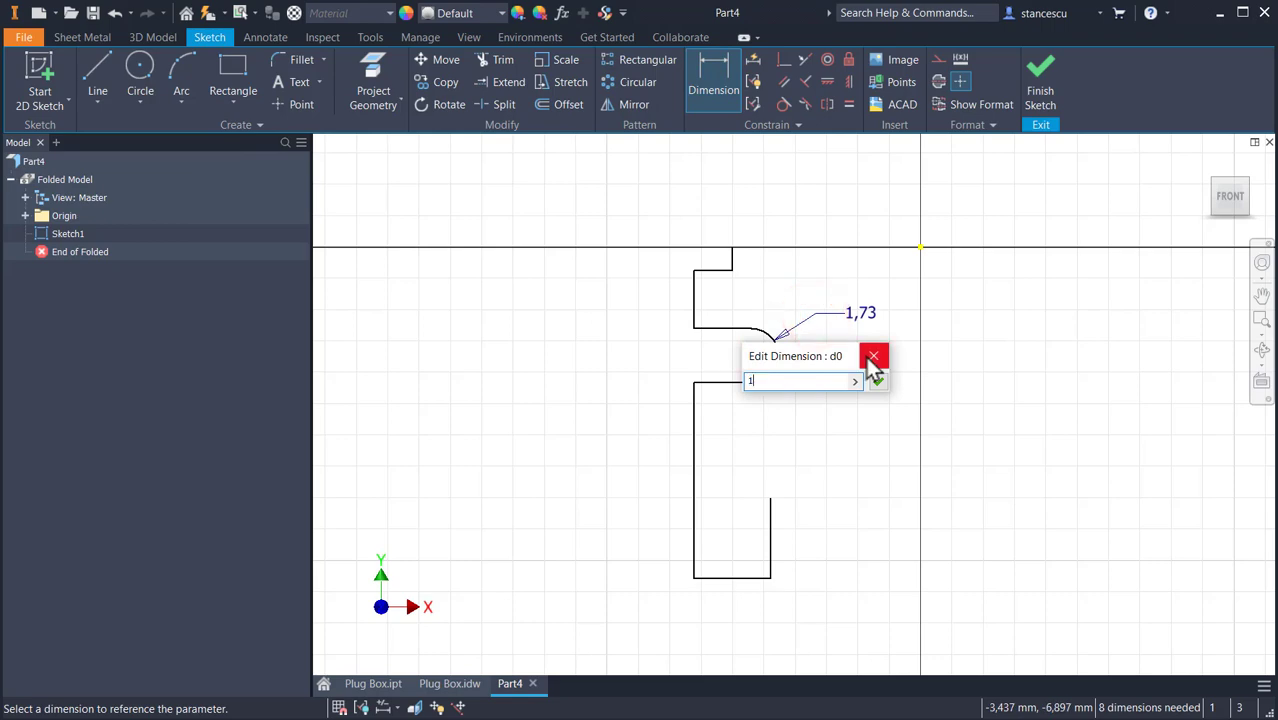
pyautogui.press('Return')
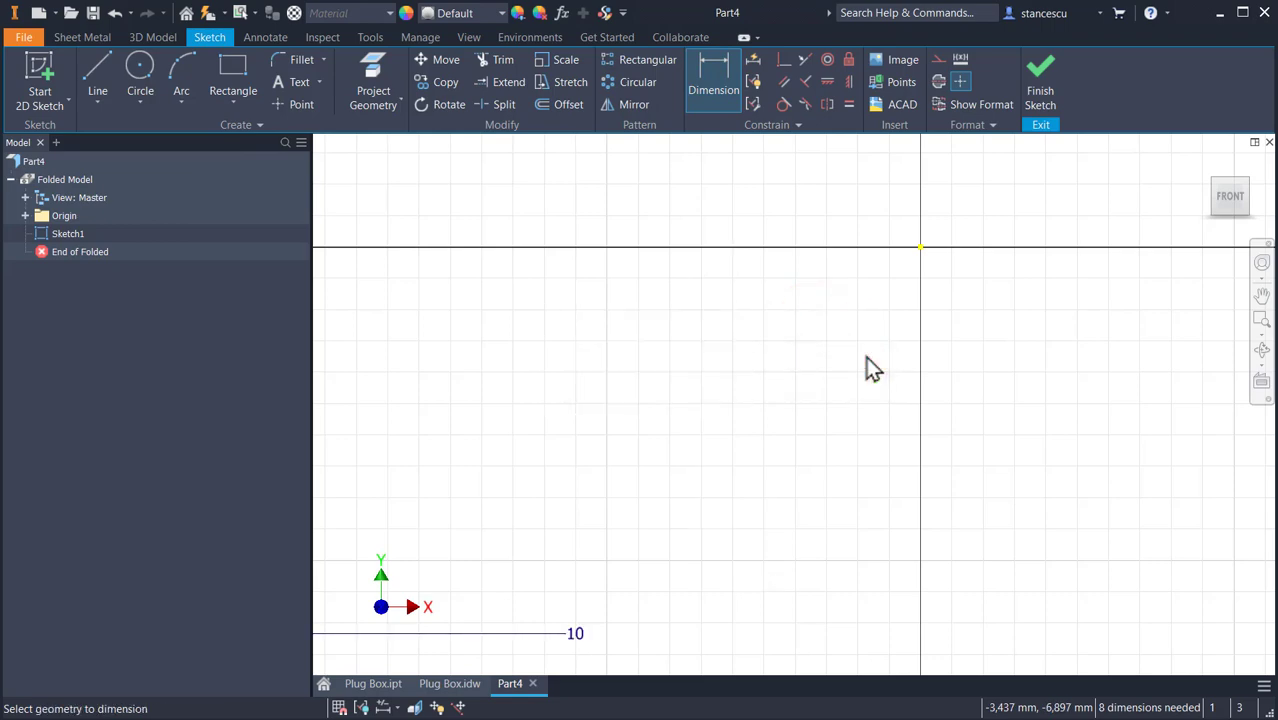
pyautogui.press('Home')
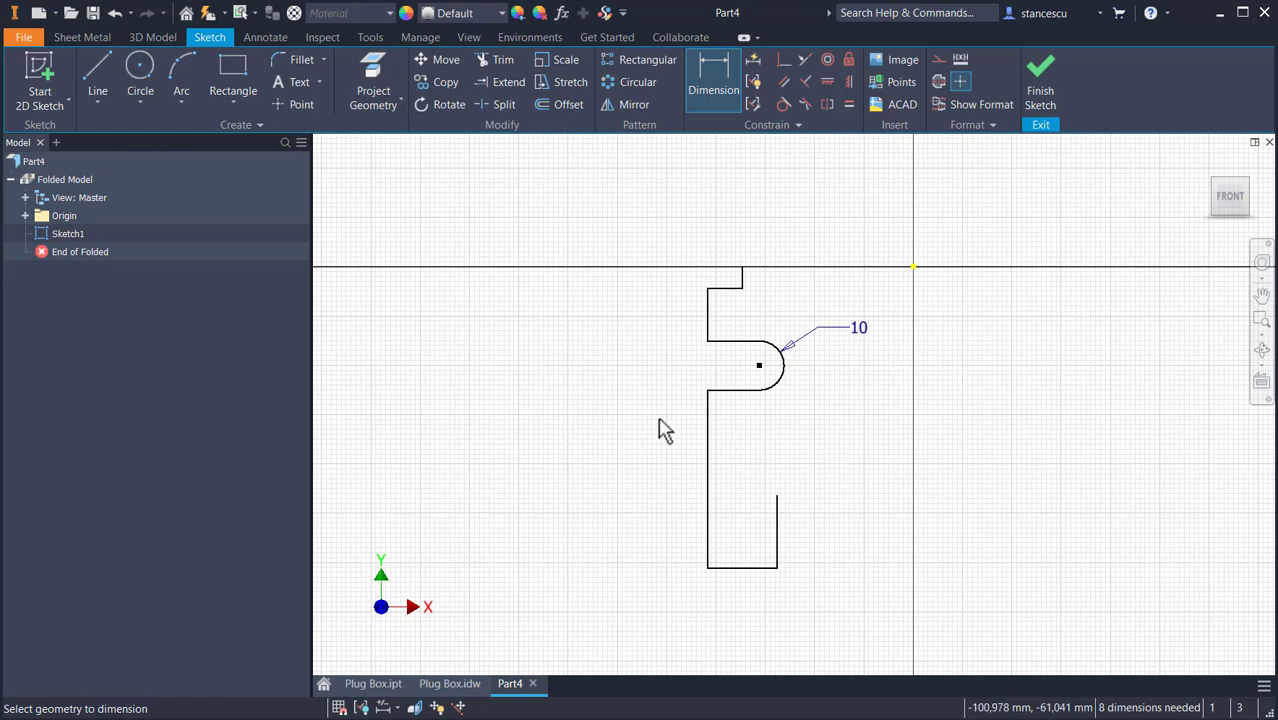
# Dimension the corner step at the profile's upper end 10 mm wide and 4 mm high.
pyautogui.click(722, 287)
pyautogui.click(736, 216)
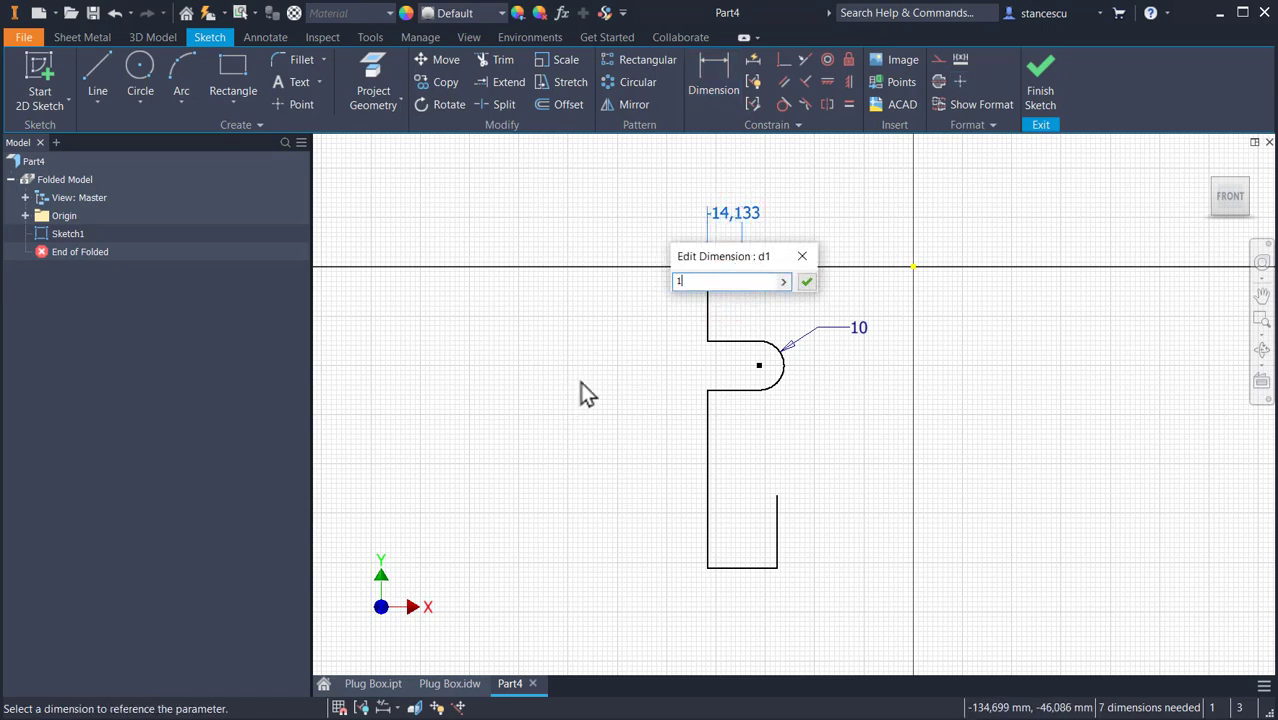
pyautogui.press('Return')
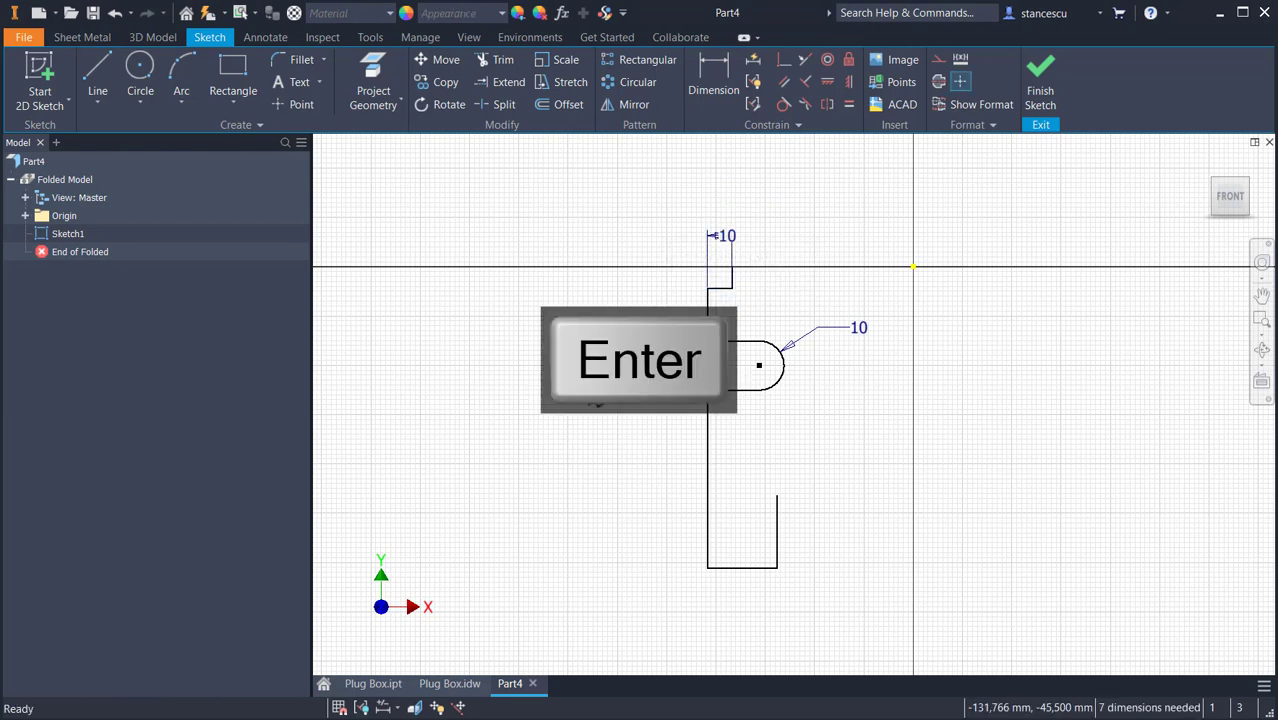
pyautogui.click(736, 281)
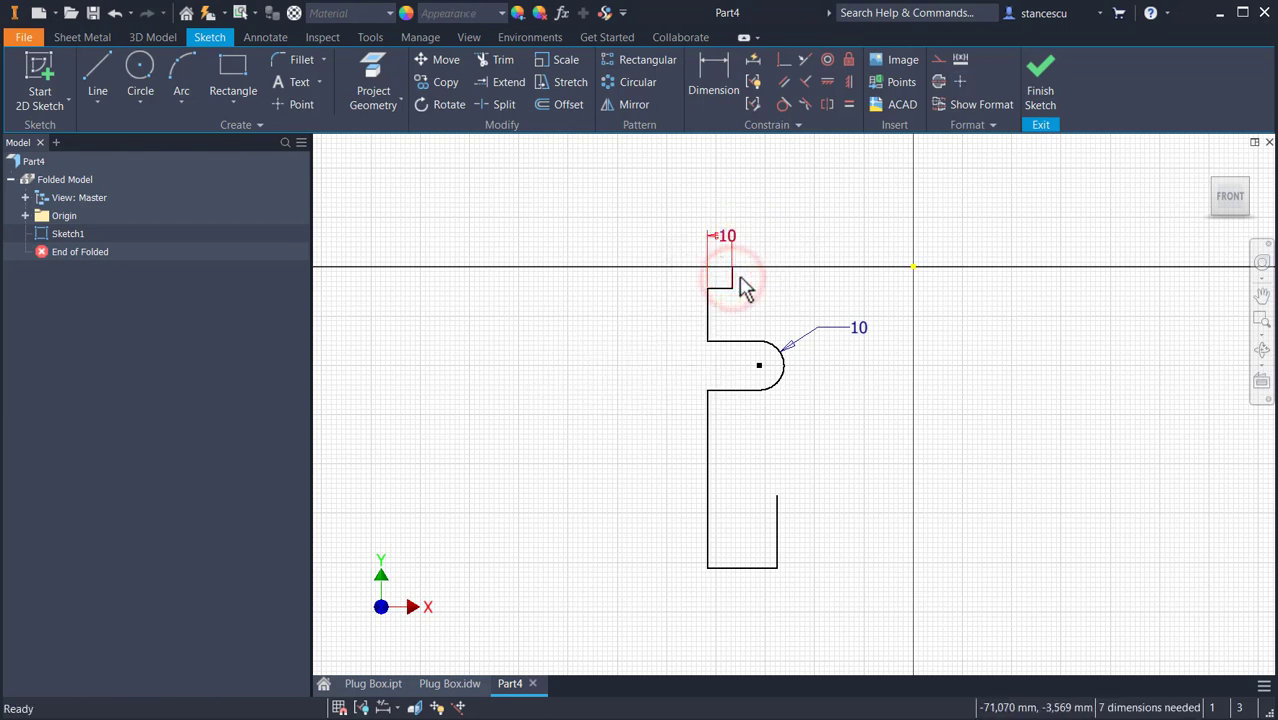
pyautogui.click(722, 72)
pyautogui.scroll(3, 741, 290)
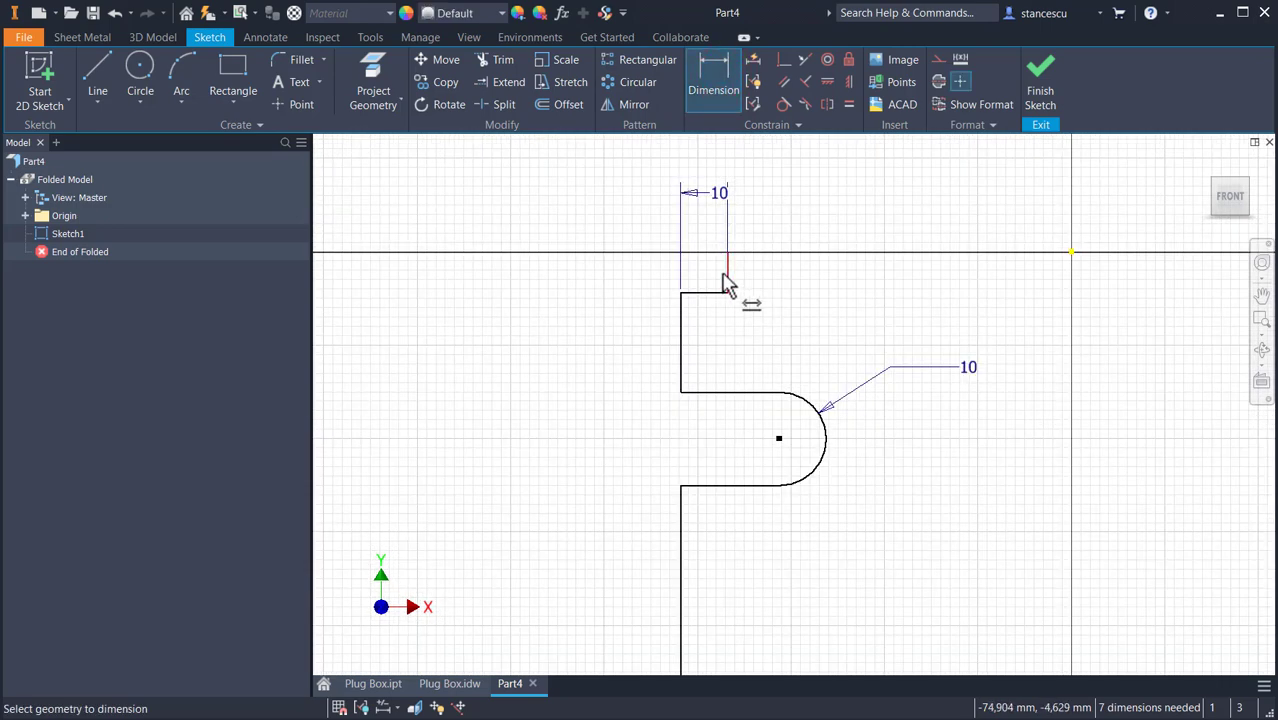
pyautogui.click(727, 280)
pyautogui.click(565, 275)
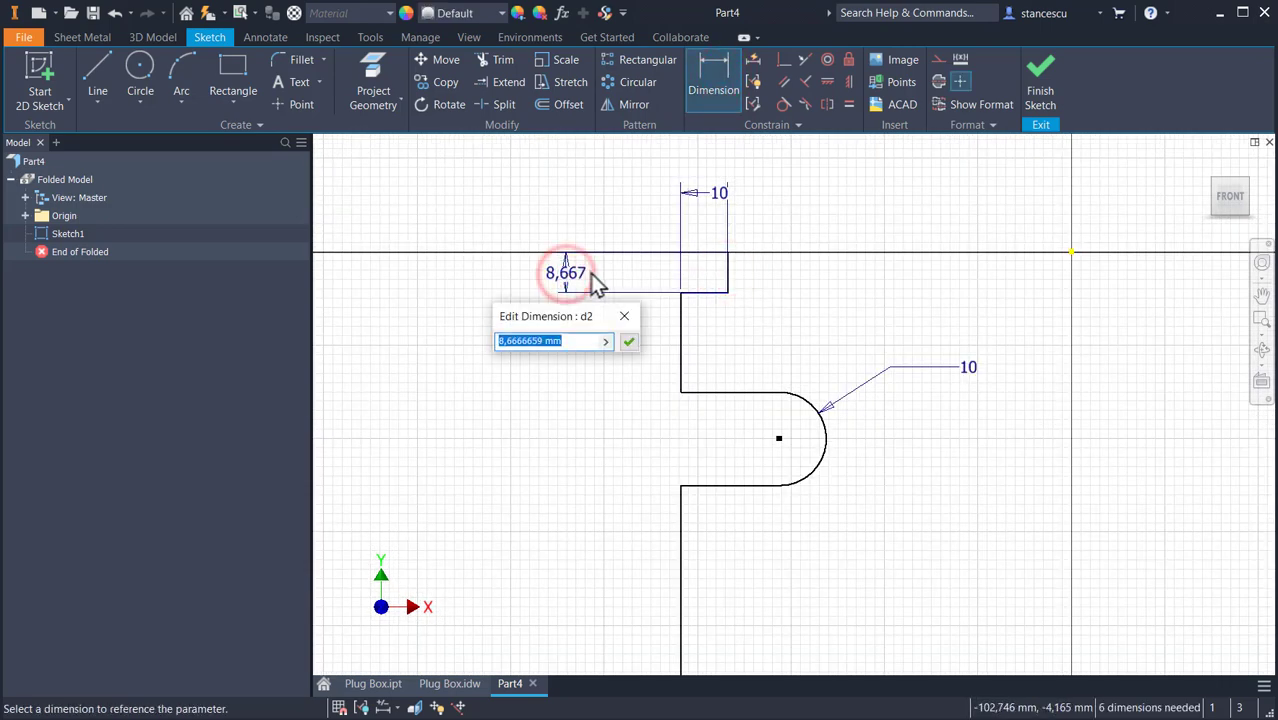
pyautogui.write('4')
pyautogui.press('Return')
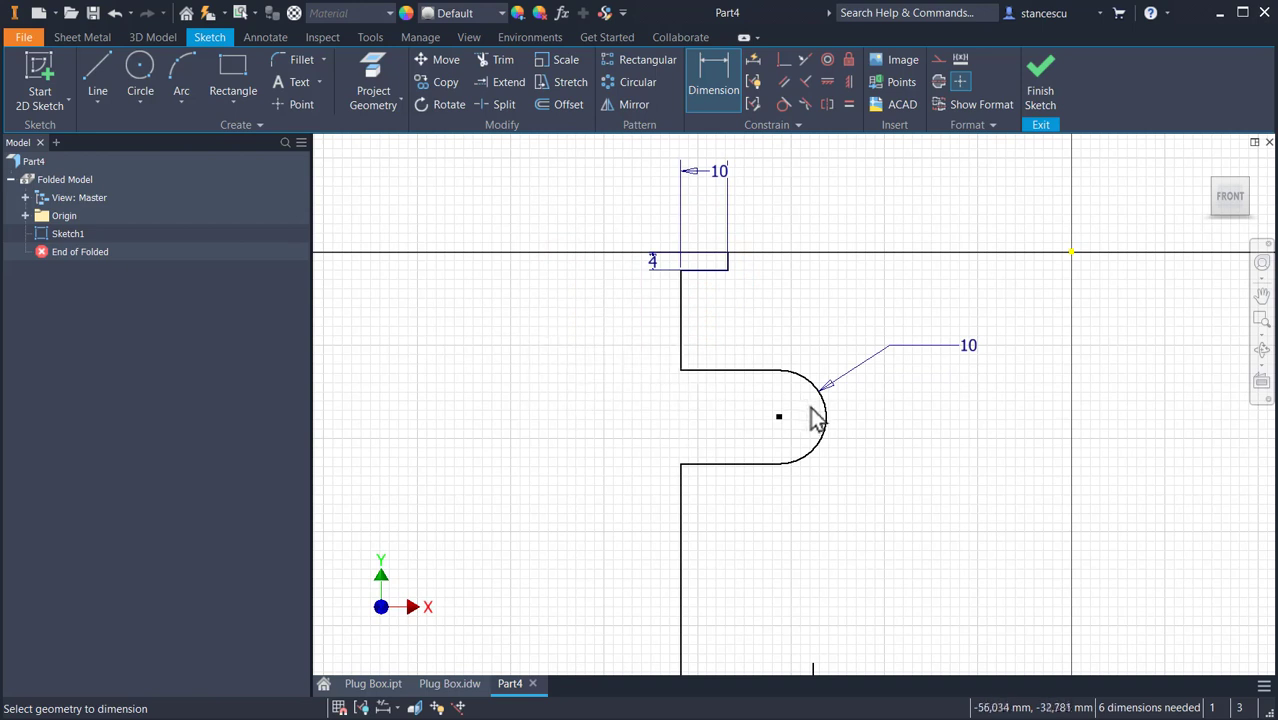
# Set the slot's upper straight edge to 12 mm and its arc centre 22 mm below the profile's upper endpoint.
pyautogui.click(728, 368)
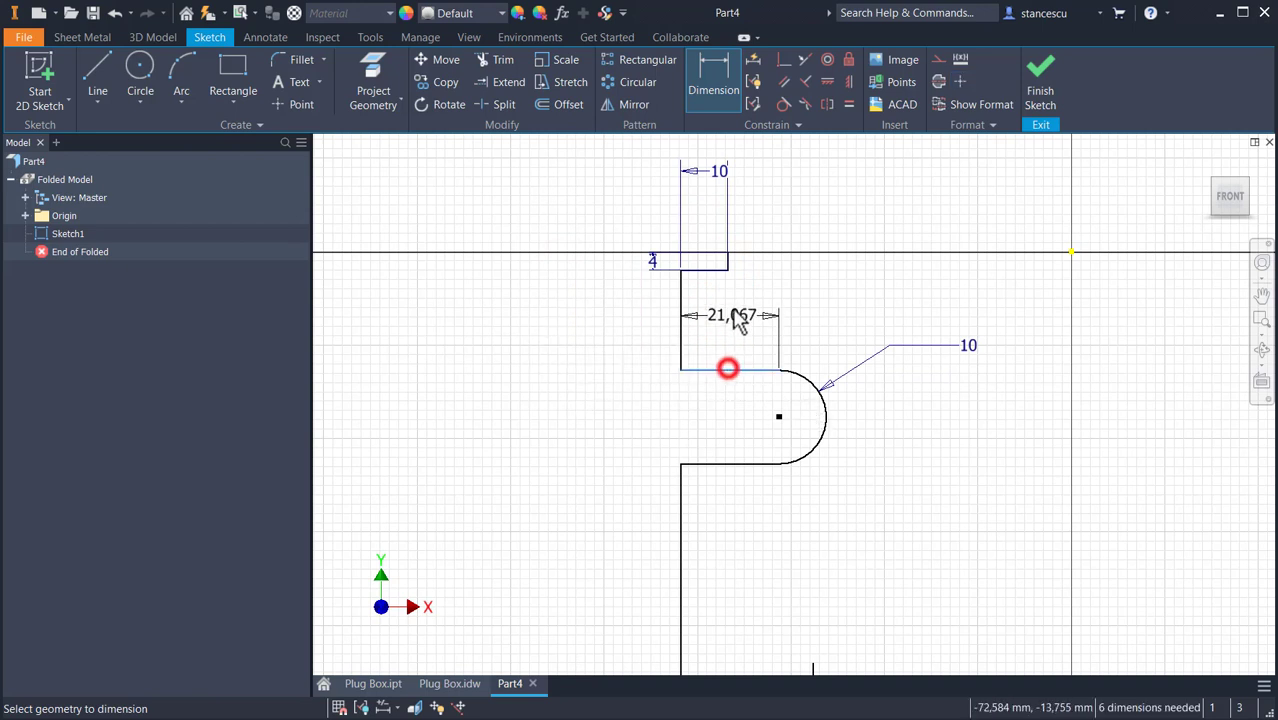
pyautogui.click(741, 149)
pyautogui.write('12')
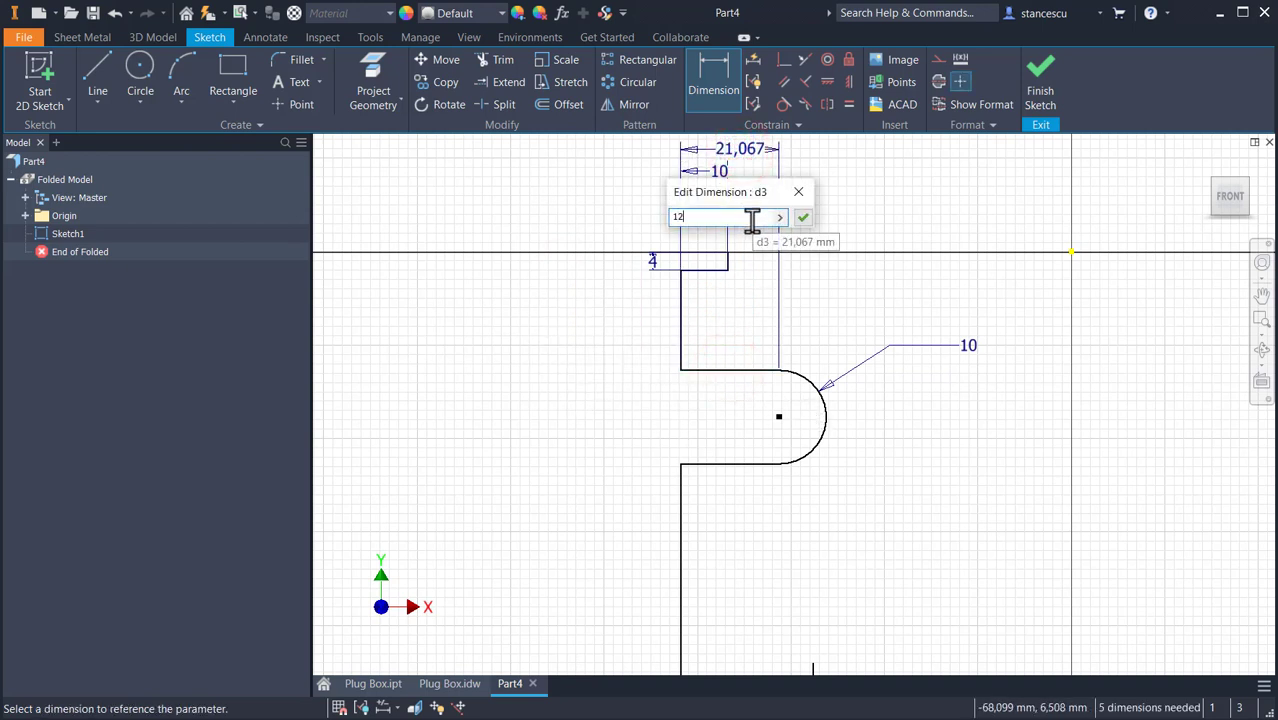
pyautogui.press('Return')
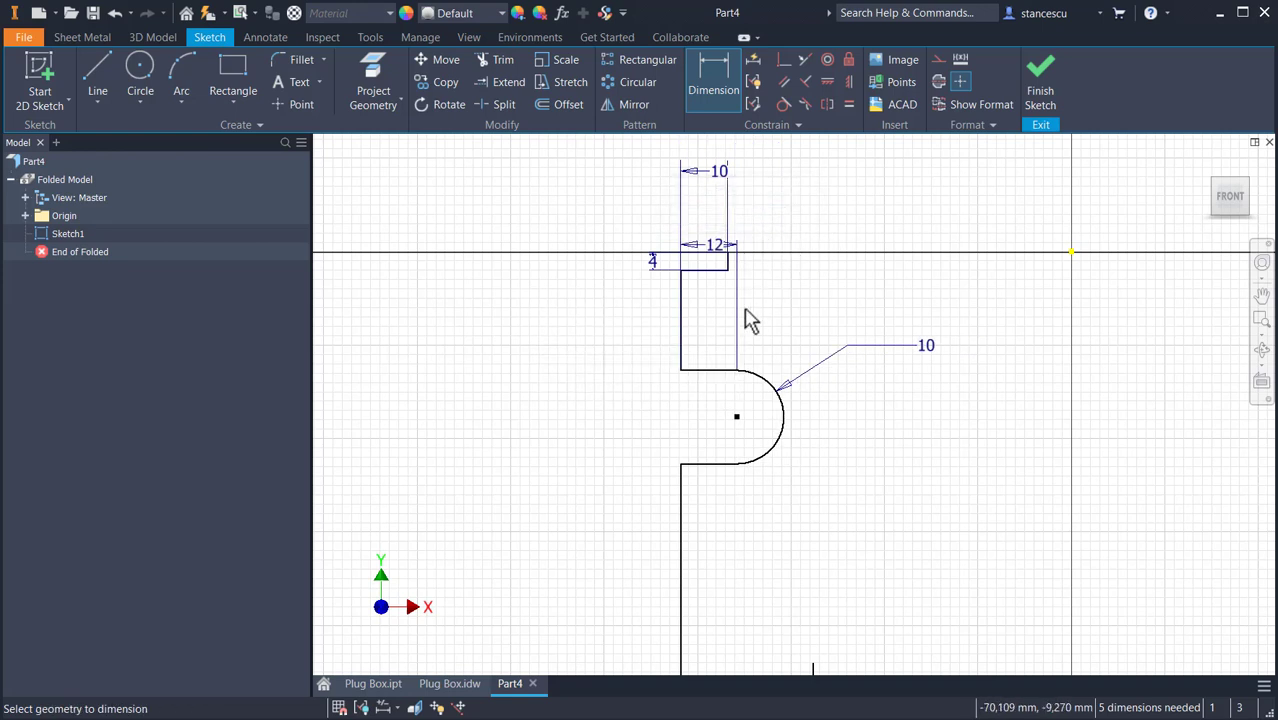
pyautogui.click(781, 410)
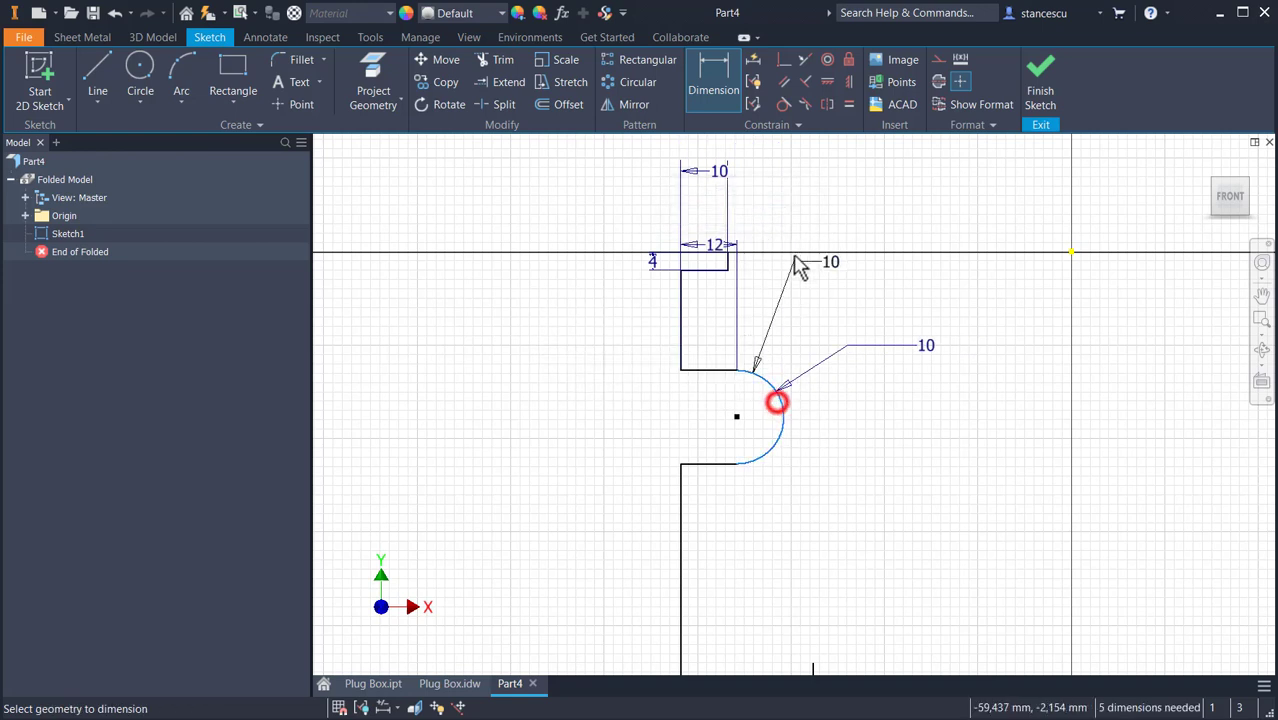
pyautogui.click(729, 253)
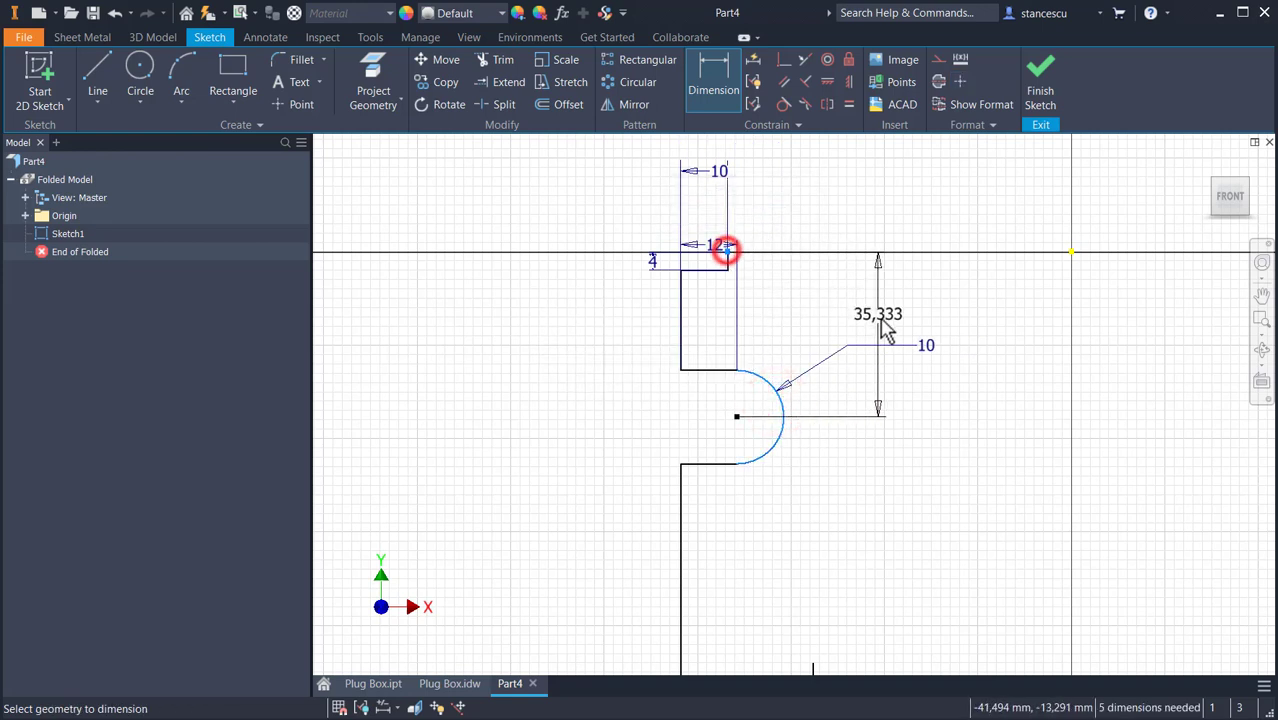
pyautogui.click(881, 315)
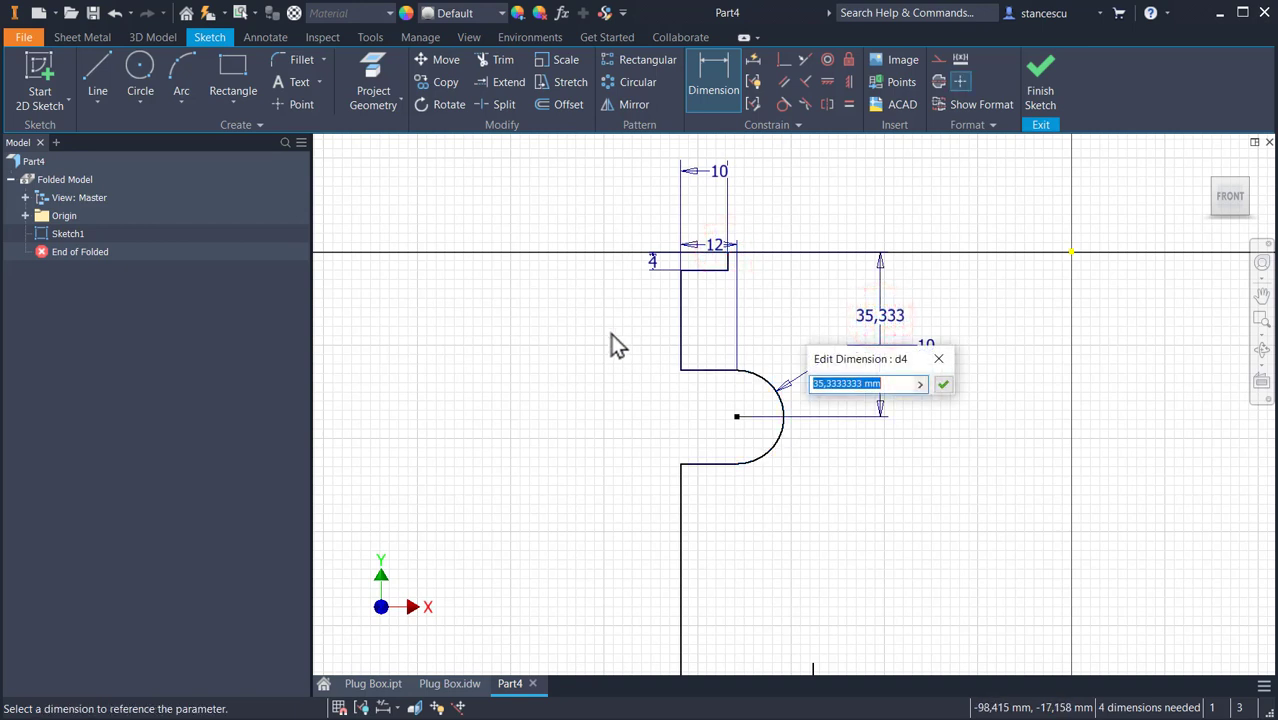
pyautogui.press('Return')
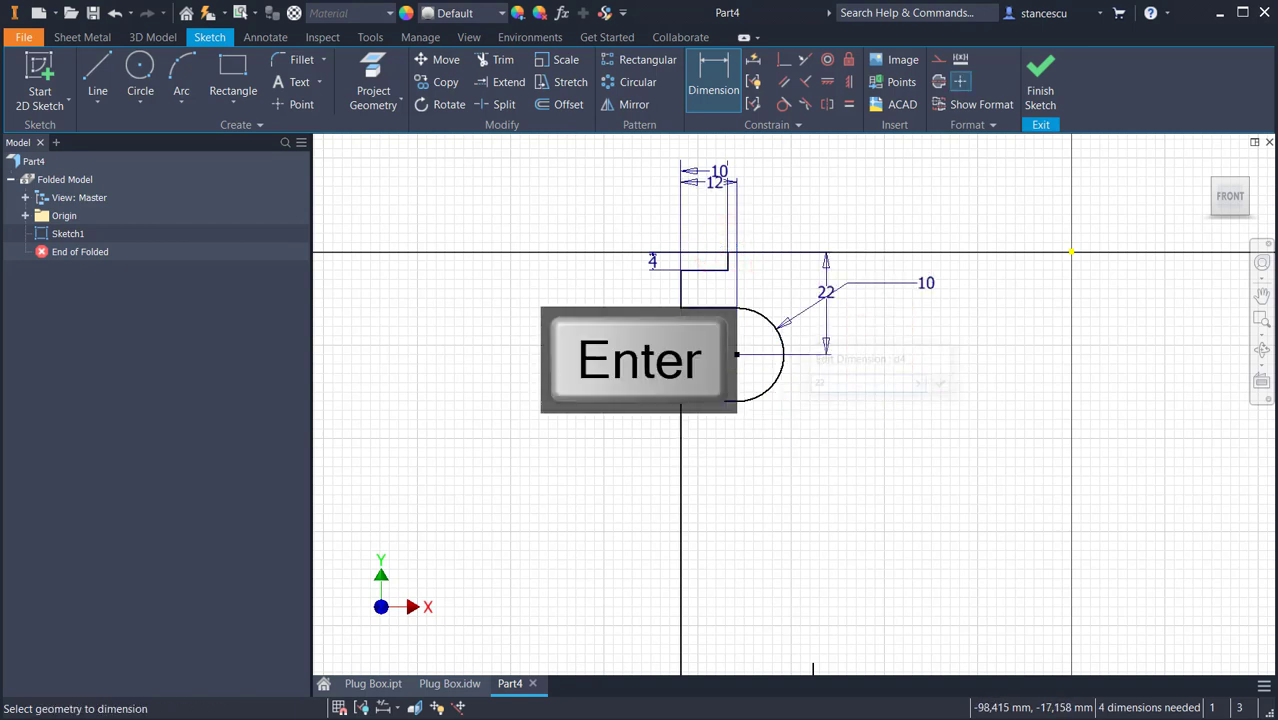
# Set the short inner vertical line at the profile's lower end to 20 mm.
pyautogui.scroll(-3, 845, 390)
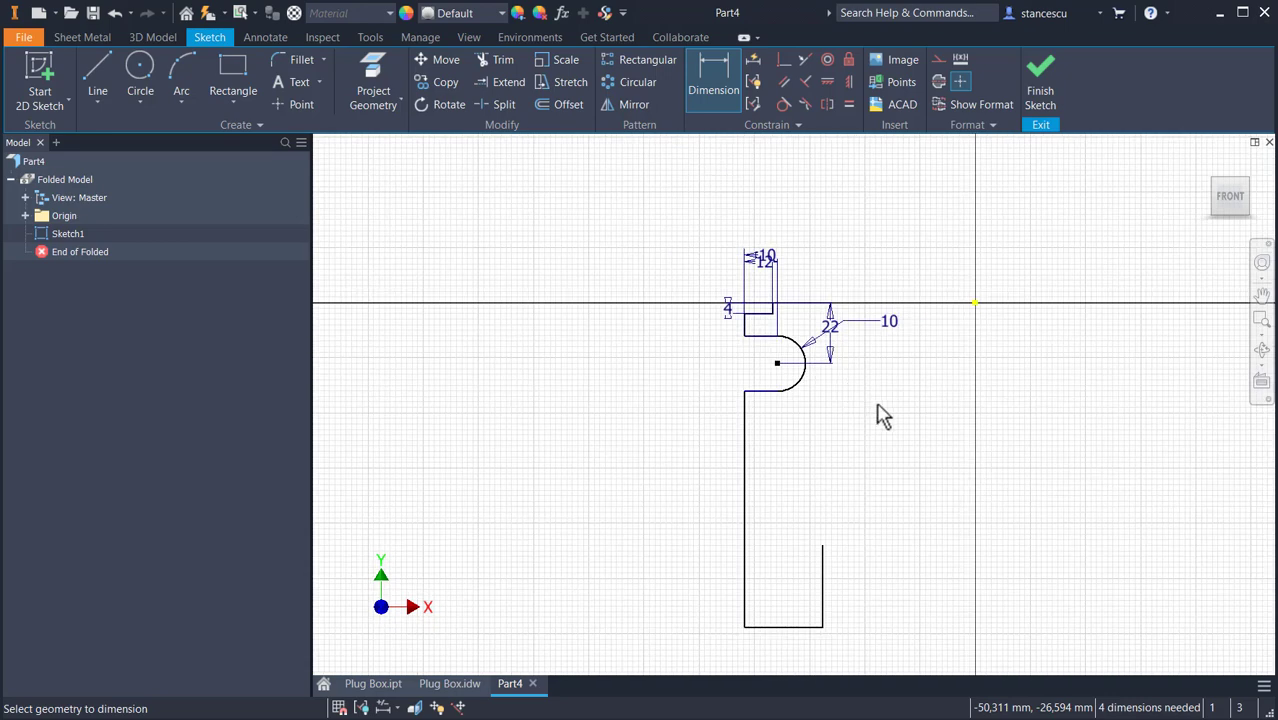
pyautogui.click(847, 453)
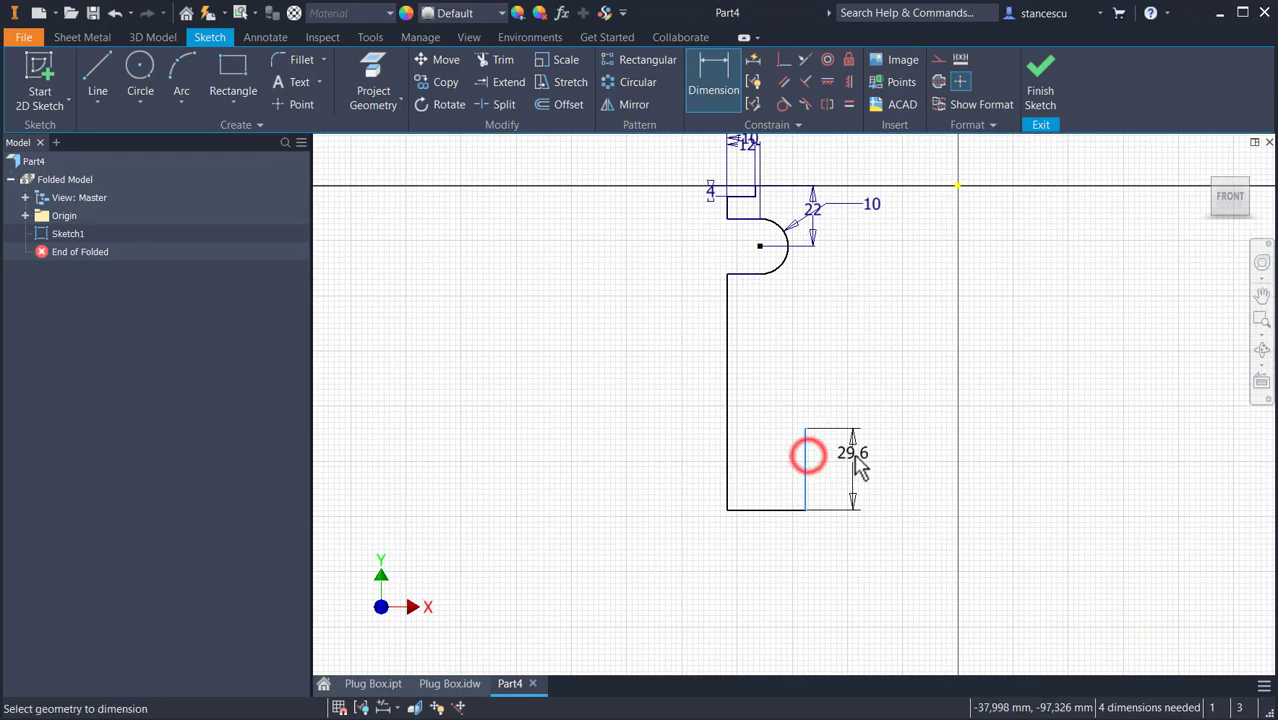
pyautogui.write('20')
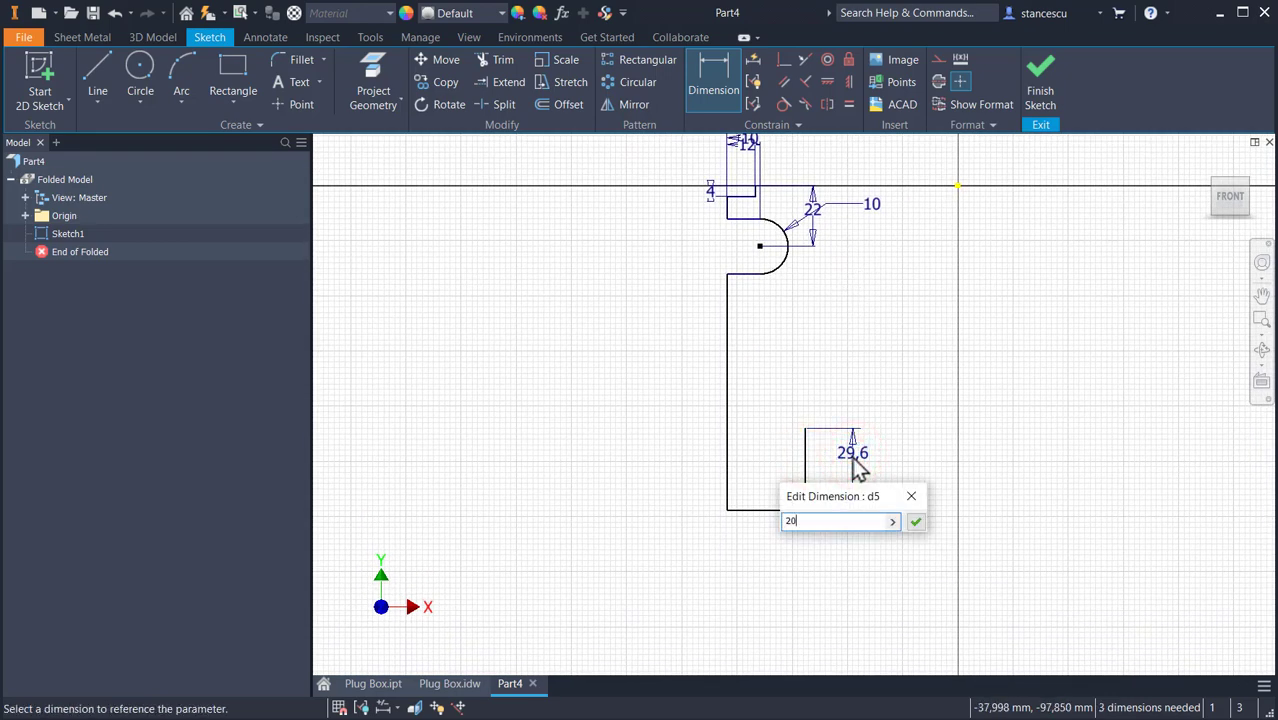
pyautogui.press('Return')
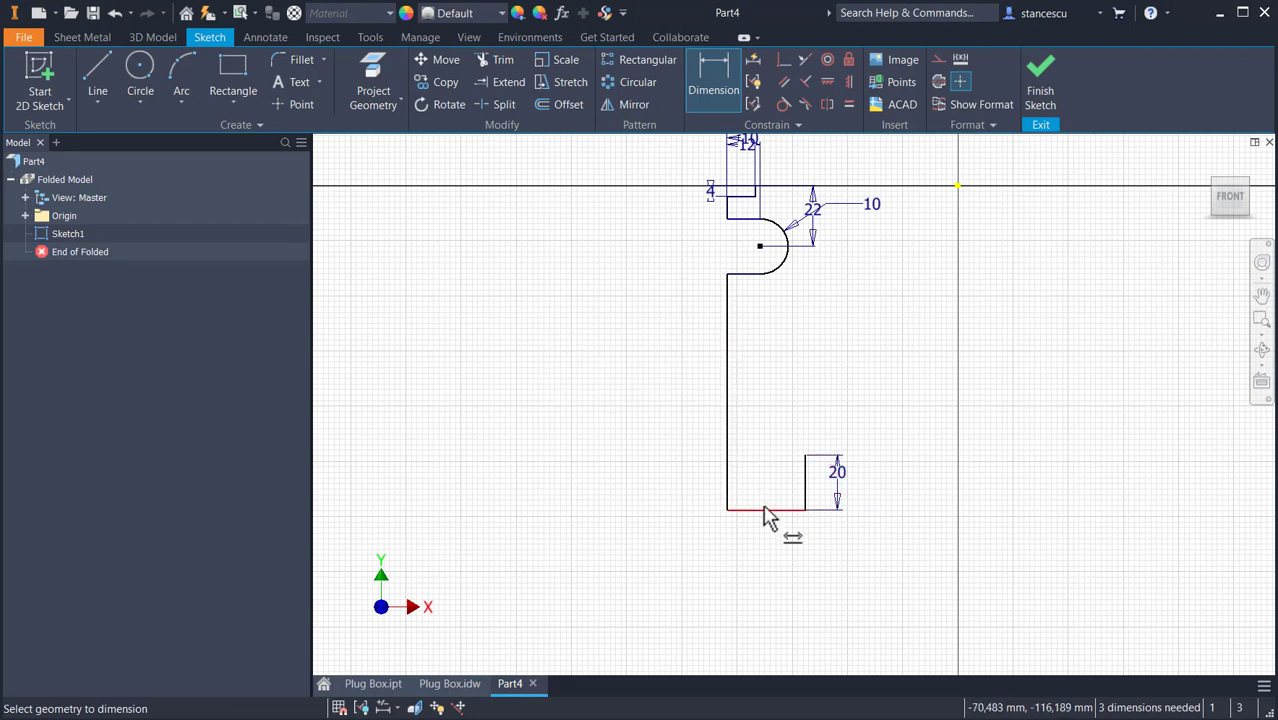
# Set the overall height from the profile's lower edge to its upper endpoint to 71 mm.
pyautogui.click(765, 510)
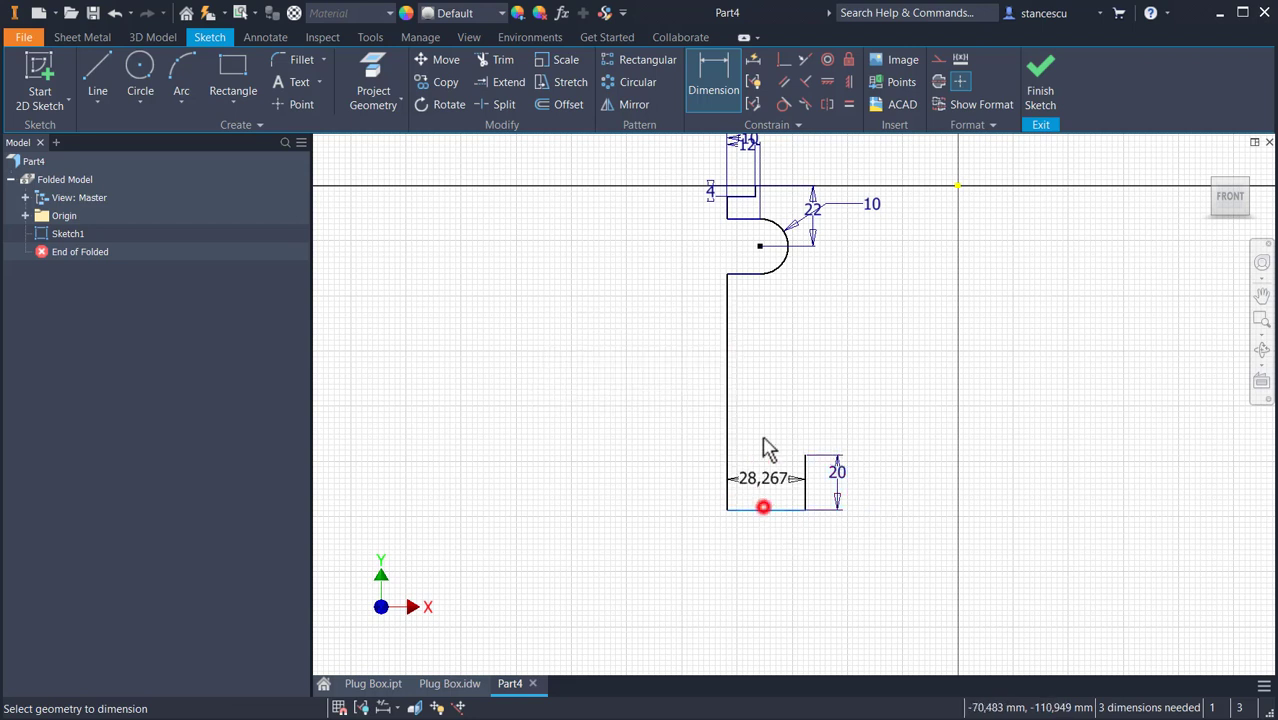
pyautogui.click(758, 188)
pyautogui.click(663, 350)
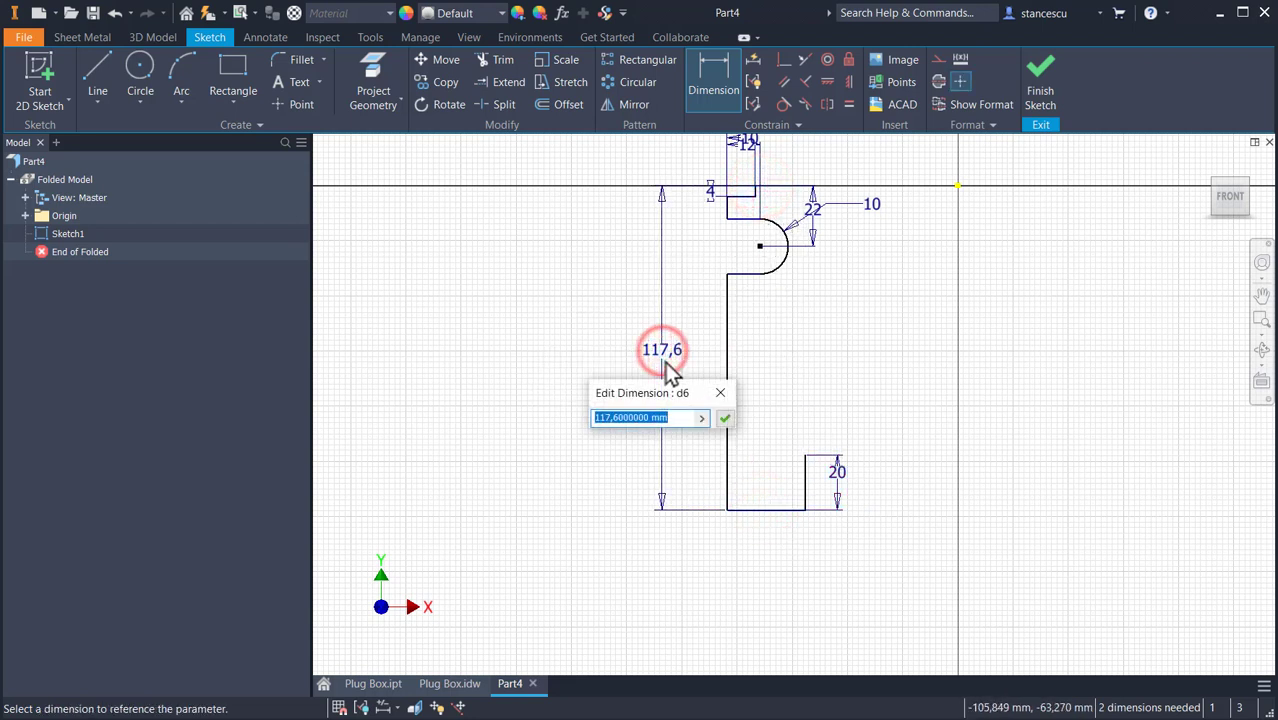
pyautogui.write('71')
pyautogui.press('Return')
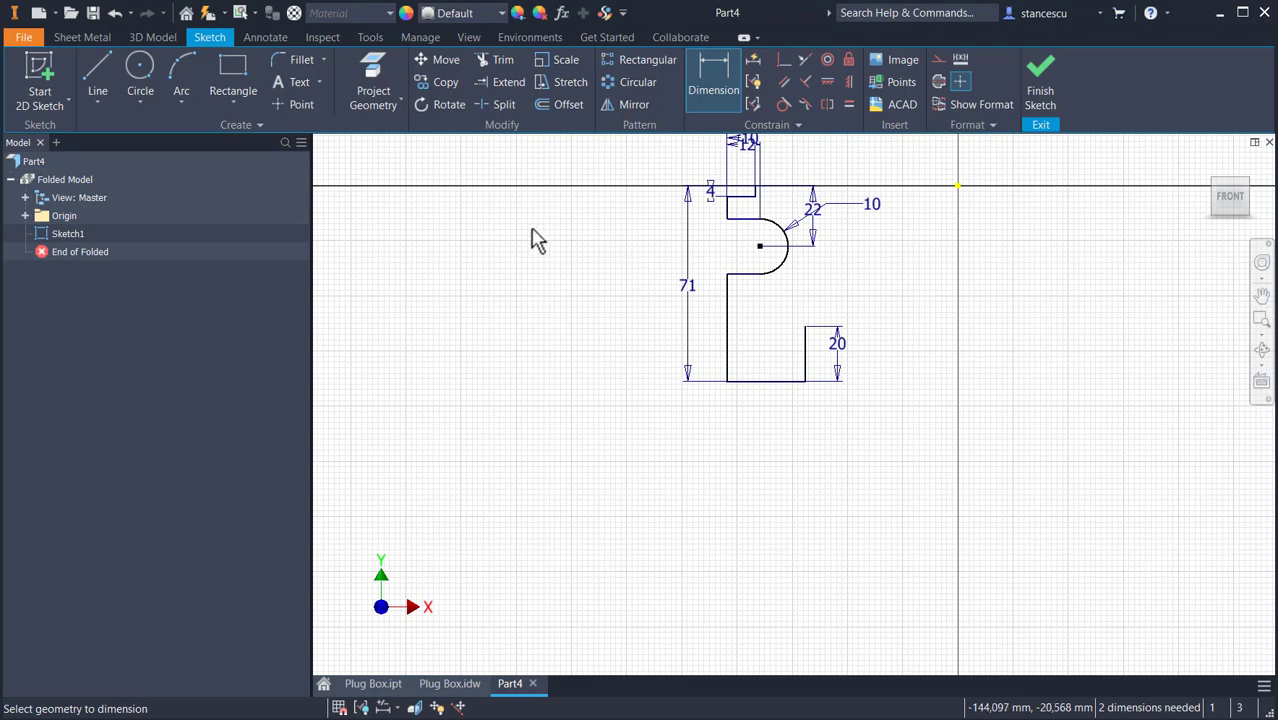
# Project the origin Y axis into the sketch and convert the projected line to a centerline.
pyautogui.click(376, 74)
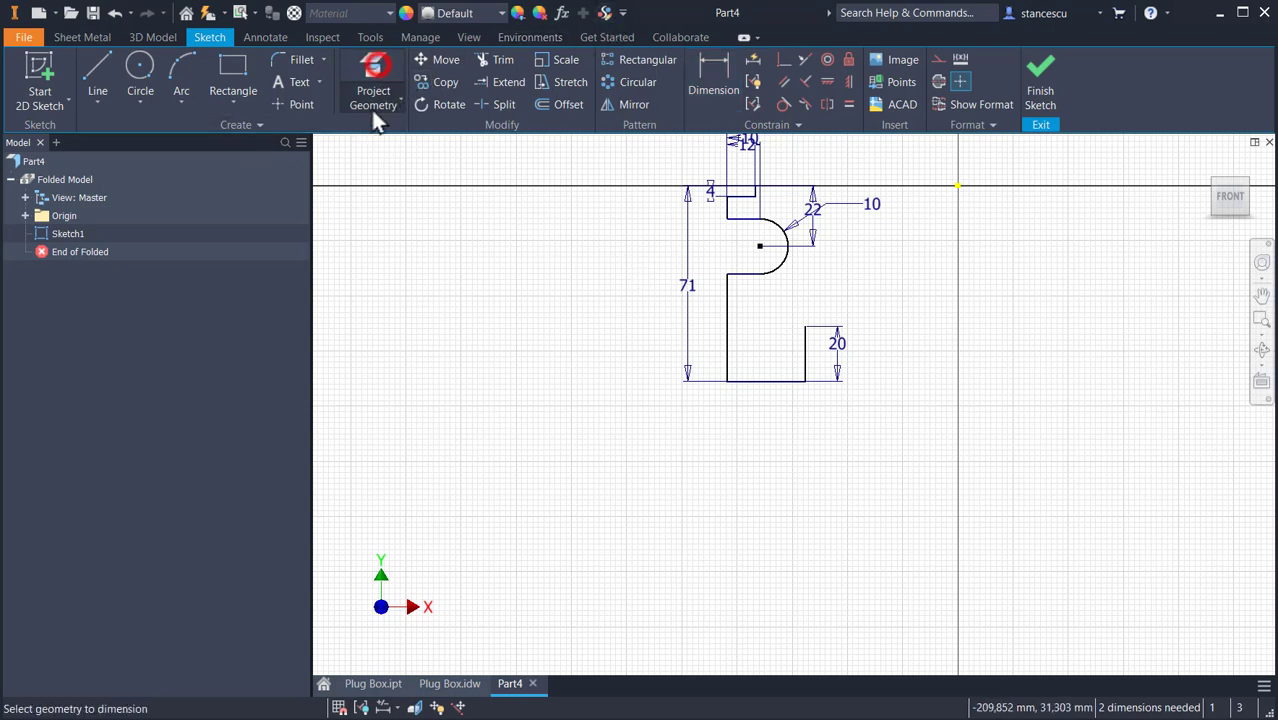
pyautogui.click(25, 217)
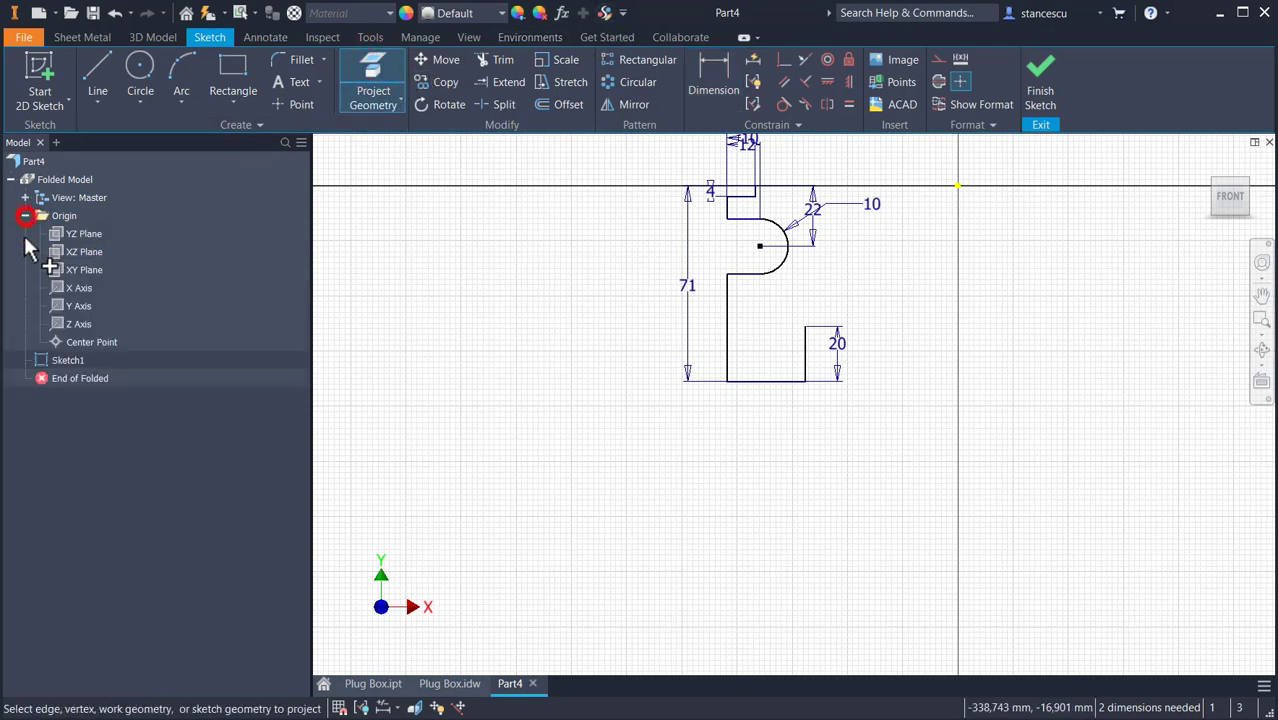
pyautogui.click(79, 308)
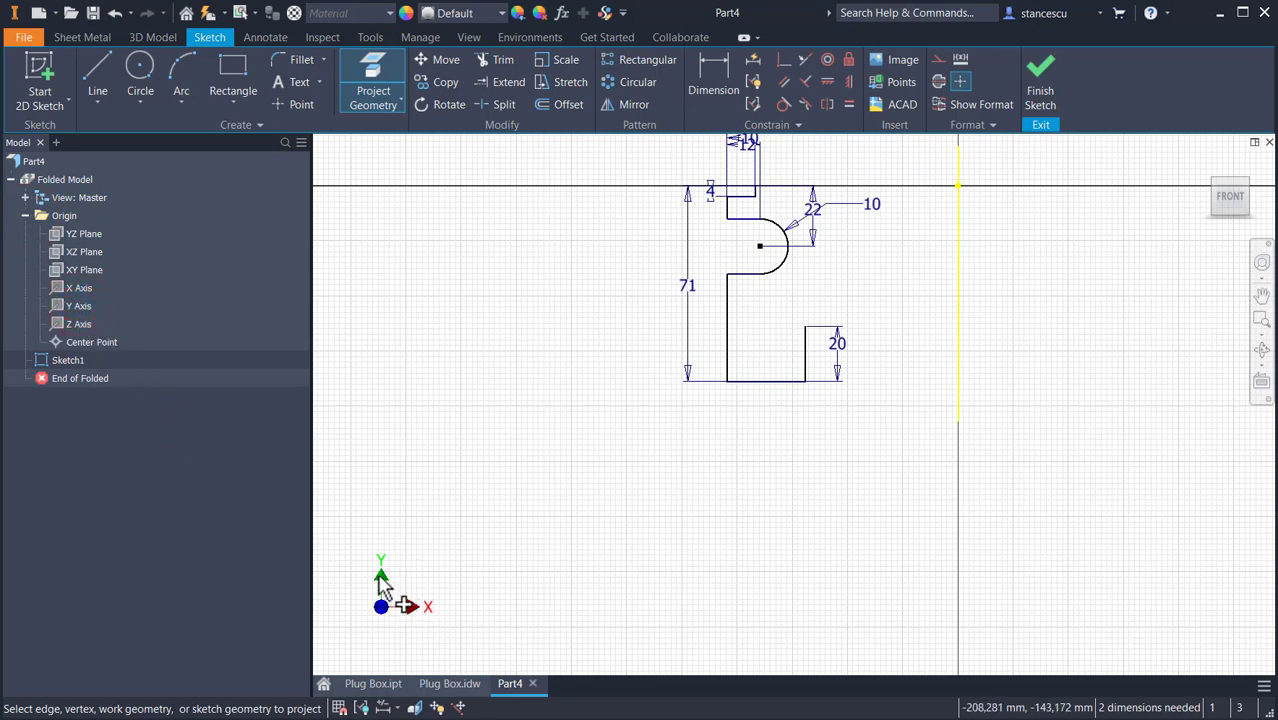
pyautogui.press('Escape')
pyautogui.click(1018, 310)
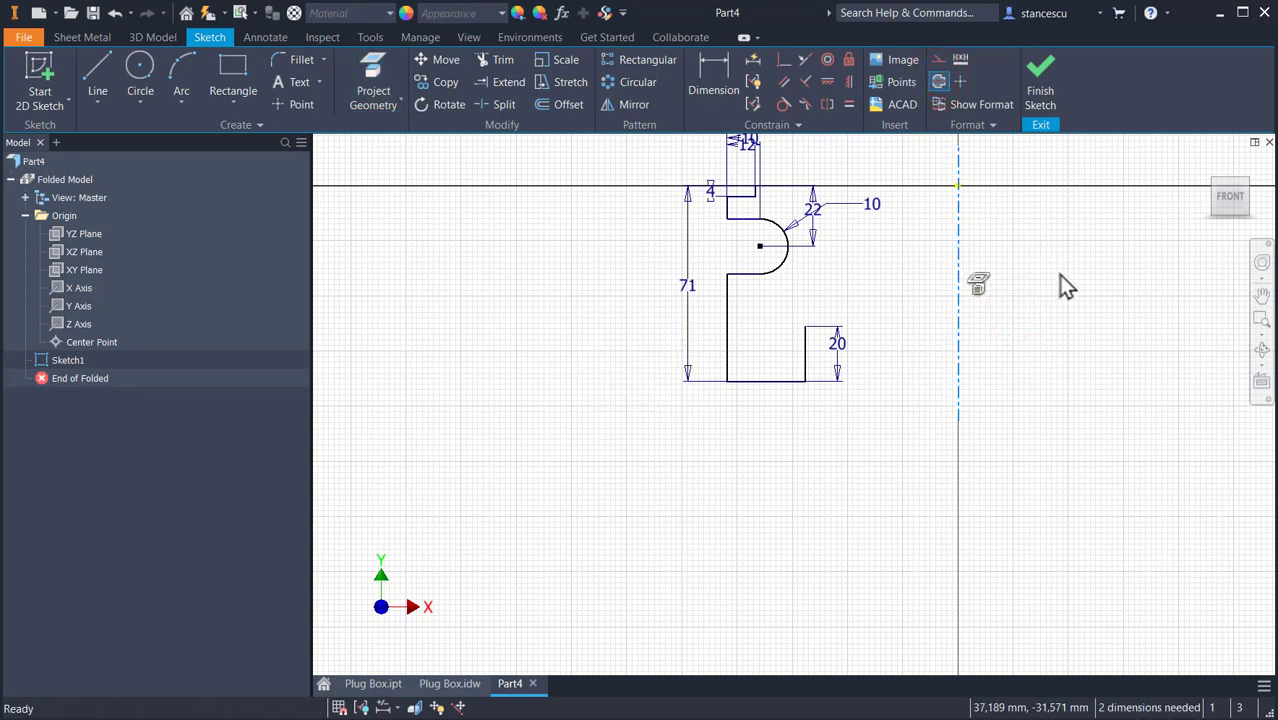
# Mirror the entire open half profile about the projected Y axis centerline.
pyautogui.click(628, 104)
pyautogui.moveTo(659, 186); pyautogui.dragTo(652, 273, button='middle')
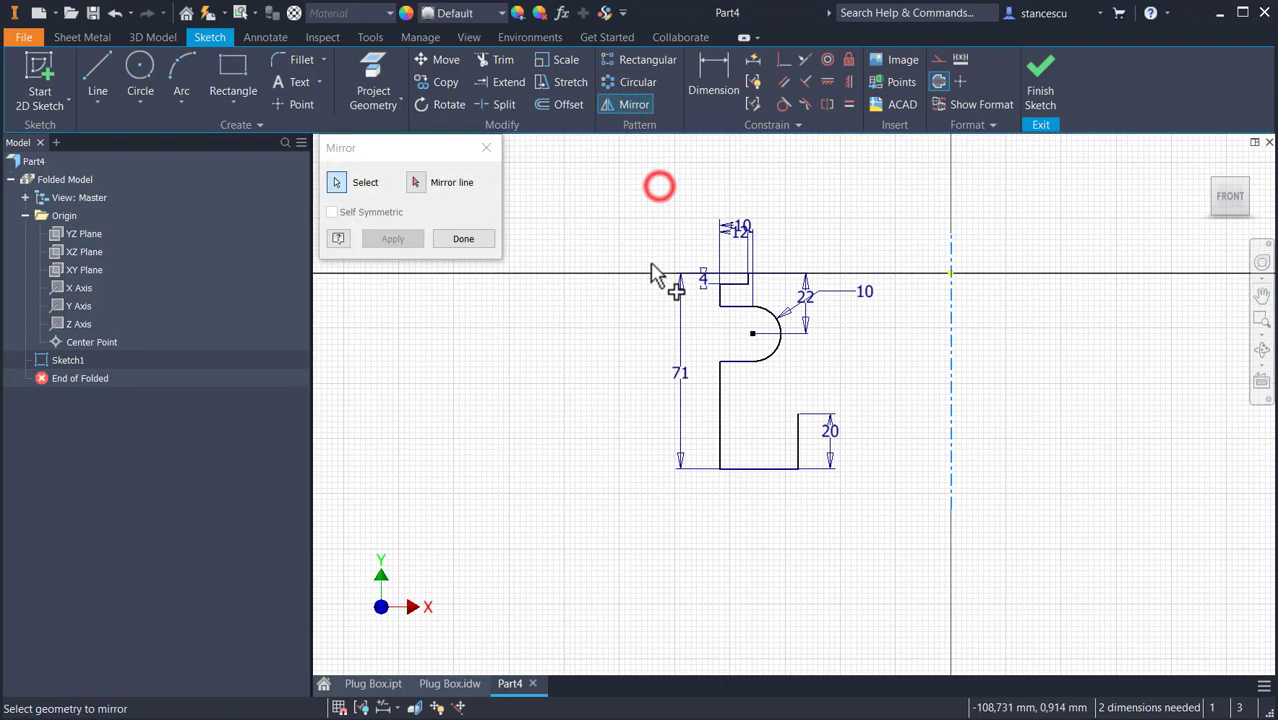
pyautogui.moveTo(638, 226); pyautogui.dragTo(866, 562)
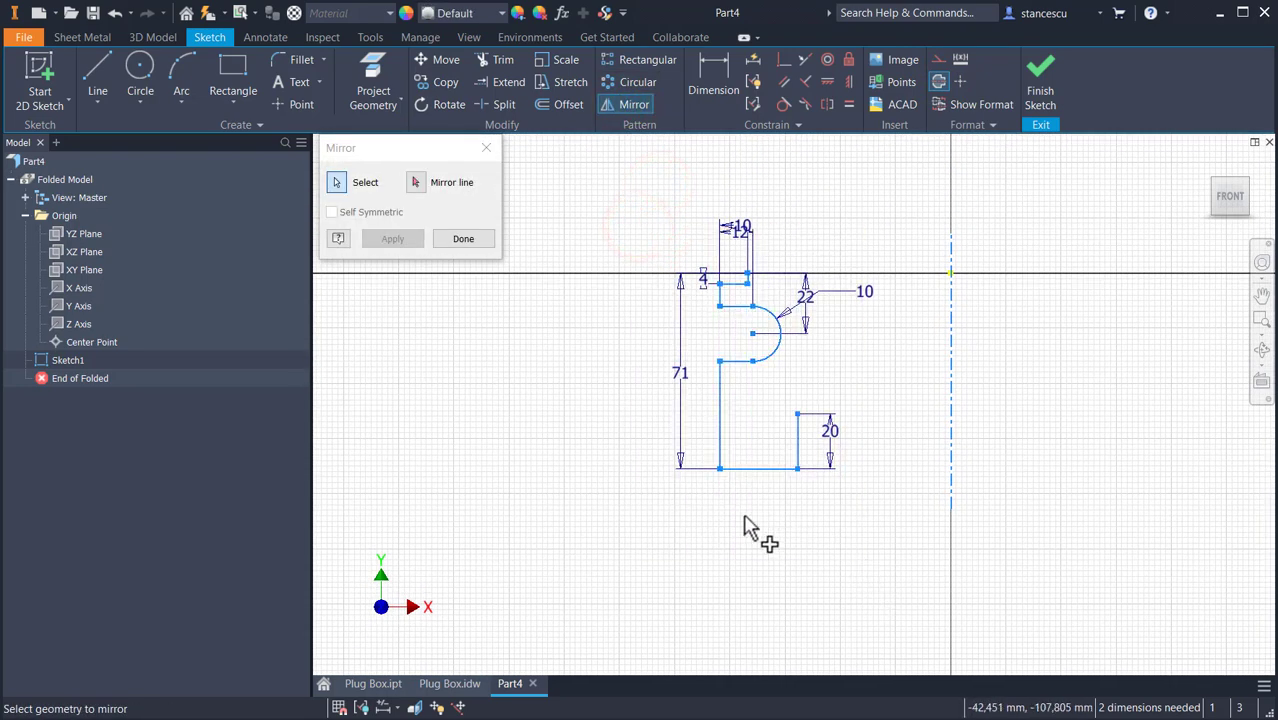
pyautogui.click(416, 184)
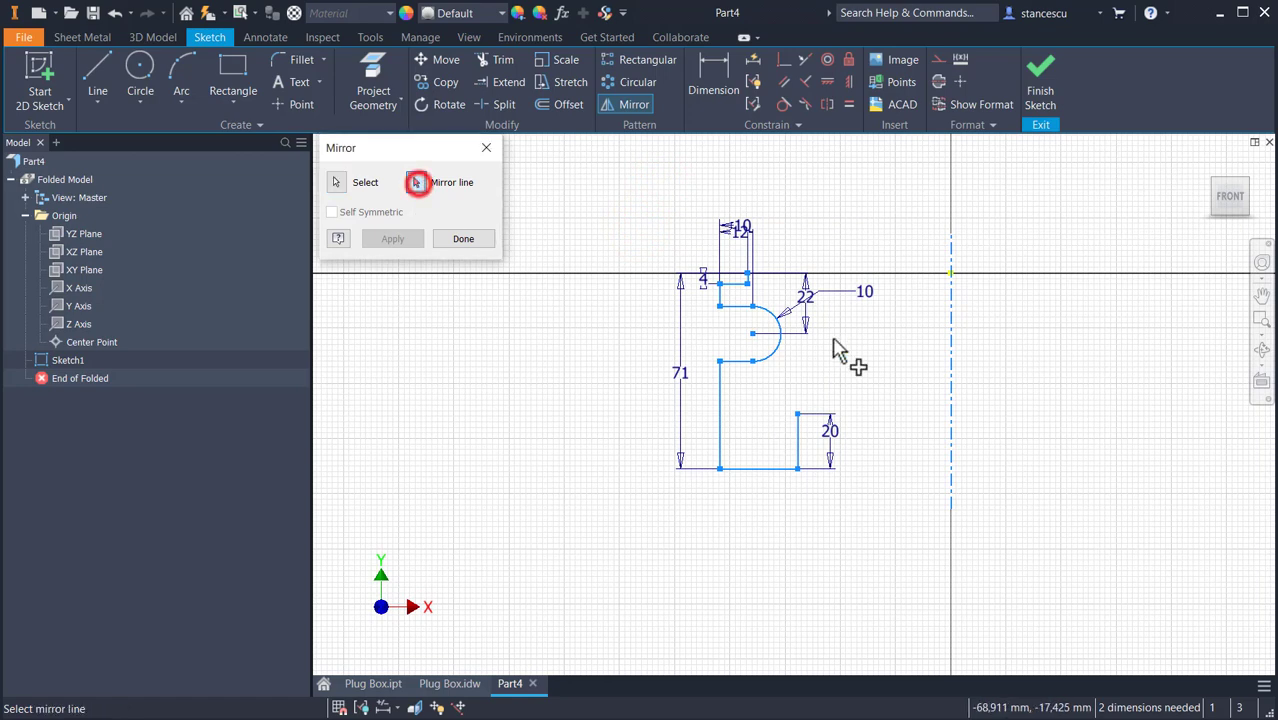
pyautogui.click(948, 410)
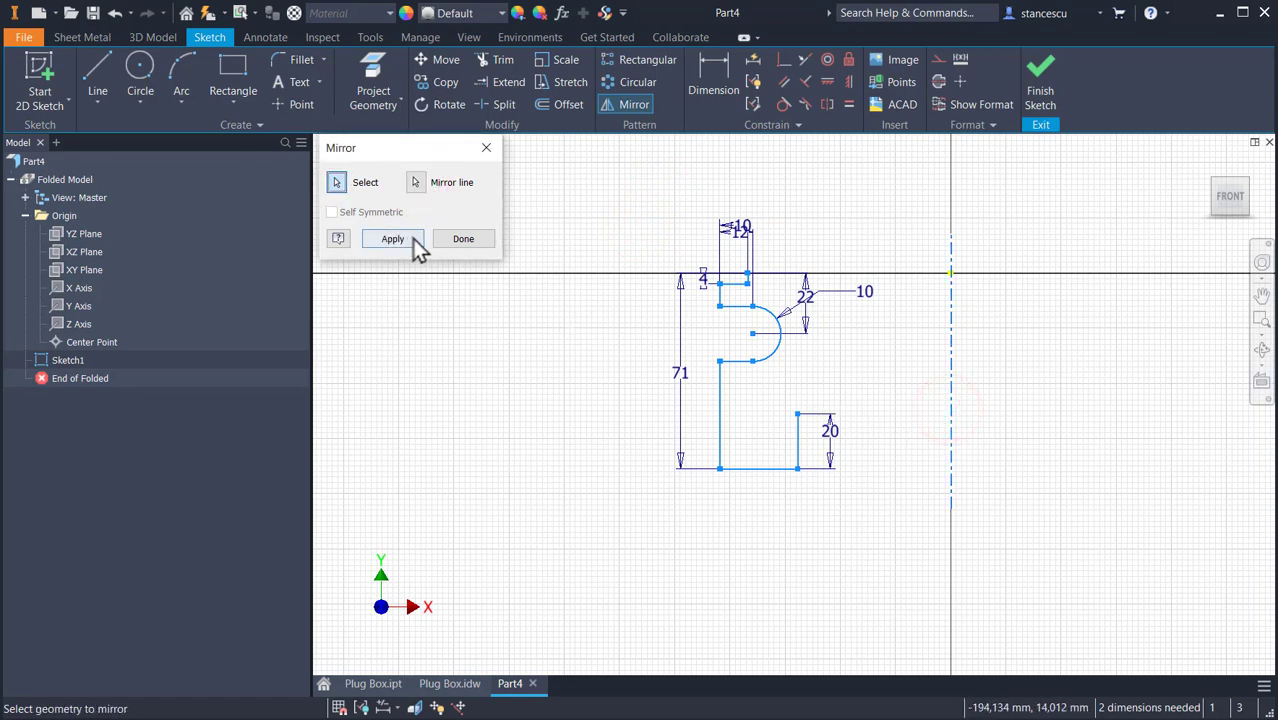
pyautogui.click(405, 241)
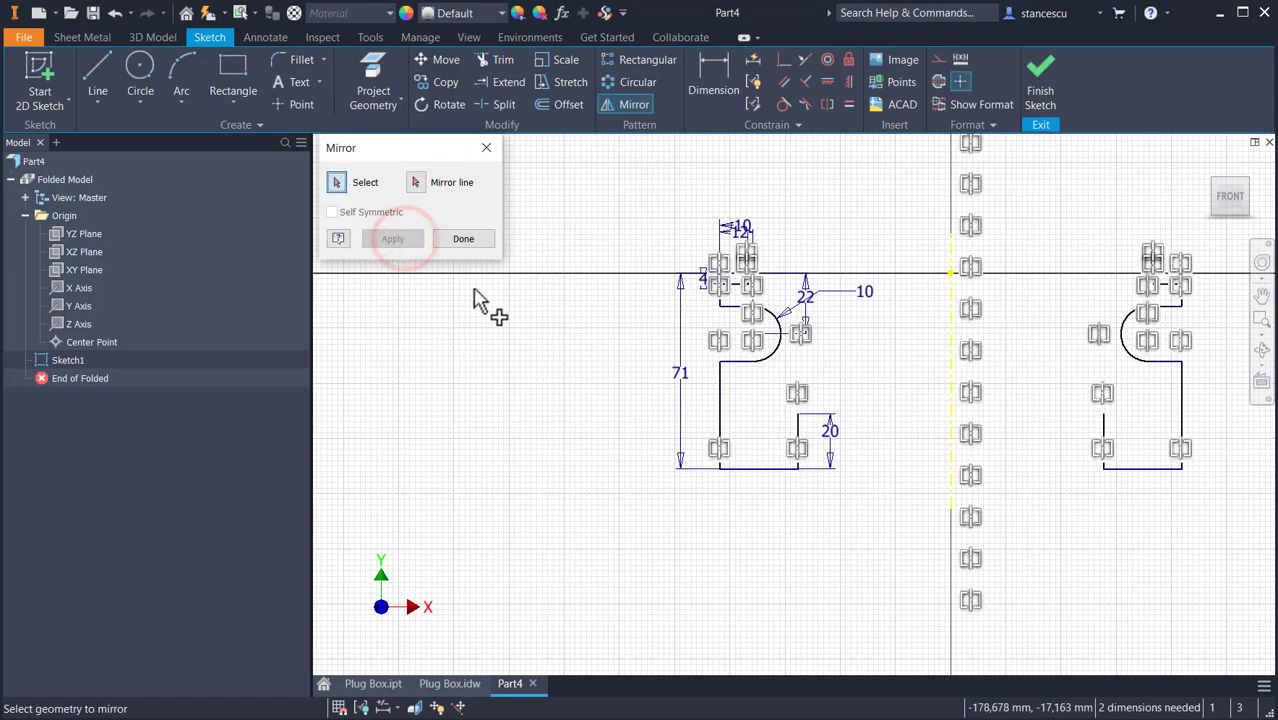
pyautogui.click(463, 241)
# Dimension the distance between the two inner vertical lines at the profile's lower end to 96 mm.
pyautogui.press('d')
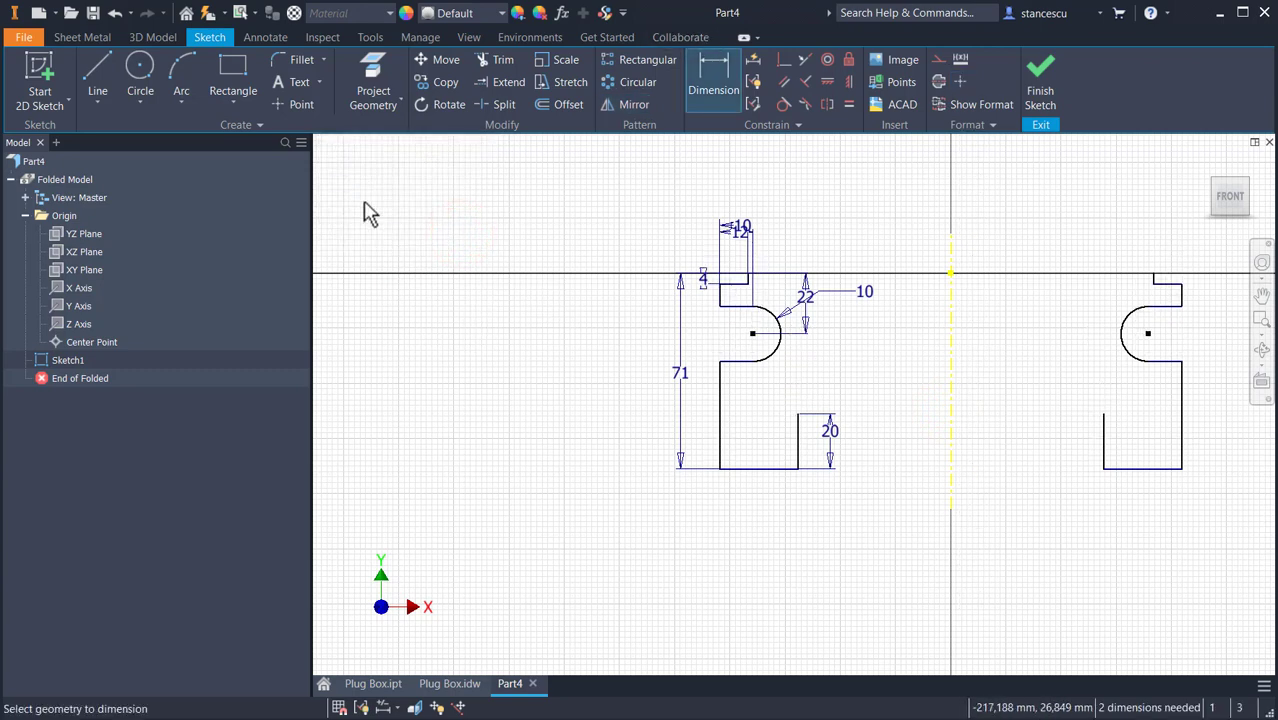
pyautogui.click(800, 443)
pyautogui.click(1105, 444)
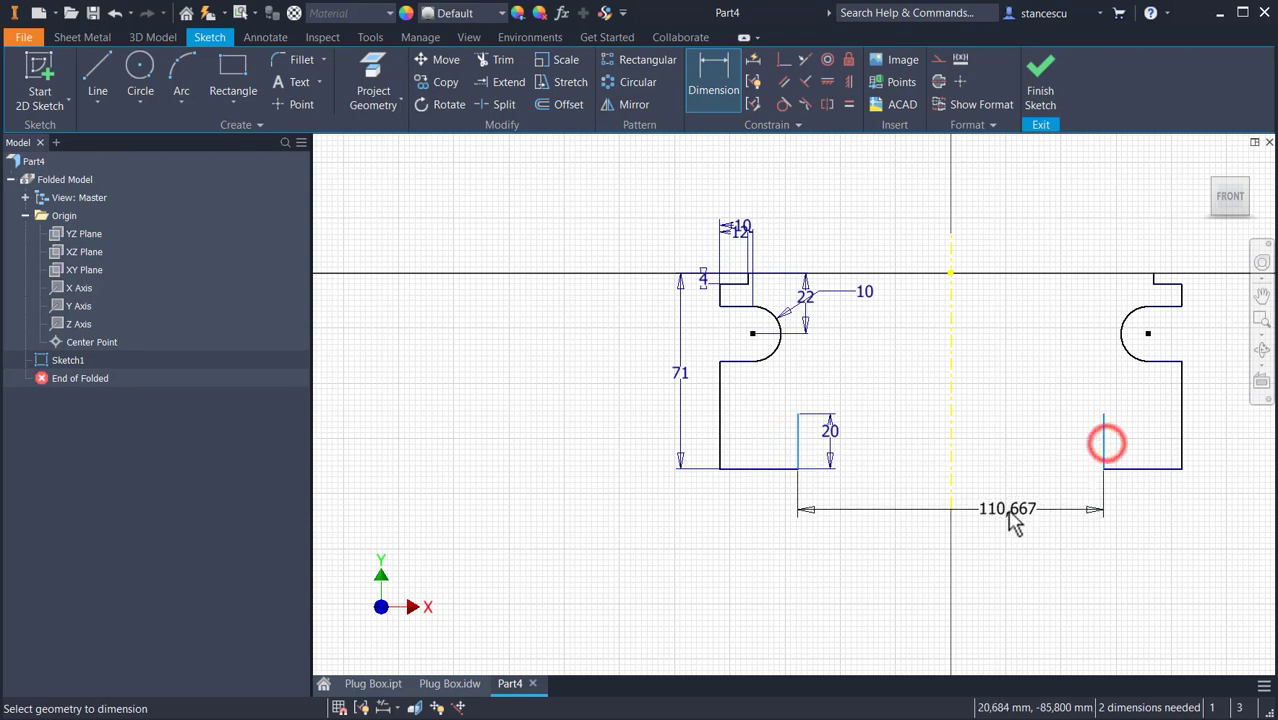
pyautogui.click(985, 507)
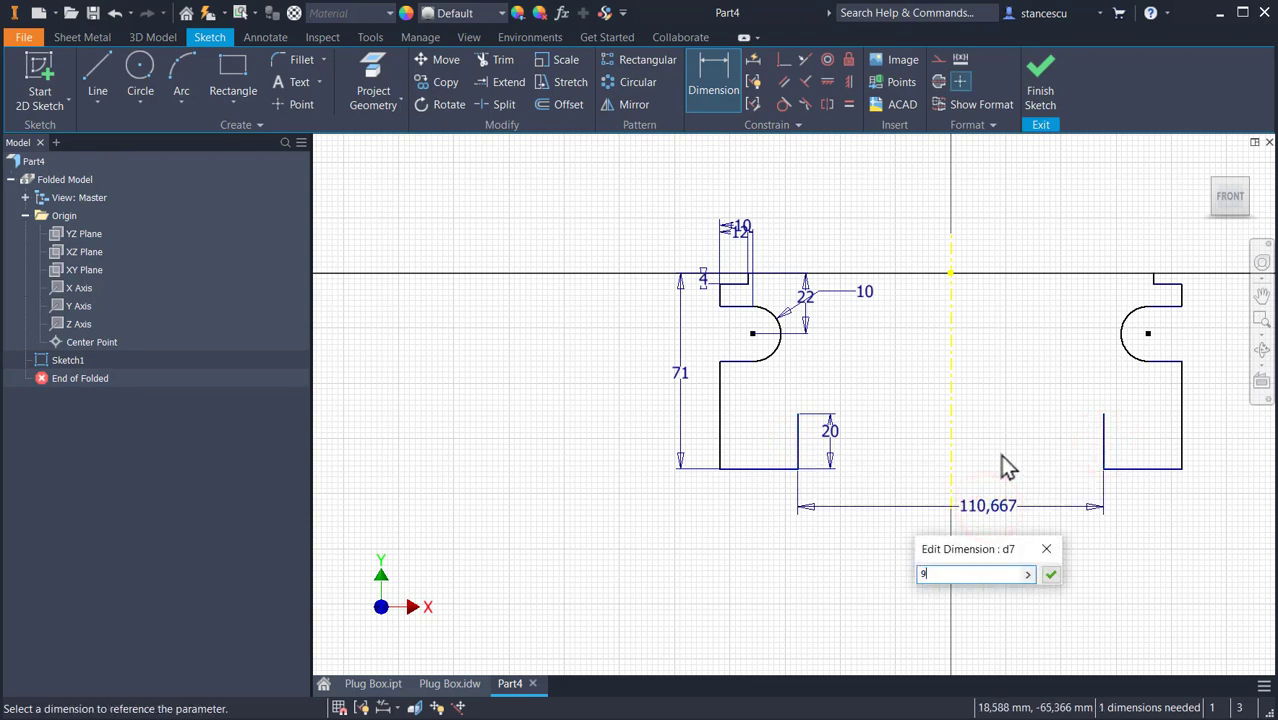
pyautogui.press('Return')
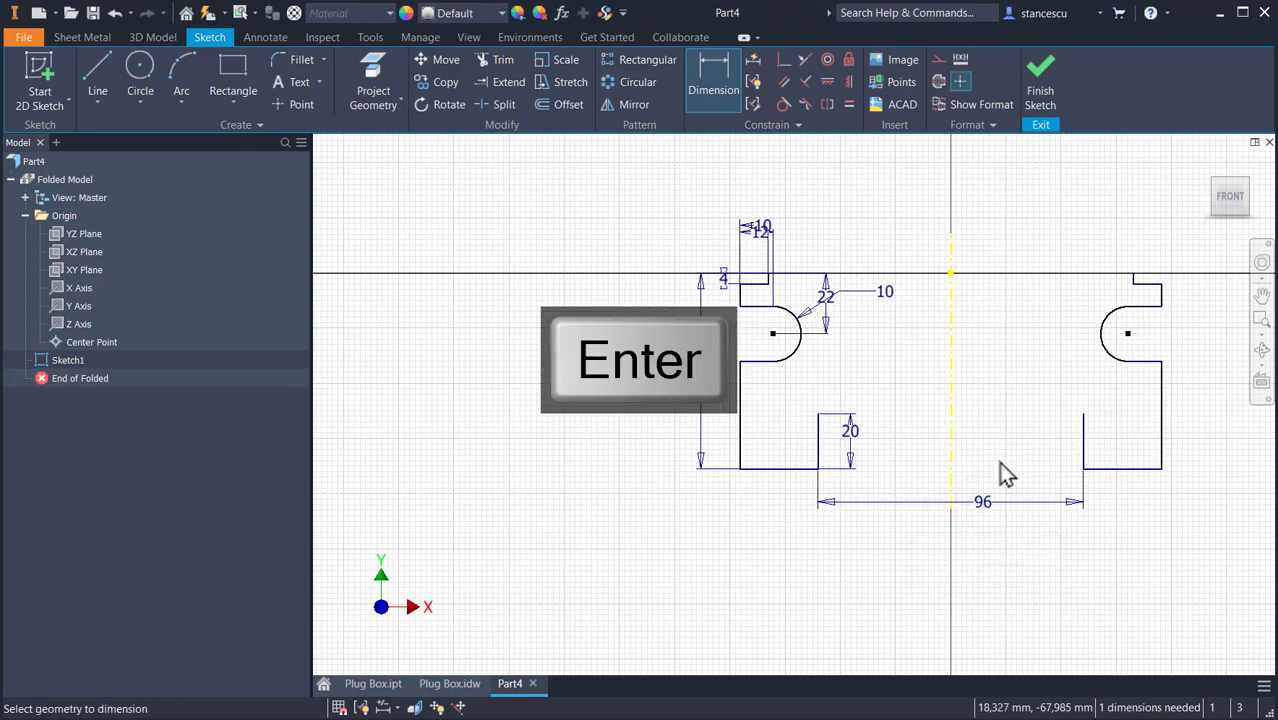
# Dimension the profile's overall width between its two outer vertical edges to 124 mm.
pyautogui.click(742, 432)
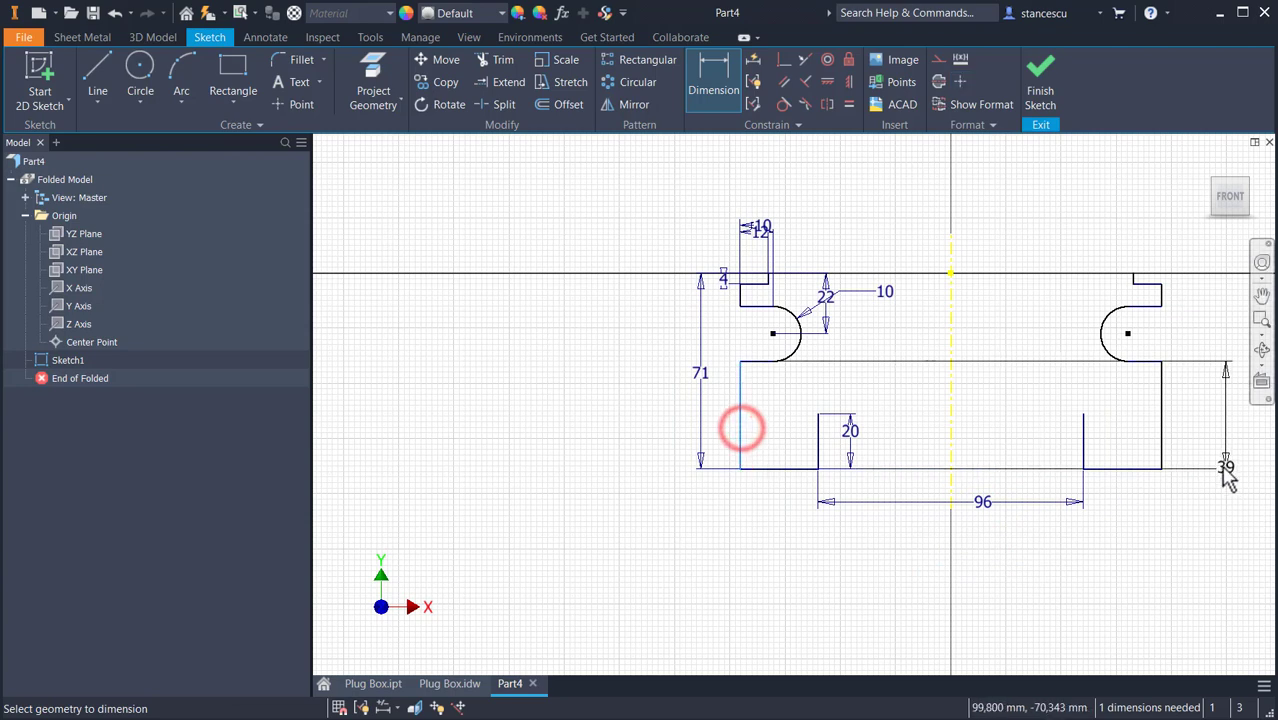
pyautogui.click(1161, 452)
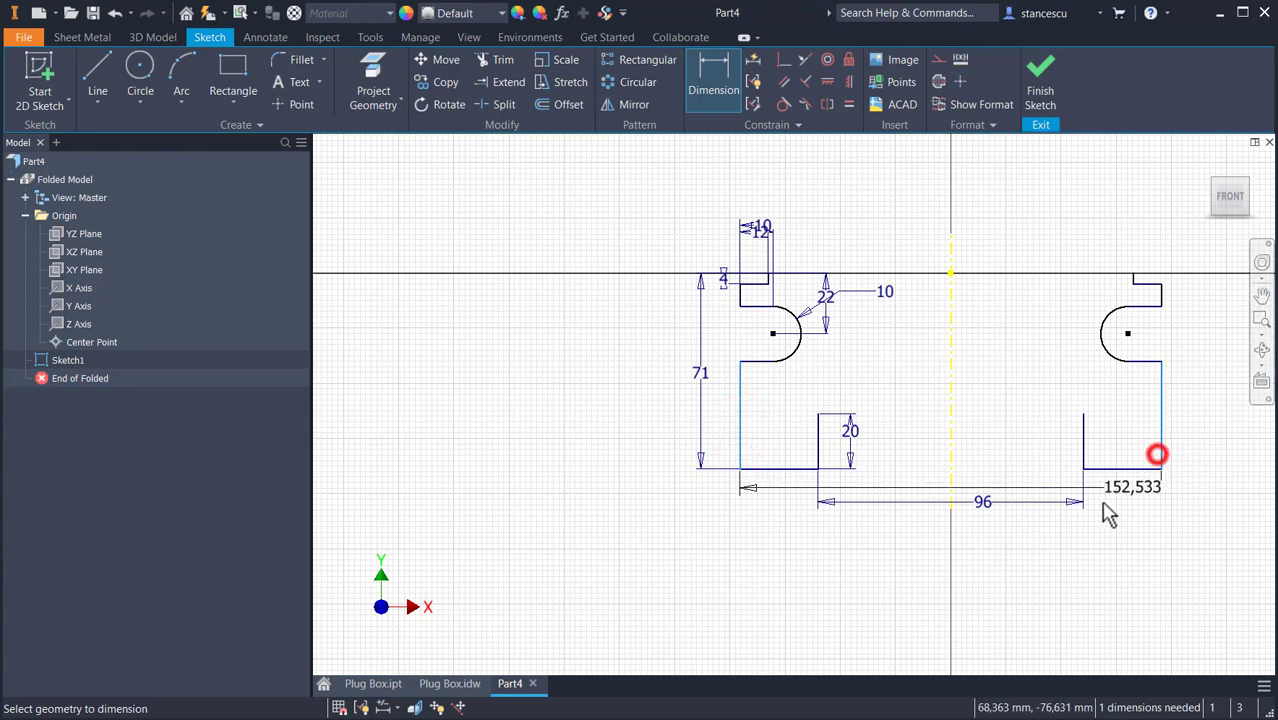
pyautogui.click(994, 547)
pyautogui.write('12')
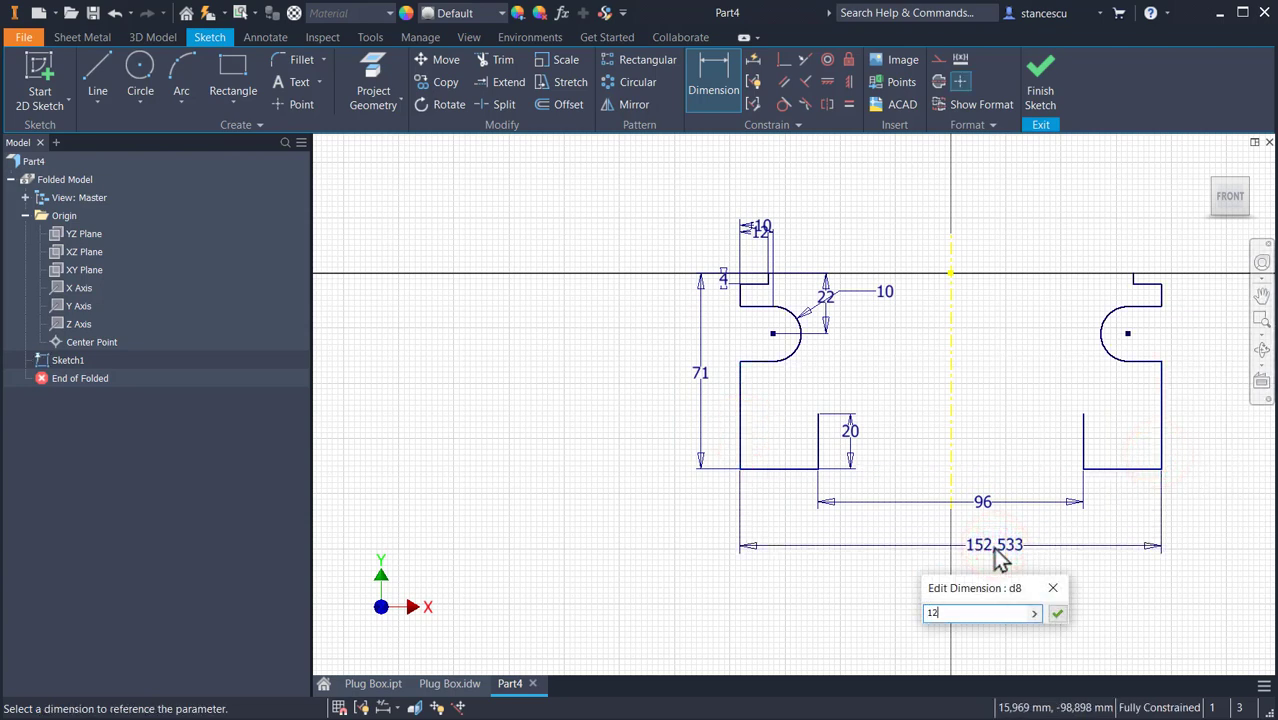
pyautogui.write('4')
pyautogui.press('Return')
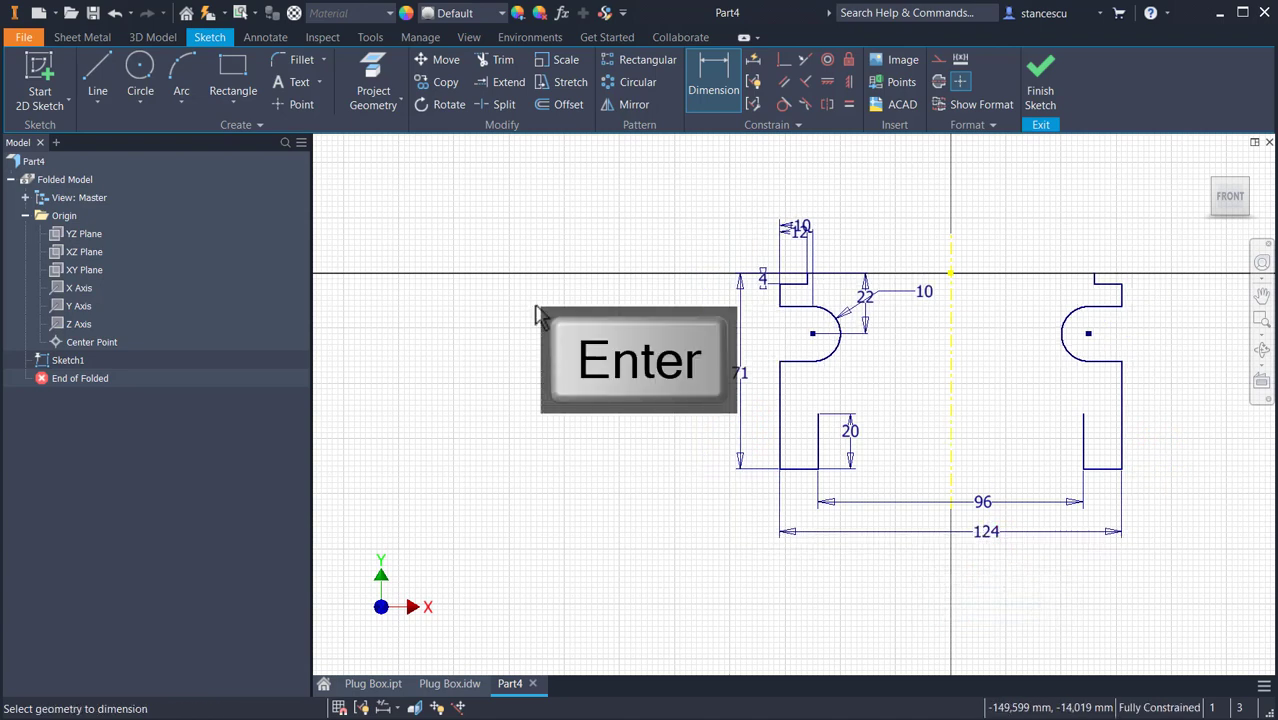
# Close the profile with horizontal lines joining the upper endpoints and the inner notch endpoints, and space the overlapping 10 and 12 mm dimensions apart.
pyautogui.click(100, 72)
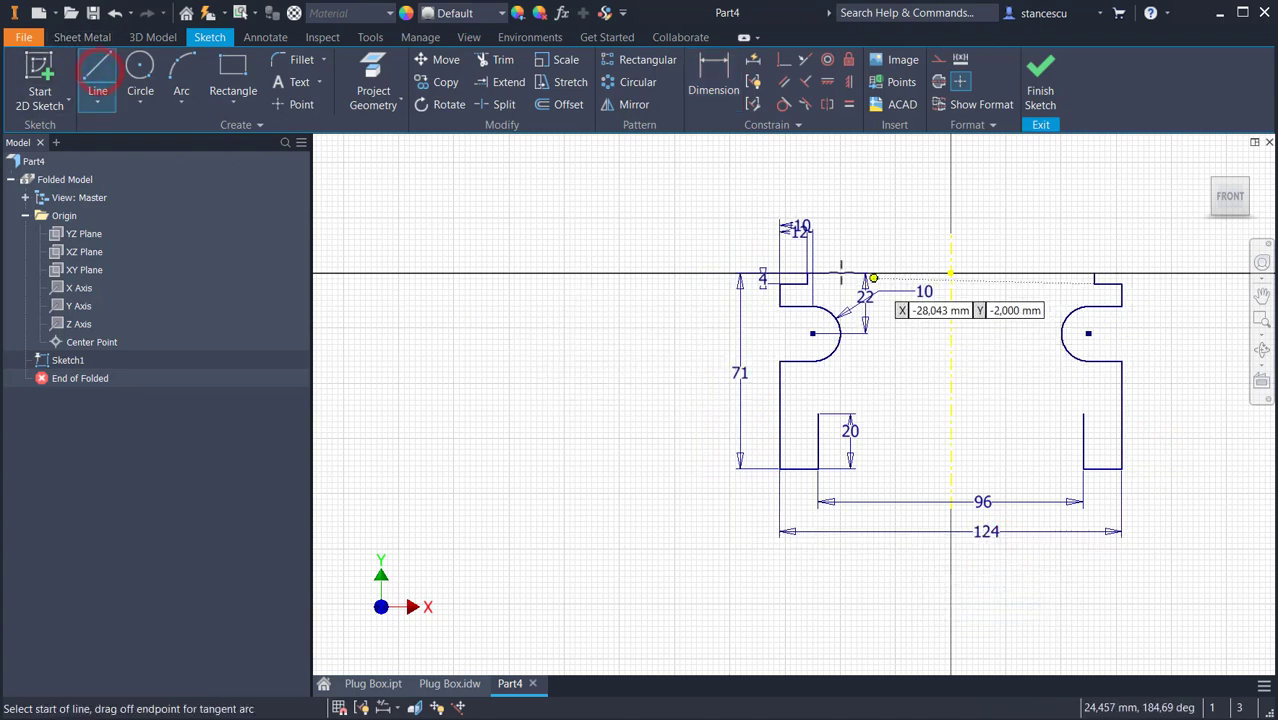
pyautogui.click(807, 272)
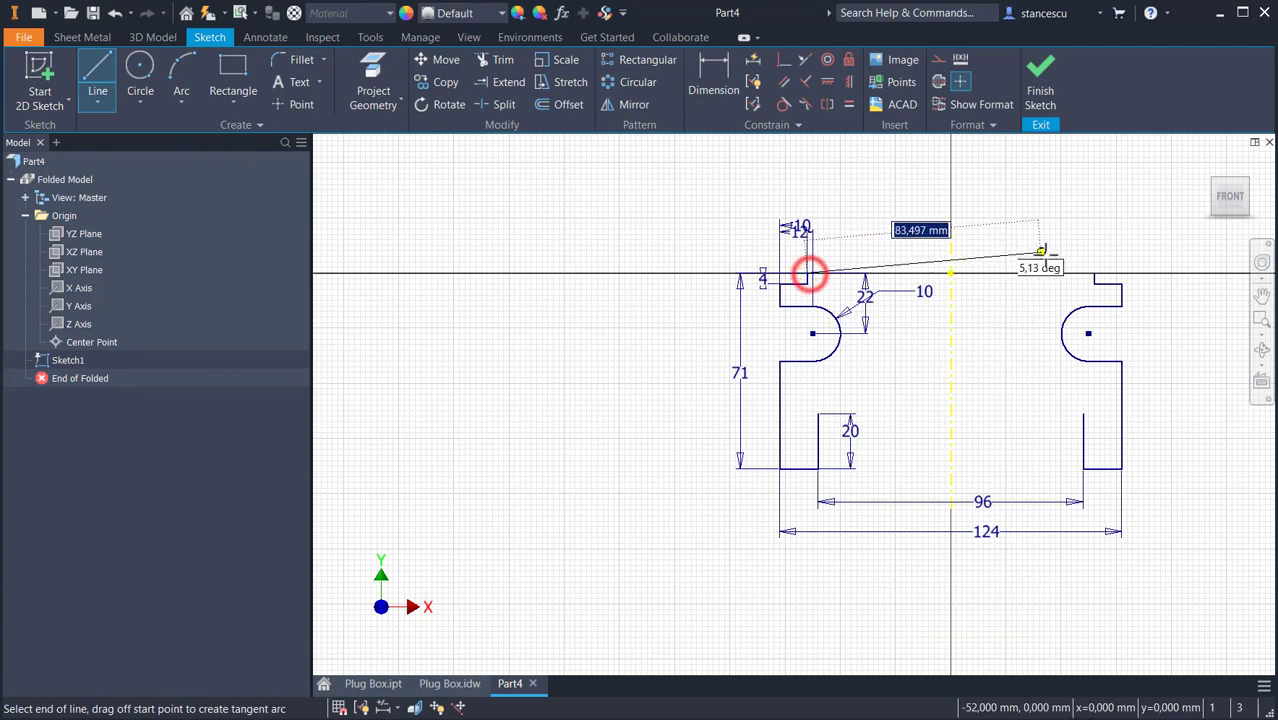
pyautogui.doubleClick(1094, 271)
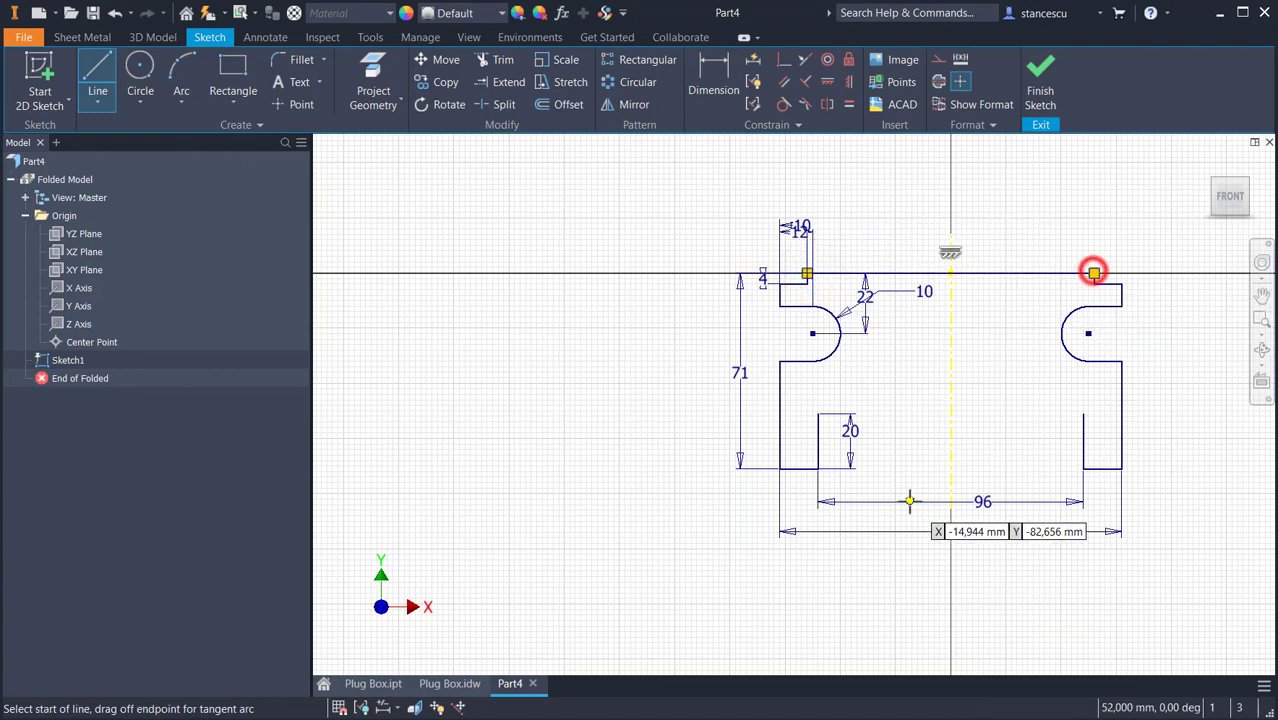
pyautogui.click(818, 413)
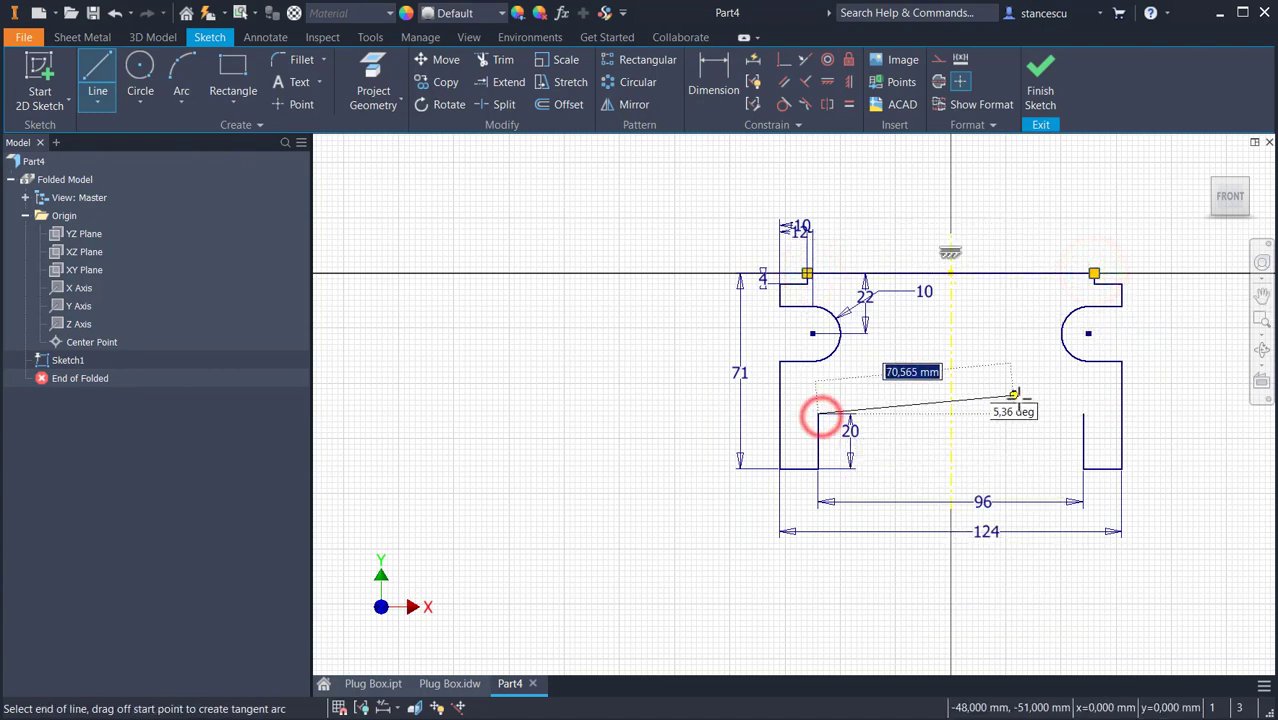
pyautogui.doubleClick(1082, 413)
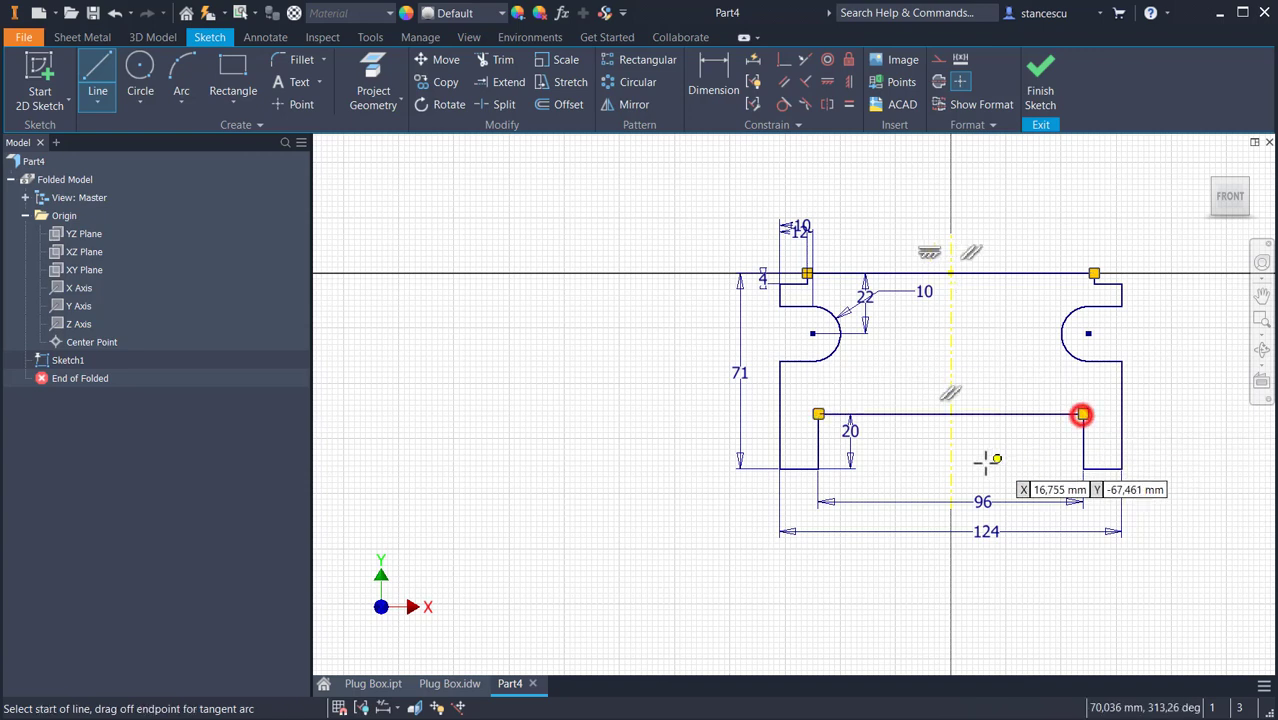
pyautogui.press('Escape')
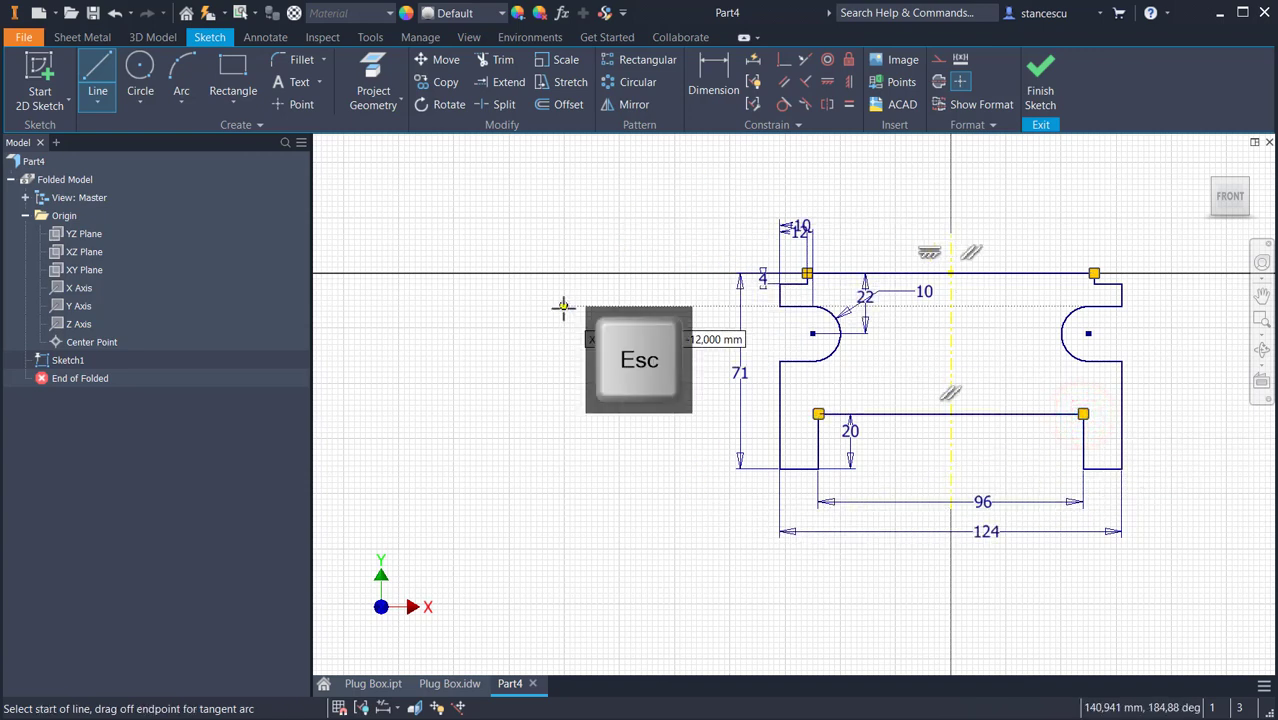
pyautogui.moveTo(804, 225)
pyautogui.mouseDown()
pyautogui.moveTo(802, 180)
pyautogui.moveTo(805, 232)
pyautogui.mouseUp()
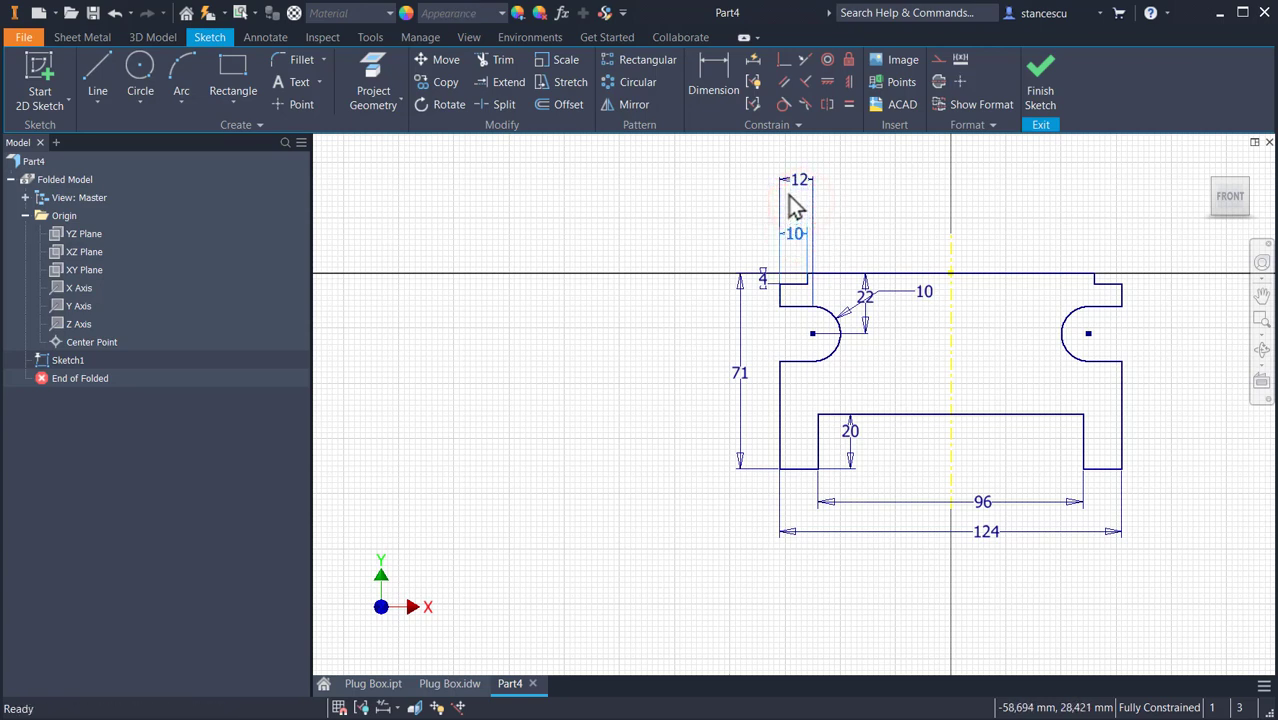
pyautogui.moveTo(797, 179); pyautogui.dragTo(798, 205)
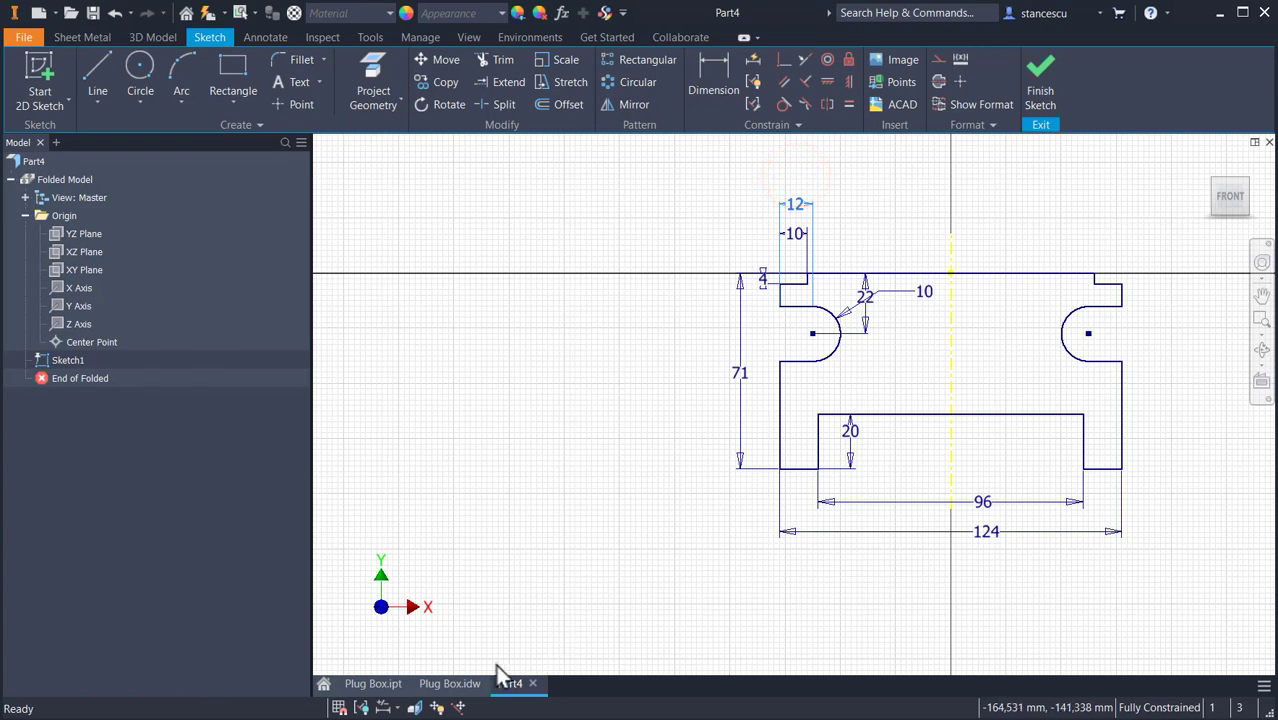
# Check the central cutout's size in the Plug Box.idw drawing and sketch a 30 by 24 mm rectangle inside the Part4 profile.
pyautogui.click(457, 685)
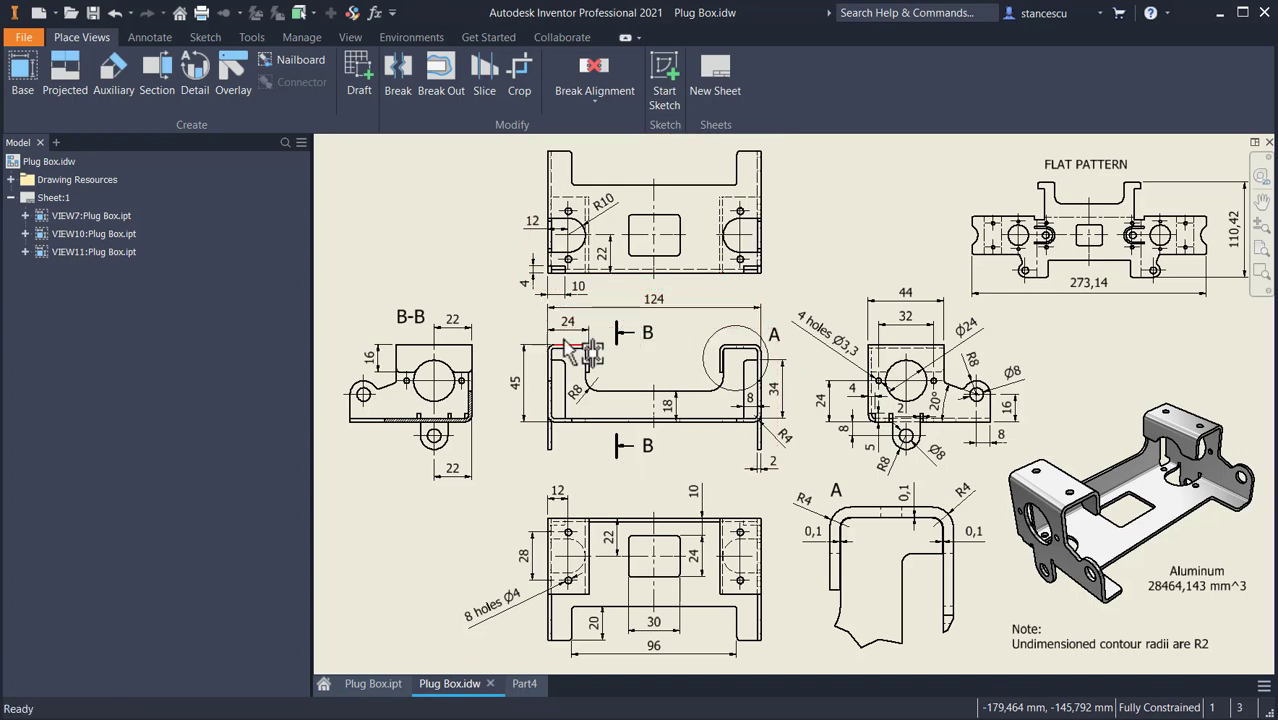
pyautogui.click(656, 306)
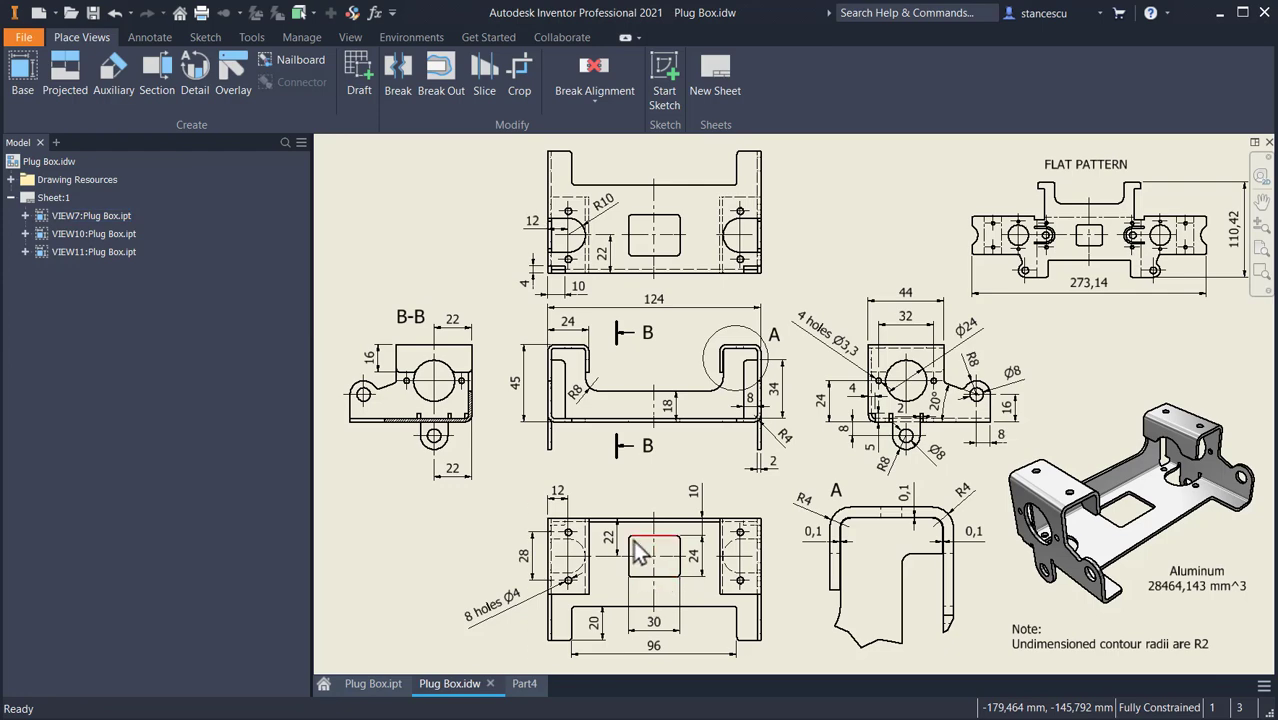
pyautogui.scroll(-3, 657, 570)
pyautogui.moveTo(672, 560); pyautogui.dragTo(717, 390, button='middle')
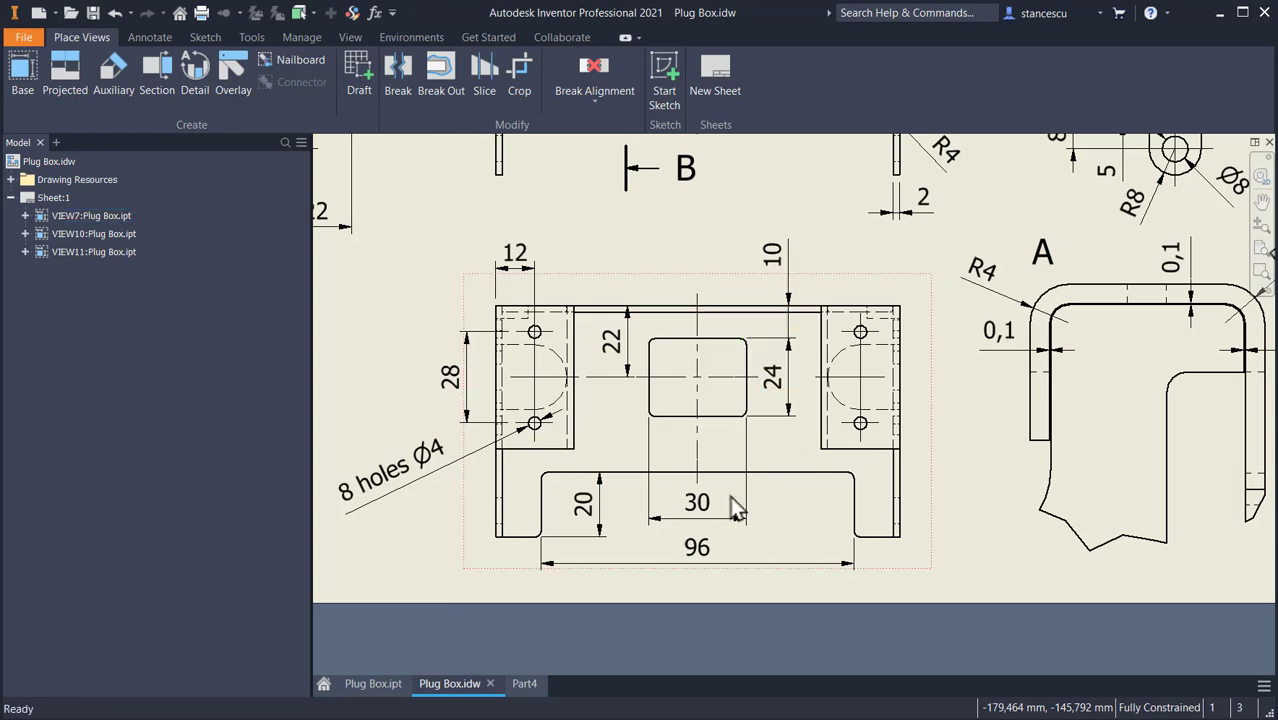
pyautogui.click(526, 686)
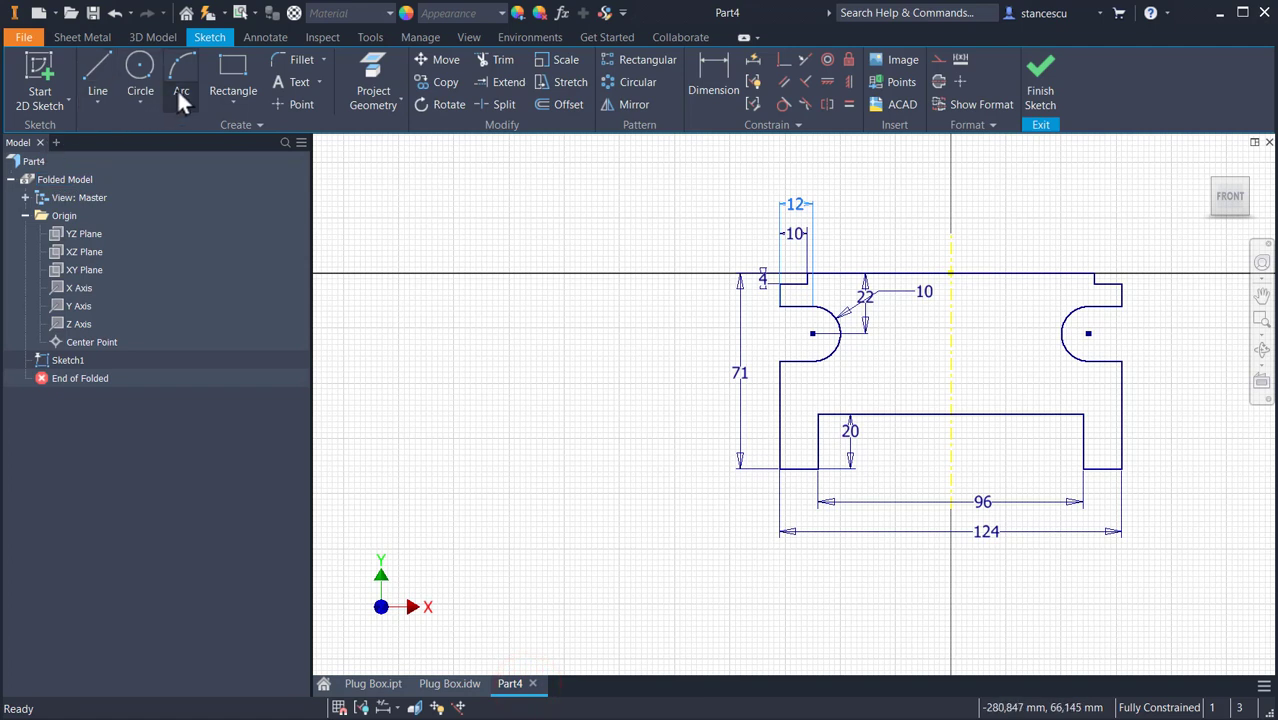
pyautogui.click(230, 78)
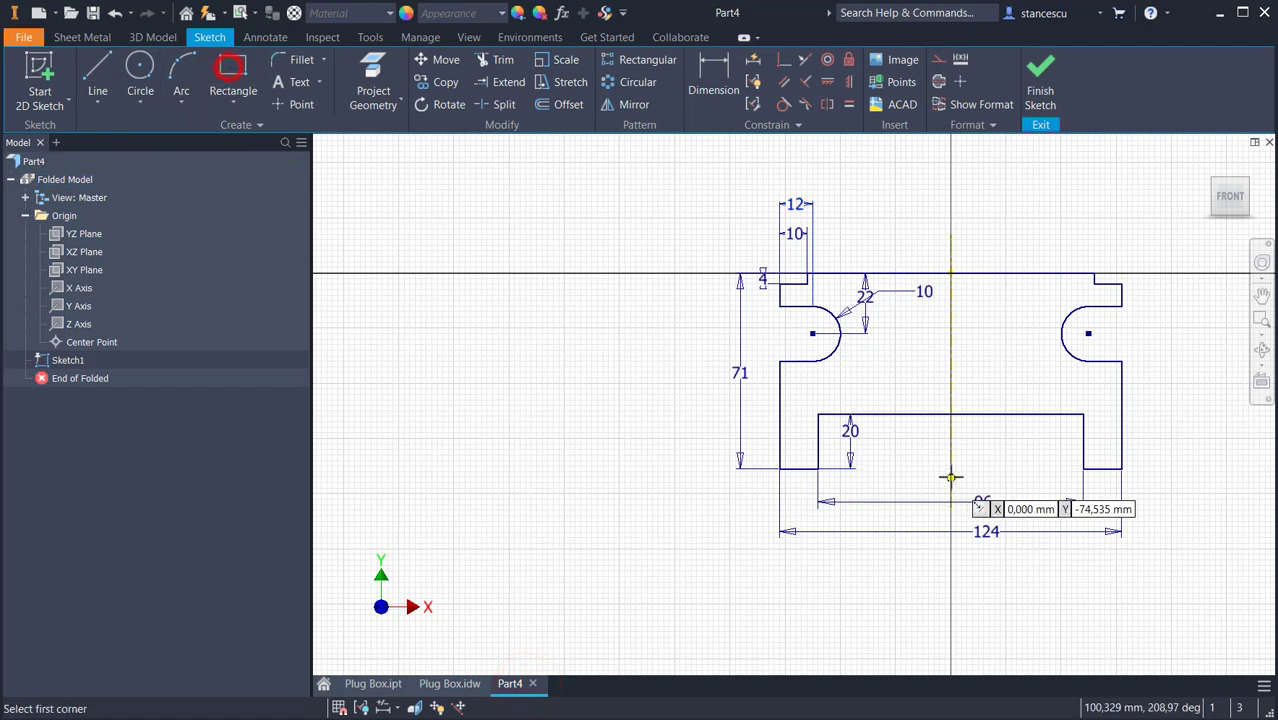
pyautogui.click(914, 303)
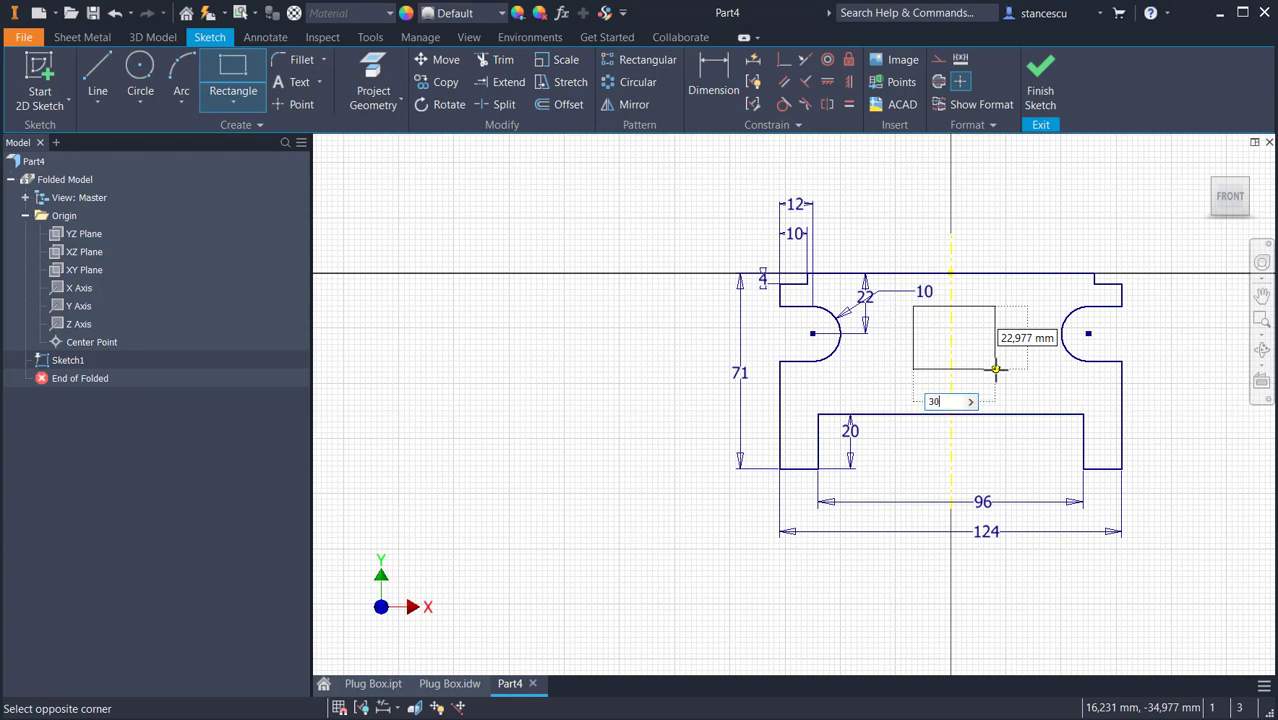
pyautogui.press('Tab')
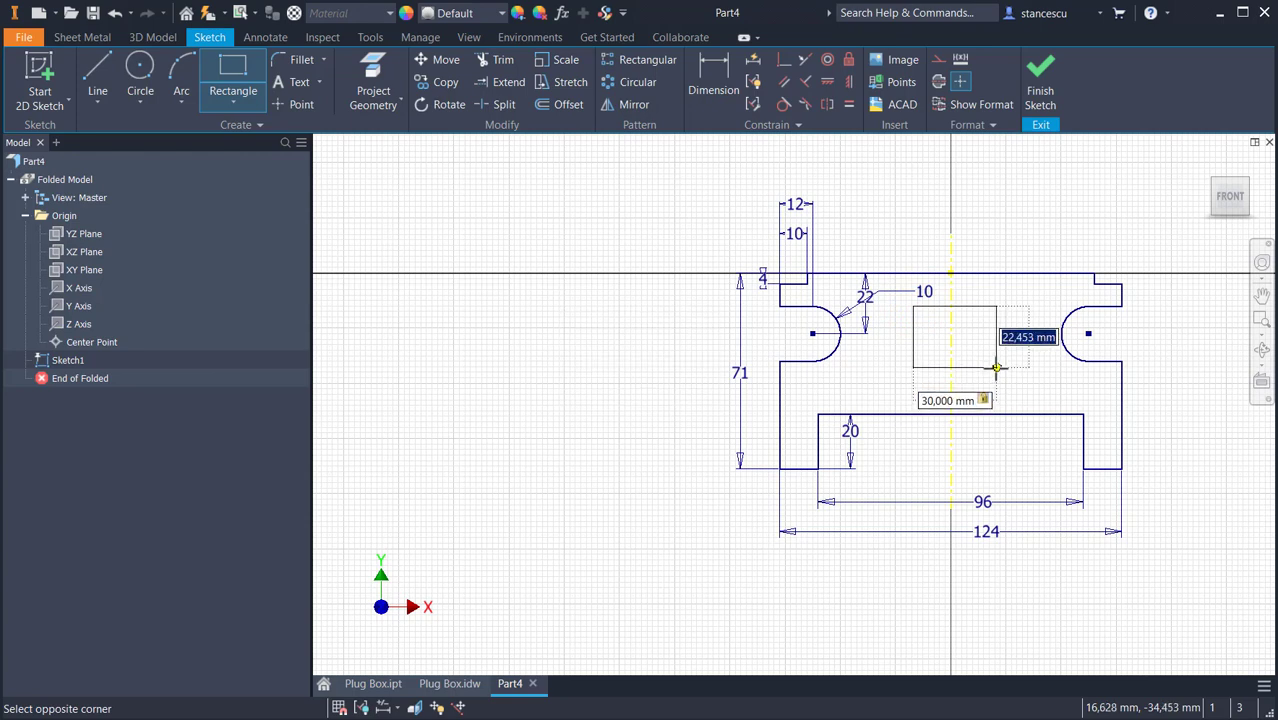
pyautogui.write('24')
pyautogui.press('Return')
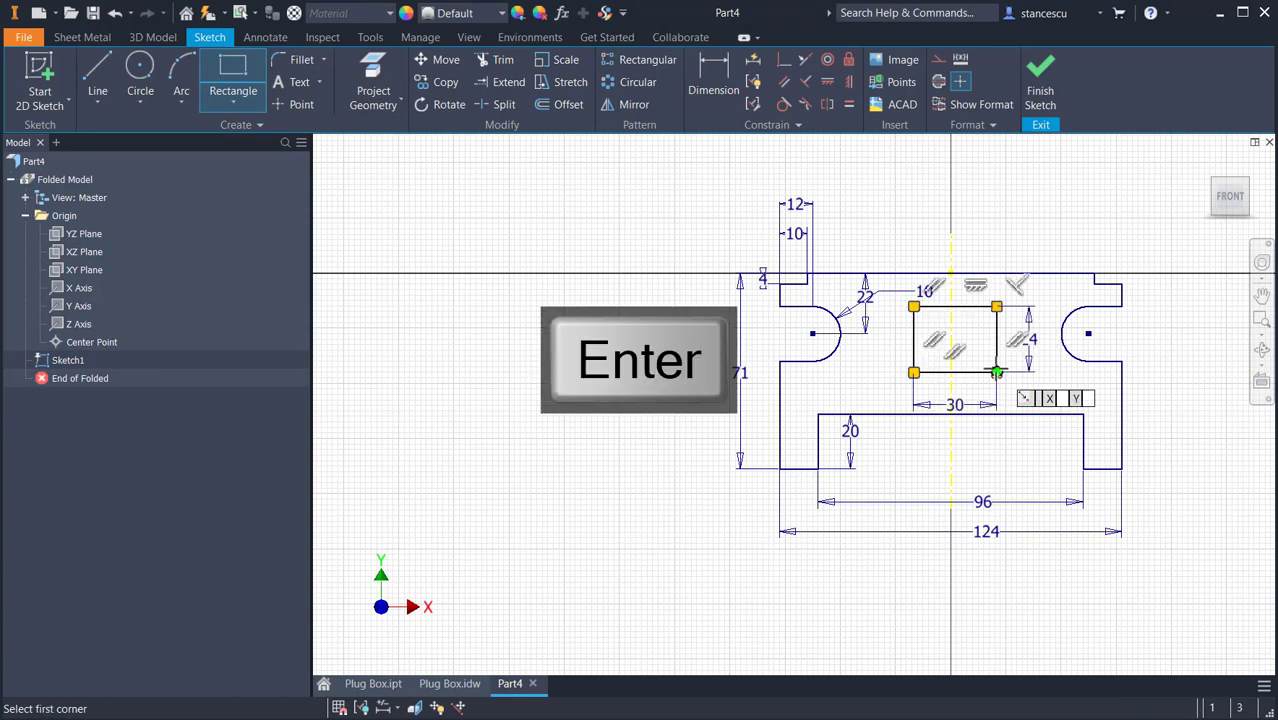
# Center the rectangle by making the midpoint of its upper edge coincident with the vertical centerline.
pyautogui.click(785, 59)
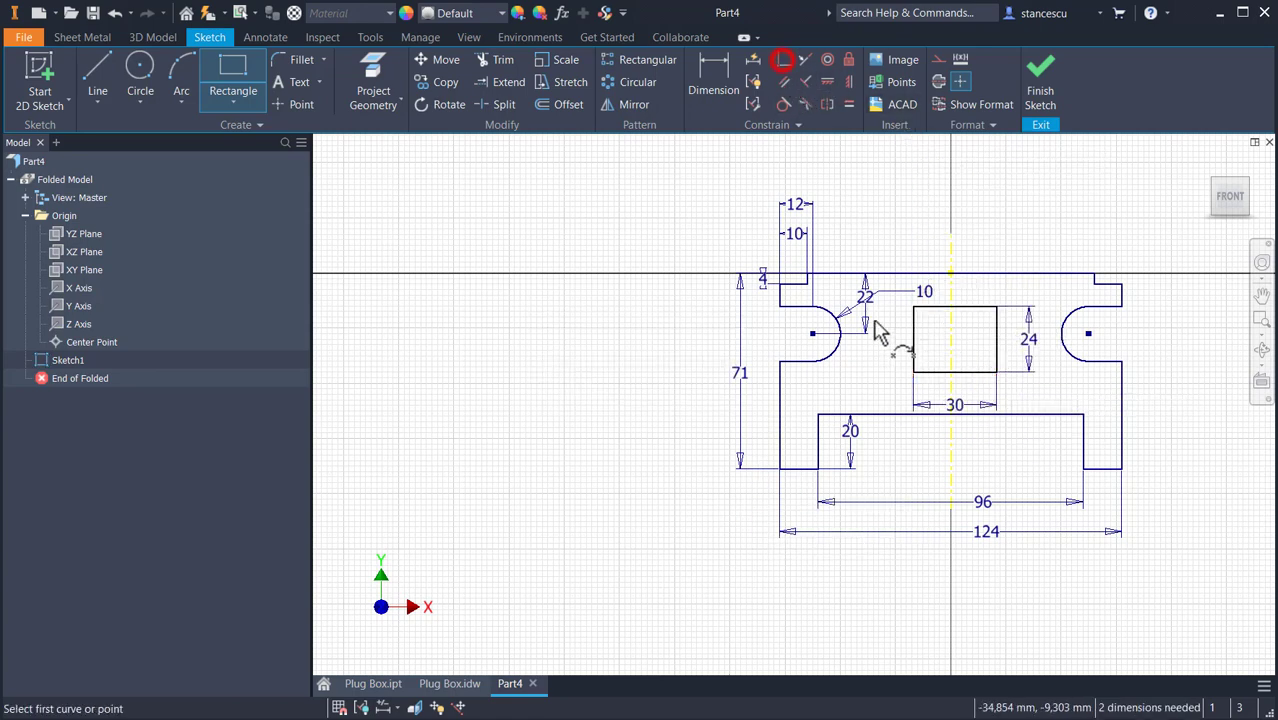
pyautogui.click(957, 309)
pyautogui.click(951, 306)
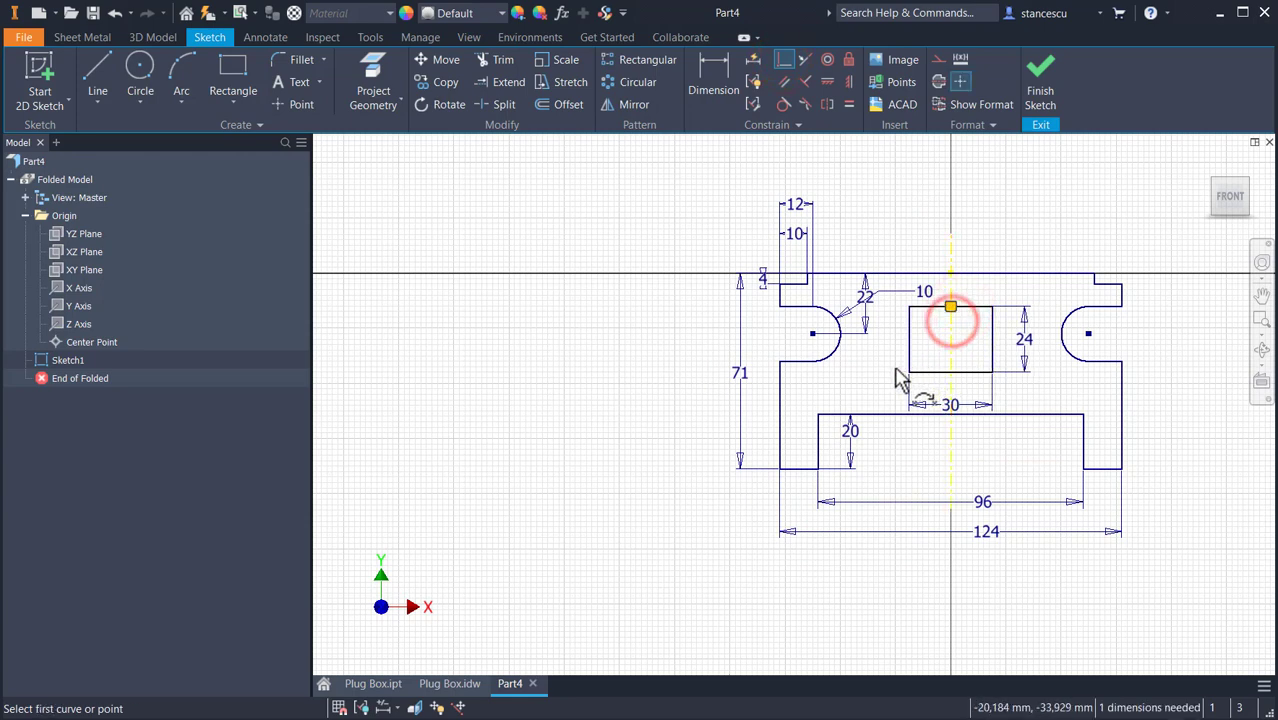
# Dimension the rectangle's upper edge 10 mm below the profile's upper edge.
pyautogui.click(714, 75)
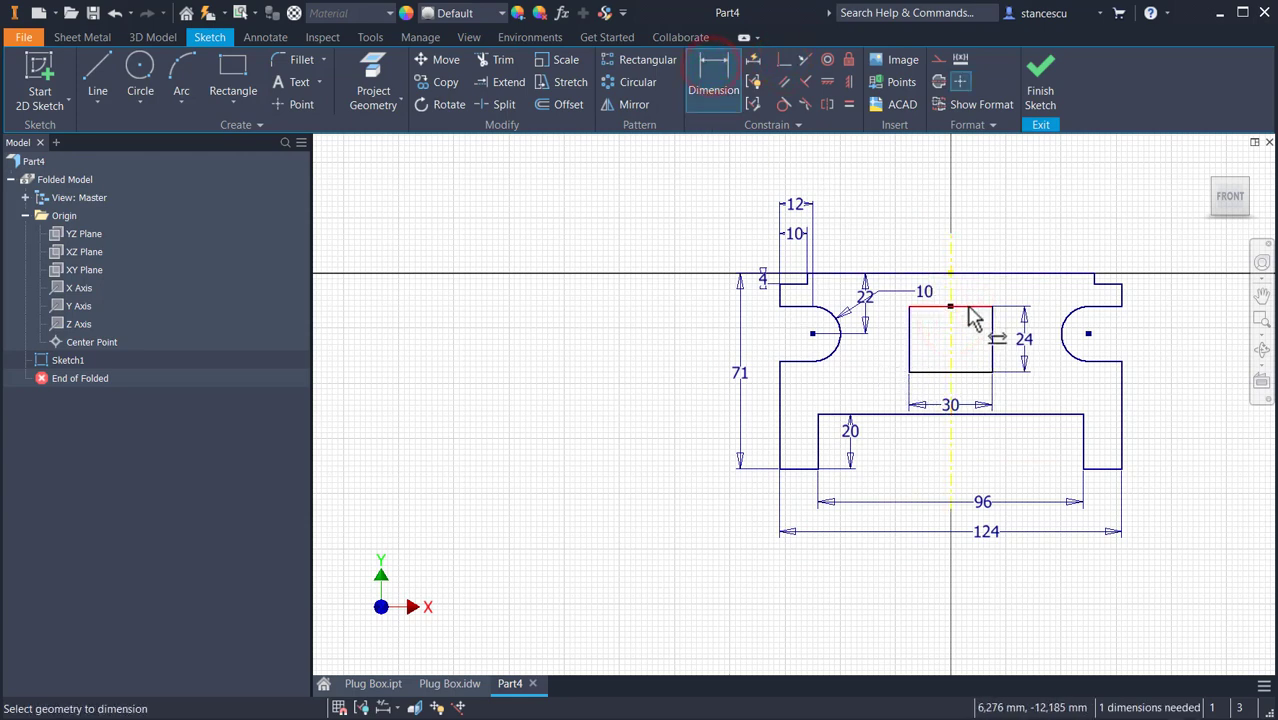
pyautogui.click(968, 306)
pyautogui.click(979, 274)
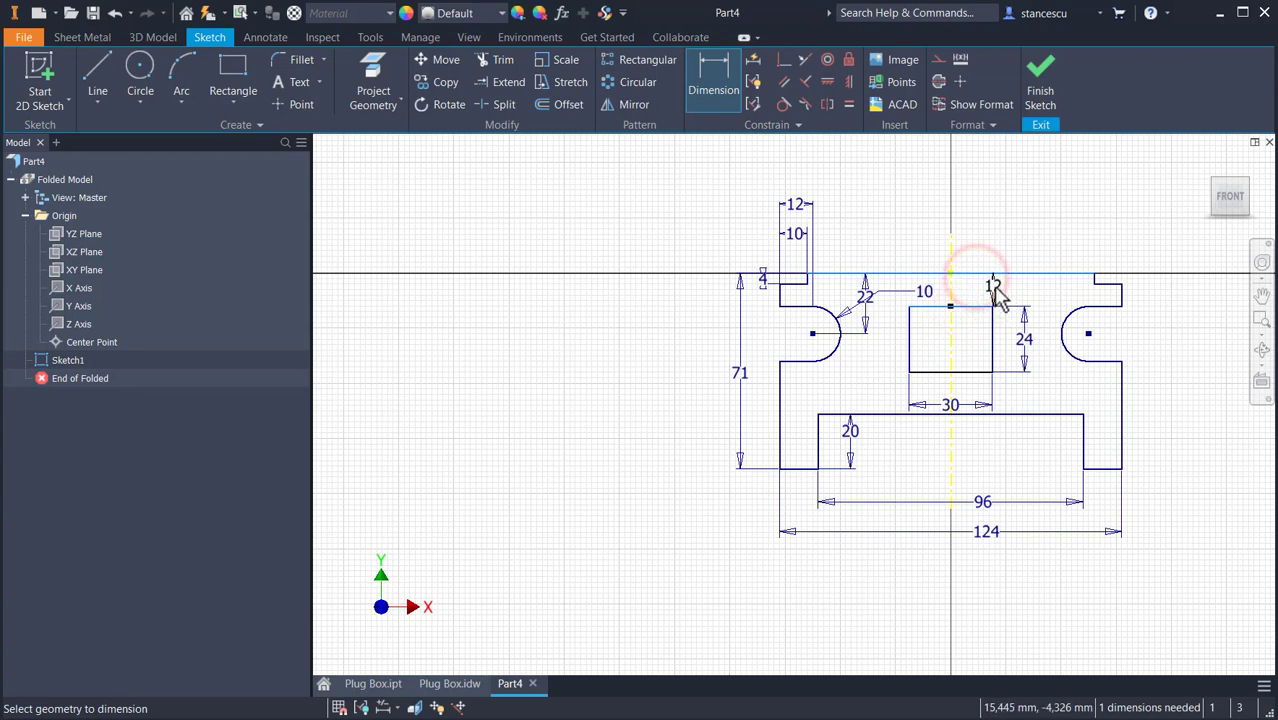
pyautogui.click(992, 287)
pyautogui.write('1')
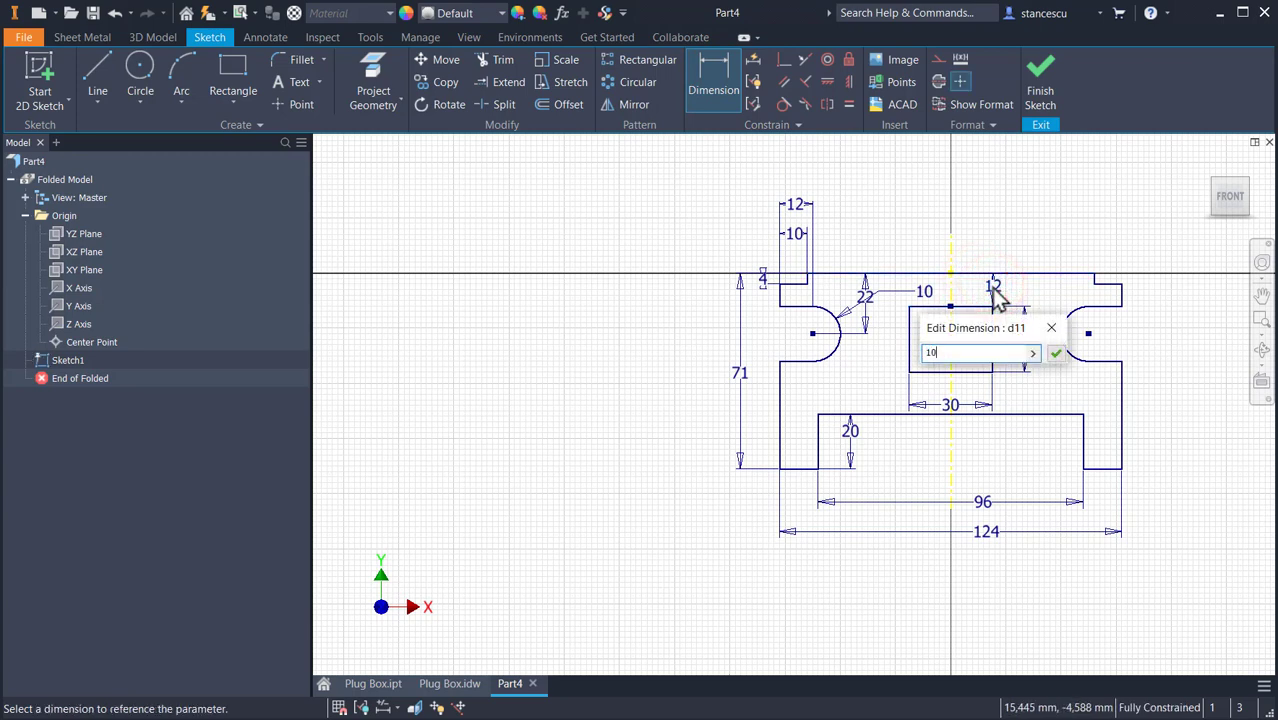
pyautogui.write('0')
pyautogui.press('Return')
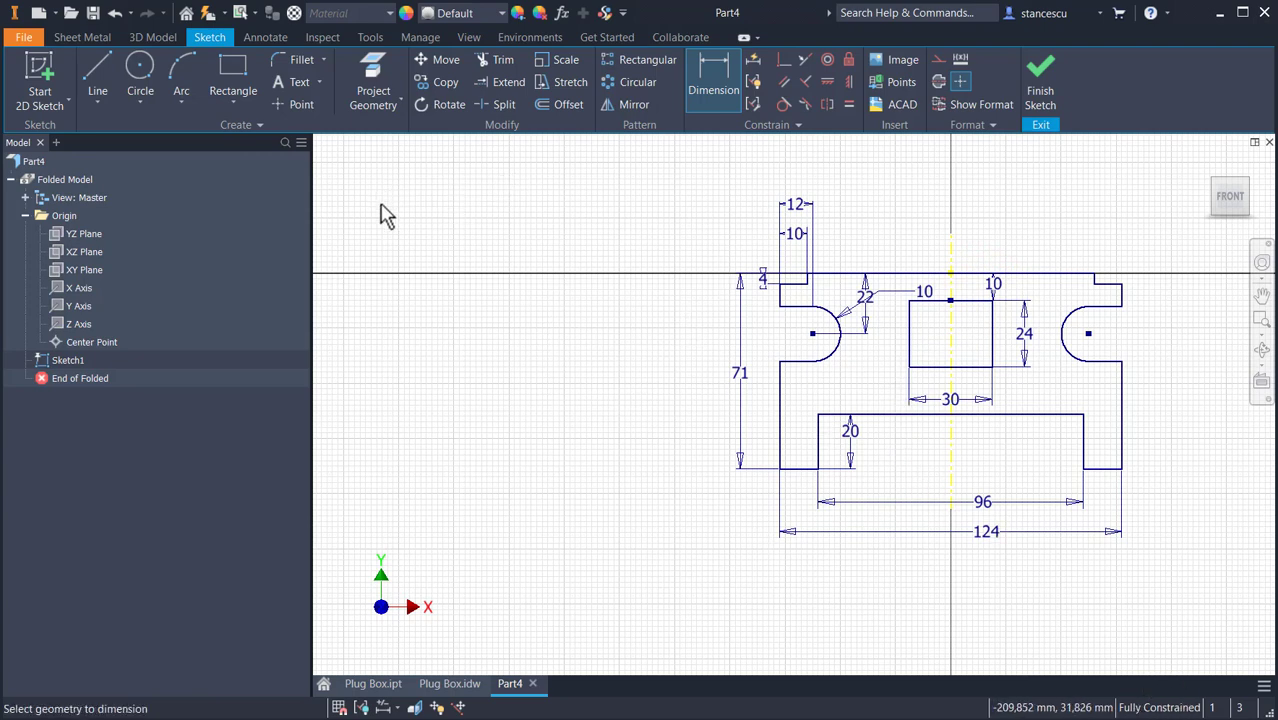
# Check the undimensioned contour radius in the Plug Box.idw drawing and fillet the central rectangle's four corners in Part4 with a 2 mm radius.
pyautogui.click(450, 683)
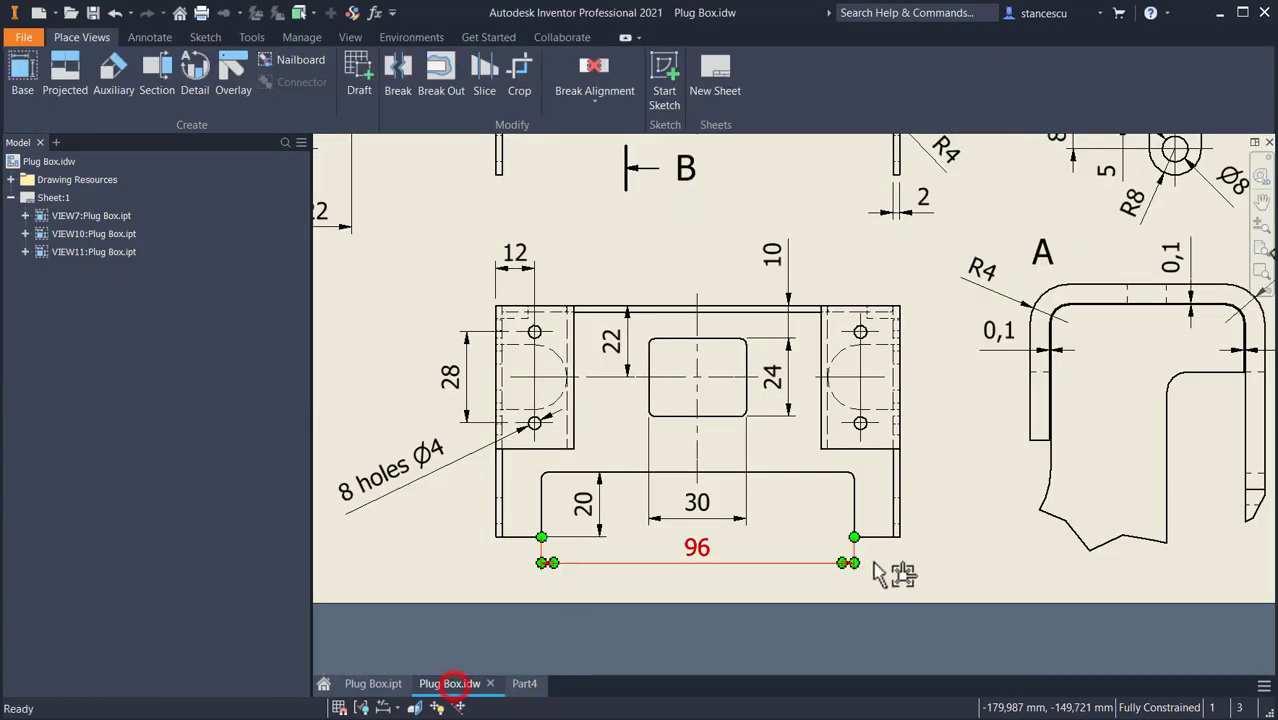
pyautogui.moveTo(928, 516); pyautogui.dragTo(306, 520, button='middle')
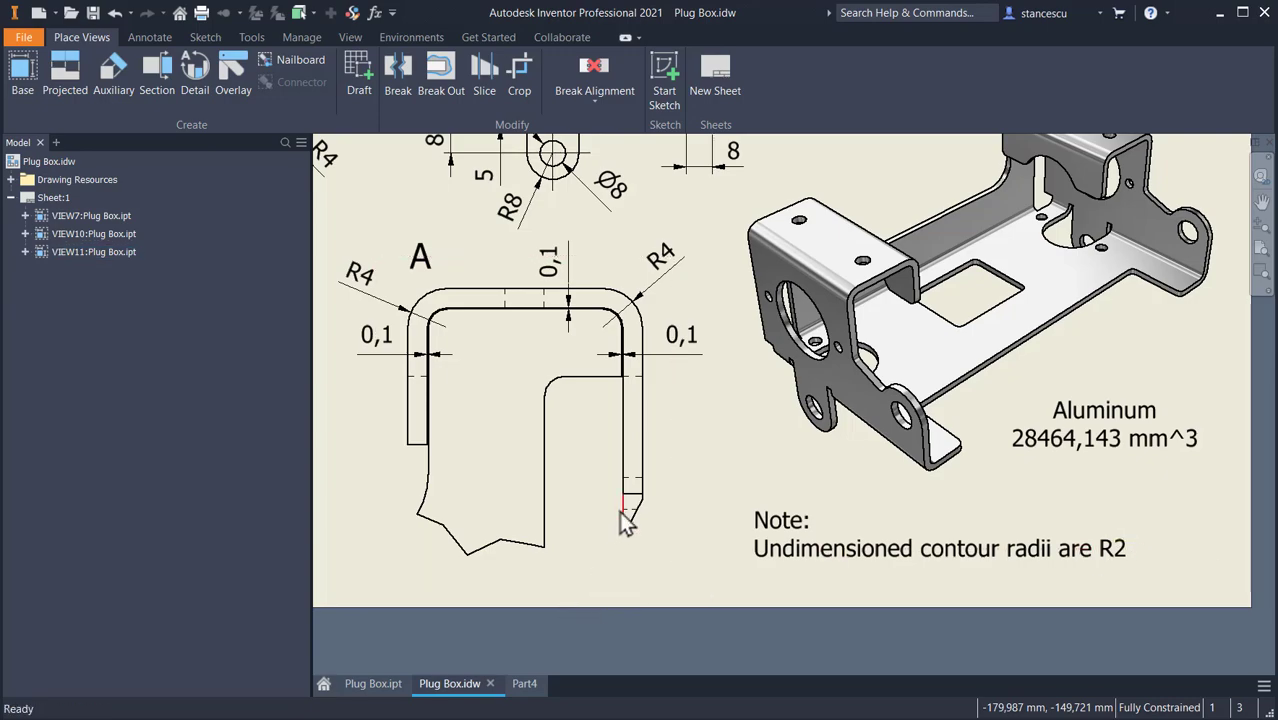
pyautogui.press('Home')
pyautogui.click(512, 683)
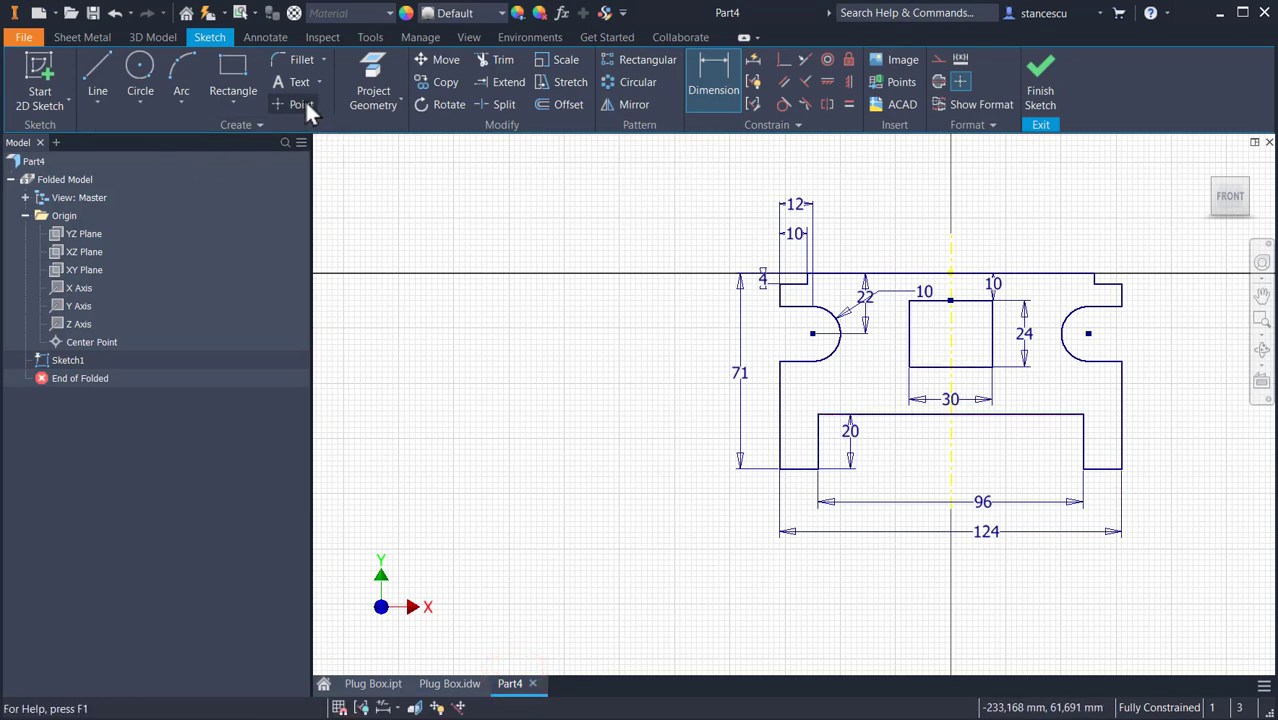
pyautogui.click(298, 60)
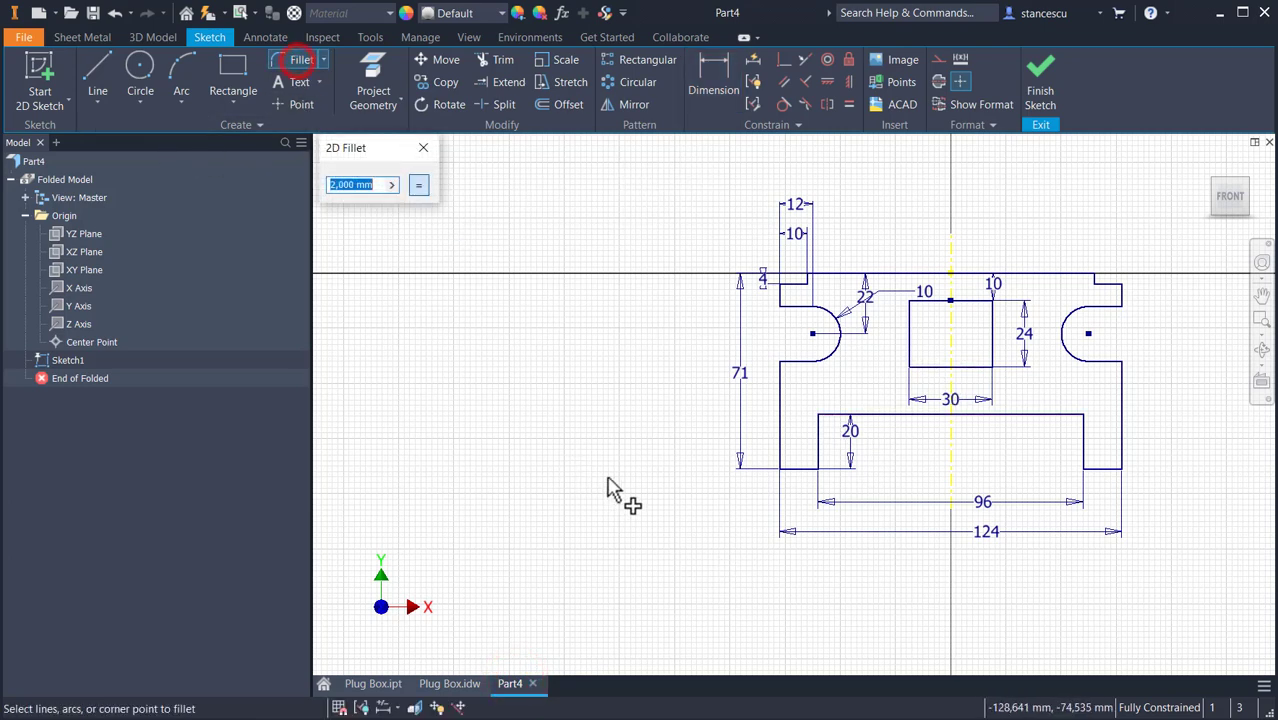
pyautogui.click(911, 336)
pyautogui.click(916, 301)
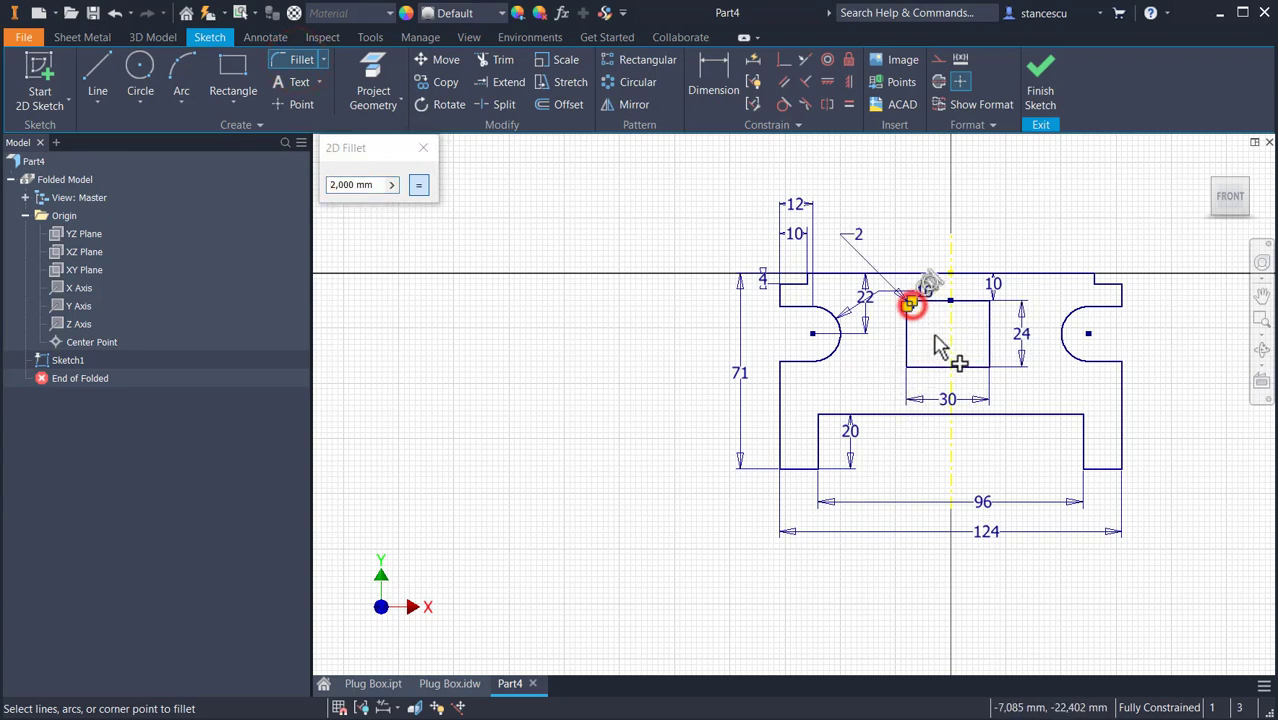
pyautogui.click(988, 302)
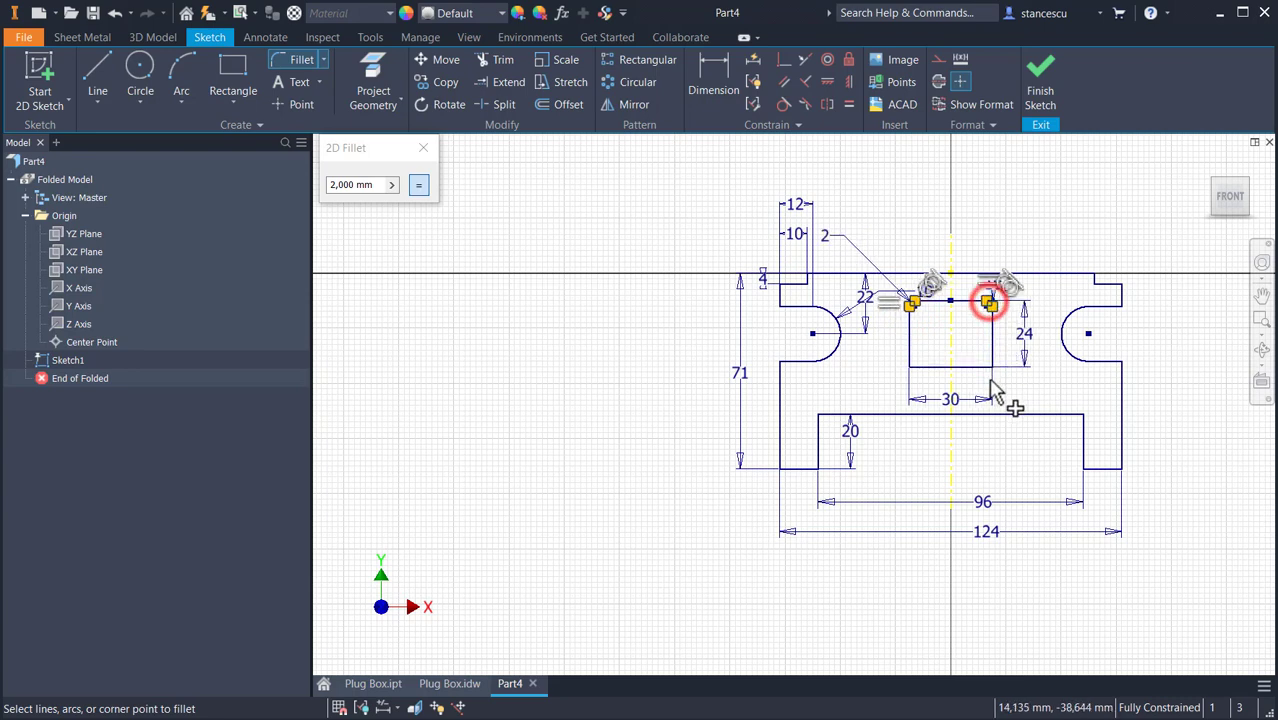
pyautogui.click(988, 364)
pyautogui.click(910, 365)
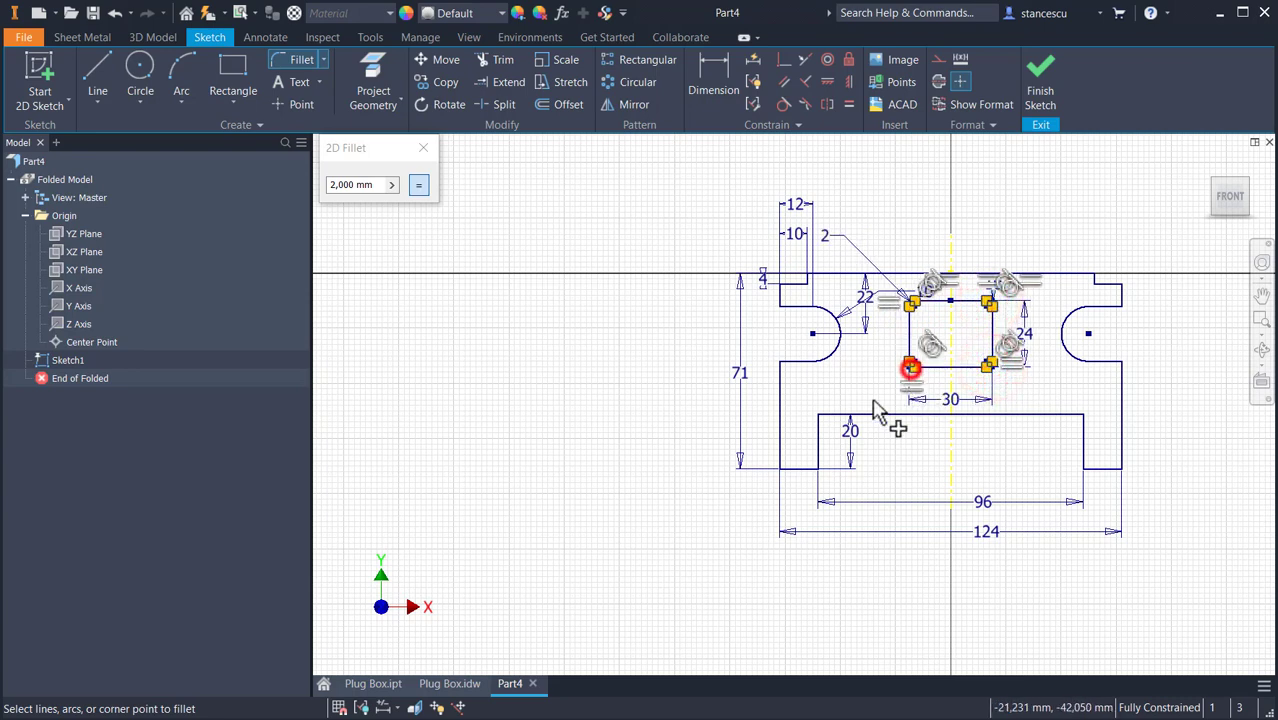
# Fillet the two inner and two outer corners of the 96 mm wide lower notch with the same 2 mm radius.
pyautogui.click(819, 416)
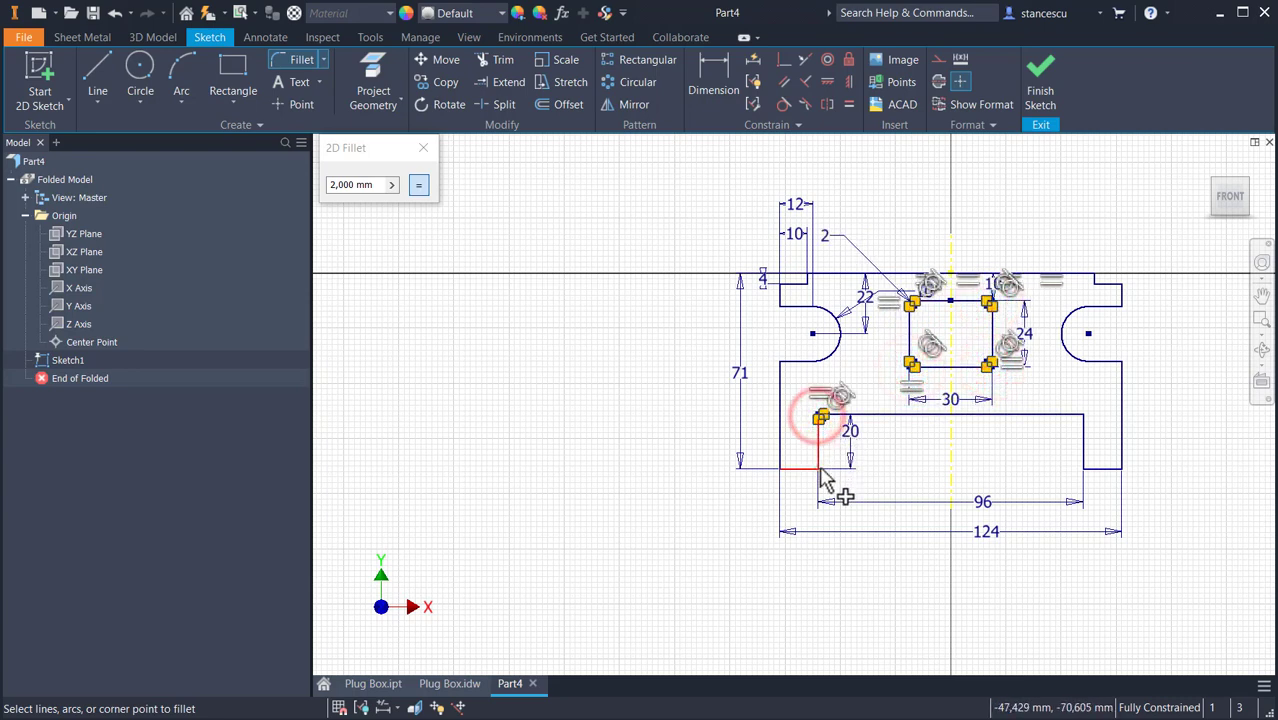
pyautogui.click(819, 467)
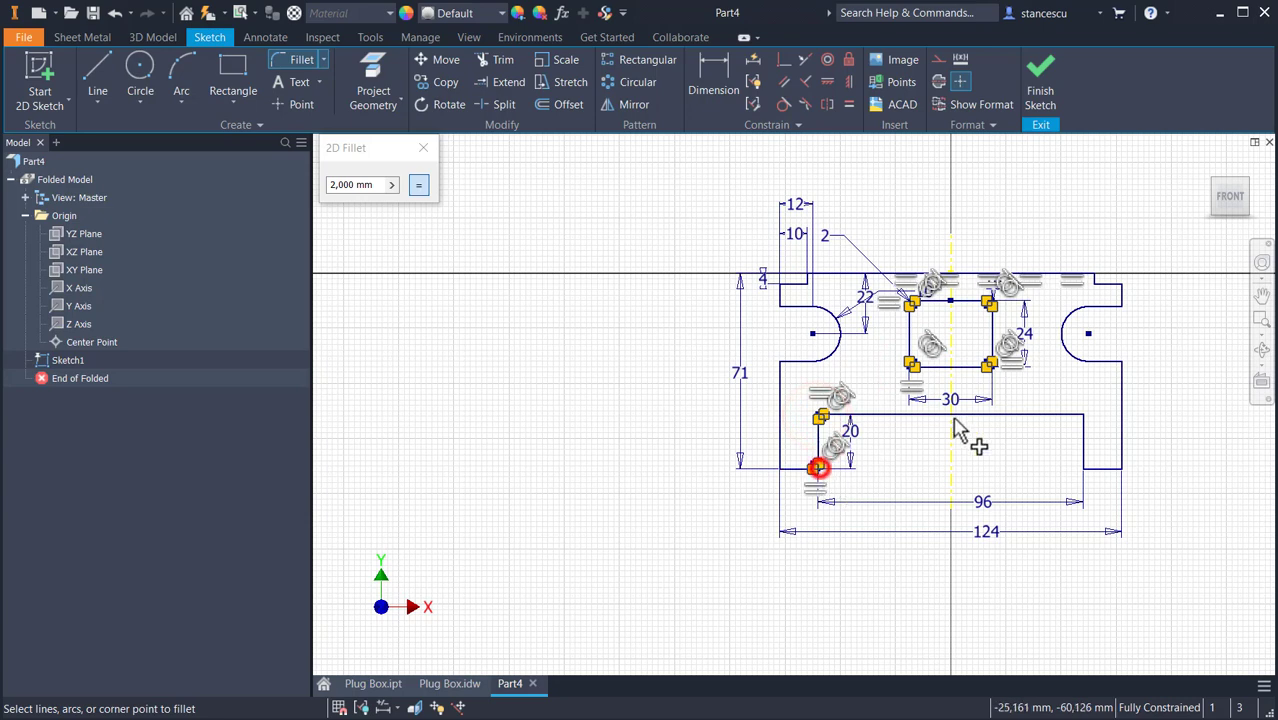
pyautogui.click(1082, 419)
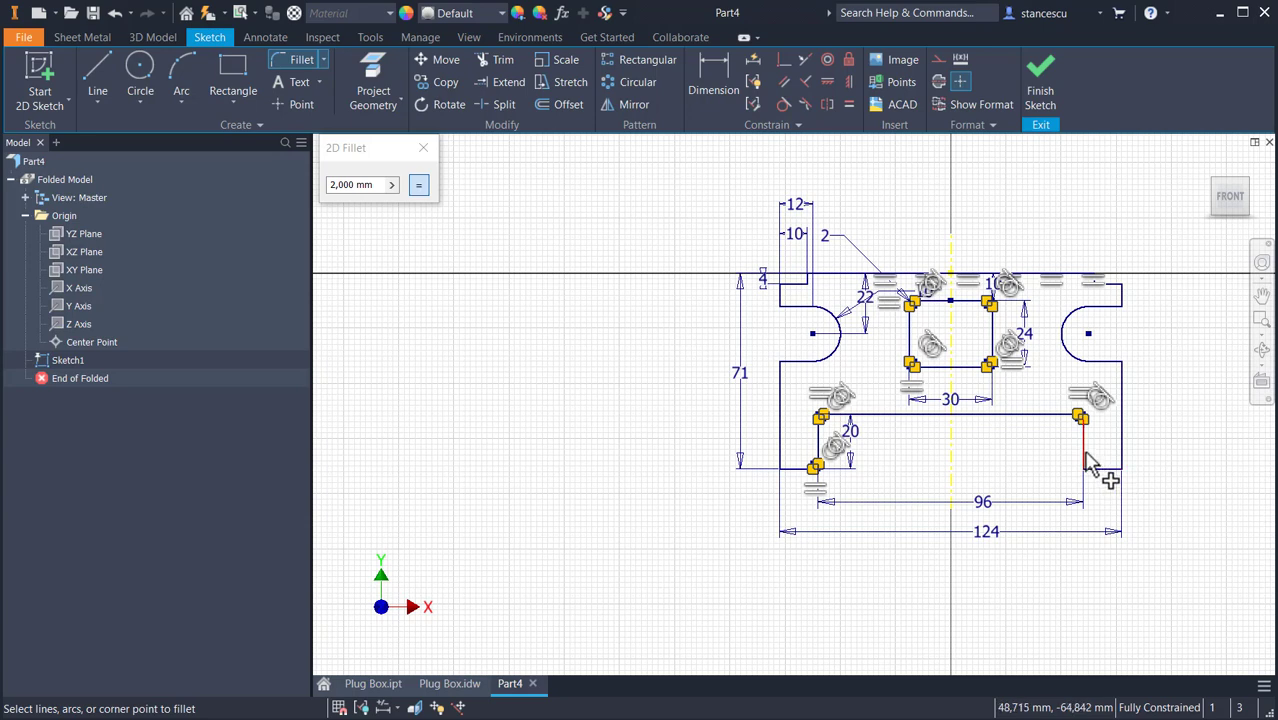
pyautogui.click(1084, 474)
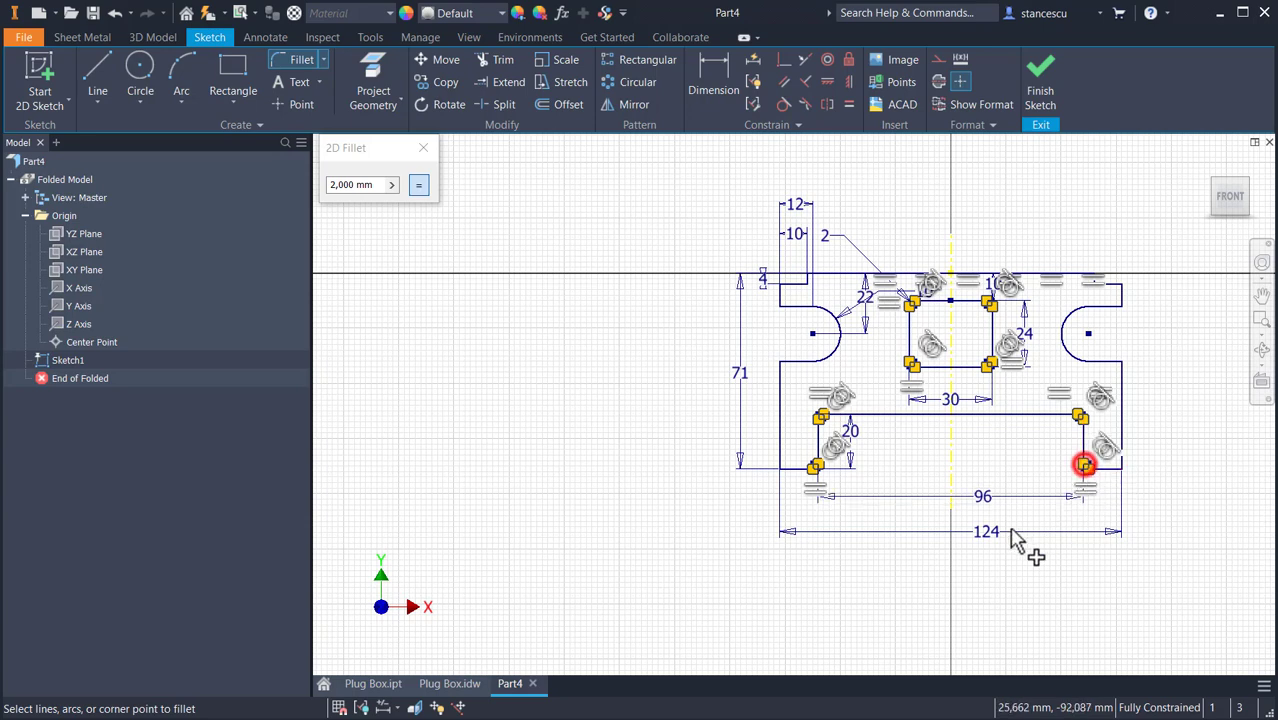
pyautogui.click(423, 150)
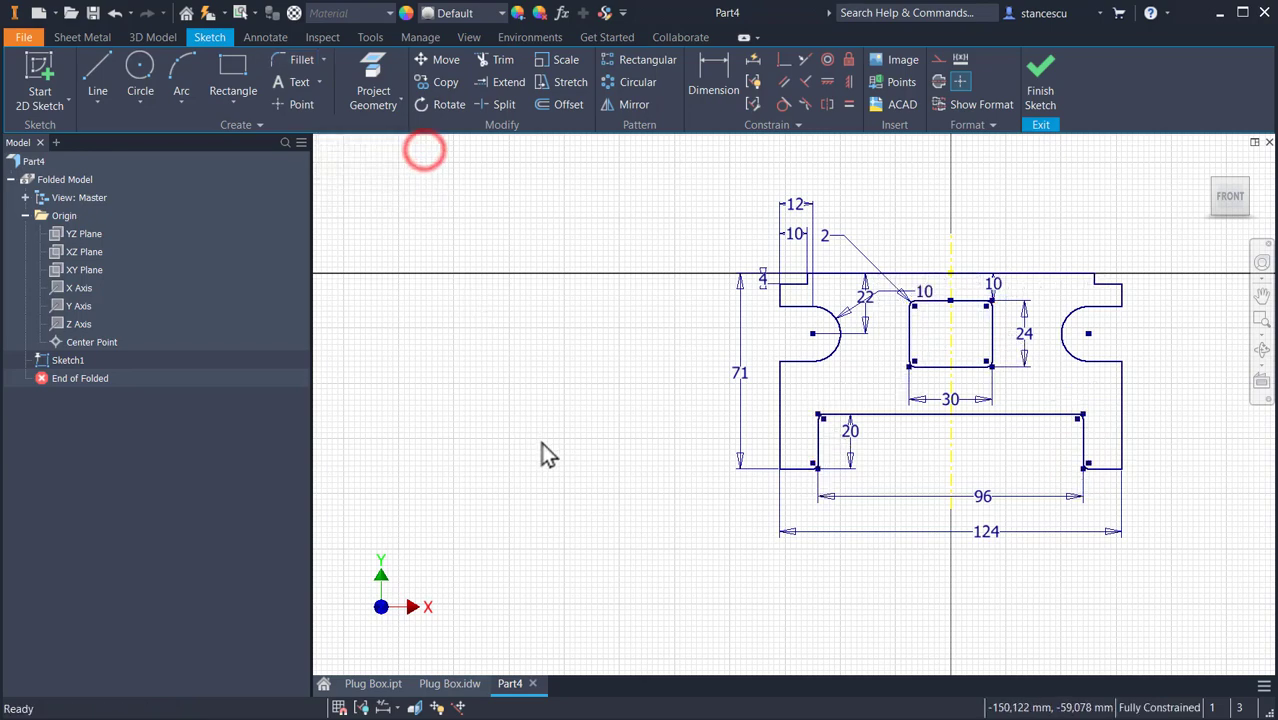
pyautogui.press('Home')
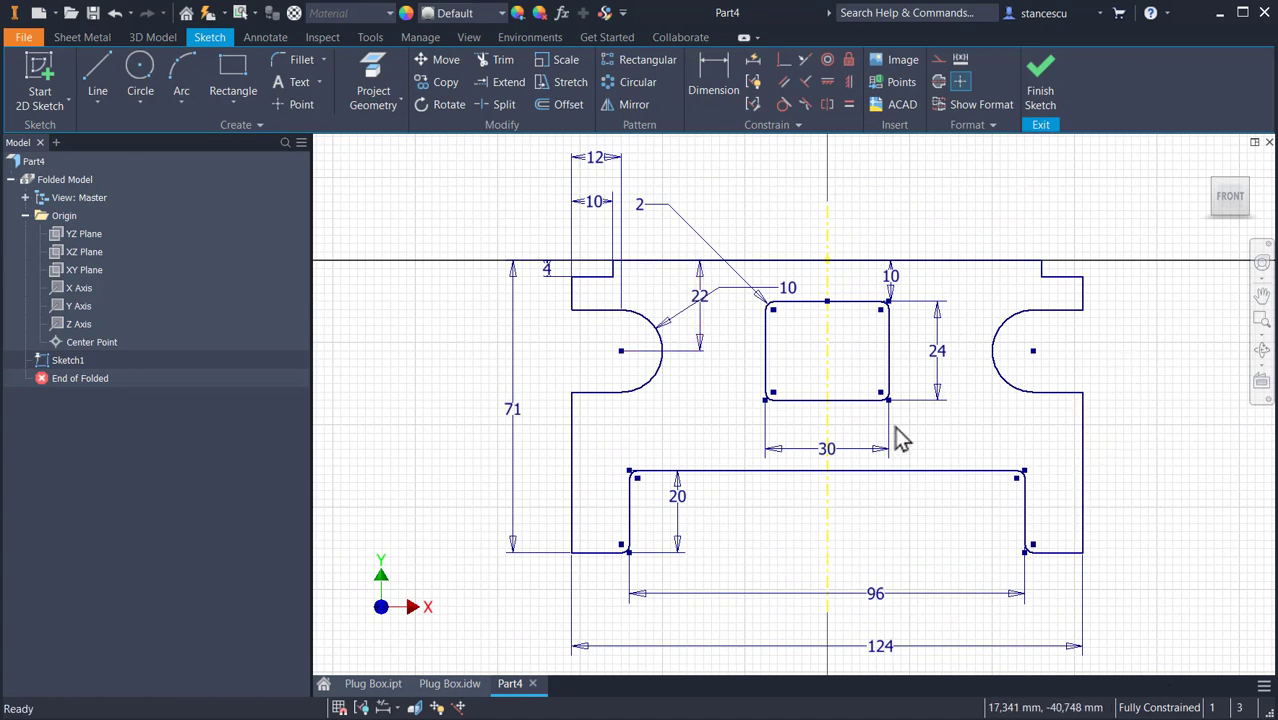
# Finish the sketch and override the sheet metal rule's thickness with the 2 mm given in the Plug Box.idw drawing.
pyautogui.click(1038, 88)
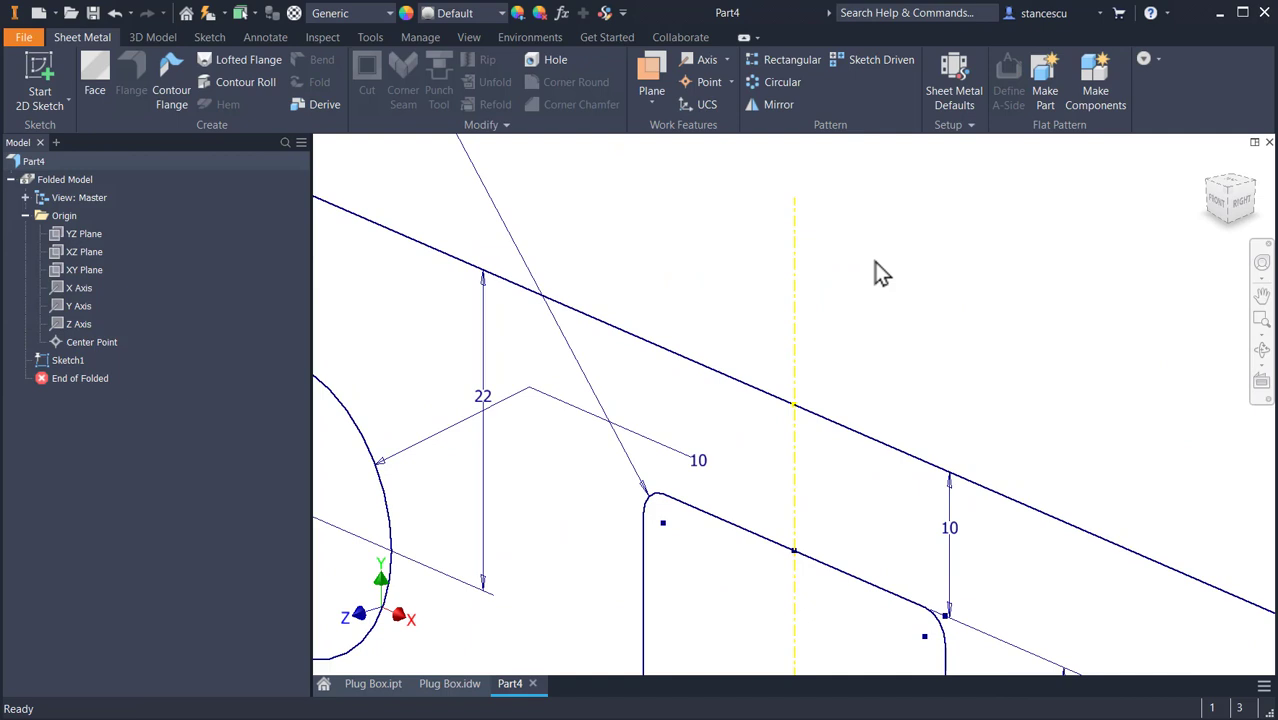
pyautogui.press('F6')
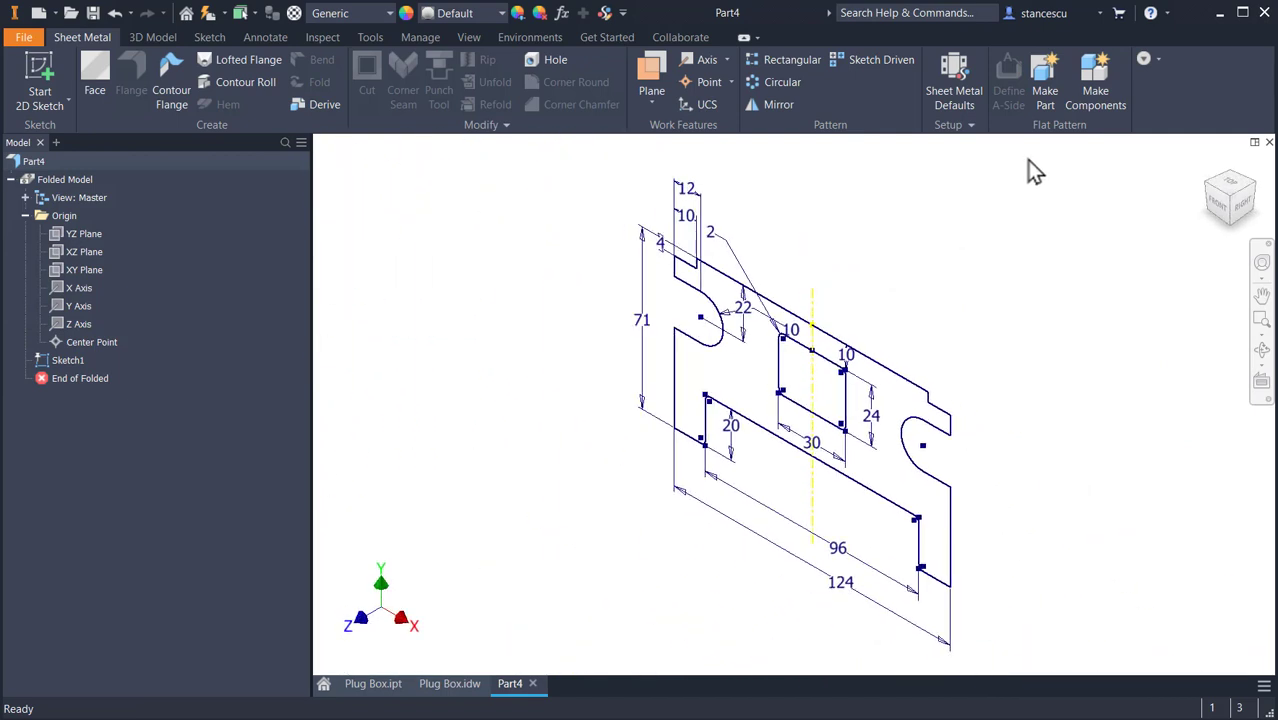
pyautogui.click(955, 92)
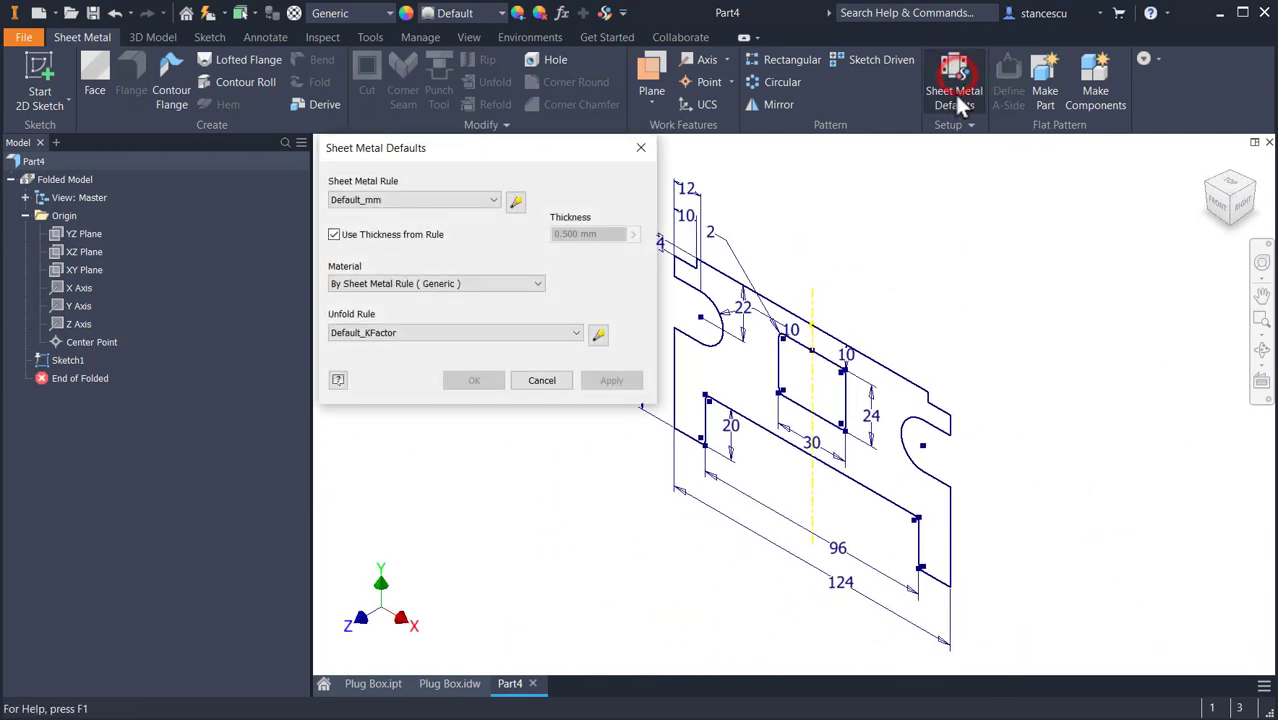
pyautogui.click(334, 235)
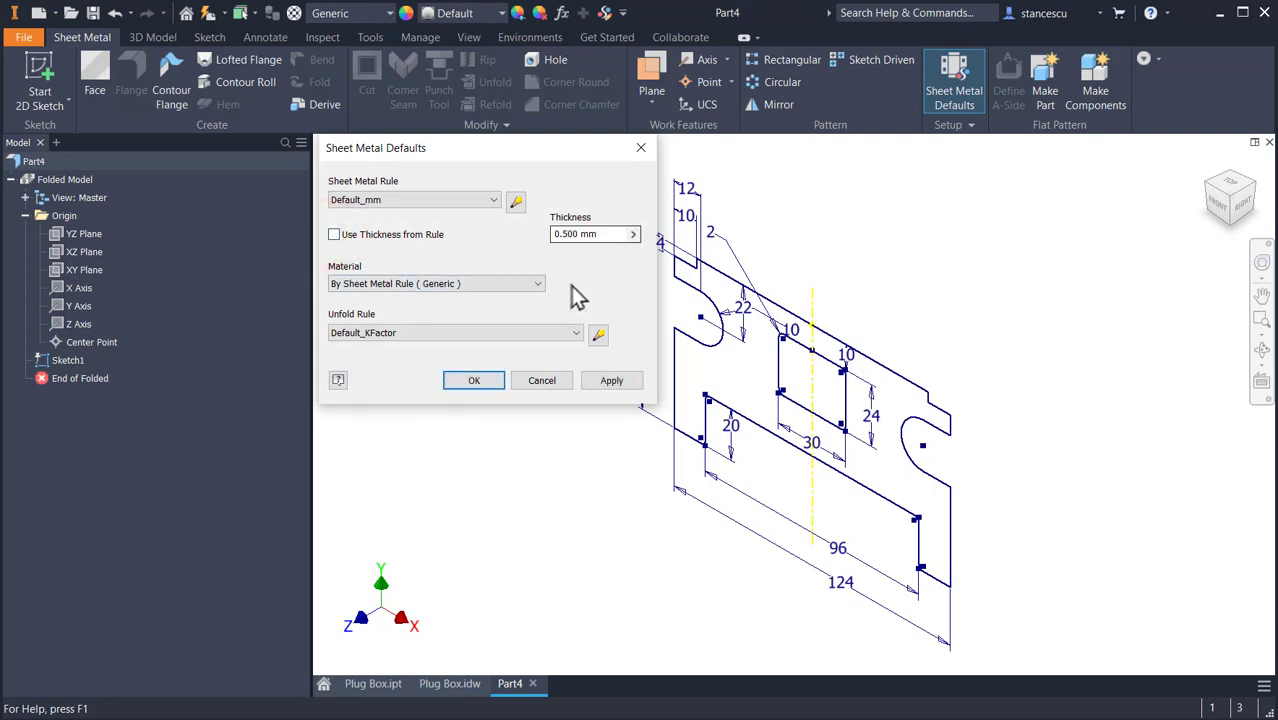
pyautogui.click(608, 233)
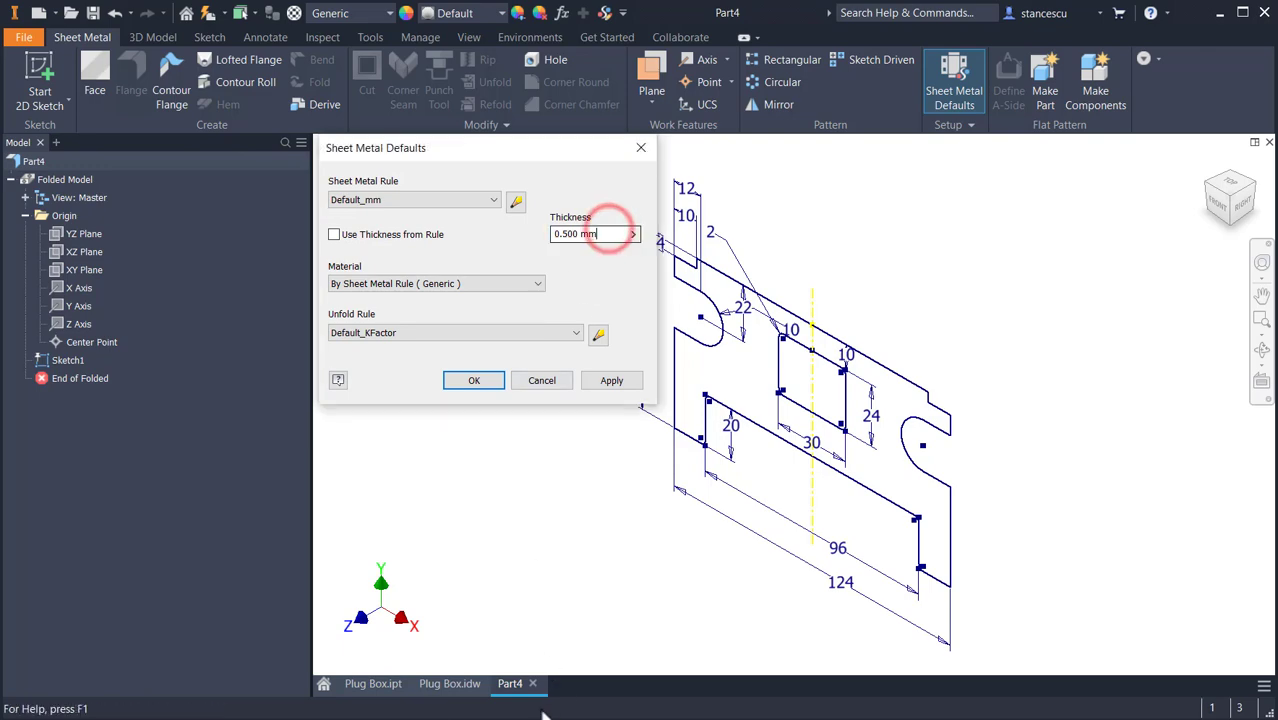
pyautogui.click(432, 689)
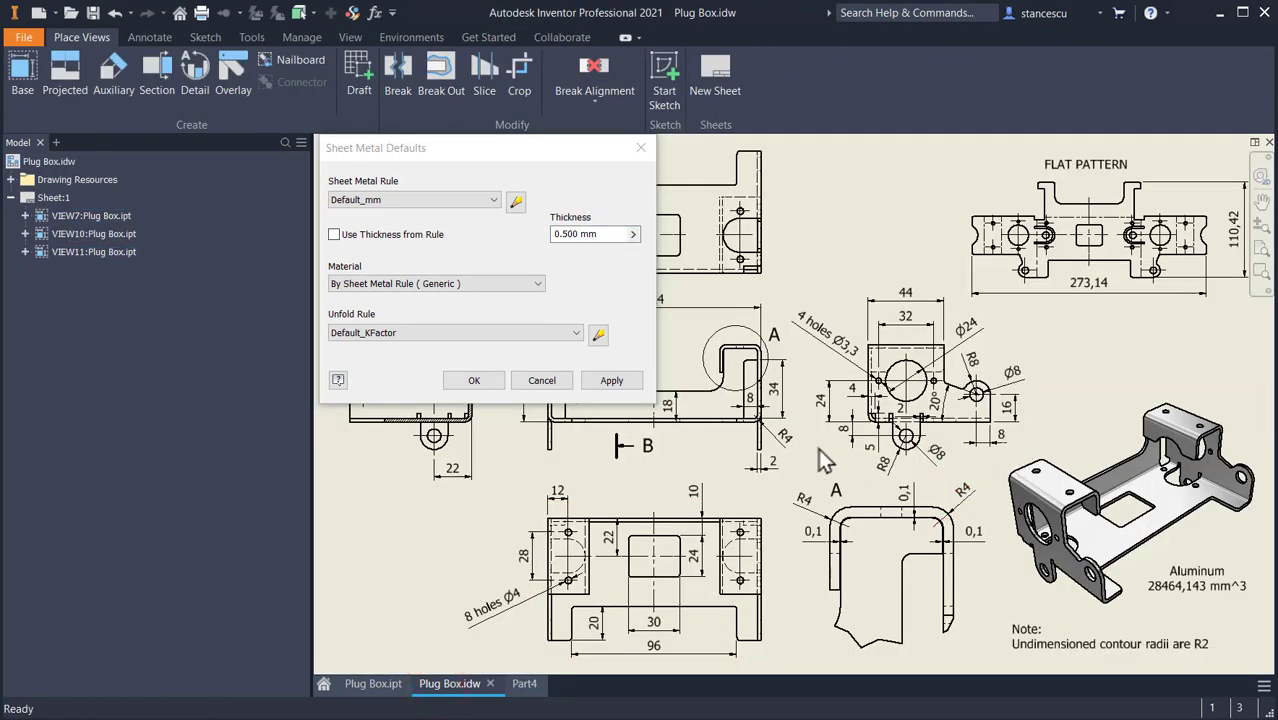
pyautogui.scroll(3, 718, 481)
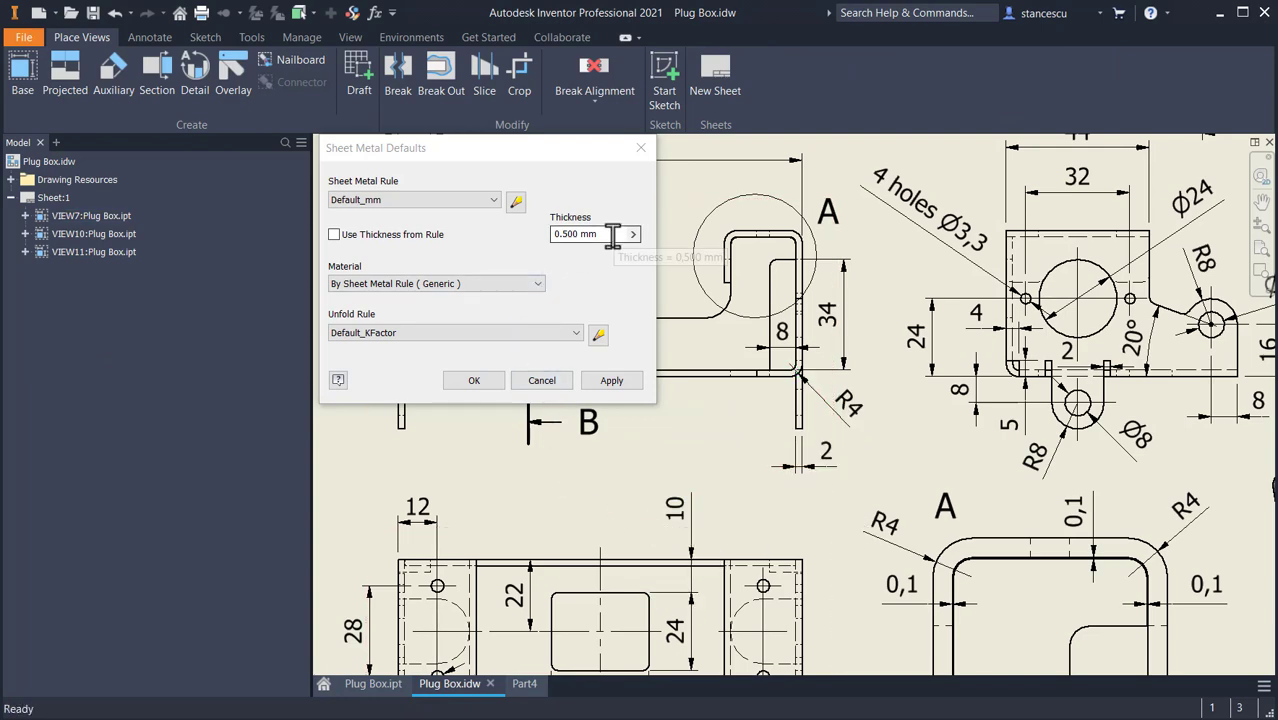
pyautogui.click(524, 683)
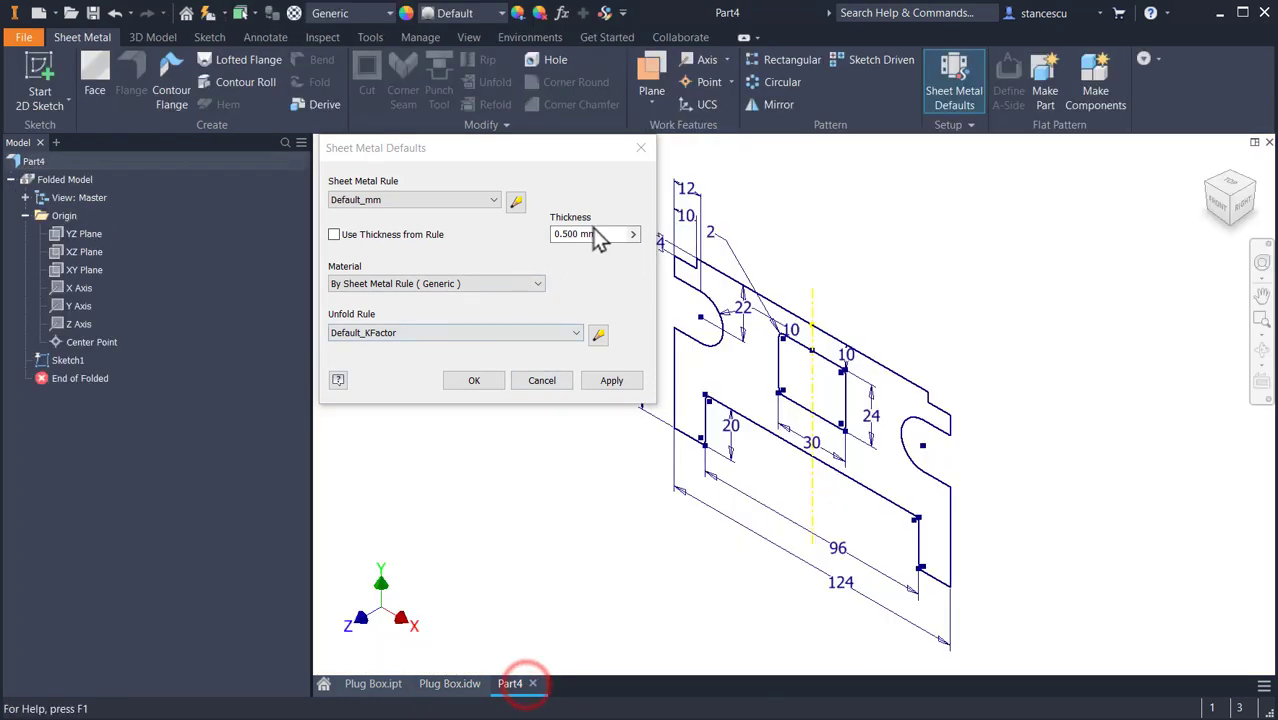
pyautogui.click(600, 234)
pyautogui.write('2')
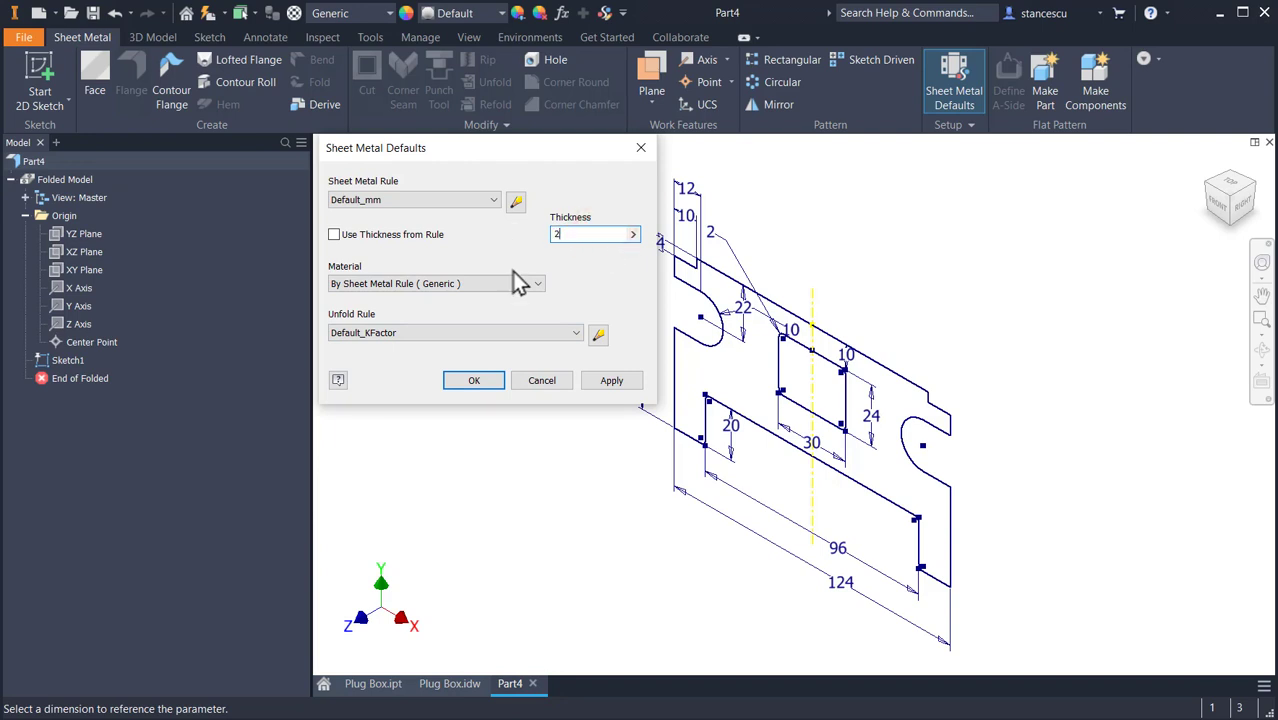
pyautogui.click(490, 380)
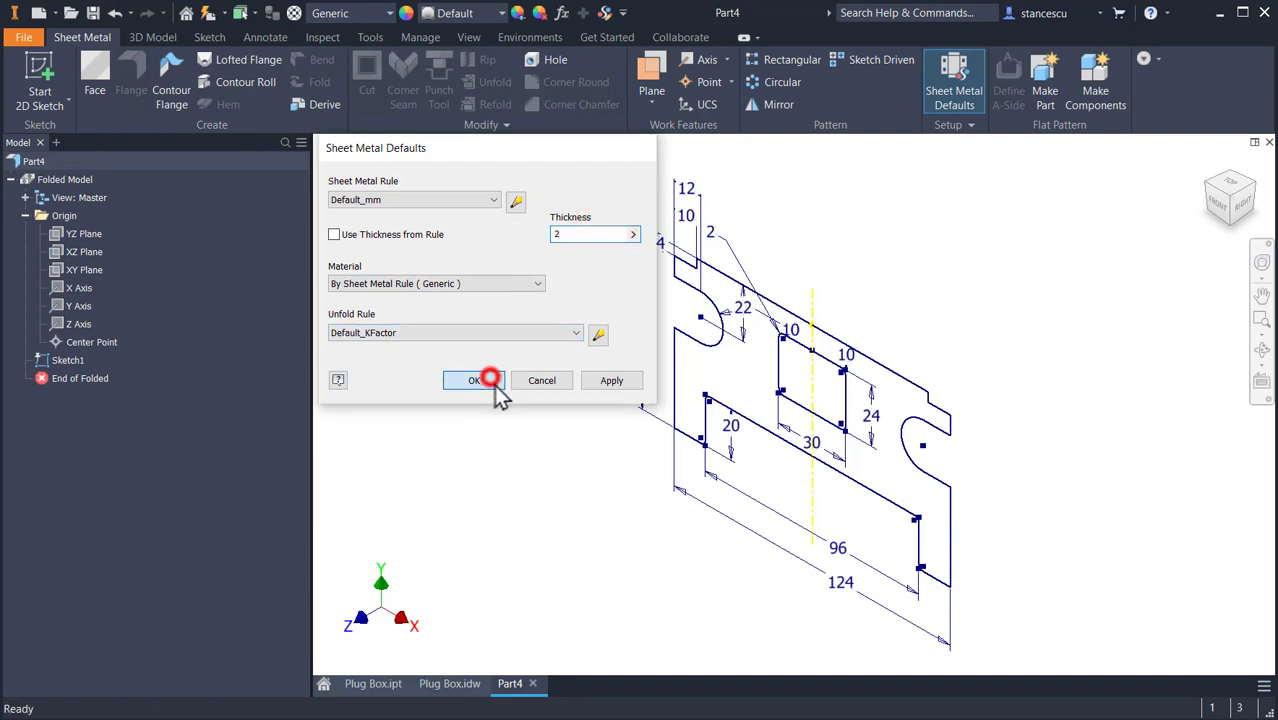
# Create a sheet metal face from the outer profile, leaving the central rectangle open.
pyautogui.click(102, 74)
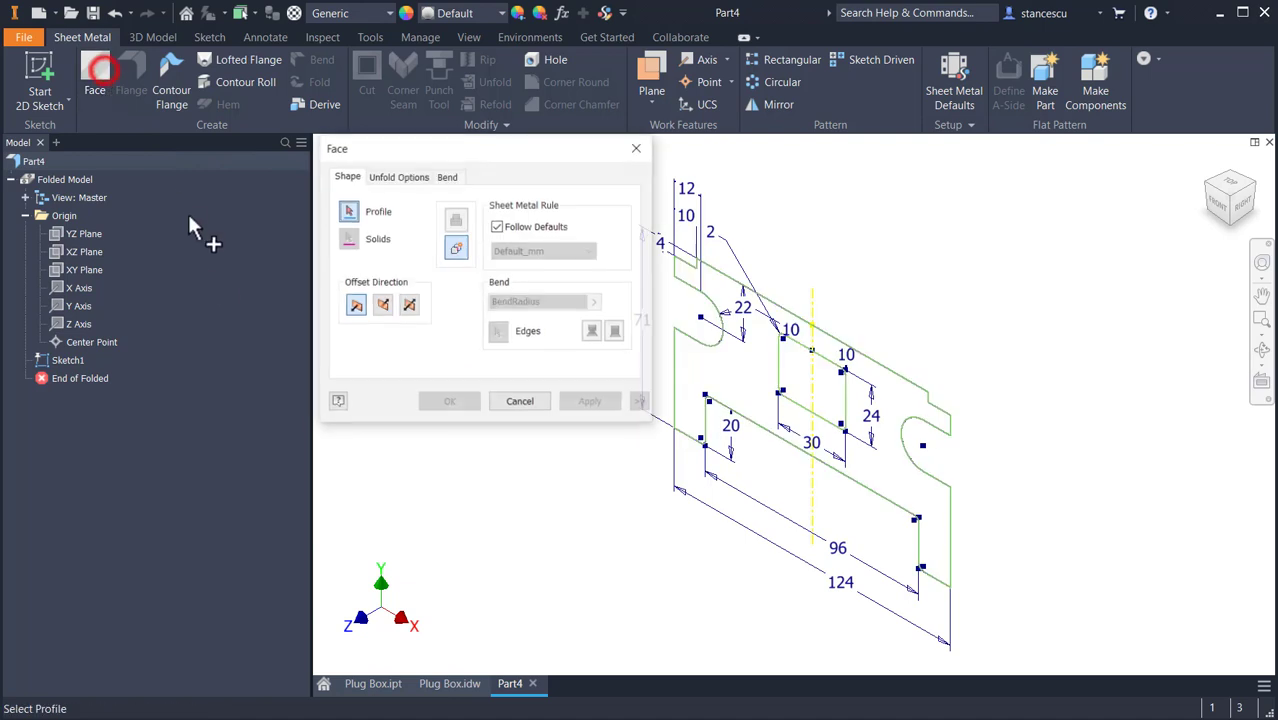
pyautogui.click(750, 360)
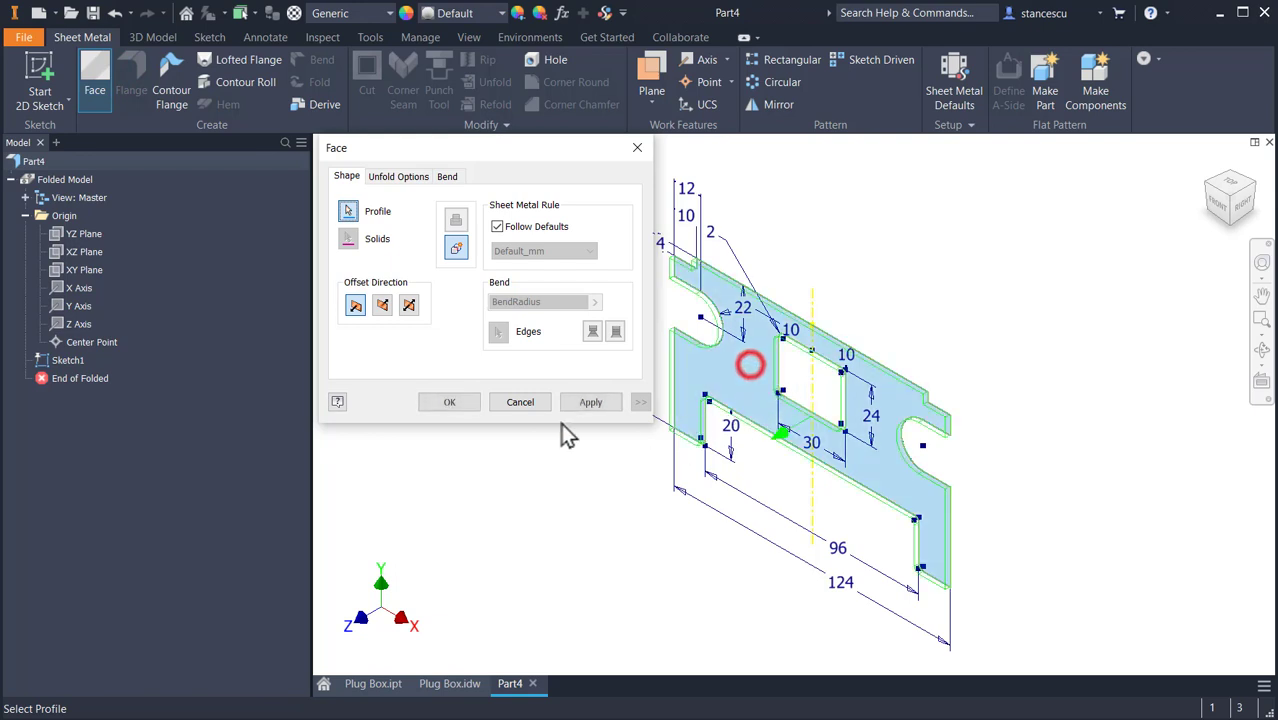
pyautogui.click(470, 400)
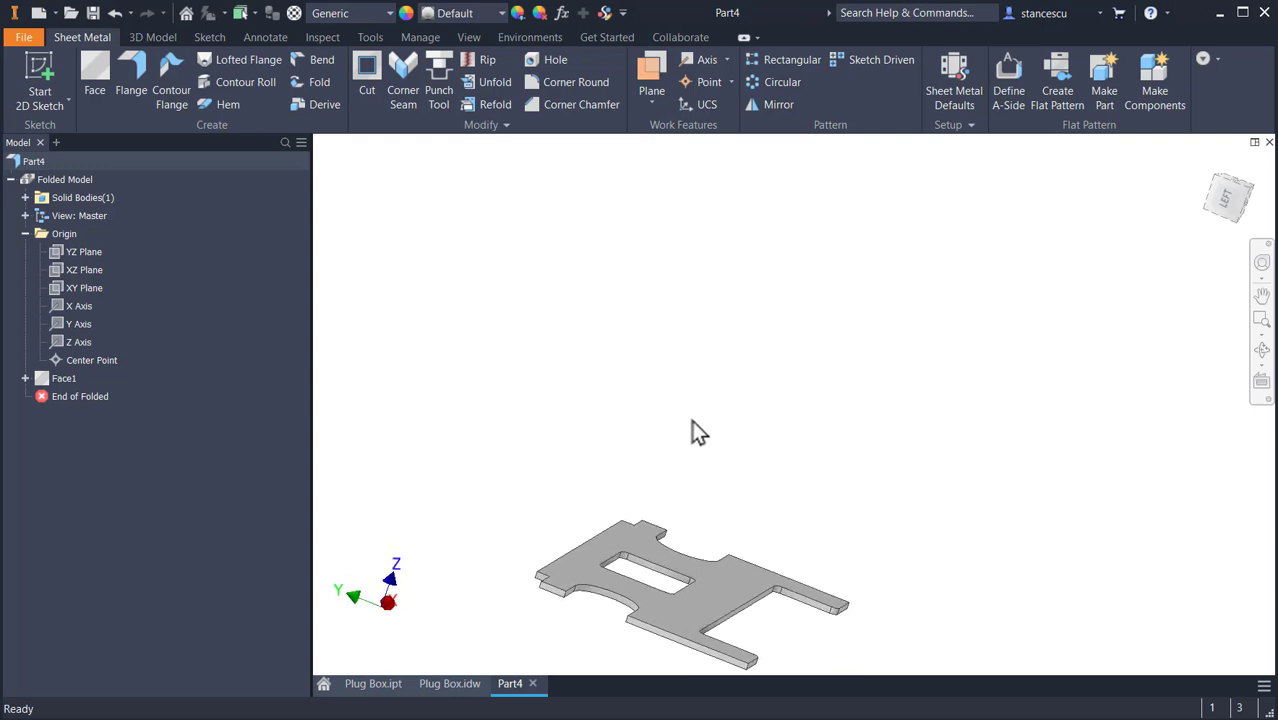
# Start a sketch on the plate's long side edge face and project the short edge face beyond the semicircular cutout into it.
pyautogui.press('Home')
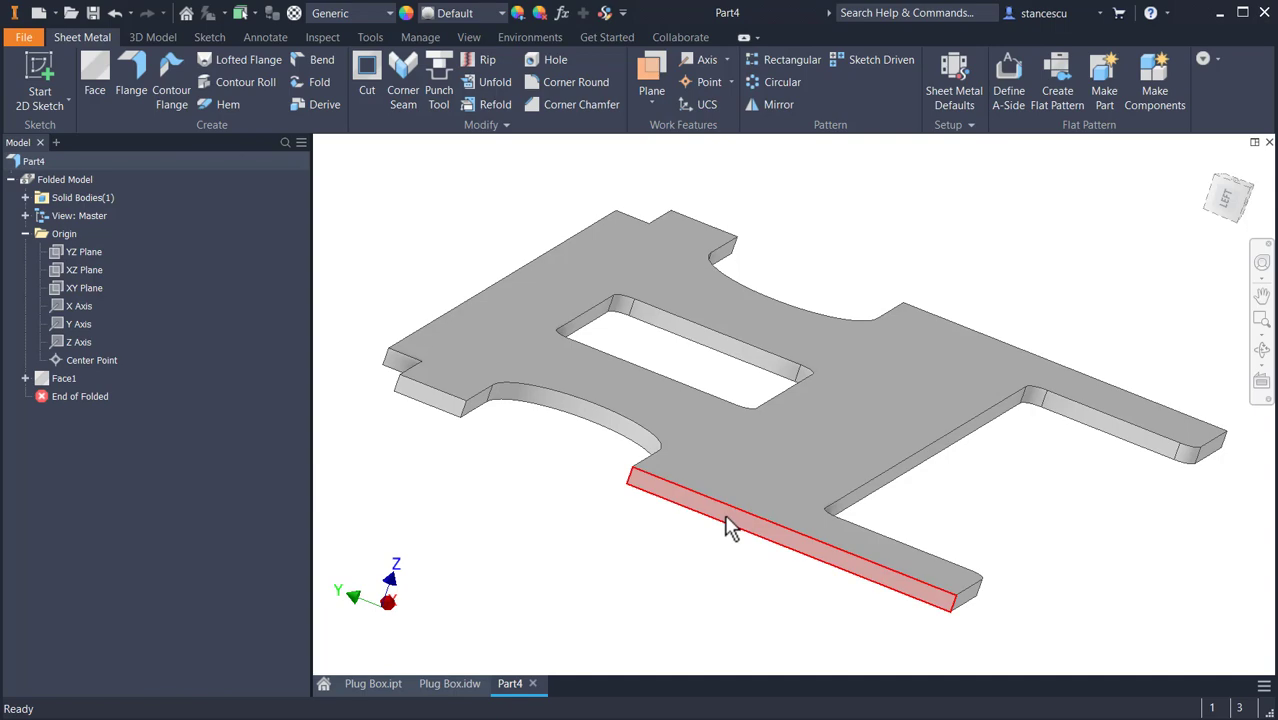
pyautogui.click(727, 520)
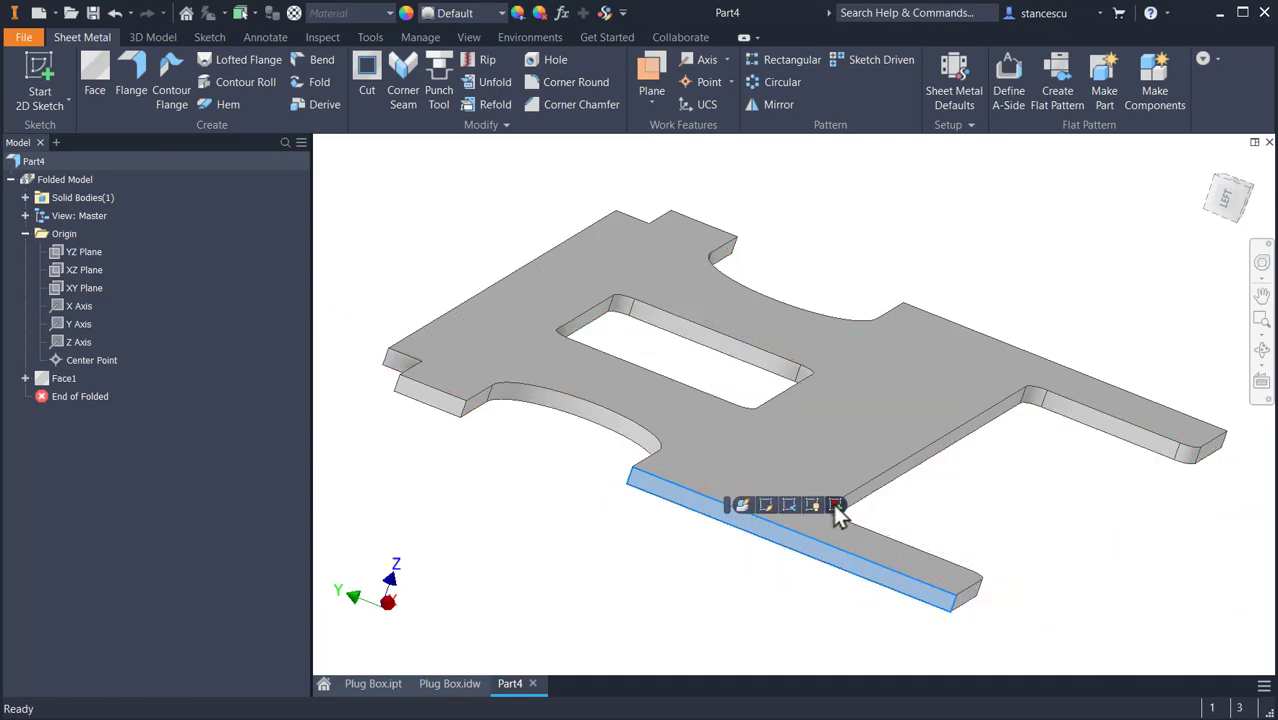
pyautogui.click(835, 507)
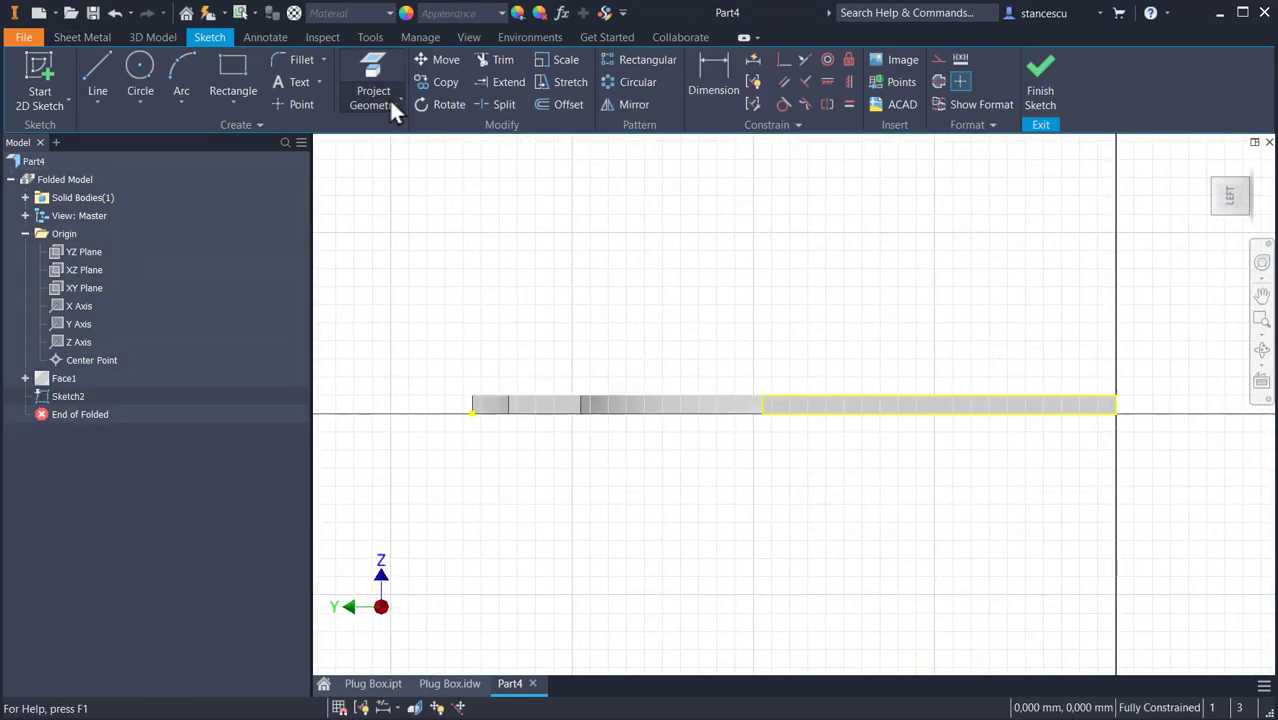
pyautogui.click(368, 78)
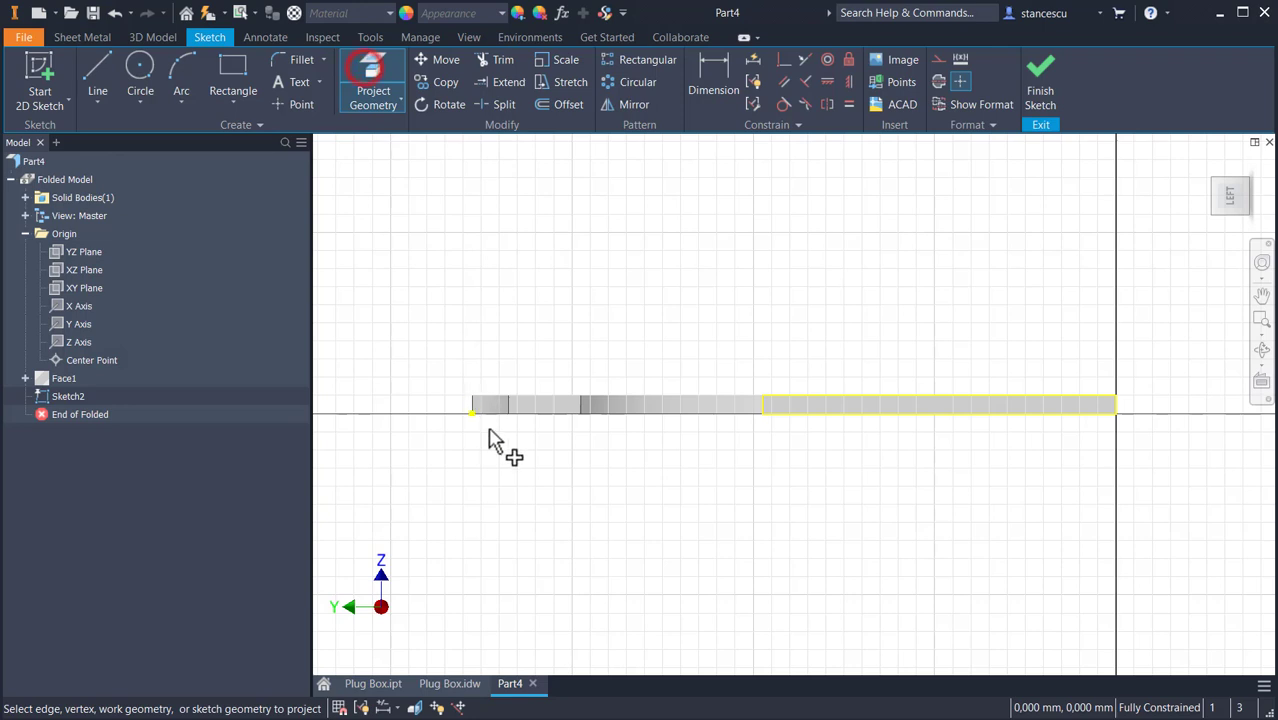
pyautogui.click(533, 405)
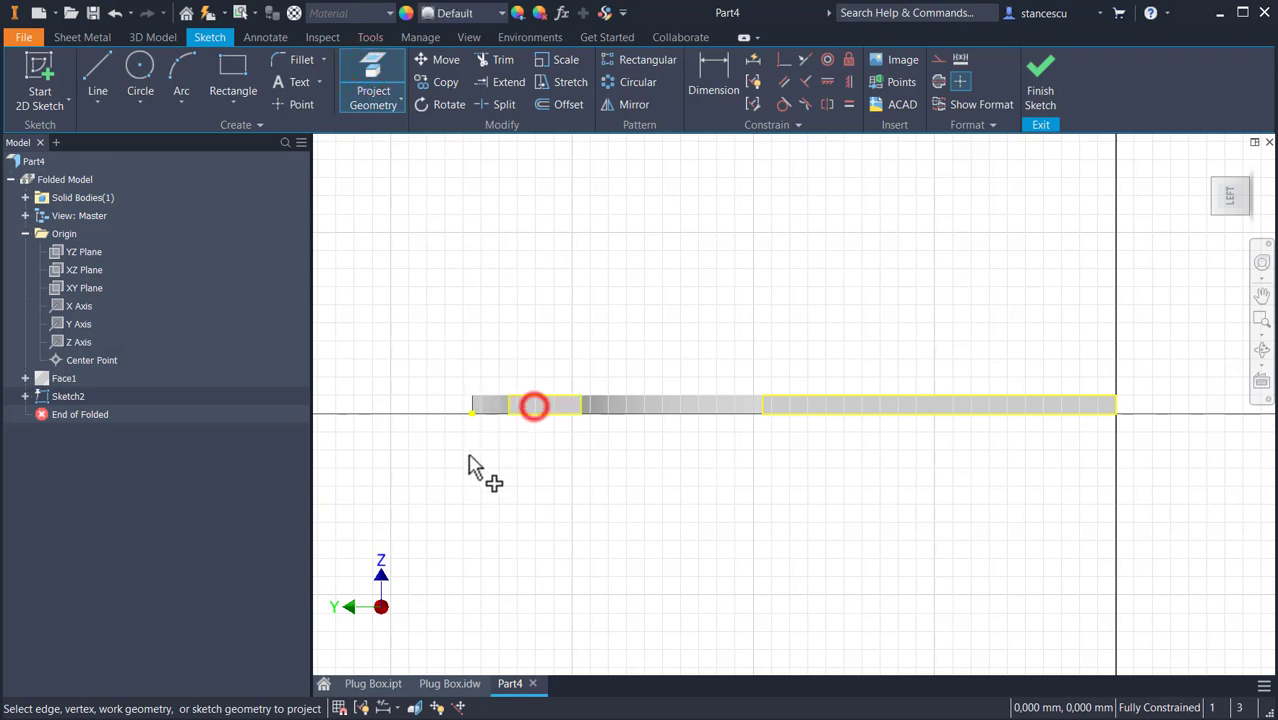
# Switch to the Plug Box.idw drawing and examine the side flange's dimensions in the side and front views.
pyautogui.click(447, 684)
pyautogui.moveTo(870, 465)
pyautogui.mouseDown(button='middle')
pyautogui.moveTo(728, 487)
pyautogui.moveTo(410, 470)
pyautogui.moveTo(390, 414)
pyautogui.mouseUp(button='middle')
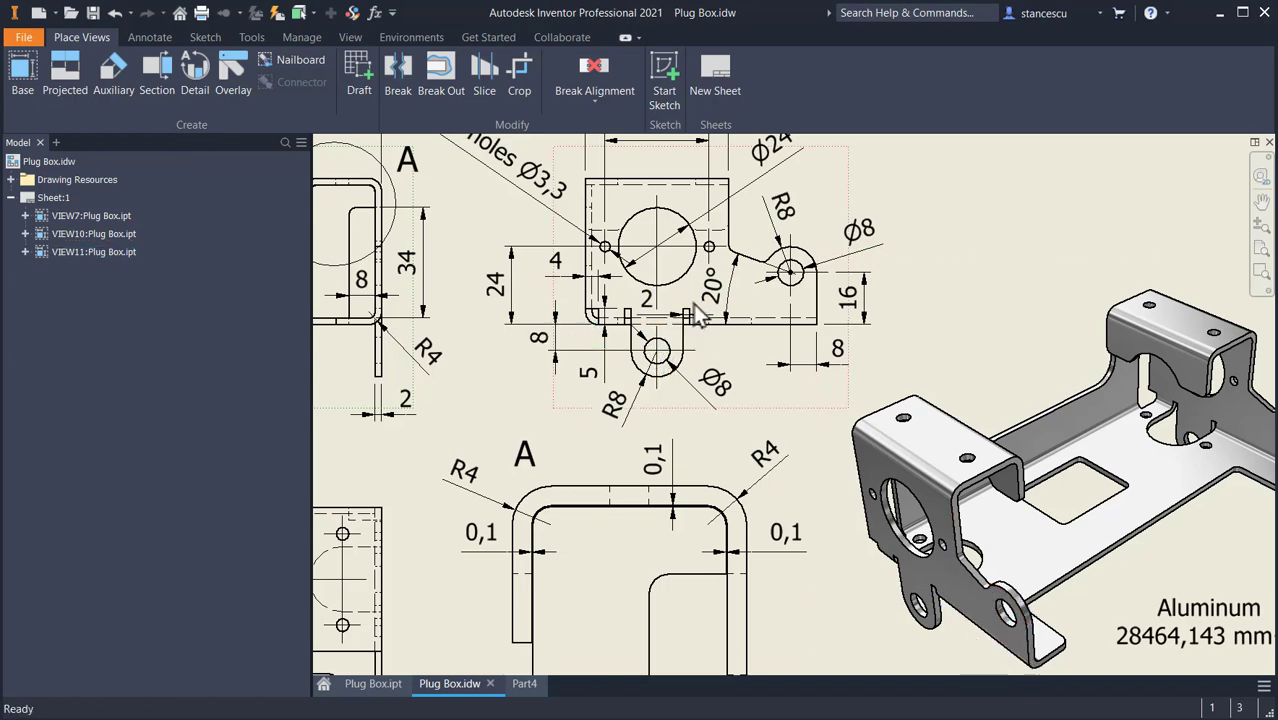
pyautogui.moveTo(694, 158); pyautogui.dragTo(708, 265, button='middle')
pyautogui.scroll(3, 760, 392)
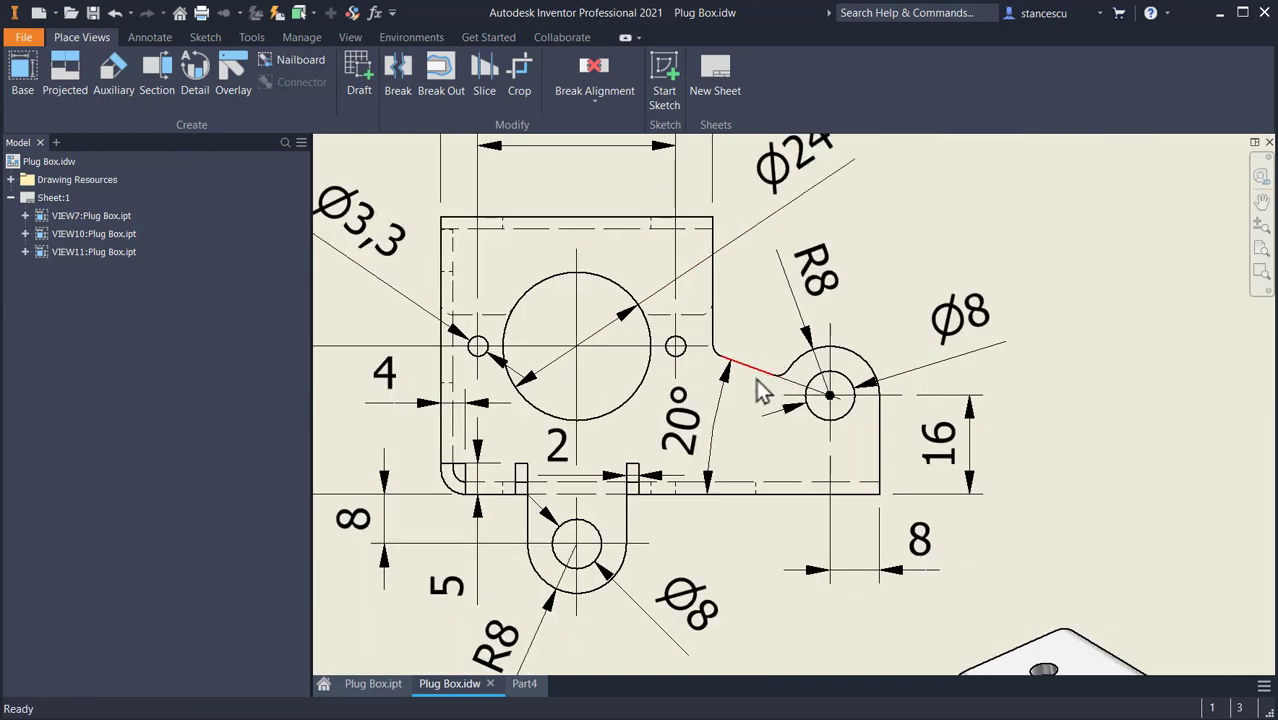
pyautogui.click(780, 390)
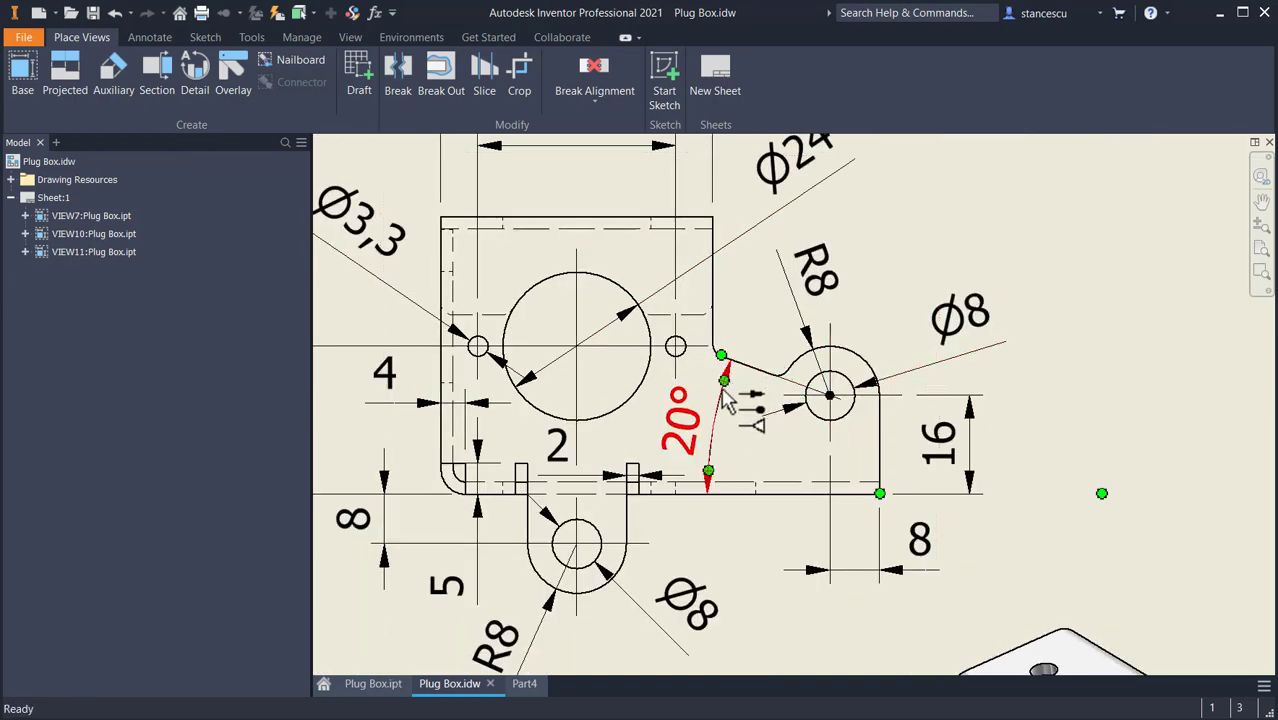
pyautogui.click(941, 455)
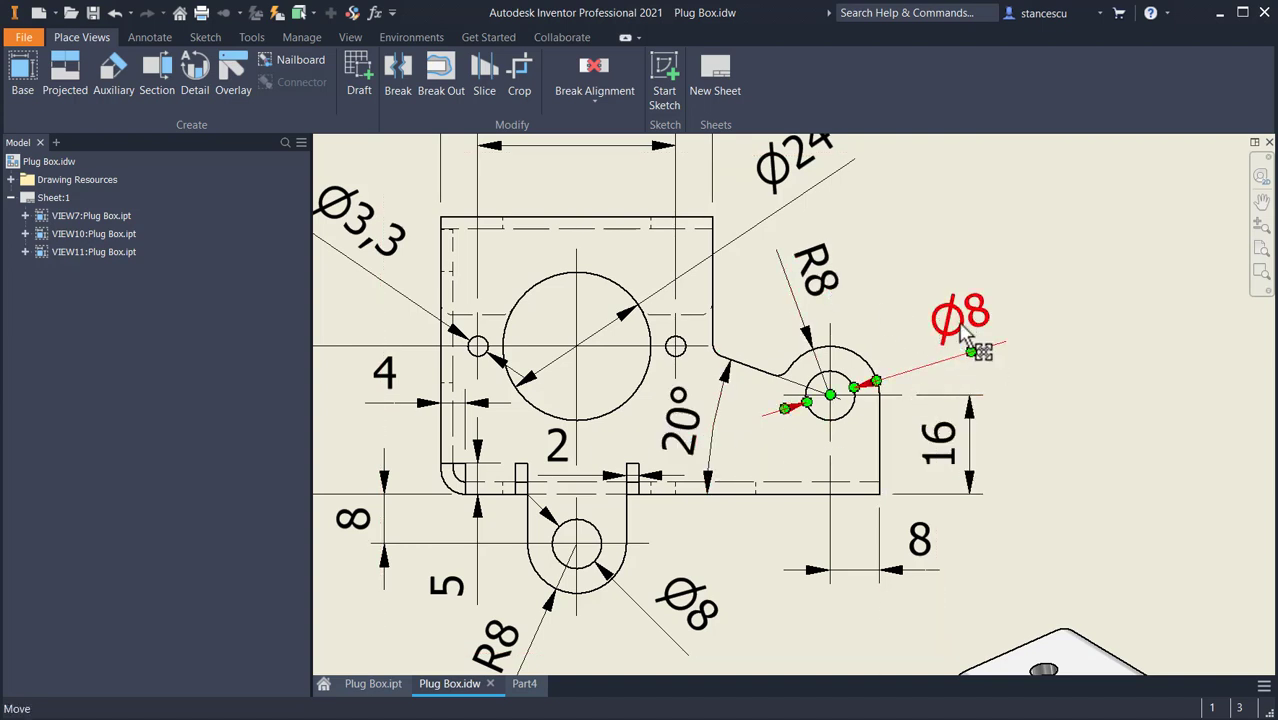
pyautogui.moveTo(745, 285)
pyautogui.mouseDown(button='middle')
pyautogui.moveTo(875, 340)
pyautogui.moveTo(926, 336)
pyautogui.mouseUp(button='middle')
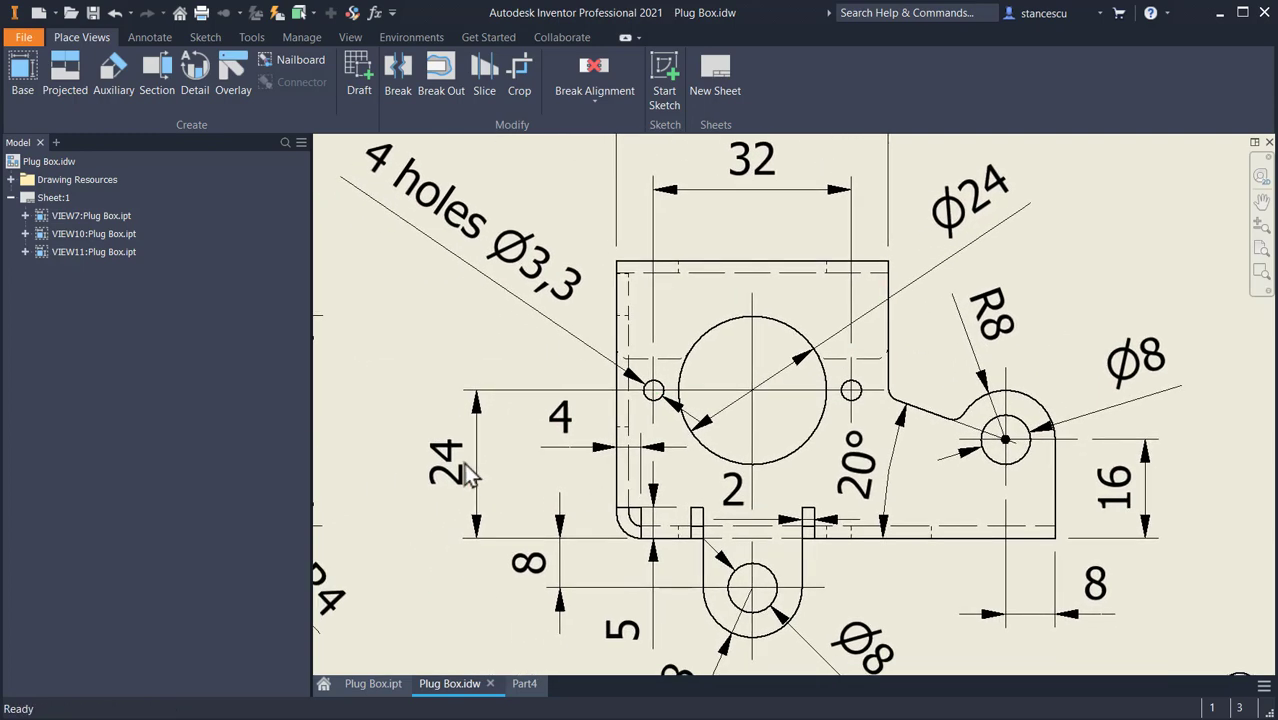
pyautogui.moveTo(733, 347); pyautogui.dragTo(740, 395, button='middle')
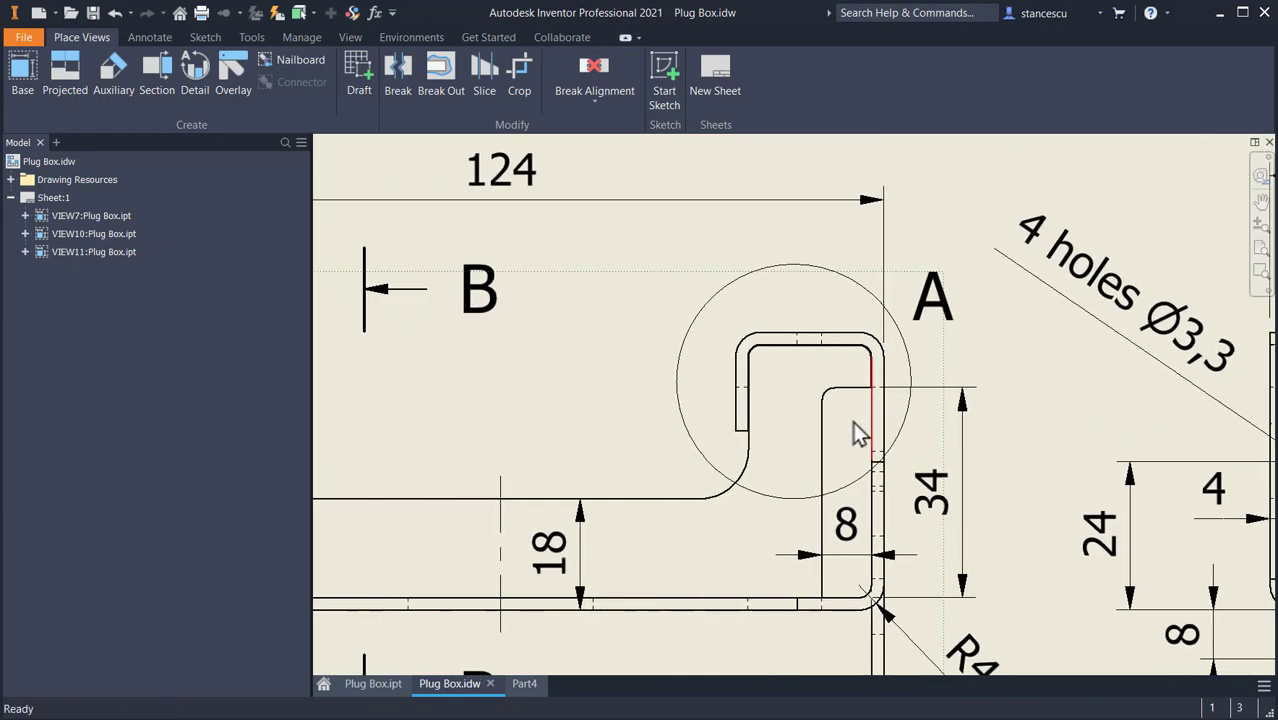
pyautogui.moveTo(390, 475)
pyautogui.mouseDown(button='middle')
pyautogui.moveTo(887, 436)
pyautogui.moveTo(952, 372)
pyautogui.mouseUp(button='middle')
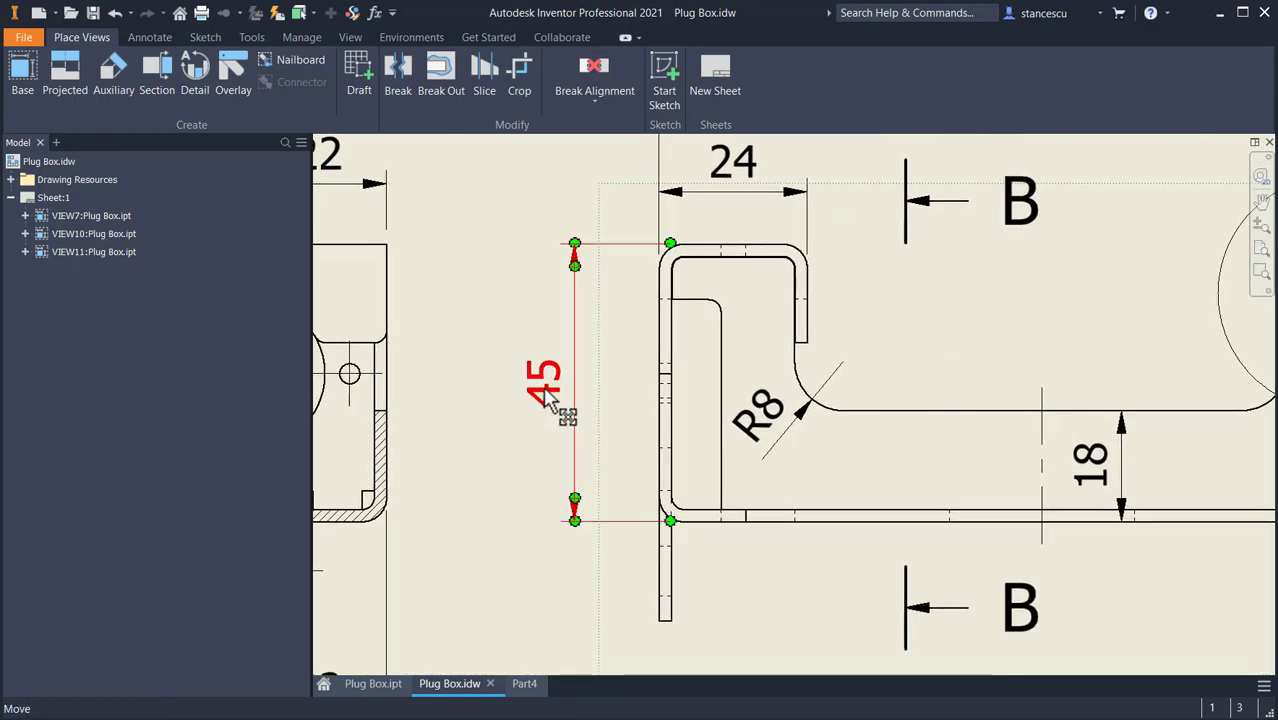
pyautogui.press('Home')
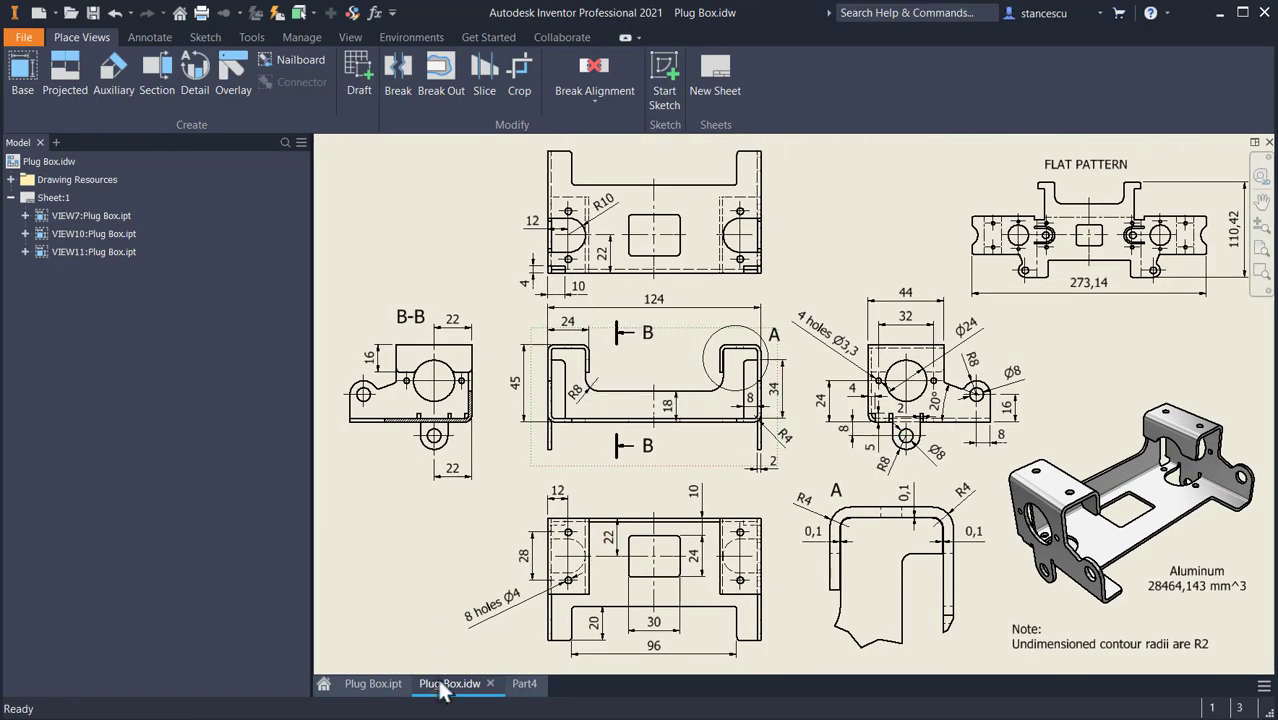
# Back in Part4, sketch a 67 mm line along the plate's top edge, a vertical line at its zero-Y end, and a tangent arc of about 9 mm radius.
pyautogui.click(516, 688)
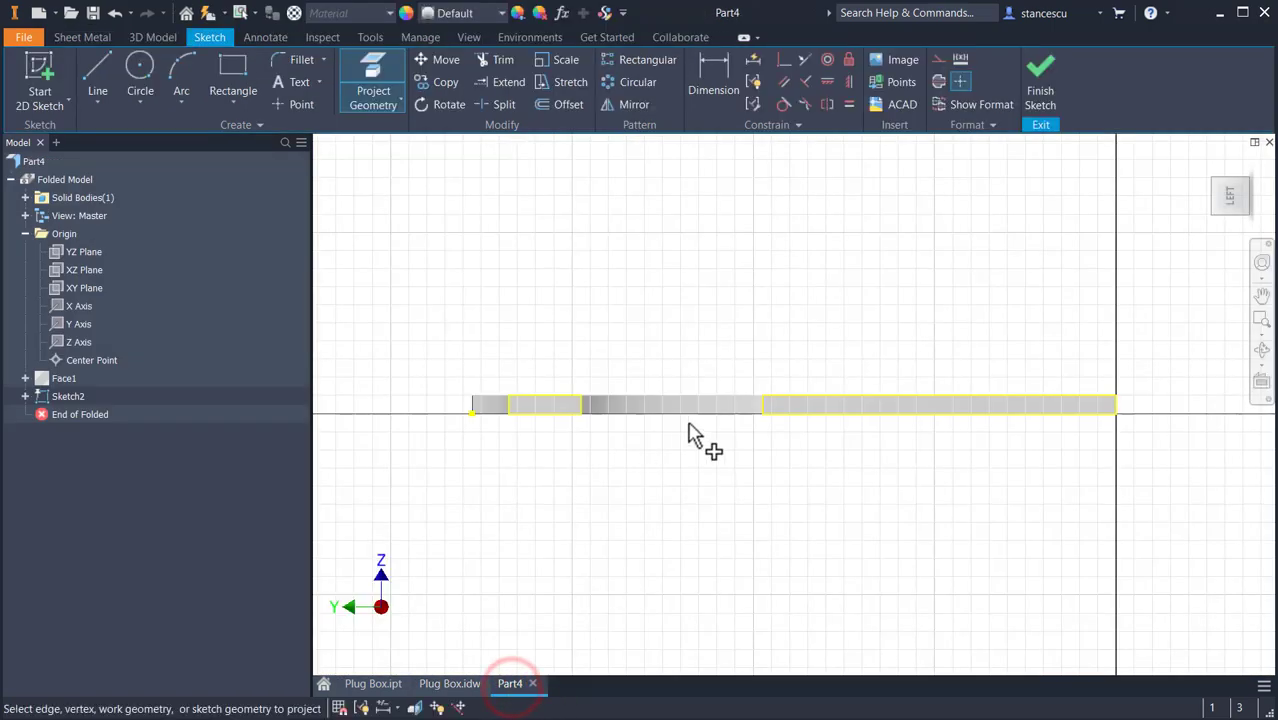
pyautogui.click(98, 72)
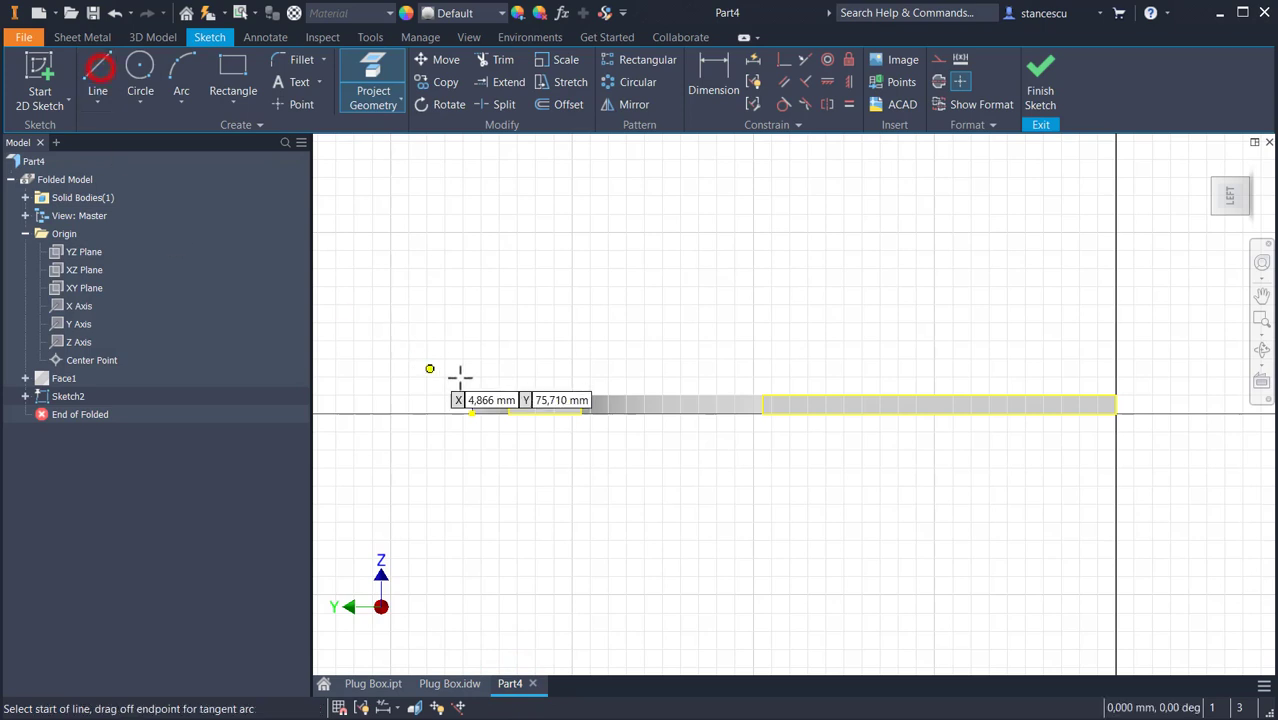
pyautogui.click(508, 395)
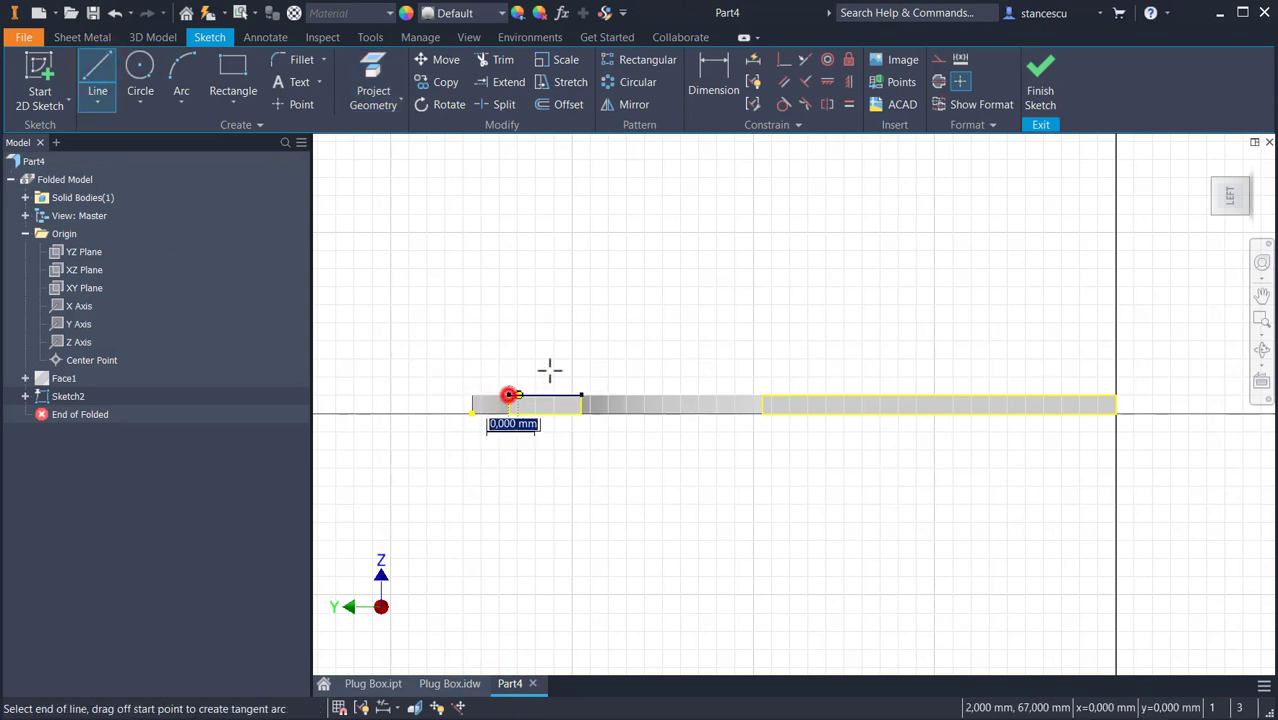
pyautogui.click(1116, 396)
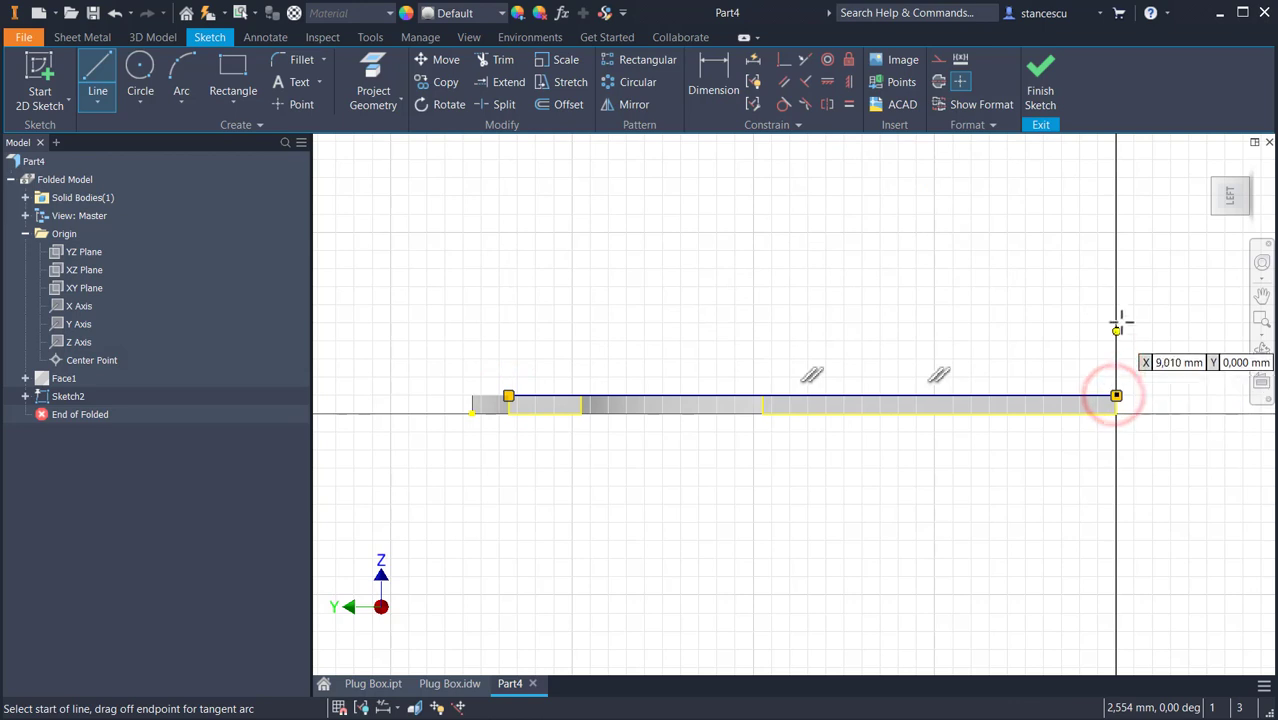
pyautogui.click(1116, 396)
pyautogui.click(1116, 250)
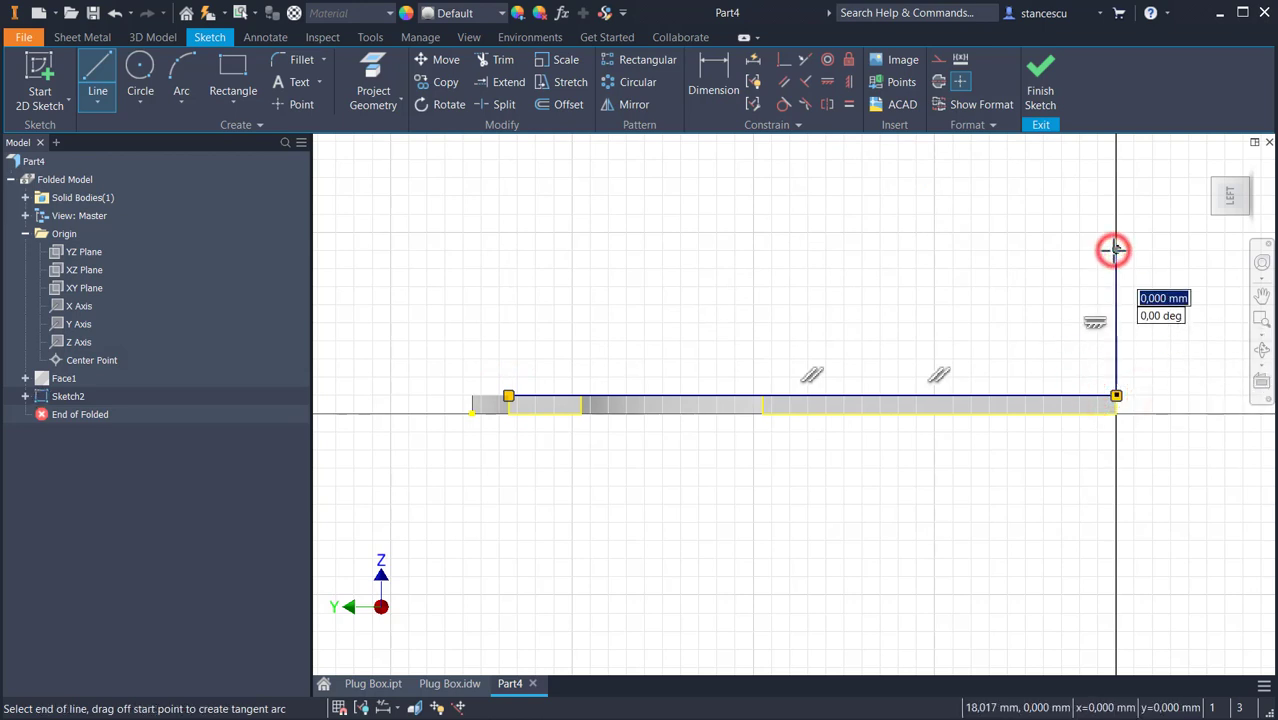
pyautogui.moveTo(1116, 249); pyautogui.dragTo(967, 197)
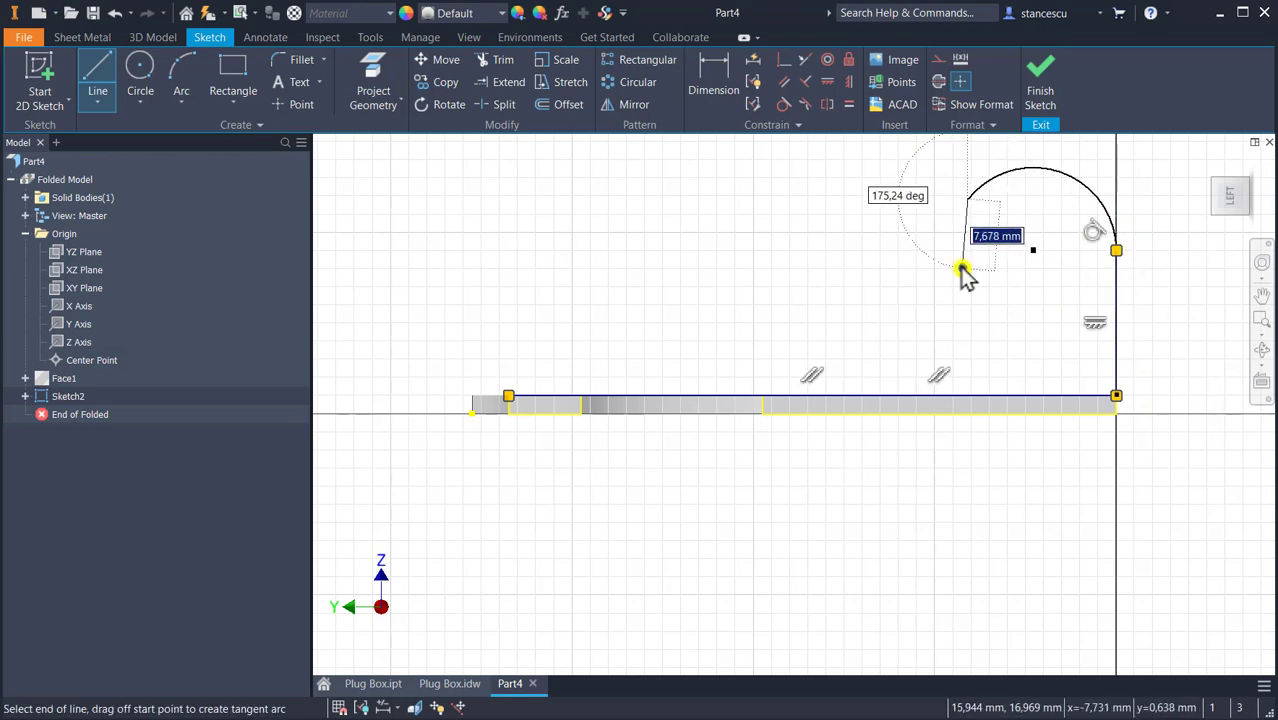
pyautogui.rightClick(962, 268)
pyautogui.click(923, 342)
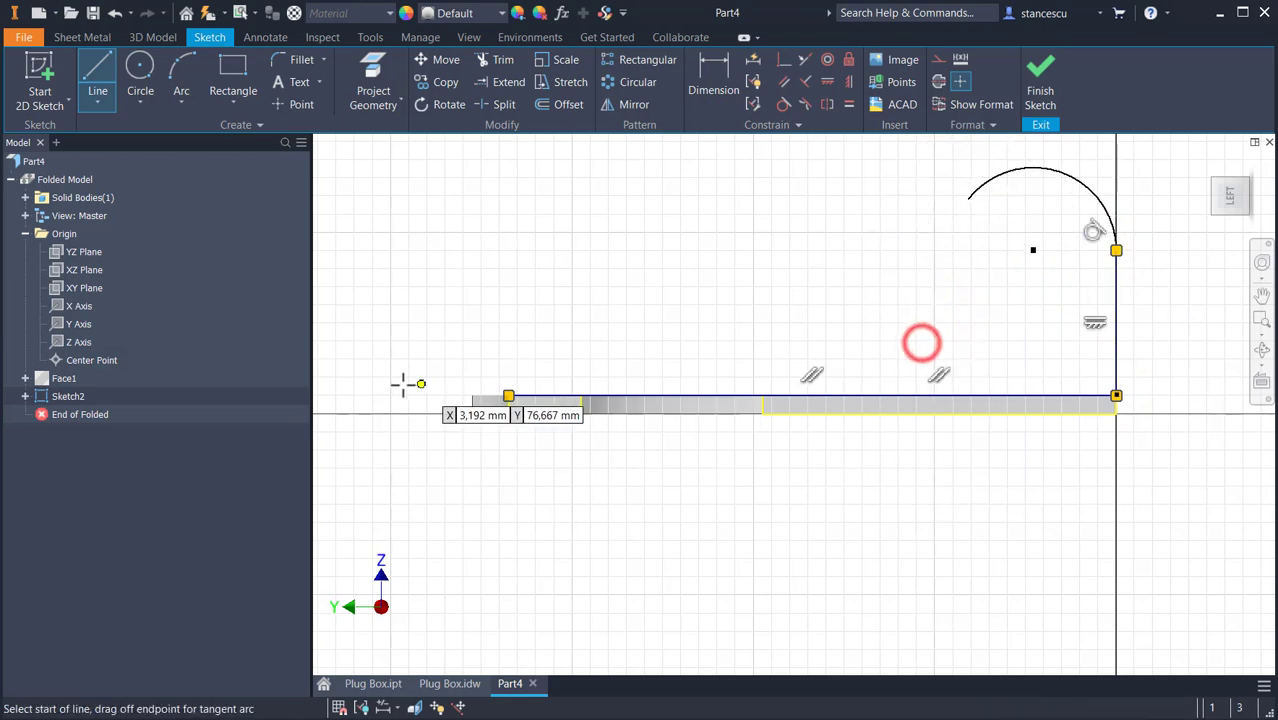
# Close the flange outline with a small step about 5 mm wide, a tall side, a top edge about 37 mm long, a short drop and a slanted line to the arc.
pyautogui.click(507, 395)
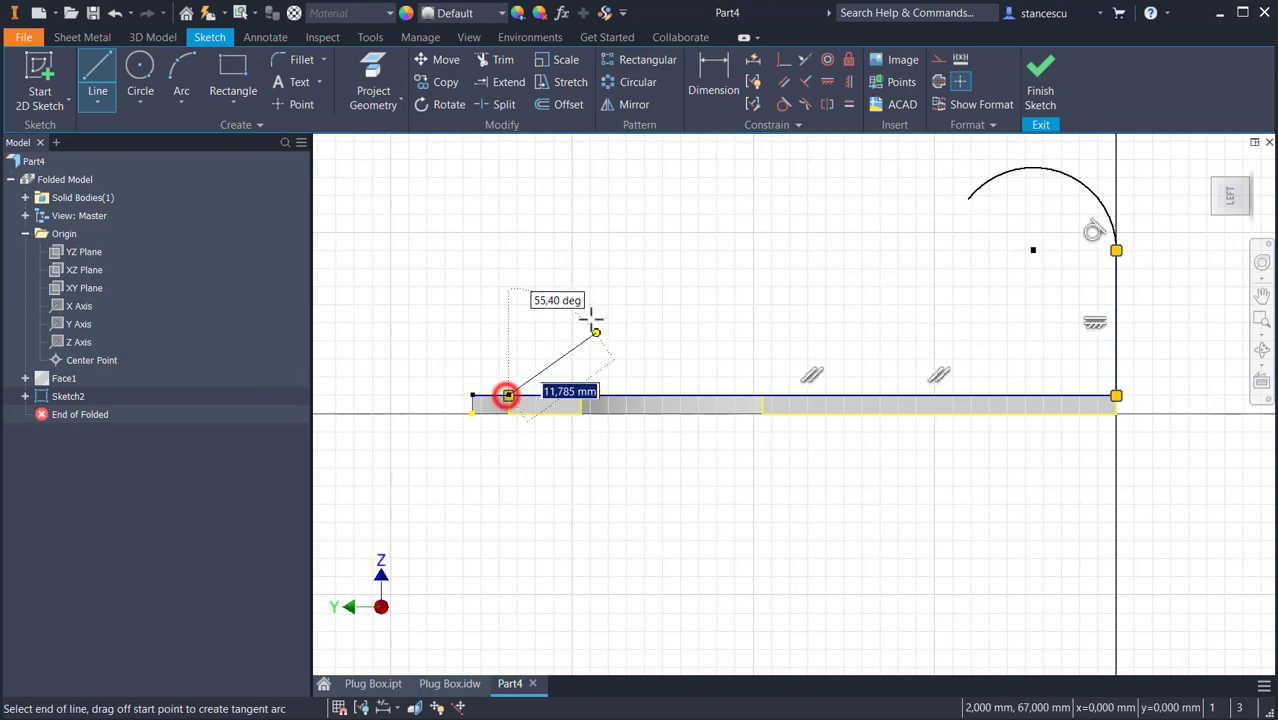
pyautogui.moveTo(593, 331); pyautogui.dragTo(579, 508, button='middle')
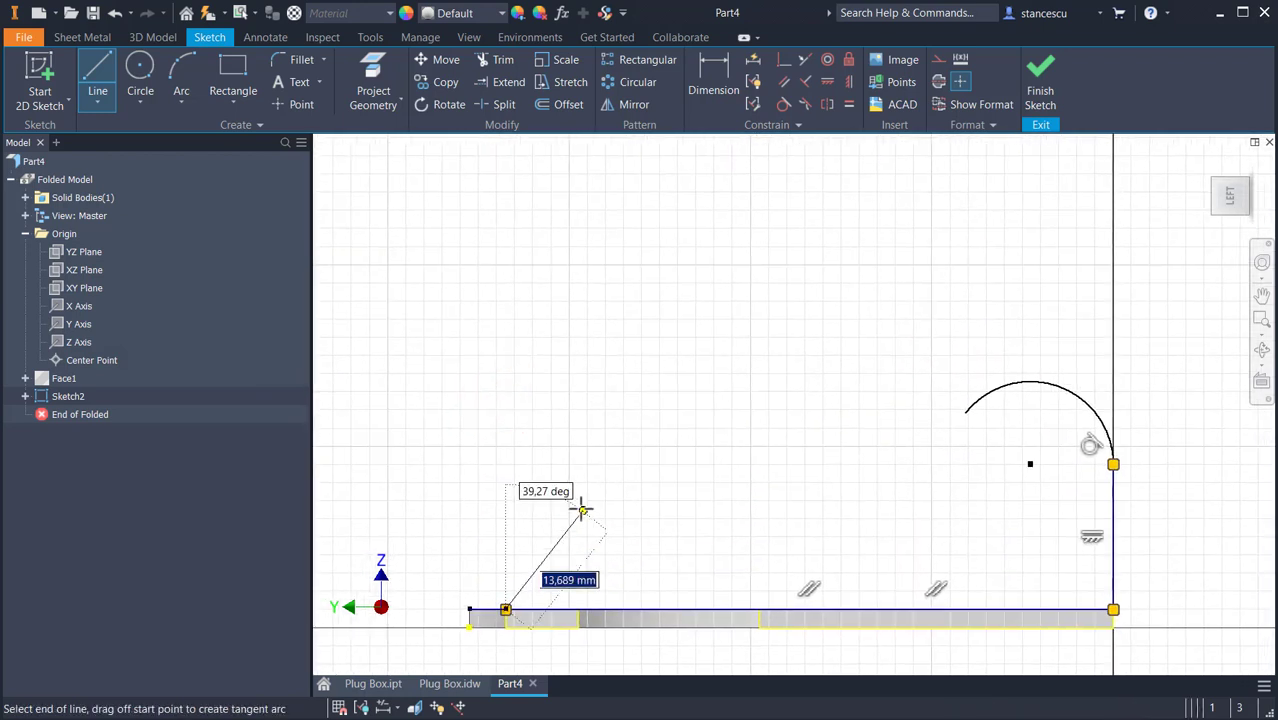
pyautogui.click(507, 583)
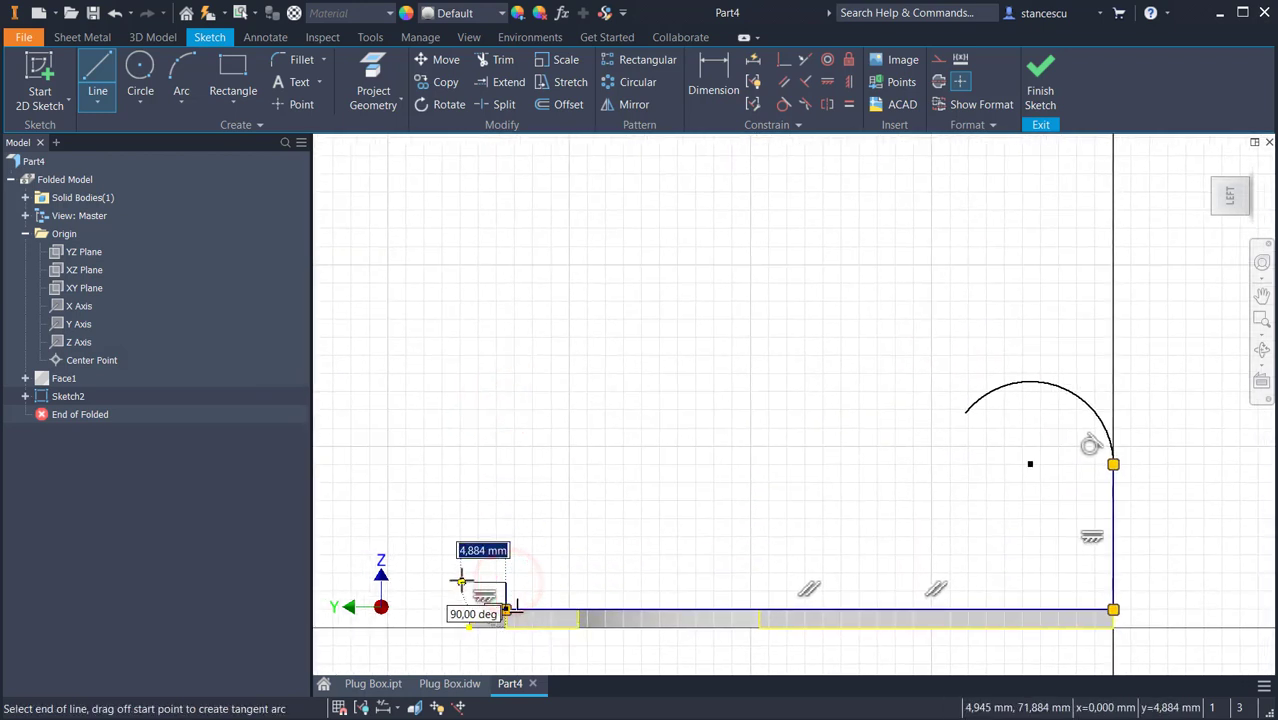
pyautogui.click(461, 582)
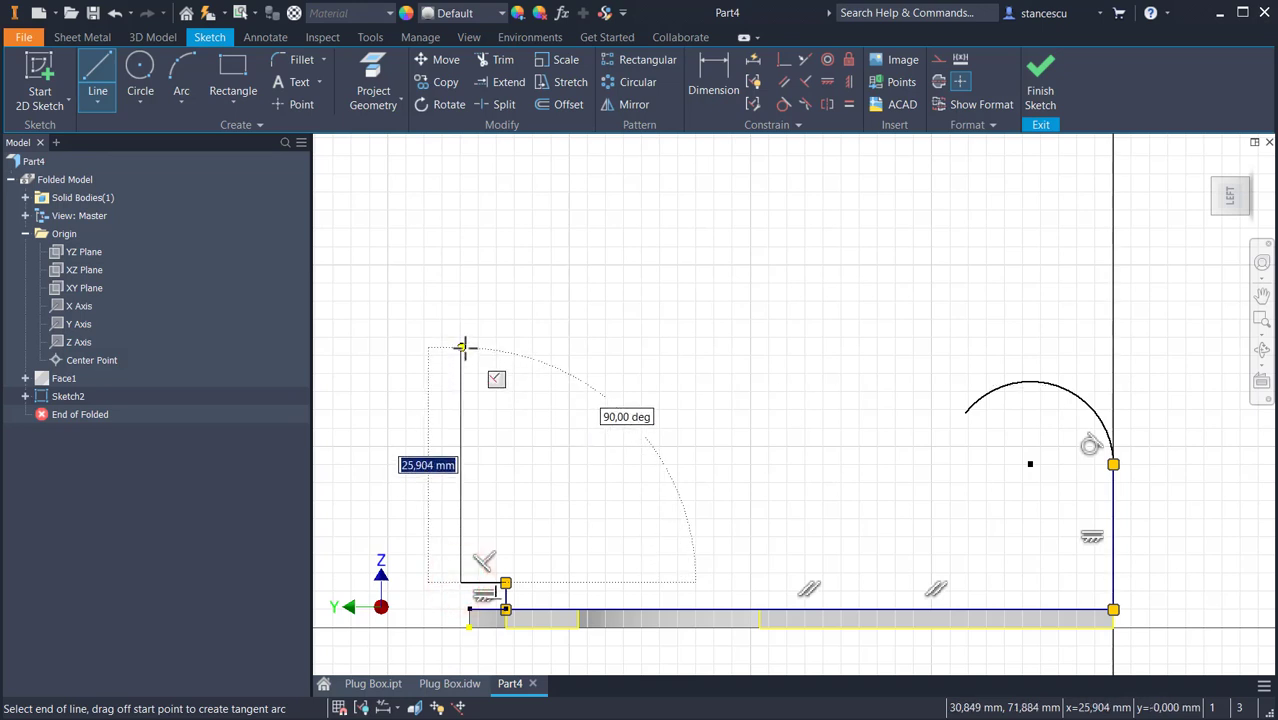
pyautogui.click(461, 216)
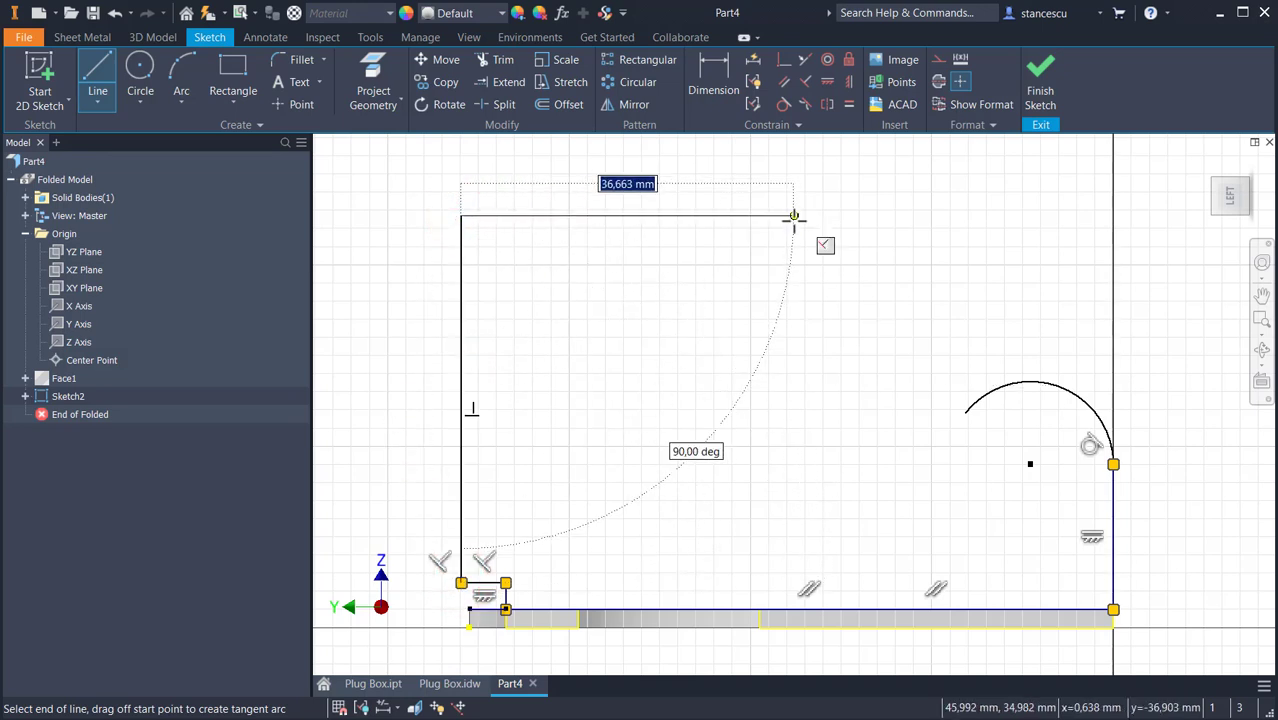
pyautogui.click(793, 216)
pyautogui.click(793, 296)
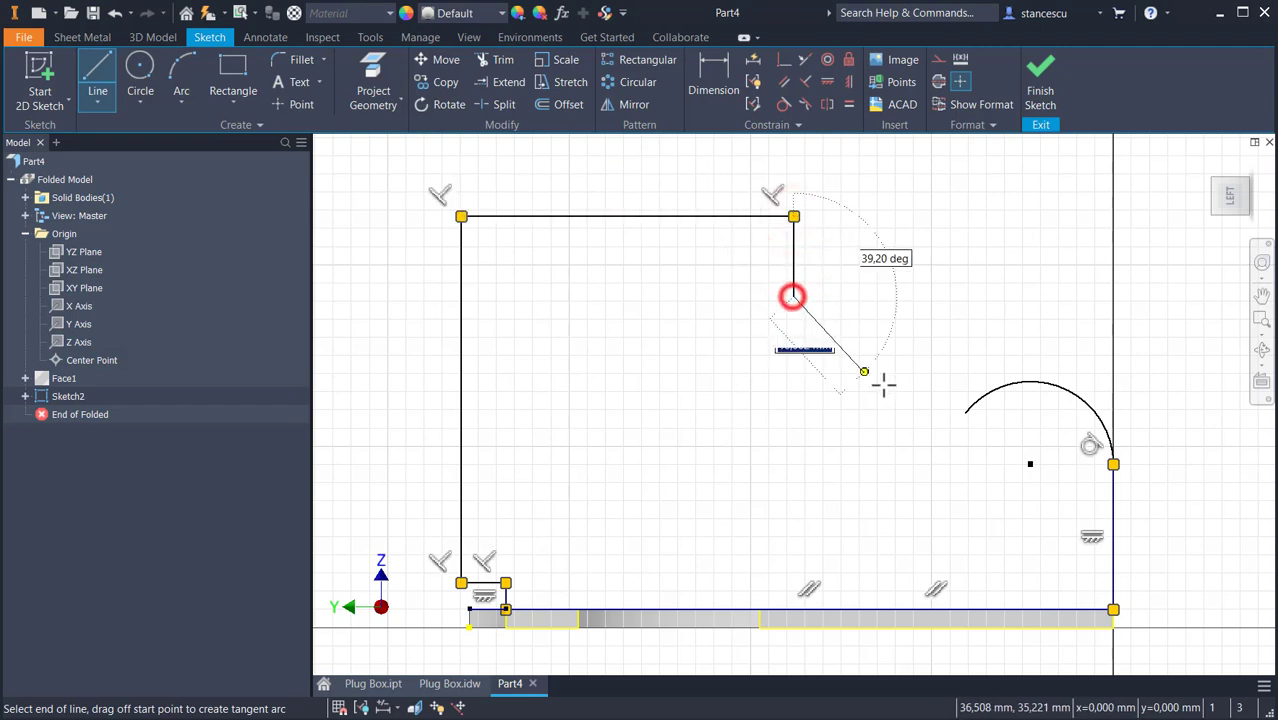
pyautogui.click(964, 412)
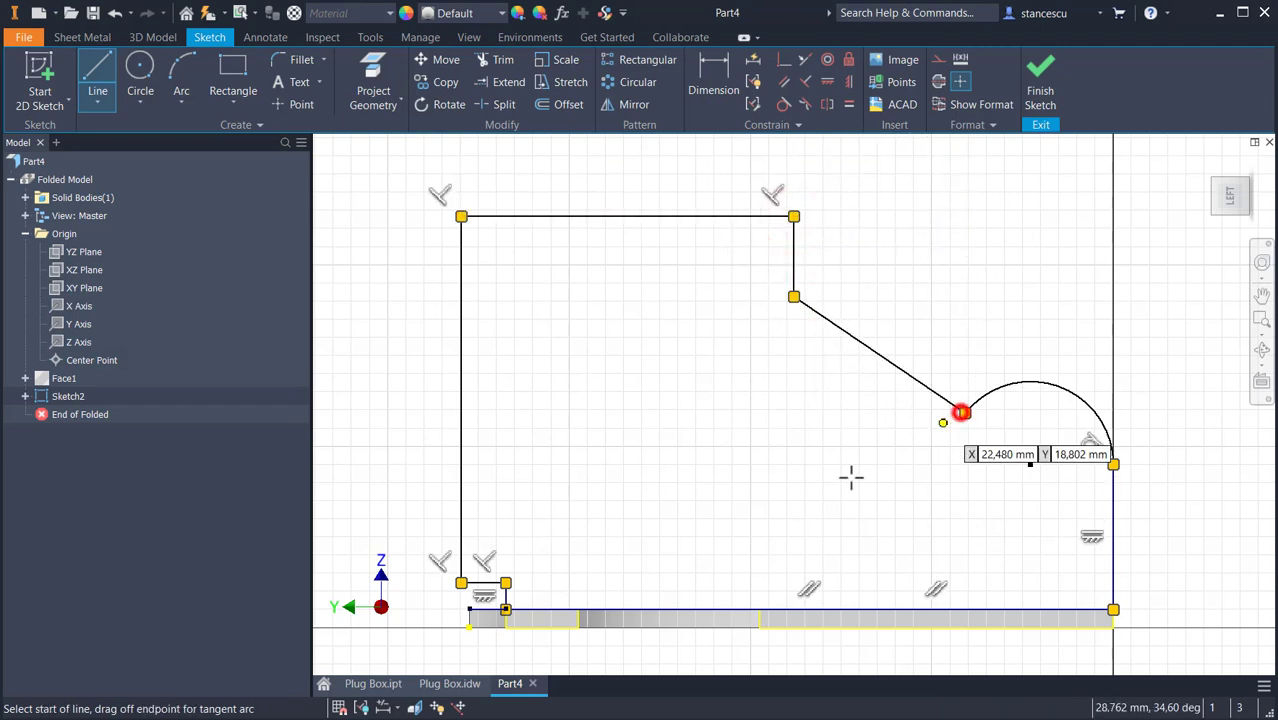
# Constrain the slanted line to be coincident with the arc's centre point.
pyautogui.click(784, 60)
pyautogui.click(843, 331)
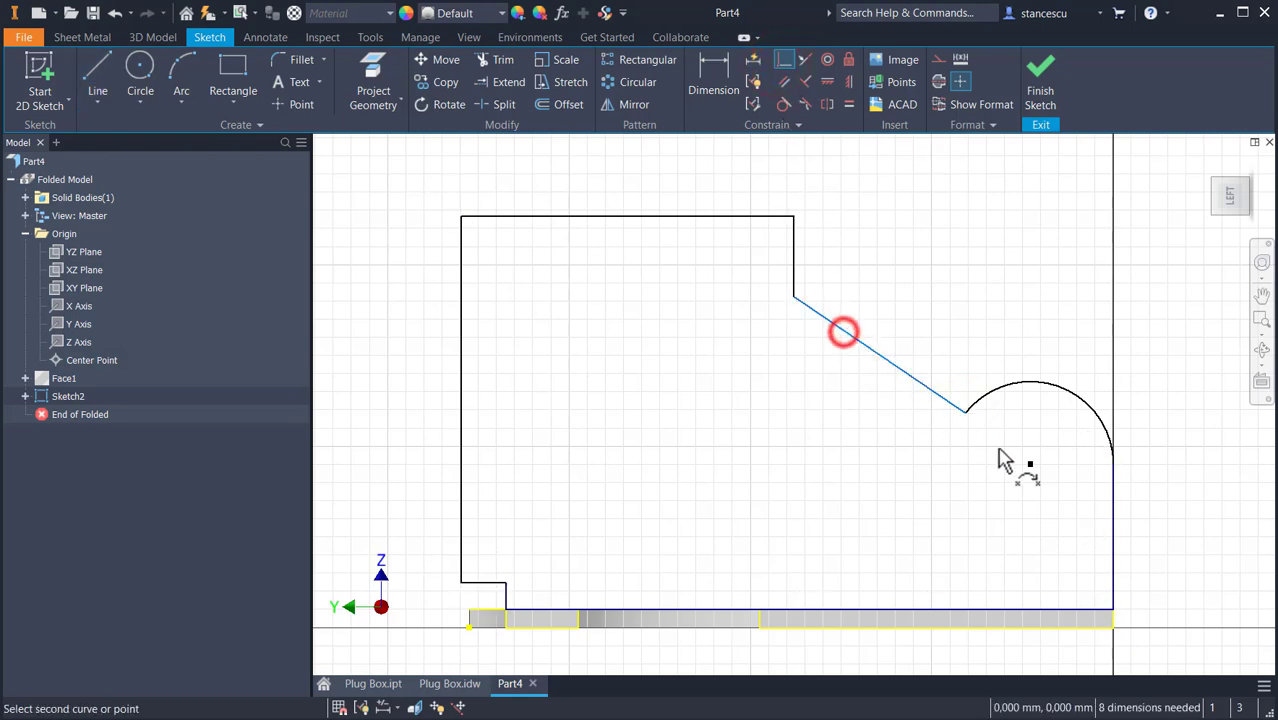
pyautogui.click(1031, 464)
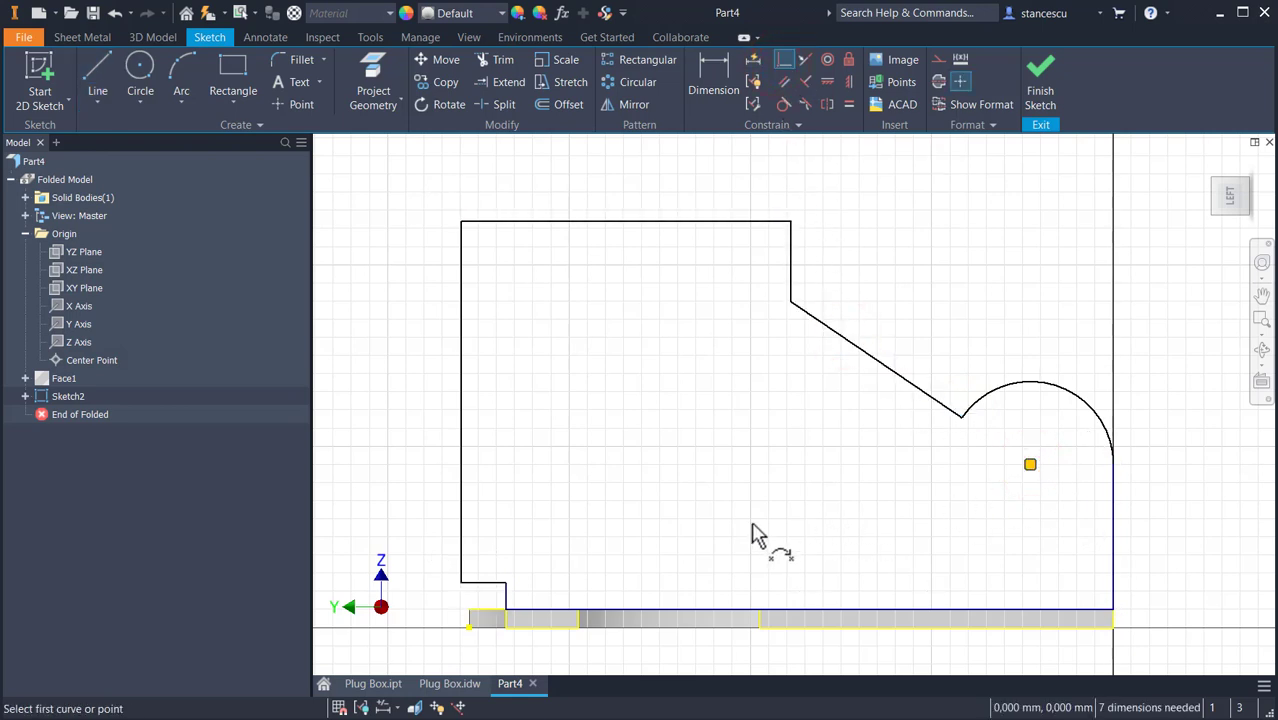
# Dimension the angle between the slanted line and the horizontal base line as 20 degrees.
pyautogui.press('d')
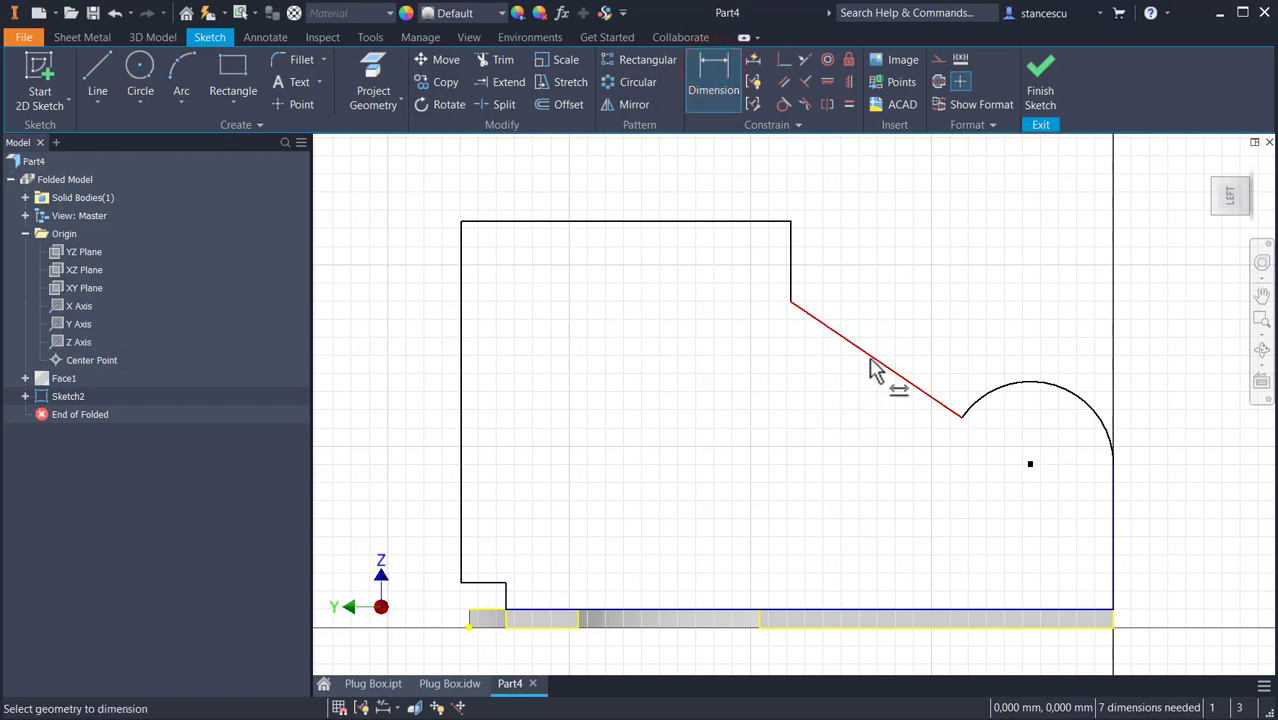
pyautogui.click(870, 366)
pyautogui.click(782, 610)
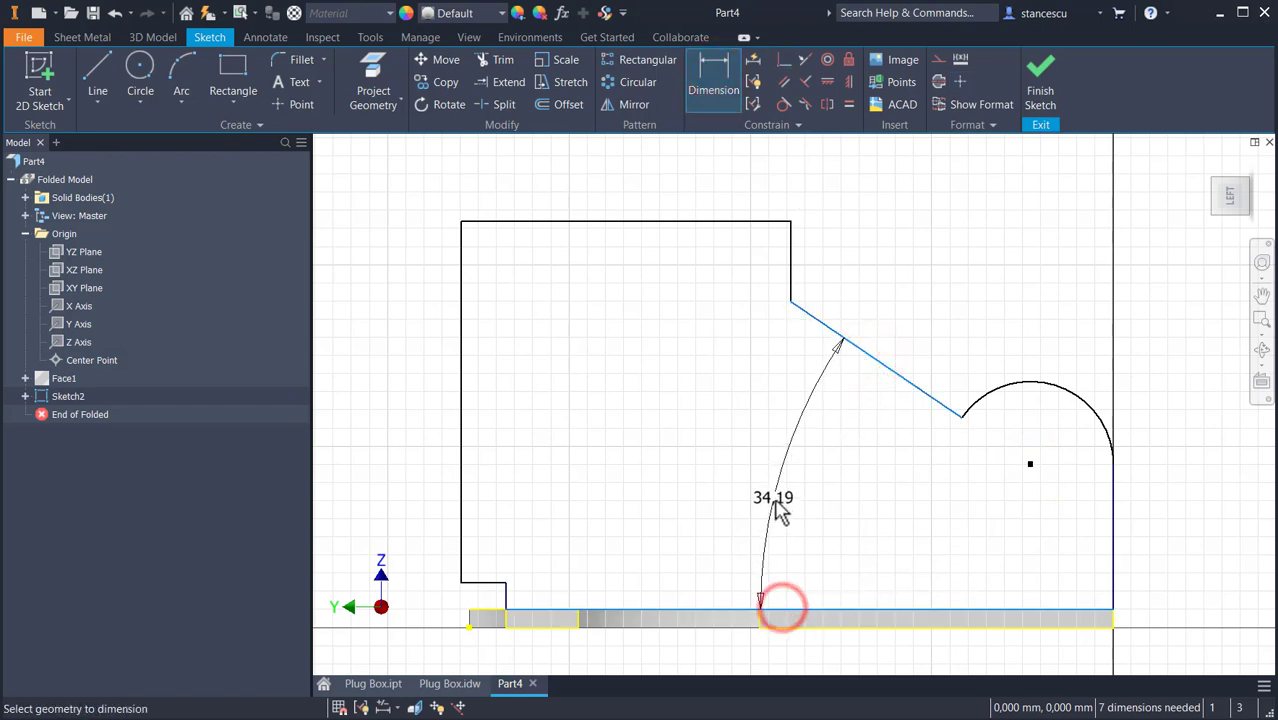
pyautogui.click(778, 510)
pyautogui.write('2')
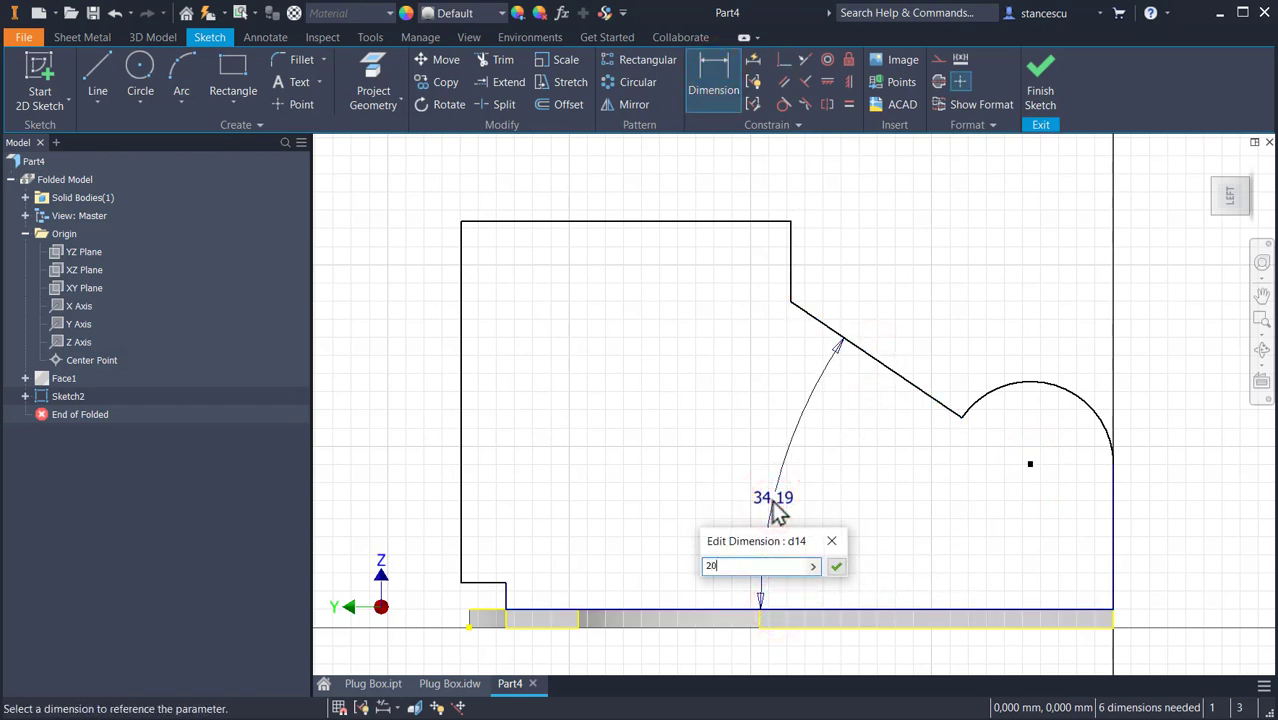
pyautogui.write('0')
pyautogui.press('Return')
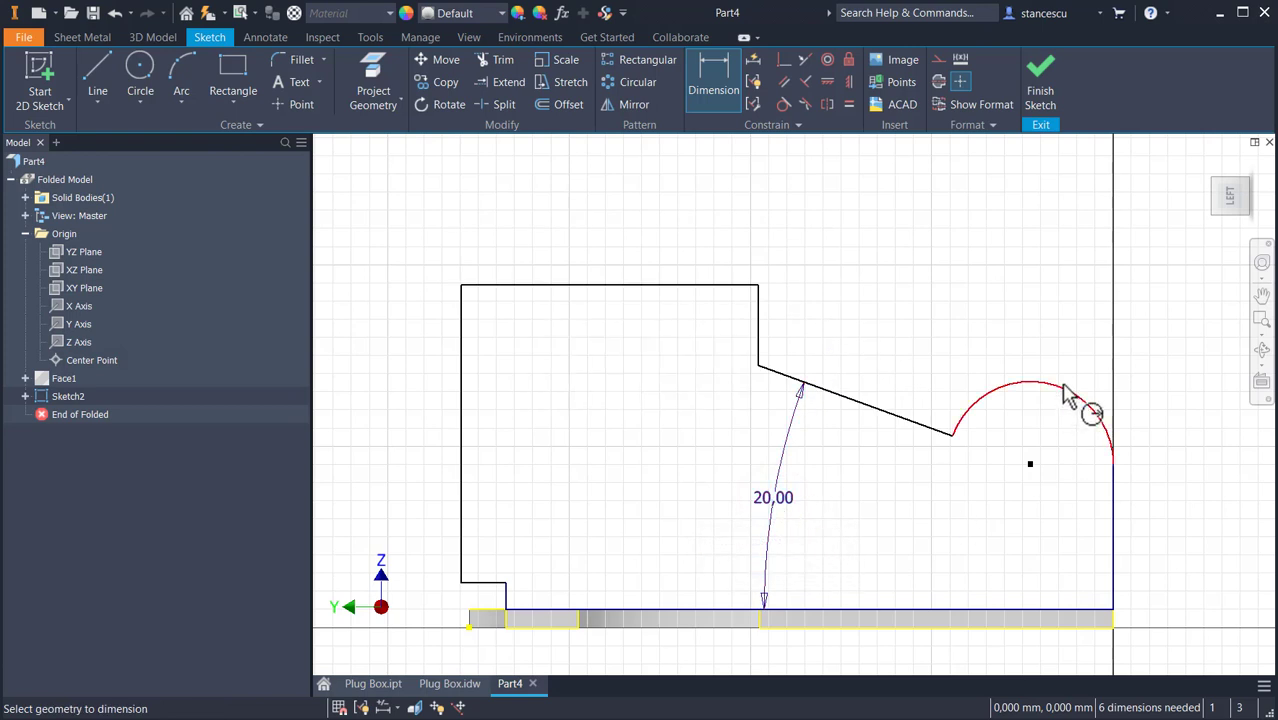
# Set the arc's radius to 8 mm and place its centre 16 mm above the plate's lower edge.
pyautogui.click(1068, 395)
pyautogui.click(1150, 337)
pyautogui.write('8')
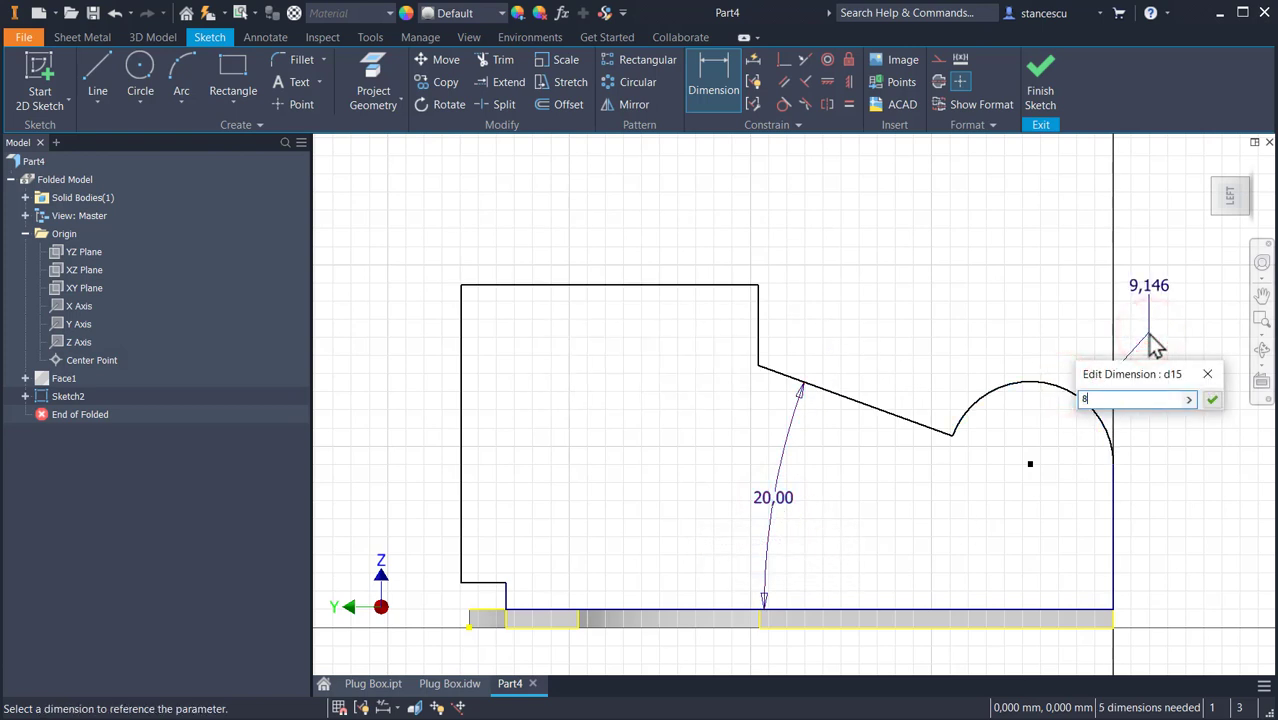
pyautogui.press('Return')
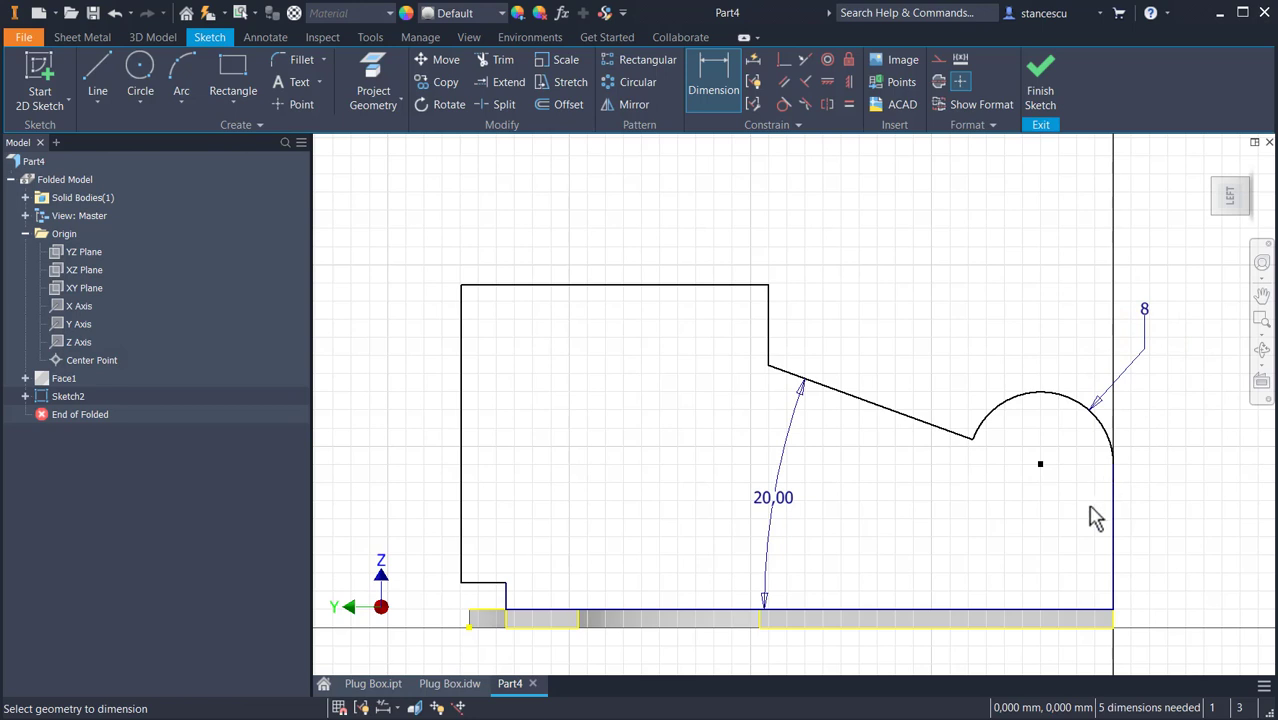
pyautogui.click(1068, 396)
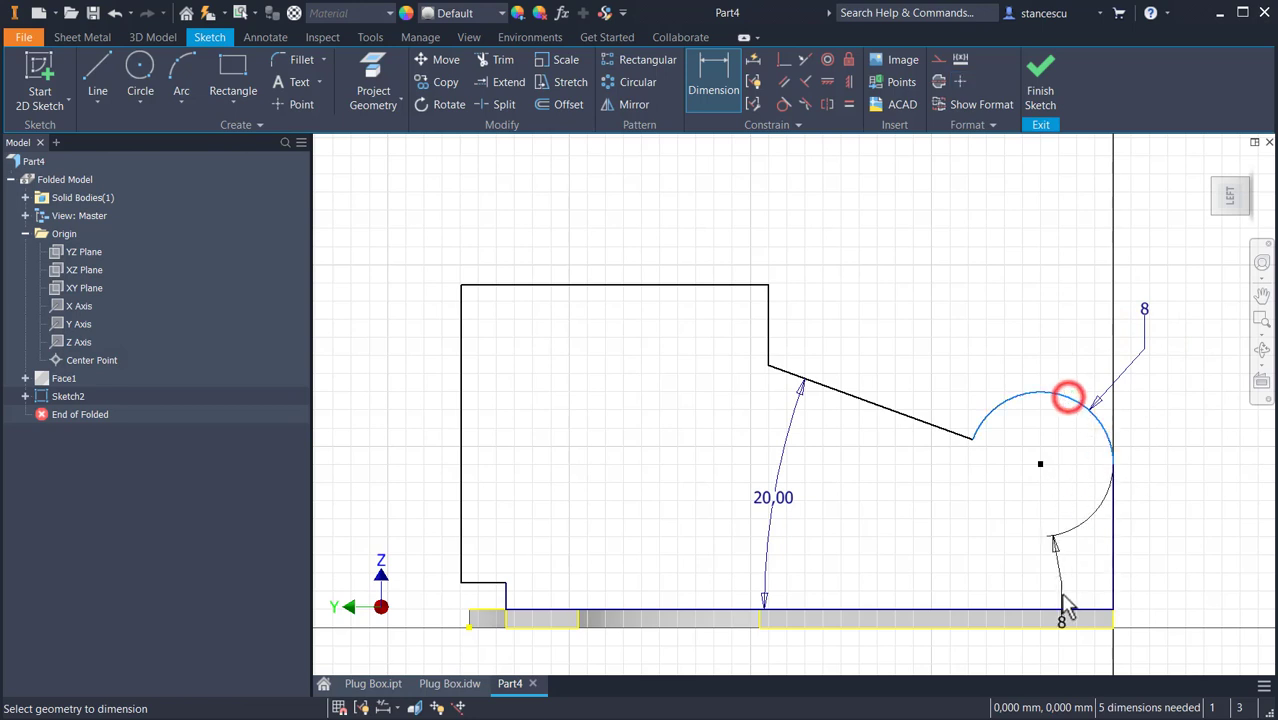
pyautogui.click(1060, 620)
pyautogui.click(1174, 548)
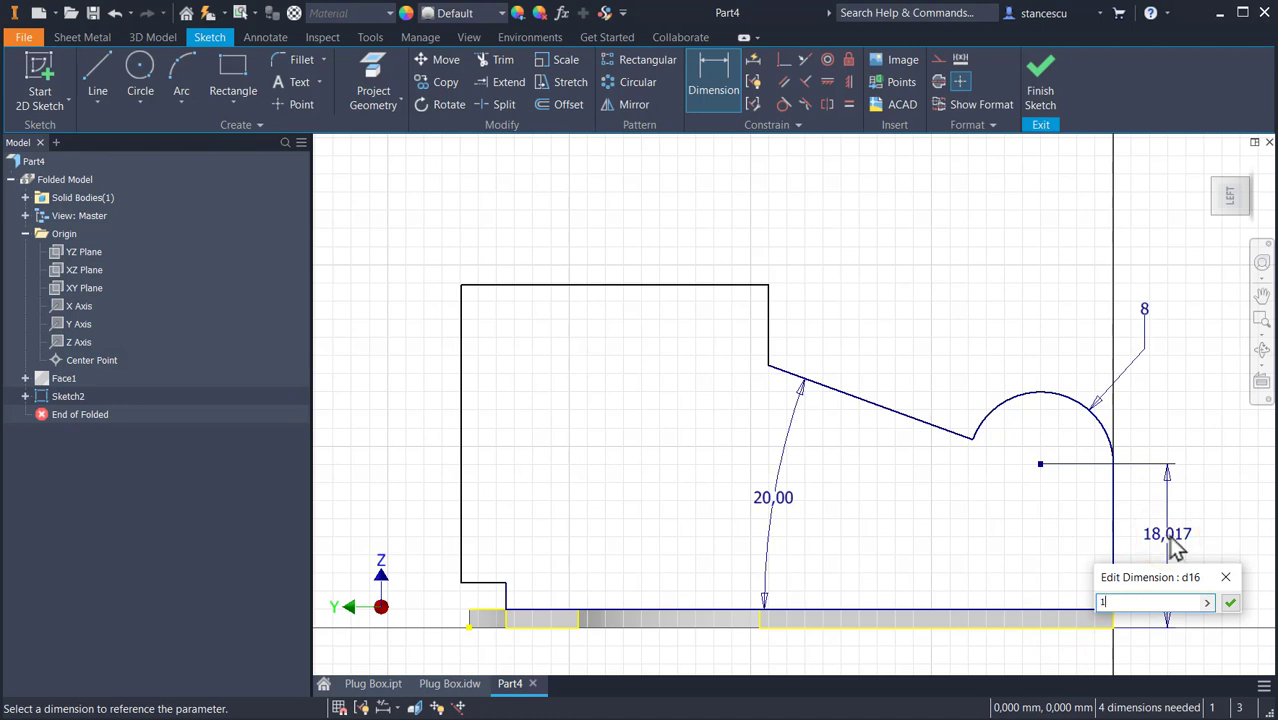
pyautogui.press('Return')
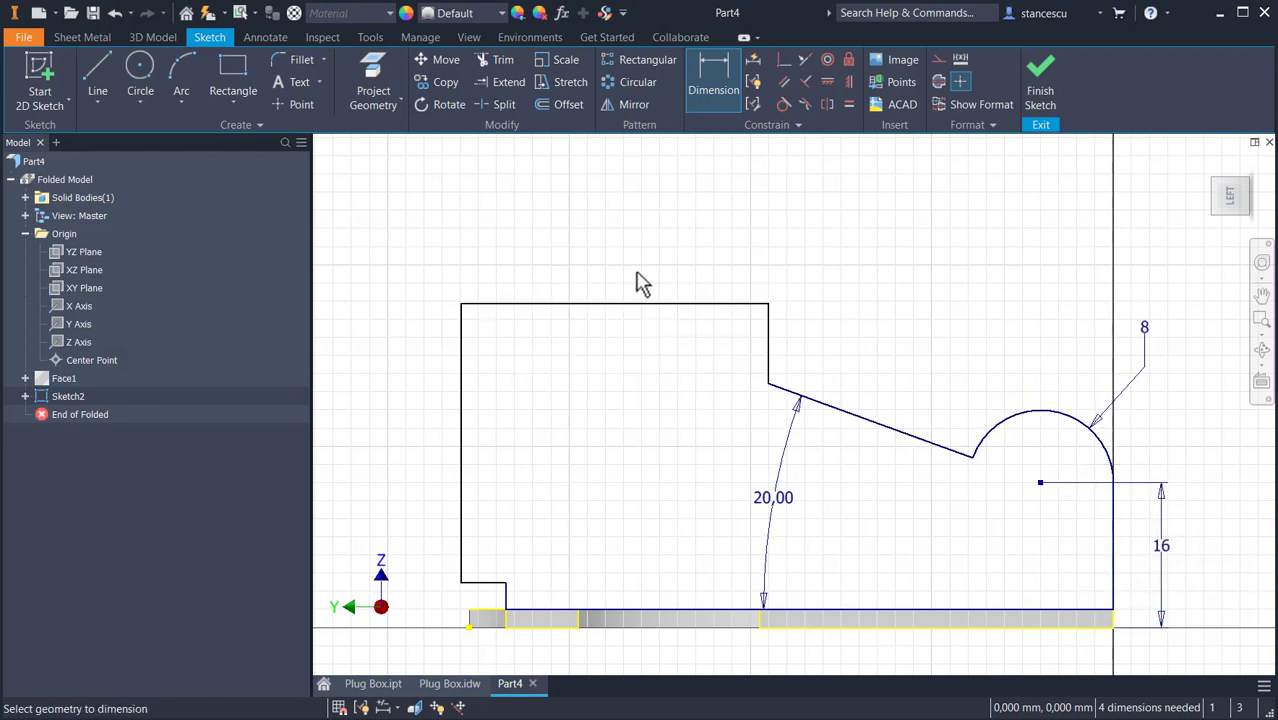
# Set the length of the flange outline's top edge to 44 mm.
pyautogui.click(628, 304)
pyautogui.click(637, 256)
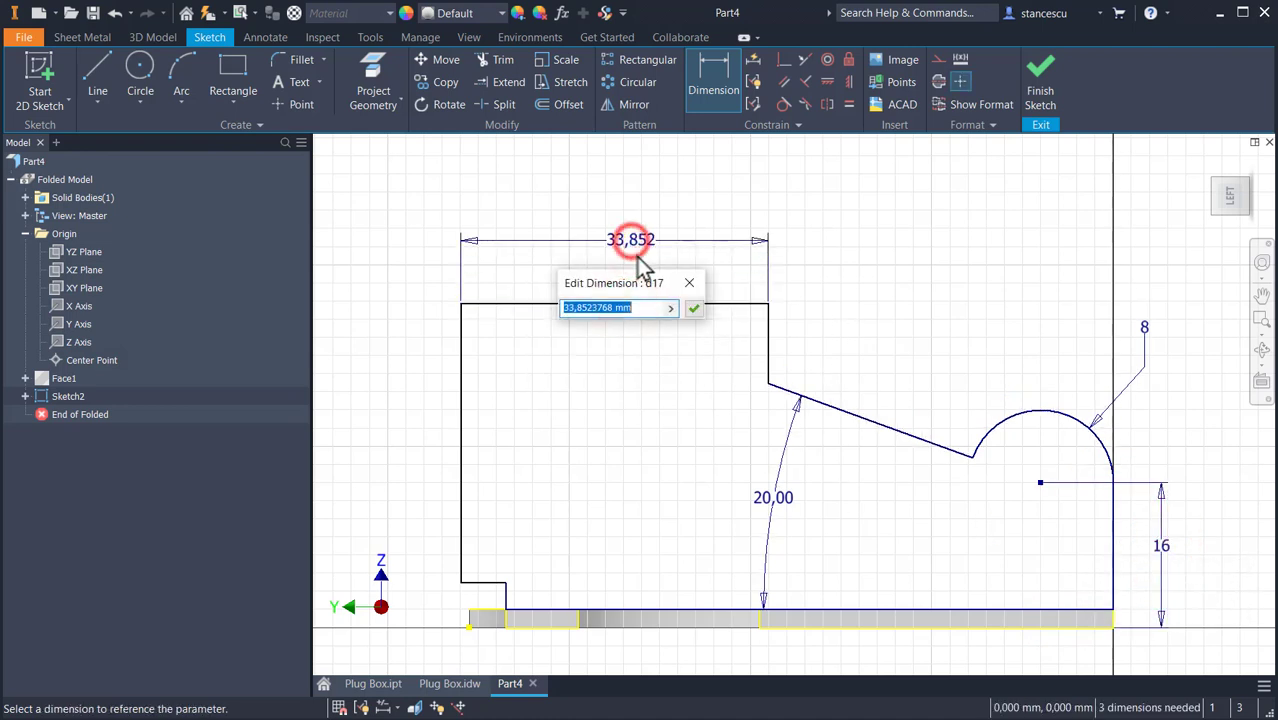
pyautogui.write('44')
pyautogui.press('Return')
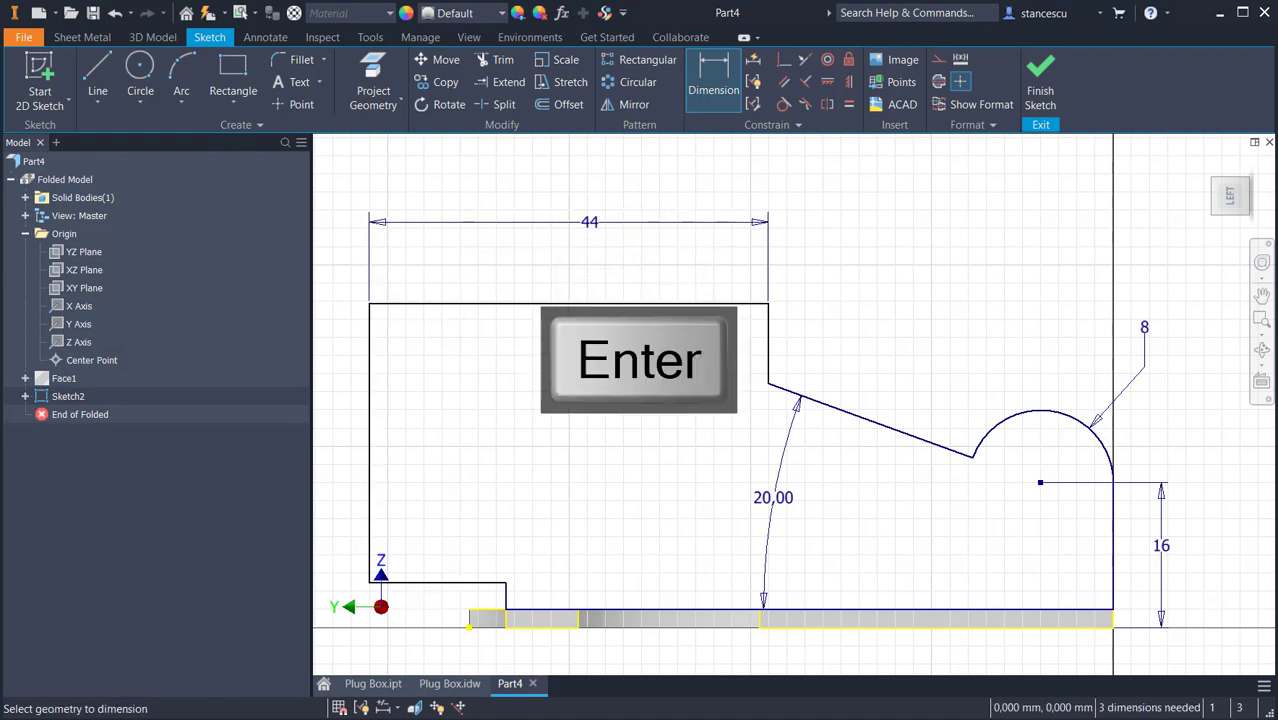
# Set the height from the plate's lower edge to the flange outline's top edge to 45 mm.
pyautogui.click(579, 304)
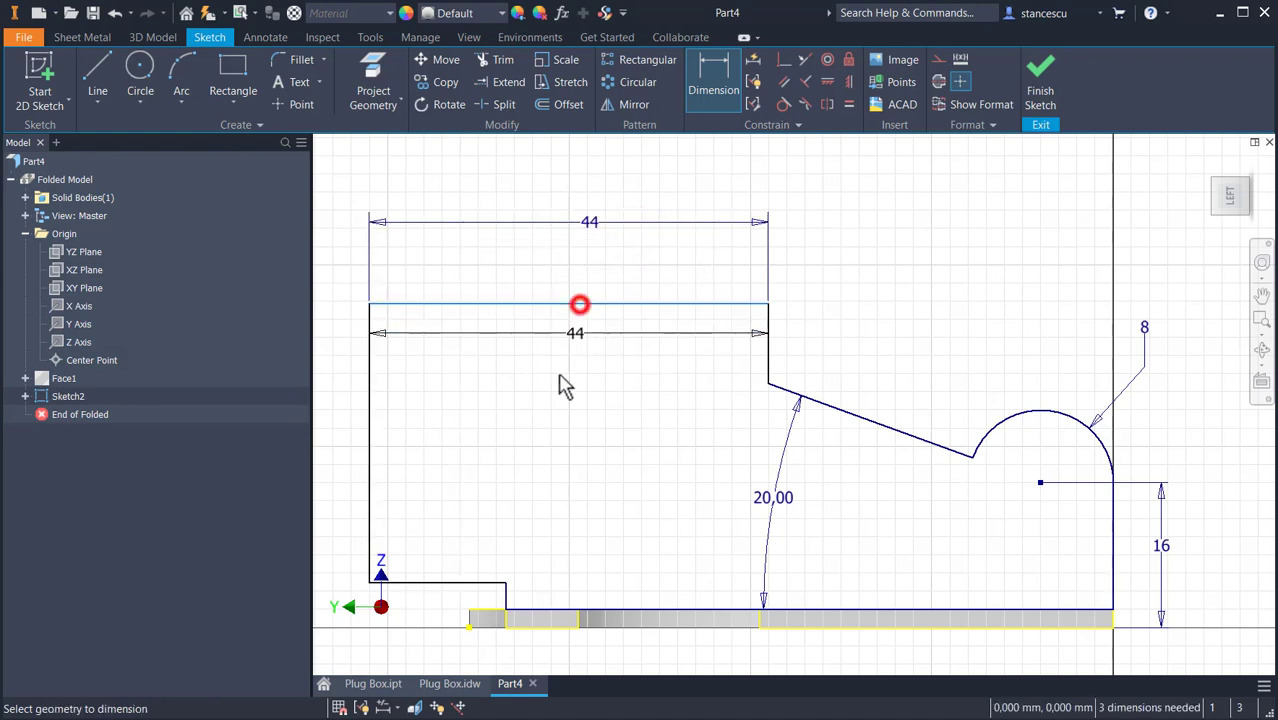
pyautogui.click(547, 622)
pyautogui.click(572, 466)
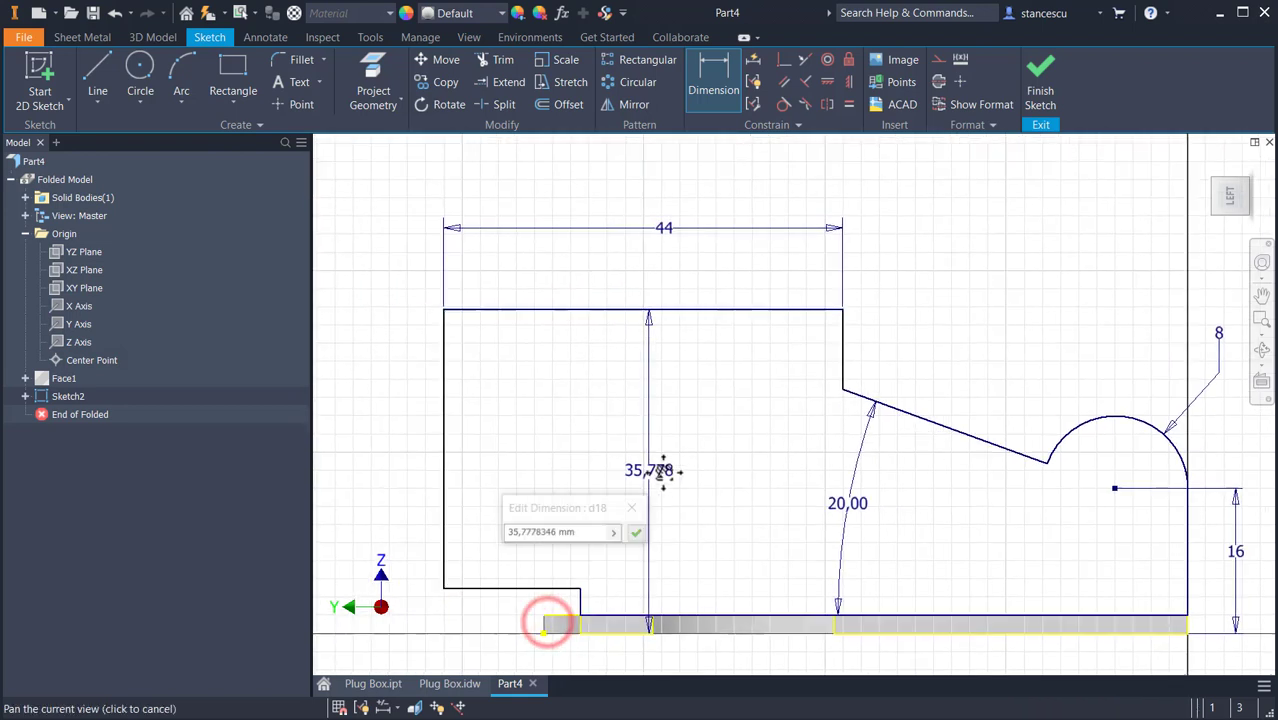
pyautogui.doubleClick(588, 531)
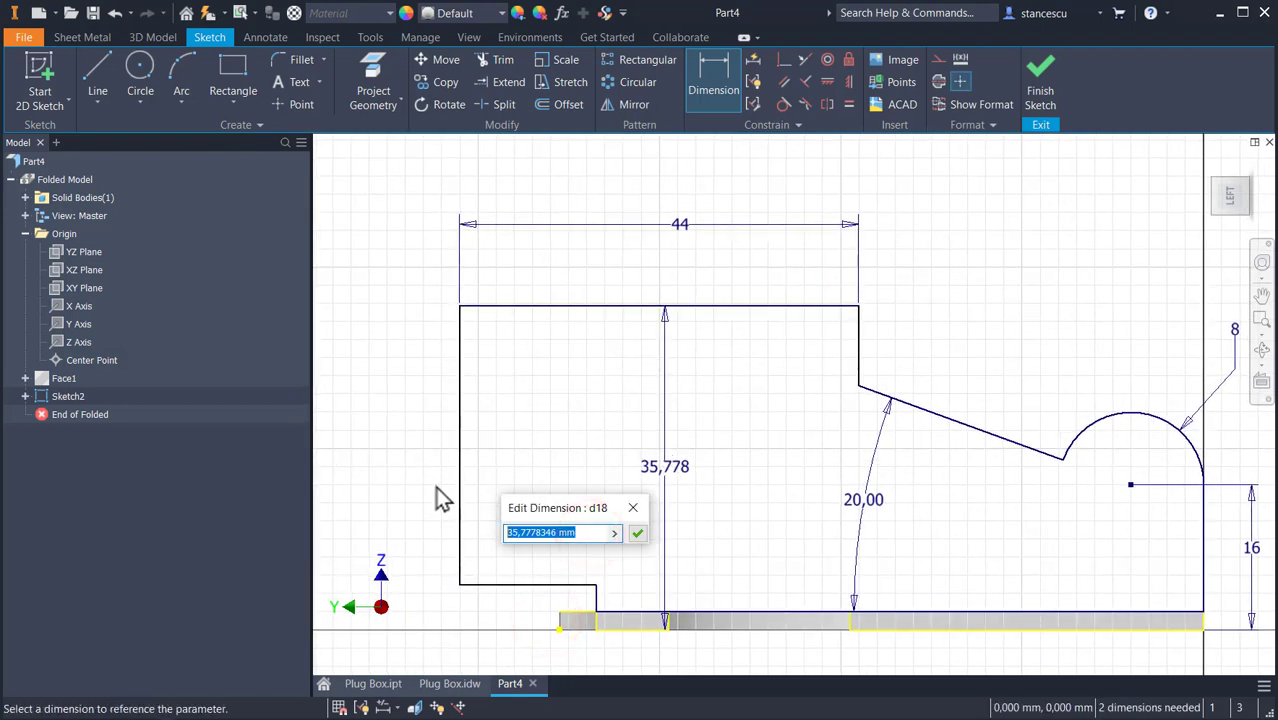
pyautogui.press('Return')
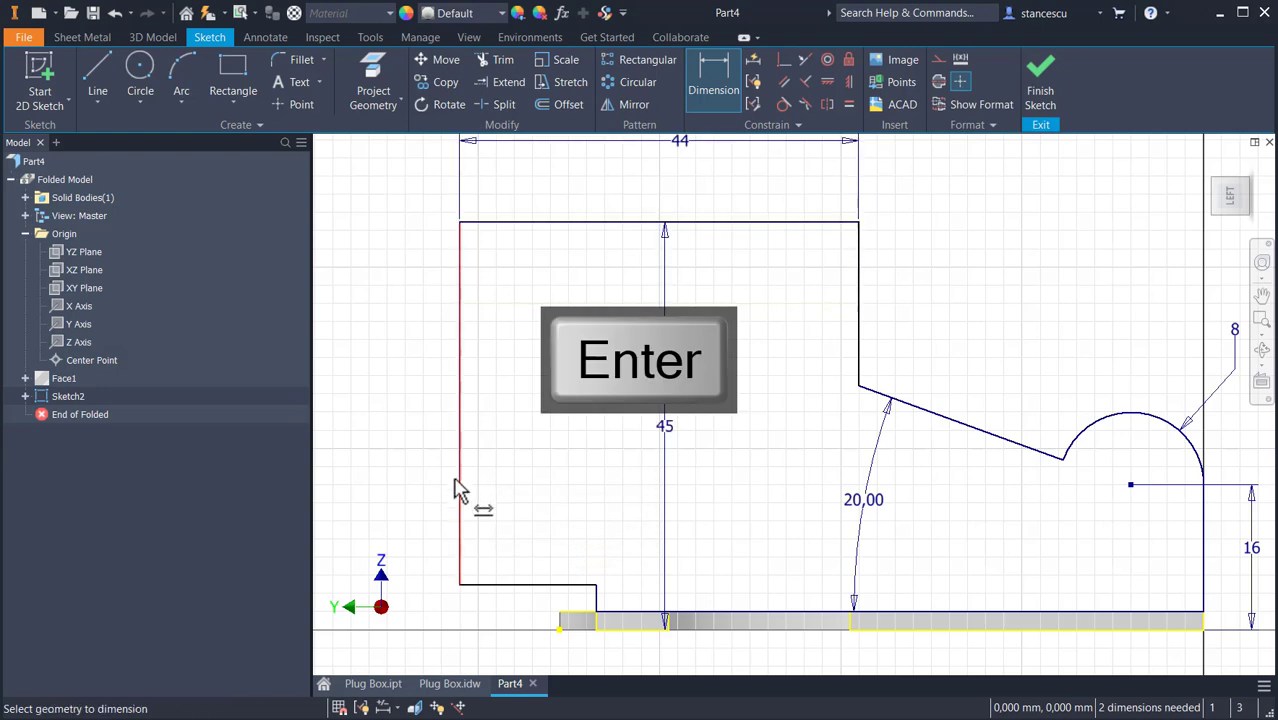
# Set the length of the short horizontal edge at the outline's lower corner notch to 4 mm.
pyautogui.click(545, 585)
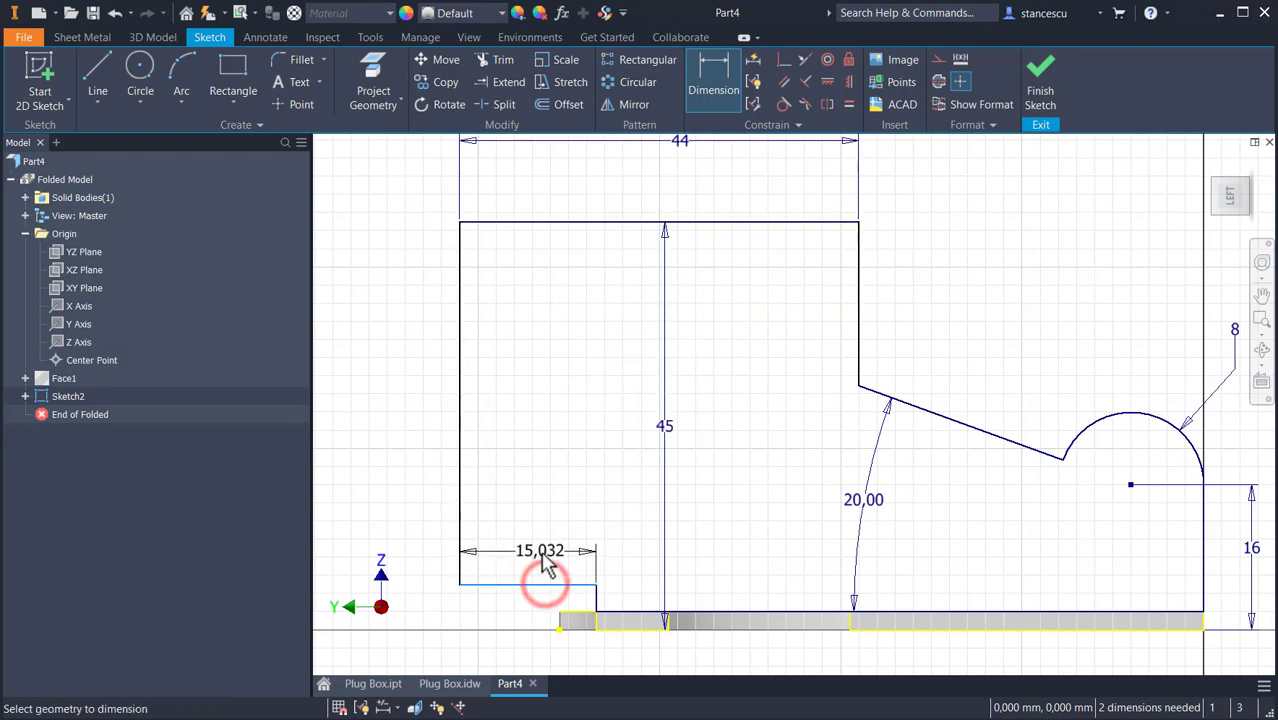
pyautogui.click(541, 549)
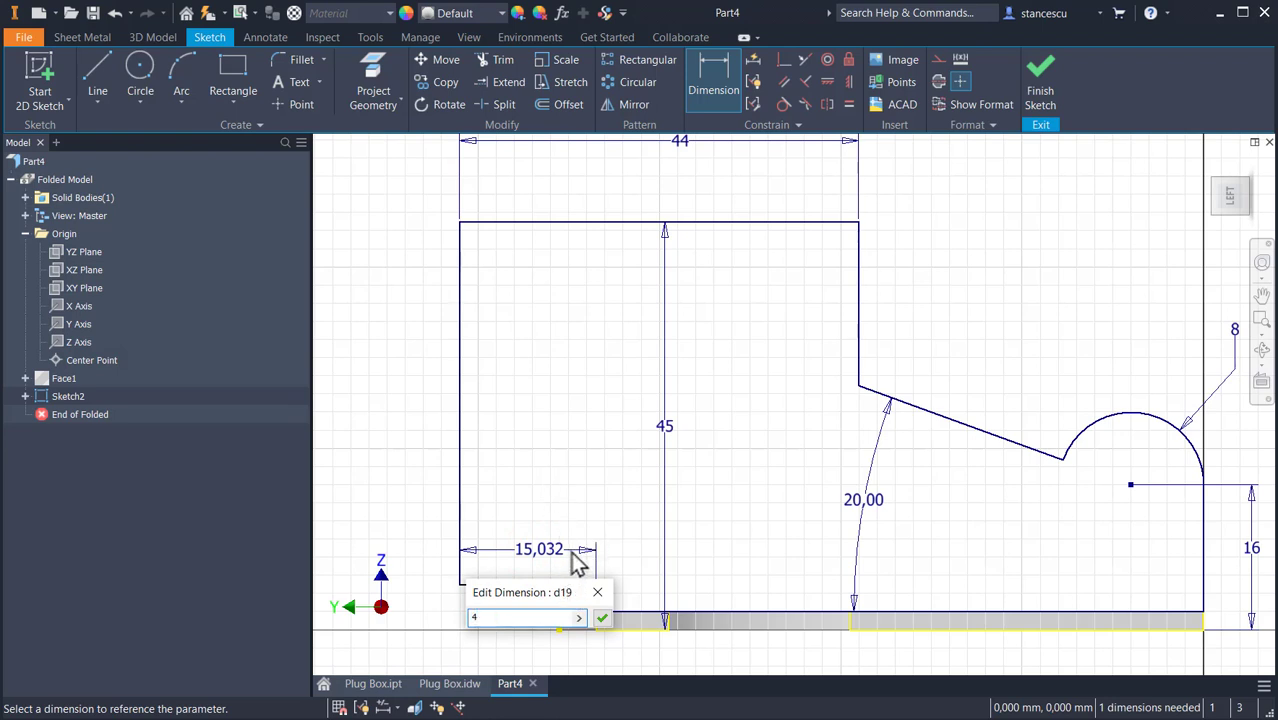
pyautogui.write('4')
pyautogui.press('Return')
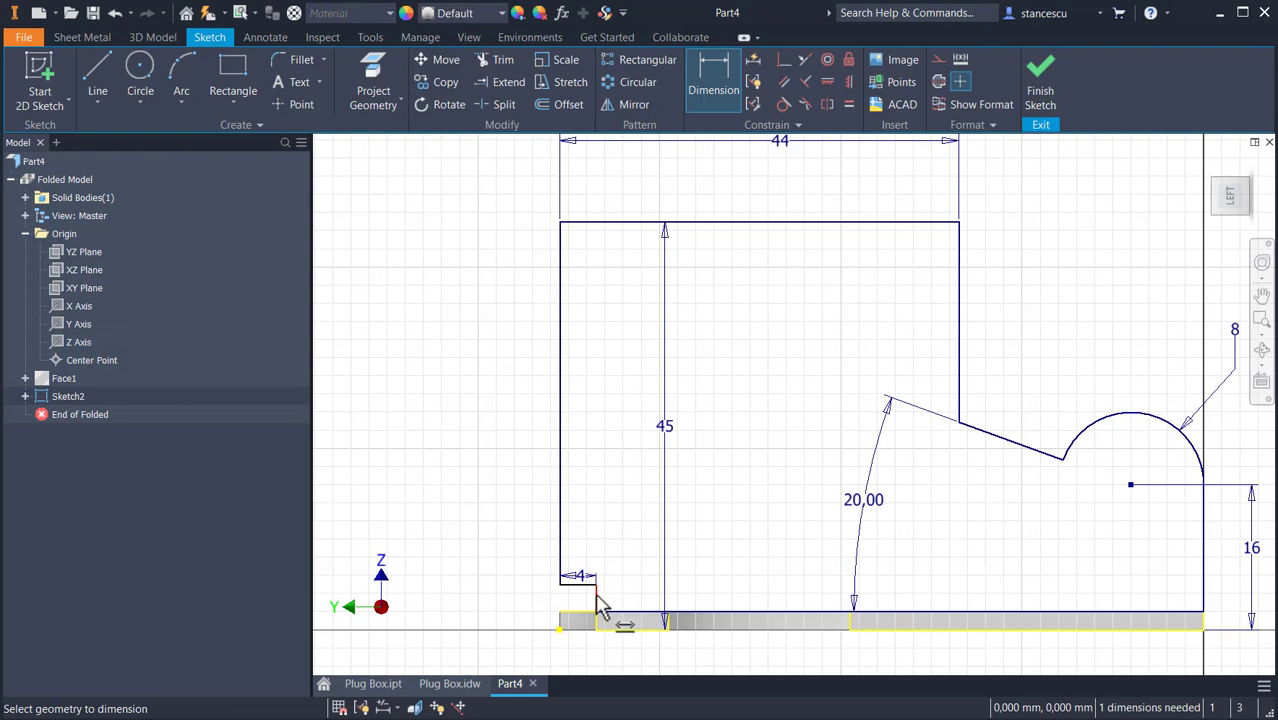
# Set the notch edge's height above the plate's lower edge to 5 mm and move the overall height dimension outside the outline.
pyautogui.click(580, 630)
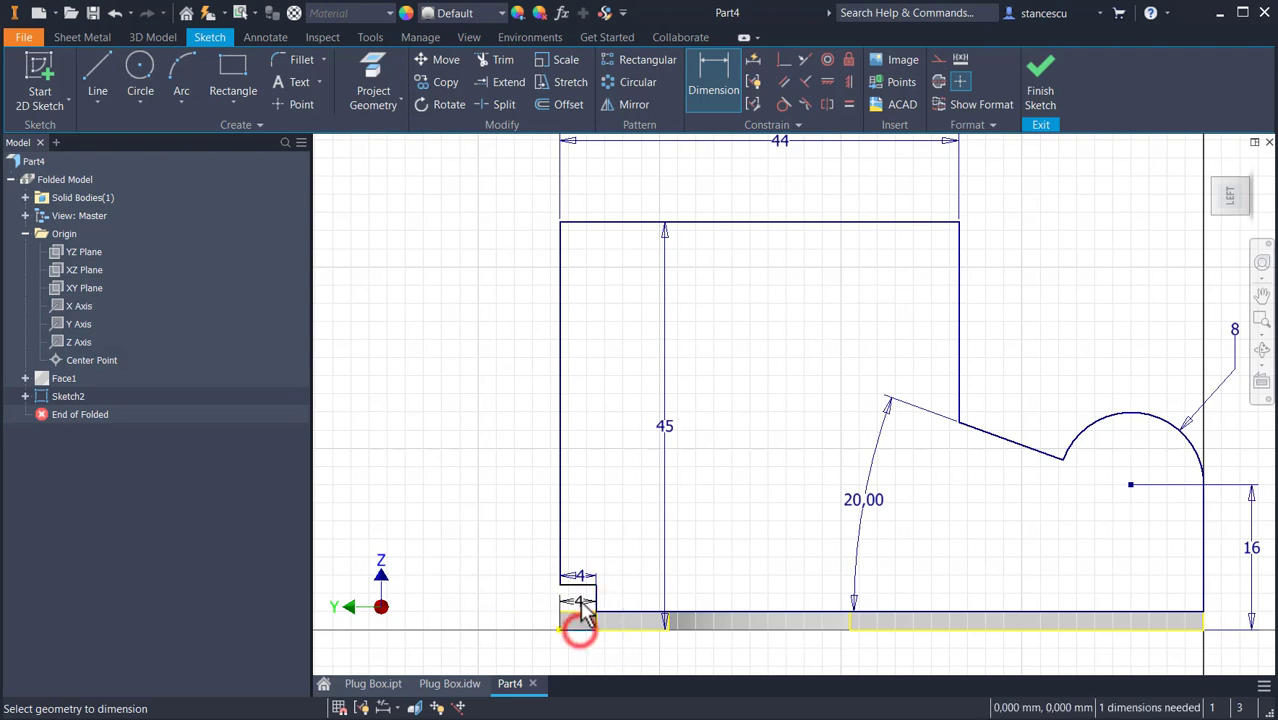
pyautogui.click(583, 587)
pyautogui.click(505, 600)
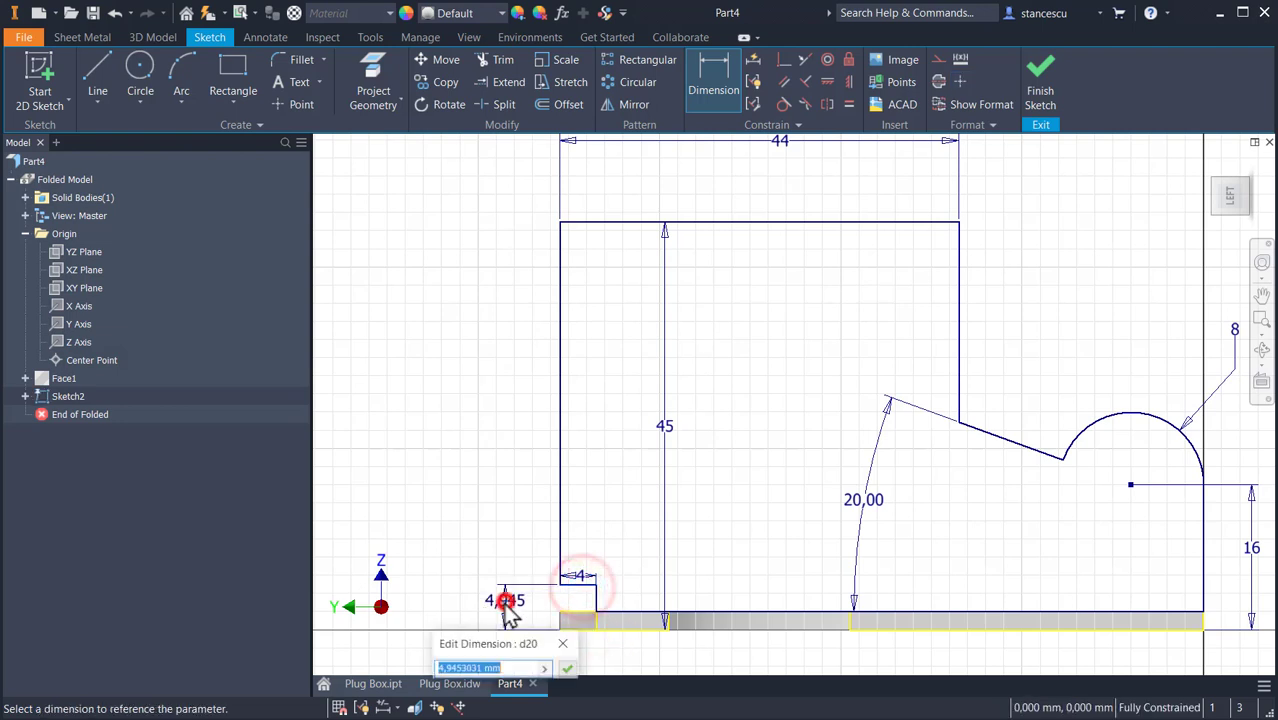
pyautogui.press('Return')
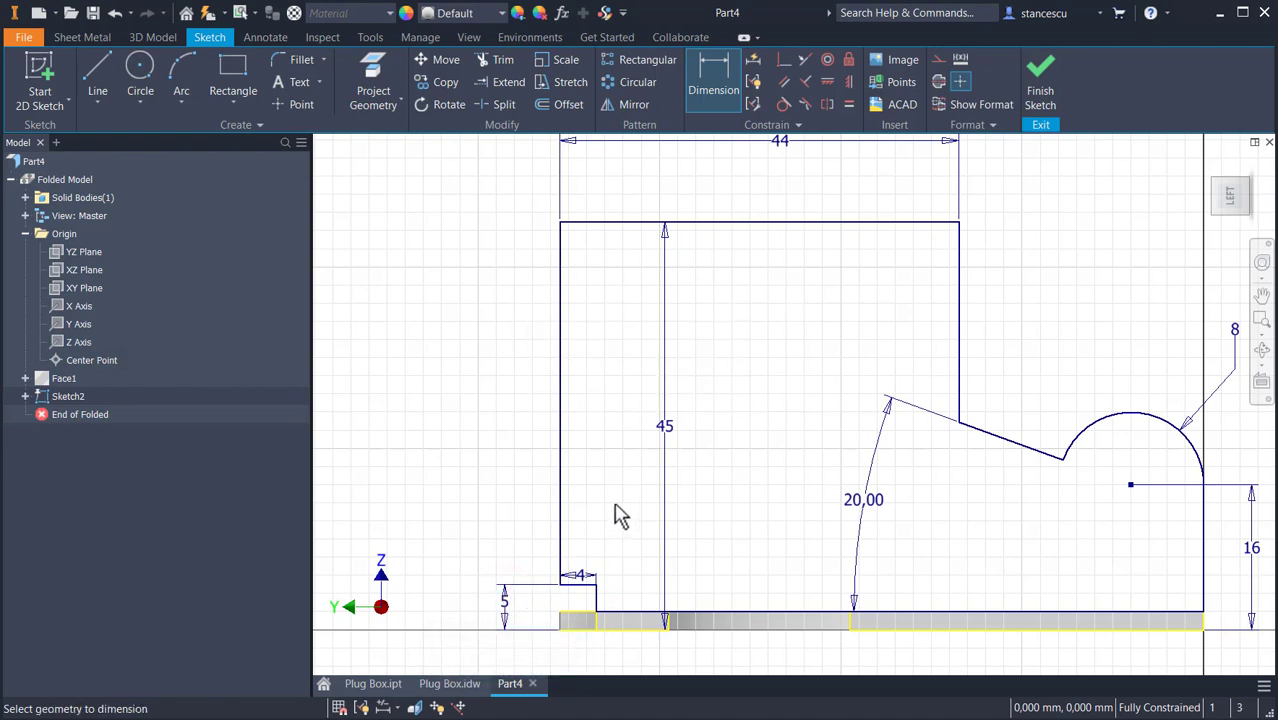
pyautogui.press('Escape')
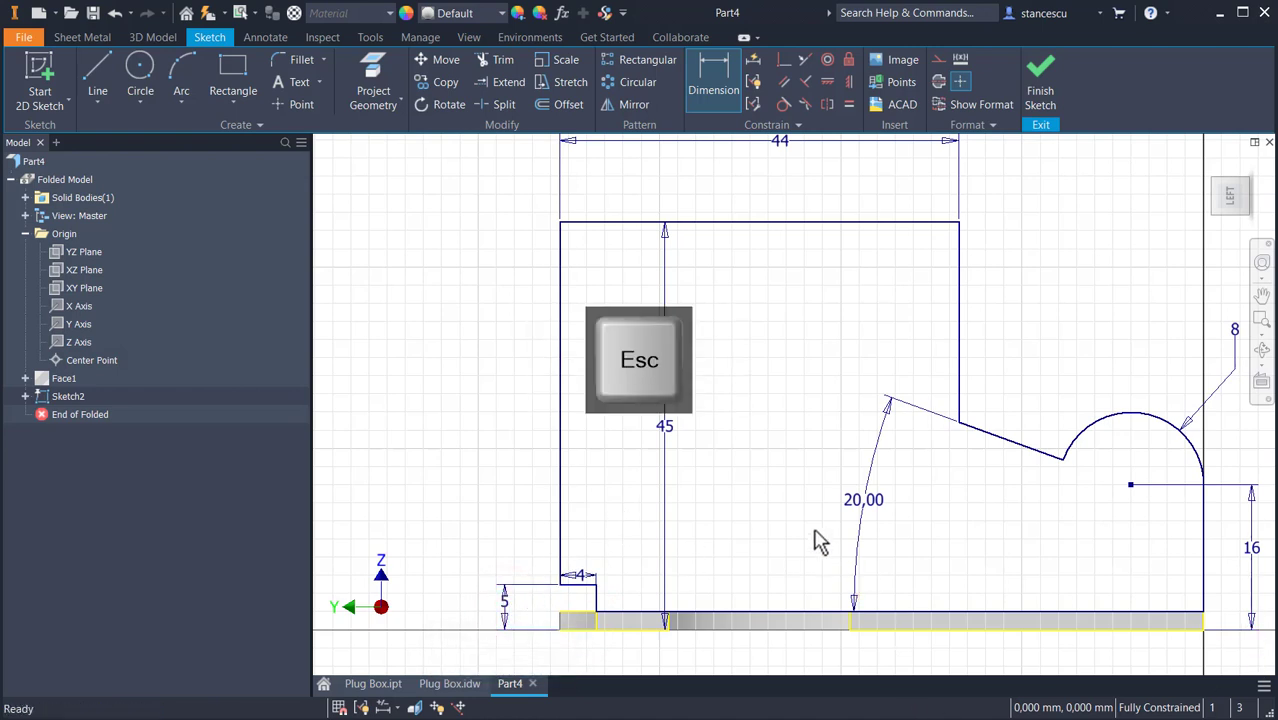
pyautogui.moveTo(666, 427); pyautogui.dragTo(400, 435)
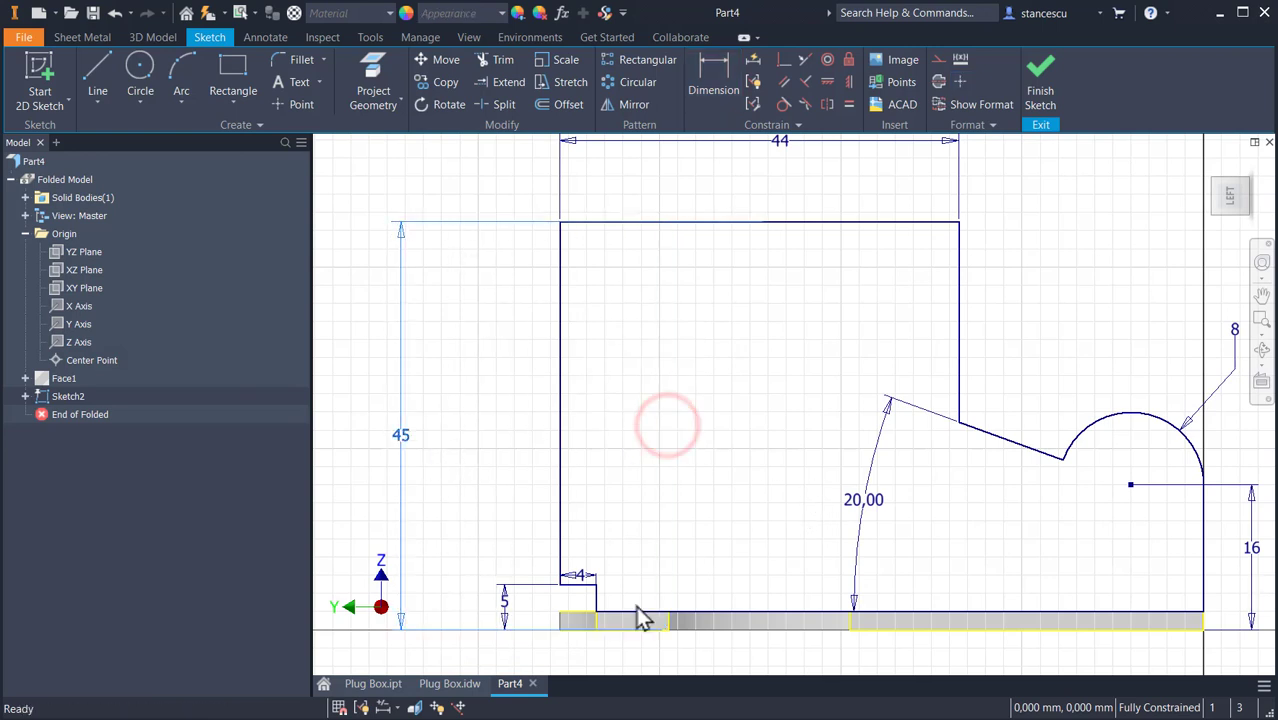
# Switch to the Plug Box.idw drawing to check the dimensions around the lower corner notch, and return to Part4.
pyautogui.click(449, 684)
pyautogui.scroll(5, 860, 418)
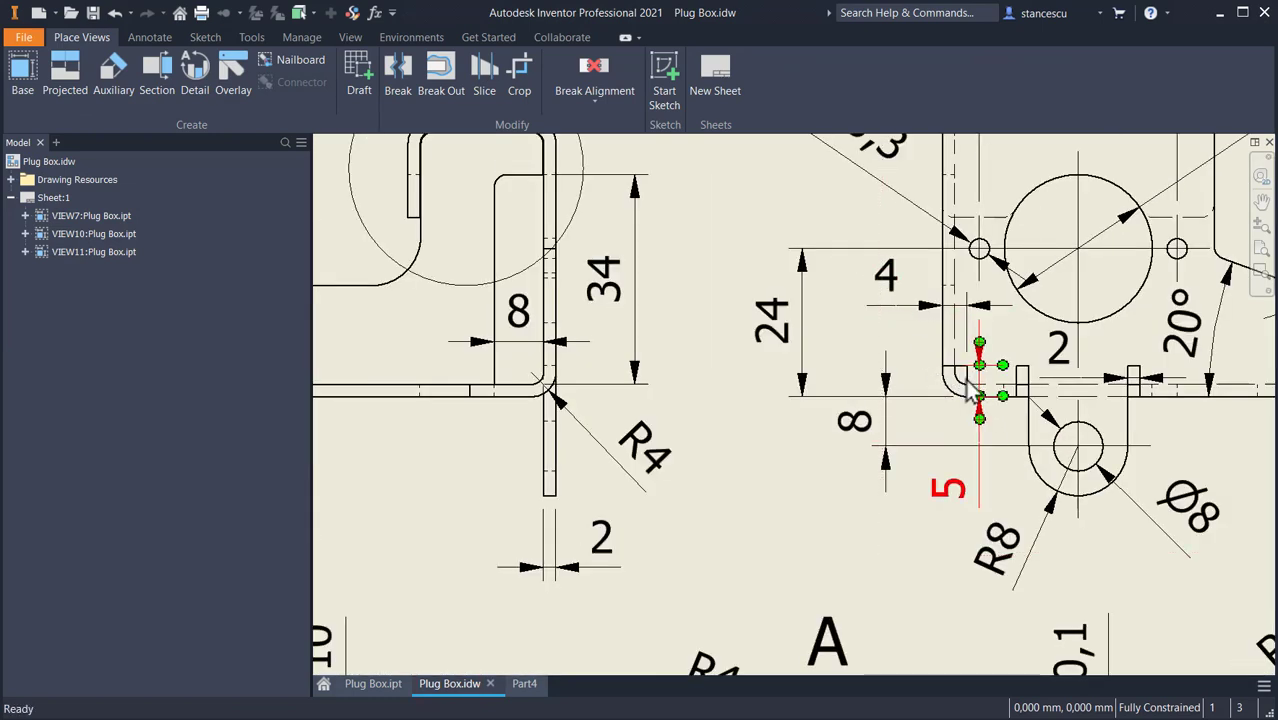
pyautogui.click(524, 684)
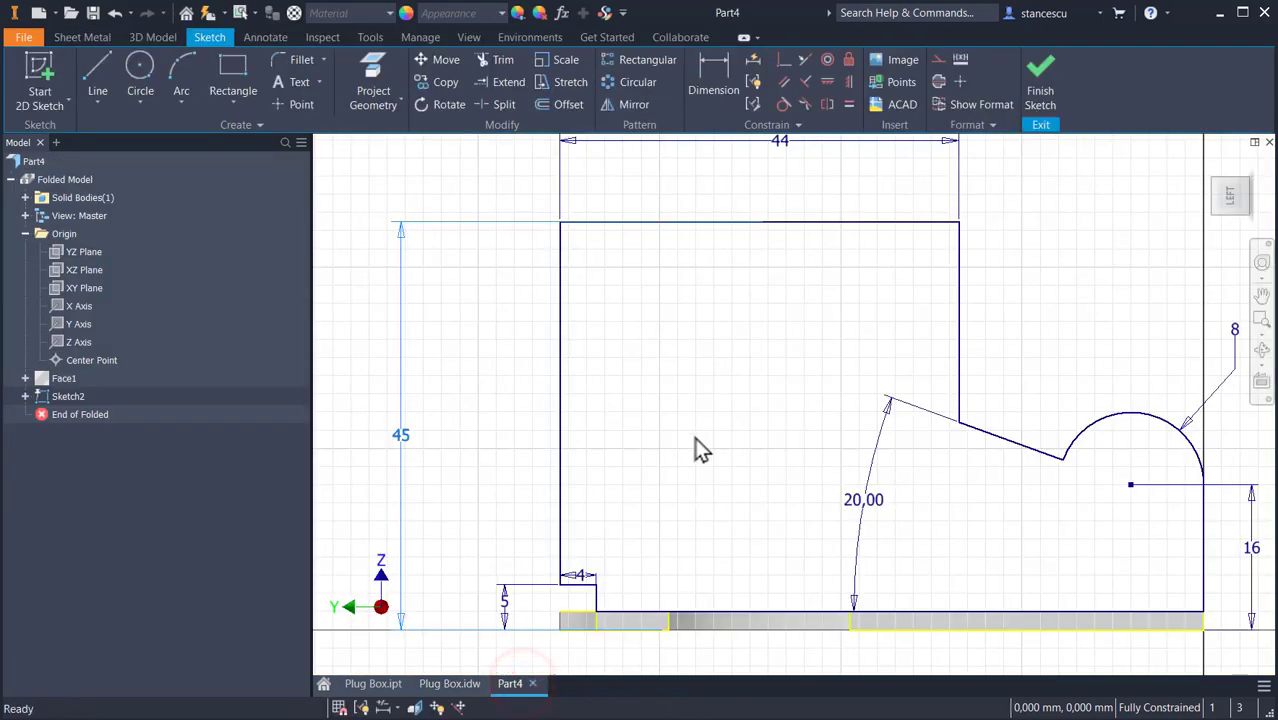
# Fillet both ends of the slanted line with a 2 mm radius, at the vertical edge and at the arc.
pyautogui.moveTo(706, 419)
pyautogui.mouseDown(button='middle')
pyautogui.moveTo(656, 419)
pyautogui.moveTo(633, 374)
pyautogui.mouseUp(button='middle')
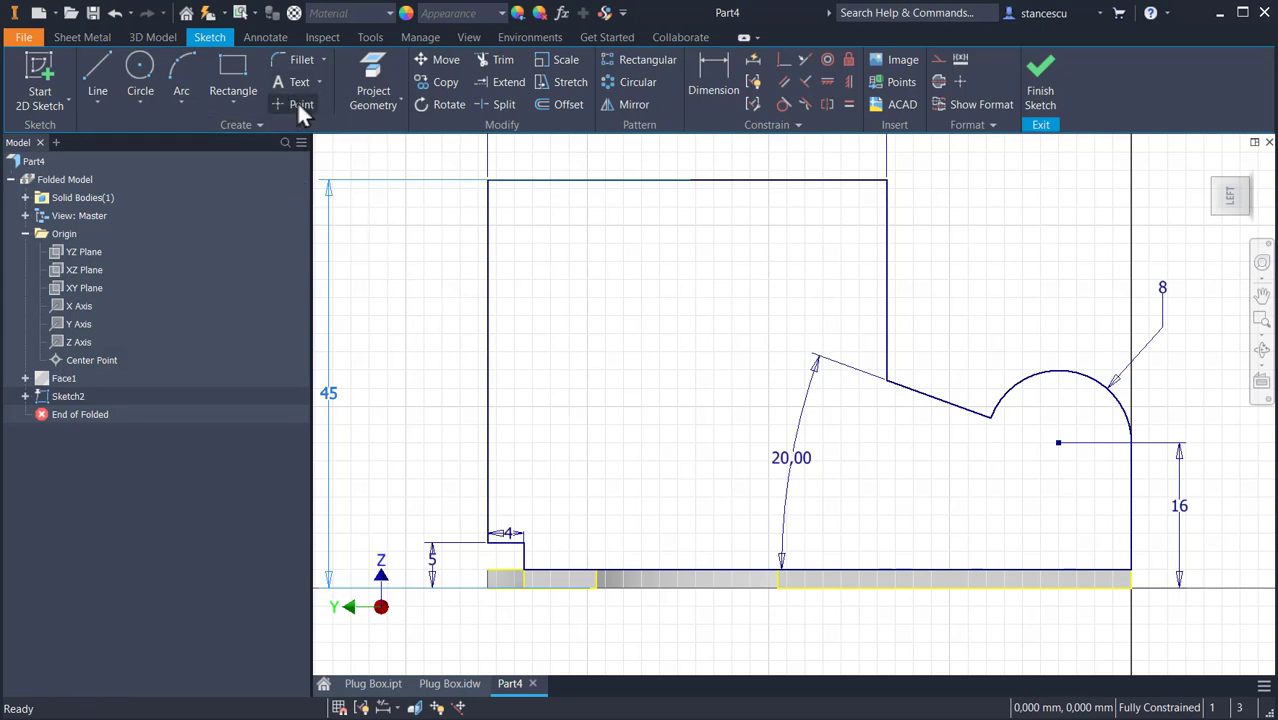
pyautogui.click(302, 60)
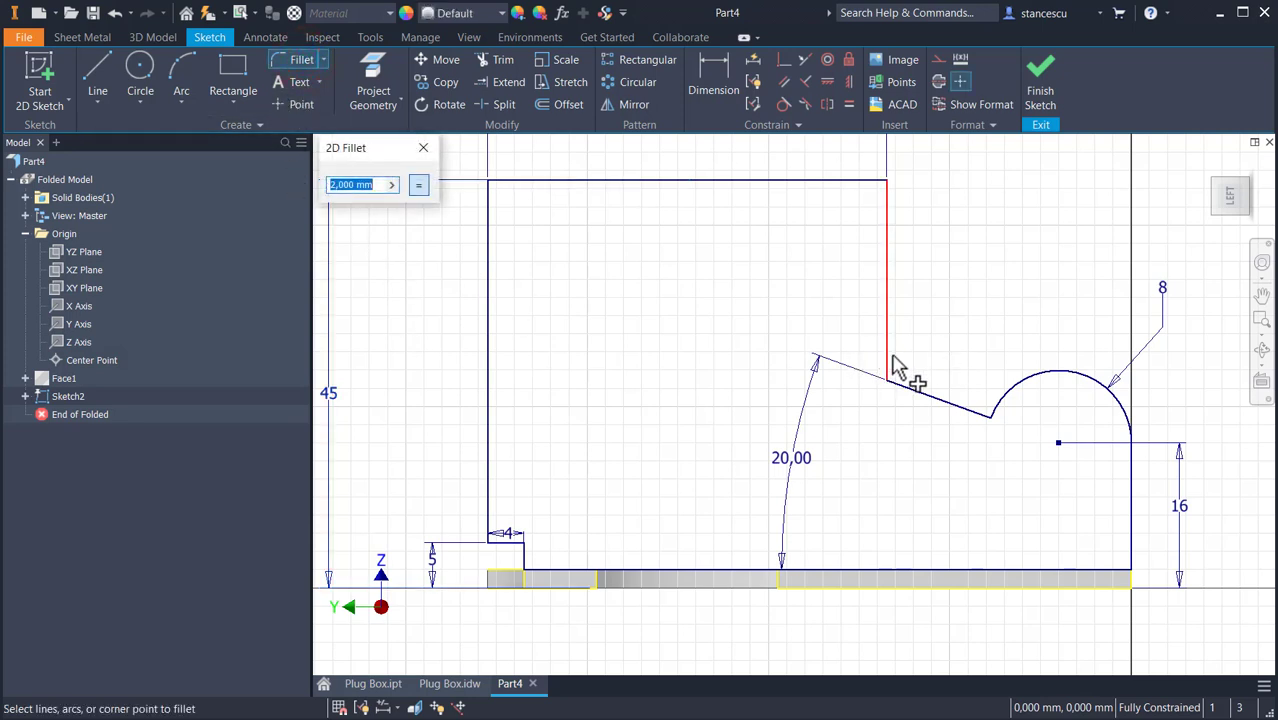
pyautogui.click(884, 390)
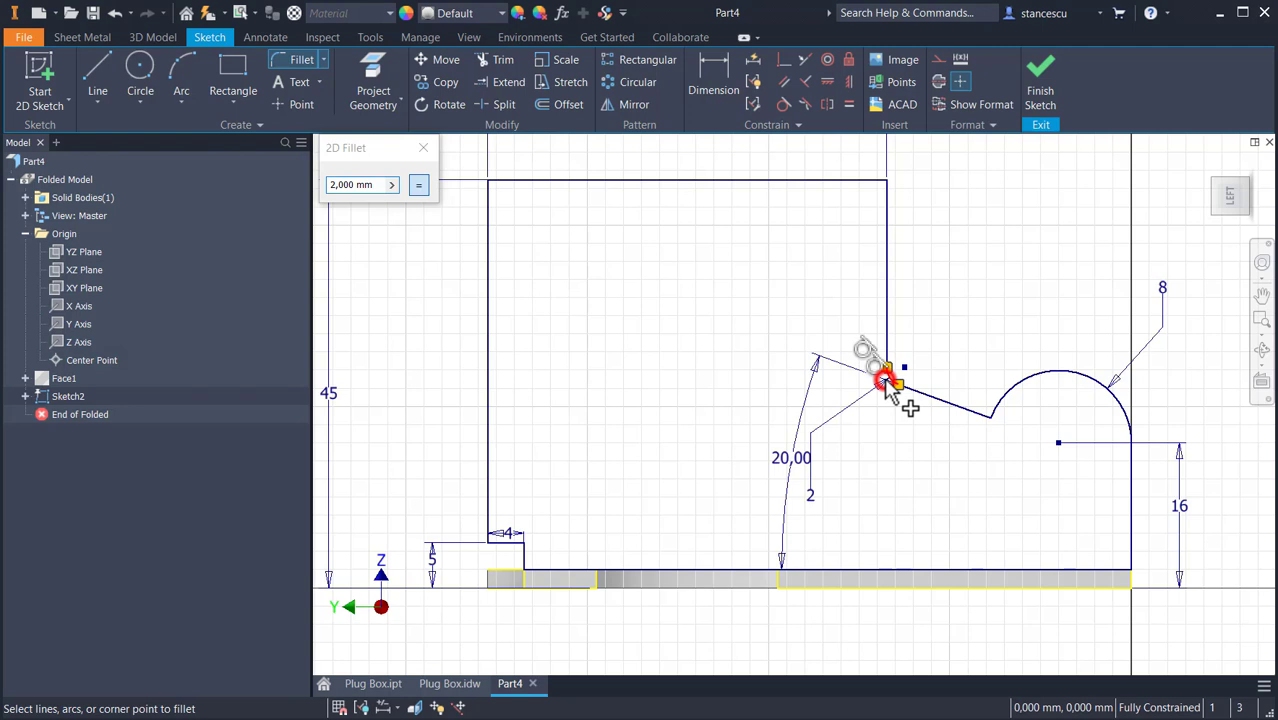
pyautogui.click(964, 410)
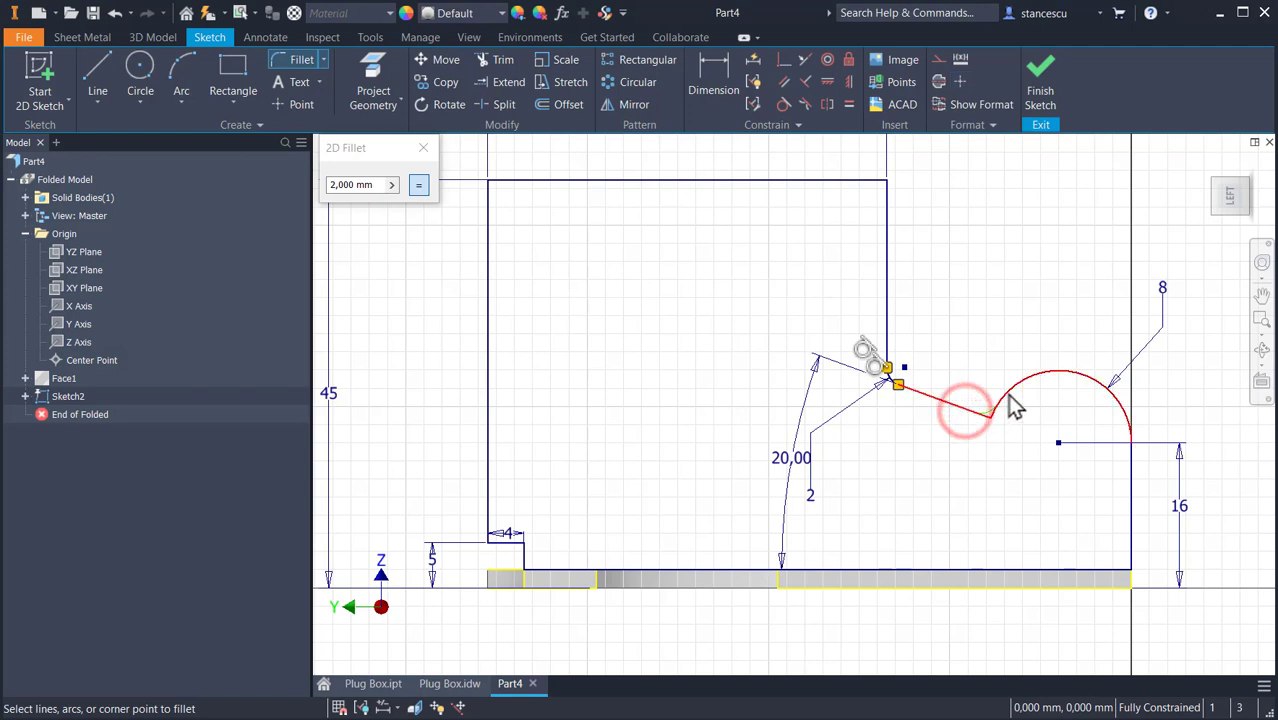
pyautogui.click(1008, 390)
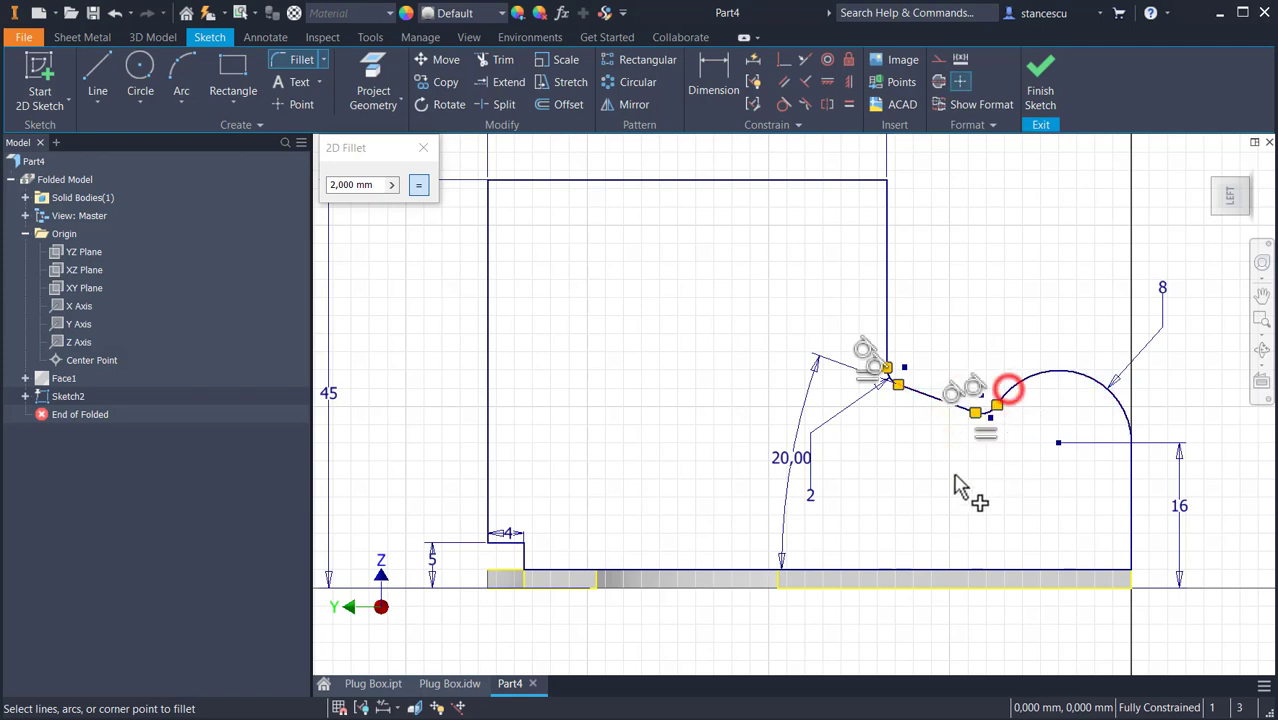
pyautogui.click(423, 147)
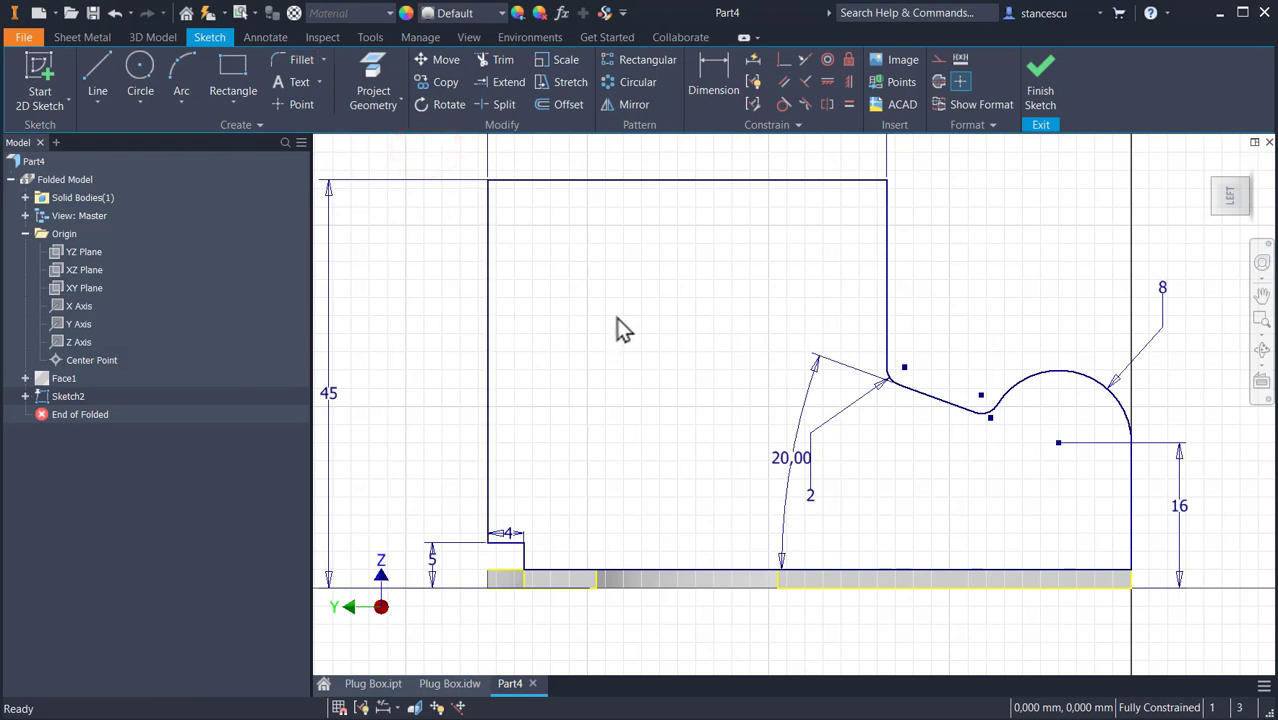
# Draw an 8 mm diameter circle centred on the flange arc's centre point.
pyautogui.click(137, 72)
pyautogui.click(1058, 442)
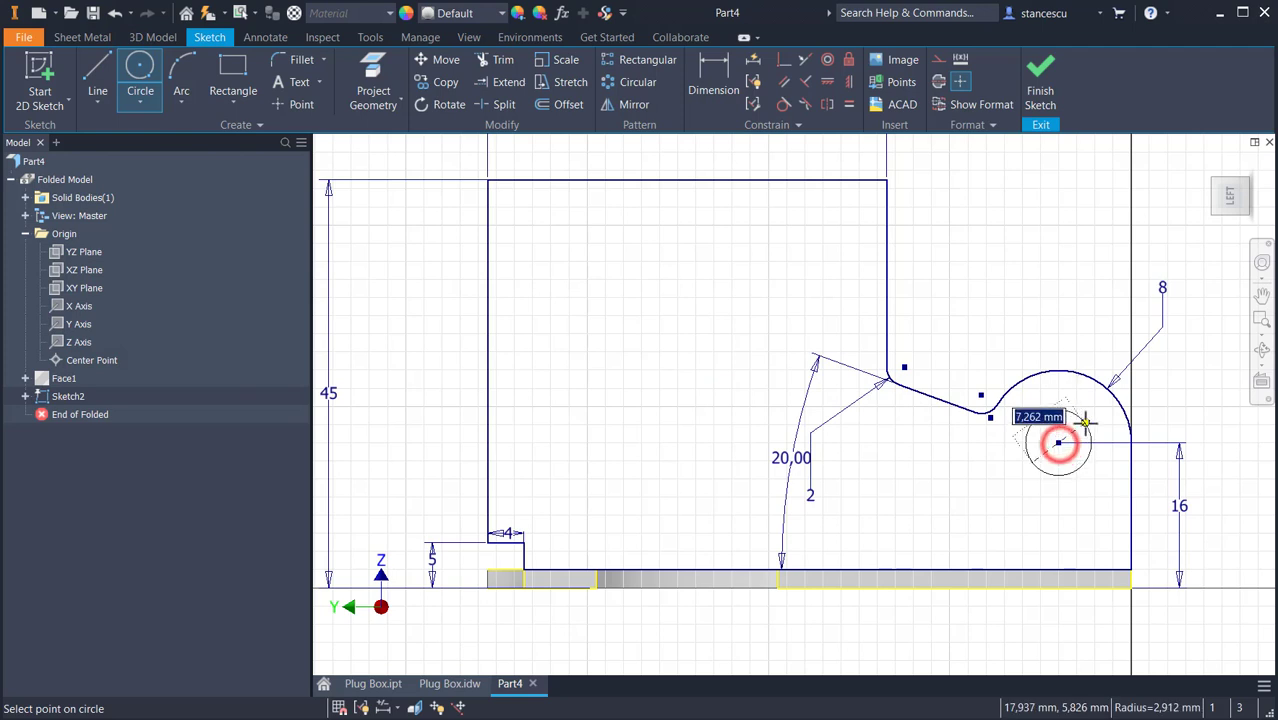
pyautogui.write('8')
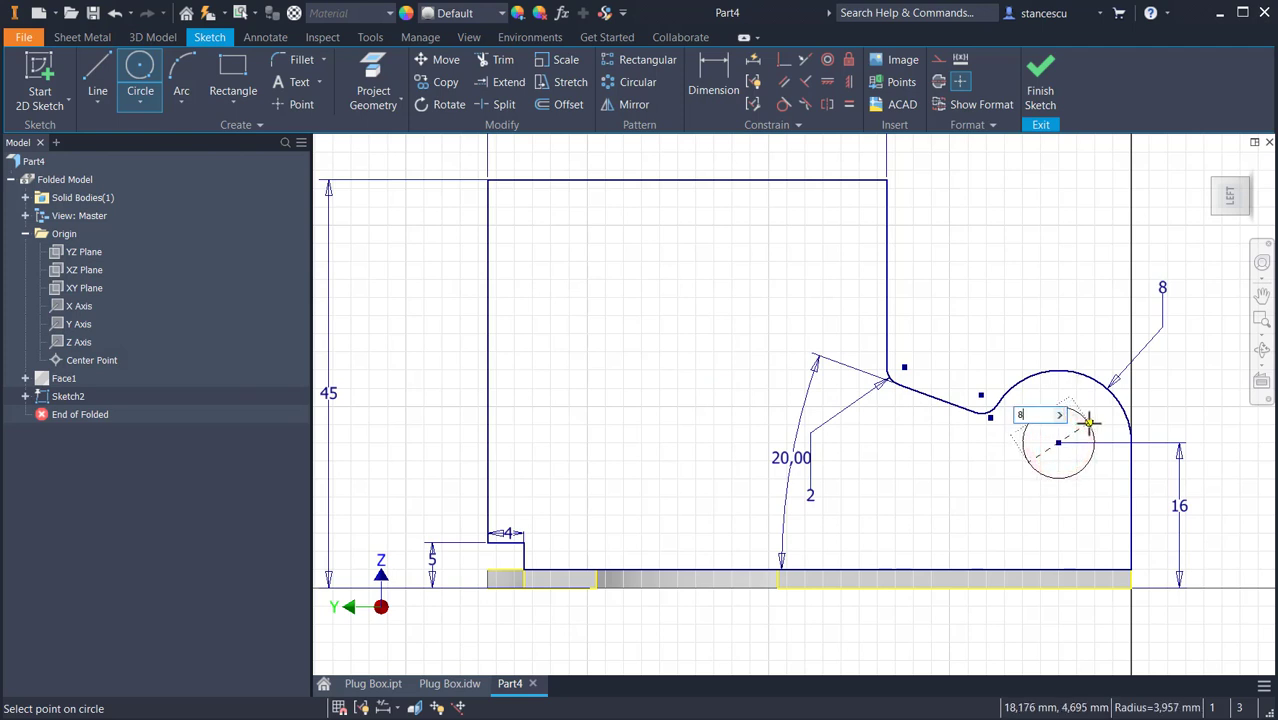
pyautogui.press('Return')
# Draw a 24 mm diameter circle inside the large rectangular area of the flange outline.
pyautogui.click(664, 350)
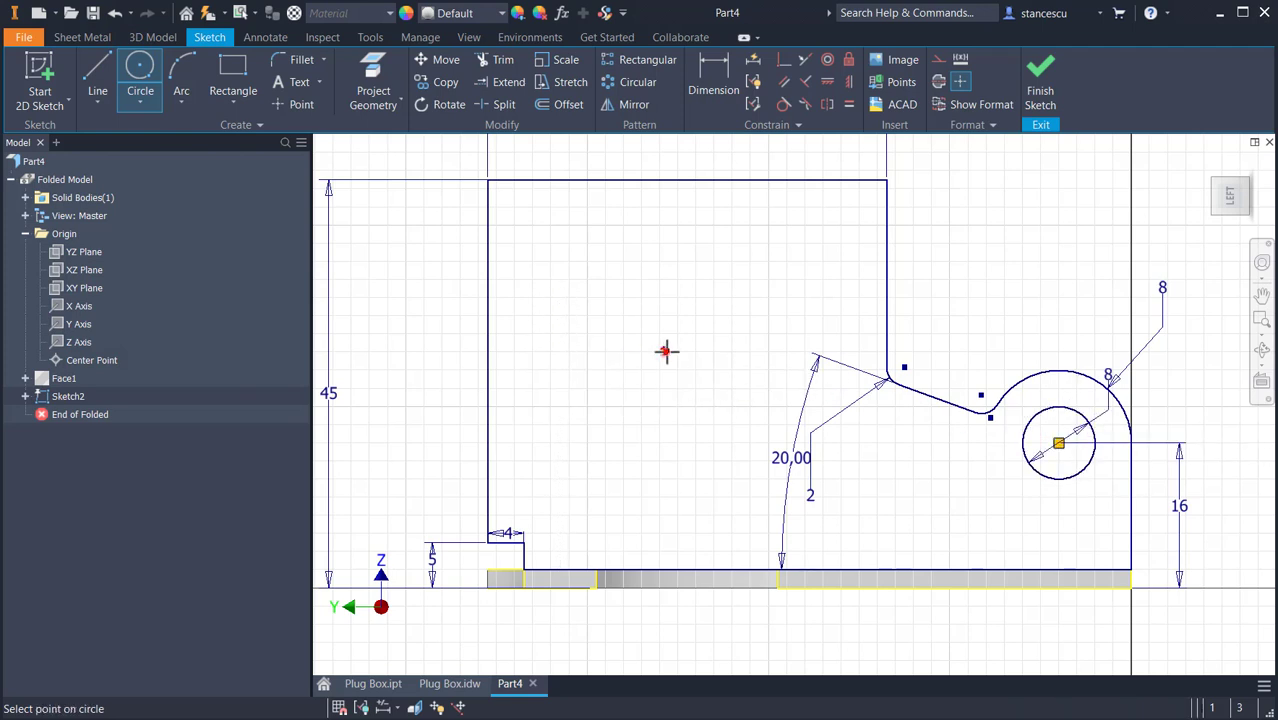
pyautogui.write('24')
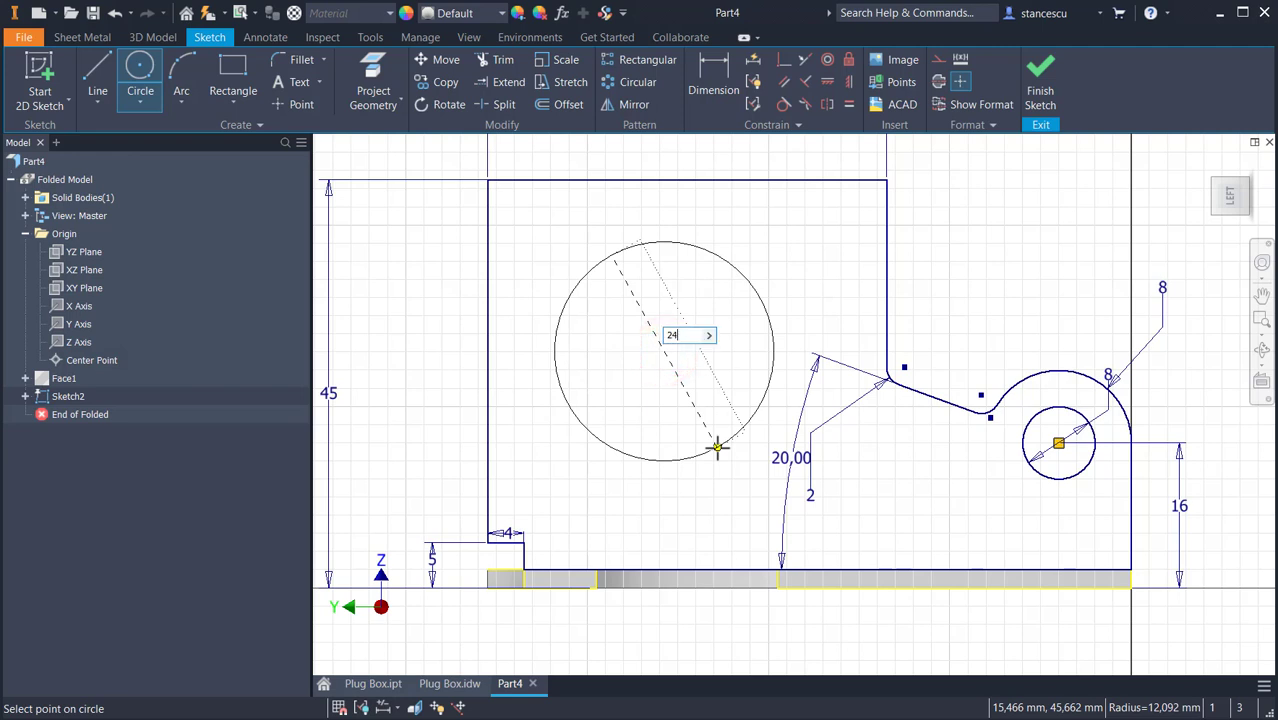
pyautogui.press('Return')
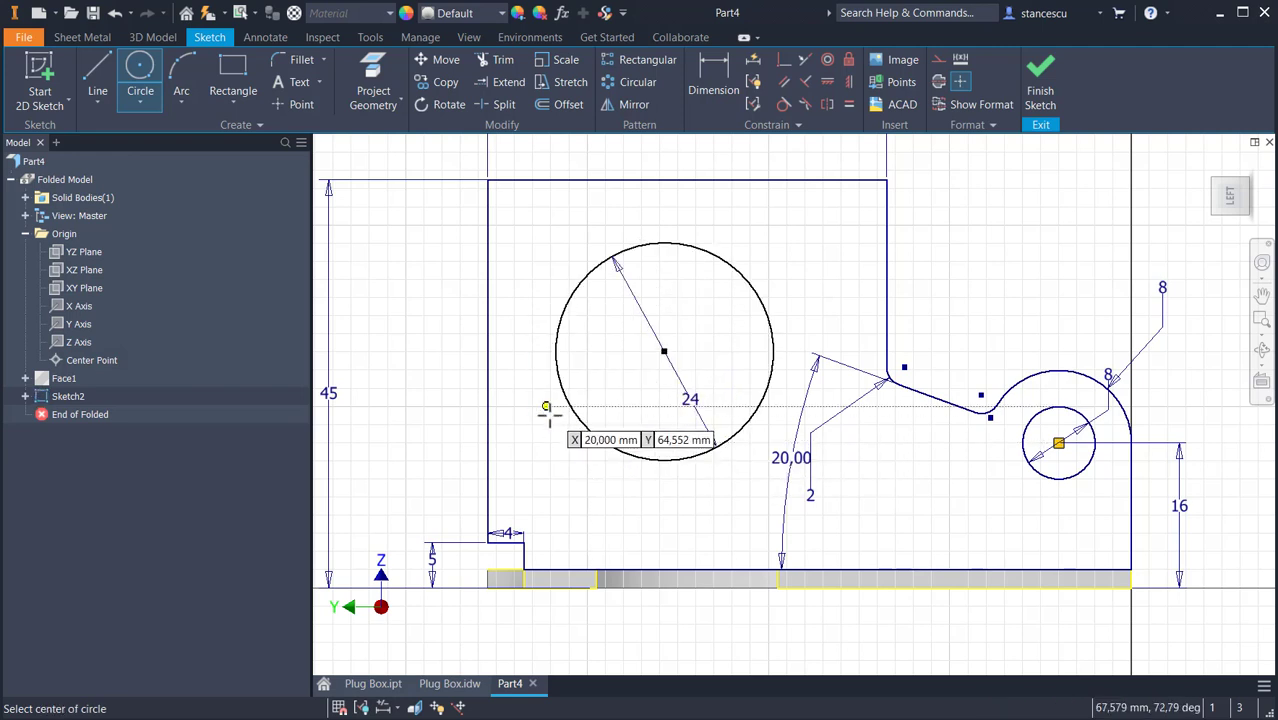
# Set the large circle's centre 24 mm above the plate's lower edge.
pyautogui.click(713, 88)
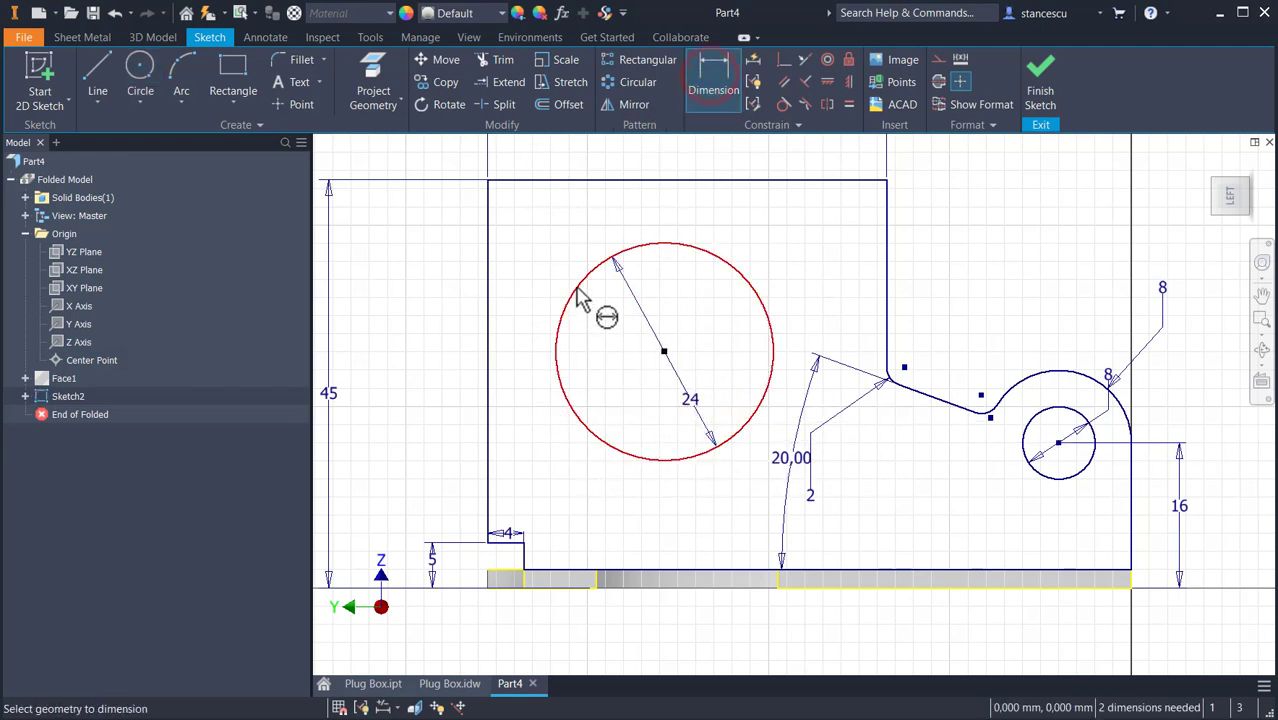
pyautogui.click(575, 286)
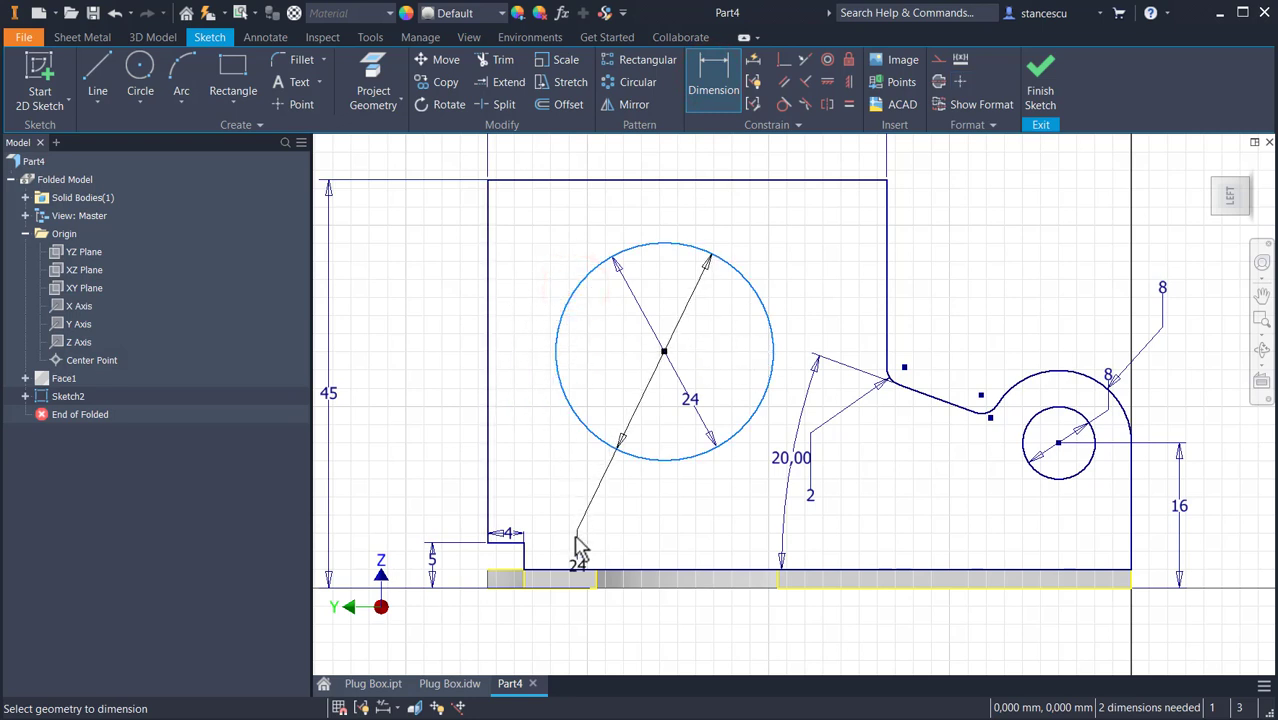
pyautogui.click(505, 587)
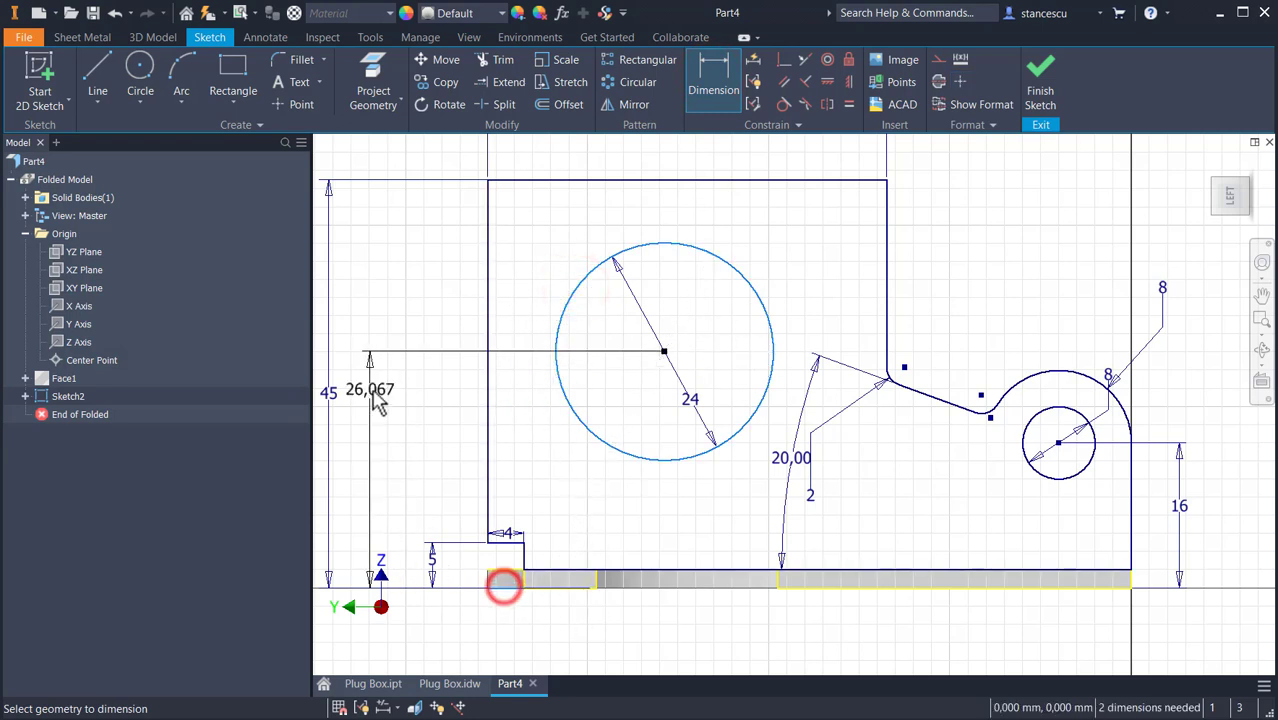
pyautogui.click(391, 437)
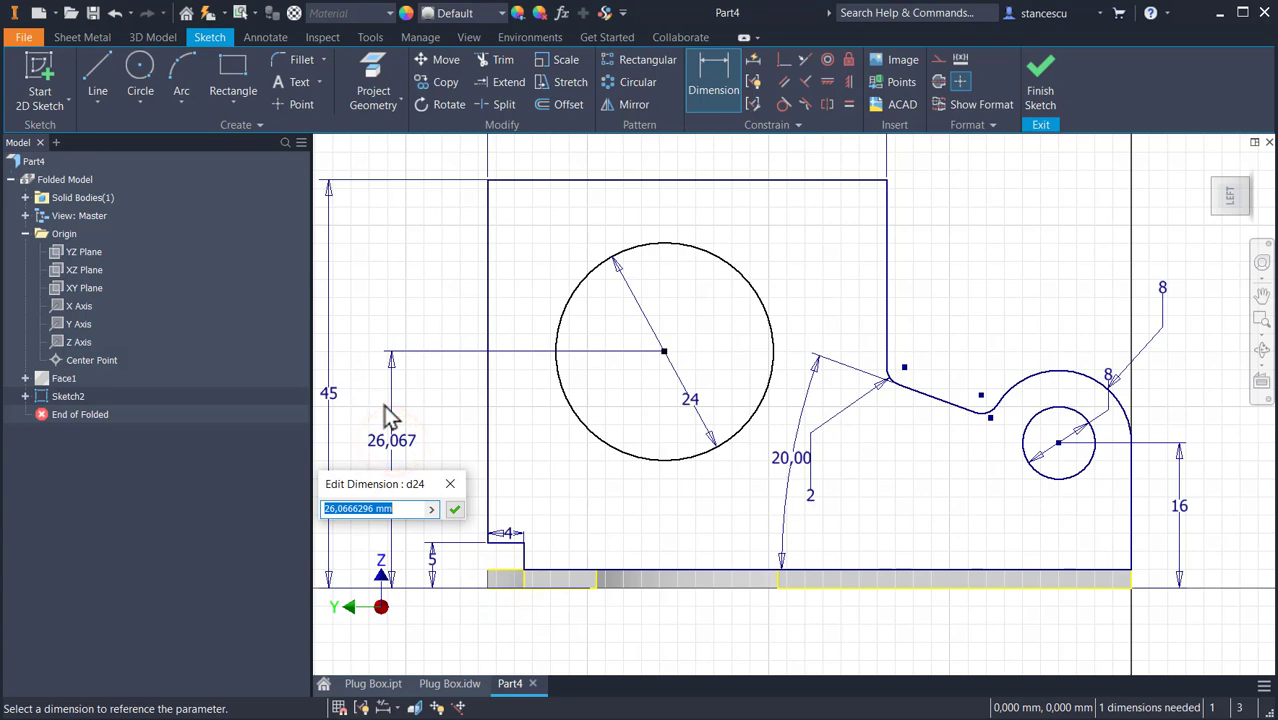
pyautogui.press('Return')
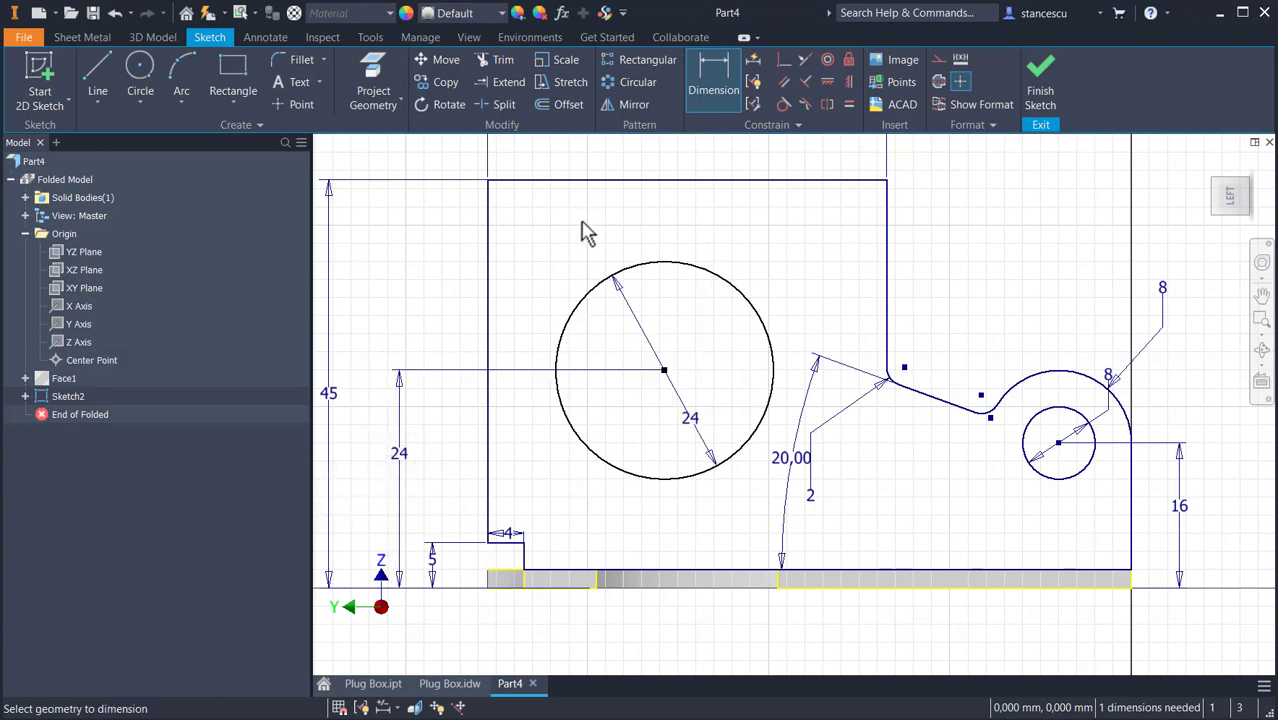
# Rotate the sketch view by 90 degrees so the plate stands vertically, and examine the area around the large circle and notch.
pyautogui.moveTo(664, 298)
pyautogui.mouseDown(button='middle')
pyautogui.moveTo(680, 316)
pyautogui.moveTo(688, 419)
pyautogui.mouseUp(button='middle')
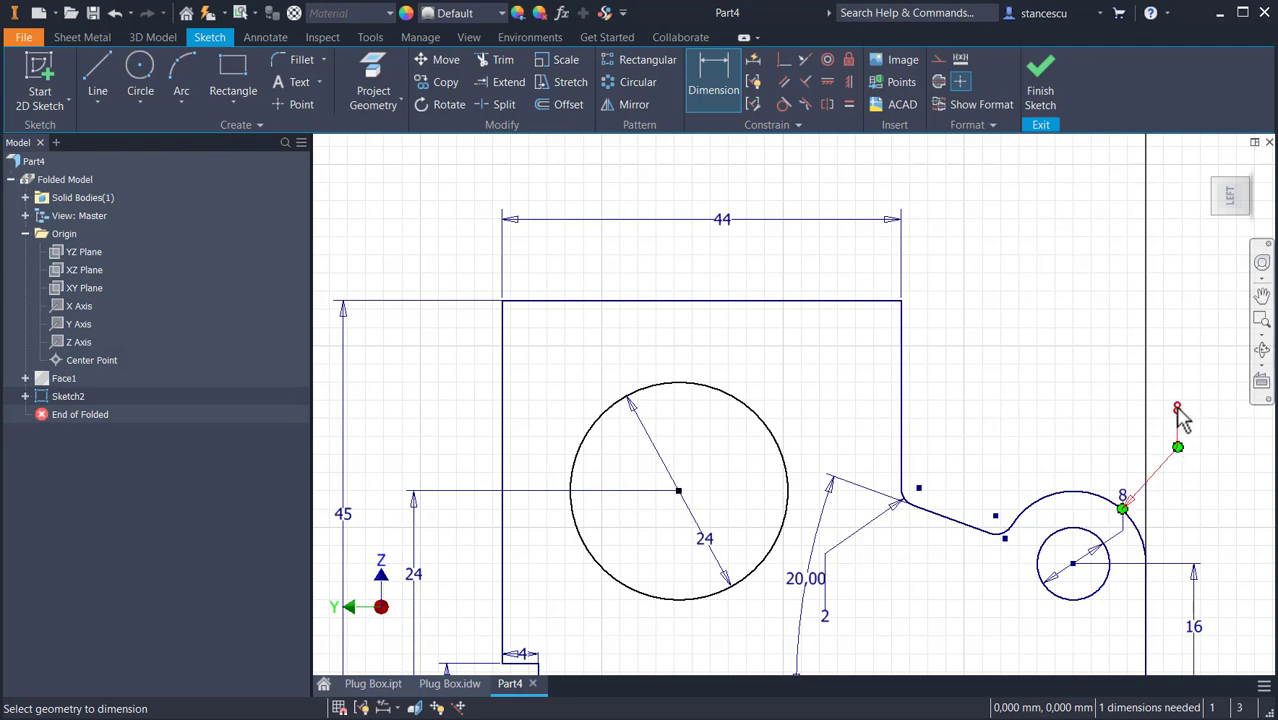
pyautogui.click(1180, 418)
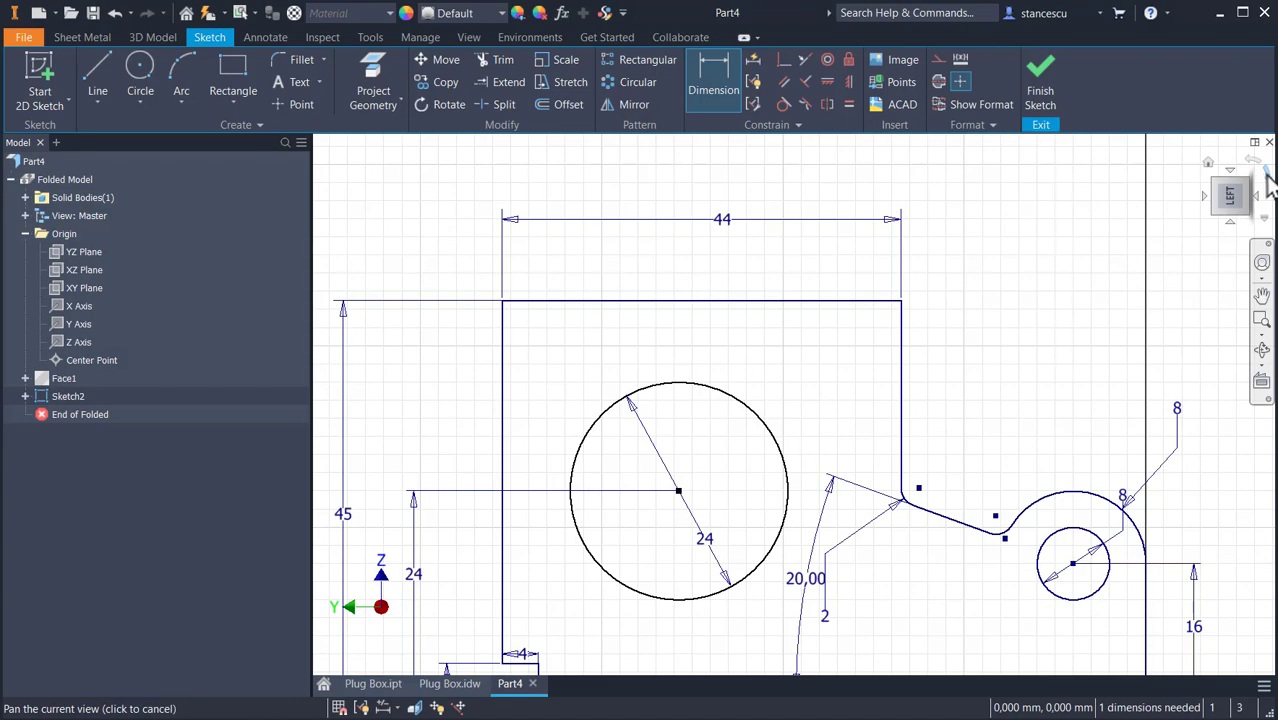
pyautogui.click(1266, 176)
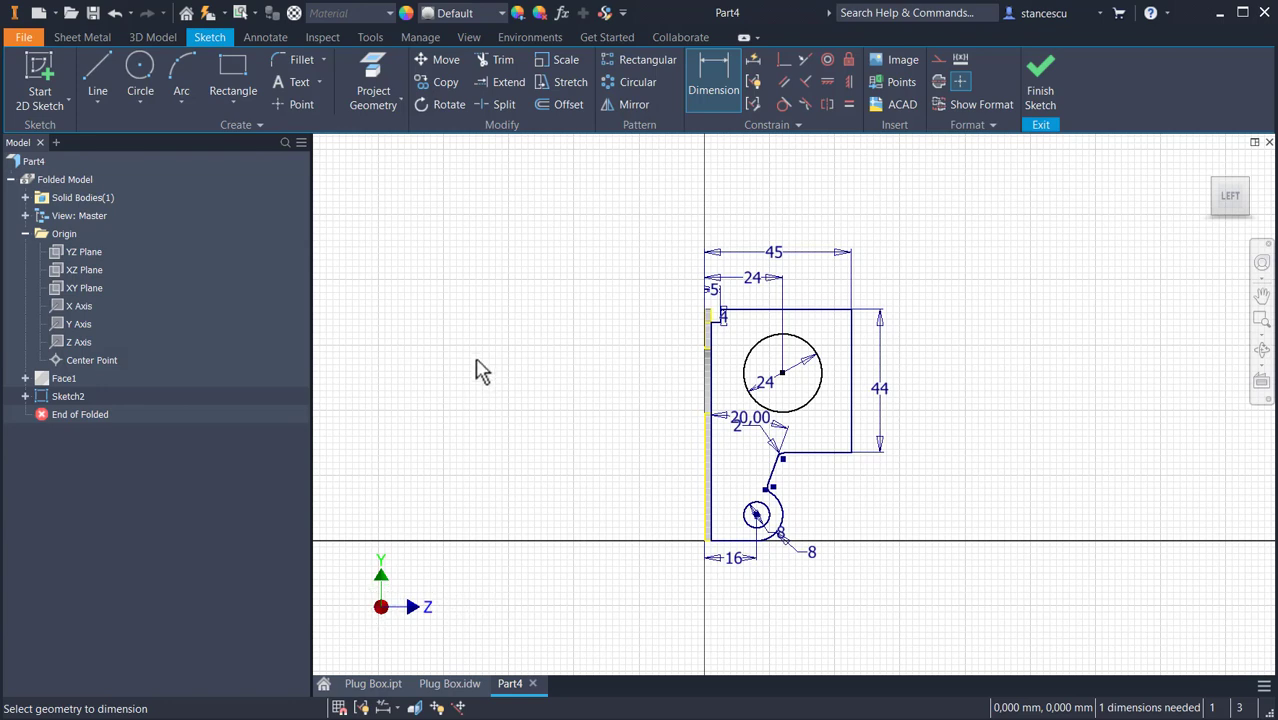
pyautogui.scroll(3, 537, 314)
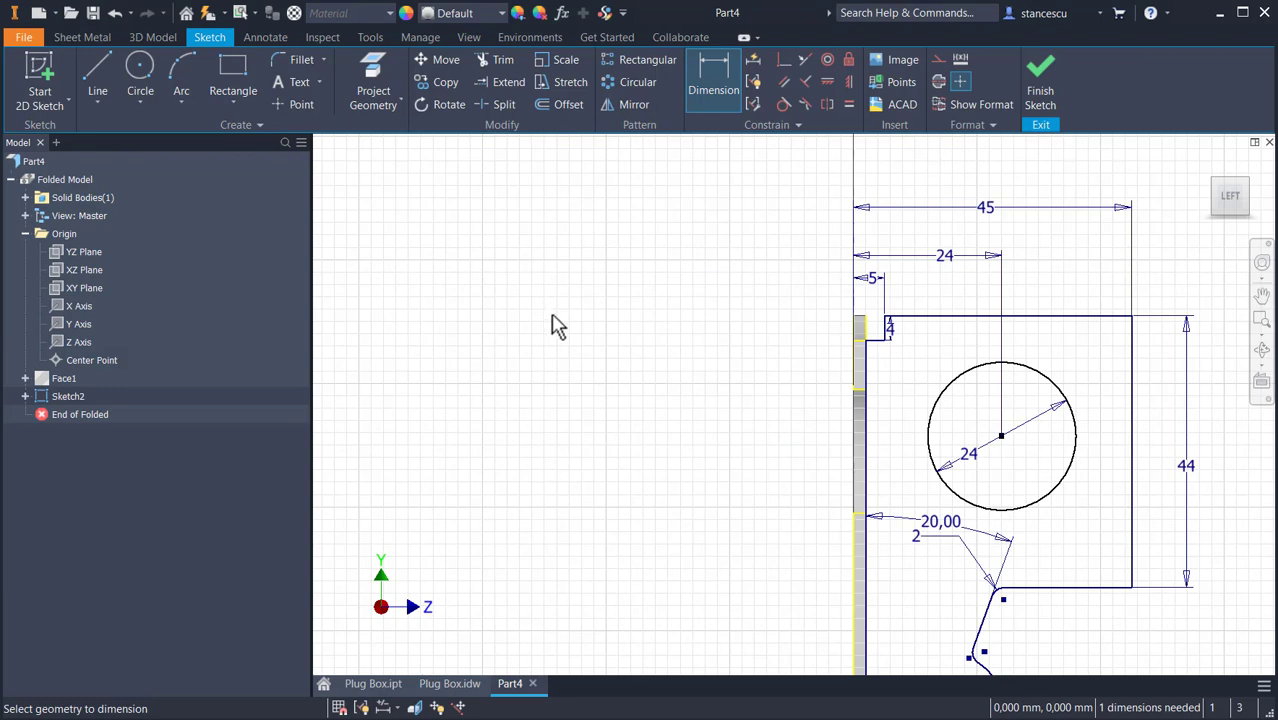
pyautogui.moveTo(557, 326); pyautogui.dragTo(414, 234, button='middle')
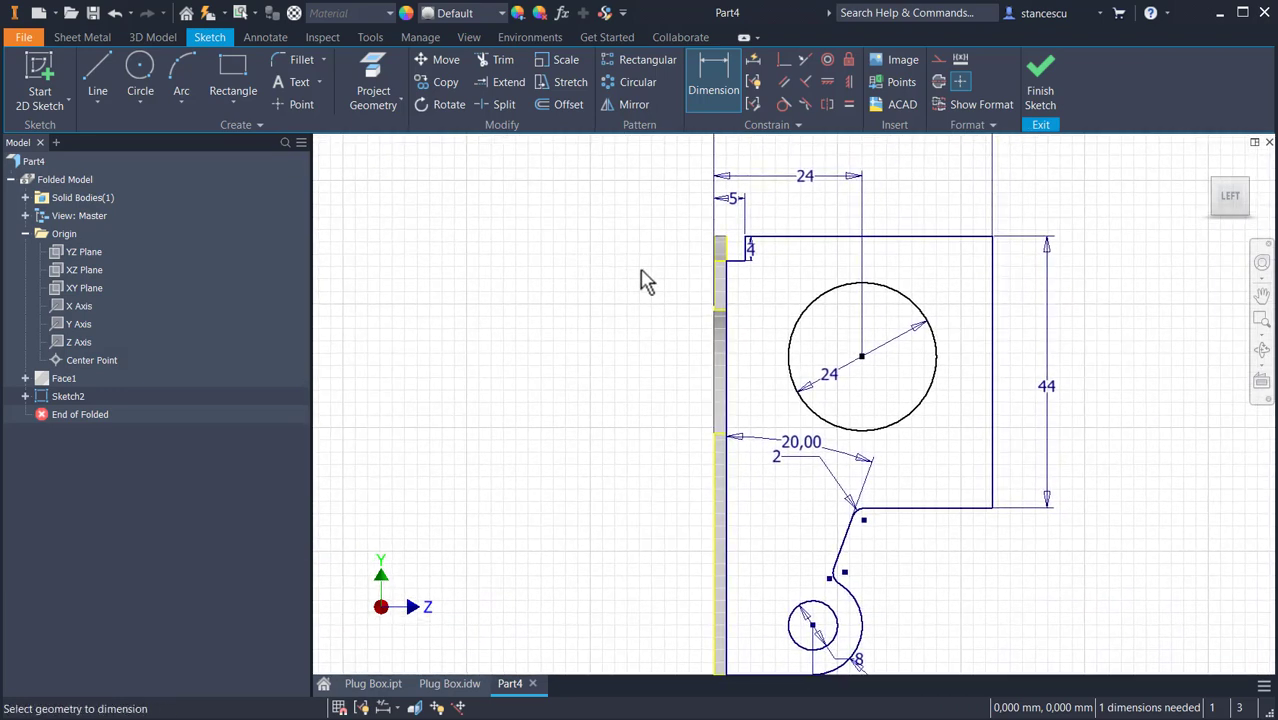
# Align the large circle's centre with the midpoint of the flange's 44 mm outer edge using a Horizontal constraint, and finish the sketch.
pyautogui.click(827, 84)
pyautogui.click(862, 358)
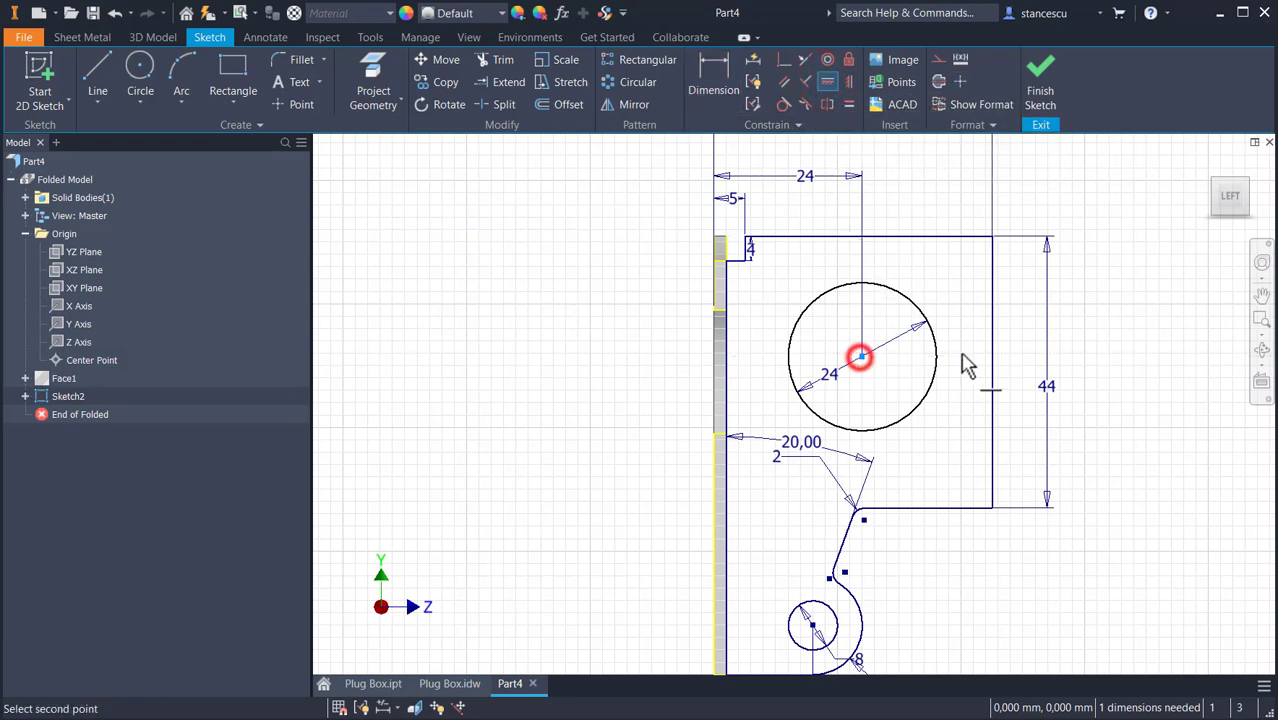
pyautogui.click(989, 370)
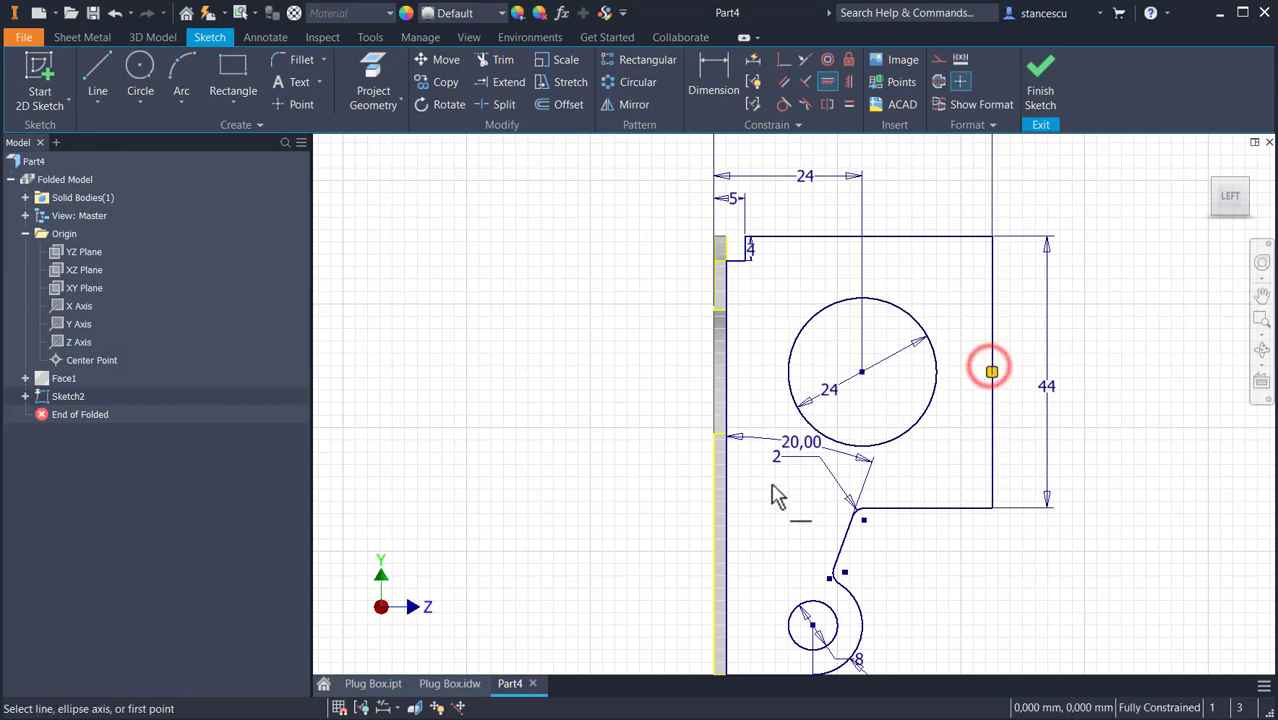
pyautogui.click(1052, 82)
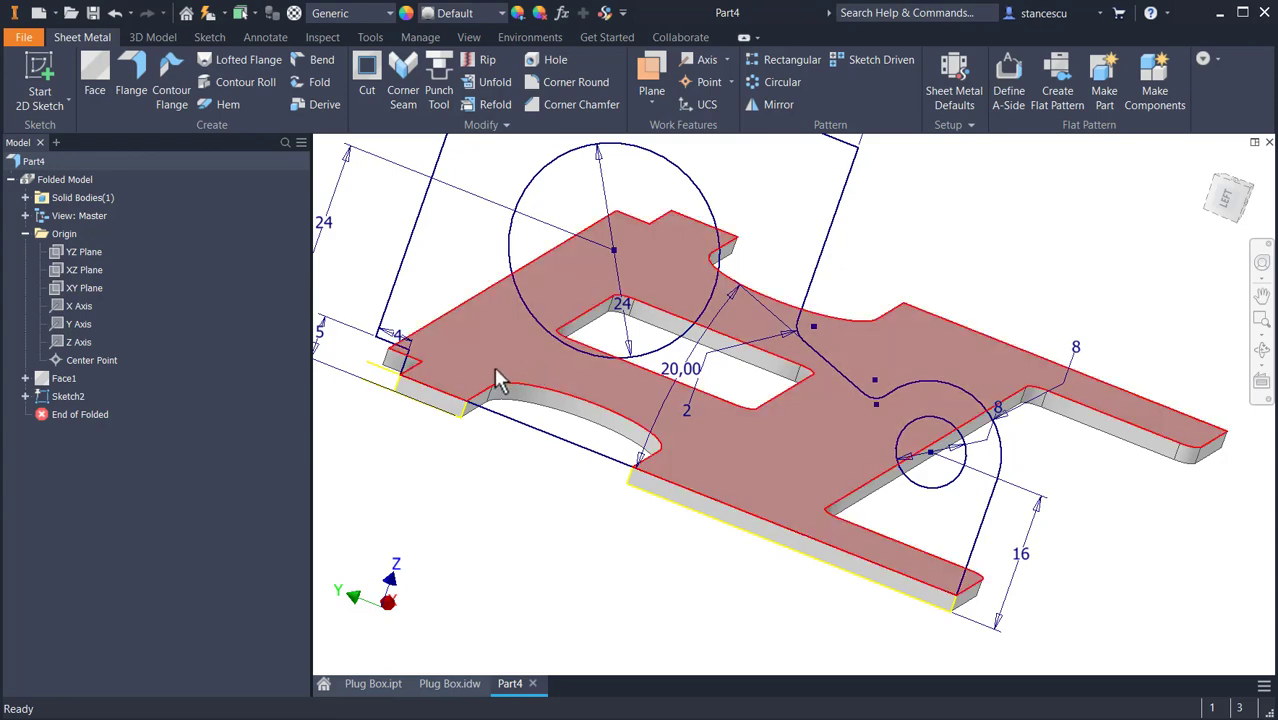
# Create a sheet metal Face from the side flange profile, excluding both circular holes, with the bend set to BendRadius.
pyautogui.click(95, 72)
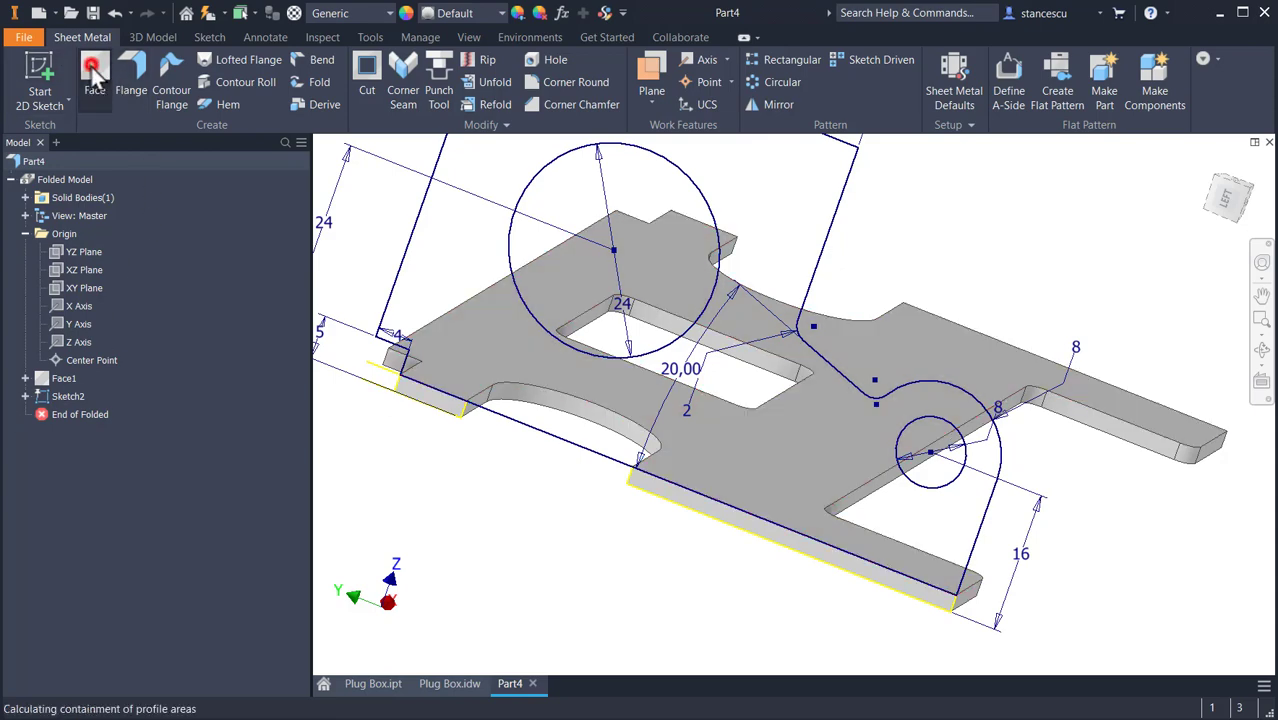
pyautogui.moveTo(755, 620); pyautogui.dragTo(879, 633, button='middle')
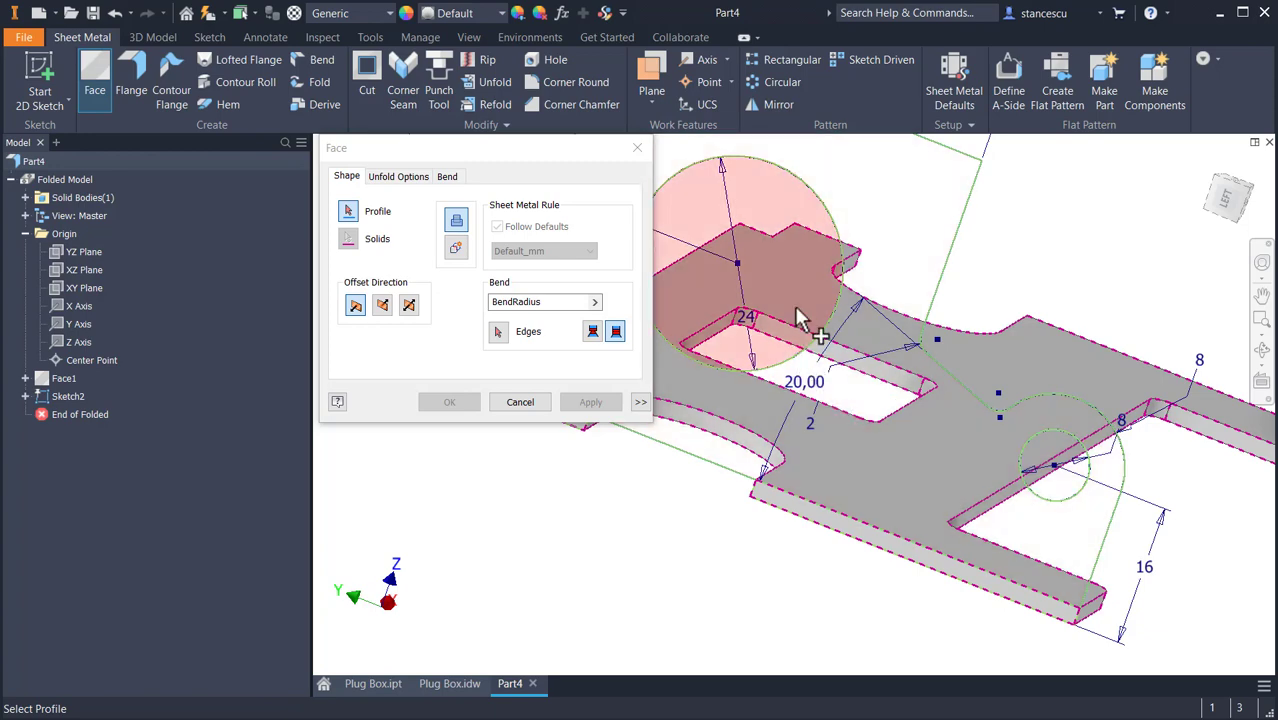
pyautogui.click(865, 476)
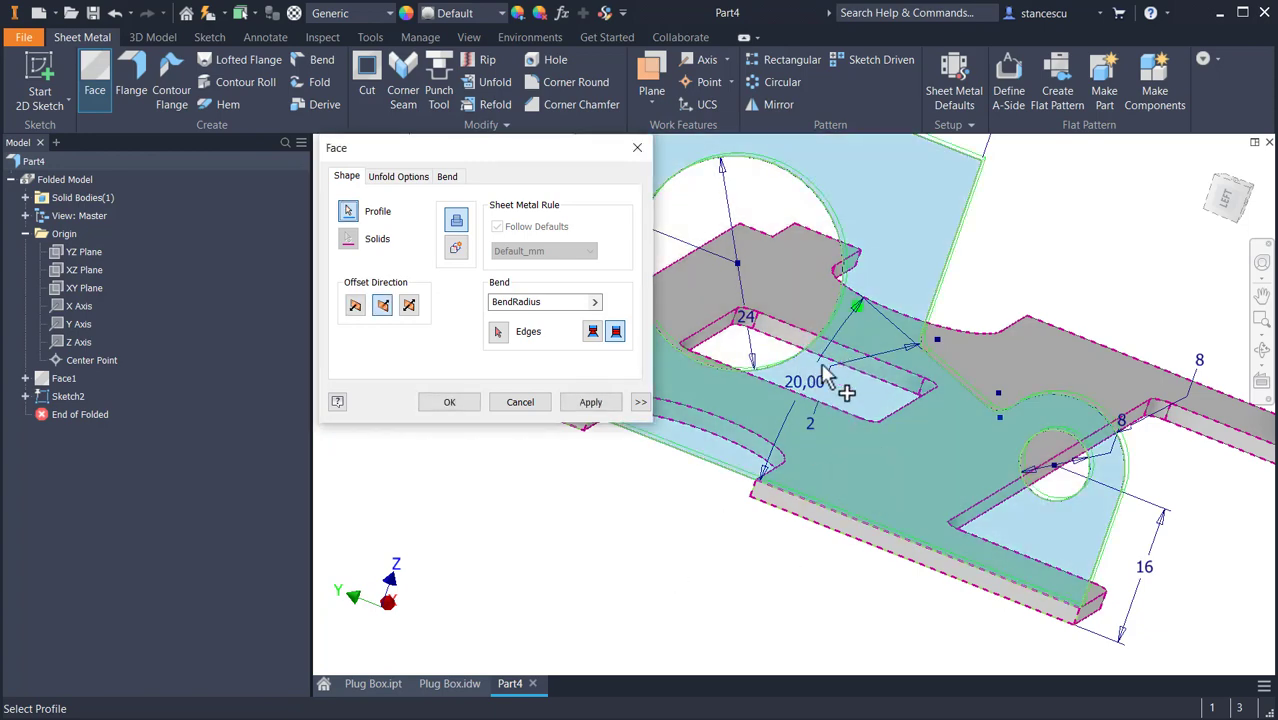
pyautogui.keyDown('shift'); pyautogui.moveTo(650, 602); pyautogui.dragTo(629, 603, button='middle'); pyautogui.keyUp('shift')
pyautogui.scroll(1, 735, 332)
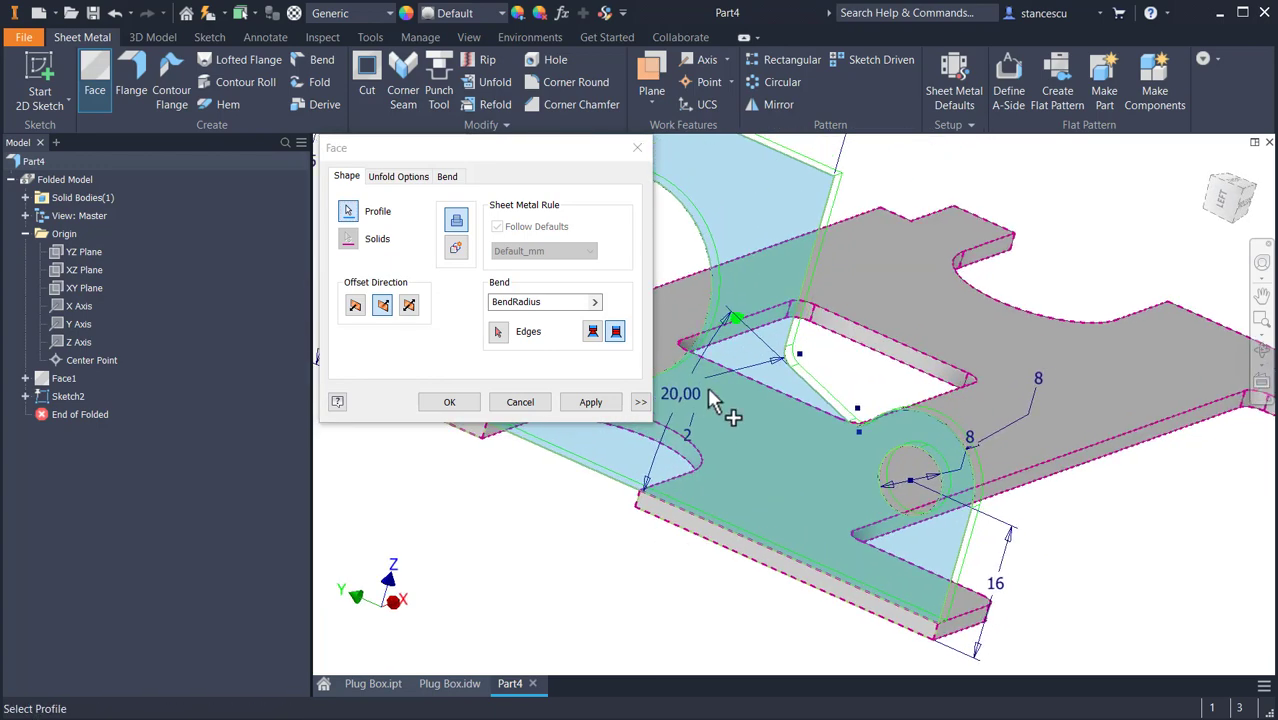
pyautogui.scroll(2, 745, 337)
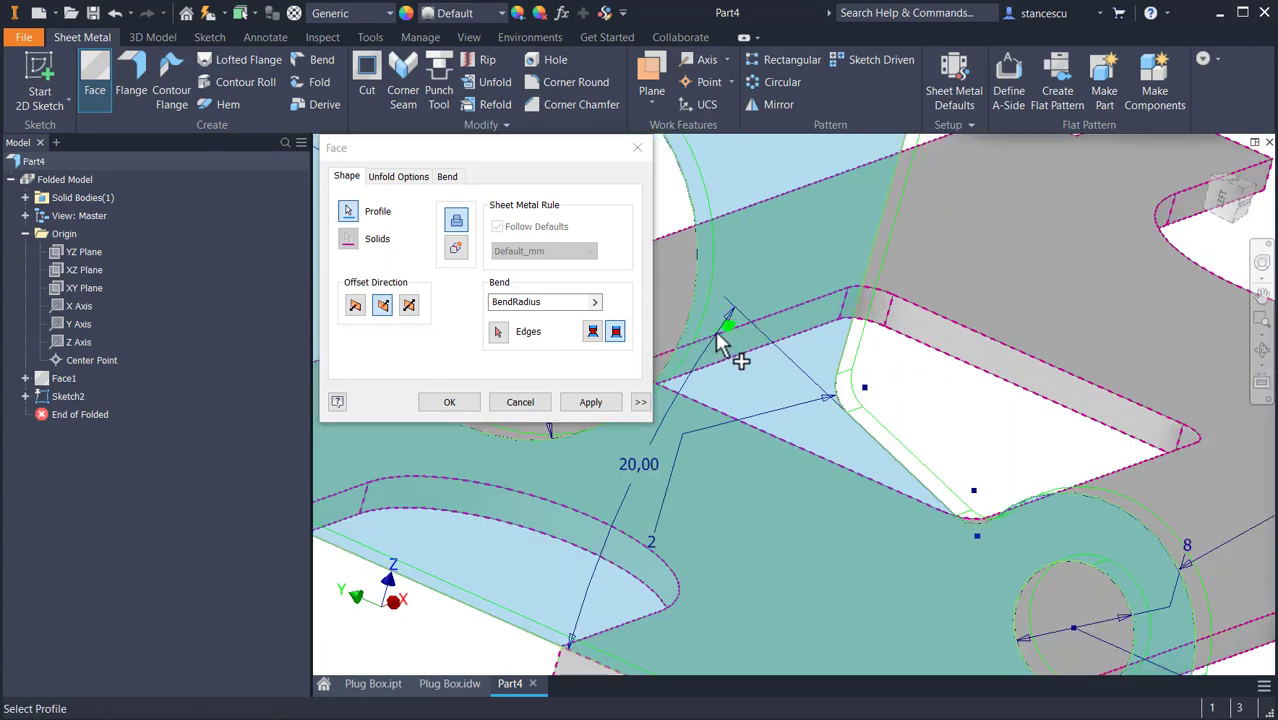
pyautogui.click(445, 404)
pyautogui.scroll(-3, 605, 448)
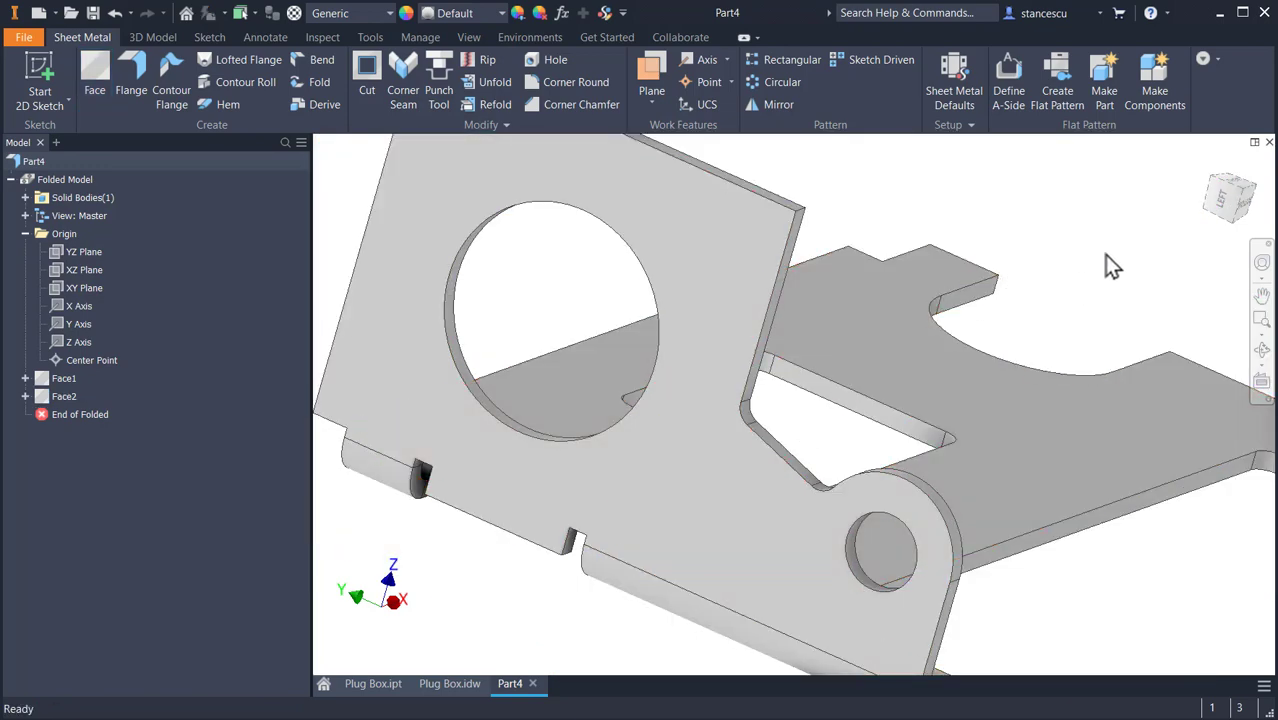
# Orient the part in an isometric view, set that view as home, and return the model to the home view.
pyautogui.press('F6')
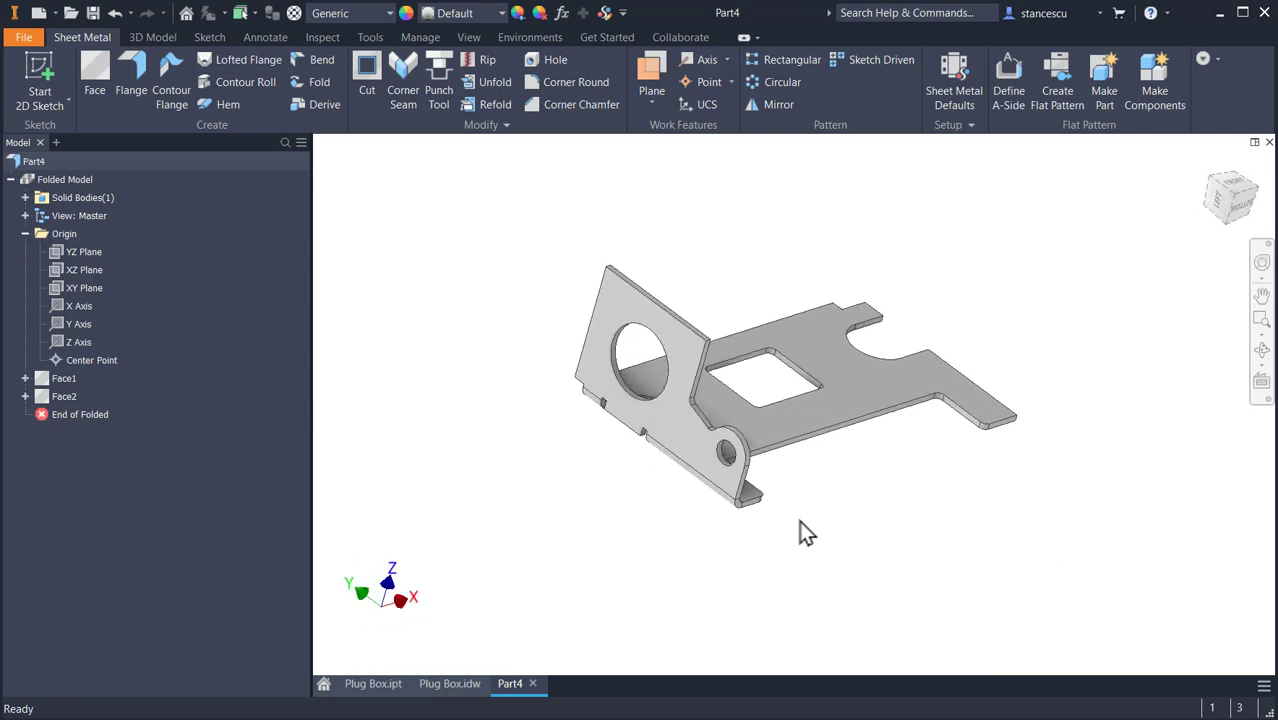
pyautogui.click(1240, 198)
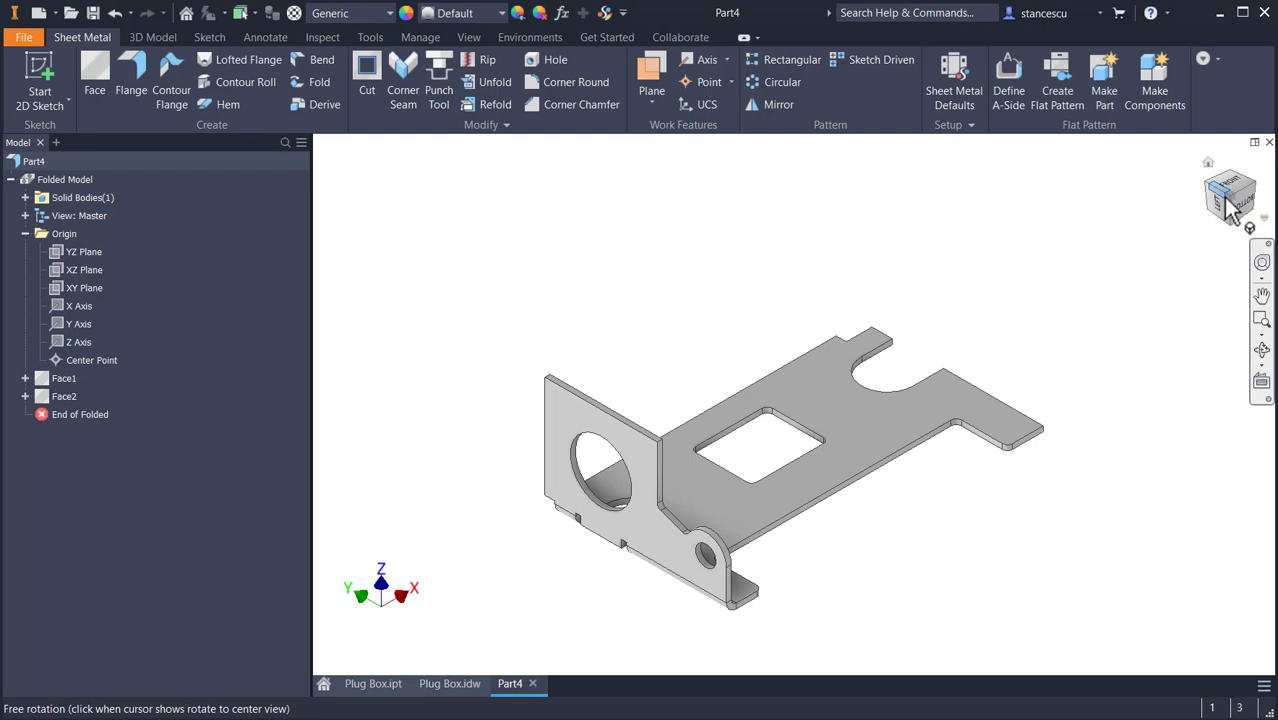
pyautogui.rightClick(1230, 203)
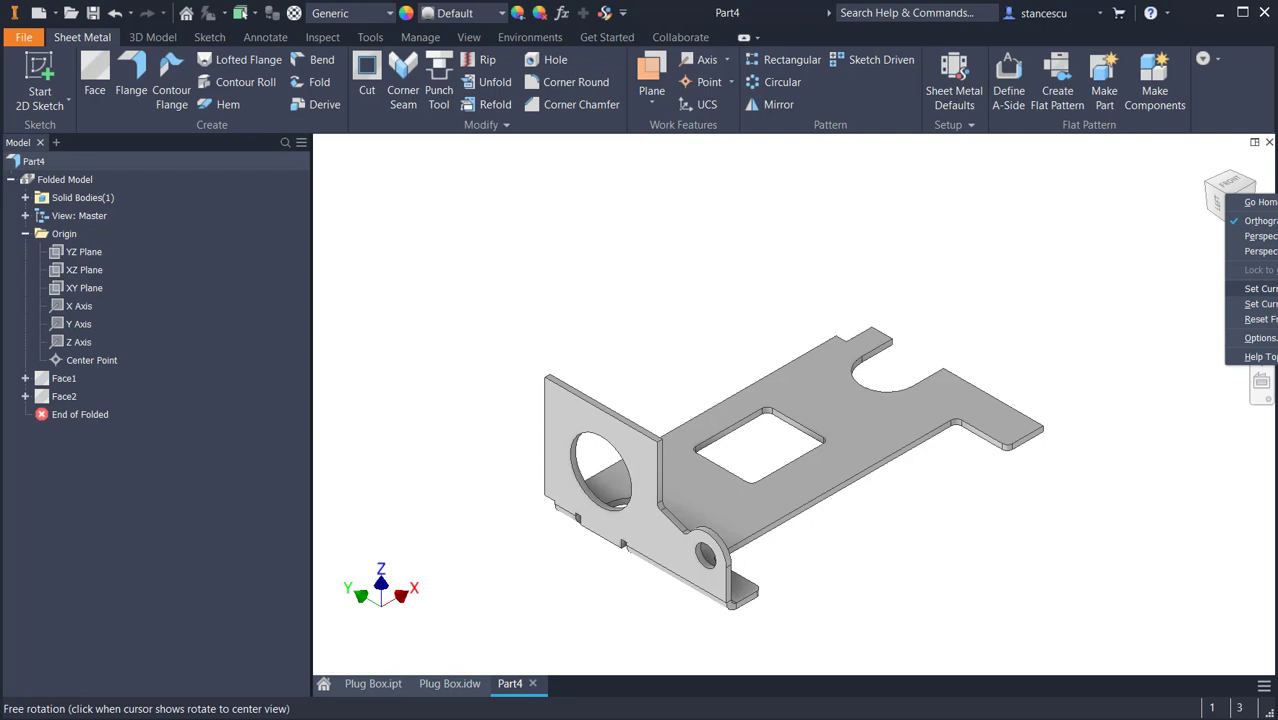
pyautogui.click(1260, 303)
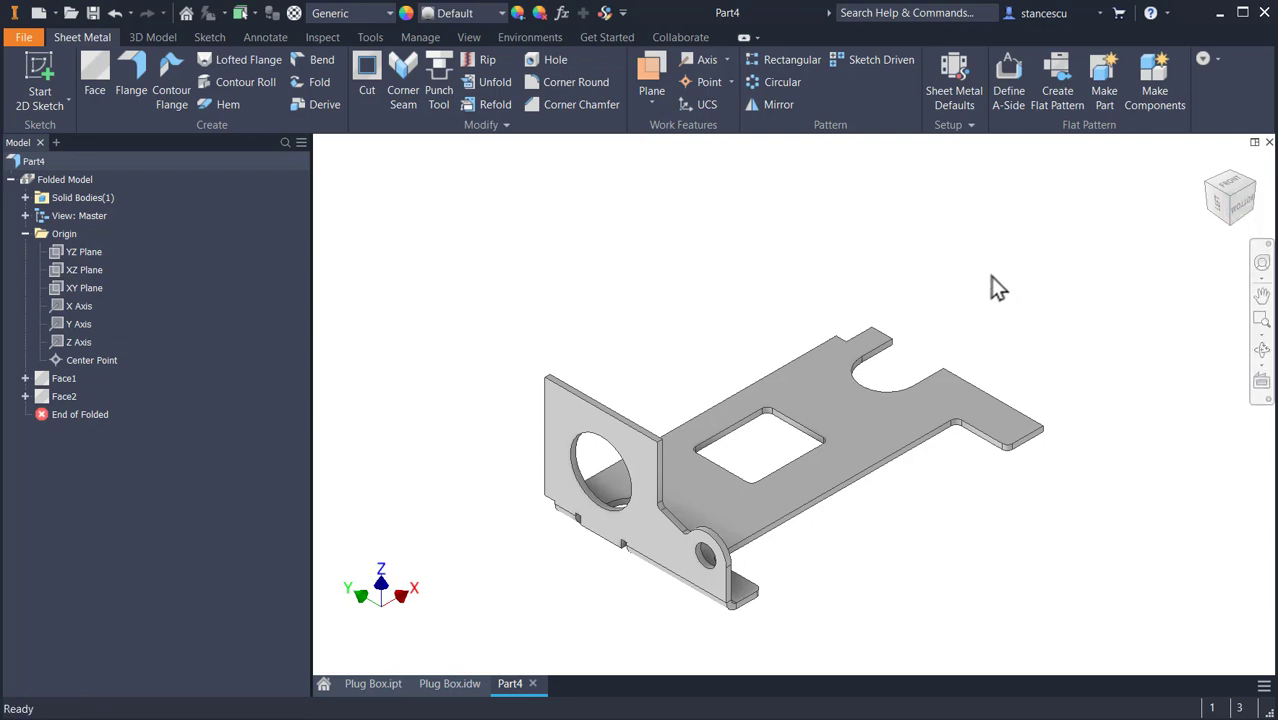
pyautogui.press('F5')
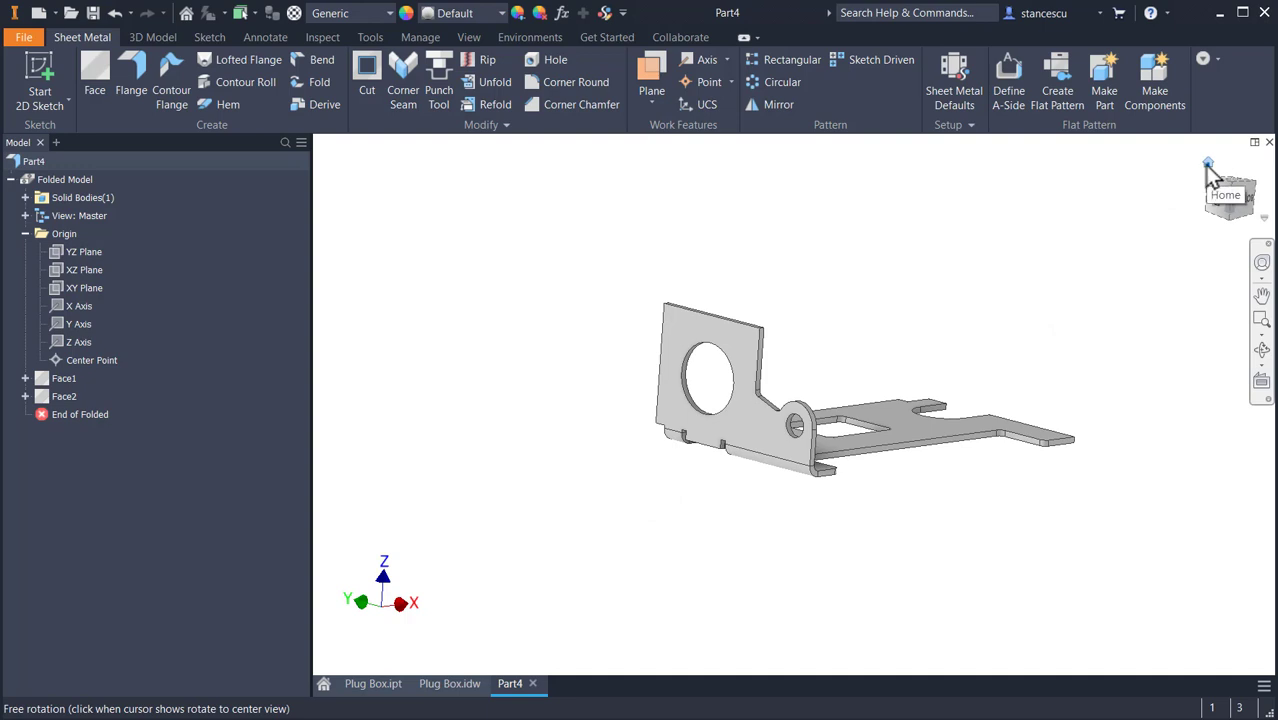
pyautogui.click(1207, 166)
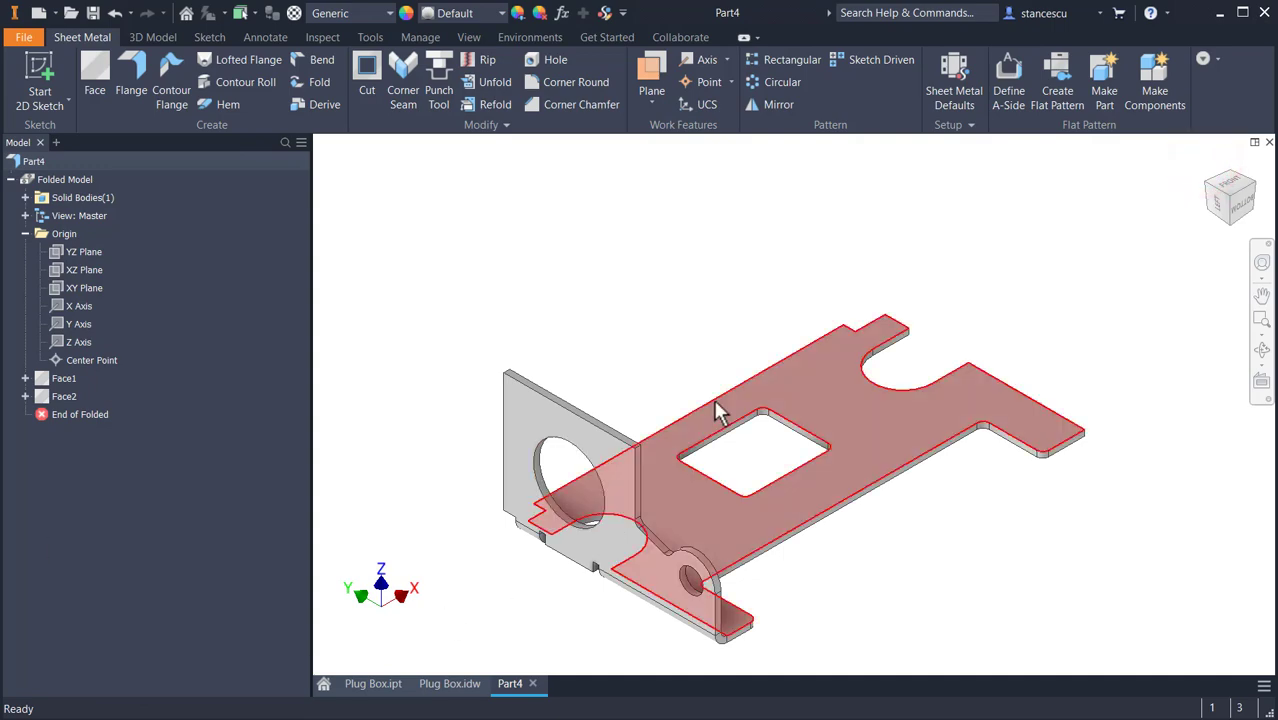
# Check the lower tab's dimensions in the Plug Box.idw drawing, and start a new sketch on the outer face of Part4's side flange.
pyautogui.click(452, 683)
pyautogui.scroll(-3, 927, 402)
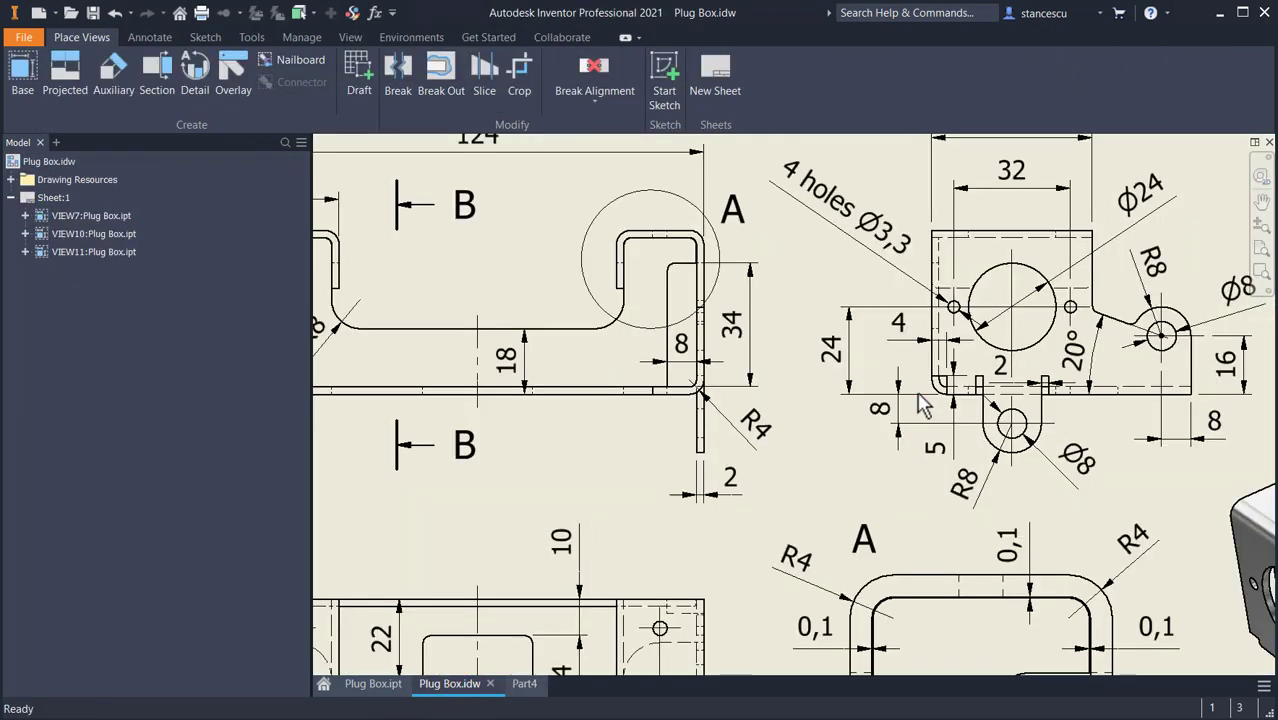
pyautogui.scroll(3, 965, 445)
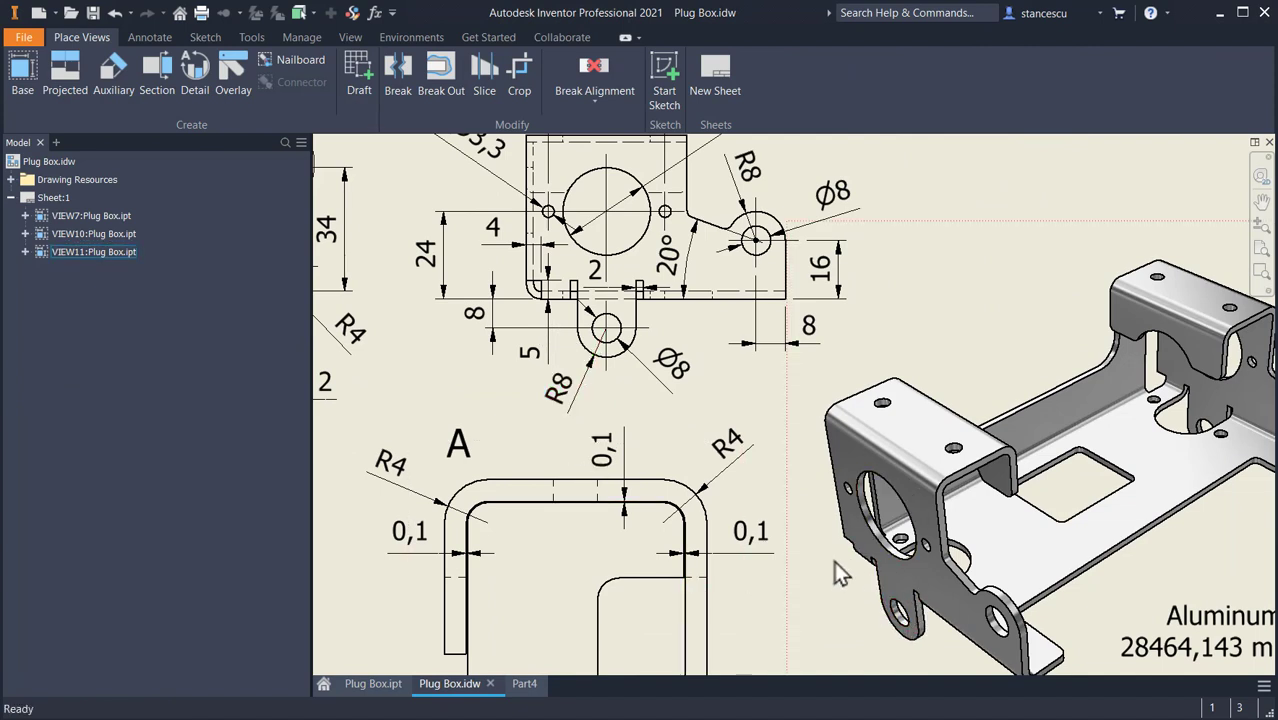
pyautogui.click(493, 330)
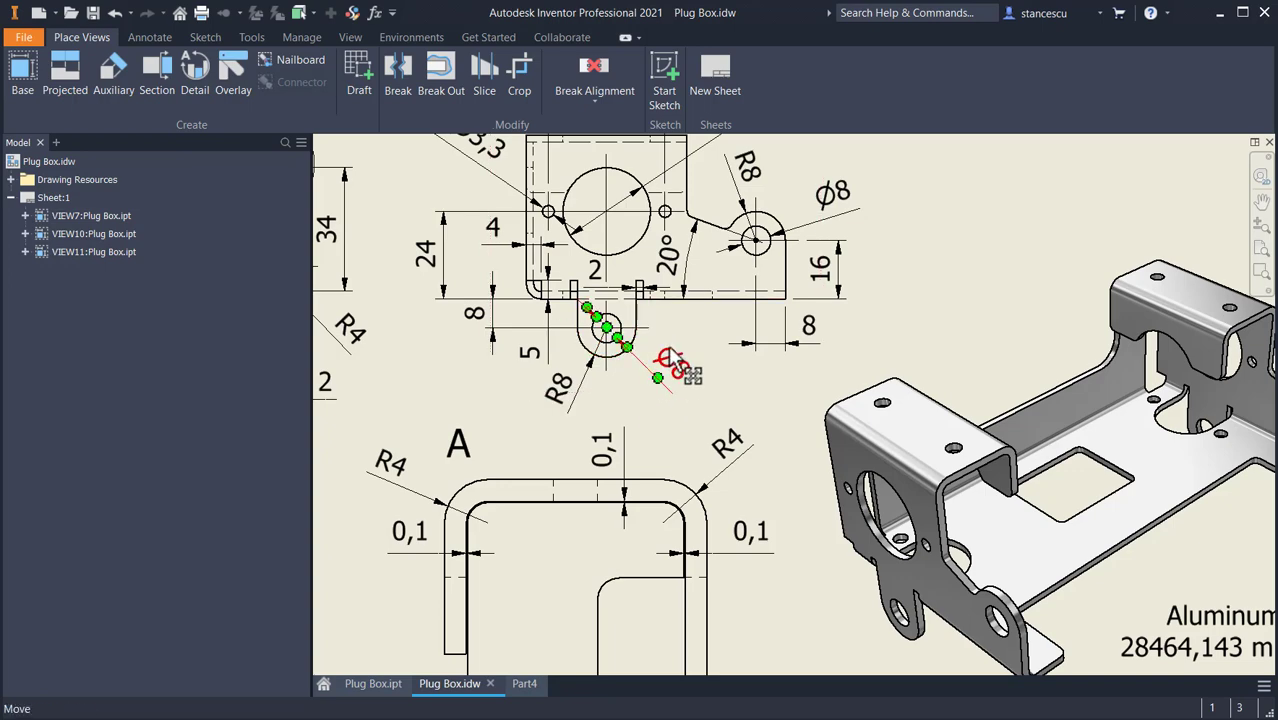
pyautogui.click(526, 684)
pyautogui.click(580, 542)
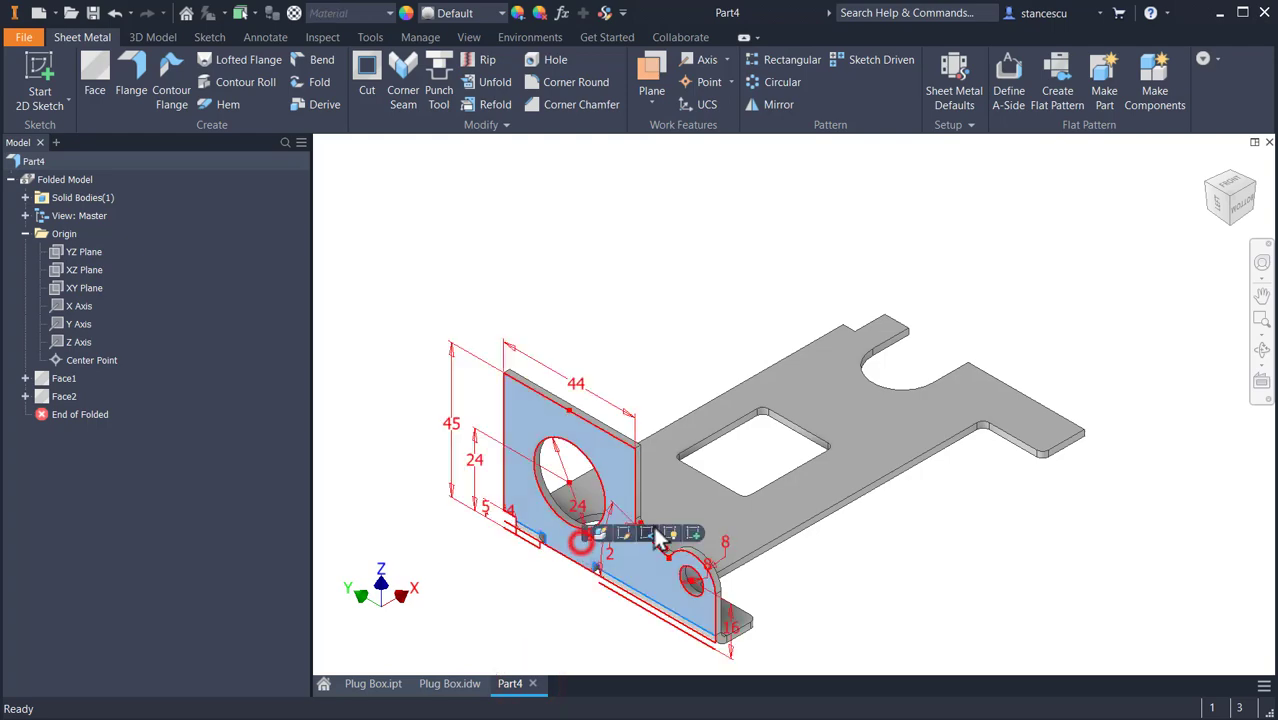
pyautogui.click(693, 533)
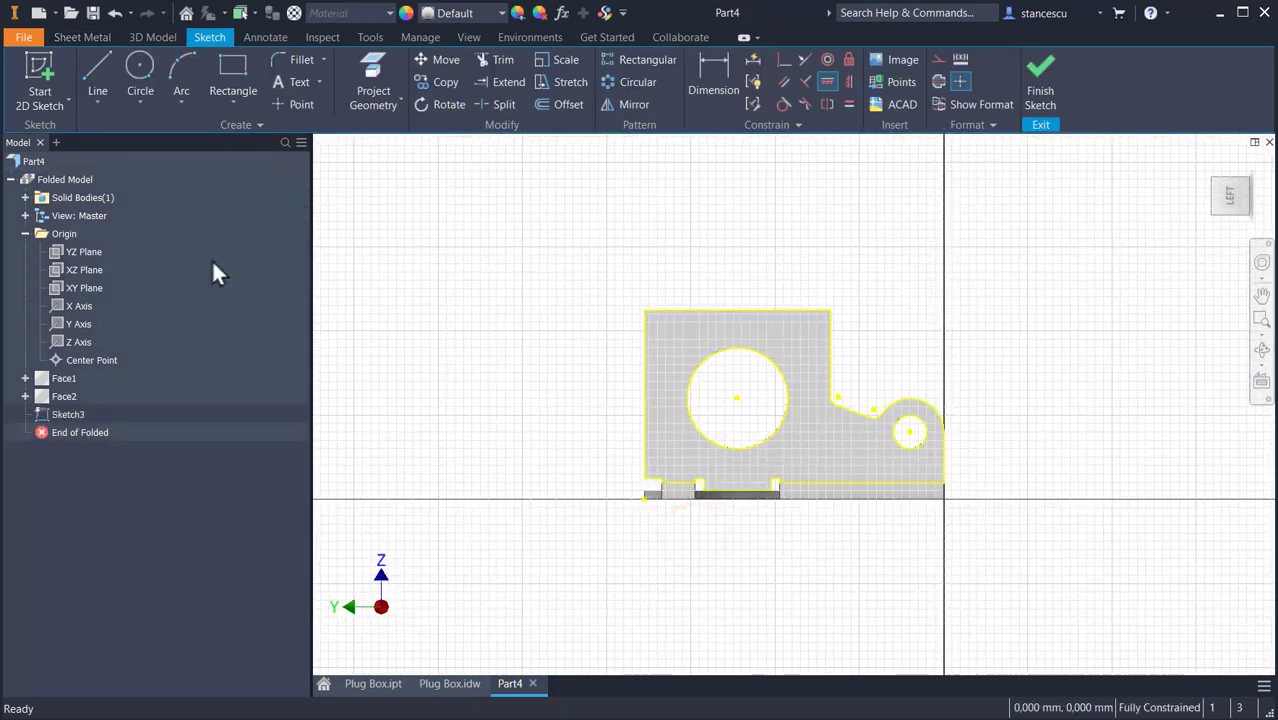
# Draw a U-shaped tab outline below the flange between the two relief notches, its tangent arc centred about 13 mm below the plate's lower edge.
pyautogui.click(88, 80)
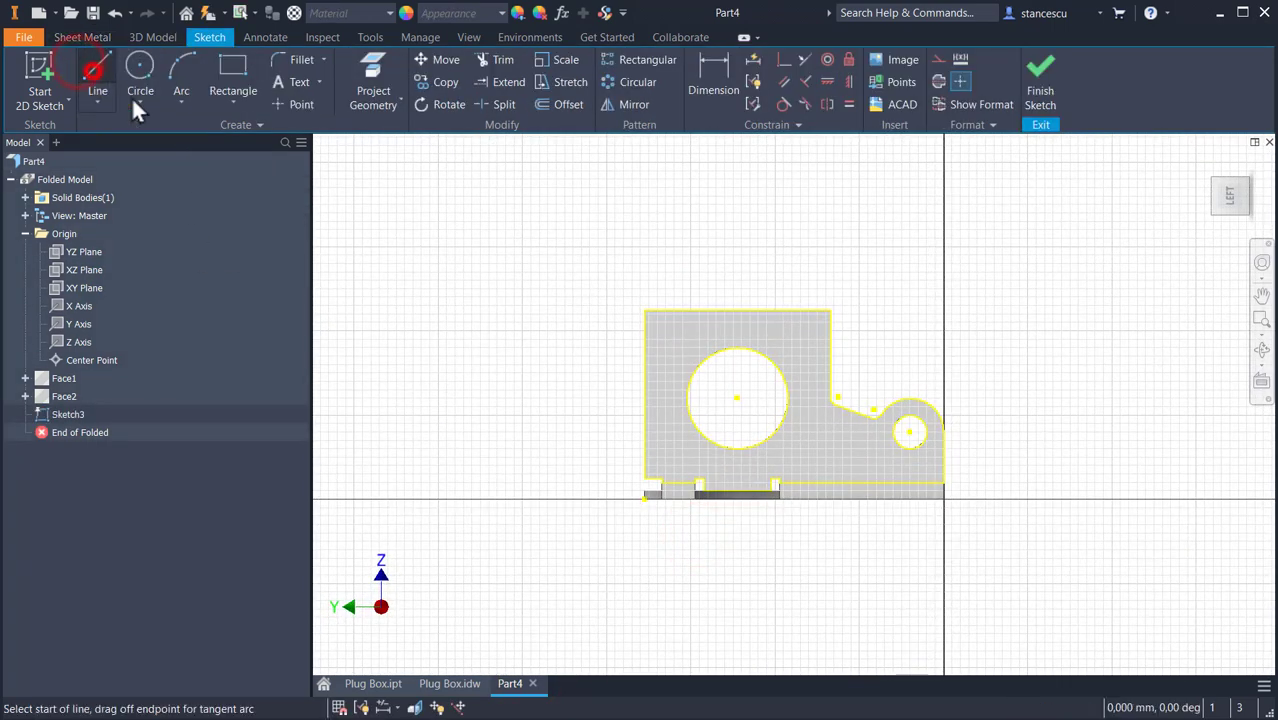
pyautogui.click(703, 490)
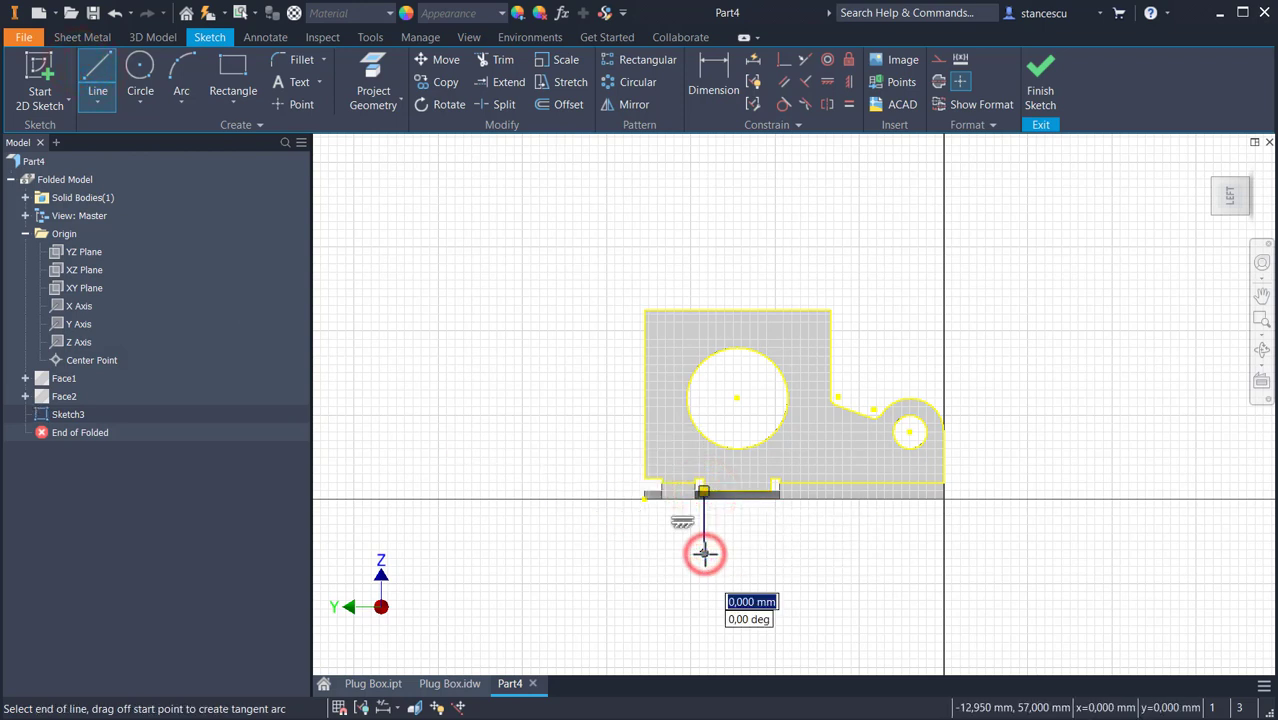
pyautogui.moveTo(703, 553)
pyautogui.mouseDown()
pyautogui.moveTo(770, 586)
pyautogui.moveTo(770, 552)
pyautogui.mouseUp()
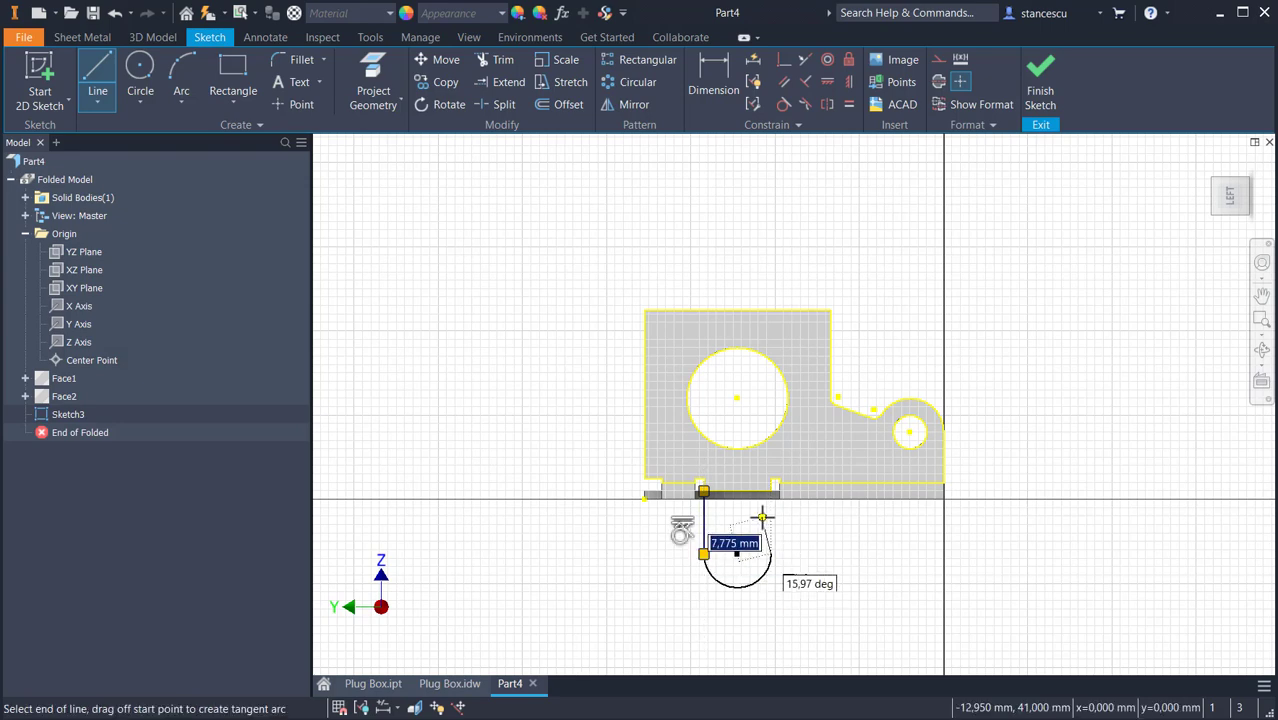
pyautogui.click(771, 490)
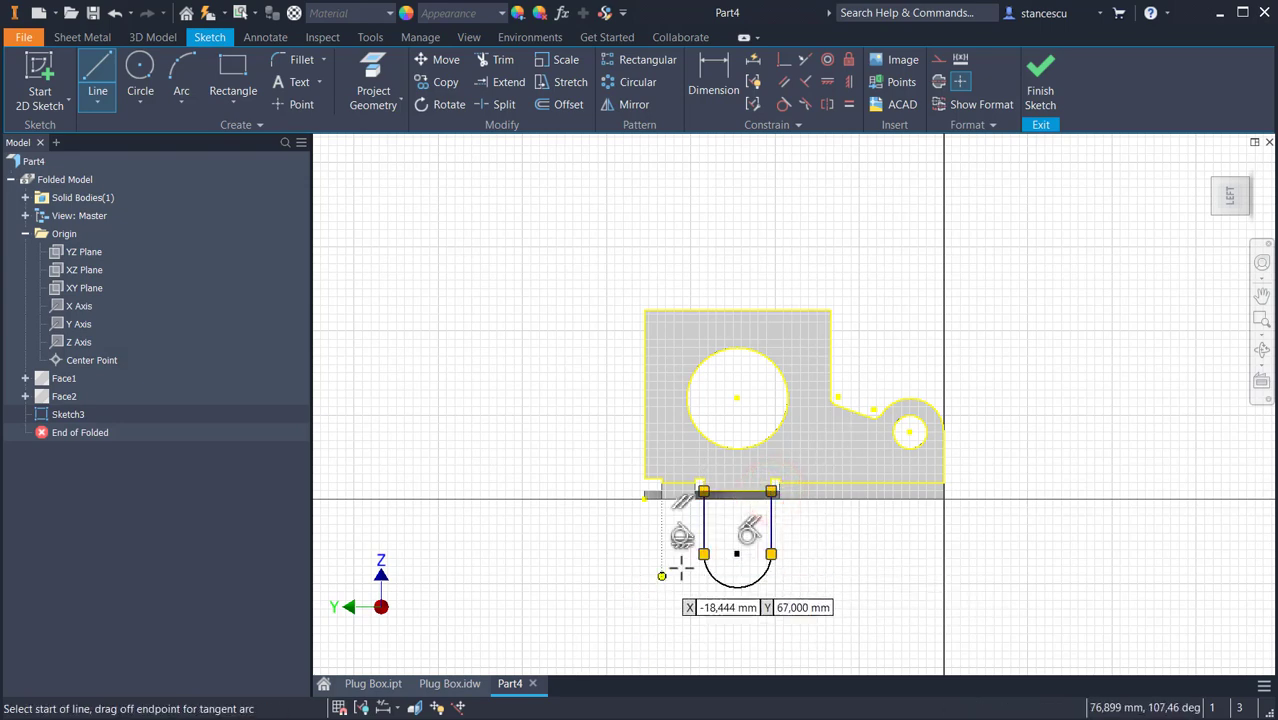
# Dimension the tab arc's centre 8 mm below the plate's lower edge.
pyautogui.scroll(-2, 679, 548)
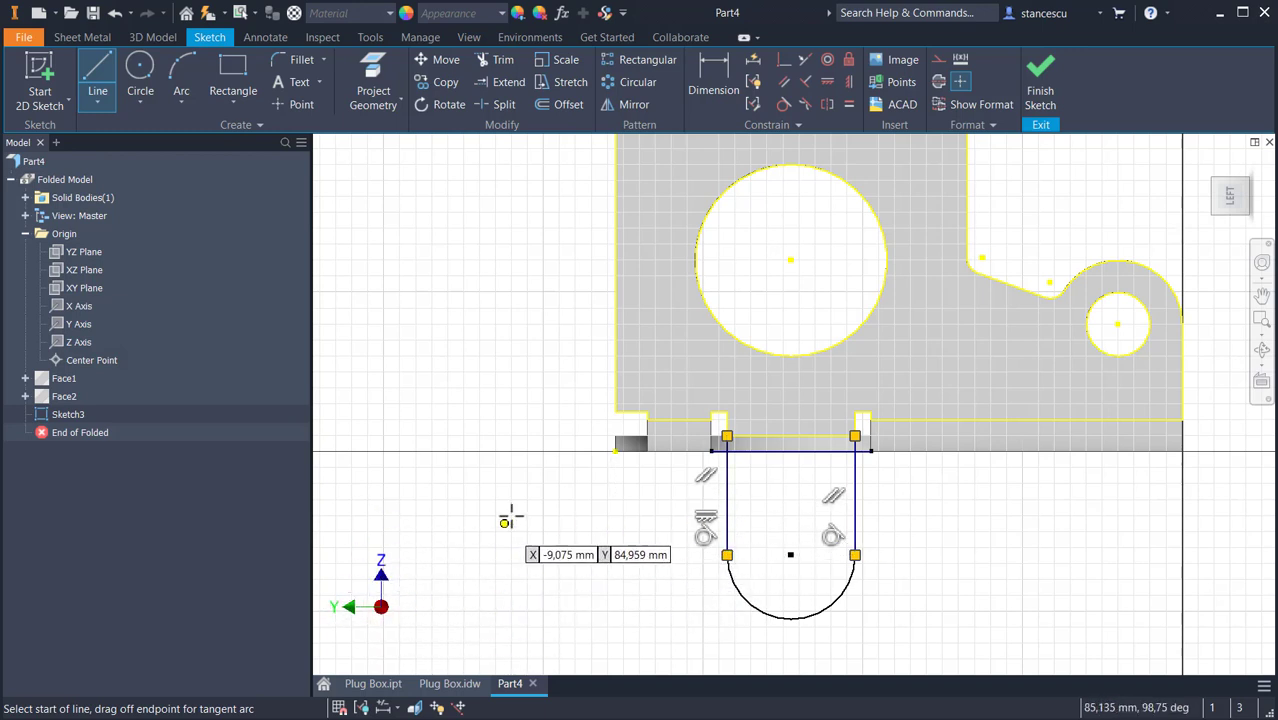
pyautogui.click(720, 78)
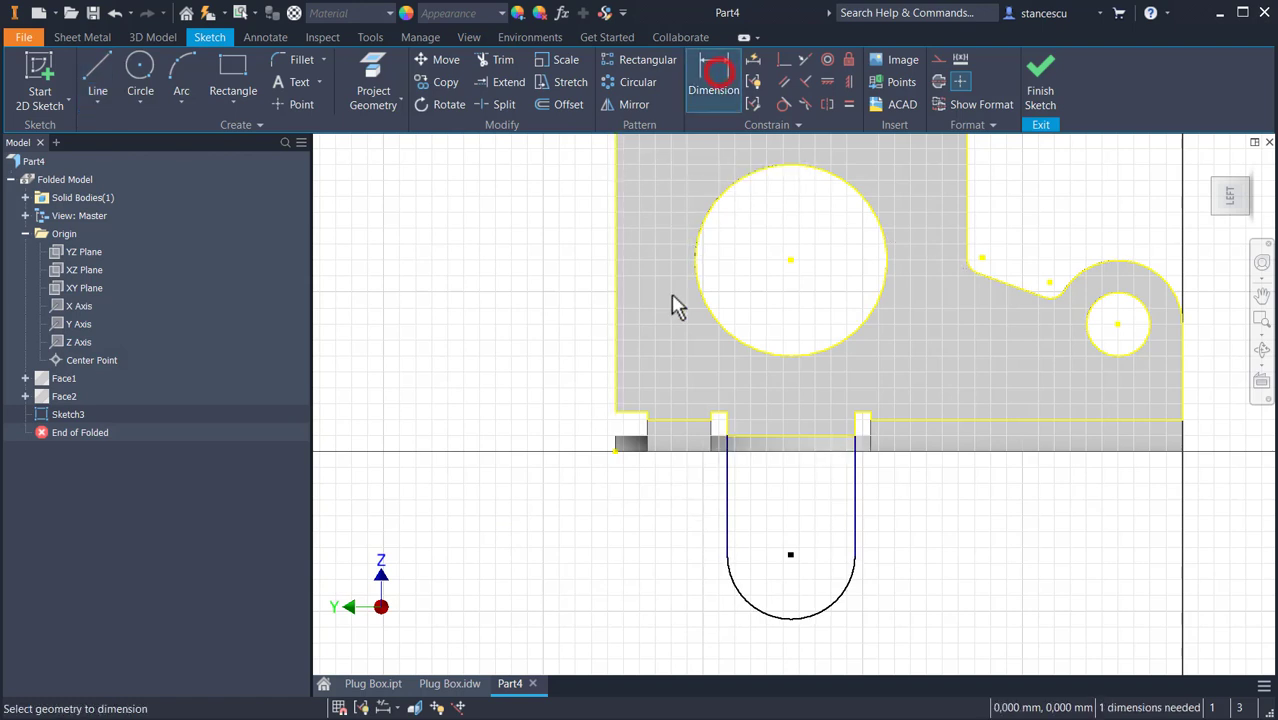
pyautogui.click(664, 451)
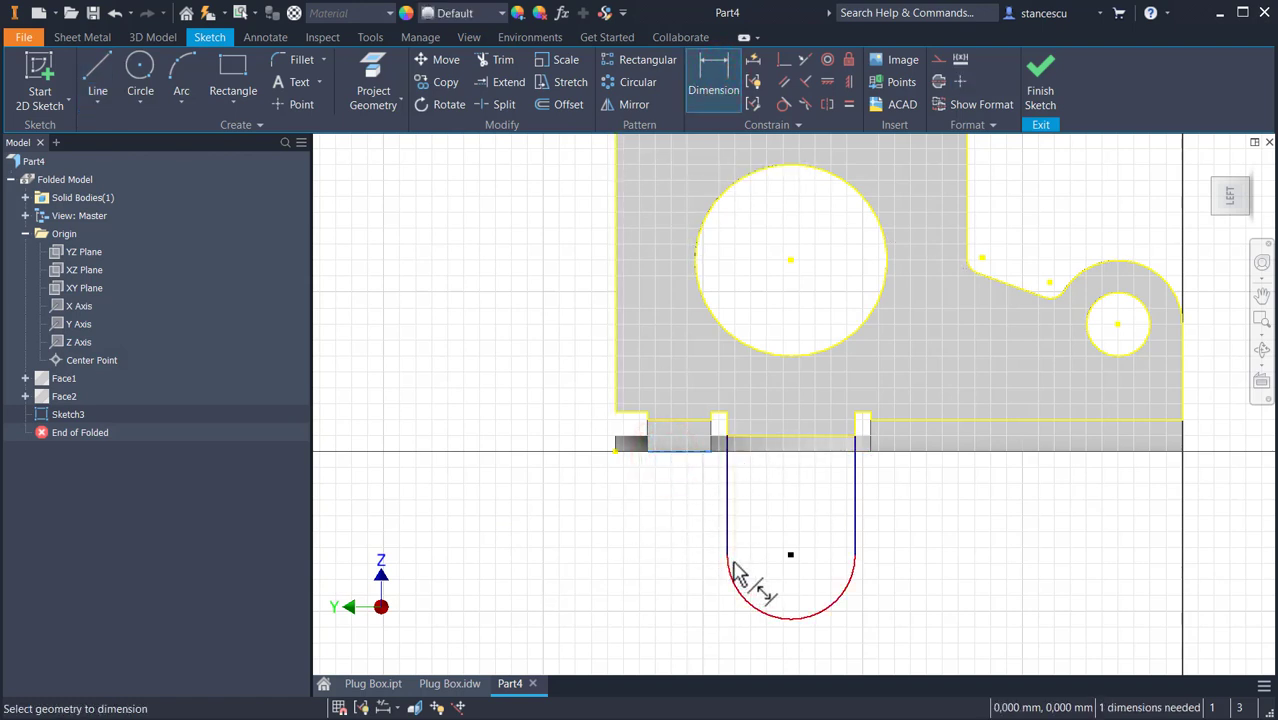
pyautogui.click(790, 557)
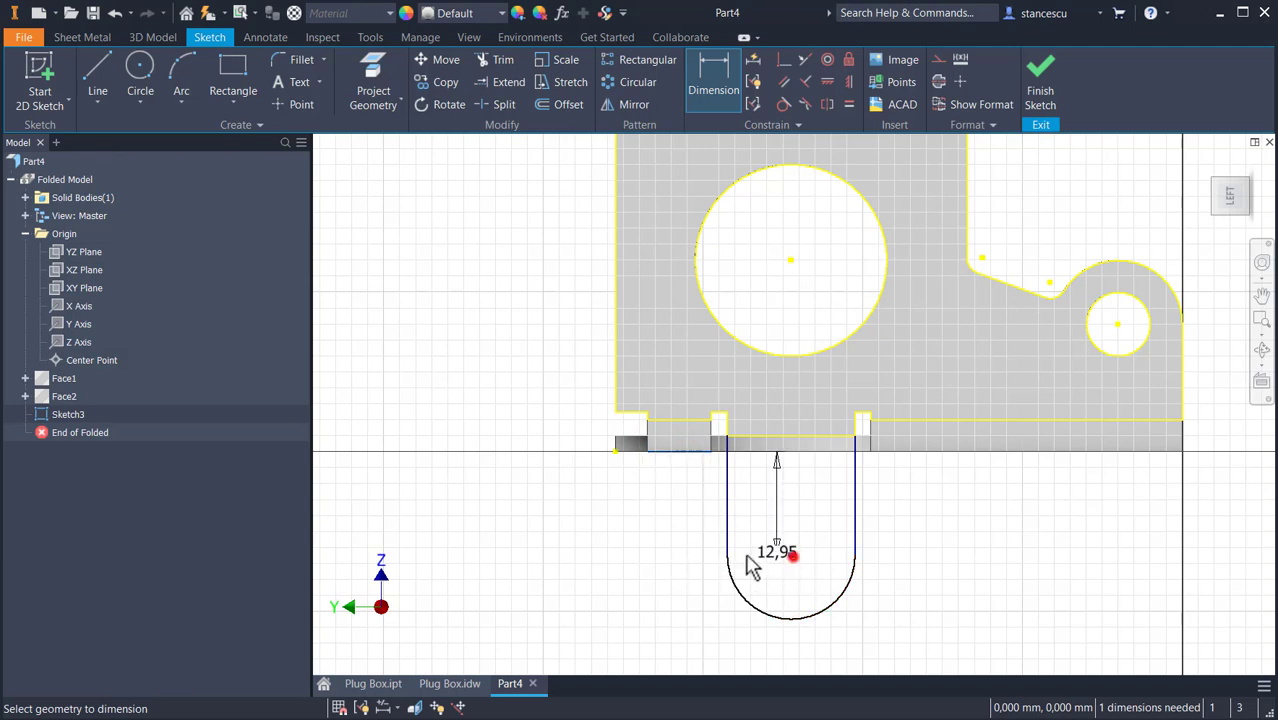
pyautogui.click(581, 491)
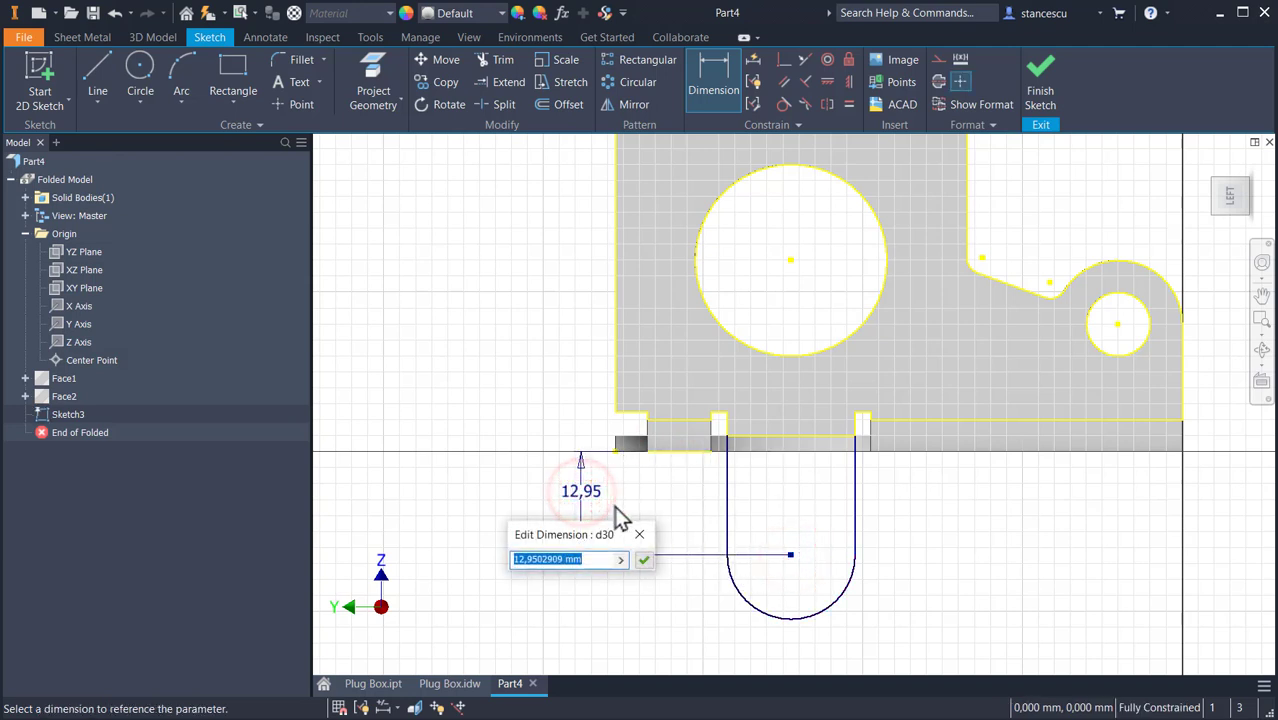
pyautogui.write('8')
pyautogui.press('Return')
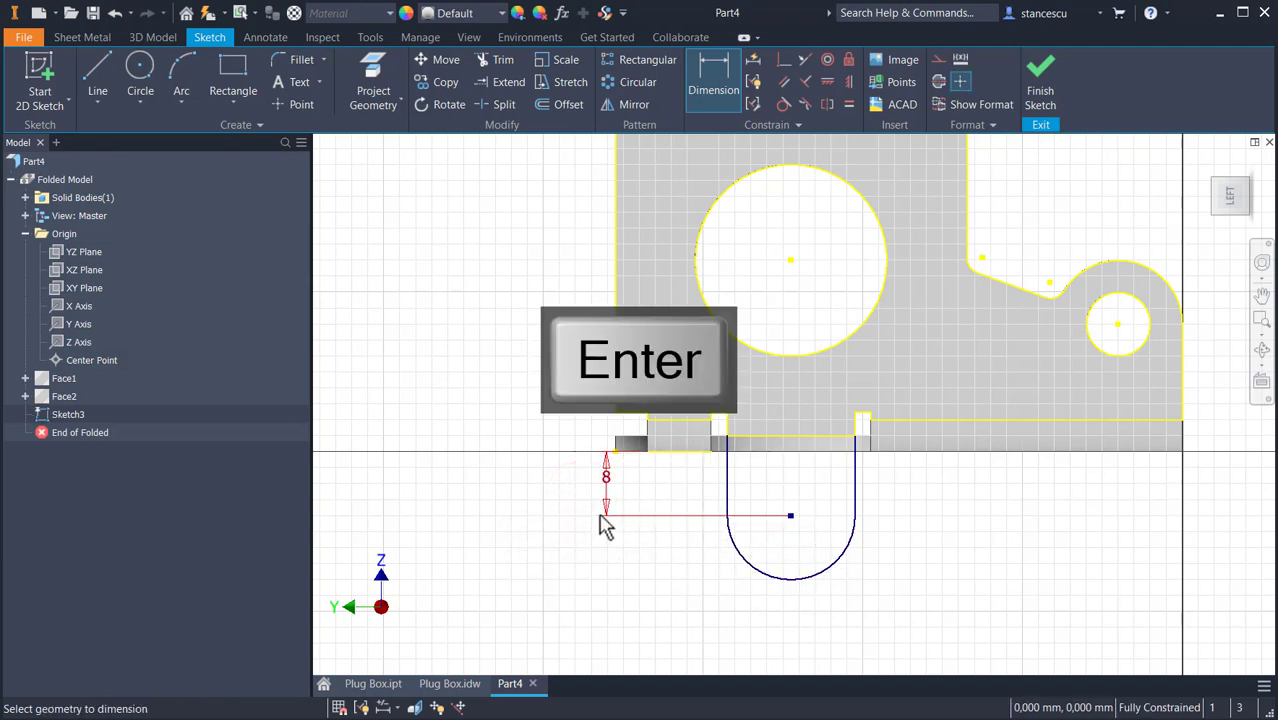
# Draw an 8 mm diameter circle centred on the tab arc's centre point, and finish the sketch.
pyautogui.click(130, 70)
pyautogui.click(790, 515)
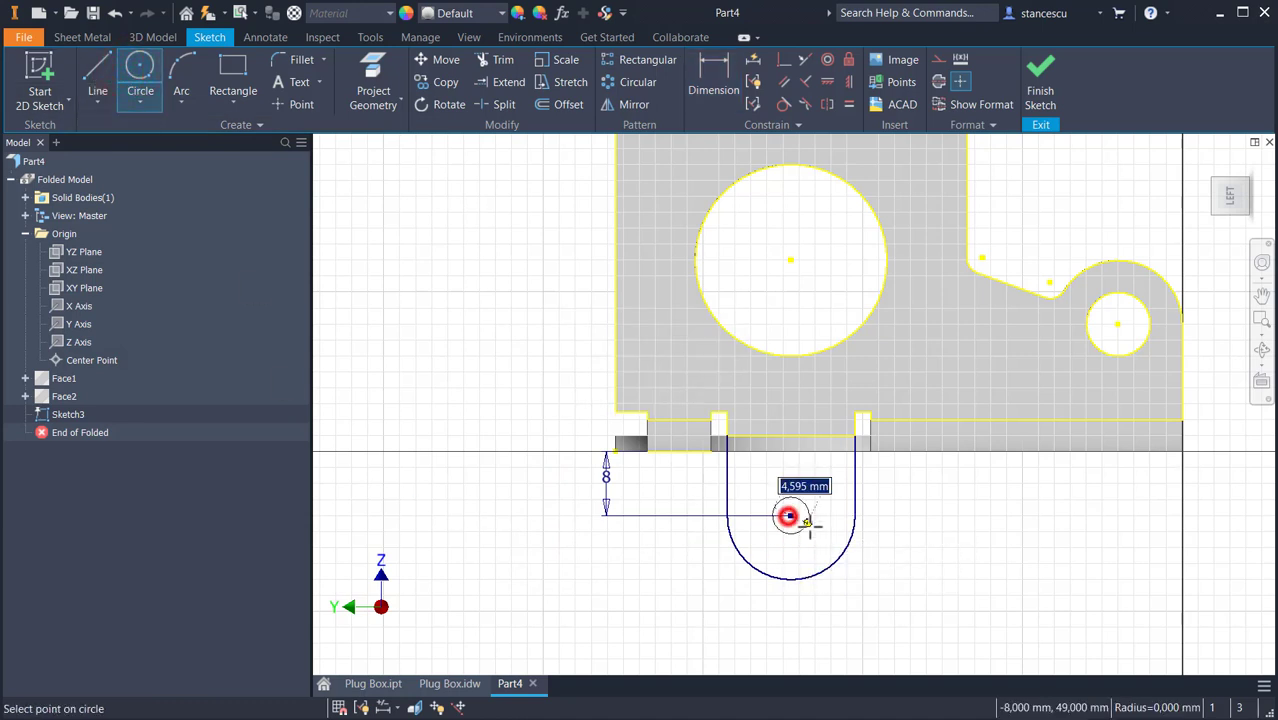
pyautogui.write('8')
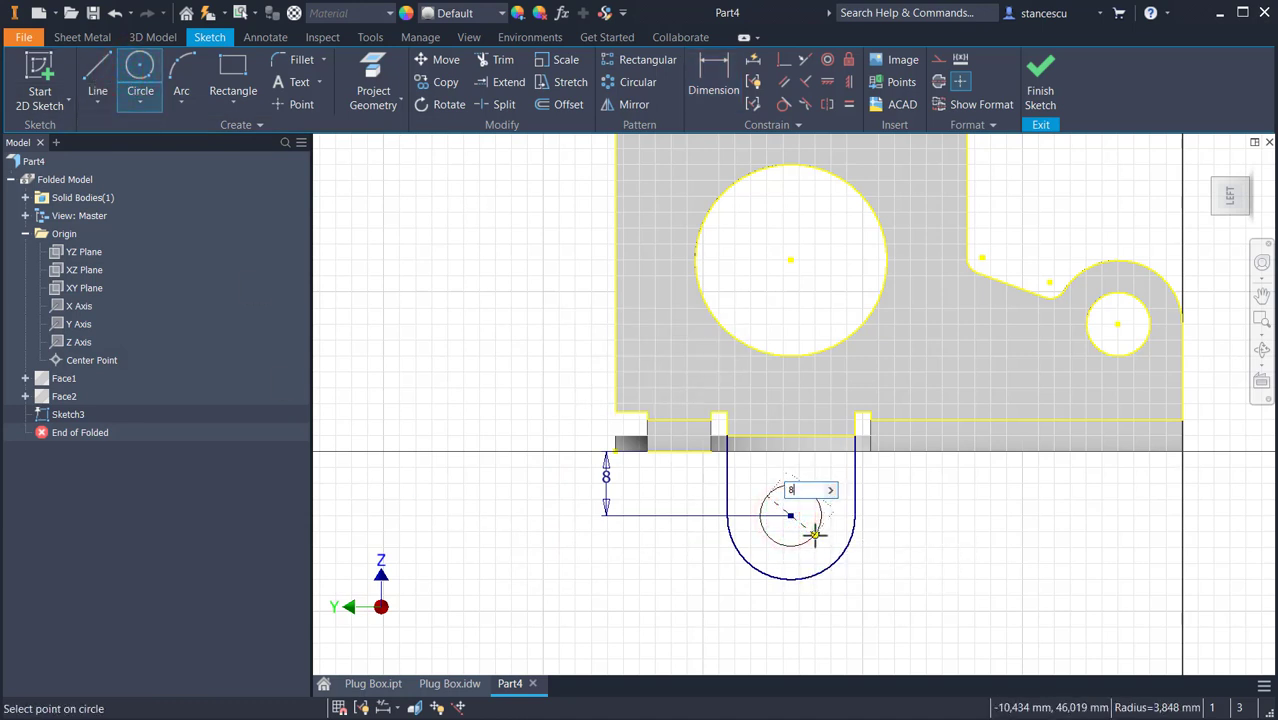
pyautogui.press('Return')
pyautogui.click(1039, 97)
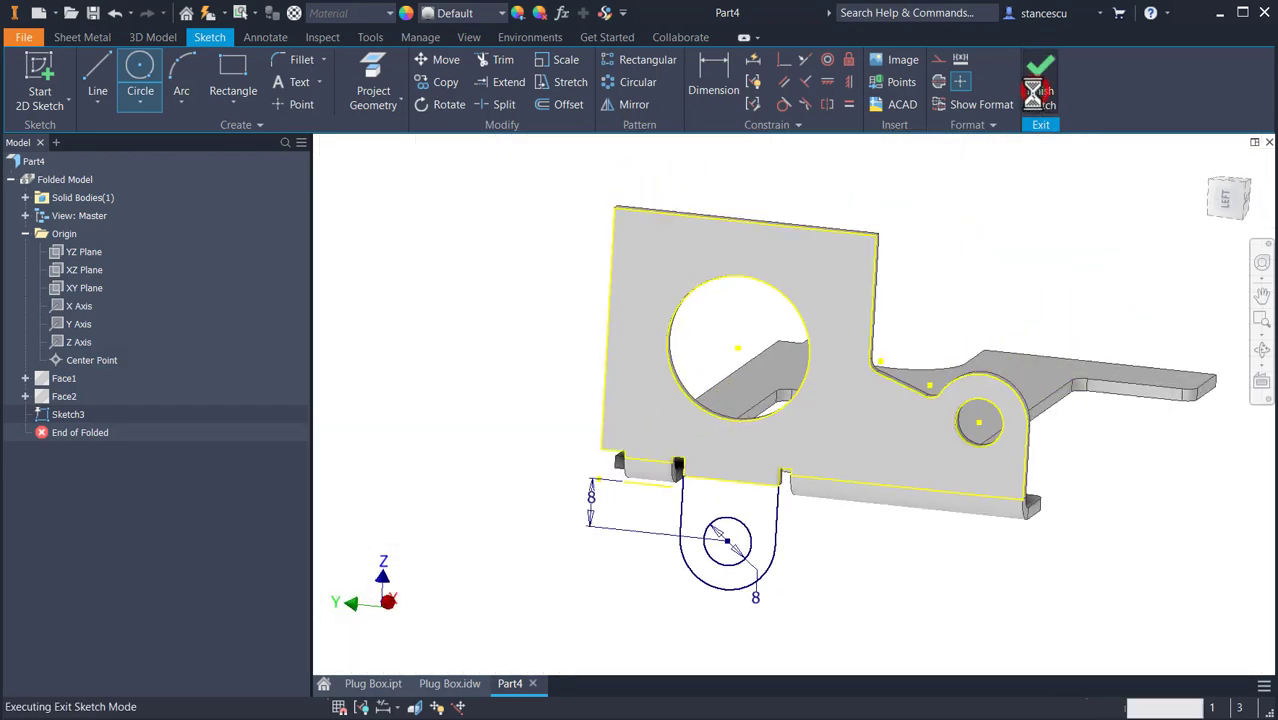
# Create a sheet metal face from the rounded lower tab profile, leaving its 8 mm hole open.
pyautogui.click(84, 75)
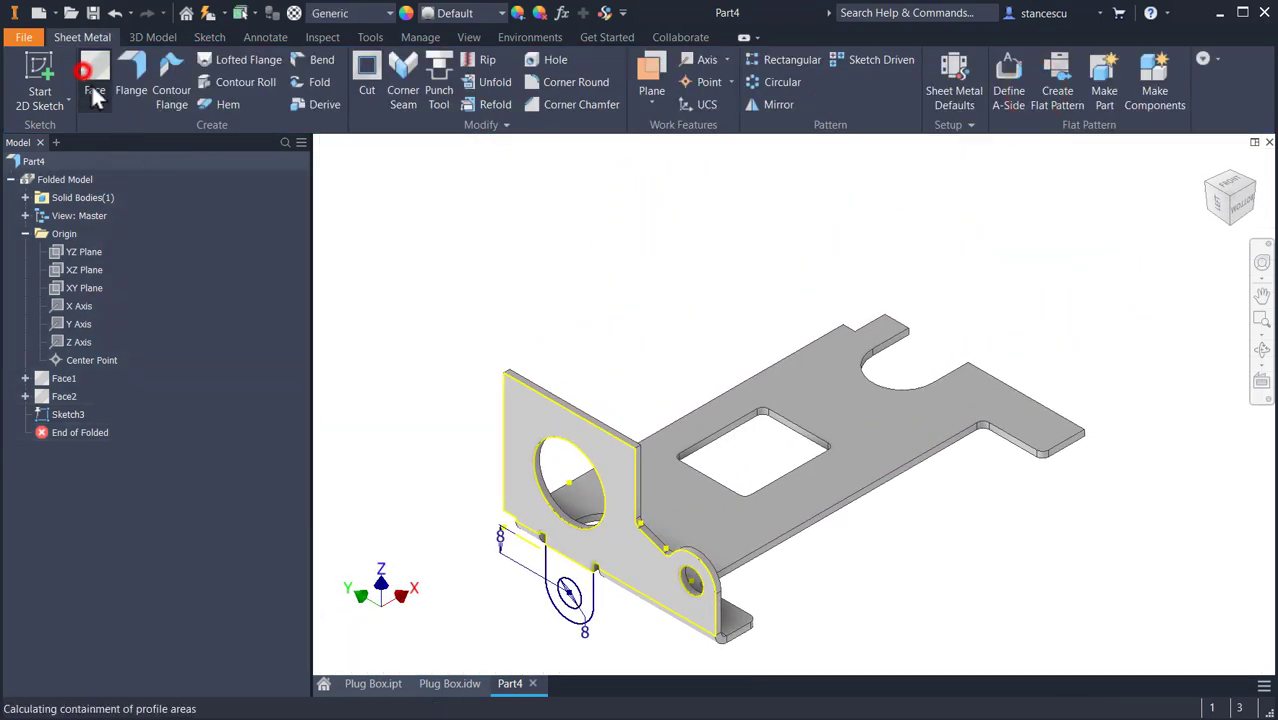
pyautogui.click(567, 597)
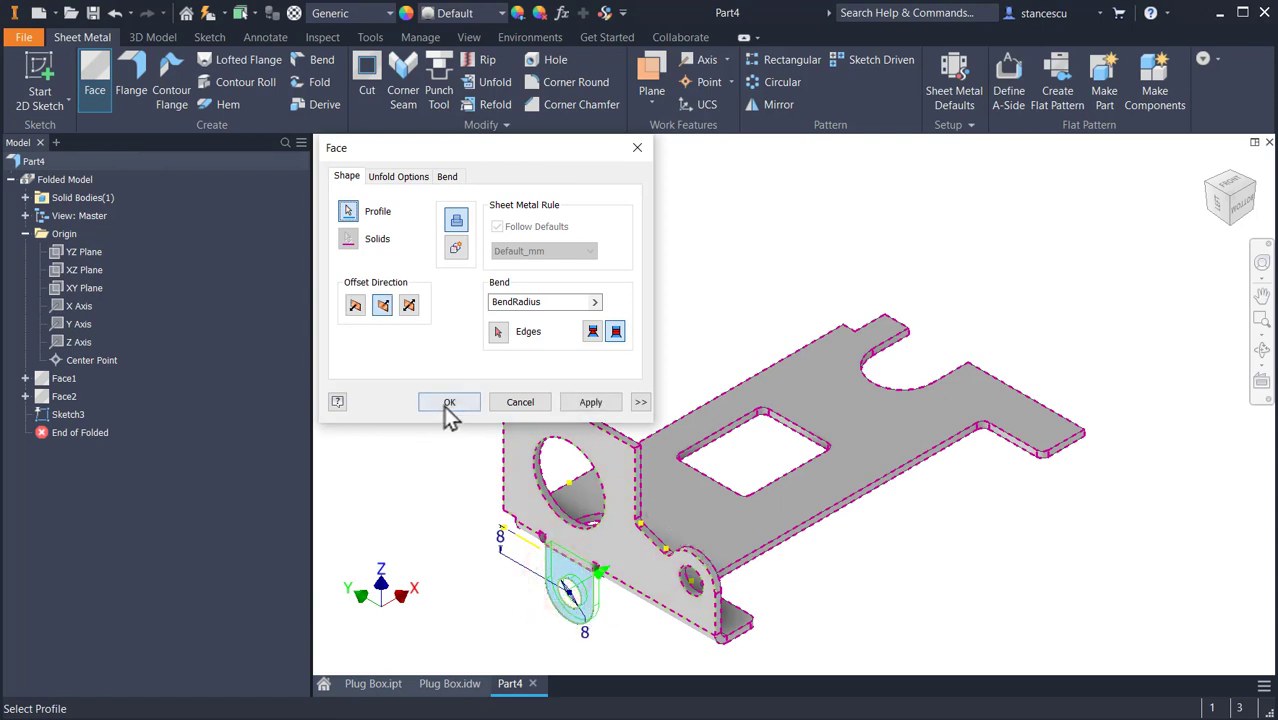
pyautogui.click(449, 402)
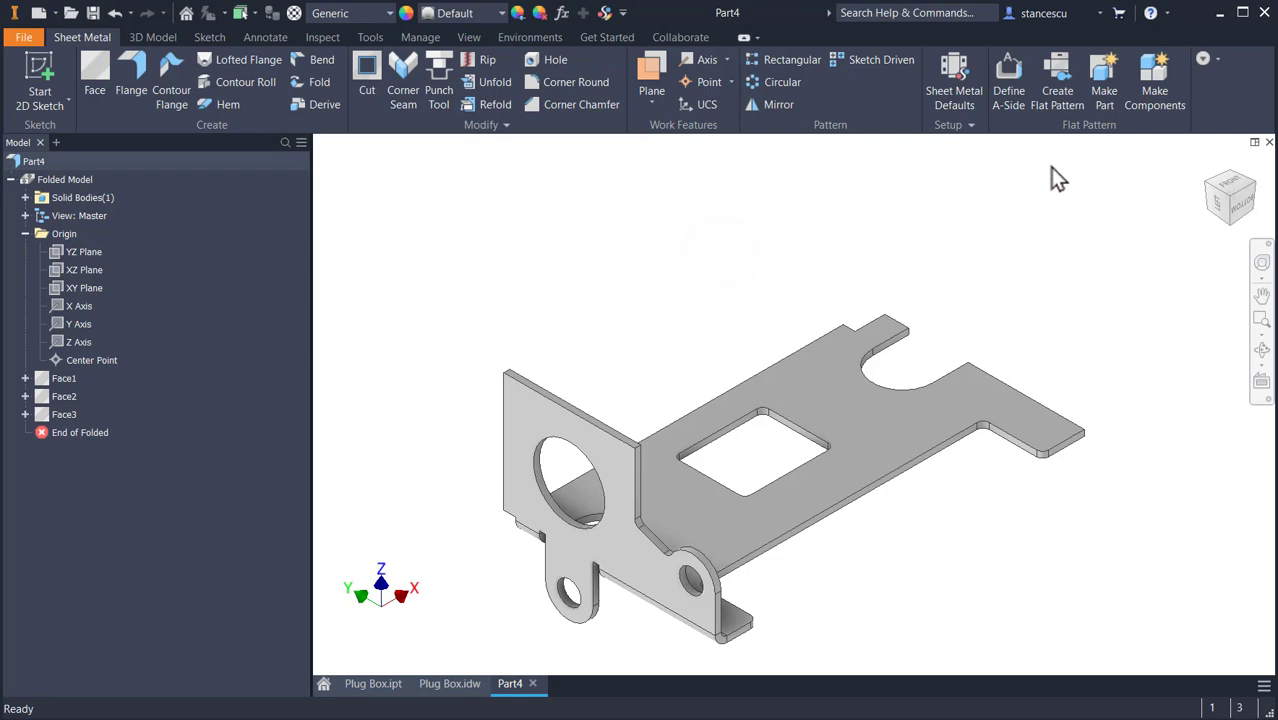
# Create the flat pattern of Part4 to inspect the unfolded tab cutout, and return to the folded part.
pyautogui.click(1060, 85)
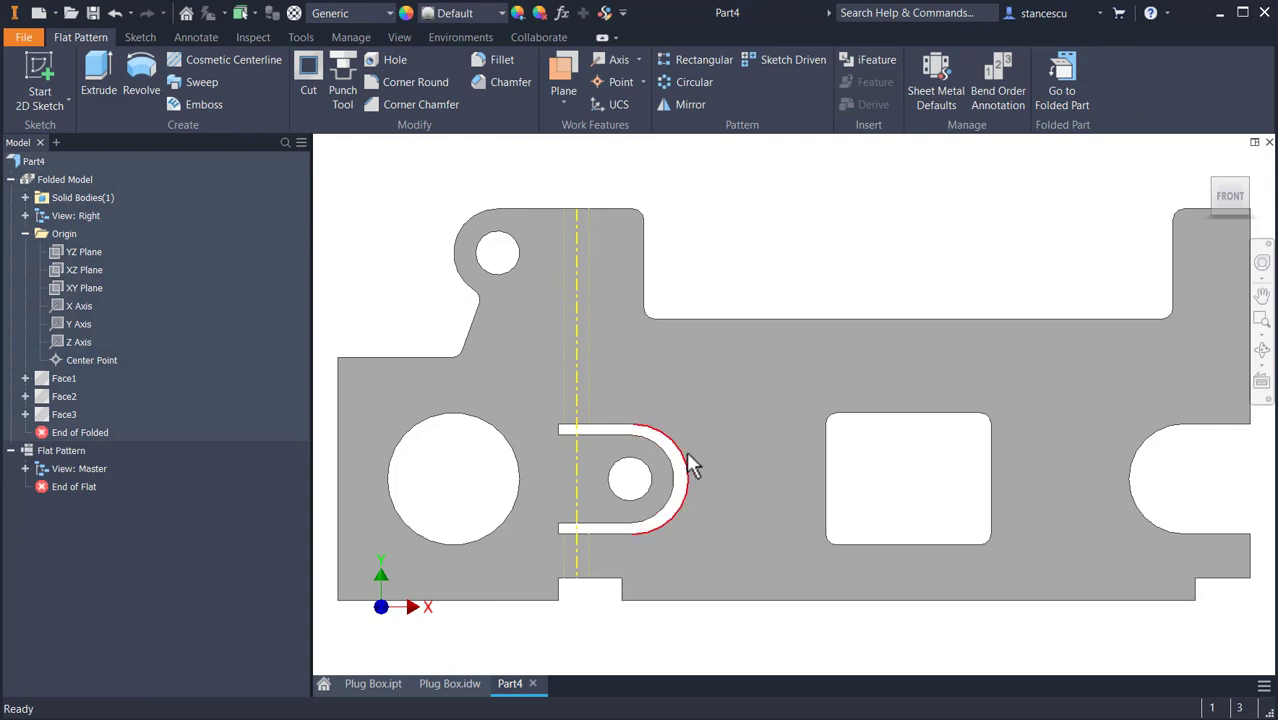
pyautogui.click(749, 269)
pyautogui.click(1066, 68)
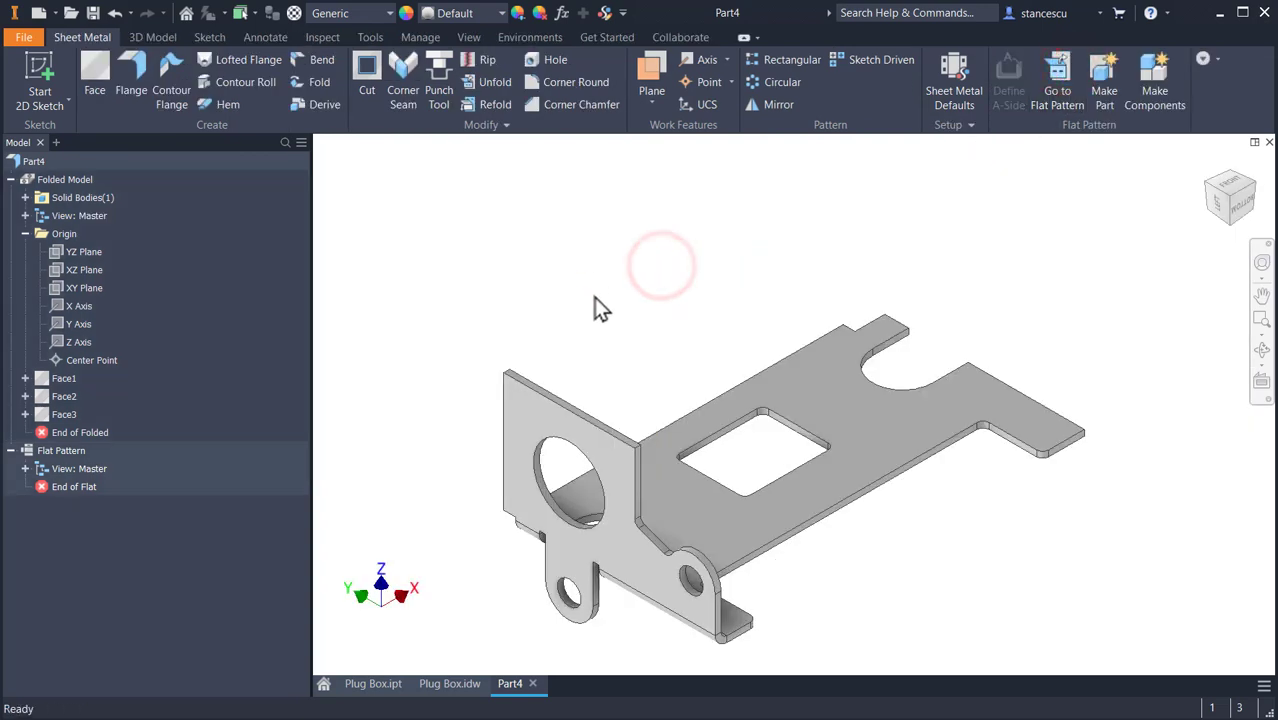
# Check the upper flange's dimensions in the front view of the Plug Box.idw drawing, and return to Part4.
pyautogui.click(460, 685)
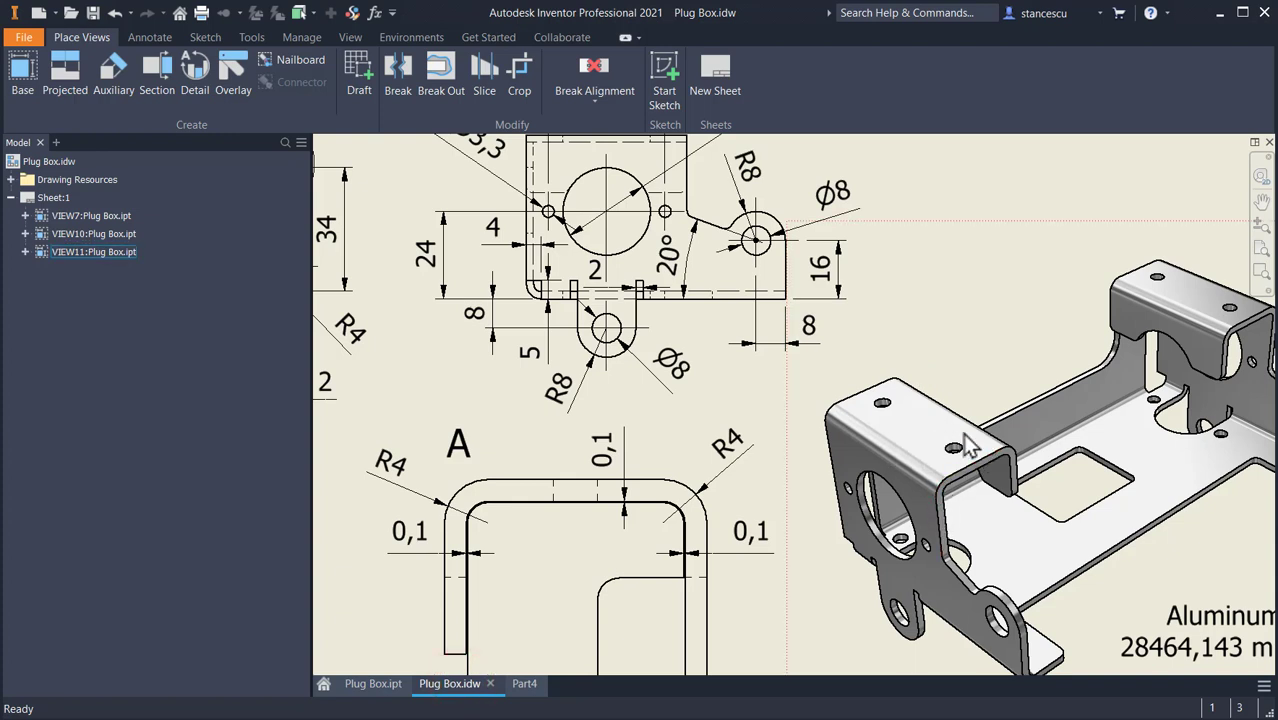
pyautogui.moveTo(678, 396); pyautogui.dragTo(1008, 473, button='middle')
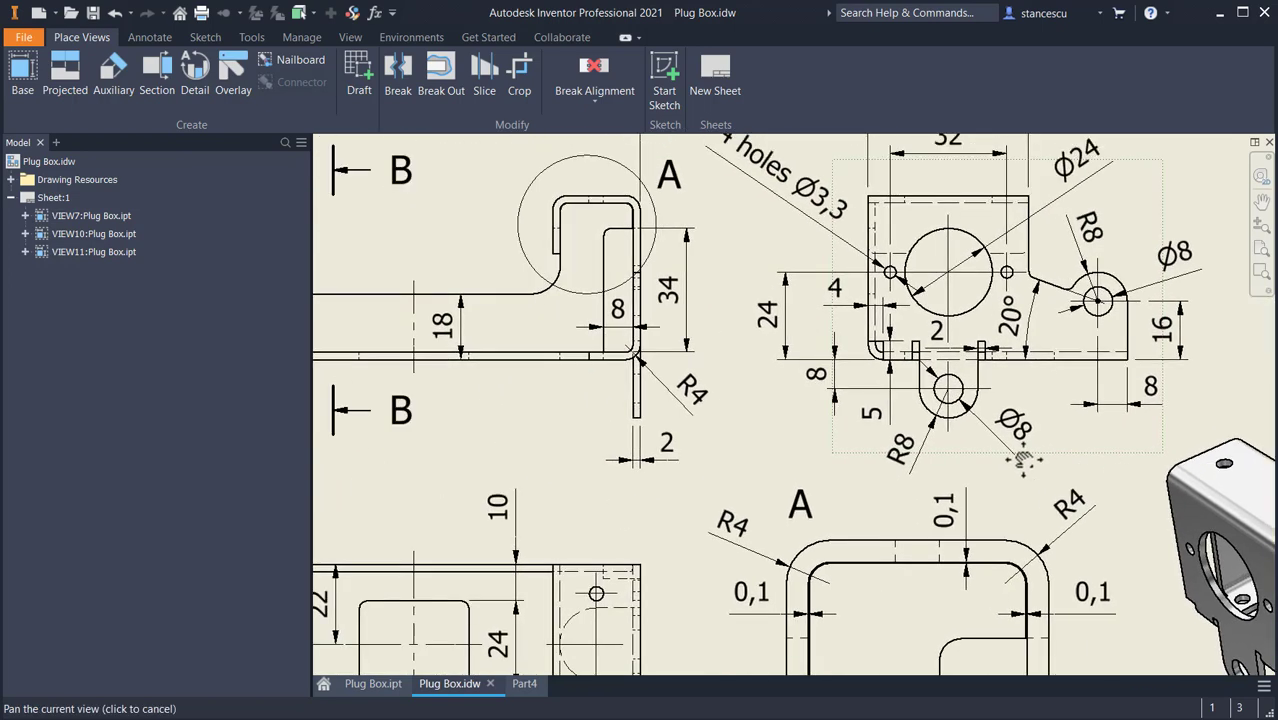
pyautogui.moveTo(748, 437); pyautogui.dragTo(1062, 465, button='middle')
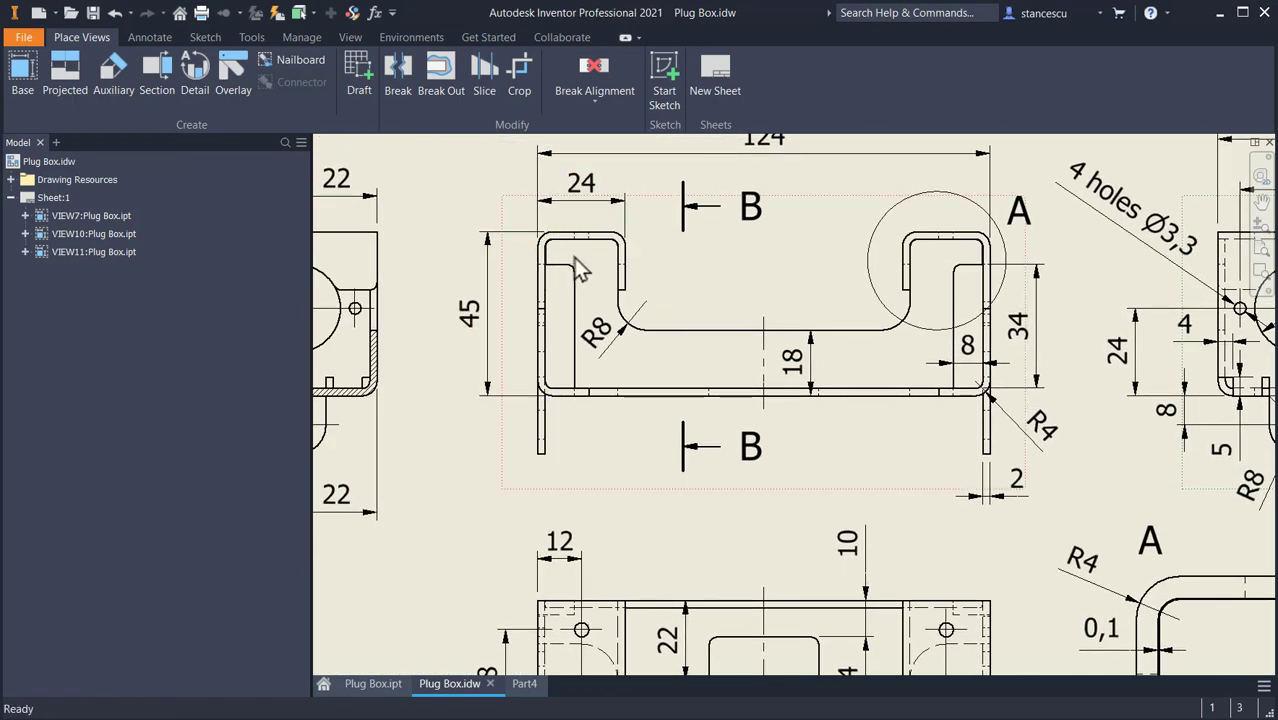
pyautogui.click(524, 686)
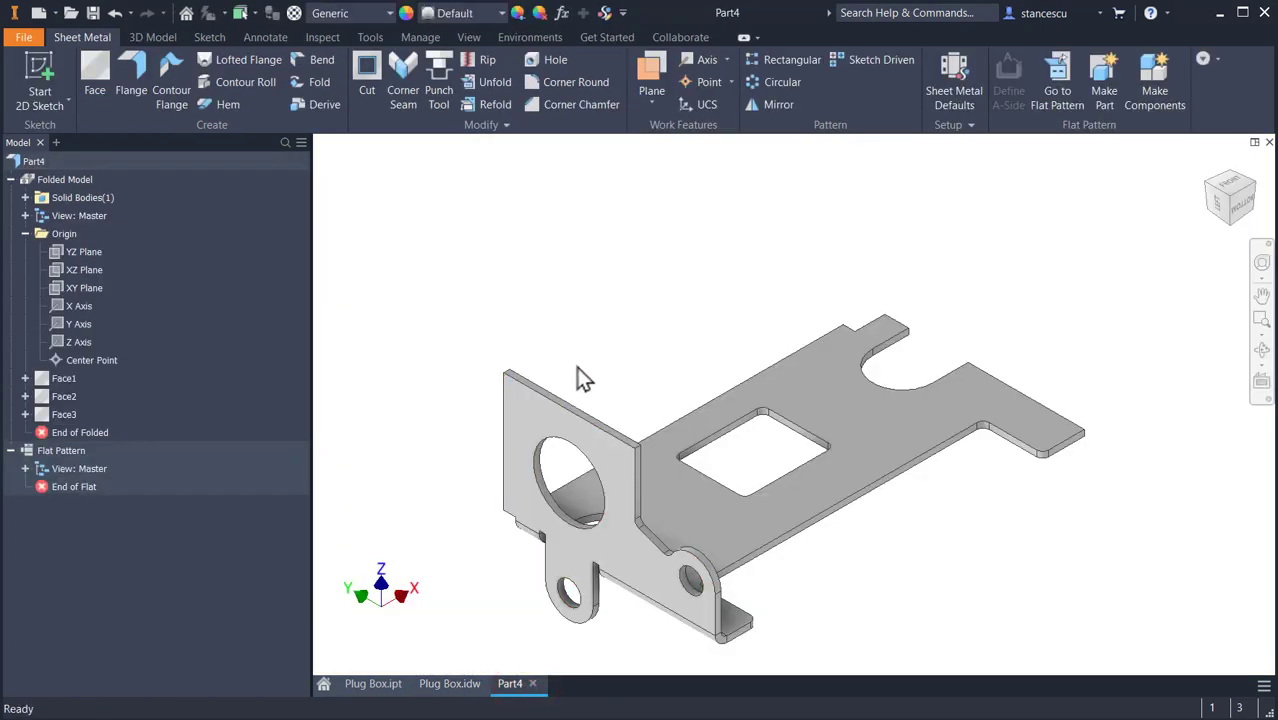
# Start a 90° flange on the inner top edge of the side plate and open its height distance for editing.
pyautogui.scroll(-4, 585, 380)
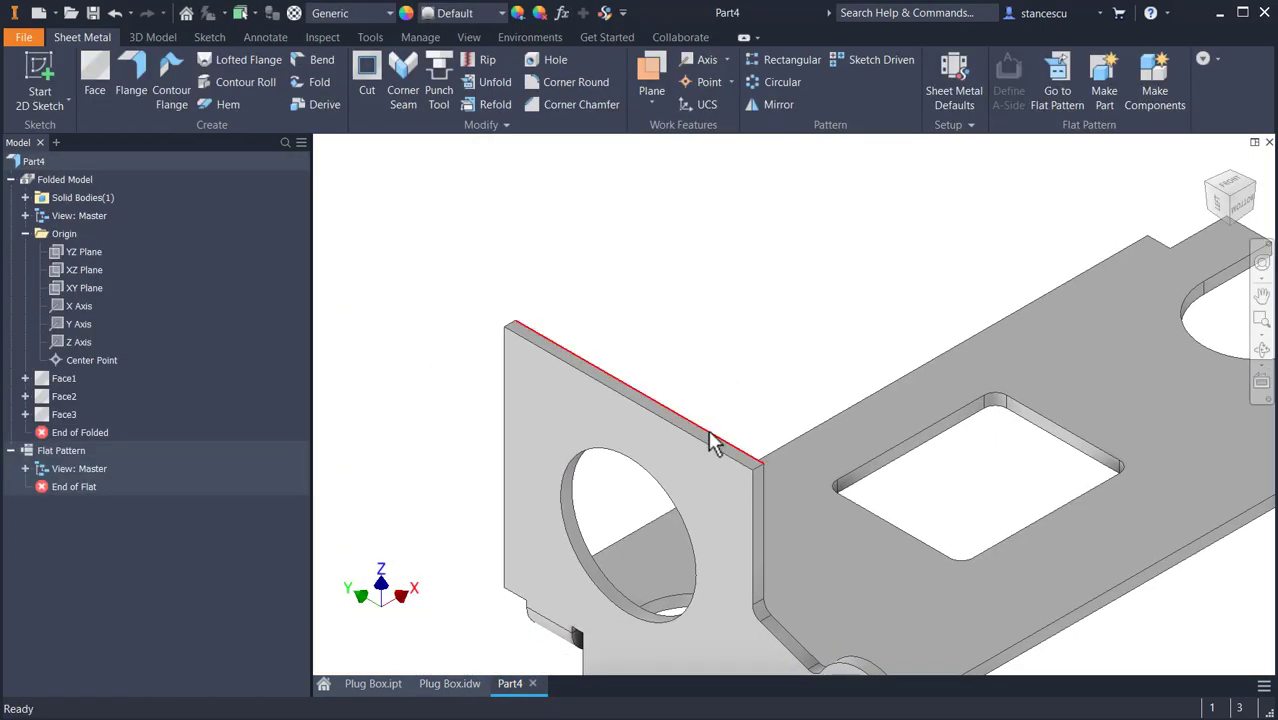
pyautogui.click(707, 433)
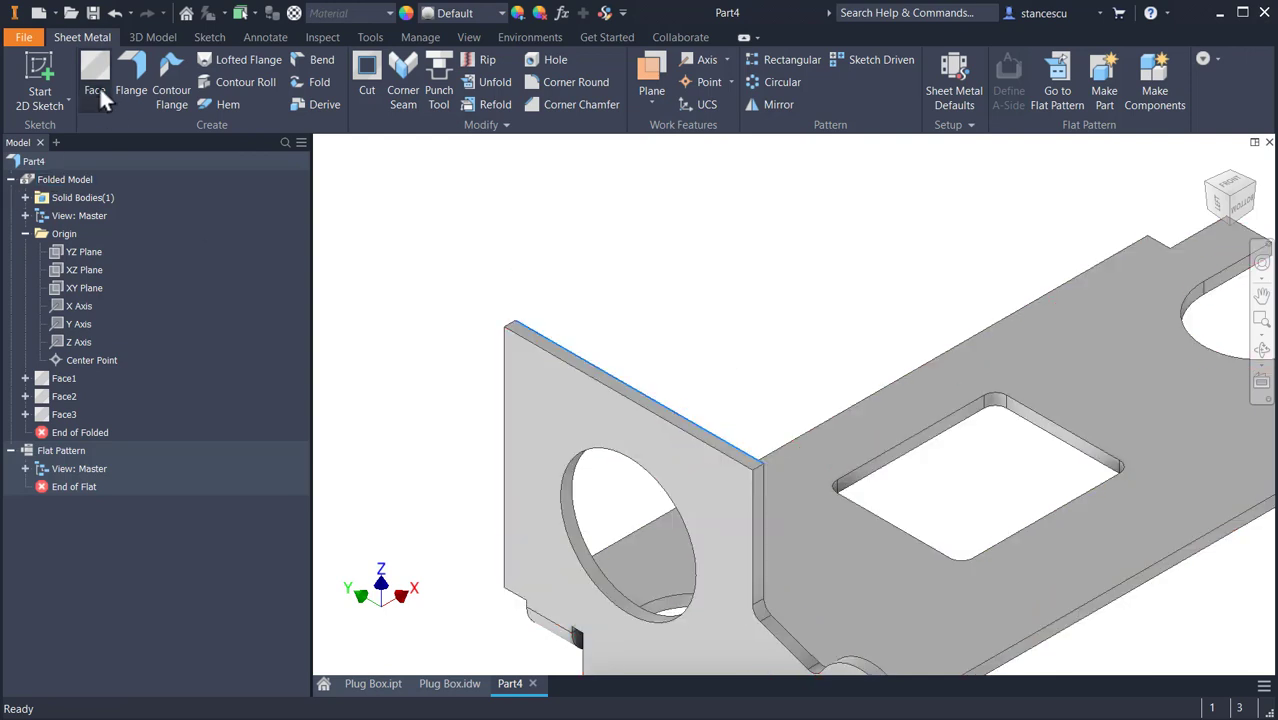
pyautogui.click(131, 66)
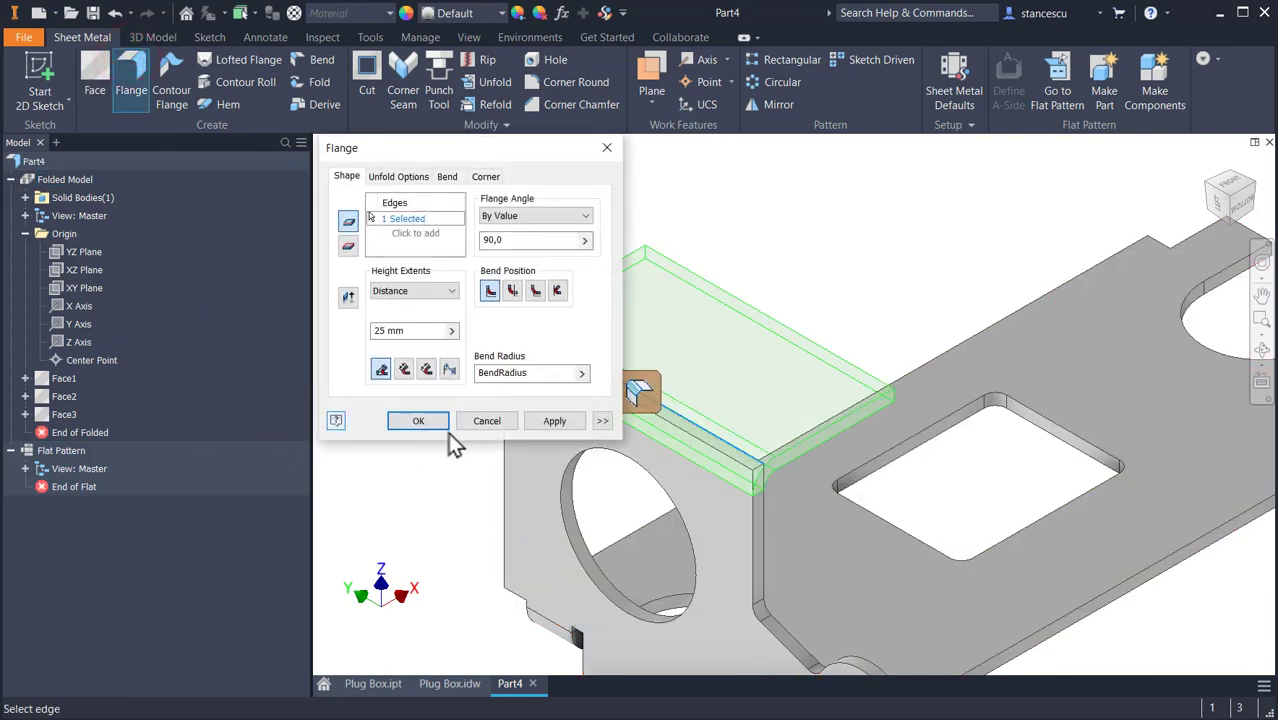
pyautogui.doubleClick(425, 330)
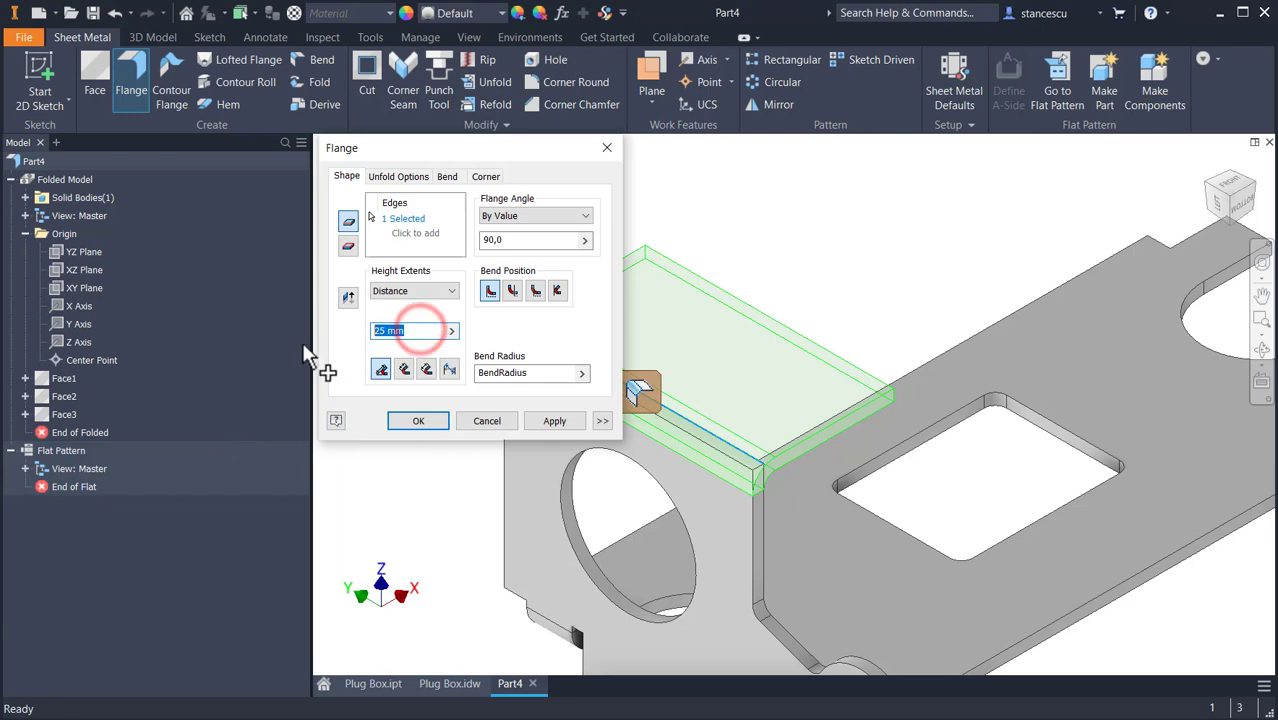
# Set the flange height to 24 mm and create the flange on the upright face's upper edge.
pyautogui.write('24')
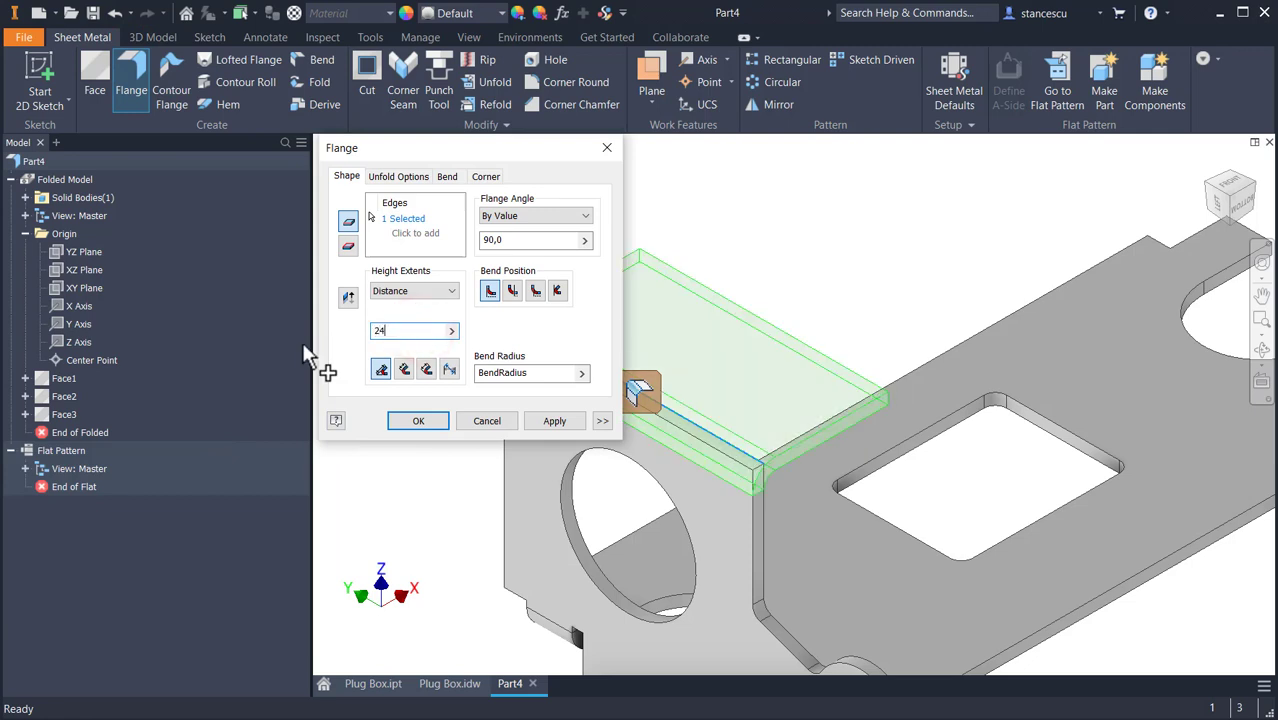
pyautogui.click(413, 424)
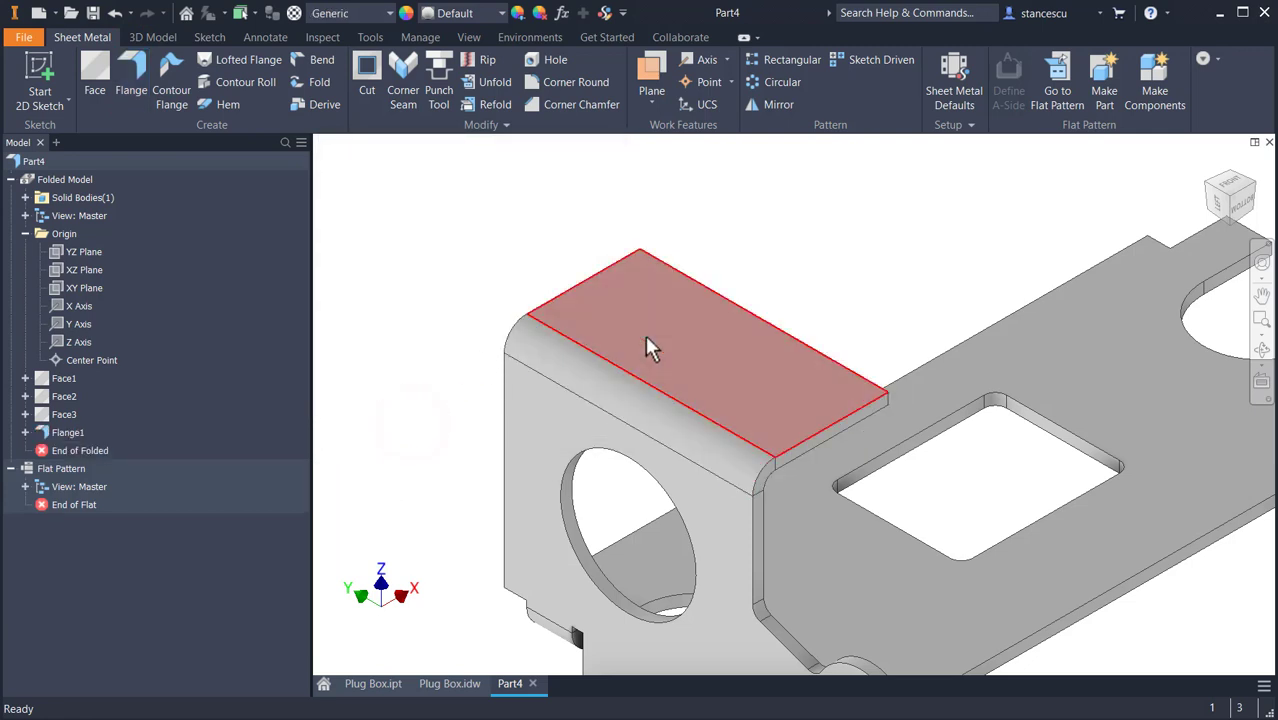
pyautogui.press('F6')
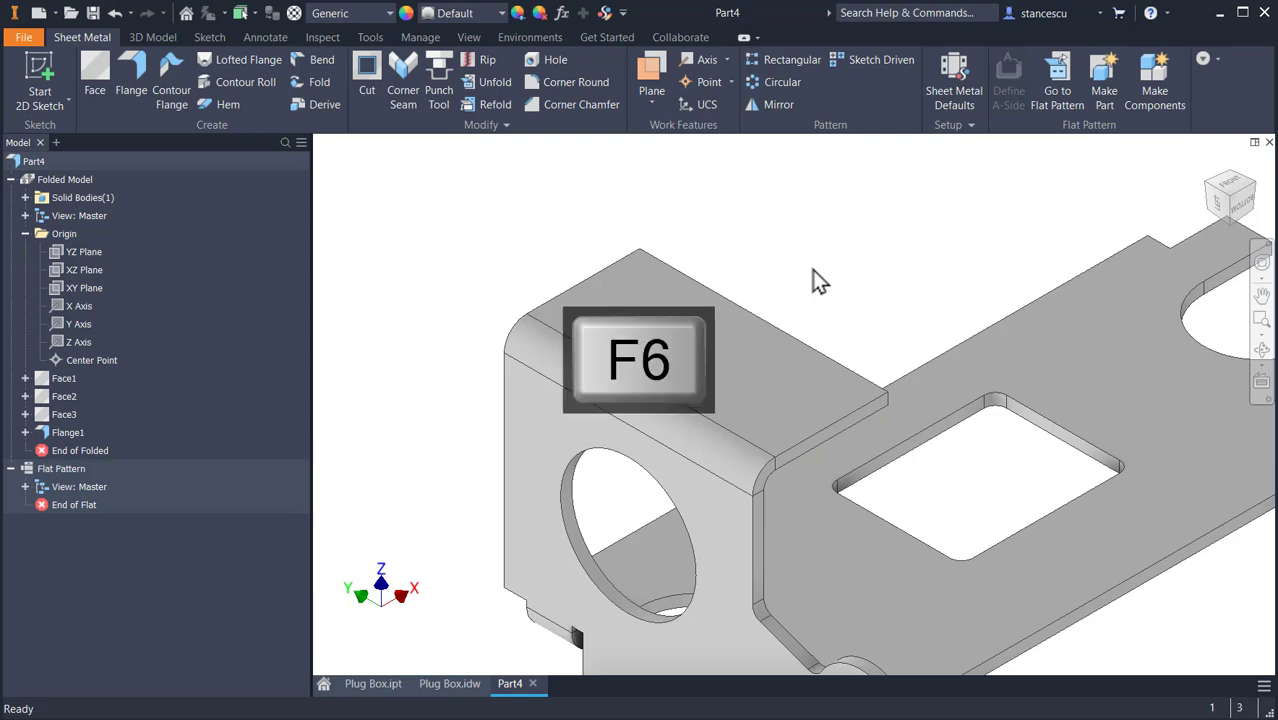
pyautogui.click(640, 225)
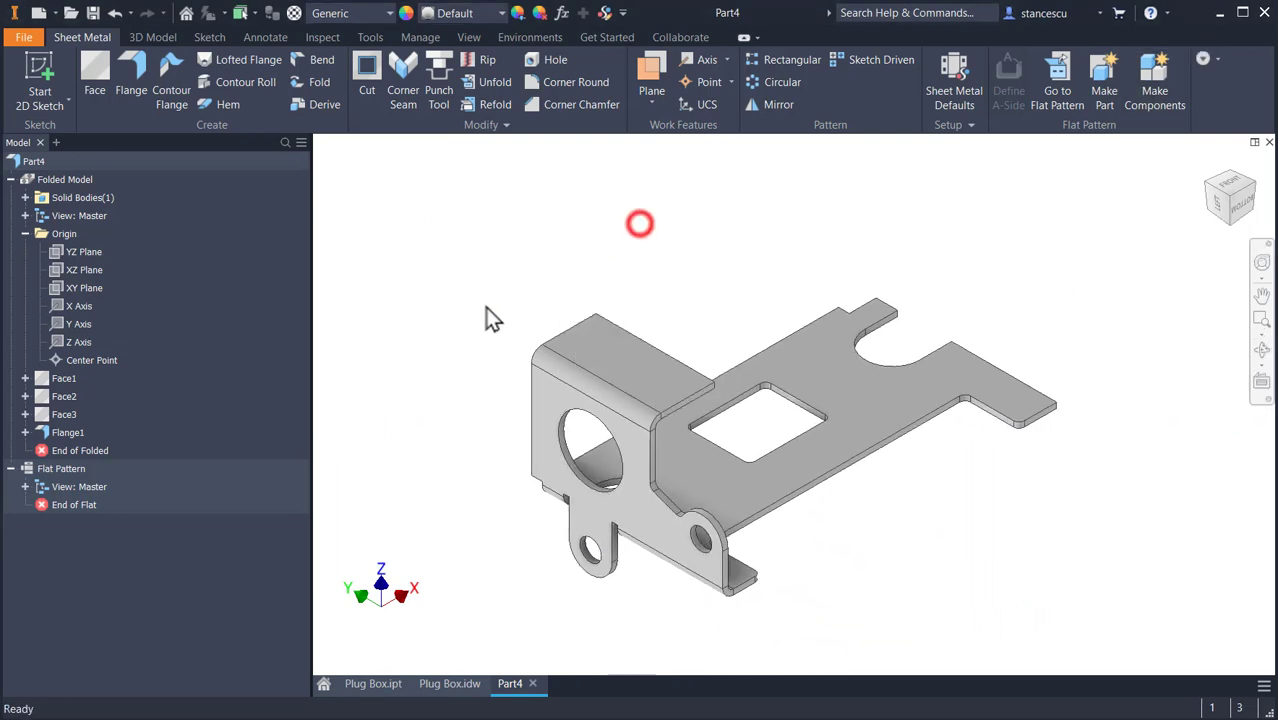
# Examine the downturned flange with the circular cutout in the Plug Box.idw isometric view and its dimensions in section B-B.
pyautogui.click(465, 684)
pyautogui.moveTo(954, 484); pyautogui.dragTo(466, 364, button='middle')
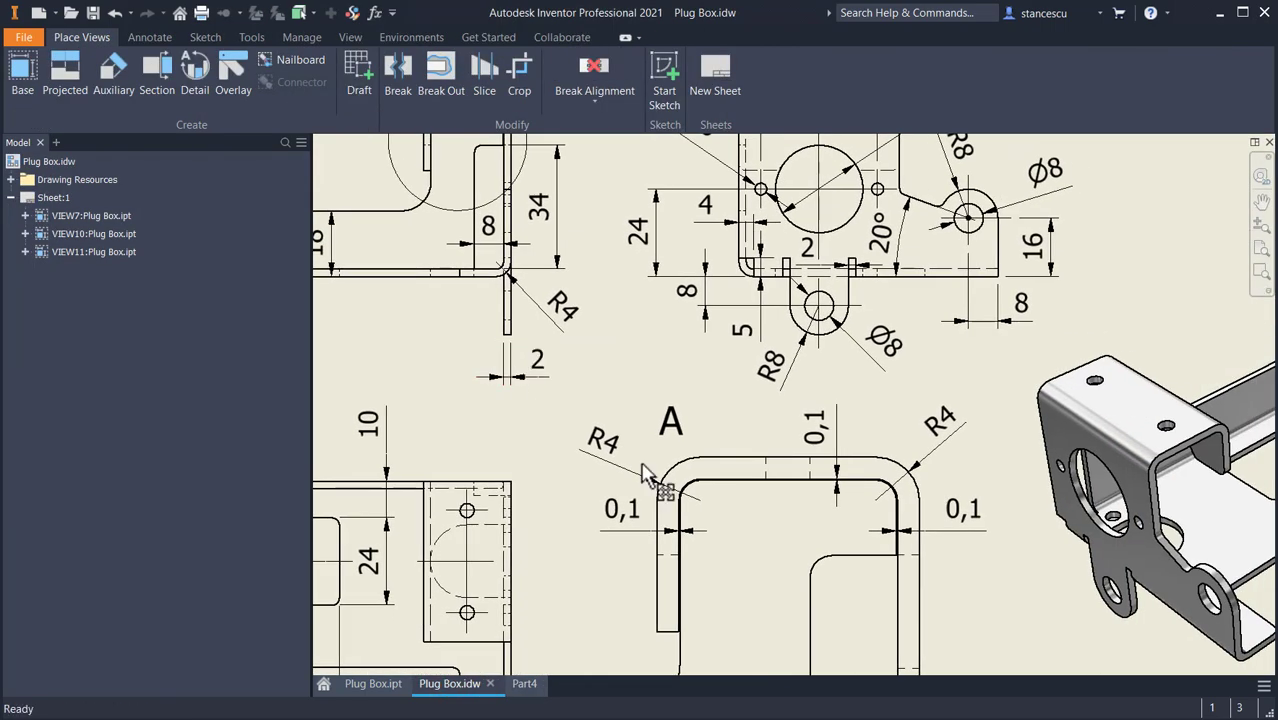
pyautogui.moveTo(832, 528)
pyautogui.mouseDown(button='middle')
pyautogui.moveTo(545, 465)
pyautogui.moveTo(435, 473)
pyautogui.mouseUp(button='middle')
pyautogui.moveTo(1004, 370); pyautogui.dragTo(920, 467, button='middle')
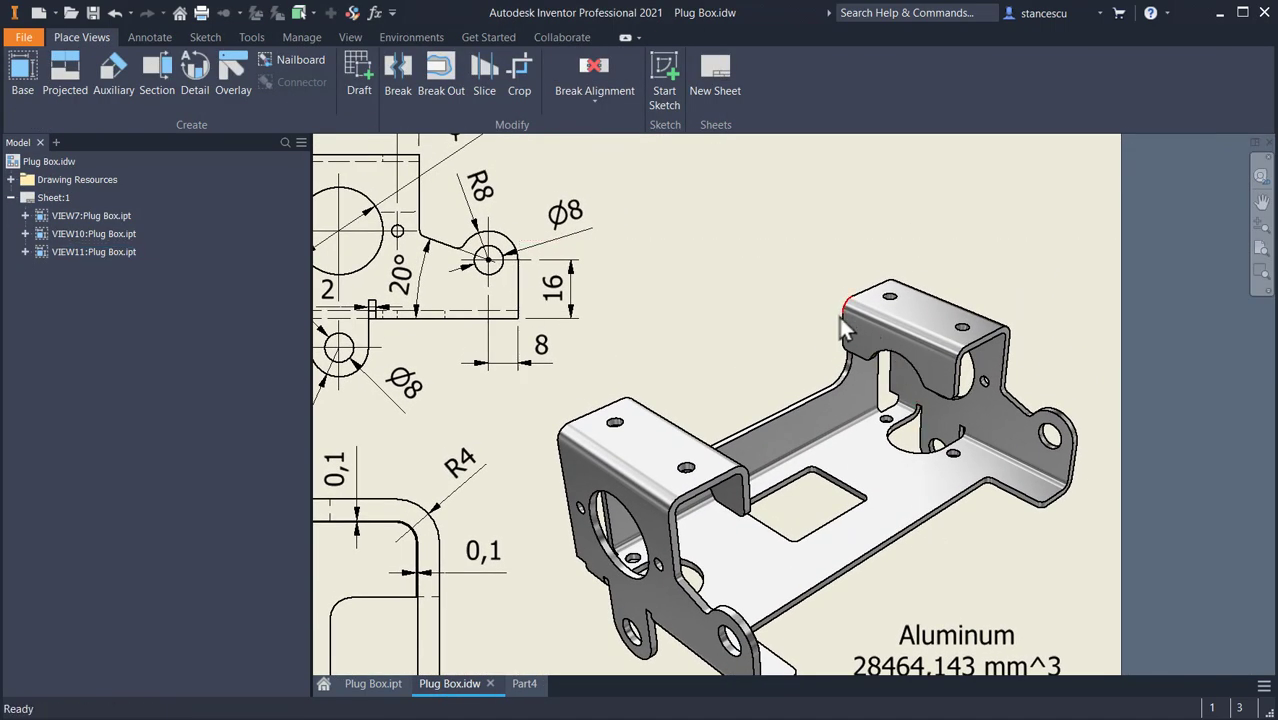
pyautogui.scroll(4, 915, 348)
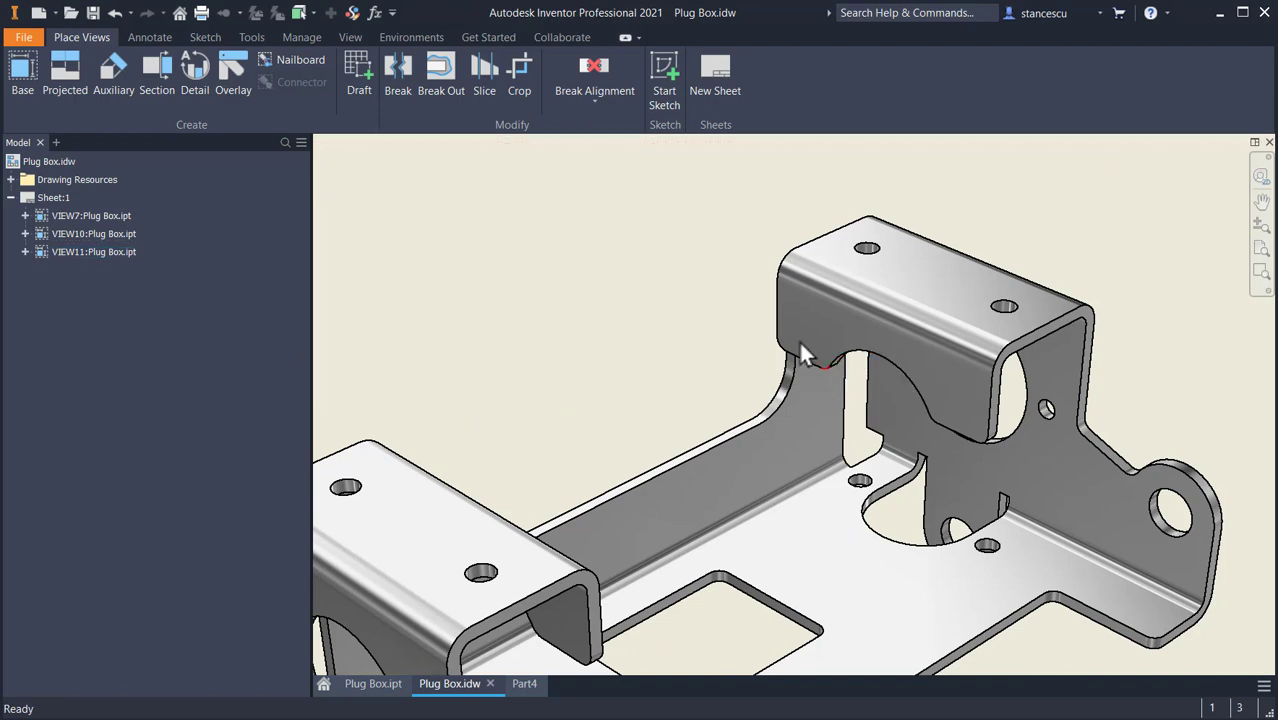
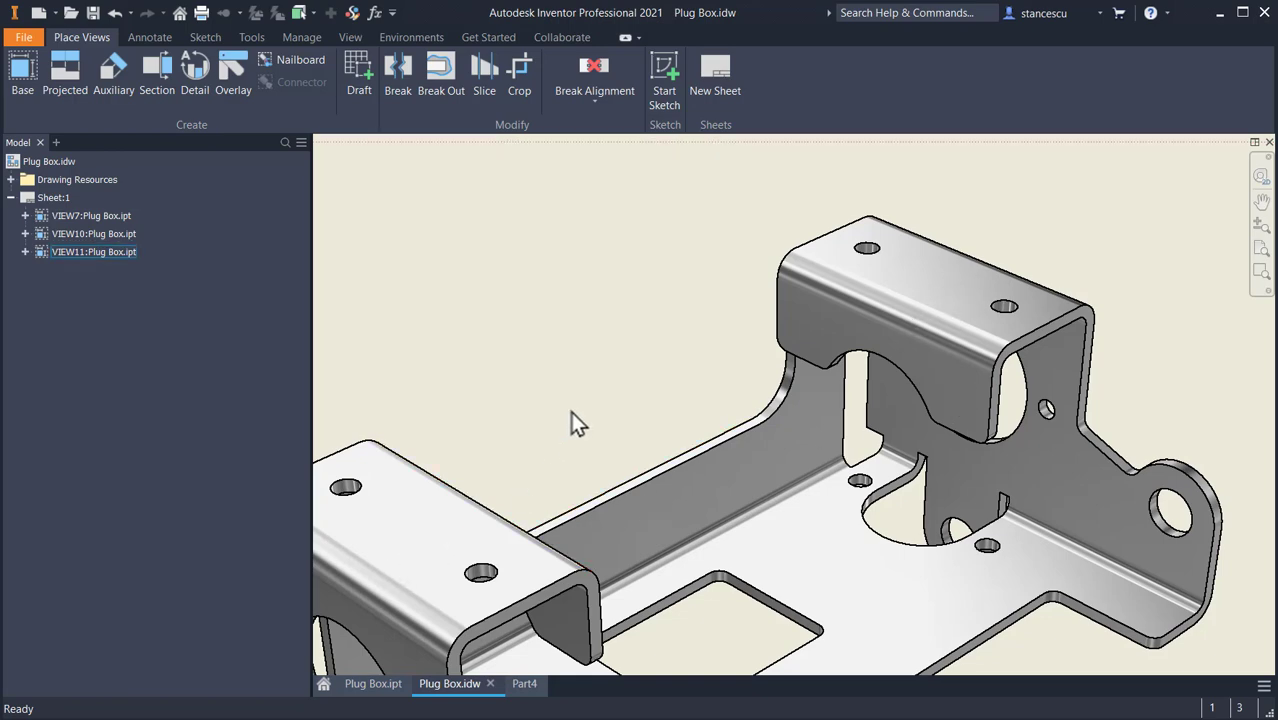
pyautogui.scroll(-5, 571, 415)
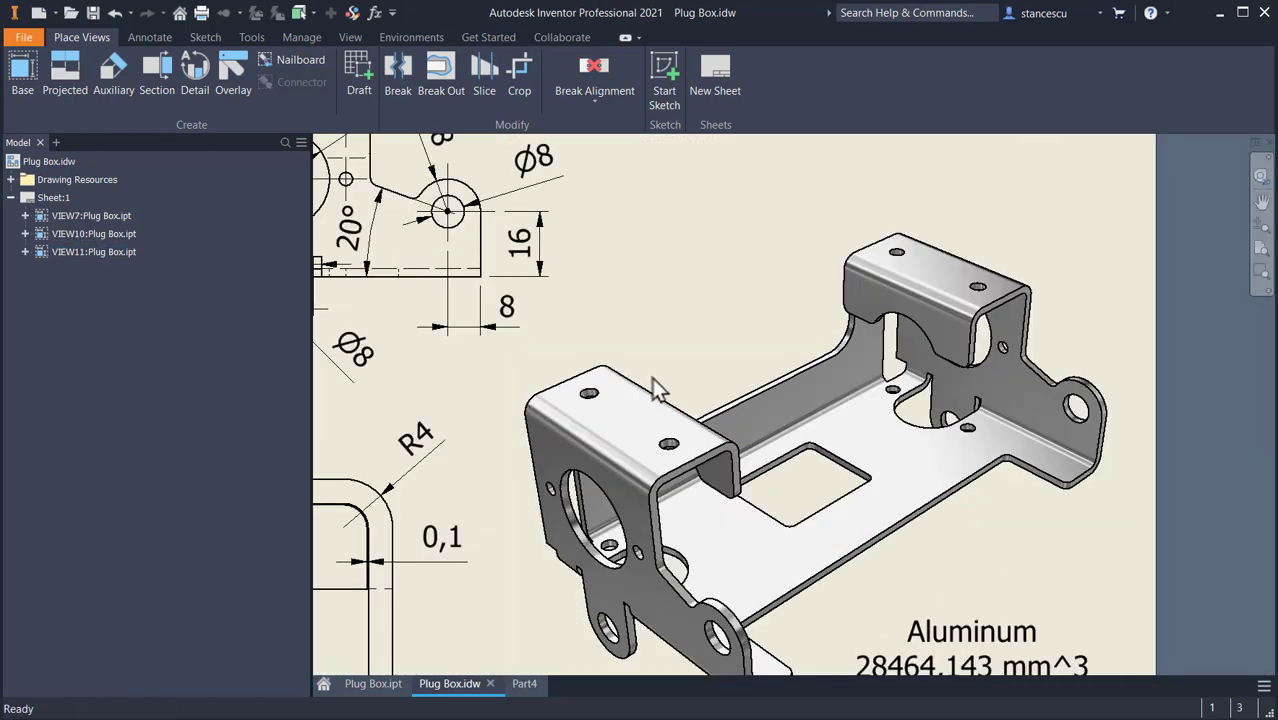
pyautogui.moveTo(332, 450); pyautogui.dragTo(1130, 493, button='middle')
pyautogui.moveTo(330, 385)
pyautogui.mouseDown(button='middle')
pyautogui.moveTo(930, 514)
pyautogui.moveTo(977, 502)
pyautogui.moveTo(1013, 540)
pyautogui.mouseUp(button='middle')
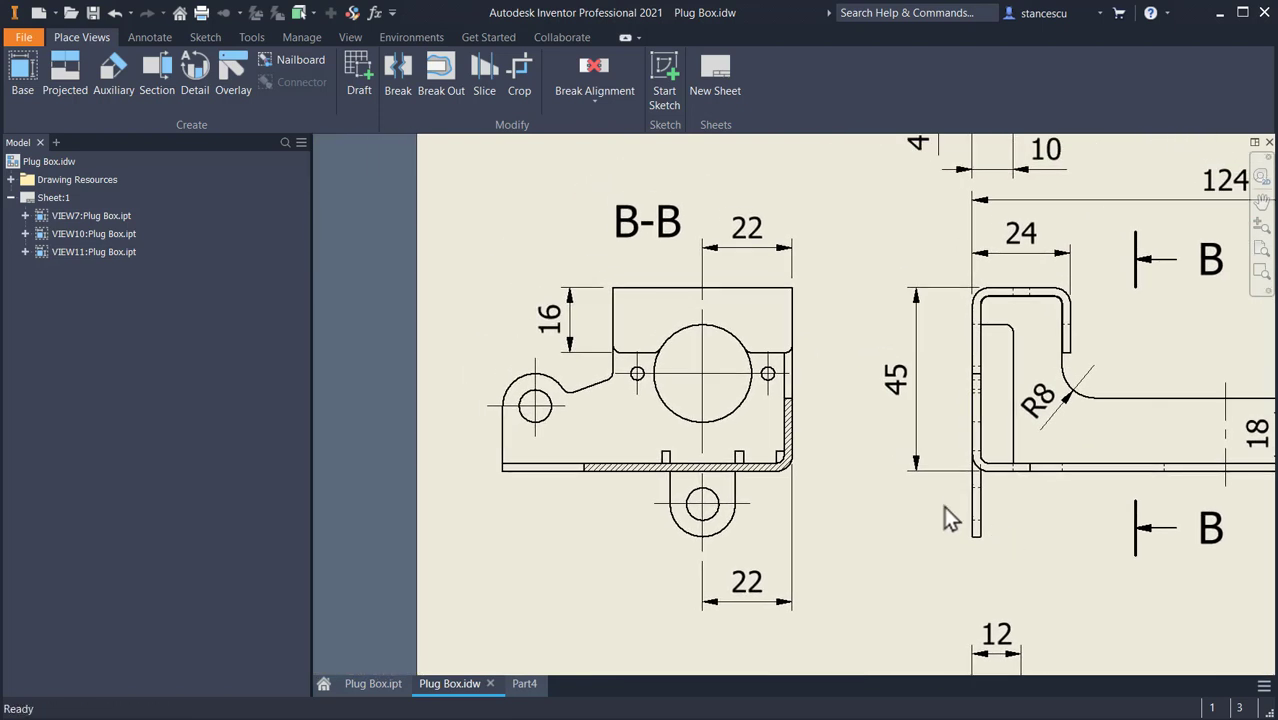
pyautogui.click(589, 352)
pyautogui.scroll(2, 670, 358)
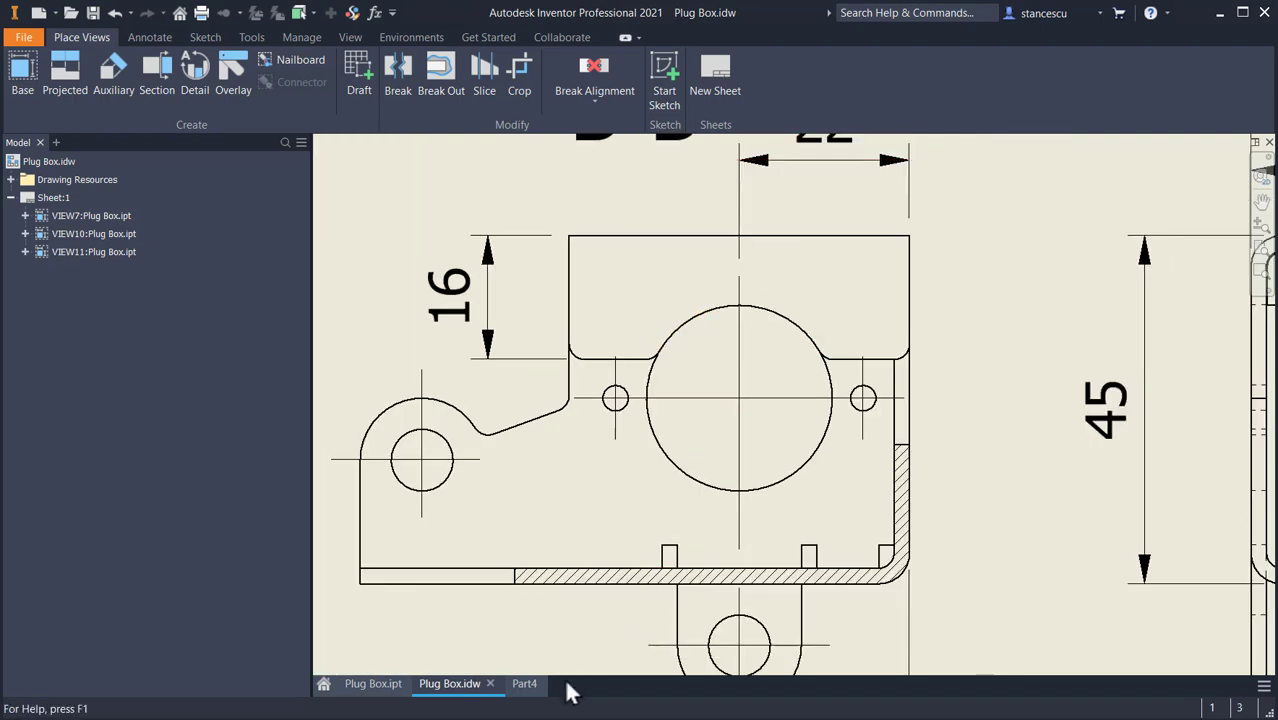
# Return to Part4 and start a sketch on the thin end face of the 24 mm flange.
pyautogui.click(524, 686)
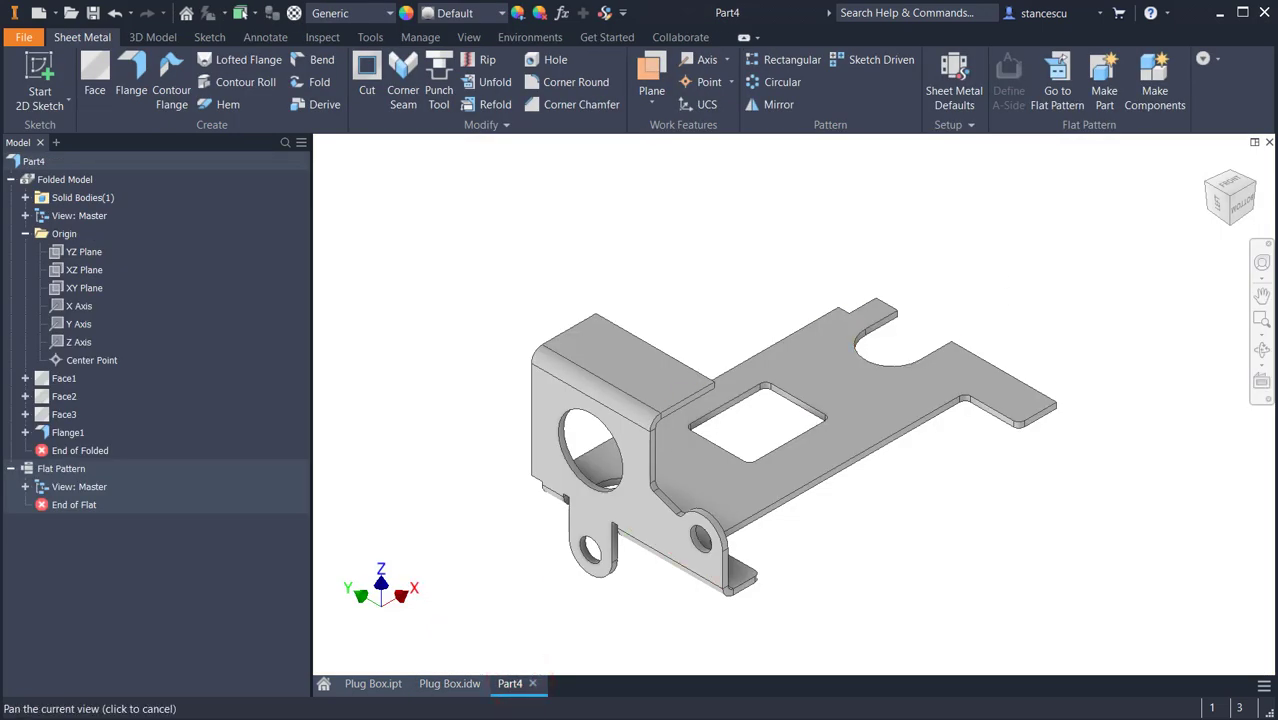
pyautogui.click(1262, 195)
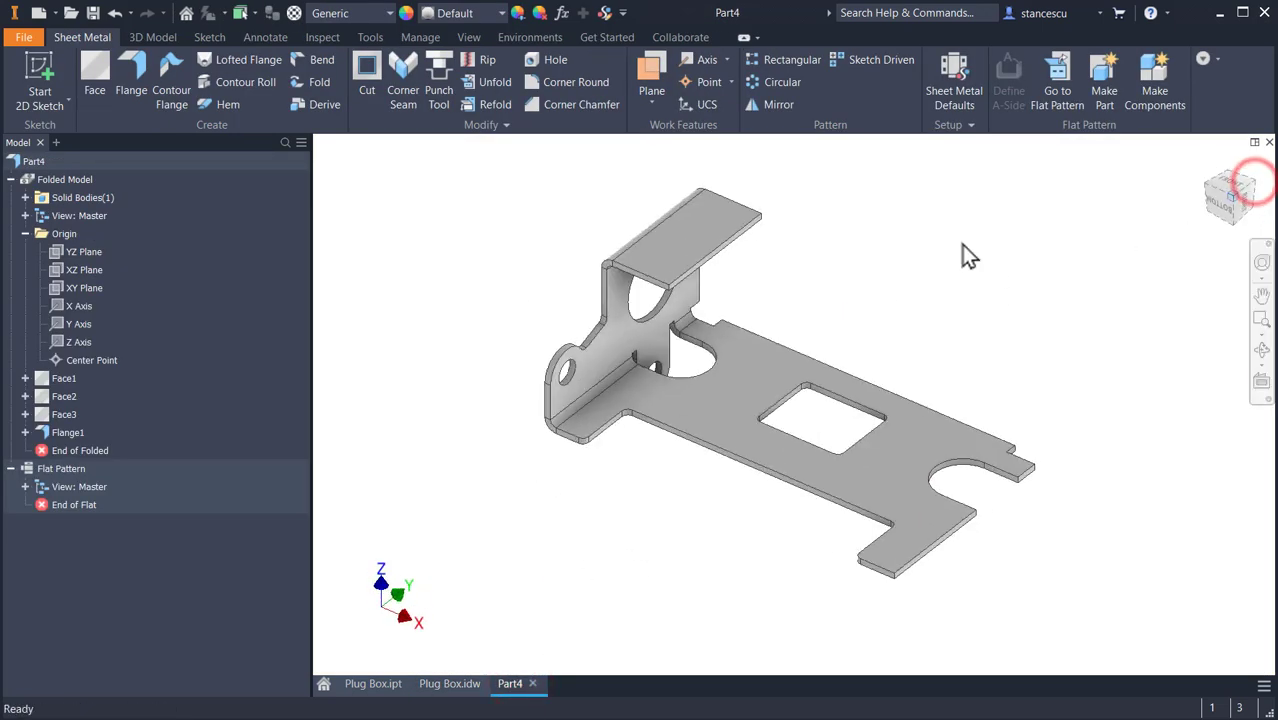
pyautogui.scroll(5, 848, 240)
pyautogui.scroll(3, 665, 262)
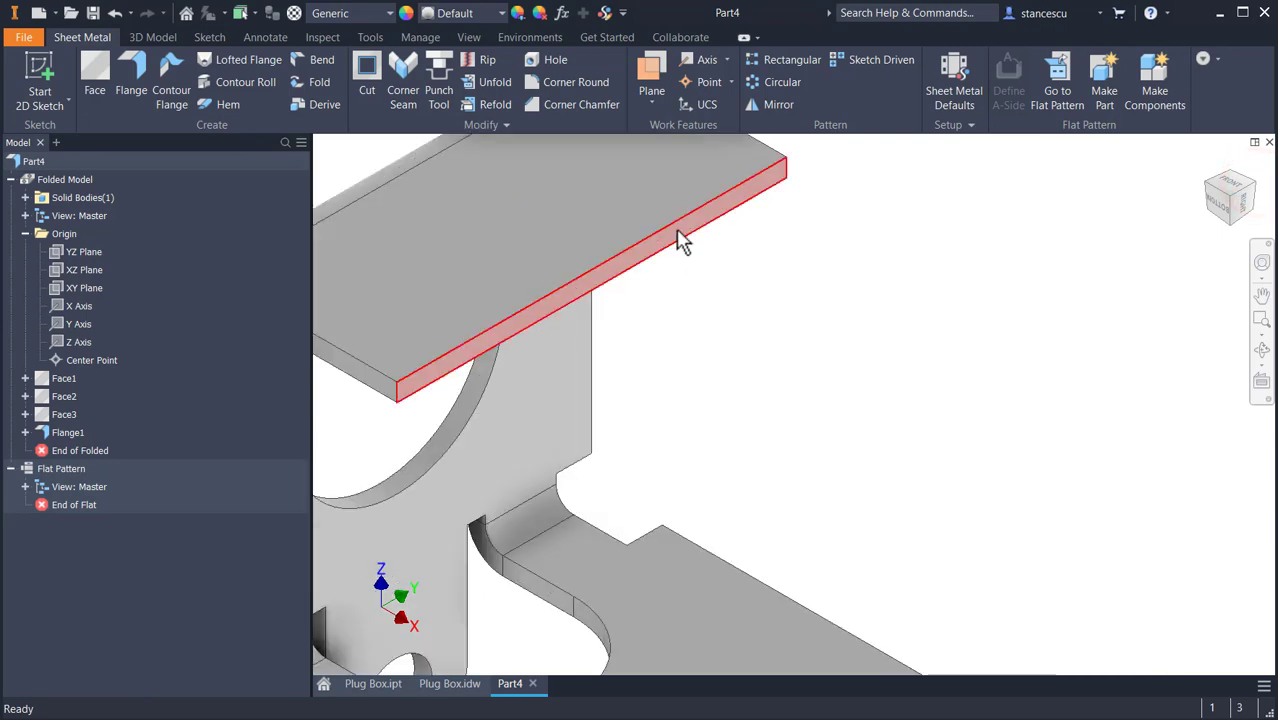
pyautogui.click(677, 231)
pyautogui.click(787, 220)
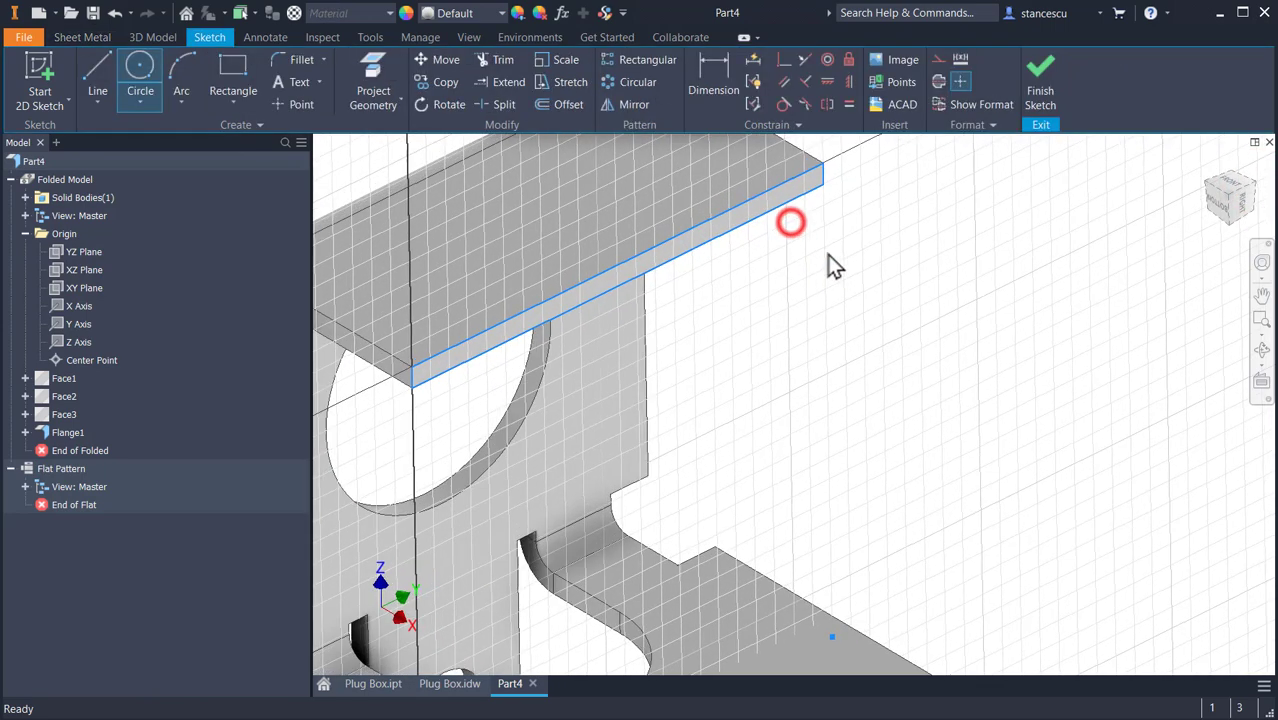
pyautogui.scroll(-3, 595, 330)
pyautogui.moveTo(661, 334); pyautogui.dragTo(665, 340, button='middle')
# Sketch a three-line outline 44 mm wide and about 14.5 mm deep, hanging from the lower corners of the flange's end face.
pyautogui.click(96, 72)
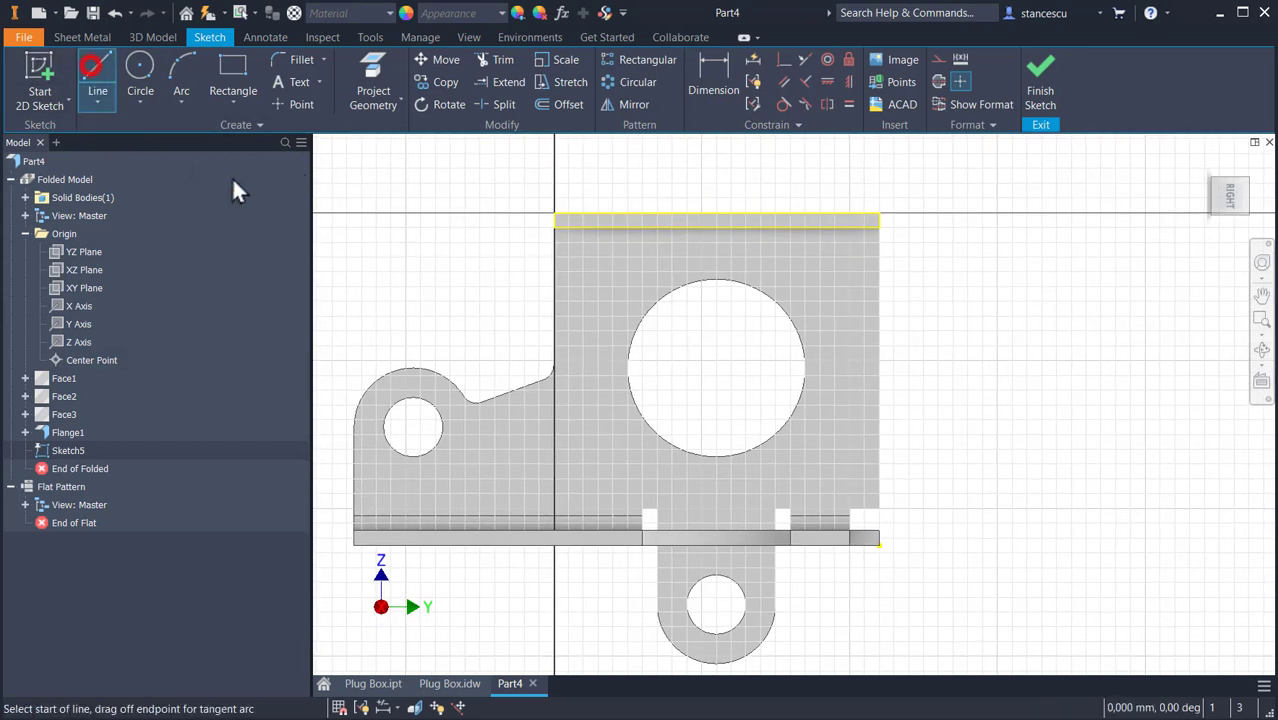
pyautogui.click(556, 228)
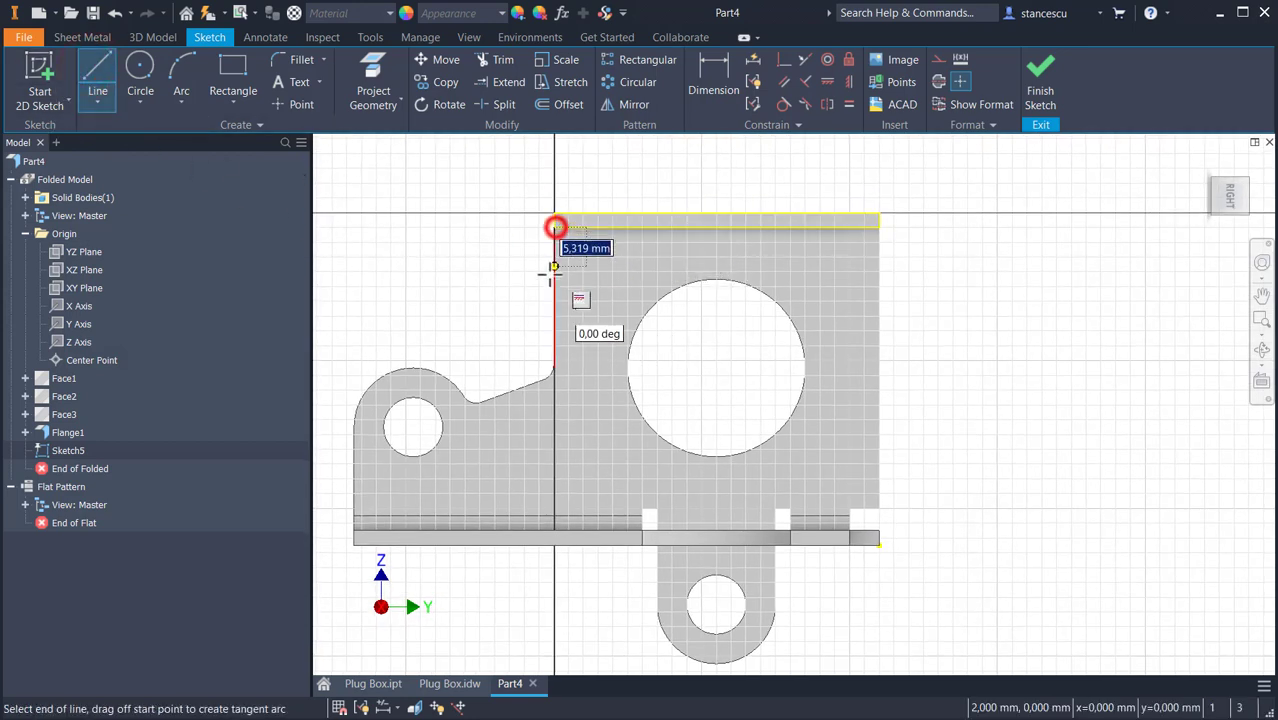
pyautogui.doubleClick(554, 335)
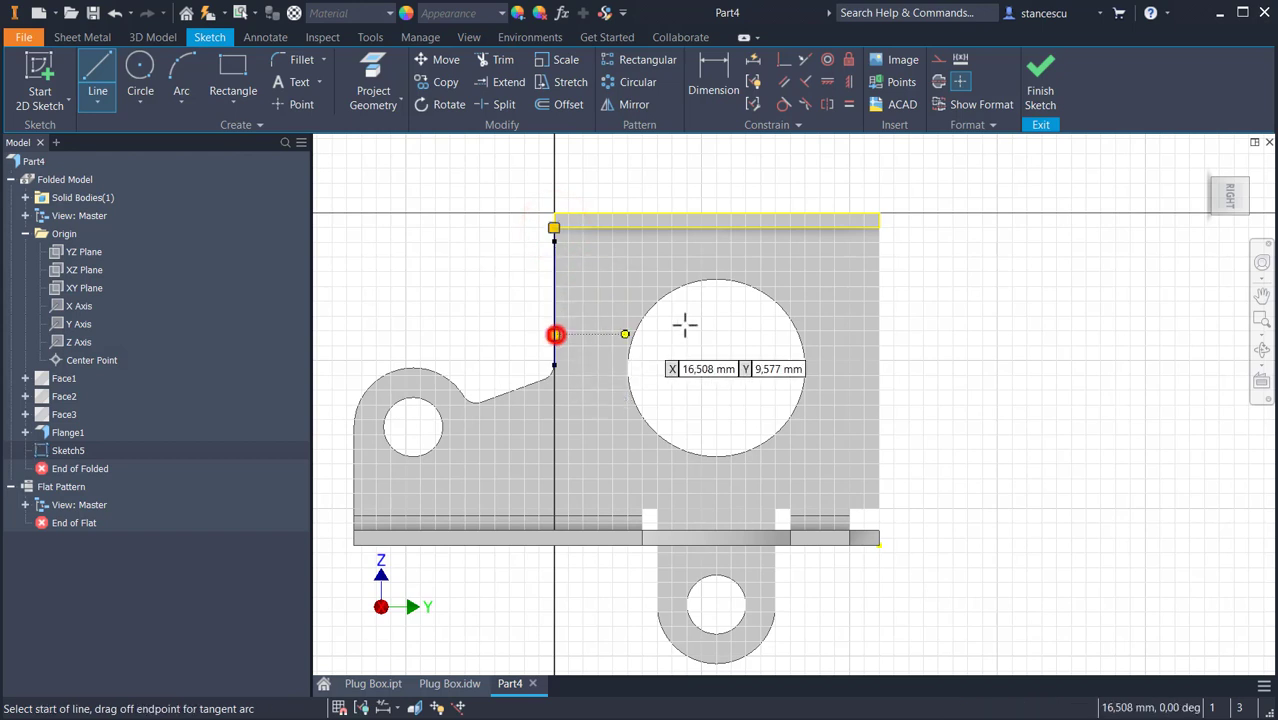
pyautogui.click(554, 335)
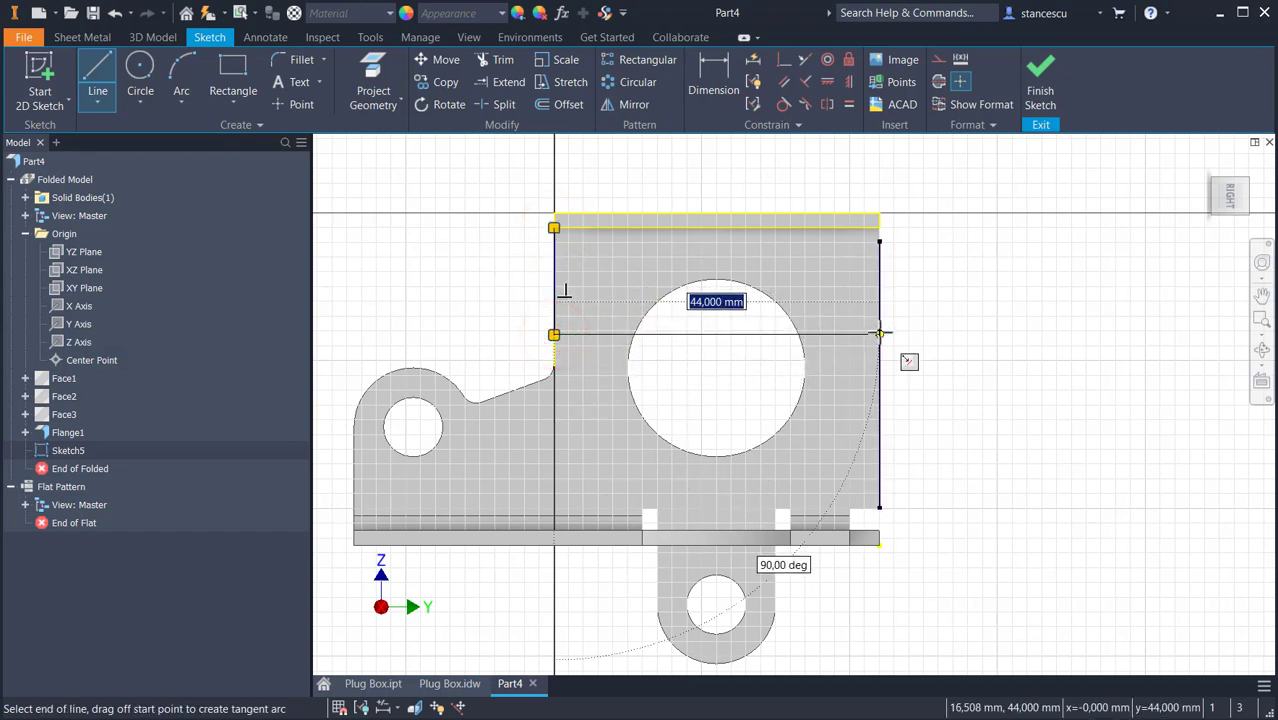
pyautogui.doubleClick(879, 335)
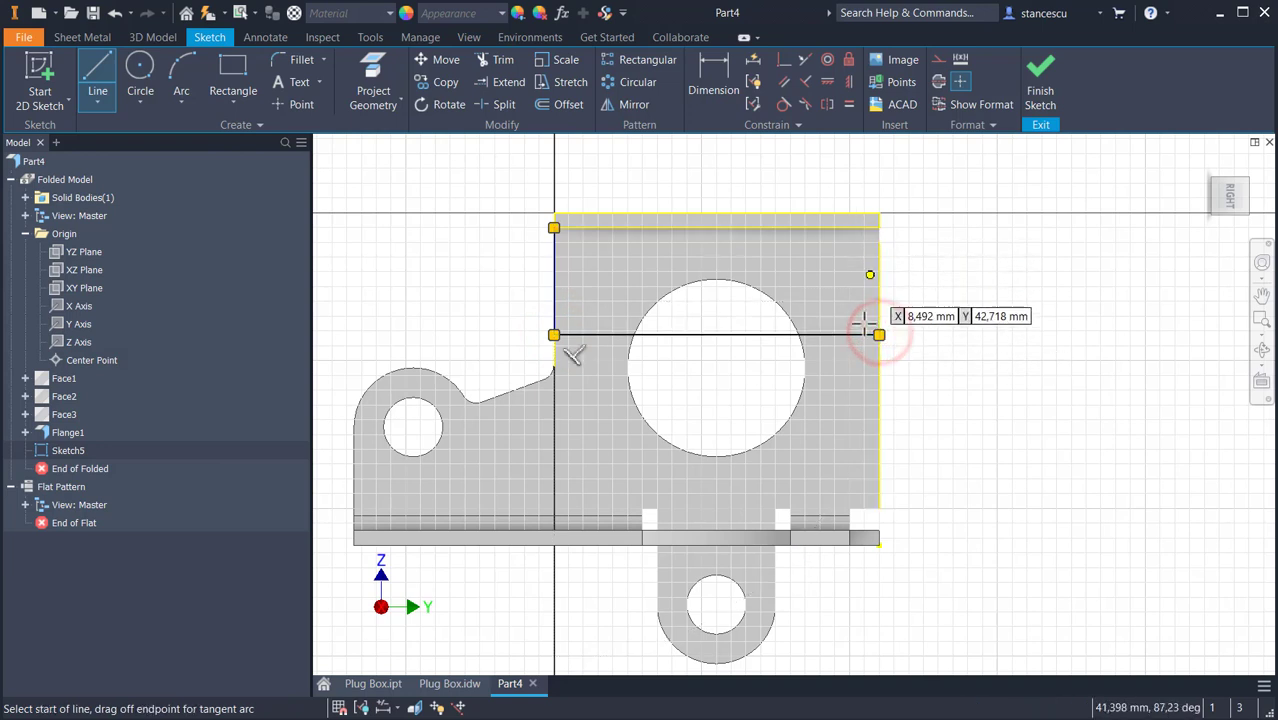
pyautogui.click(879, 335)
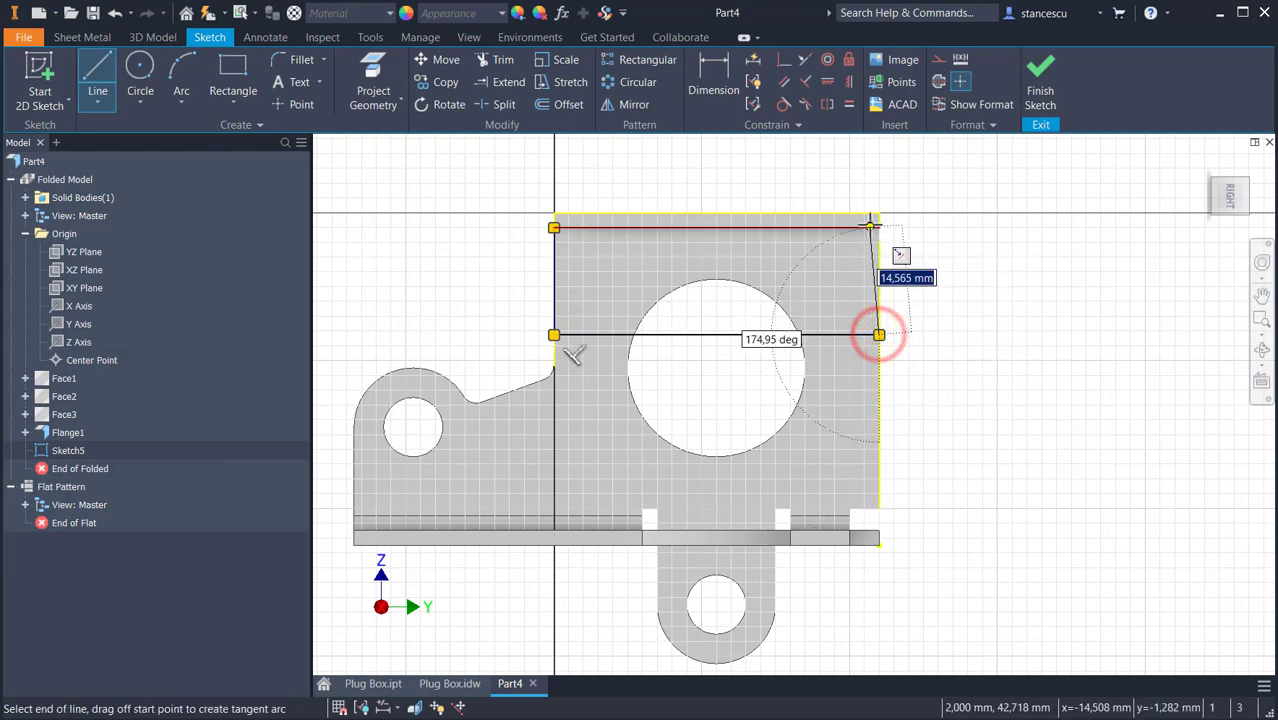
pyautogui.click(879, 228)
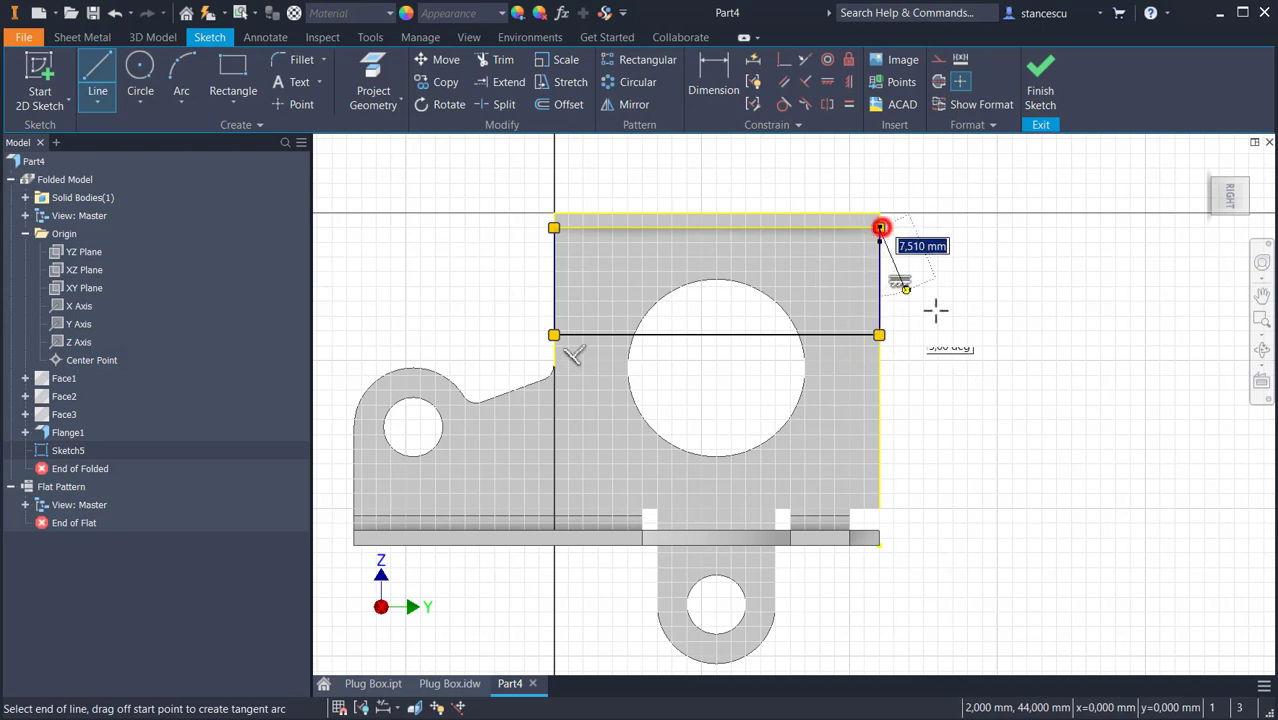
pyautogui.press('Escape')
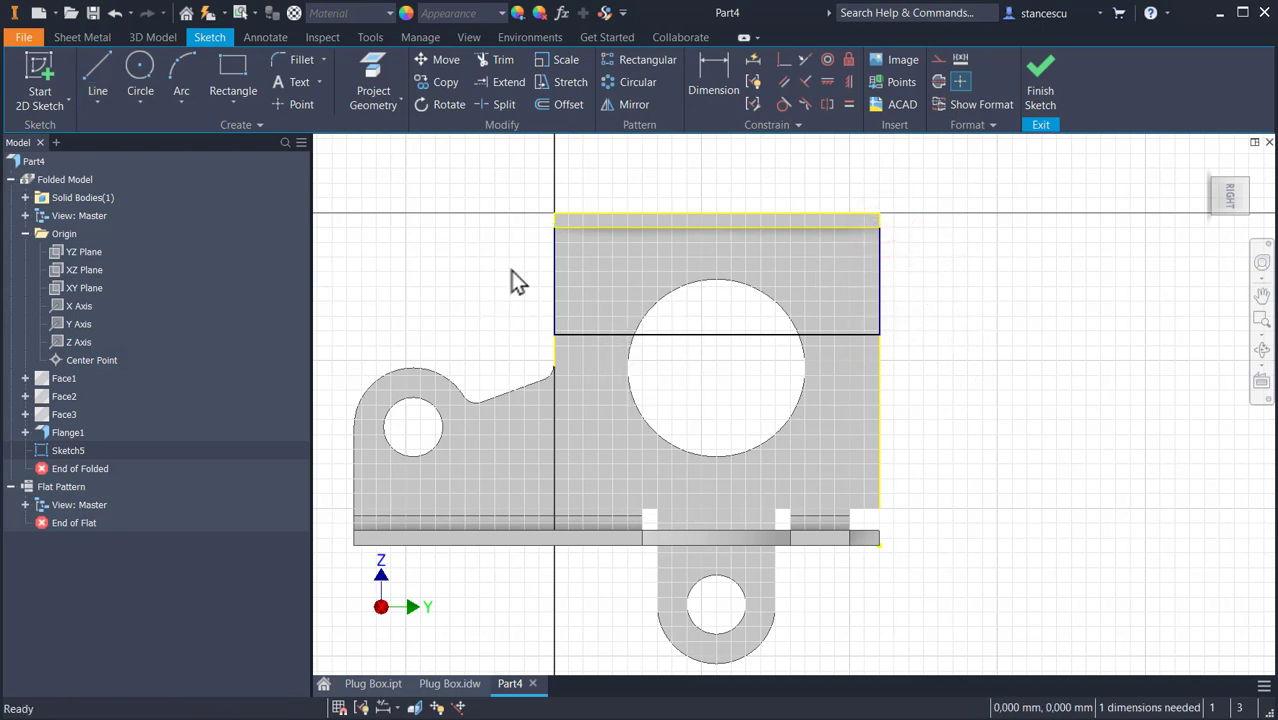
# Project the upright face's large hole into the sketch and split the horizontal line where it crosses the circle.
pyautogui.click(382, 75)
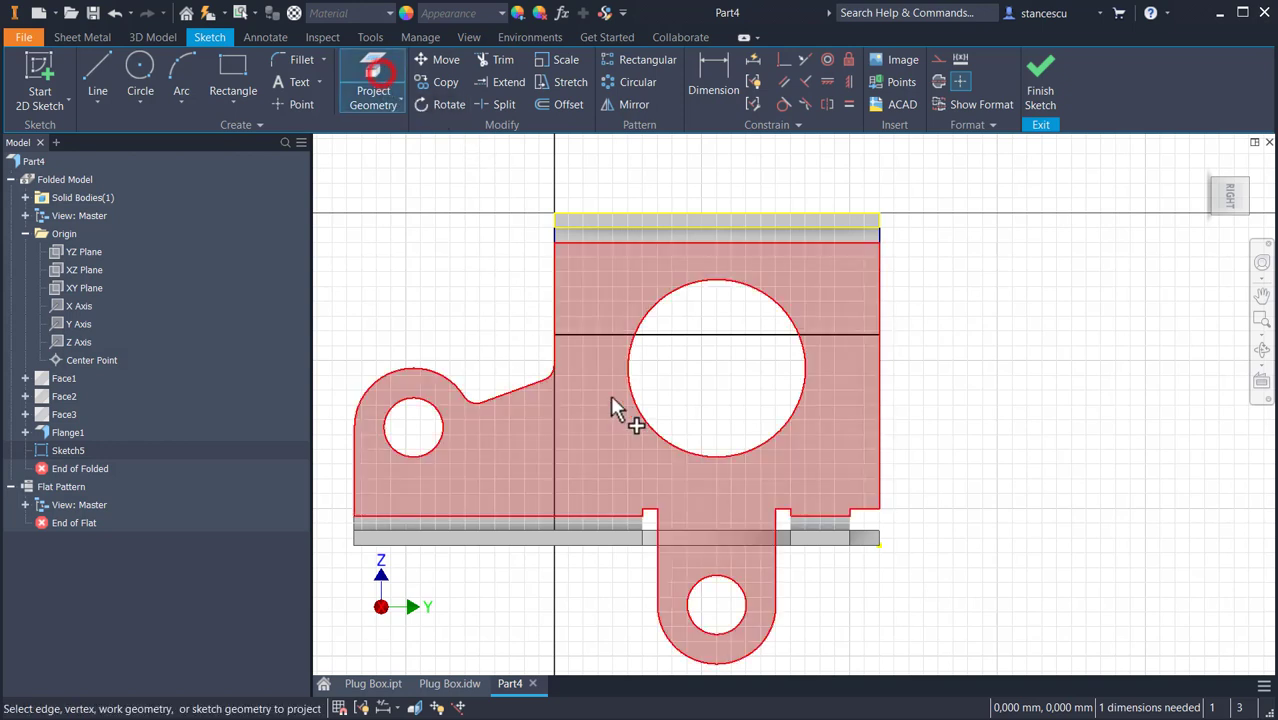
pyautogui.click(645, 413)
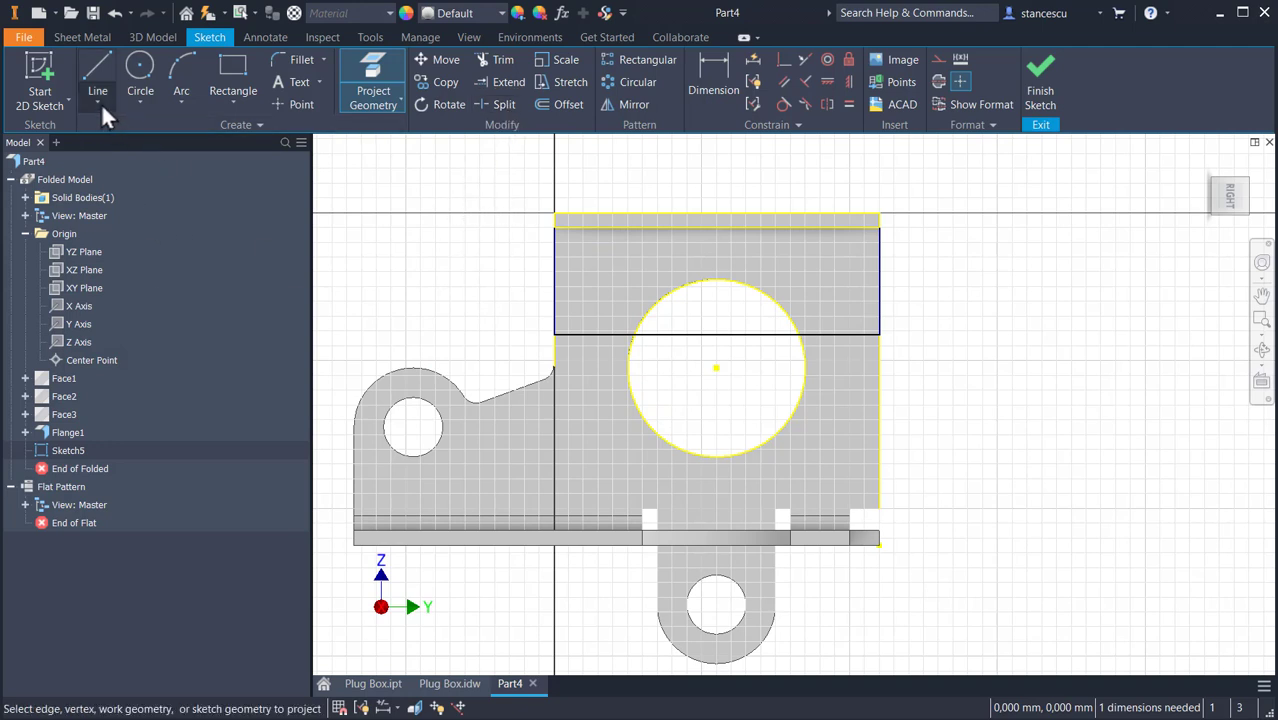
pyautogui.click(186, 72)
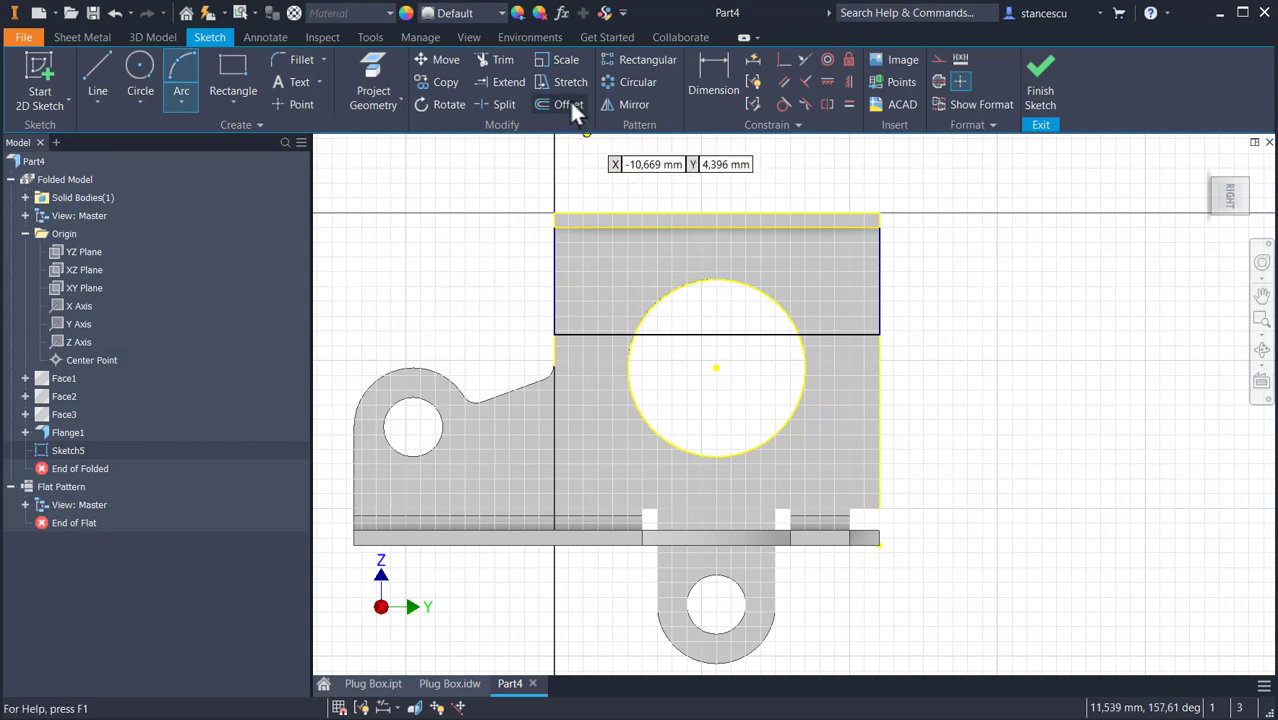
pyautogui.click(510, 105)
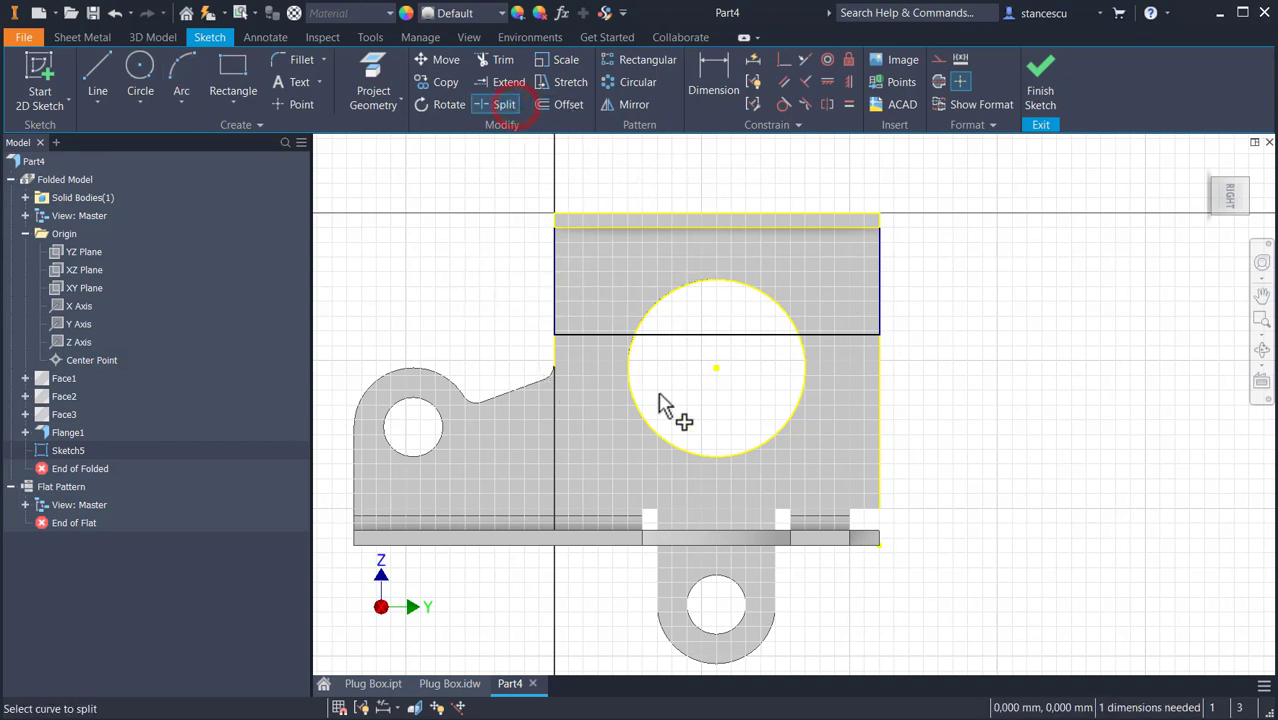
pyautogui.click(726, 338)
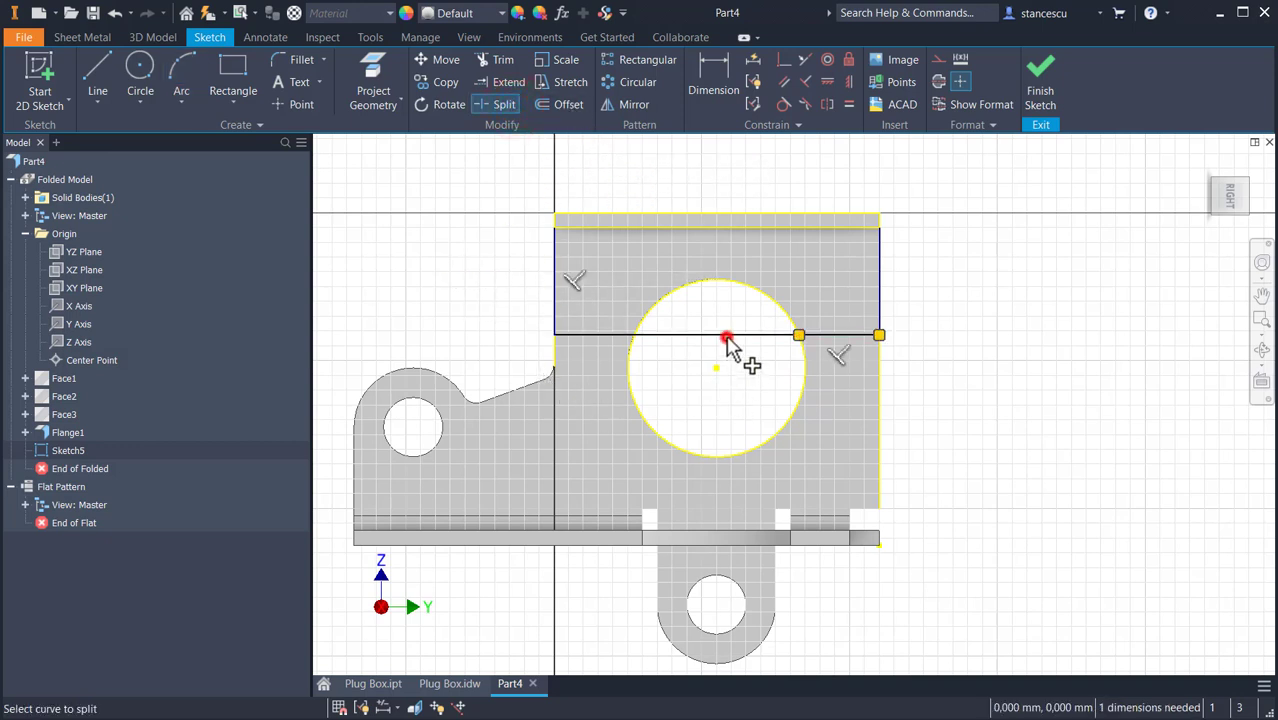
pyautogui.click(664, 338)
pyautogui.press('Escape')
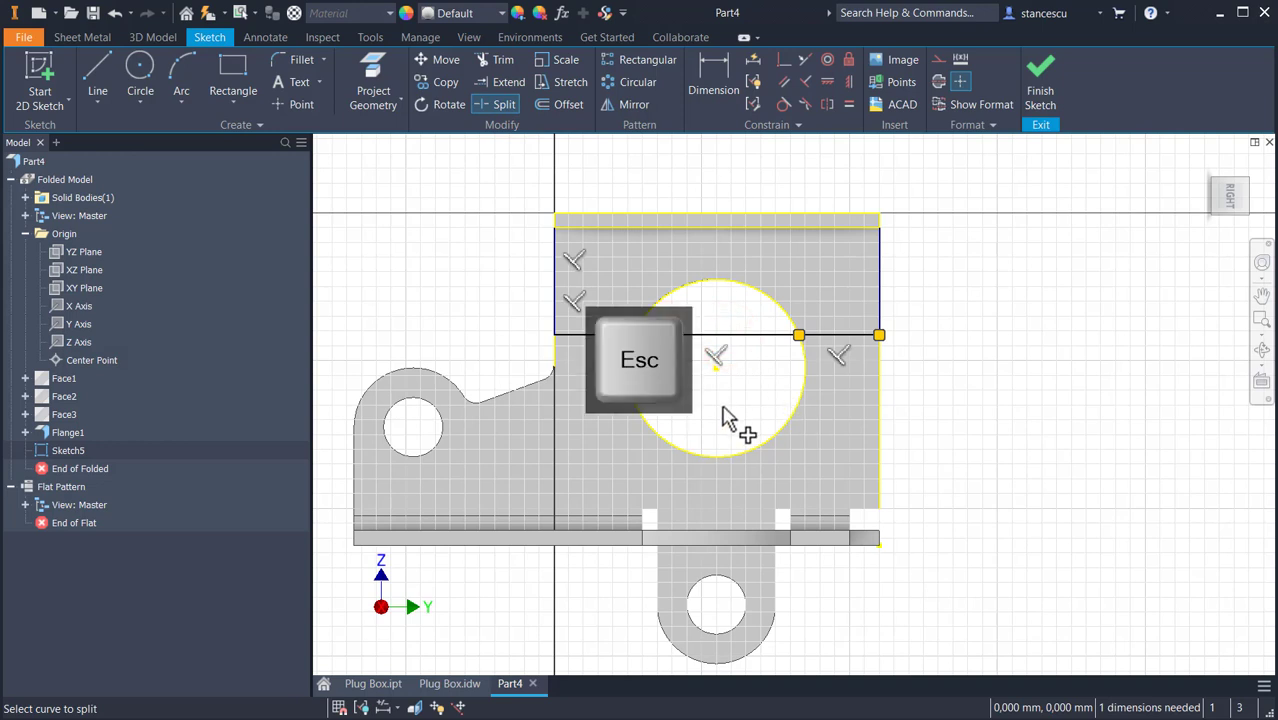
# Convert the projected circle and the line segment inside it to construction geometry.
pyautogui.moveTo(733, 365); pyautogui.dragTo(672, 300)
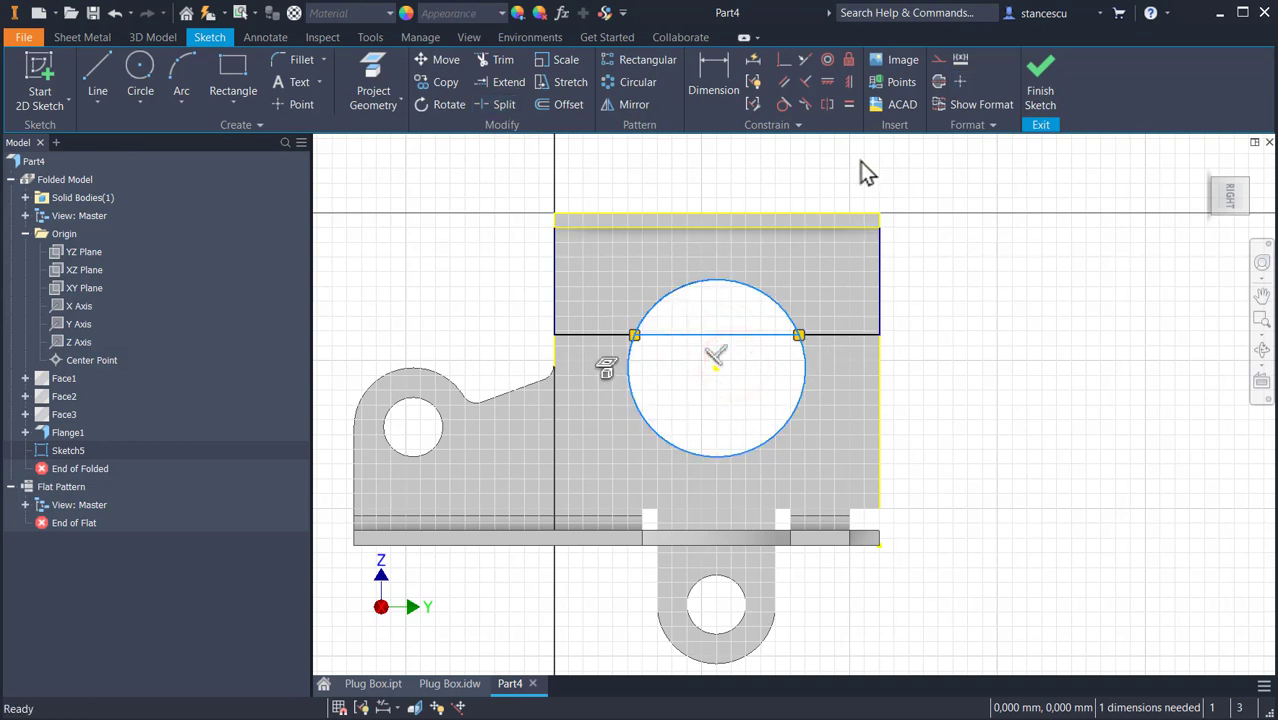
pyautogui.click(938, 59)
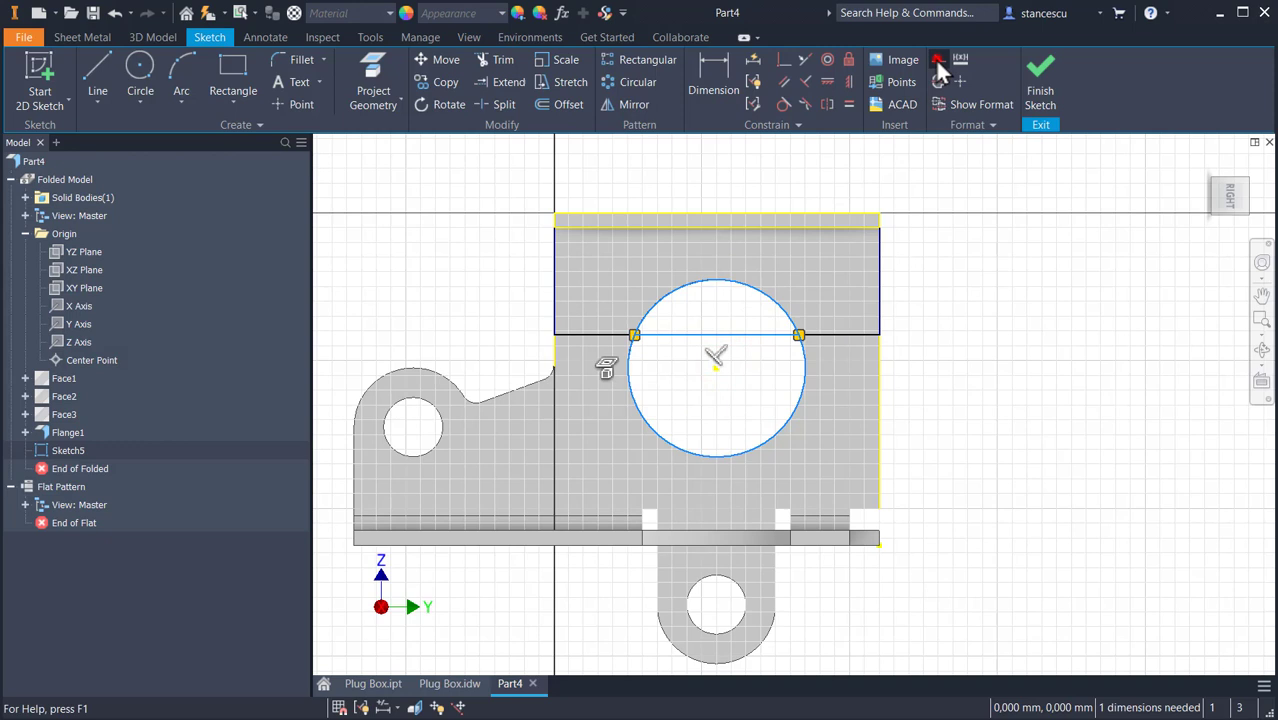
pyautogui.click(984, 308)
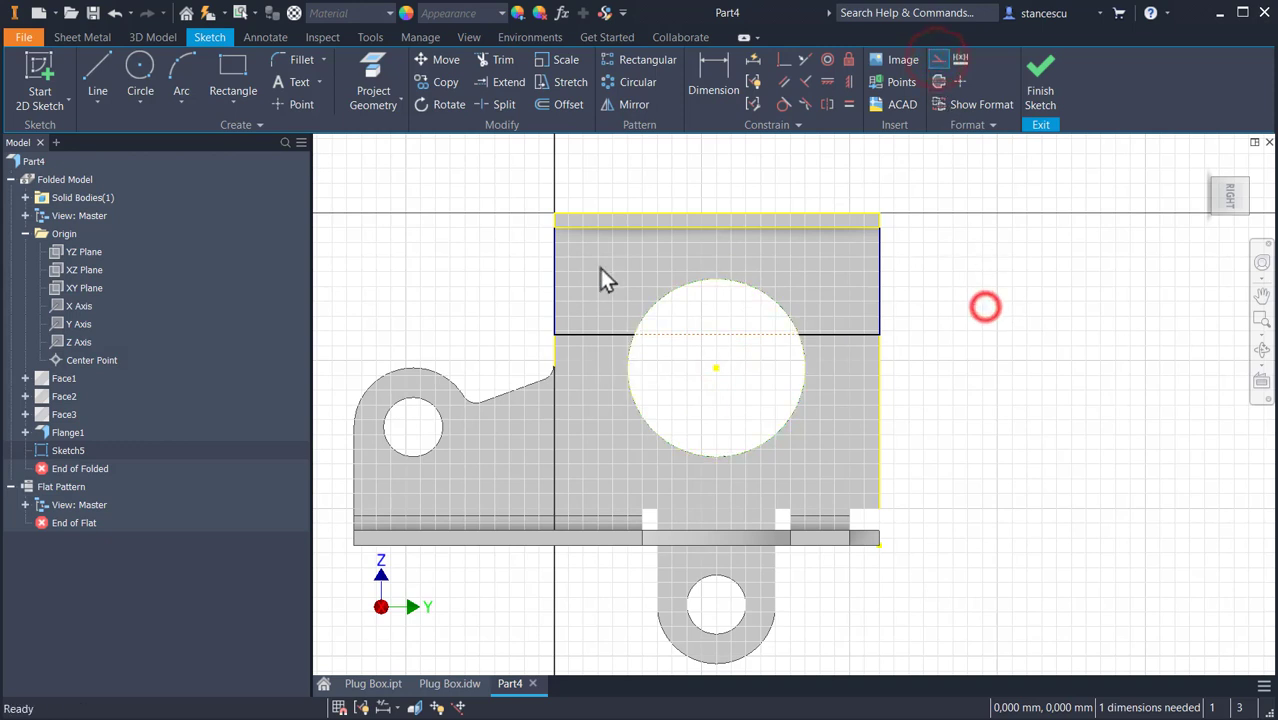
# Draw a three-point arc between the two split points, following the upper part of the projected circle.
pyautogui.click(176, 78)
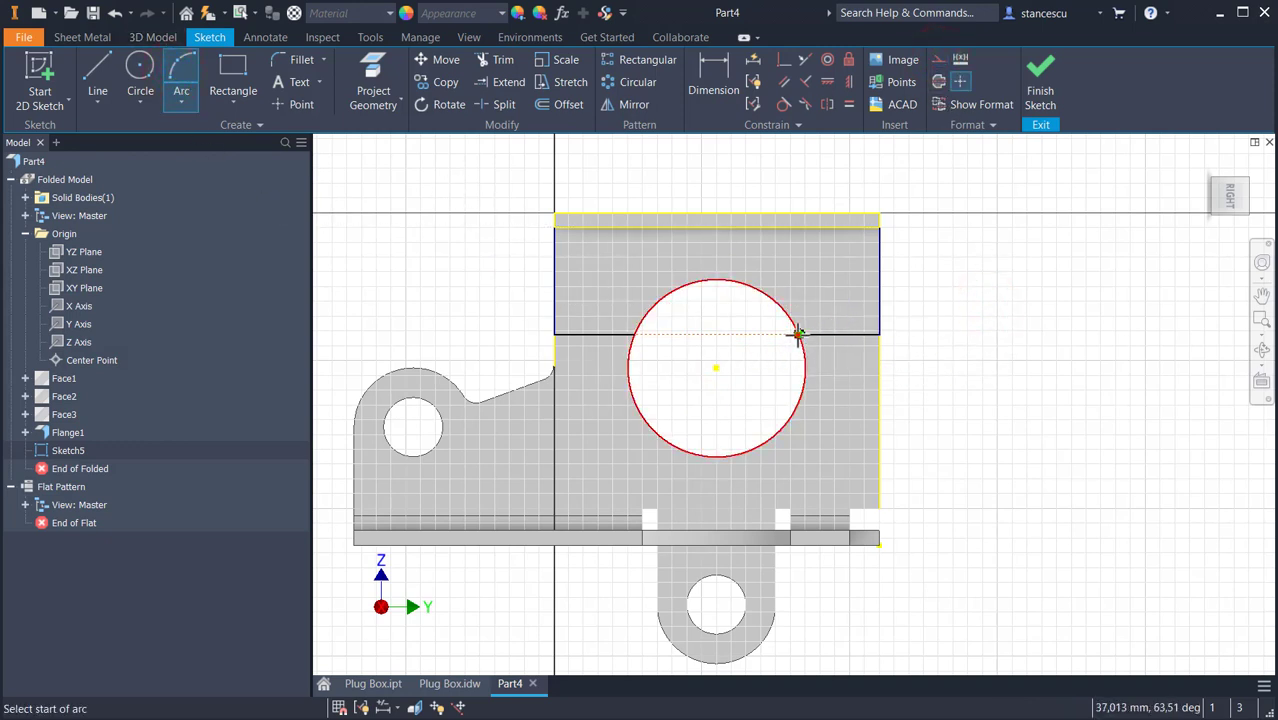
pyautogui.click(797, 334)
pyautogui.click(634, 338)
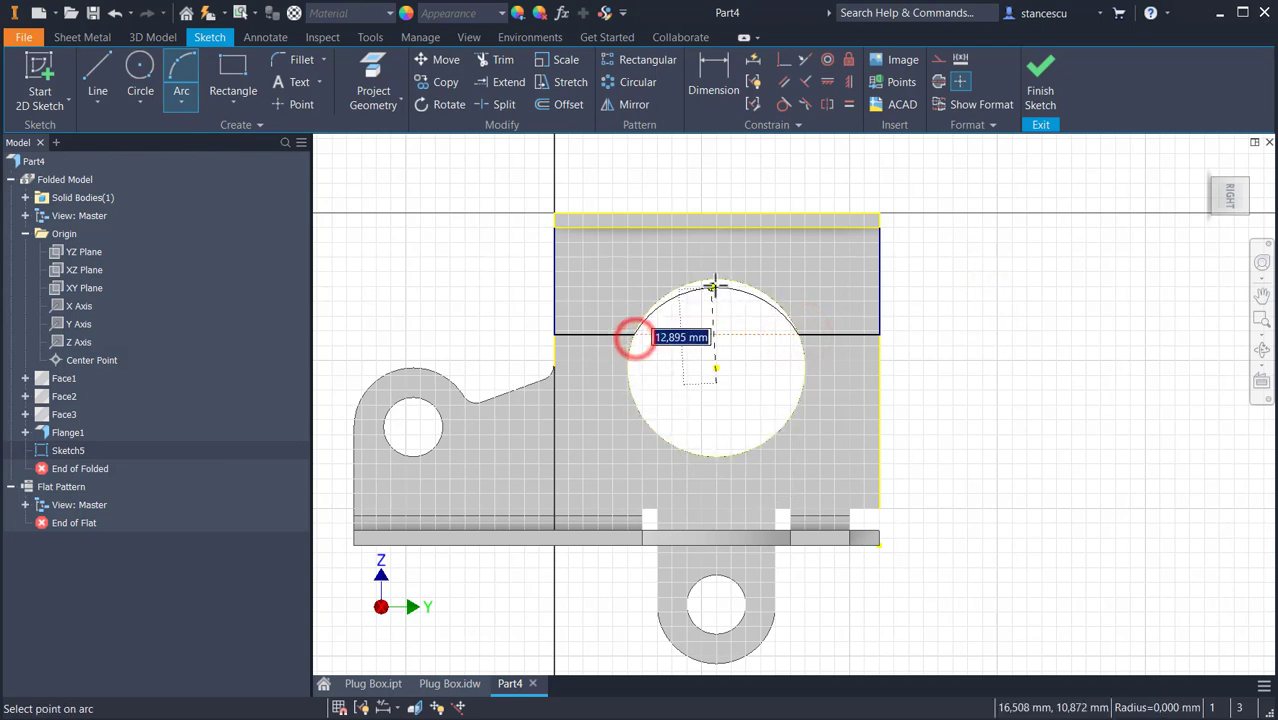
pyautogui.click(727, 285)
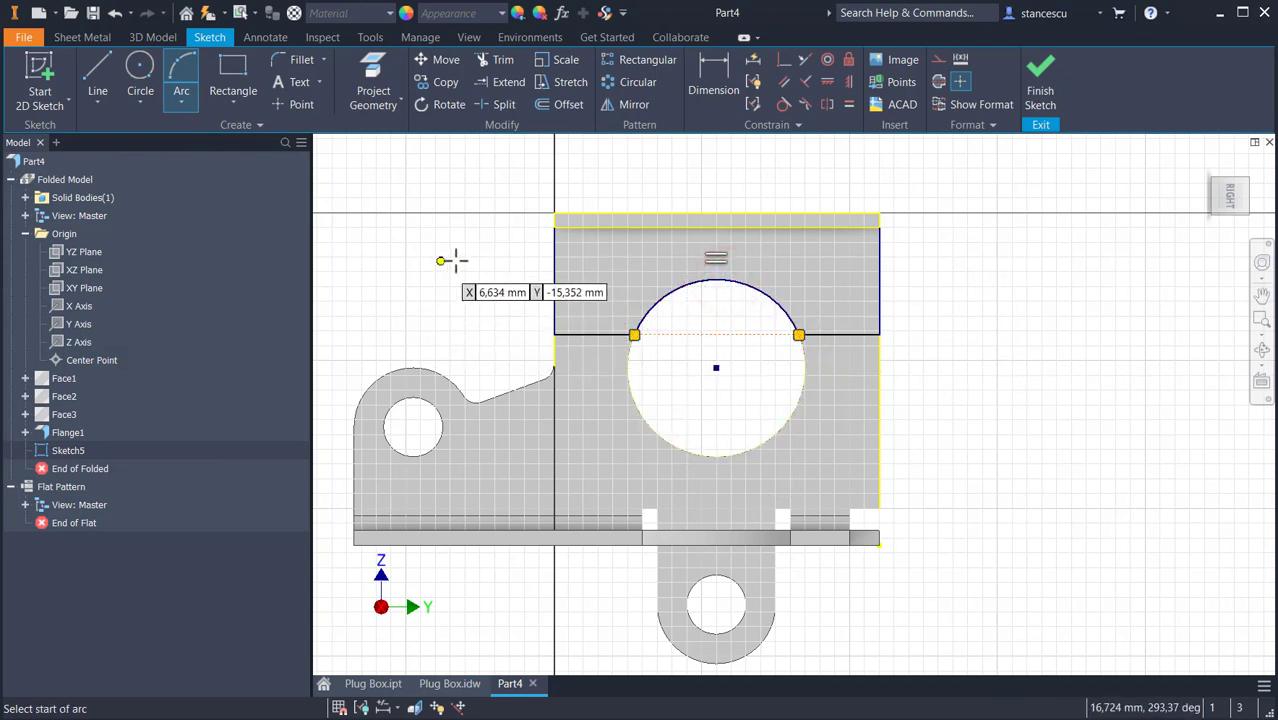
# Dimension the outline's lower horizontal edge 16 mm below the upper edge of the flange's end face.
pyautogui.click(702, 72)
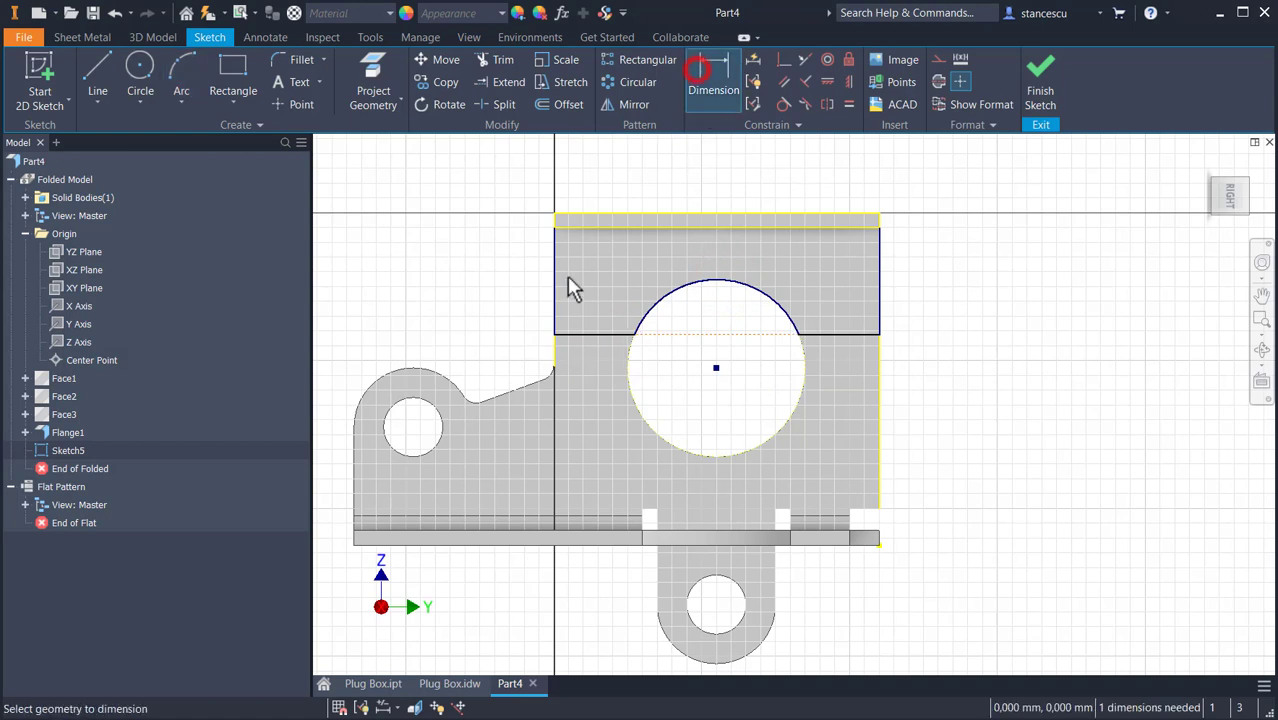
pyautogui.click(589, 336)
pyautogui.click(609, 215)
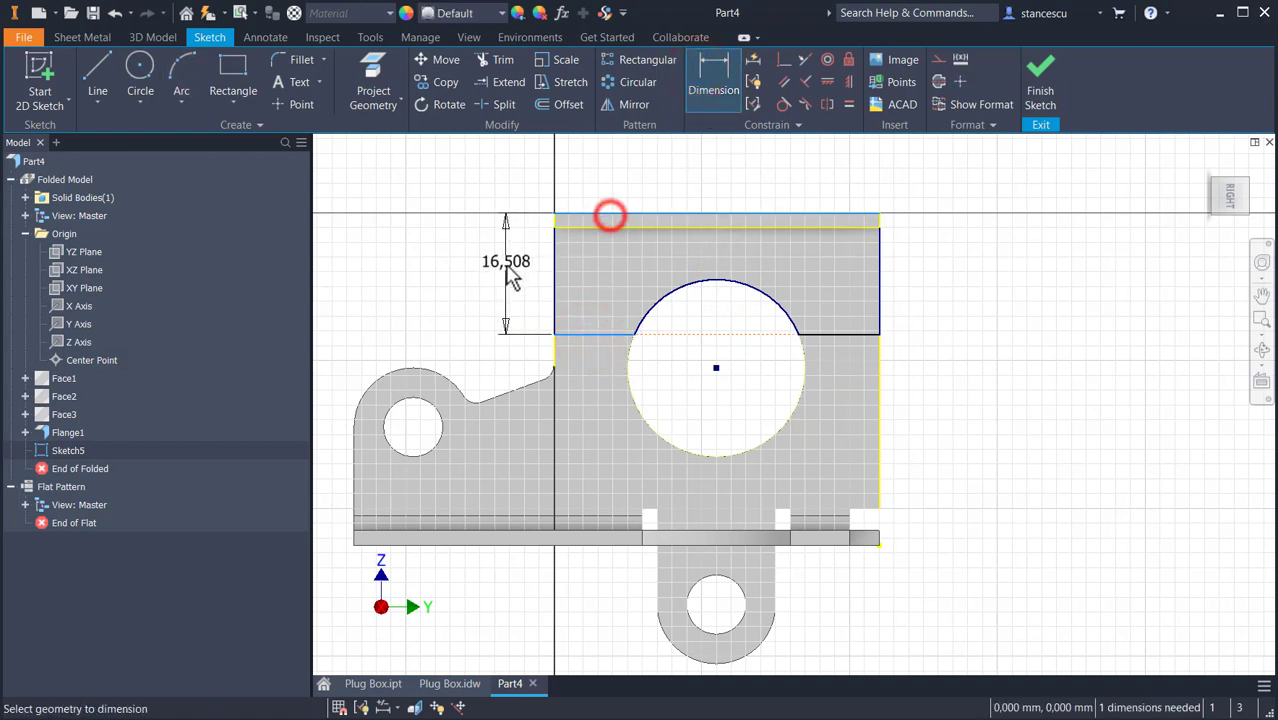
pyautogui.click(497, 275)
pyautogui.write('16')
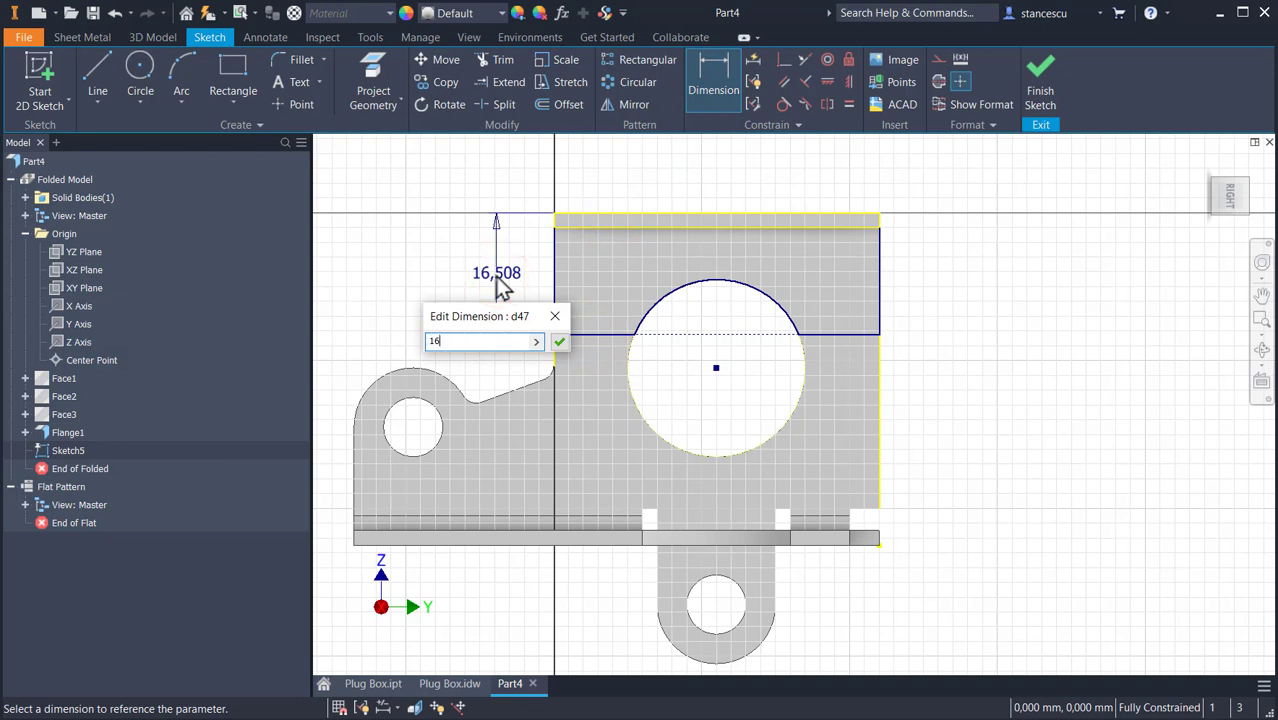
pyautogui.press('Return')
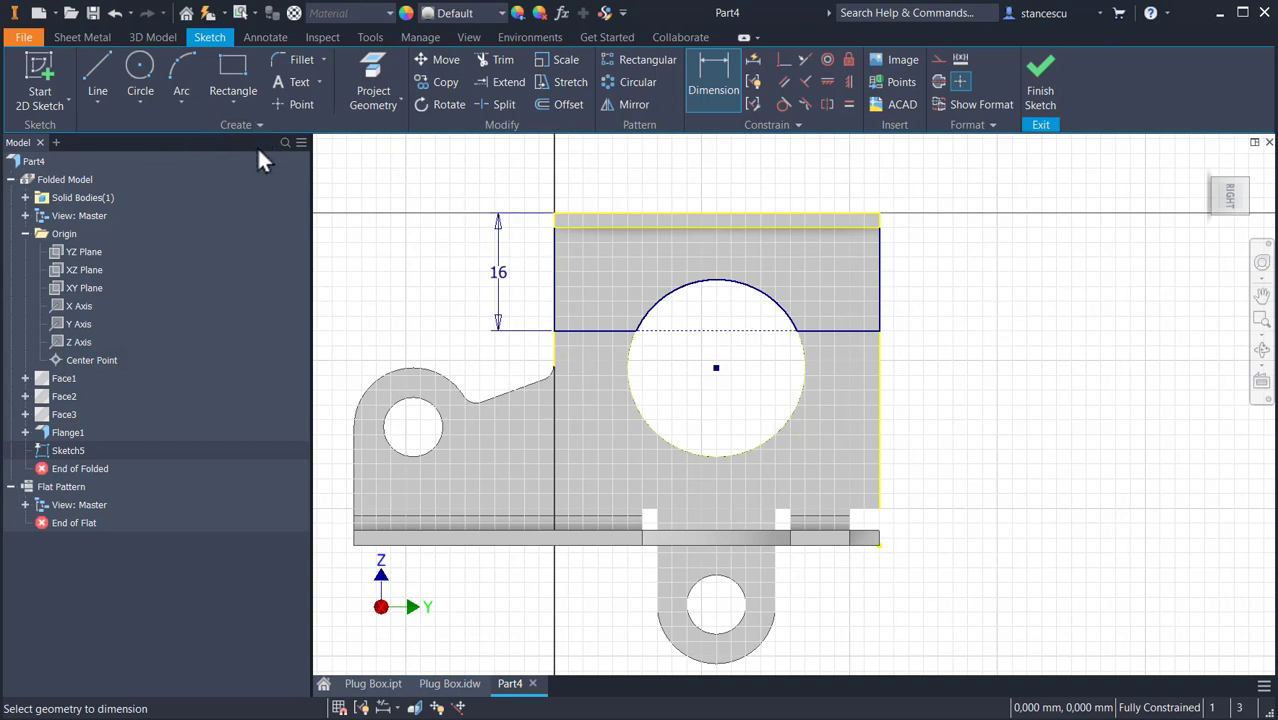
# Round the outline's two outer corners and both junctions with the arc with 2 mm fillets, and finish the sketch.
pyautogui.click(301, 60)
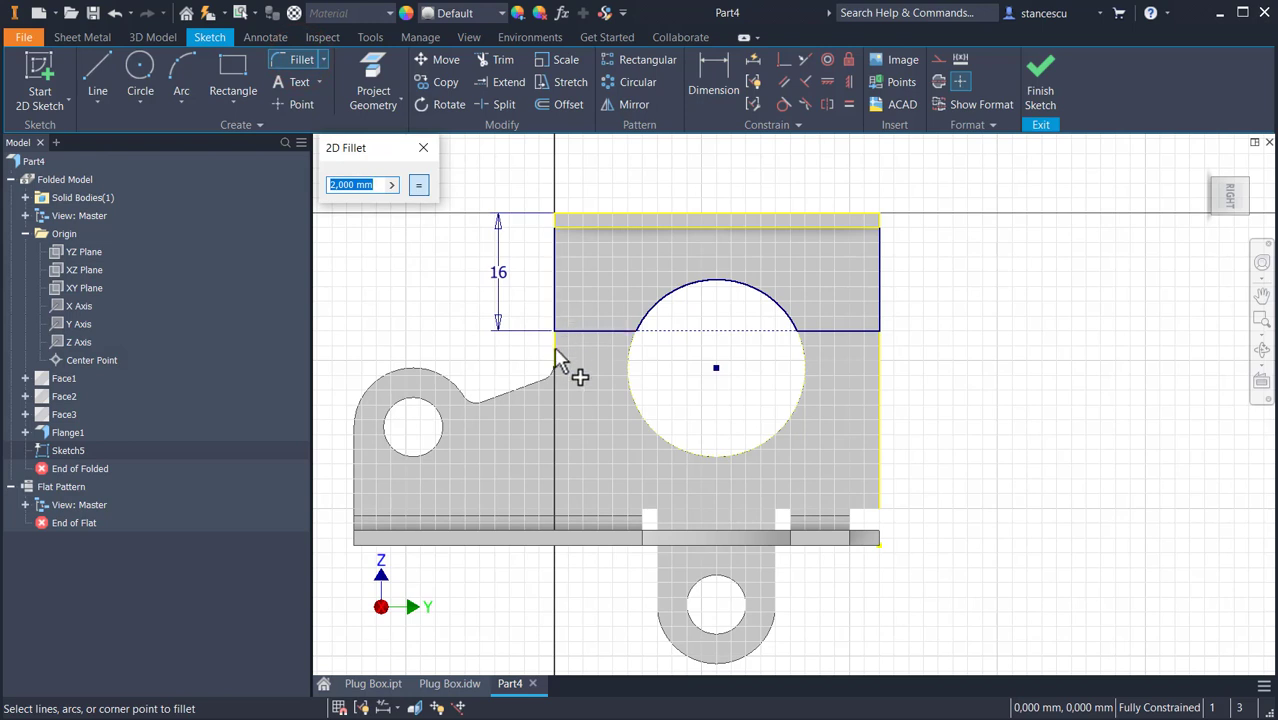
pyautogui.click(554, 314)
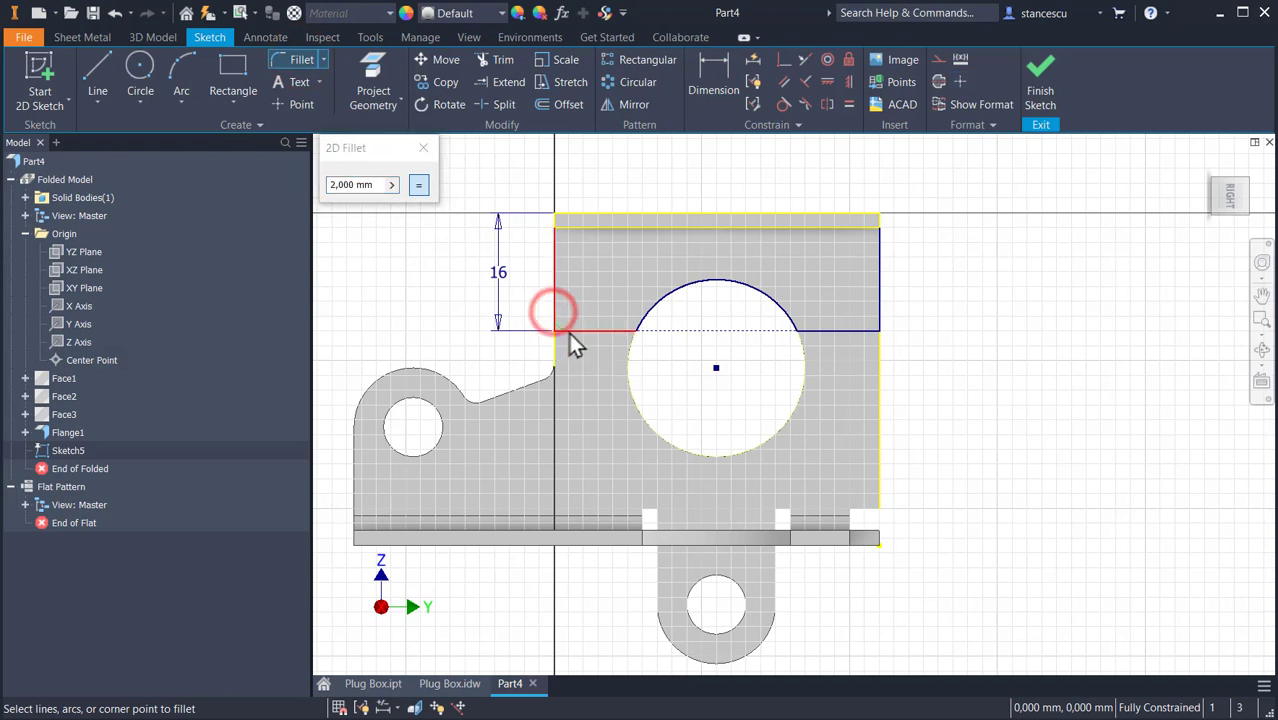
pyautogui.click(569, 331)
pyautogui.click(617, 330)
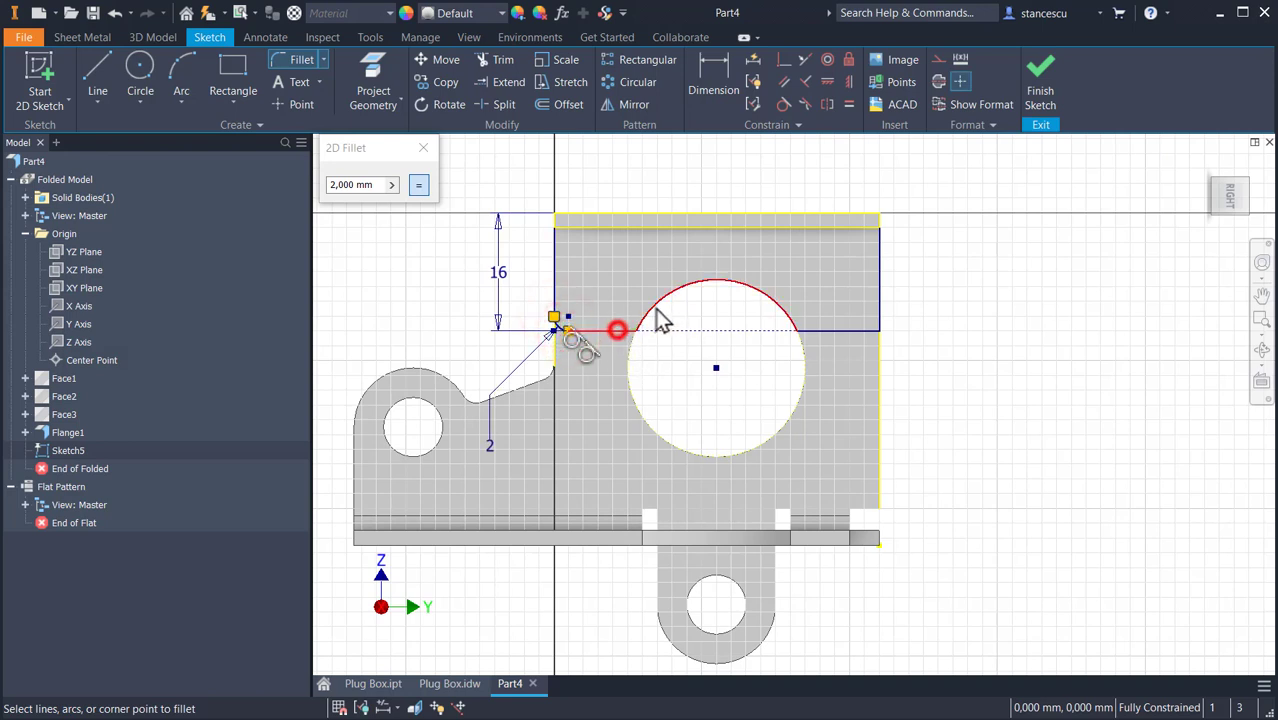
pyautogui.click(652, 305)
pyautogui.click(783, 309)
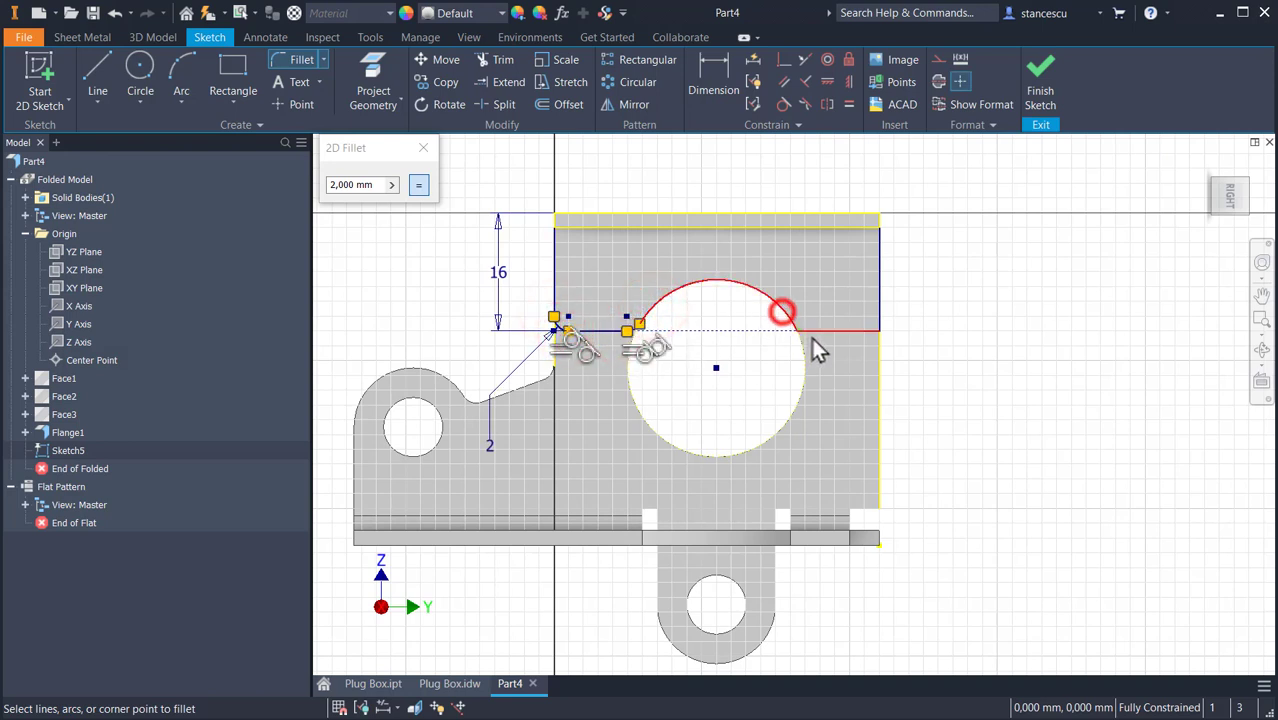
pyautogui.click(816, 330)
pyautogui.click(880, 302)
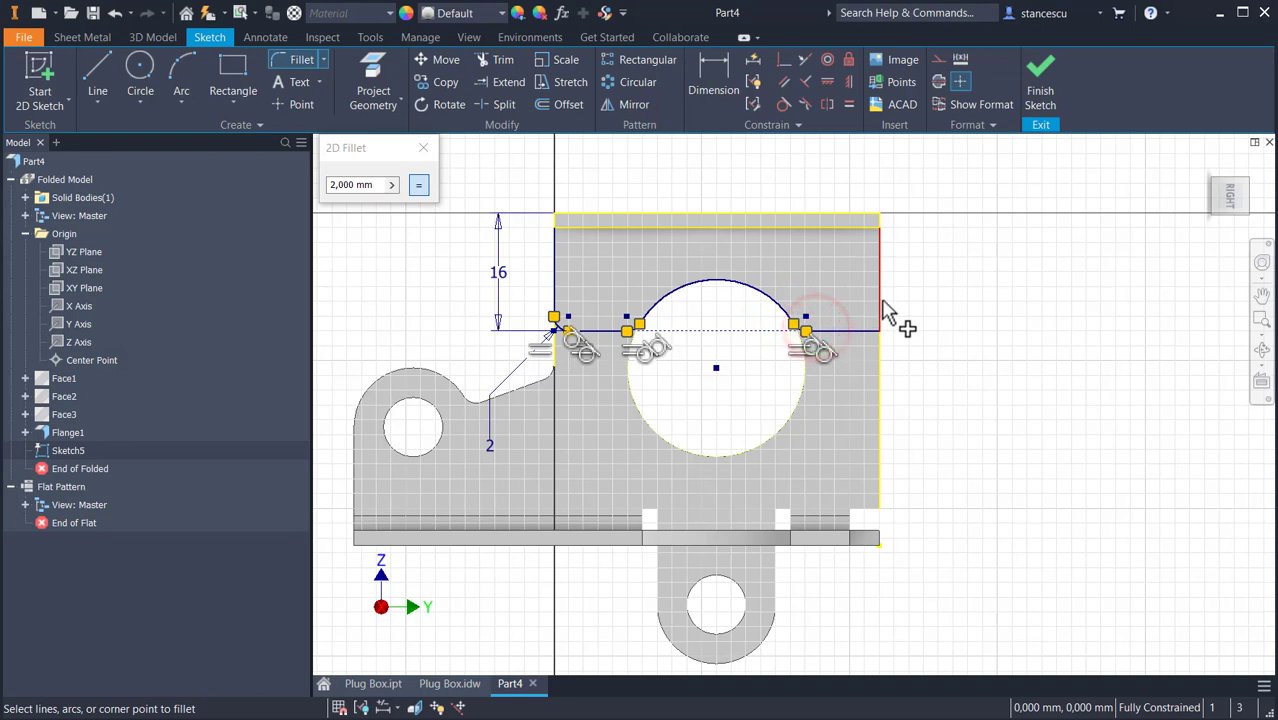
pyautogui.click(858, 331)
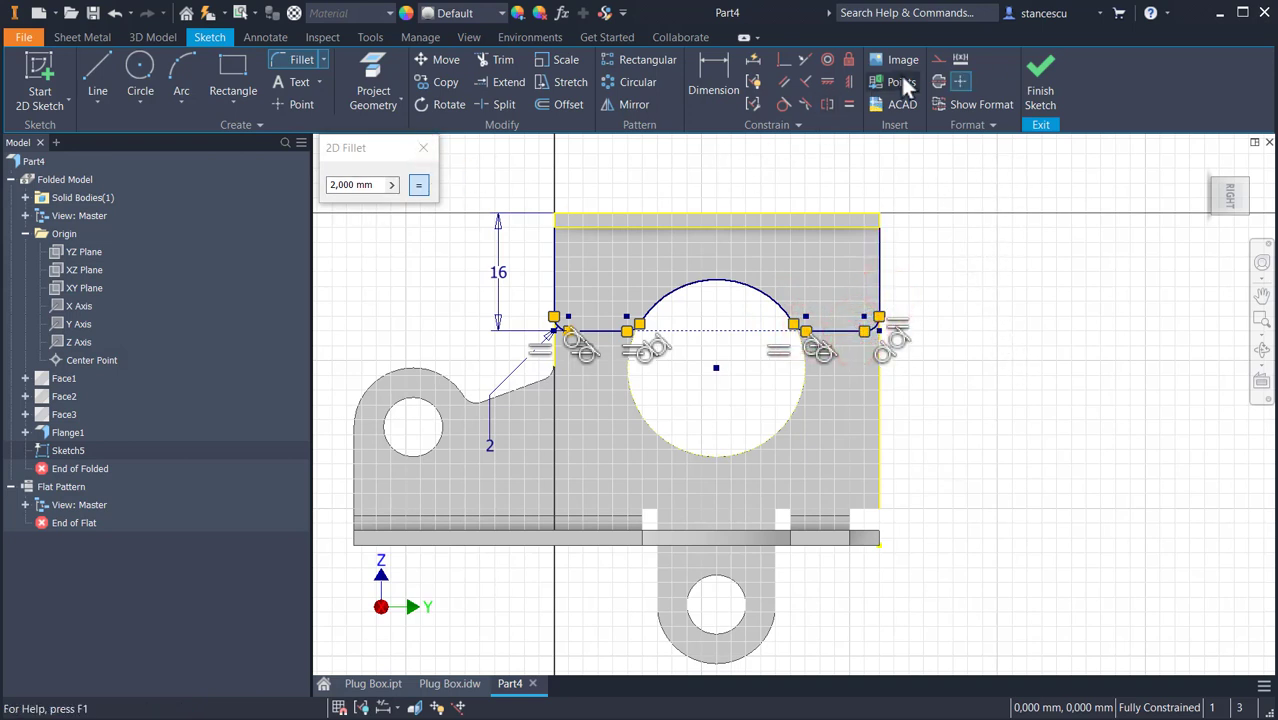
pyautogui.click(1038, 88)
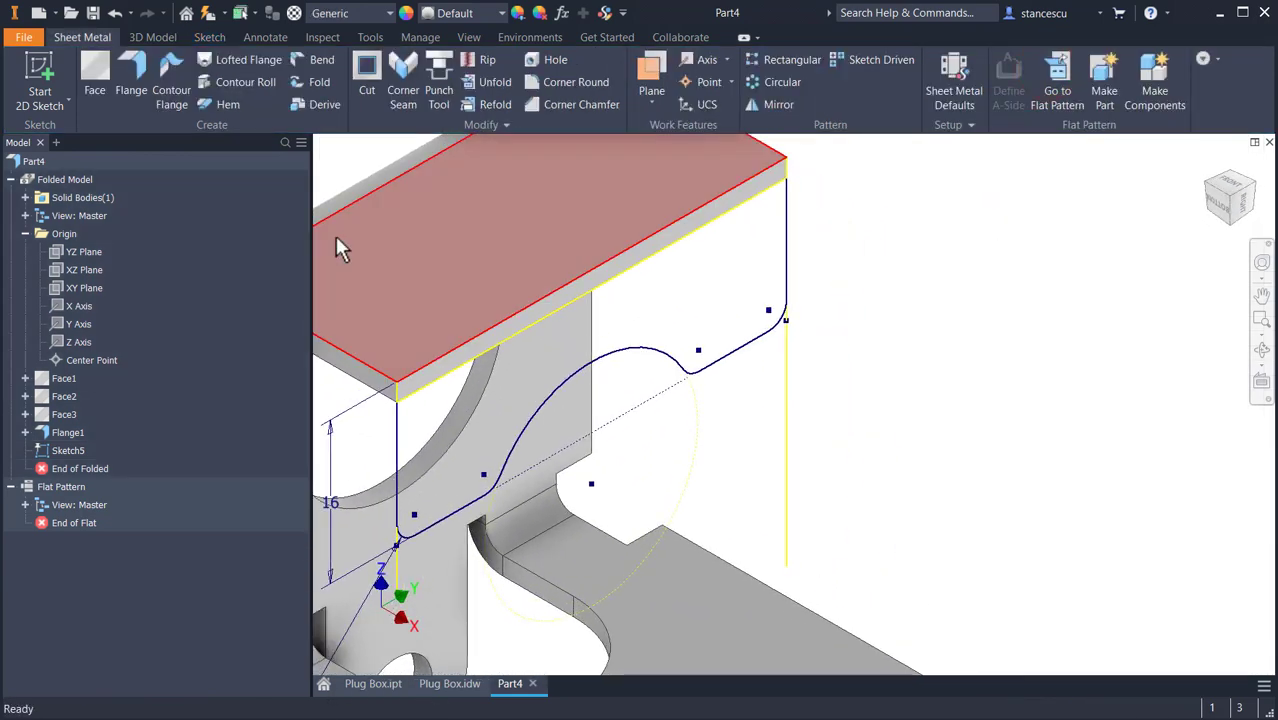
# Create a sheet metal face from the outline with the arc cutout, offset inward beneath the flange.
pyautogui.click(104, 78)
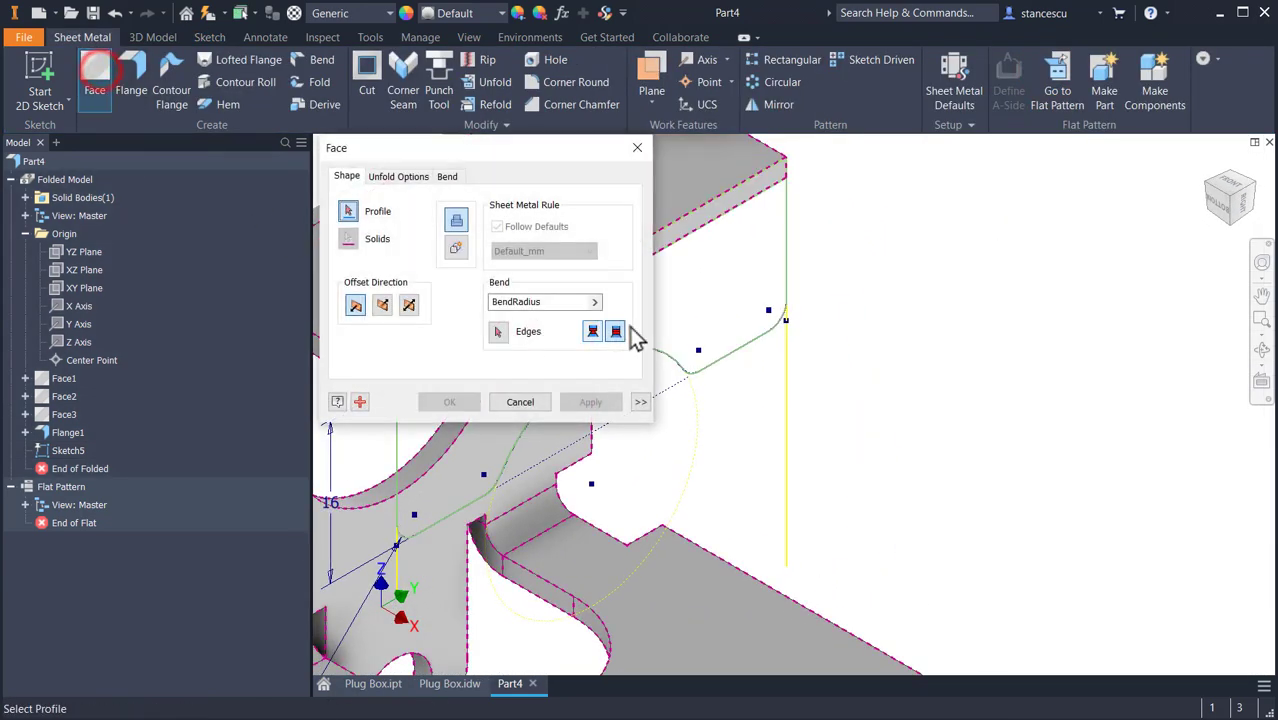
pyautogui.click(706, 289)
pyautogui.moveTo(798, 416); pyautogui.dragTo(1226, 416, button='middle')
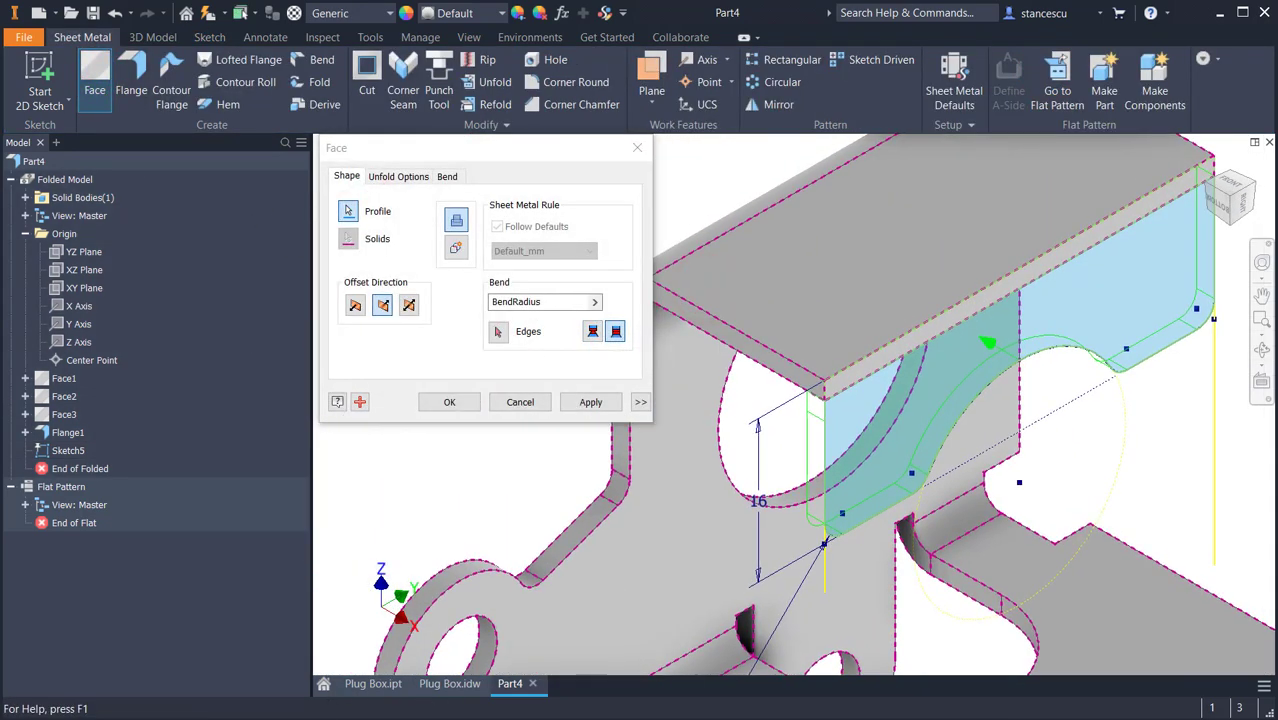
pyautogui.click(439, 403)
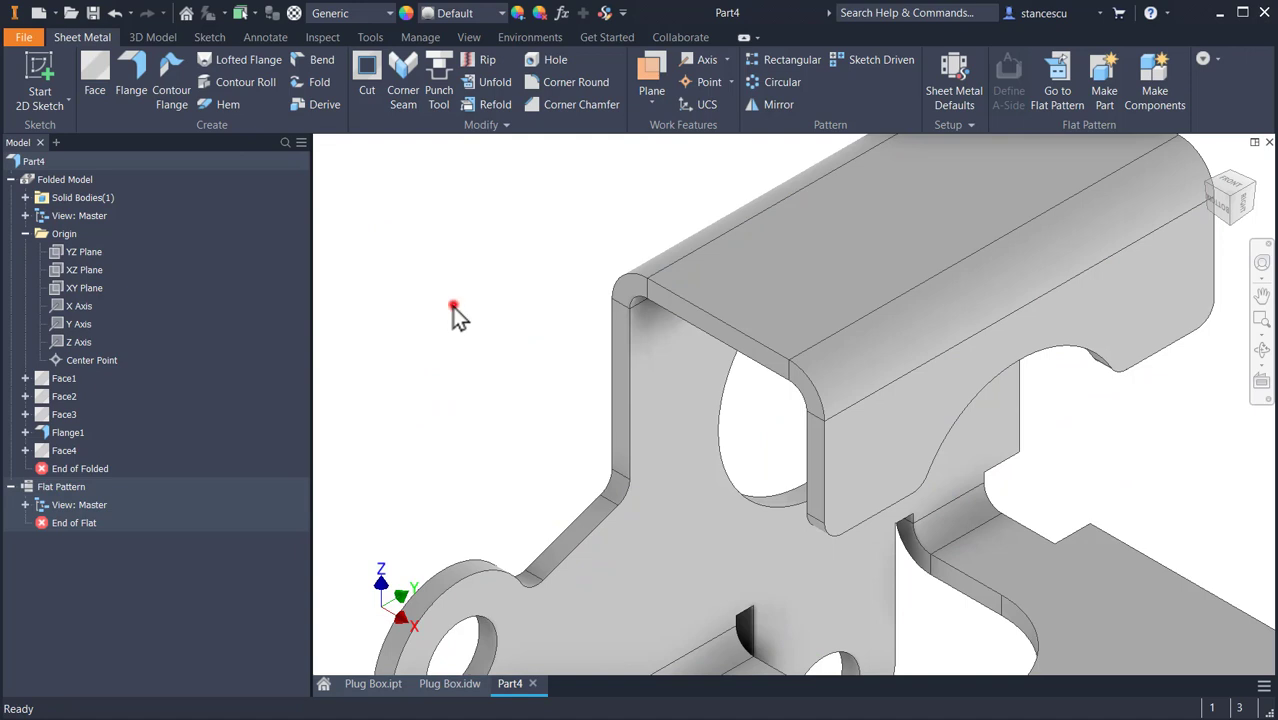
# Measure the distance between the downturned face and the outer edge of the upright face, and return to the home view.
pyautogui.press('m')
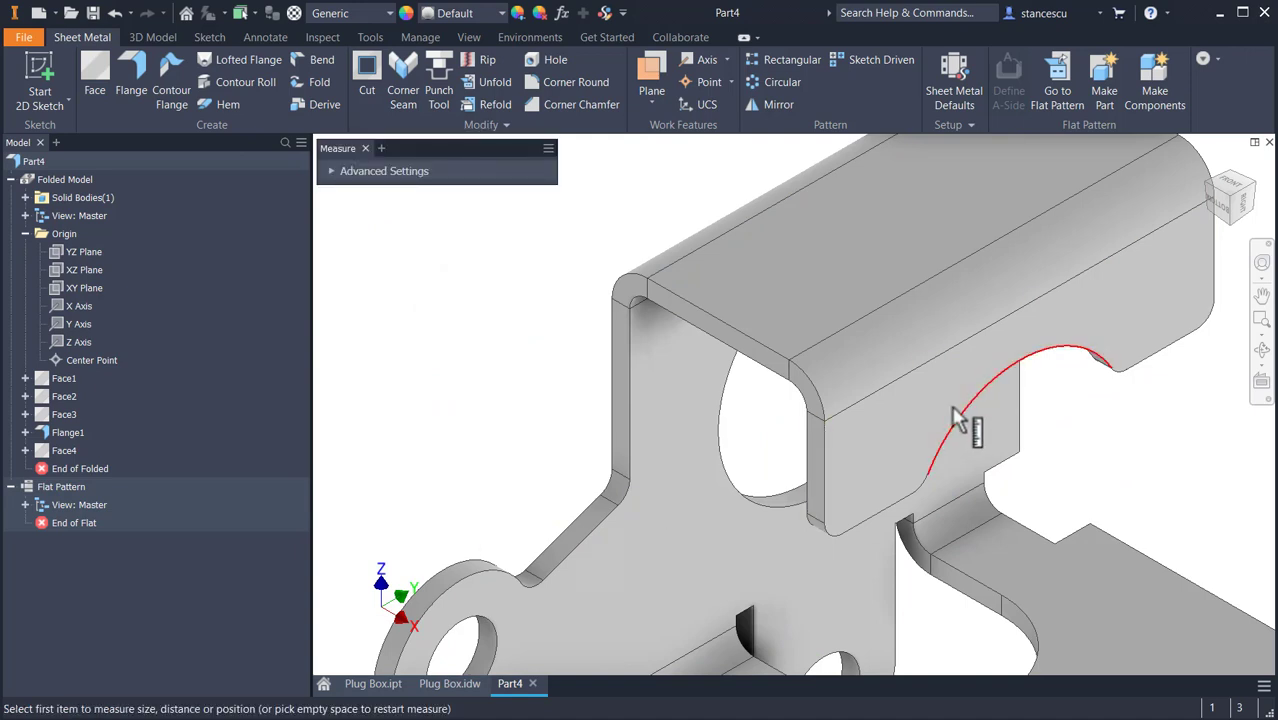
pyautogui.click(896, 409)
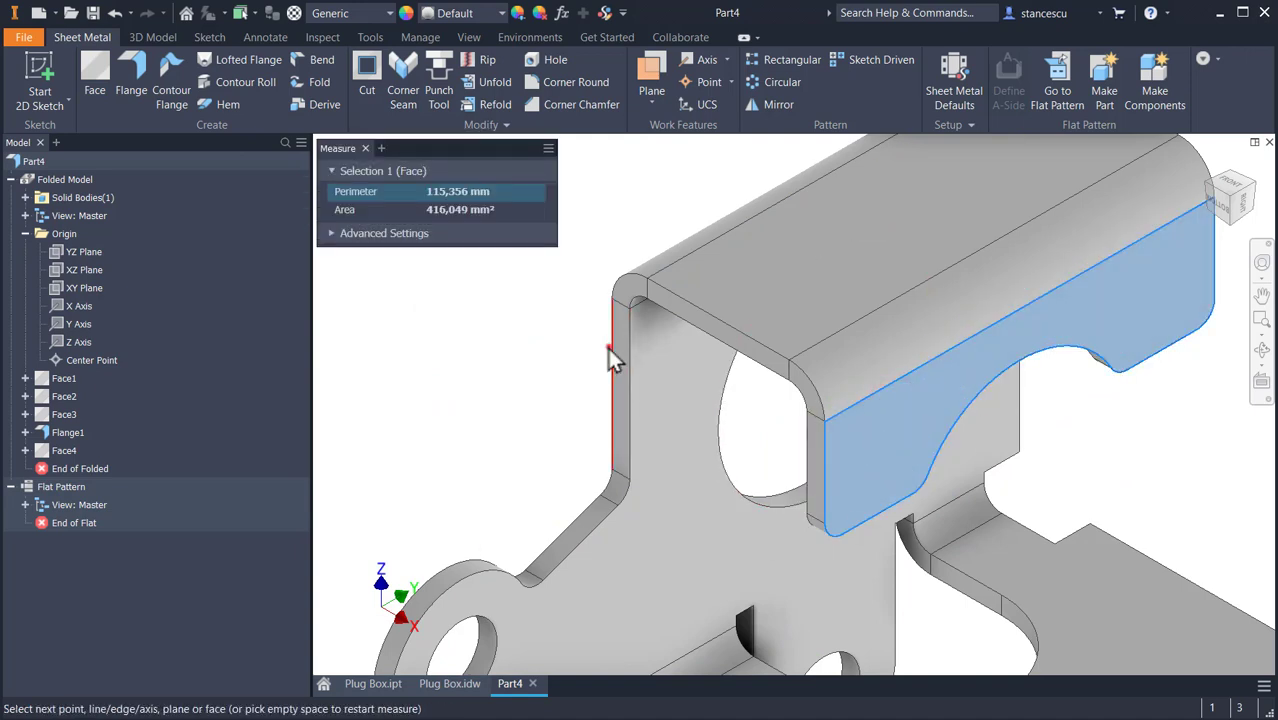
pyautogui.click(611, 353)
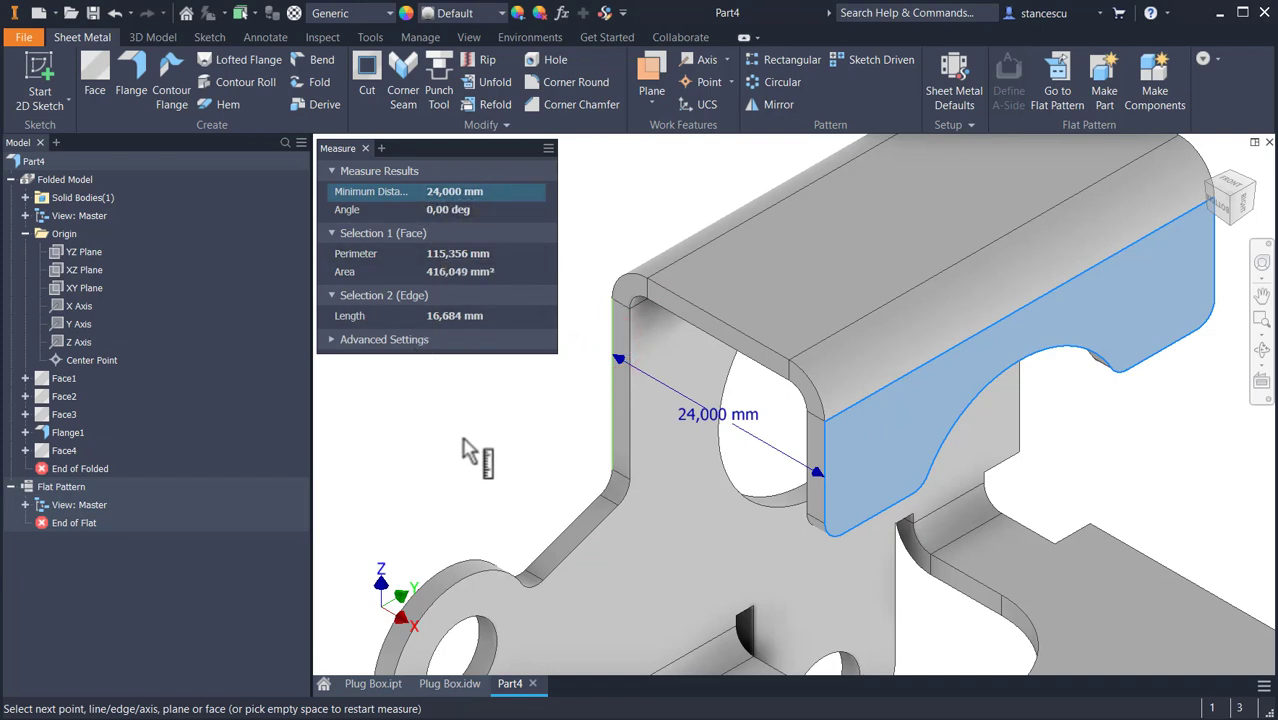
pyautogui.press('Escape')
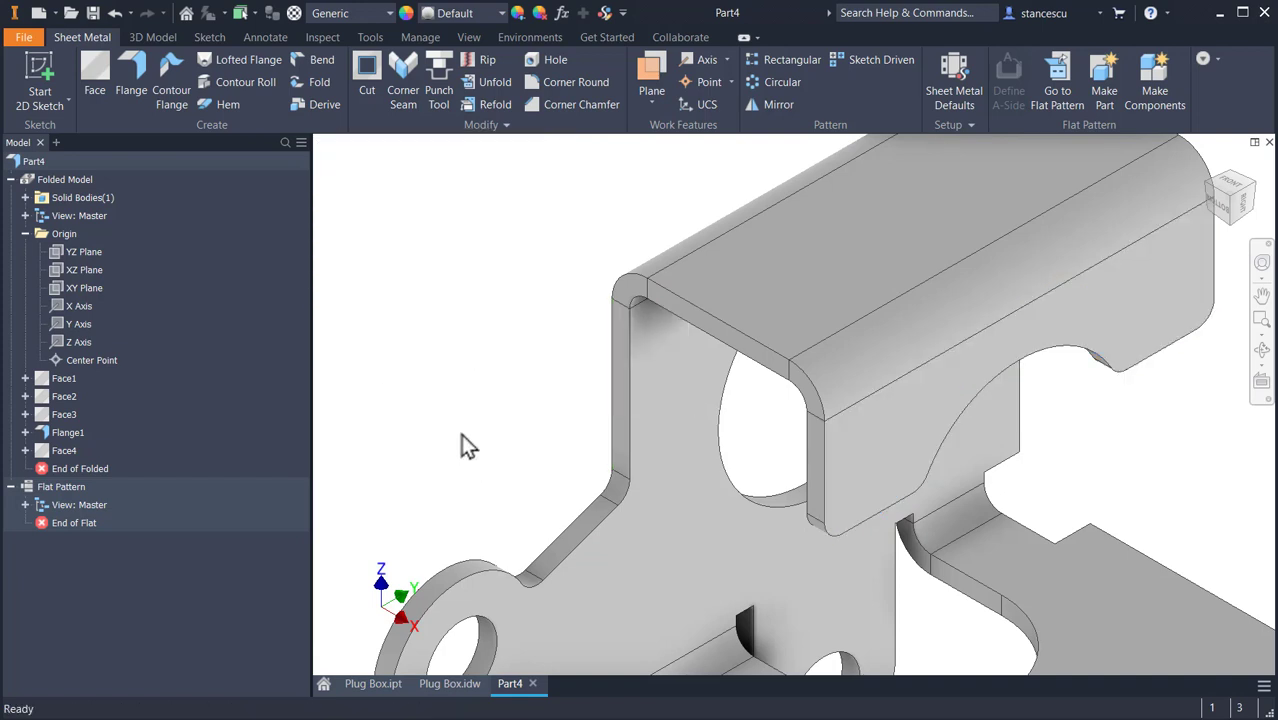
pyautogui.press('F6')
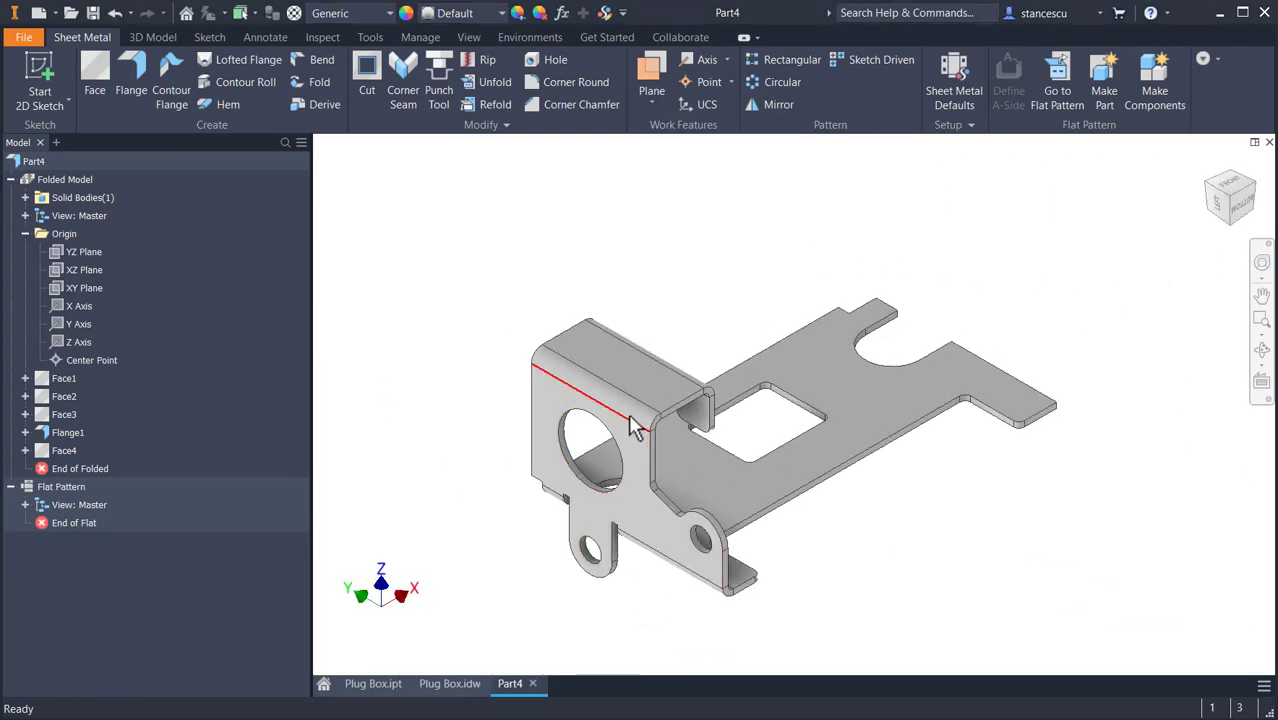
# Switch to the Plug Box.idw drawing and examine the size and spacing of the small holes beside the large one.
pyautogui.click(440, 684)
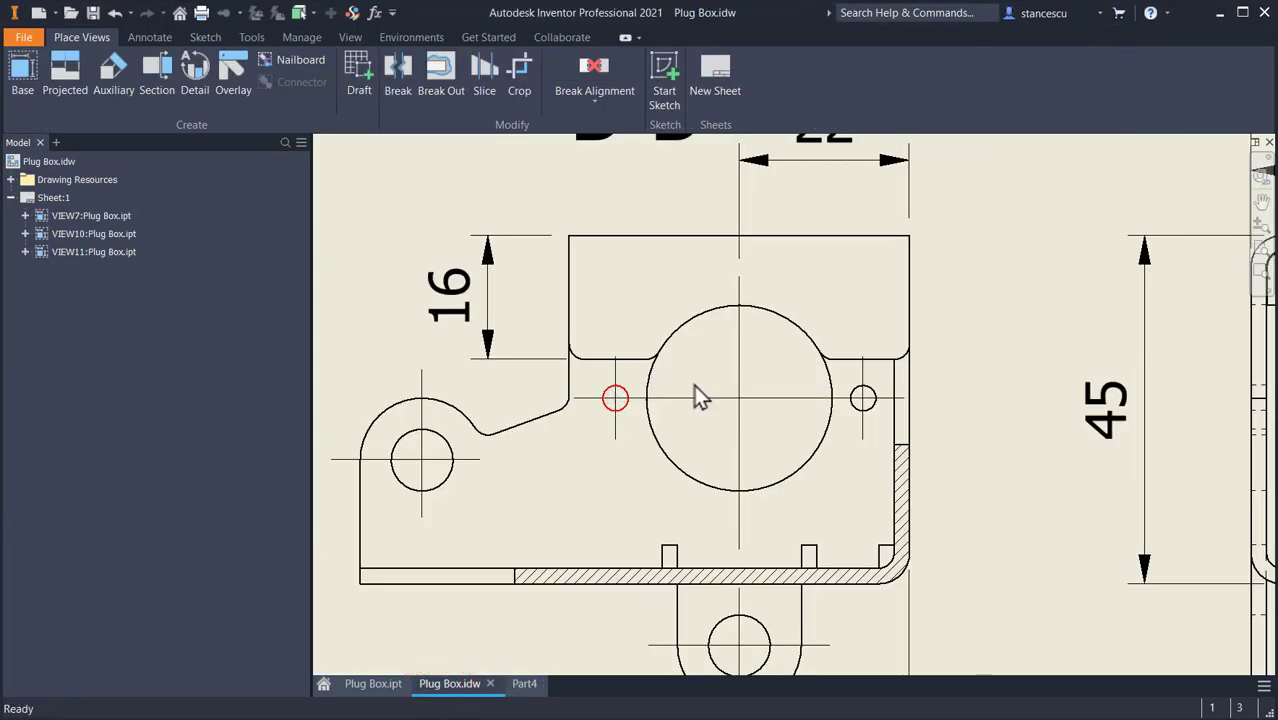
pyautogui.scroll(-3, 818, 440)
pyautogui.moveTo(1080, 468); pyautogui.dragTo(322, 484, button='middle')
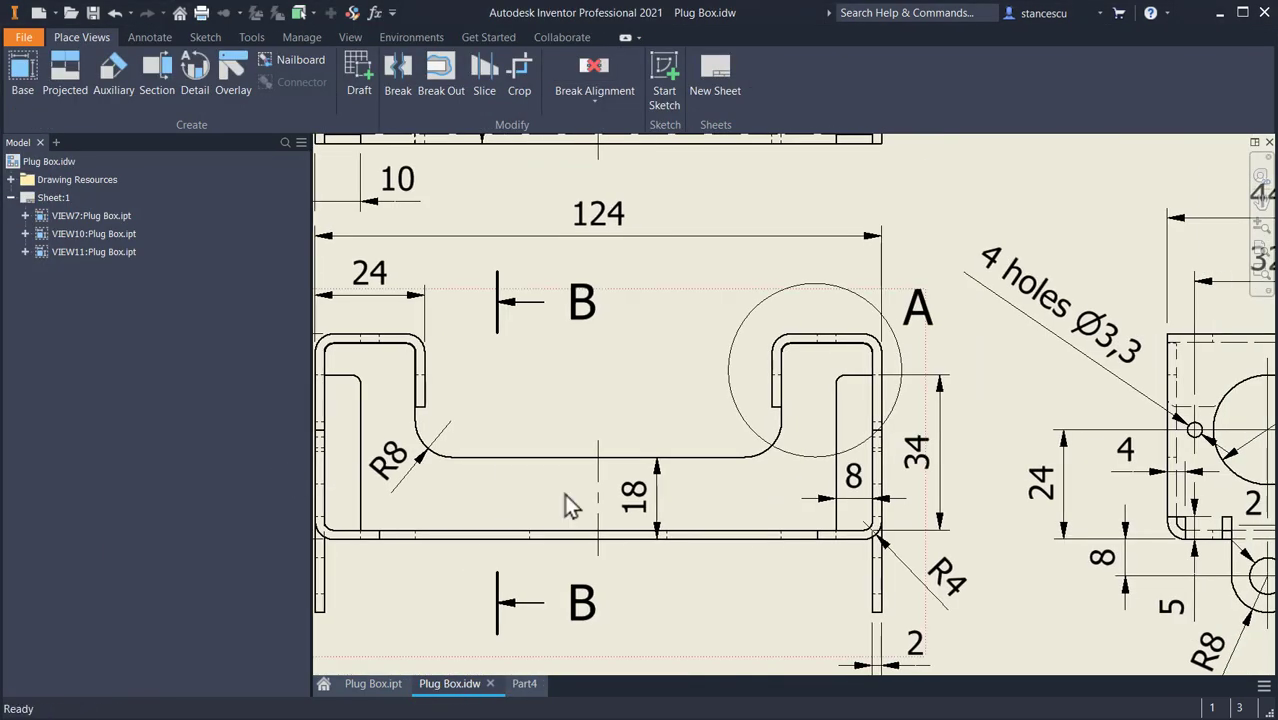
pyautogui.moveTo(847, 476); pyautogui.dragTo(308, 455, button='middle')
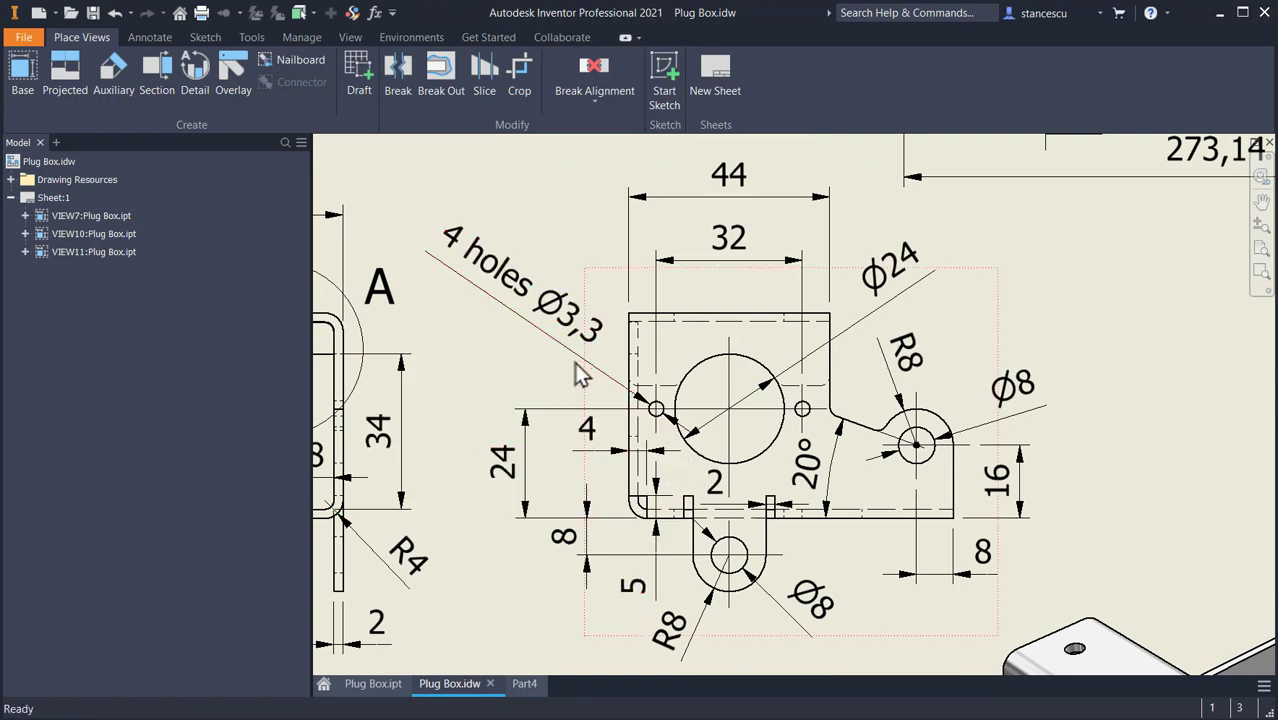
pyautogui.click(551, 336)
pyautogui.press('Escape')
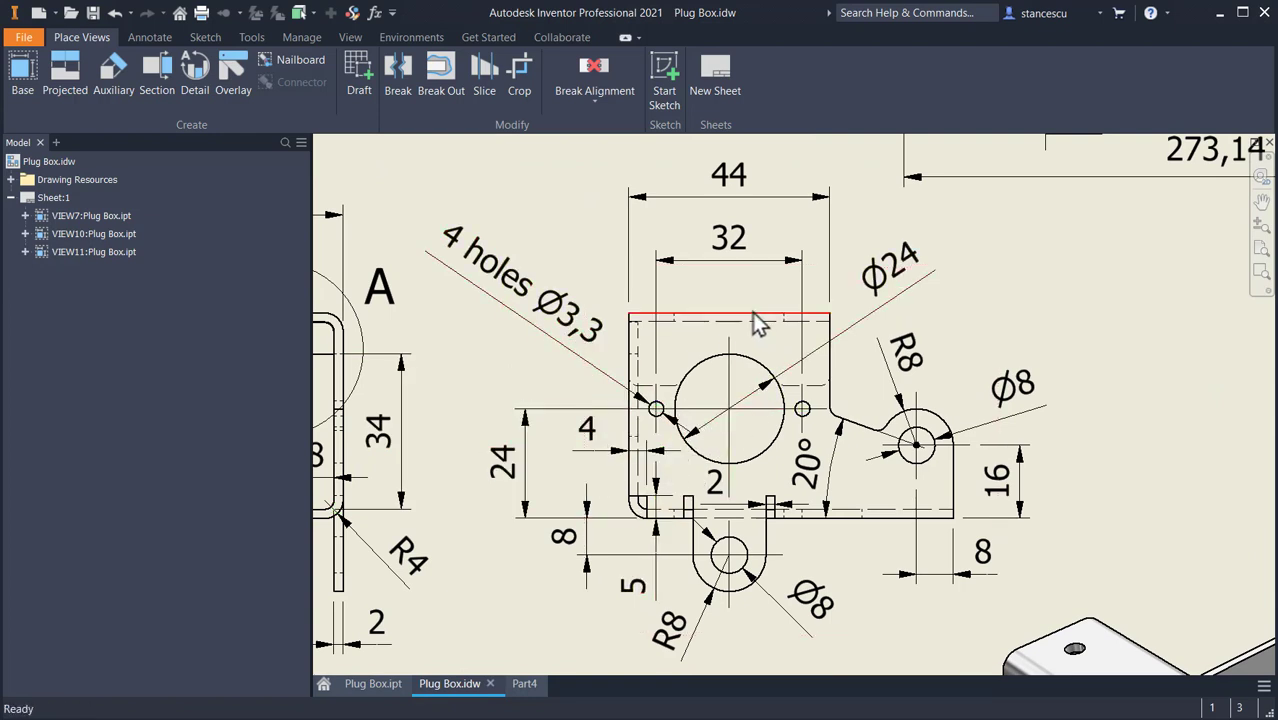
pyautogui.click(738, 259)
pyautogui.press('Escape')
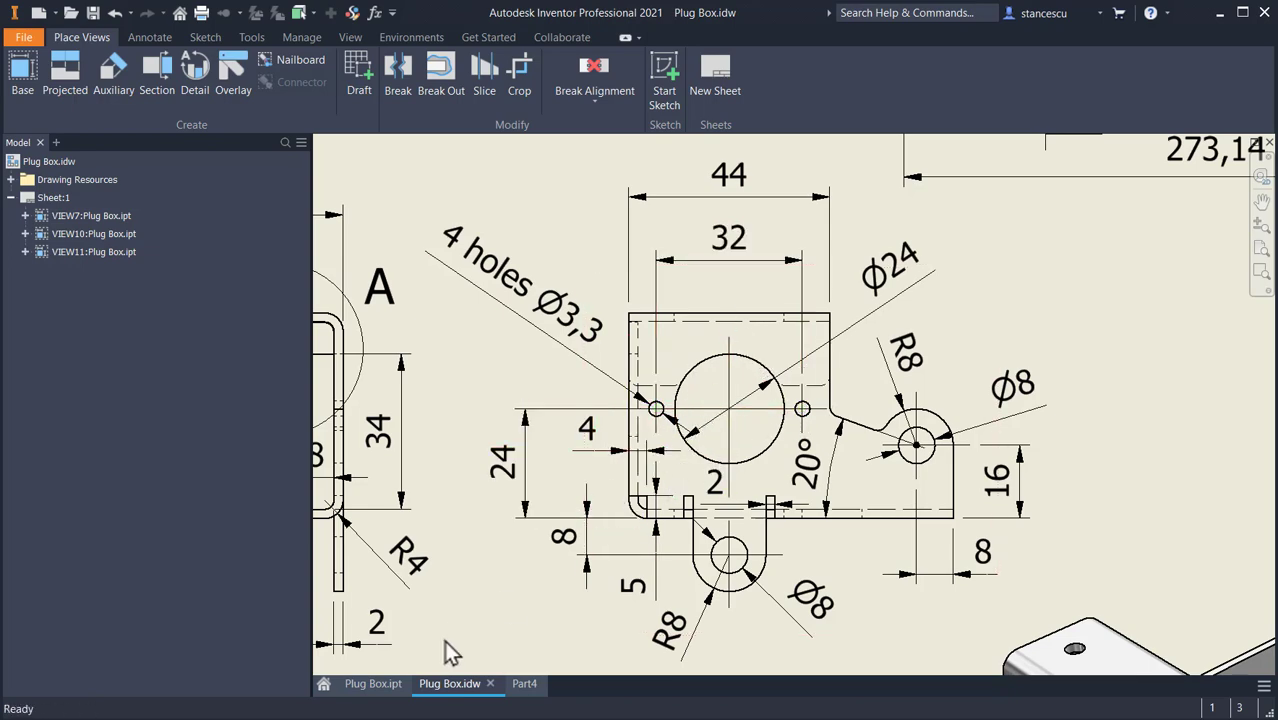
# Return to Part4 and start a sketch on the outer side of the upright face.
pyautogui.click(524, 686)
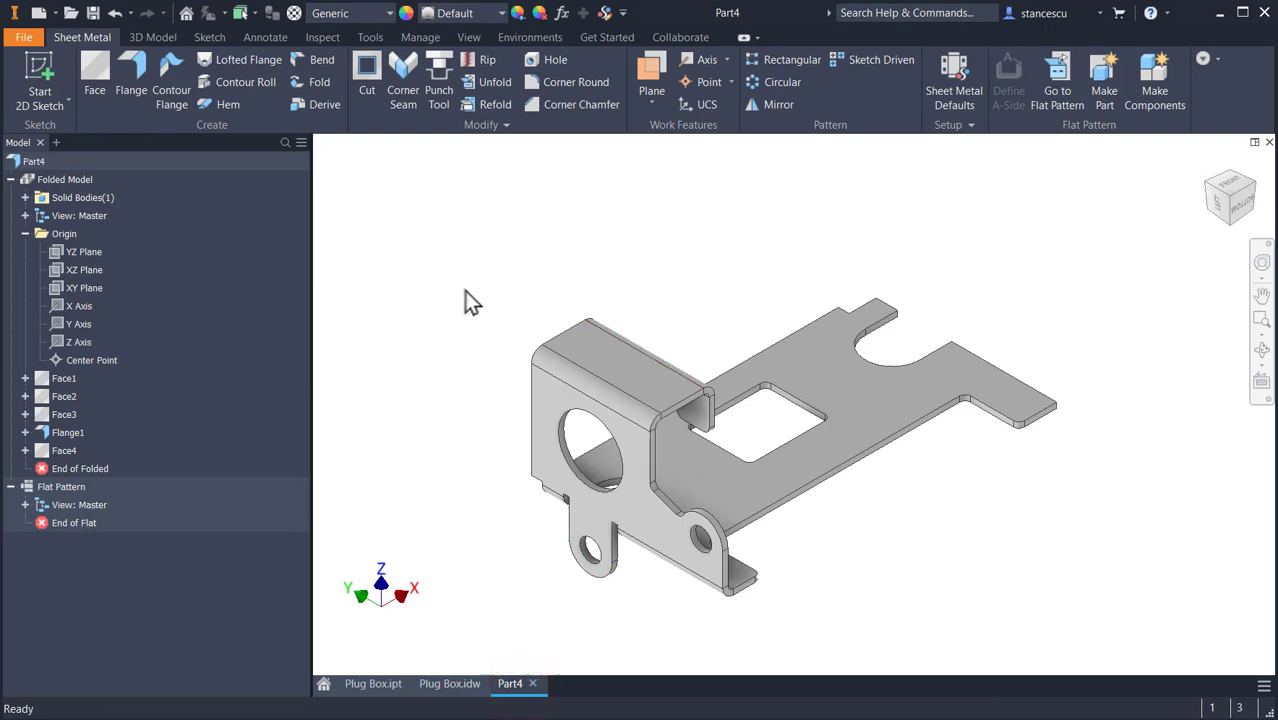
pyautogui.click(546, 398)
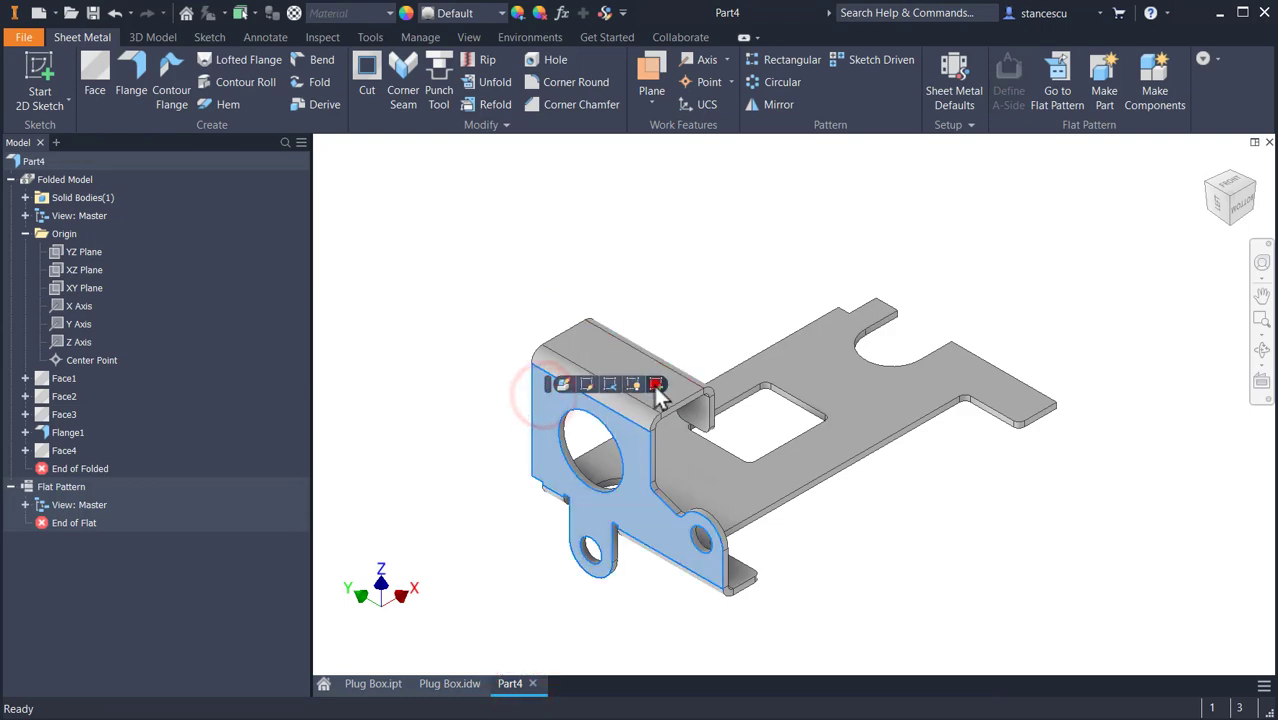
pyautogui.click(656, 384)
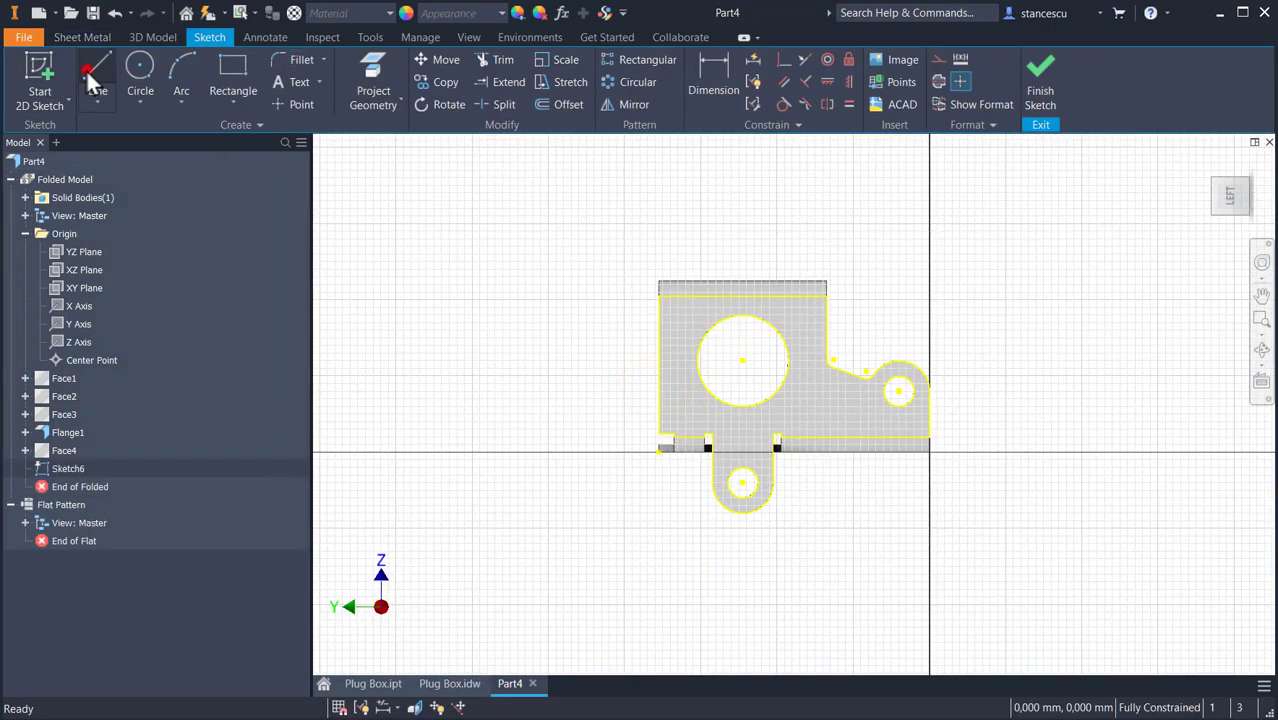
# Draw a 32 mm horizontal line in the empty area beside the part.
pyautogui.click(86, 69)
pyautogui.click(460, 276)
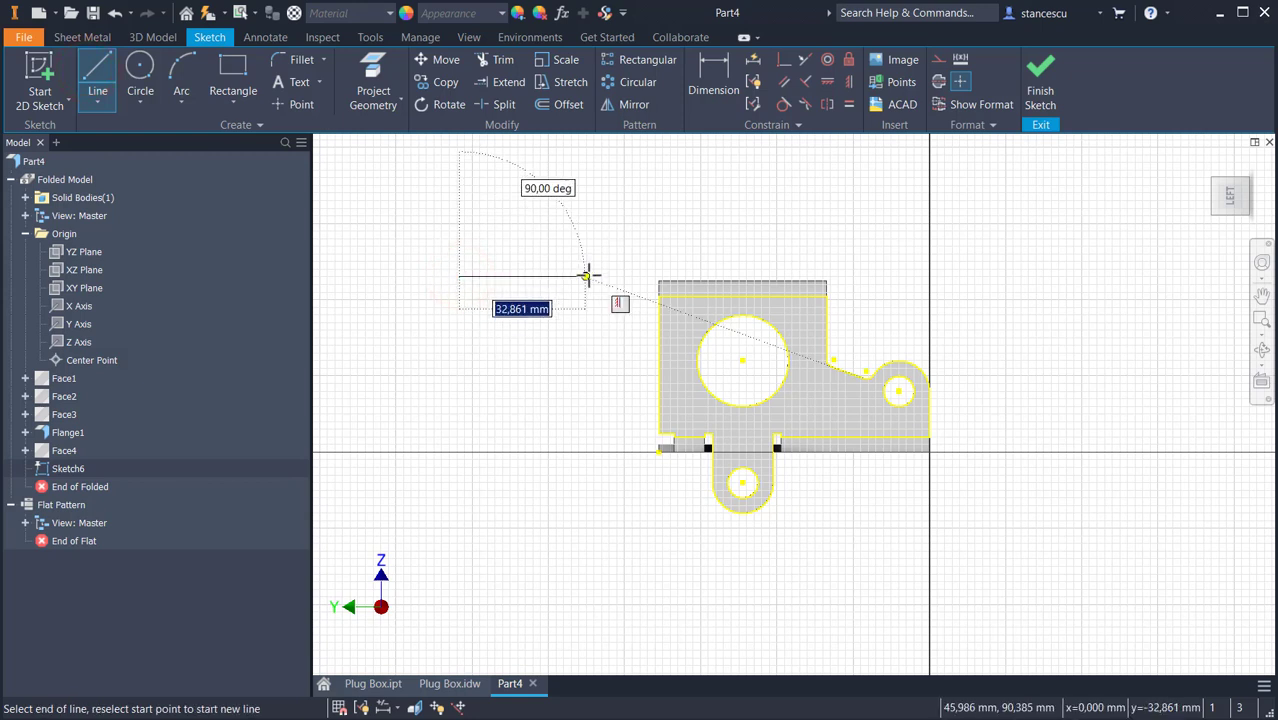
pyautogui.write('32')
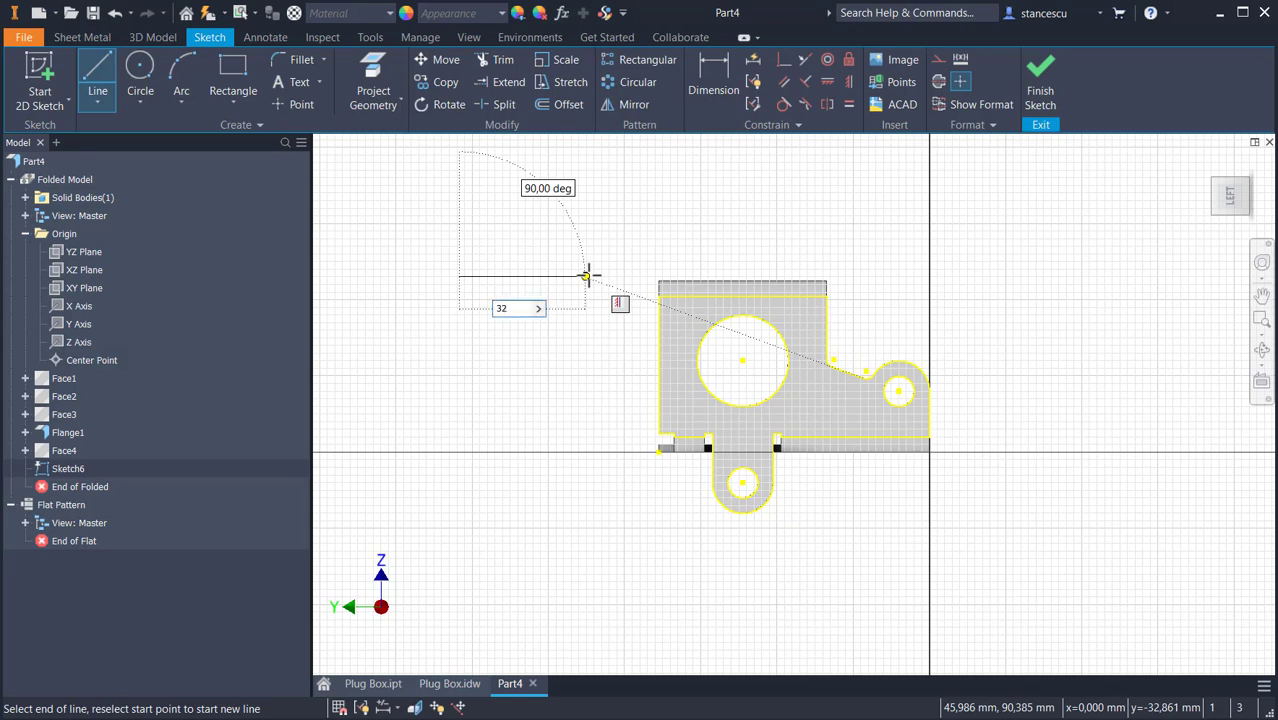
pyautogui.press('Return')
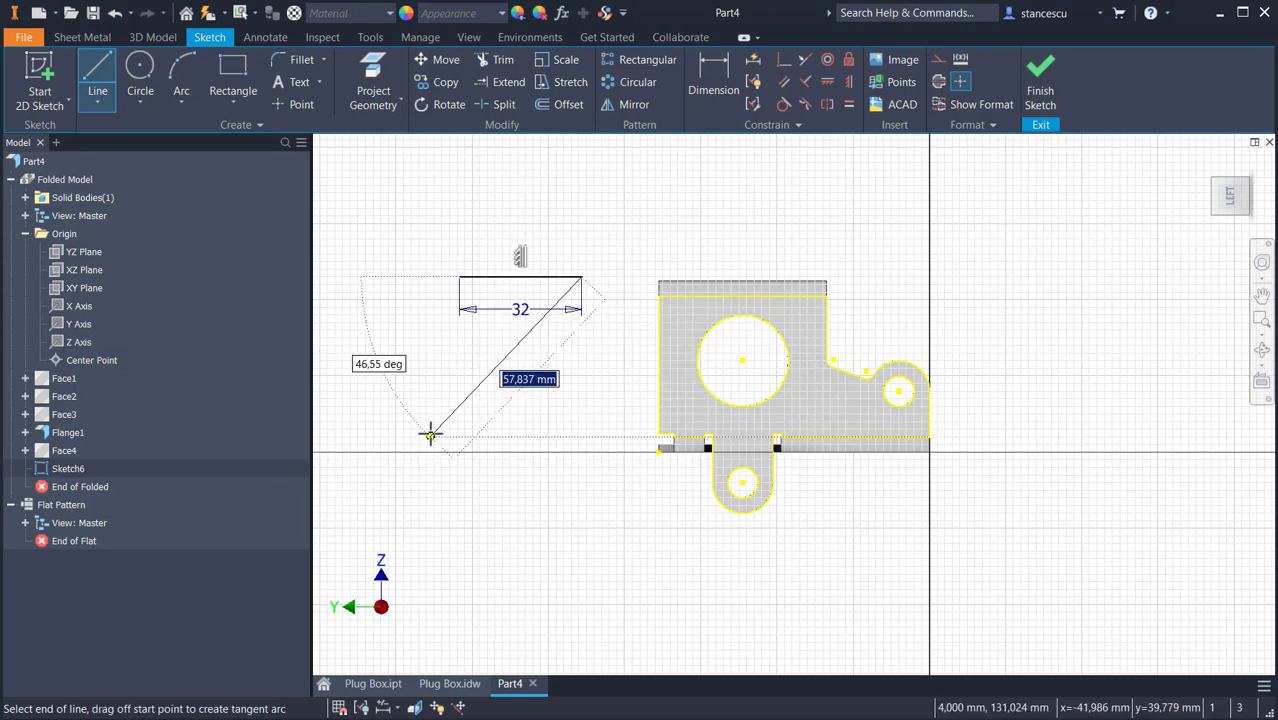
pyautogui.press('Escape')
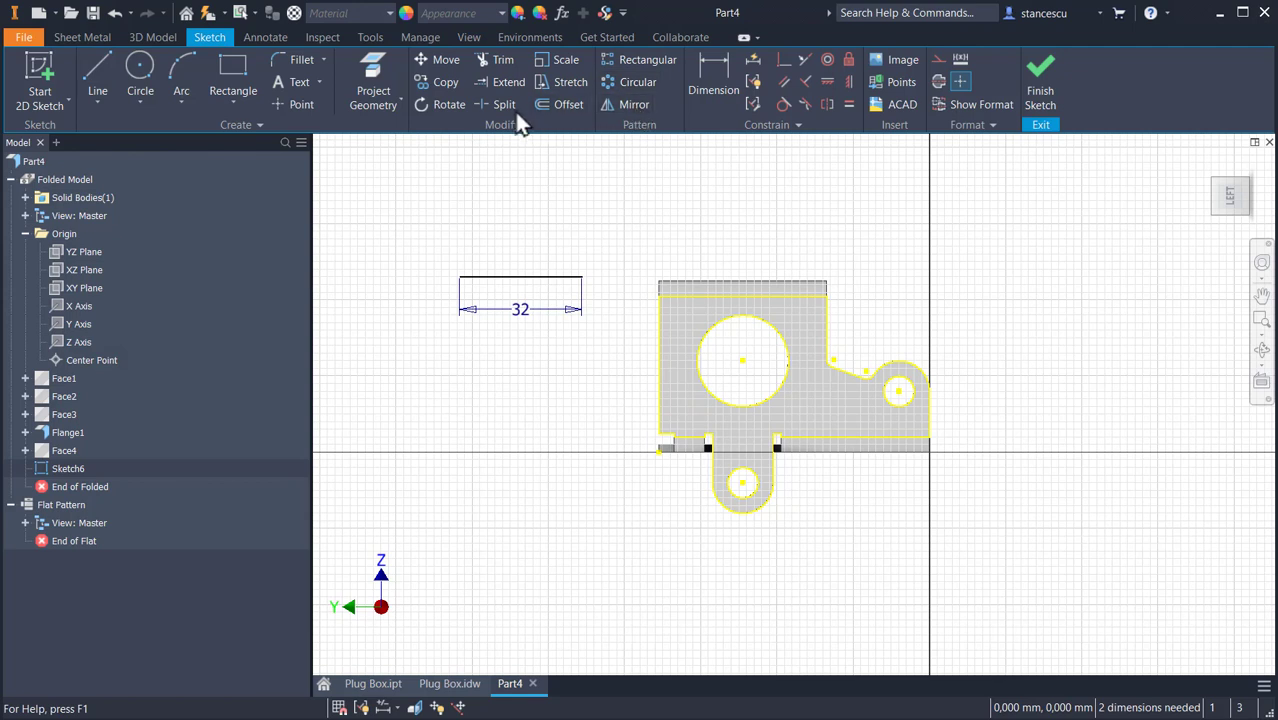
# Make the midpoint of the 32 mm line coincident with the large hole's center.
pyautogui.click(782, 60)
pyautogui.click(521, 276)
pyautogui.click(742, 362)
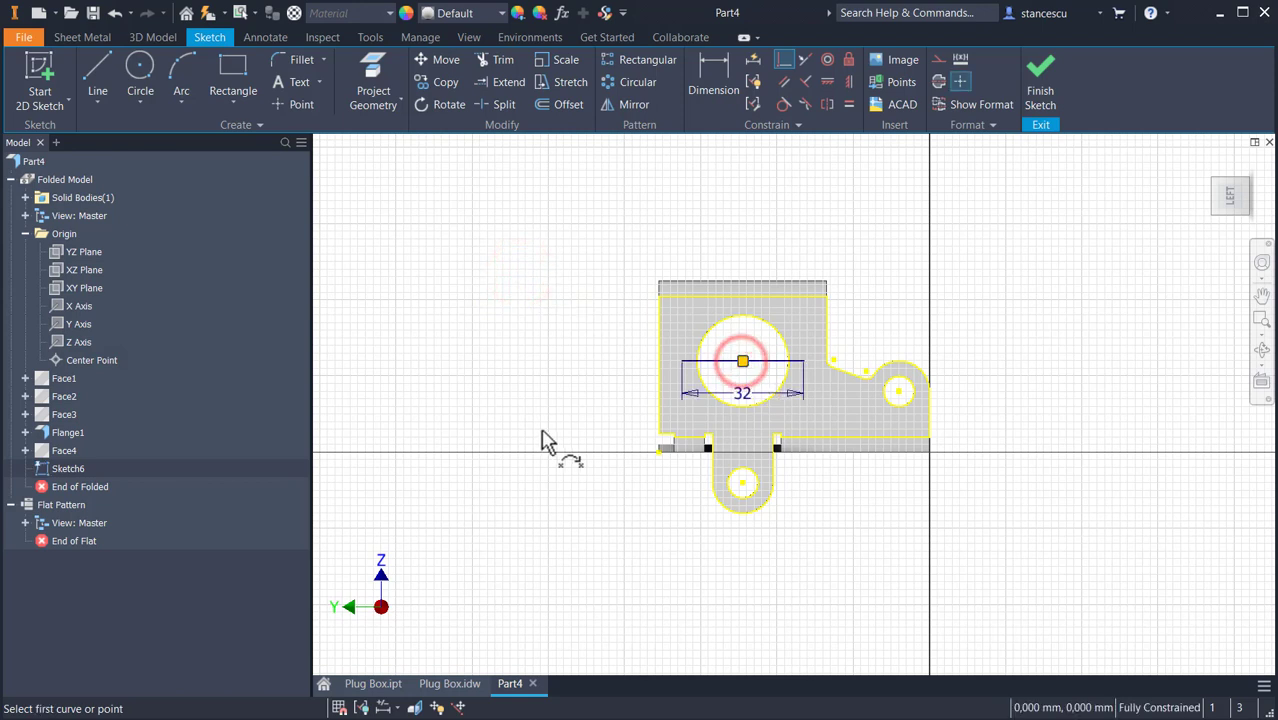
# Place sketch points at both ends of the 32 mm line as hole centers.
pyautogui.click(301, 104)
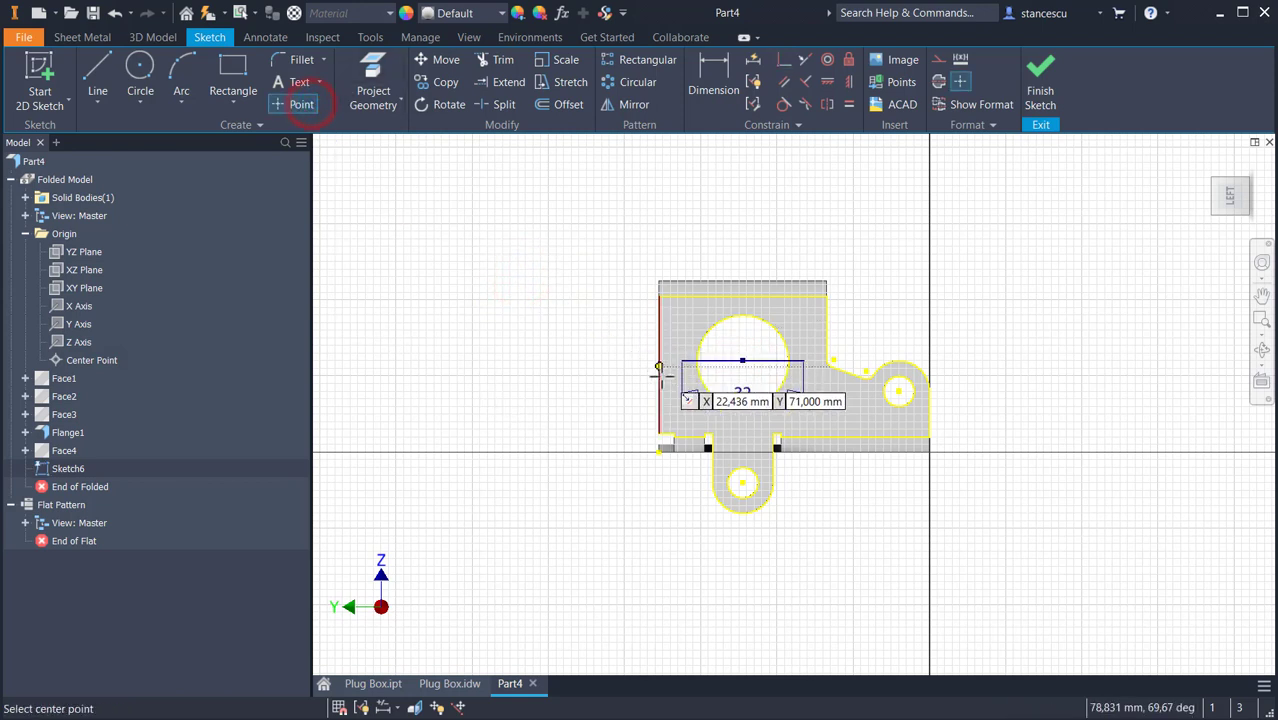
pyautogui.click(681, 360)
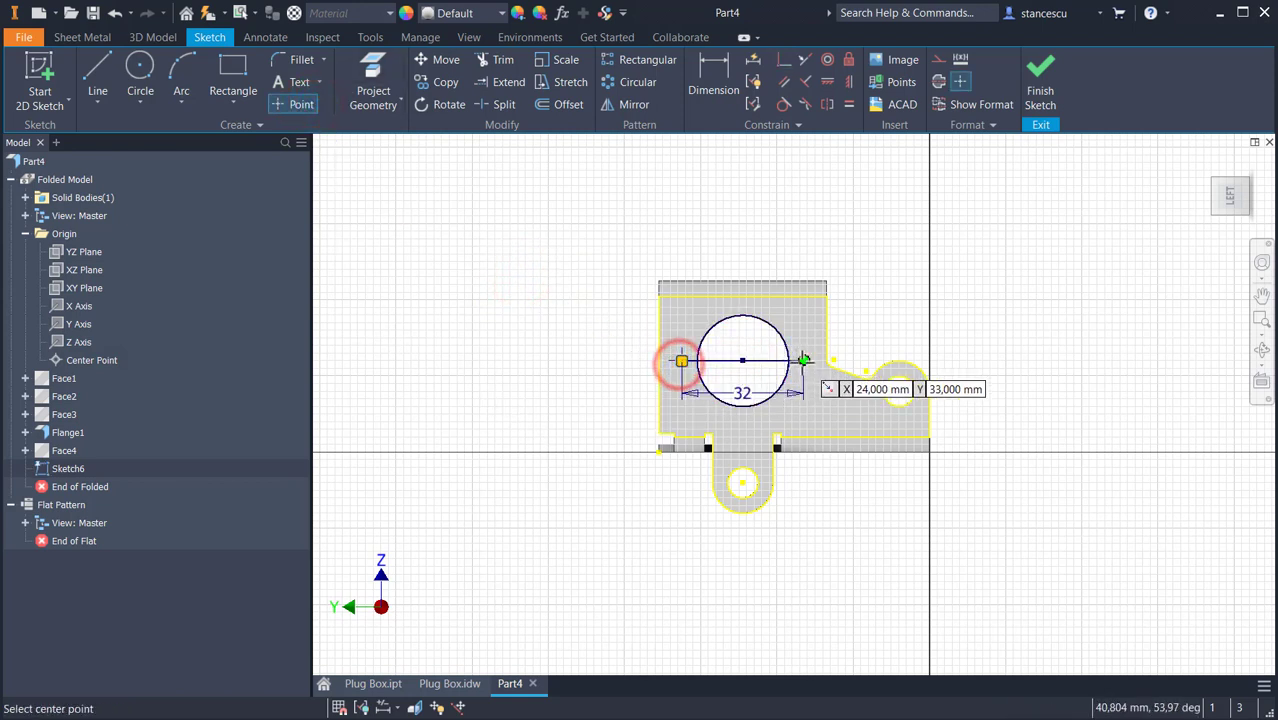
pyautogui.click(803, 361)
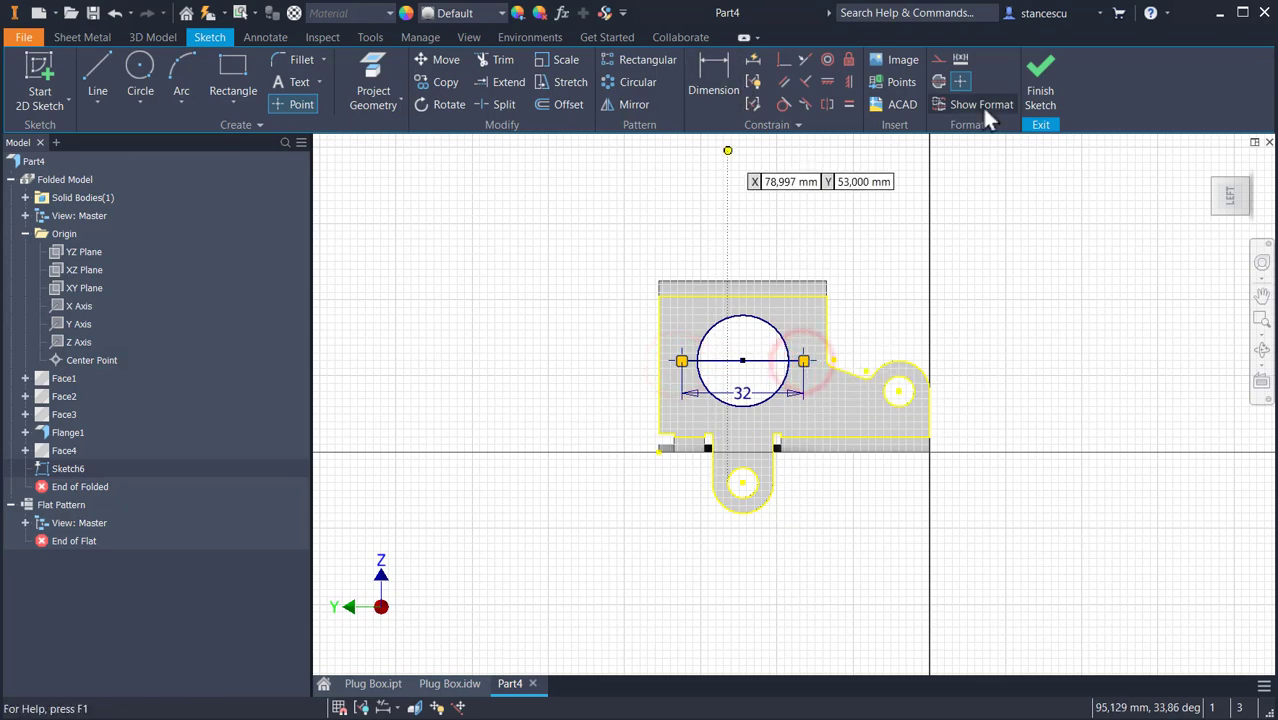
# Finish the sketch and cut 3.3 mm through-all holes at its two points on the upright face.
pyautogui.click(1040, 78)
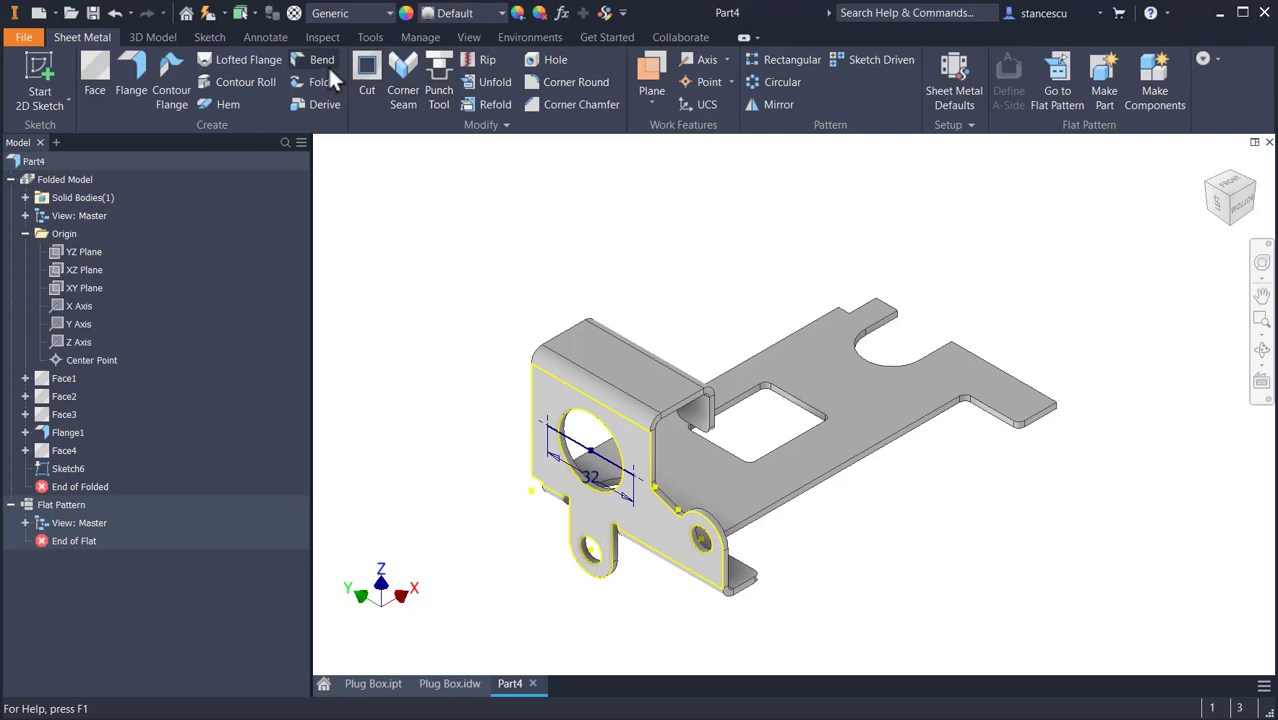
pyautogui.click(539, 58)
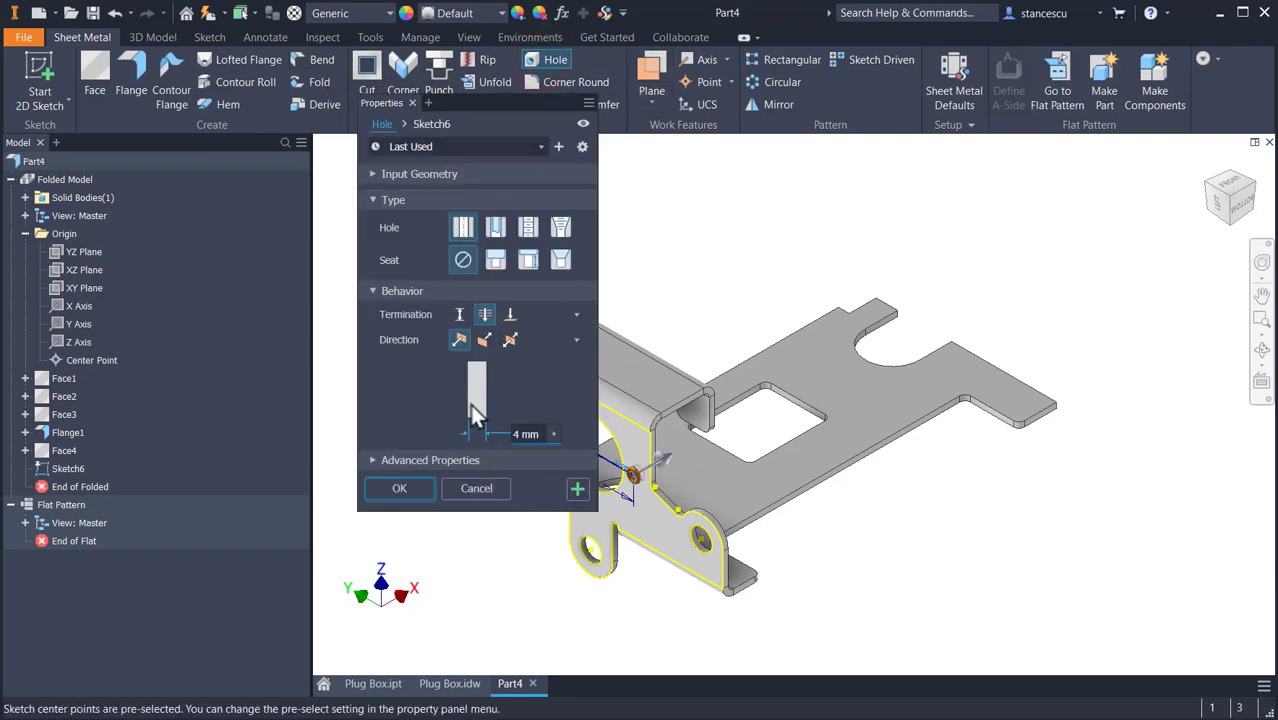
pyautogui.moveTo(541, 433); pyautogui.dragTo(434, 446)
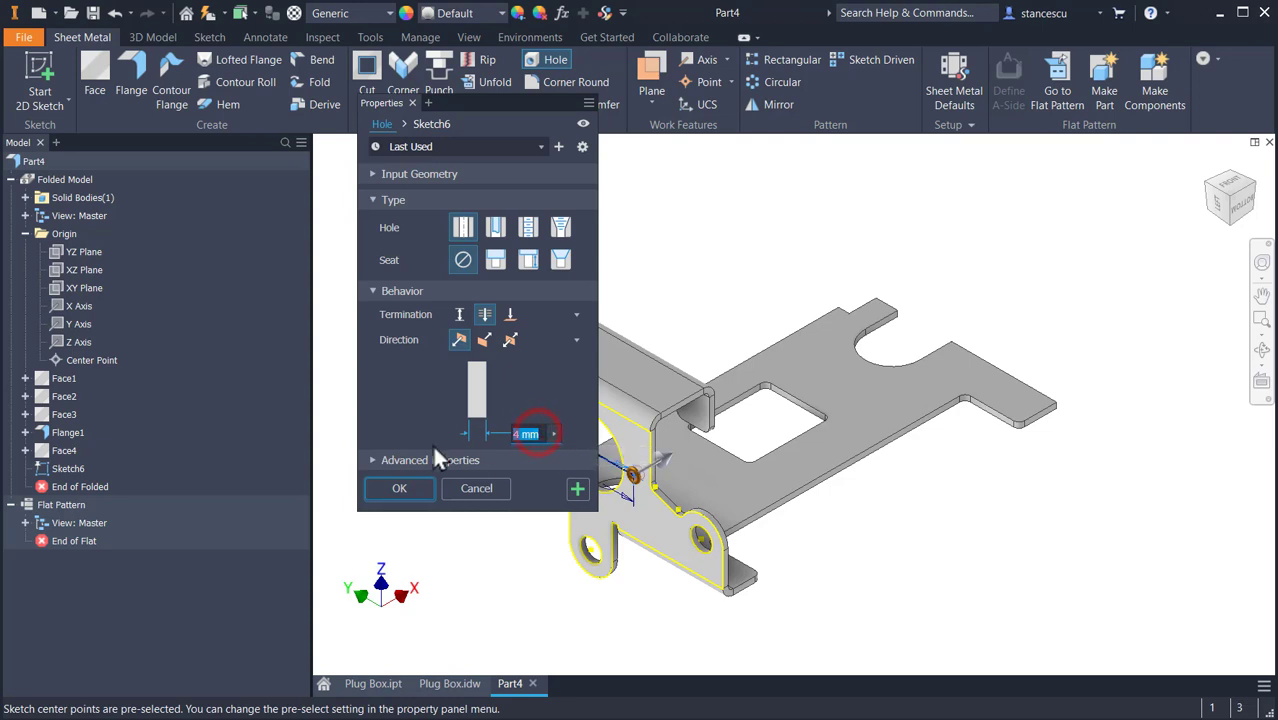
pyautogui.write('3.3')
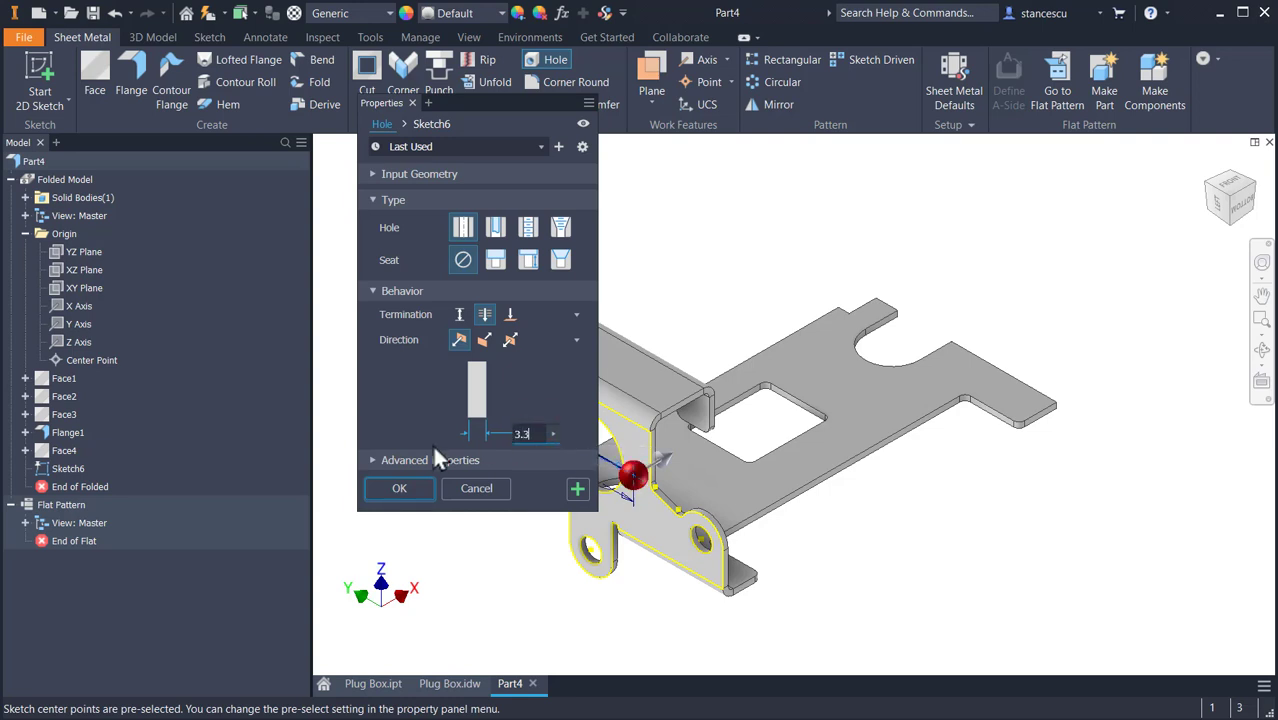
pyautogui.click(401, 482)
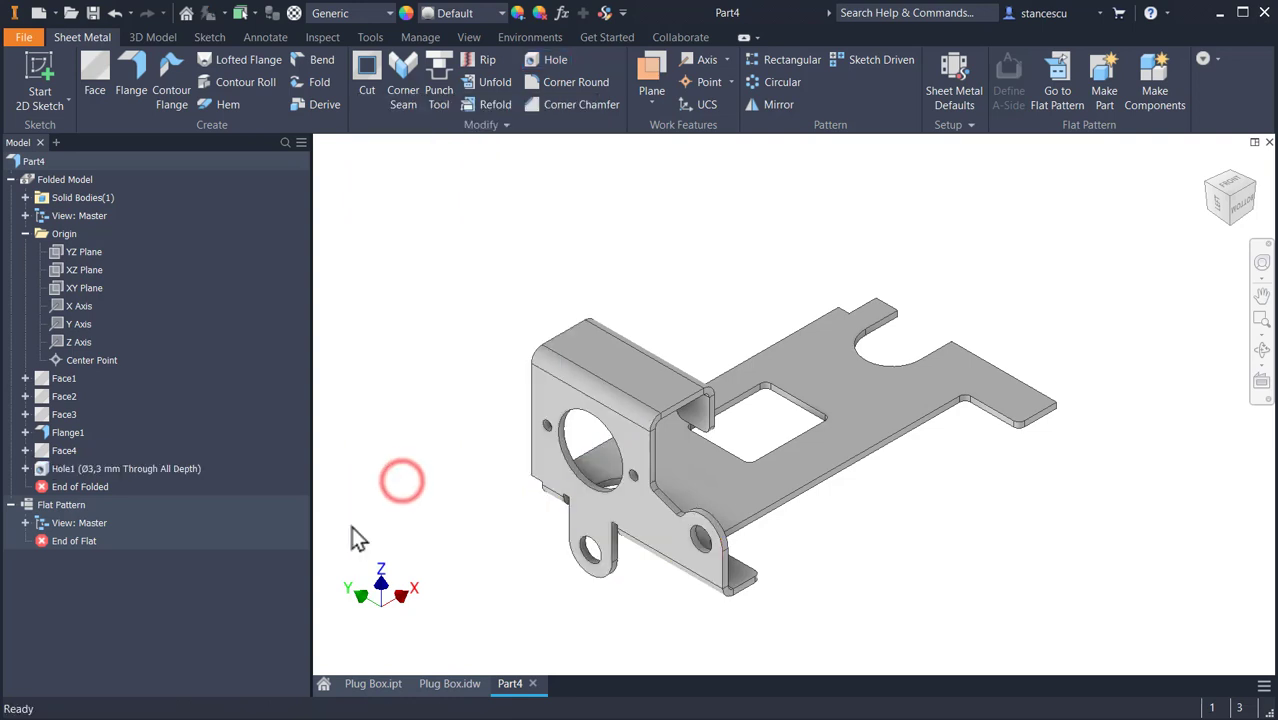
# Examine the Plug Box.idw drawing for the diameter, spacing and edge distance of the holes in the top bent face.
pyautogui.click(449, 684)
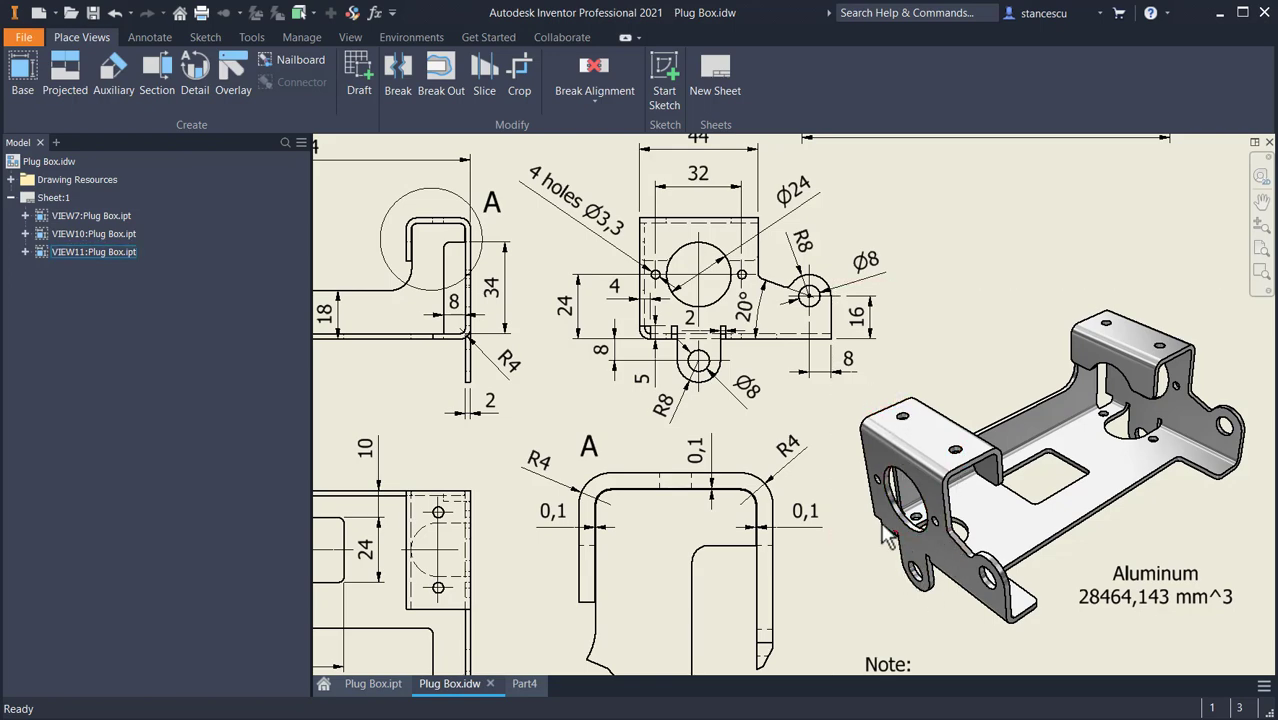
pyautogui.moveTo(504, 433)
pyautogui.mouseDown(button='middle')
pyautogui.moveTo(818, 458)
pyautogui.moveTo(1095, 441)
pyautogui.mouseUp(button='middle')
pyautogui.moveTo(926, 422); pyautogui.dragTo(932, 362, button='middle')
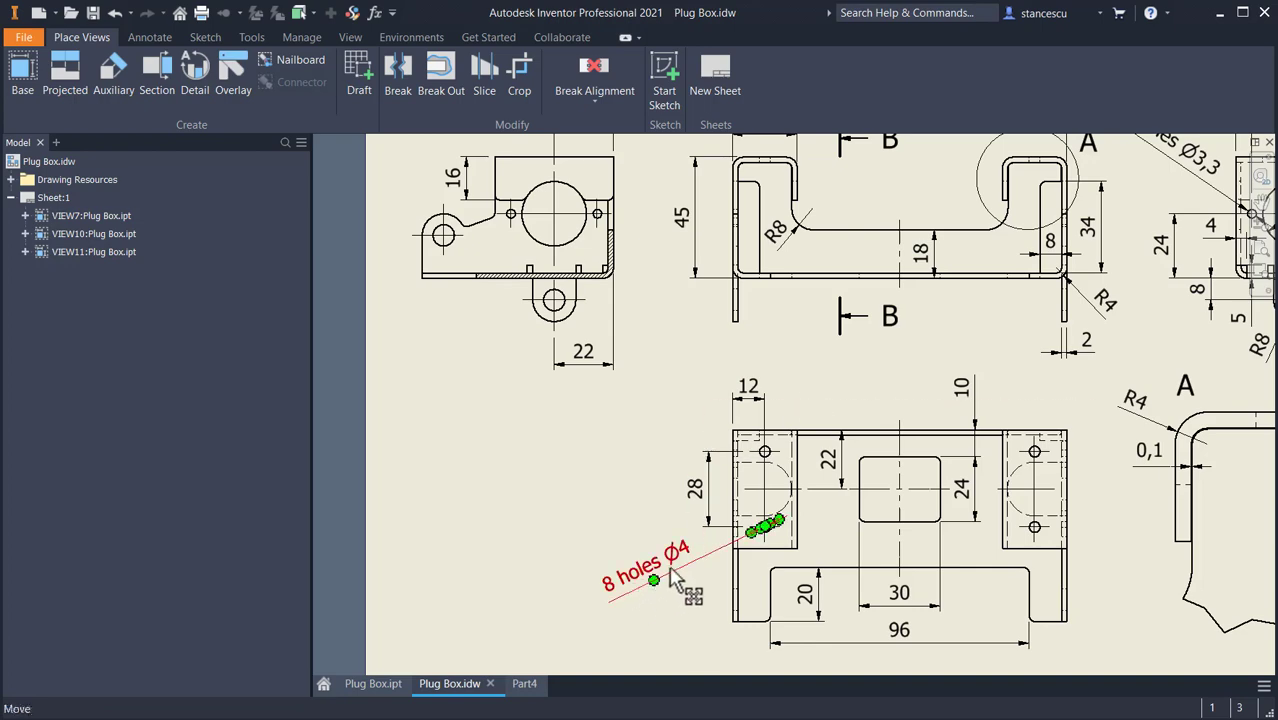
pyautogui.moveTo(855, 373); pyautogui.dragTo(842, 634, button='middle')
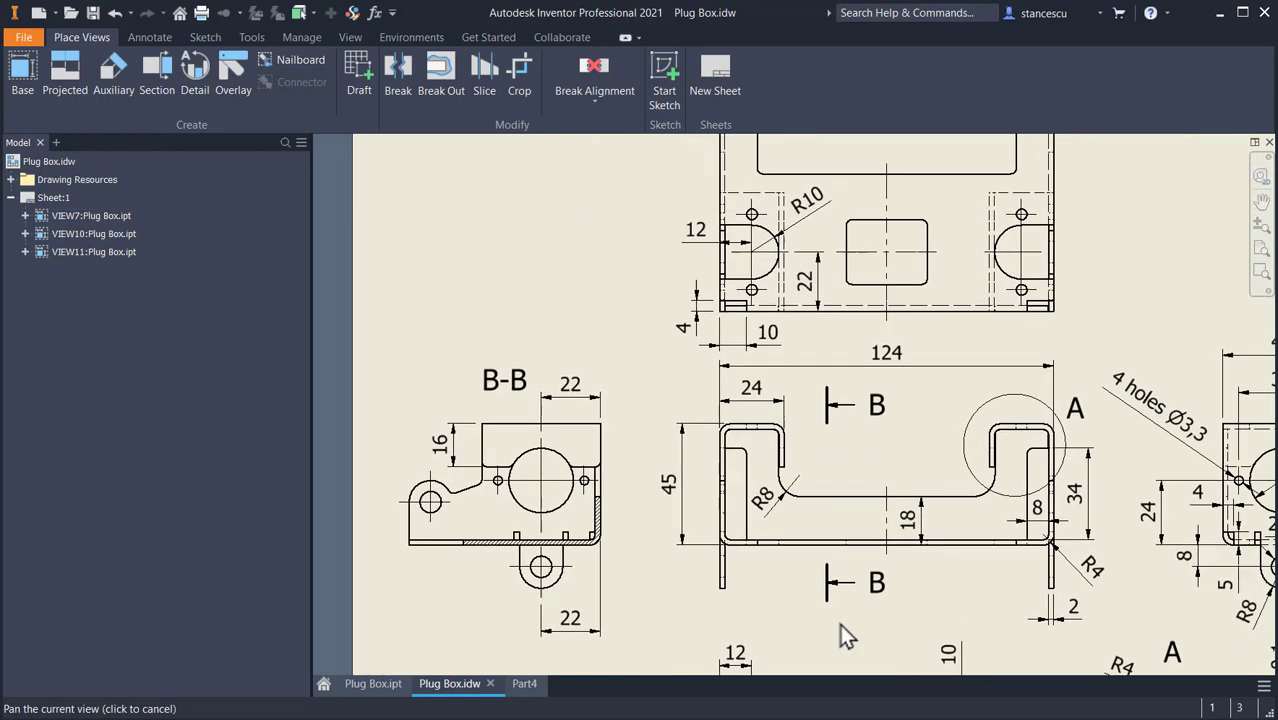
pyautogui.moveTo(802, 397); pyautogui.dragTo(843, 476, button='middle')
pyautogui.scroll(3, 790, 330)
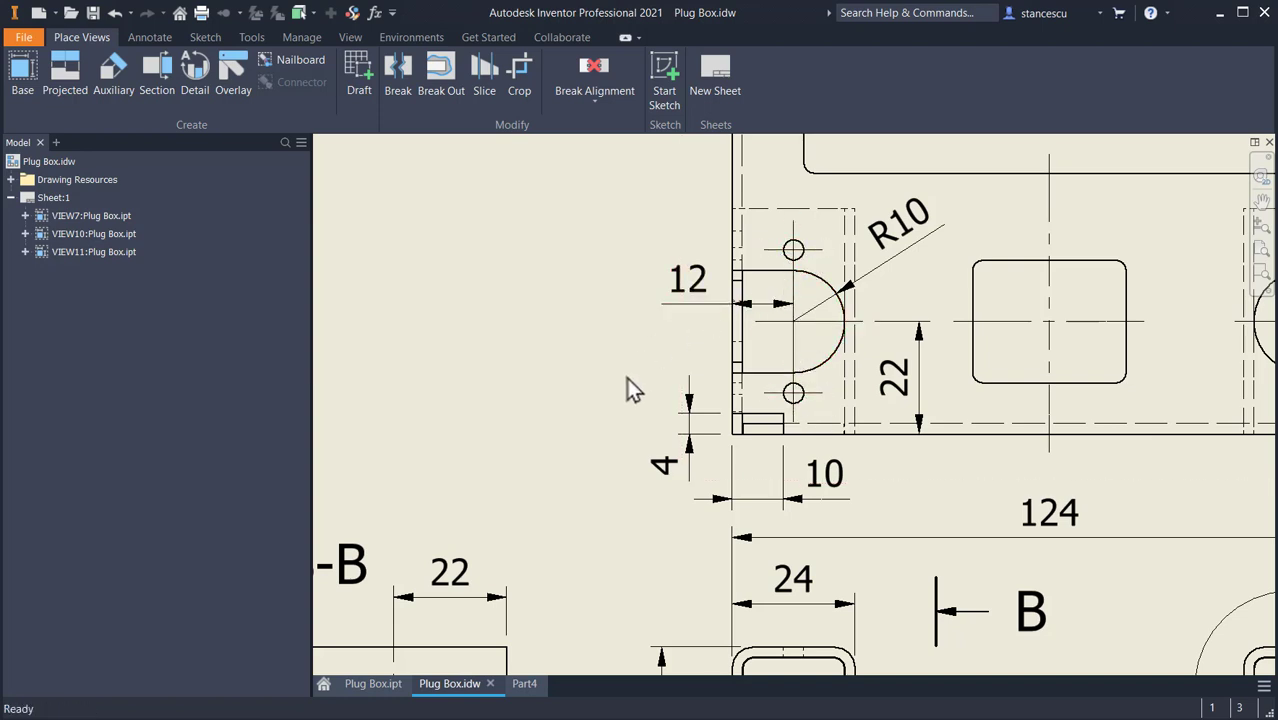
pyautogui.scroll(-2, 627, 378)
pyautogui.moveTo(690, 454)
pyautogui.mouseDown(button='middle')
pyautogui.moveTo(647, 352)
pyautogui.moveTo(646, 287)
pyautogui.mouseUp(button='middle')
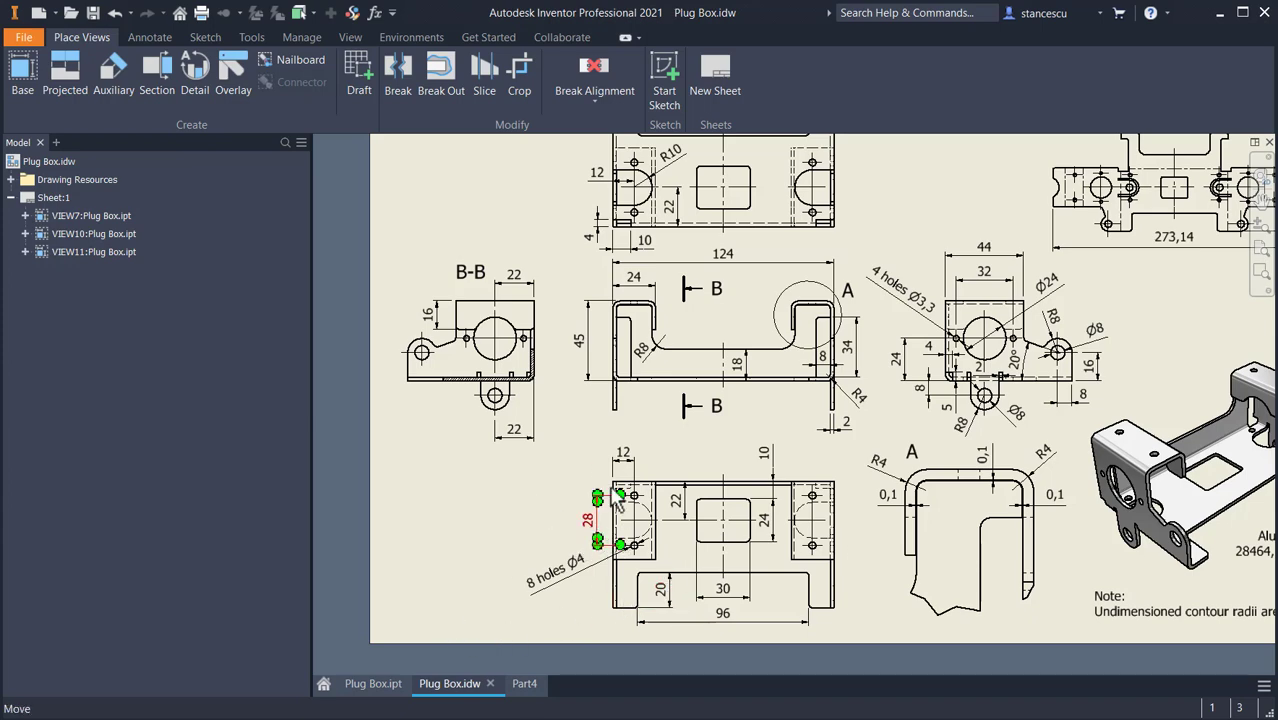
# Return to Part4 and start a sketch on the top face of the bent bracket.
pyautogui.click(524, 684)
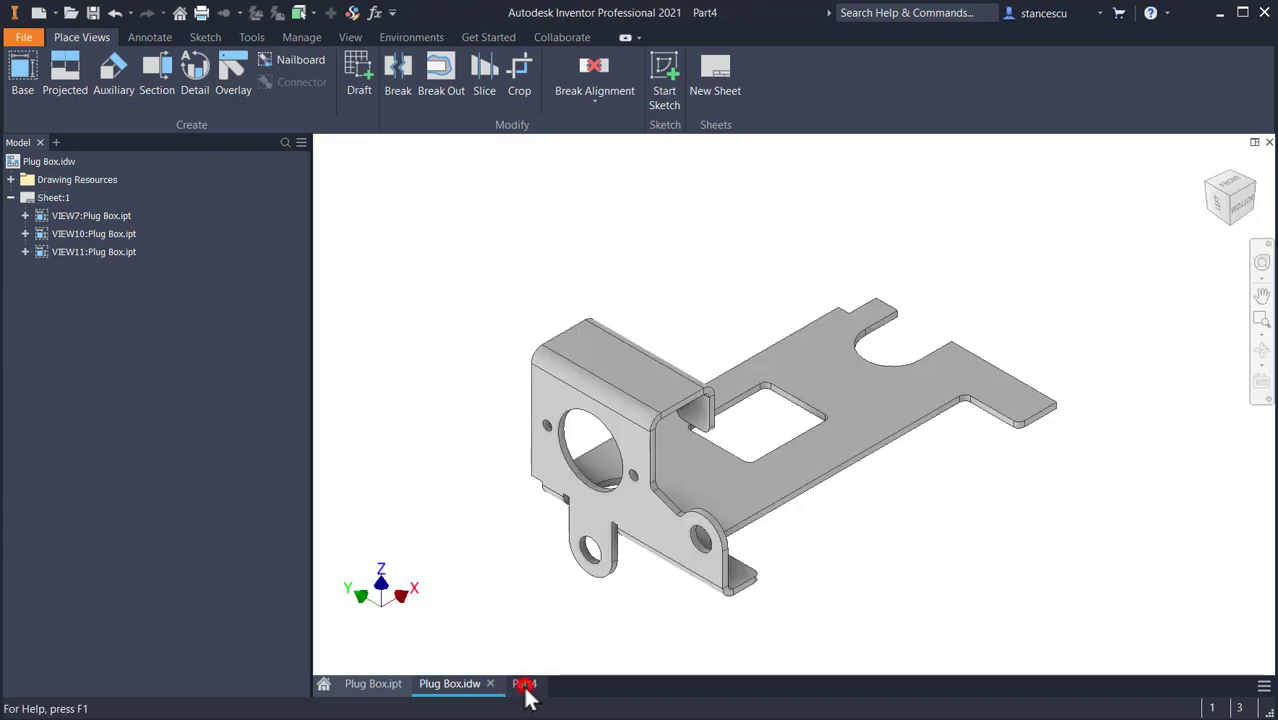
pyautogui.click(645, 368)
pyautogui.click(757, 359)
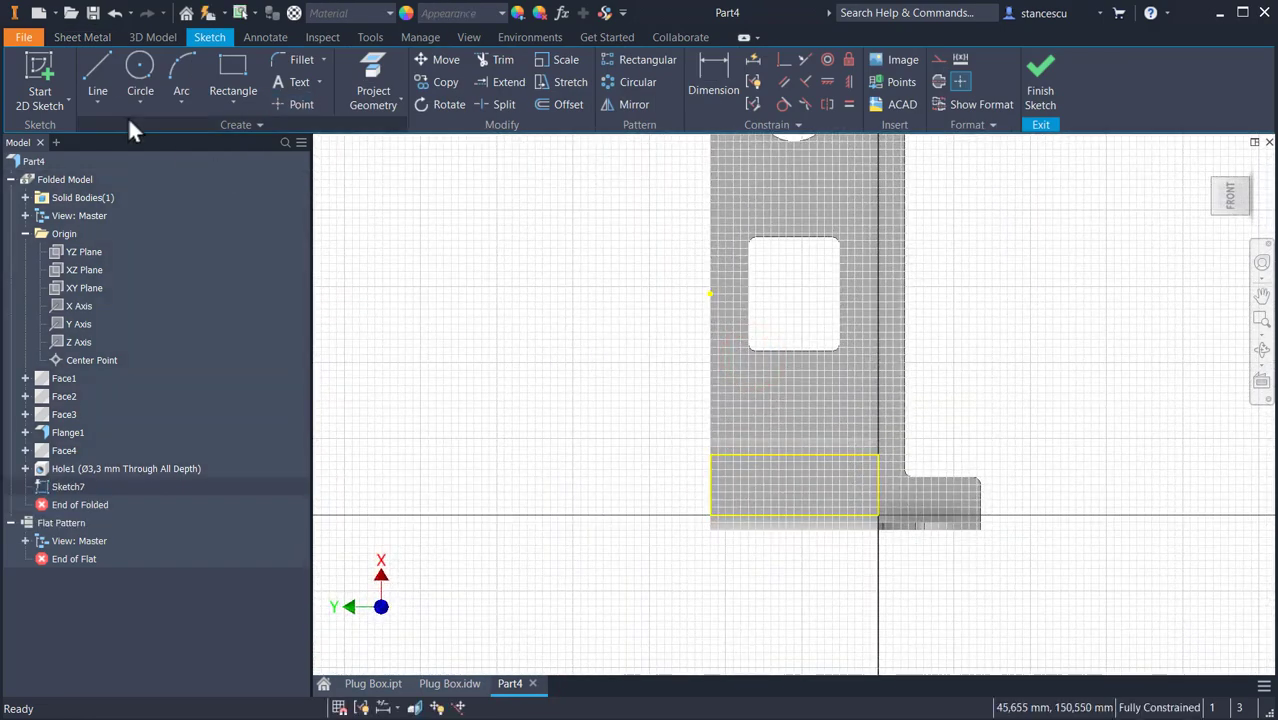
# Draw a 28 mm horizontal line in the empty area beside the part.
pyautogui.click(86, 72)
pyautogui.click(450, 377)
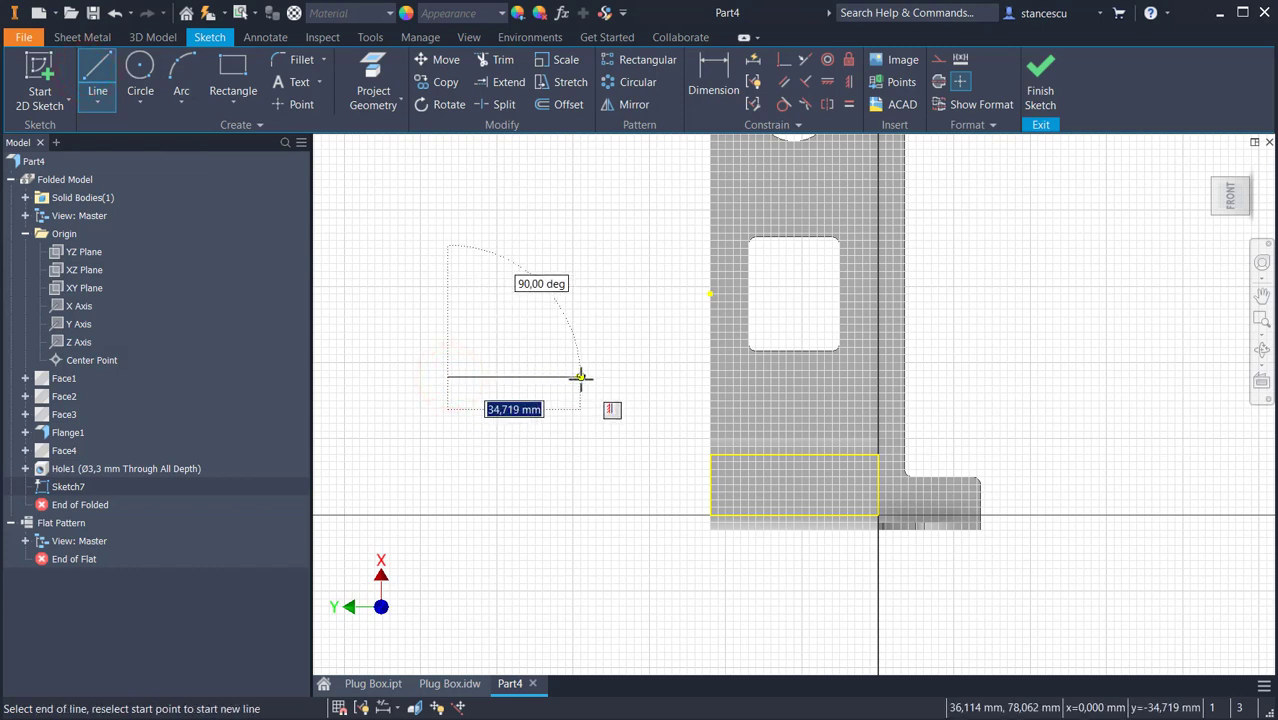
pyautogui.write('28')
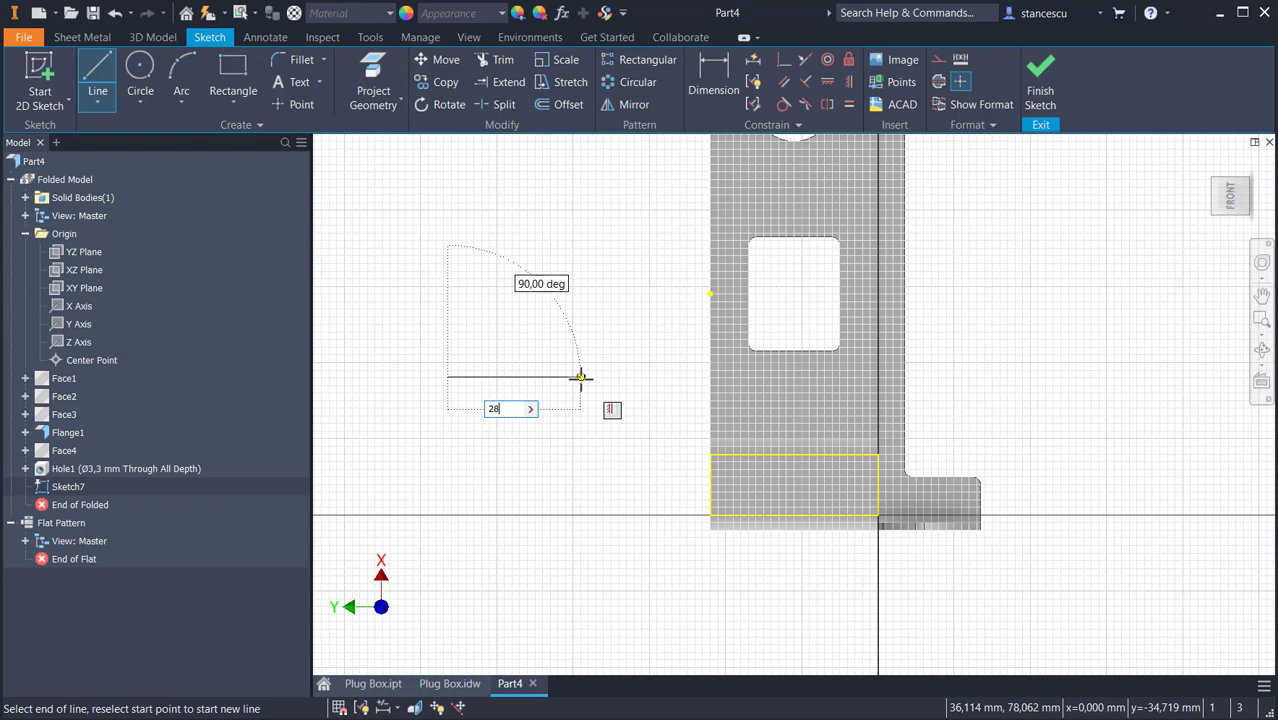
pyautogui.press('Return')
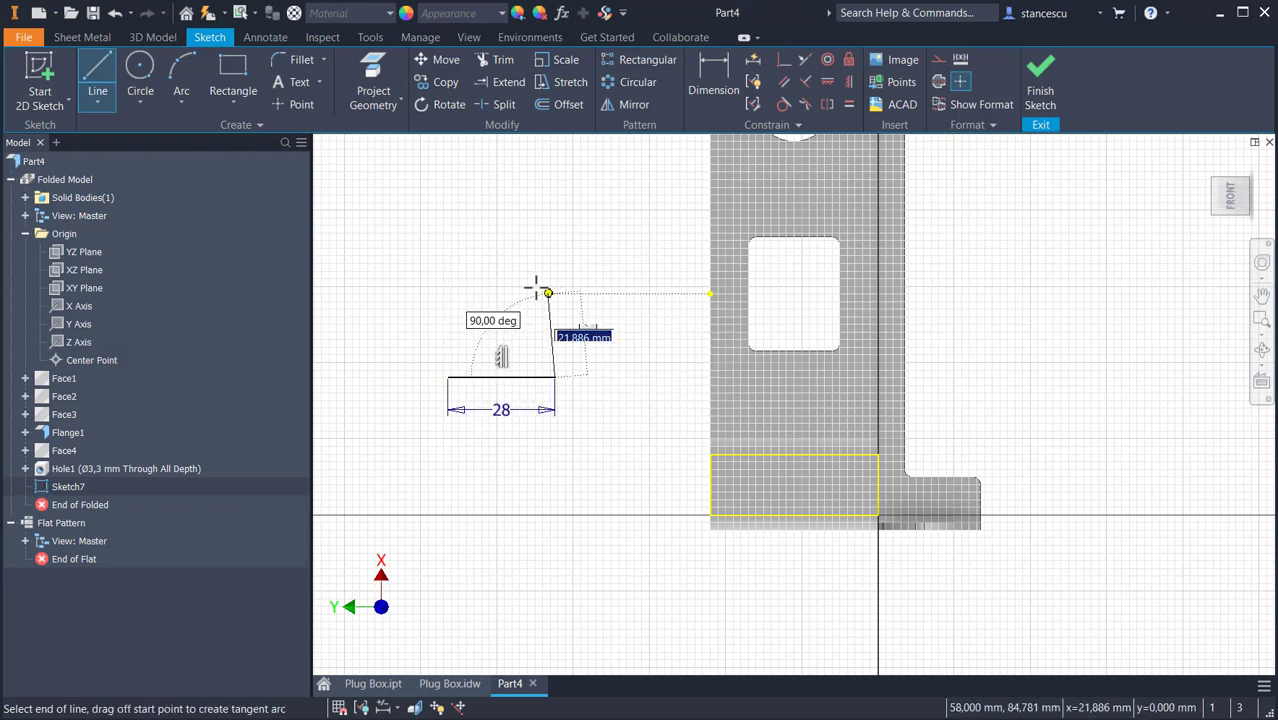
pyautogui.press('Escape')
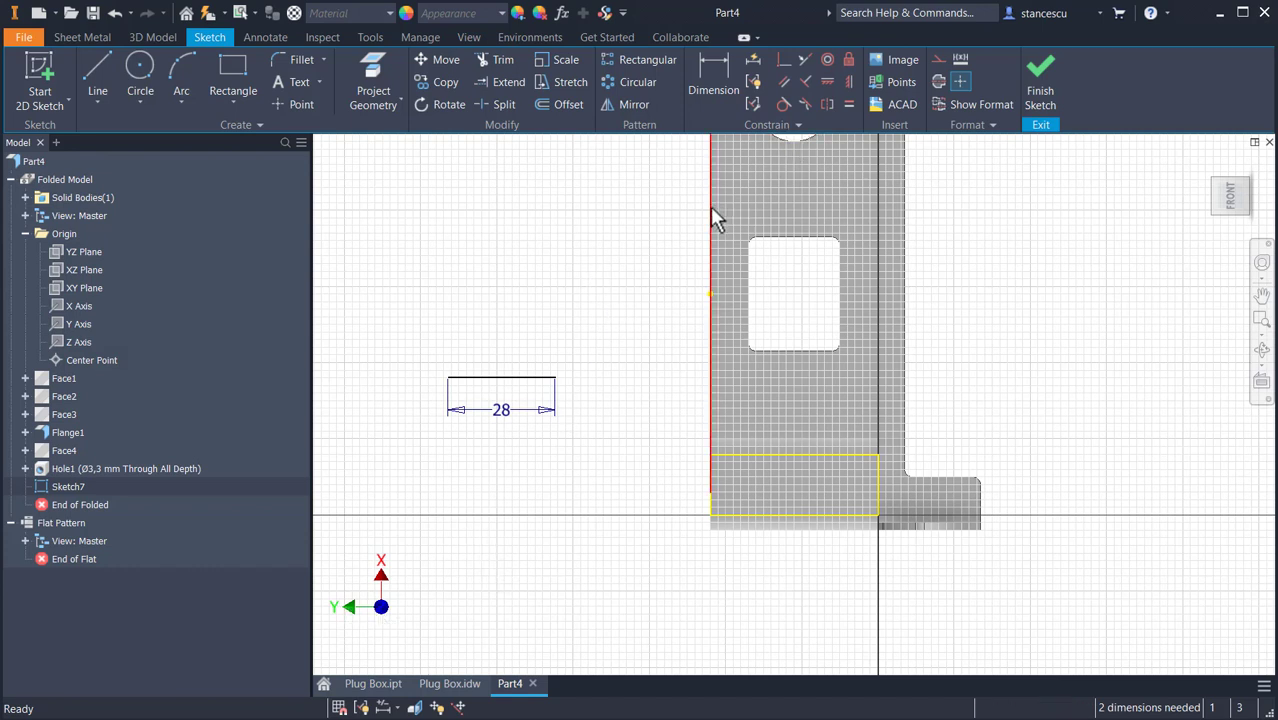
# Align the 28 mm line's midpoint with the midpoint of the top face's long inner edge.
pyautogui.click(826, 82)
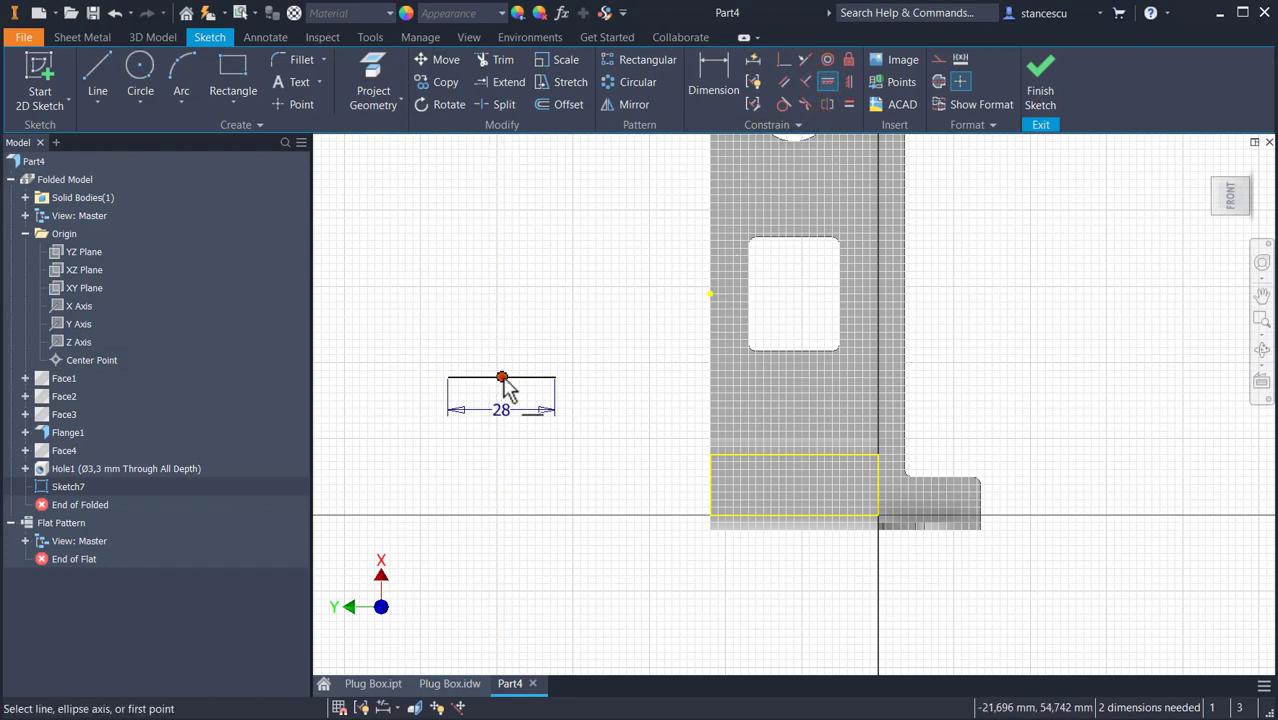
pyautogui.click(502, 377)
pyautogui.click(794, 455)
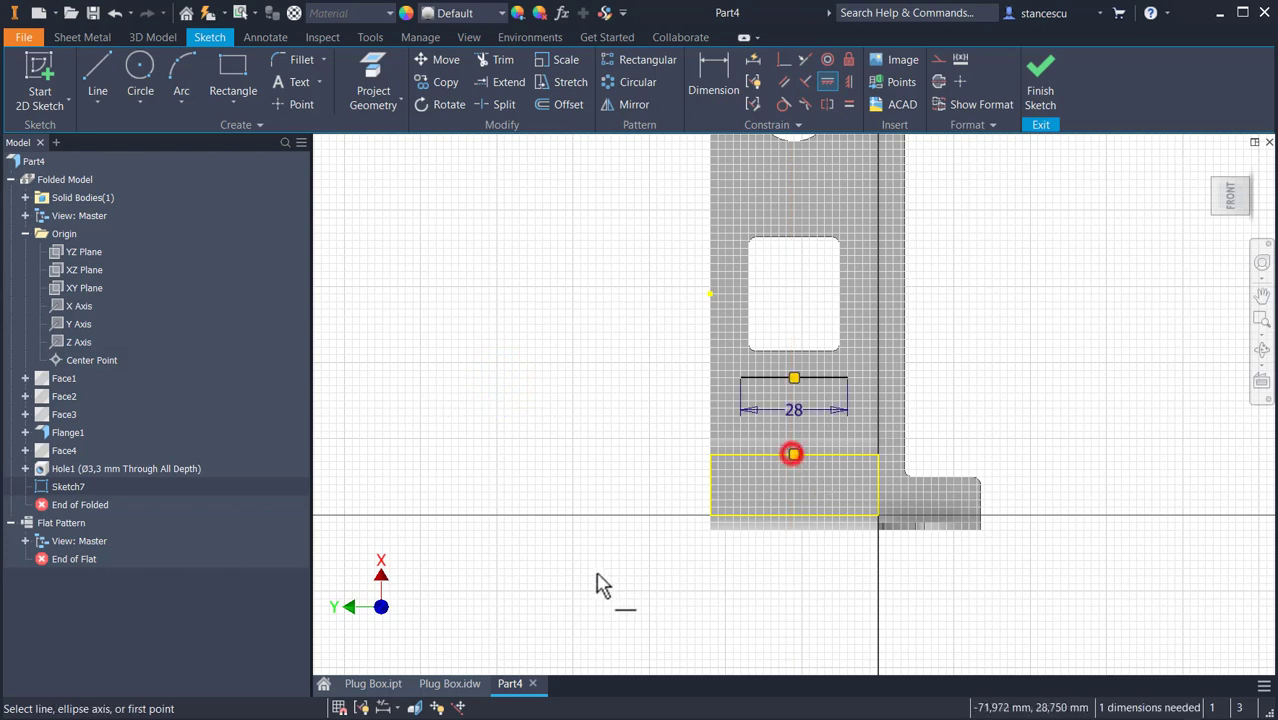
# Dimension the 28 mm line 12 mm from the part's outer edge.
pyautogui.click(716, 78)
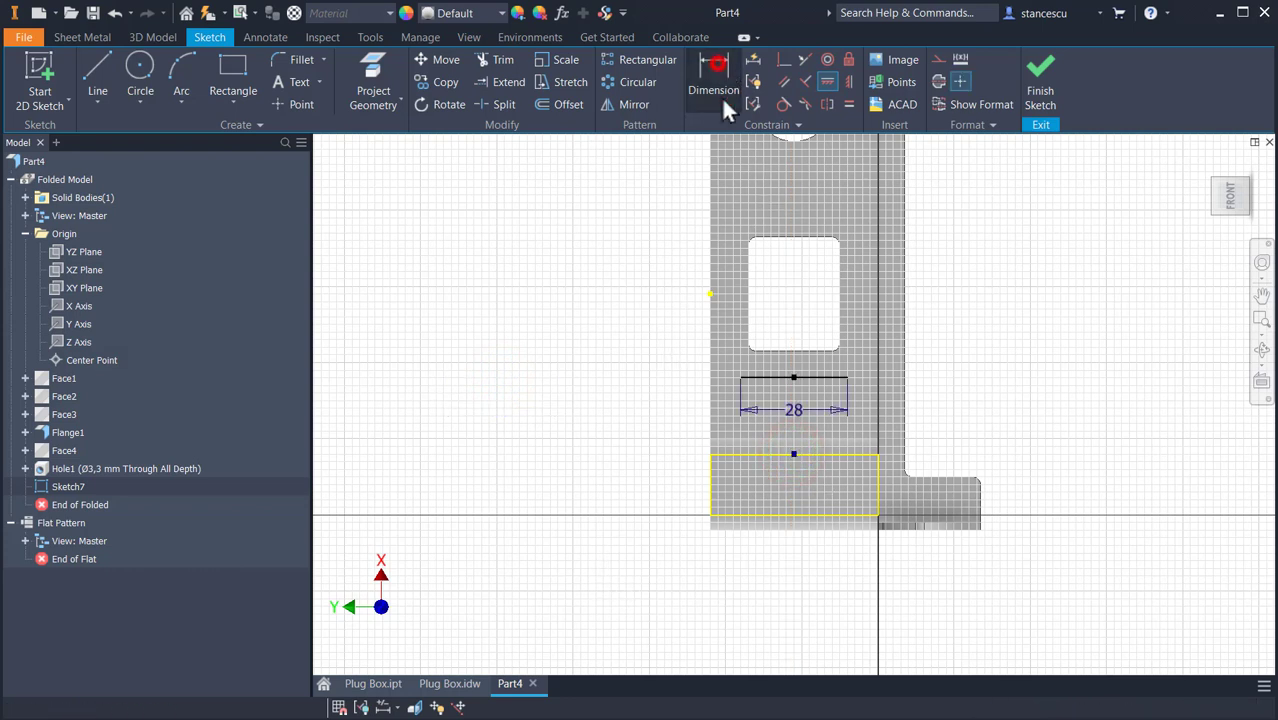
pyautogui.click(768, 377)
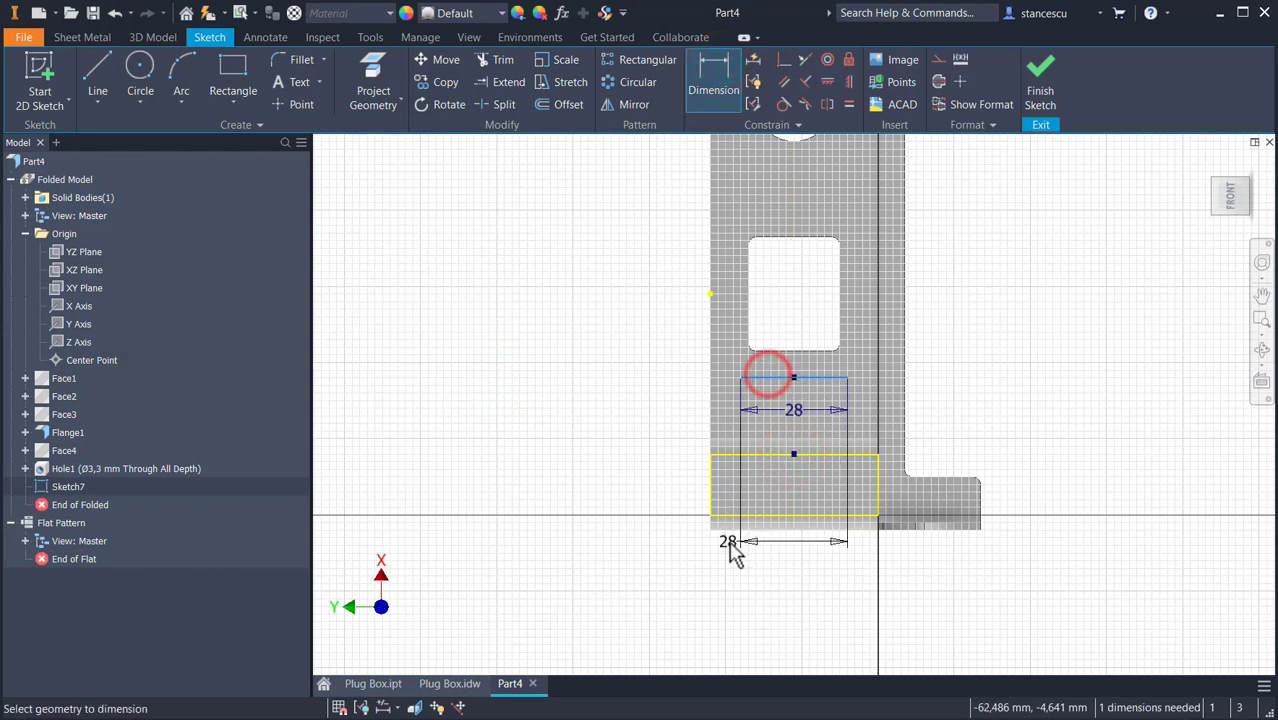
pyautogui.click(731, 535)
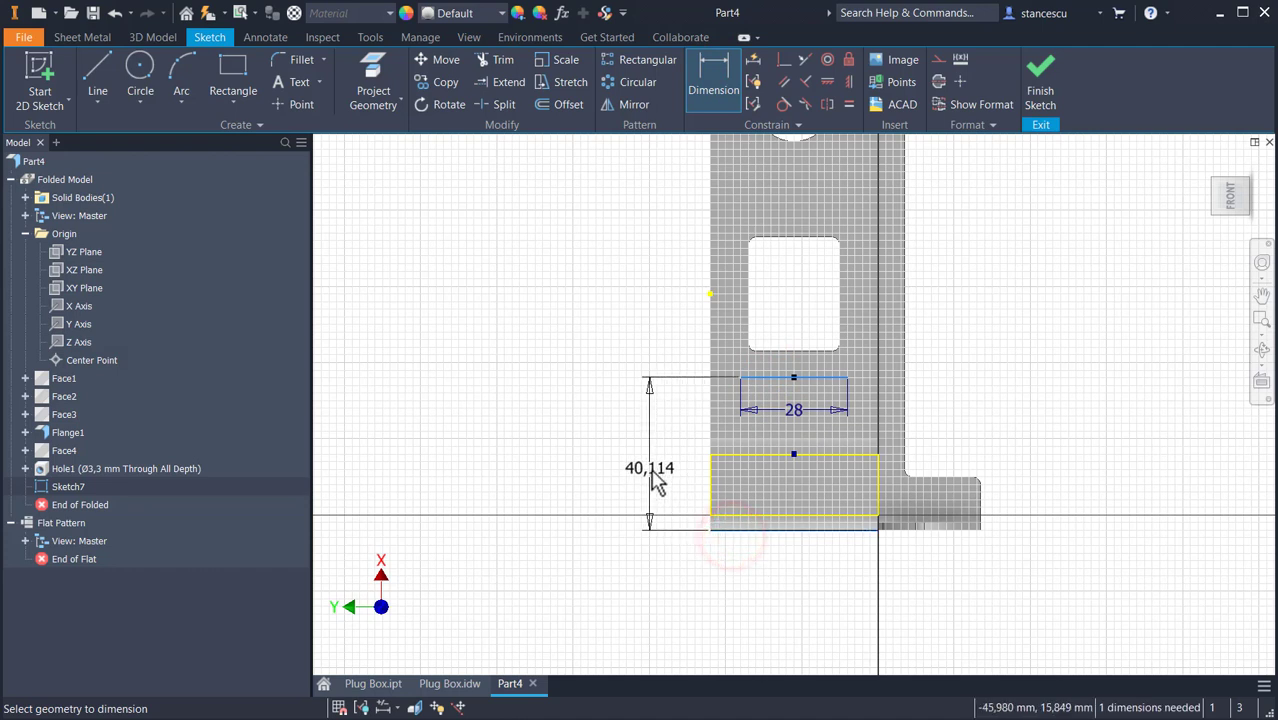
pyautogui.click(650, 467)
pyautogui.write('12')
pyautogui.press('Return')
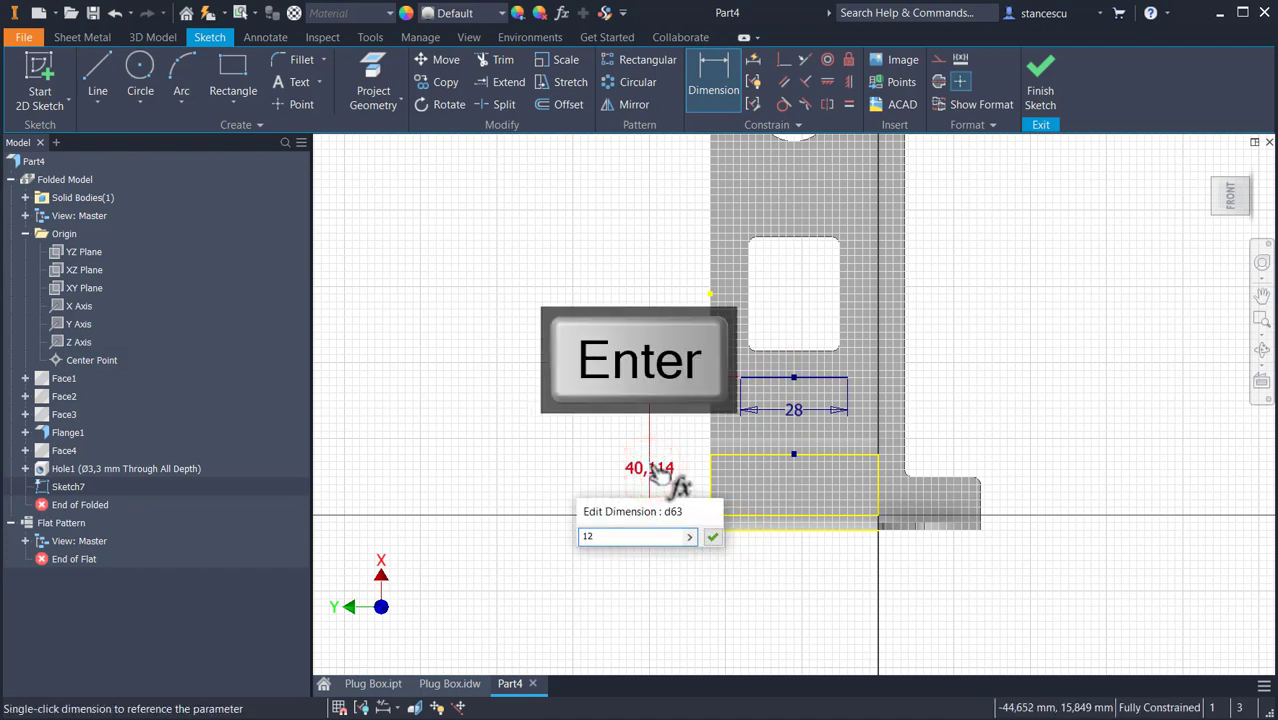
# Place sketch points at both ends of the 28 mm line and finish the sketch.
pyautogui.click(295, 102)
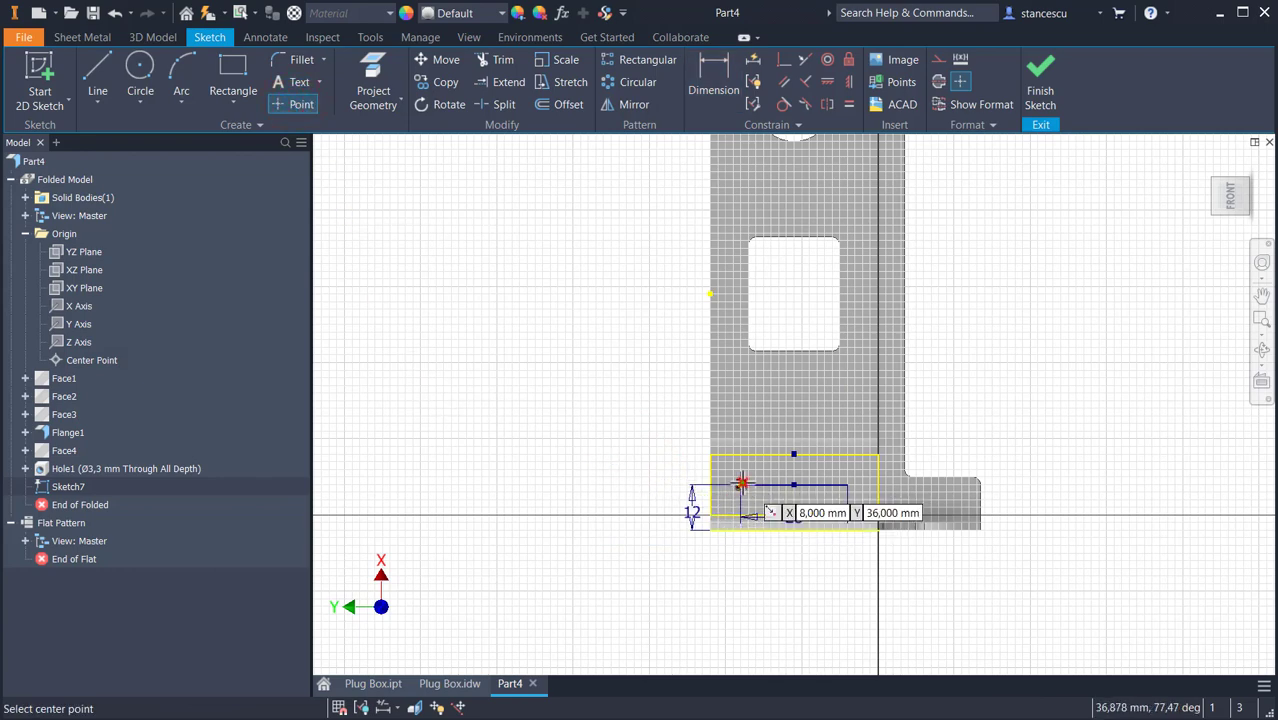
pyautogui.click(741, 484)
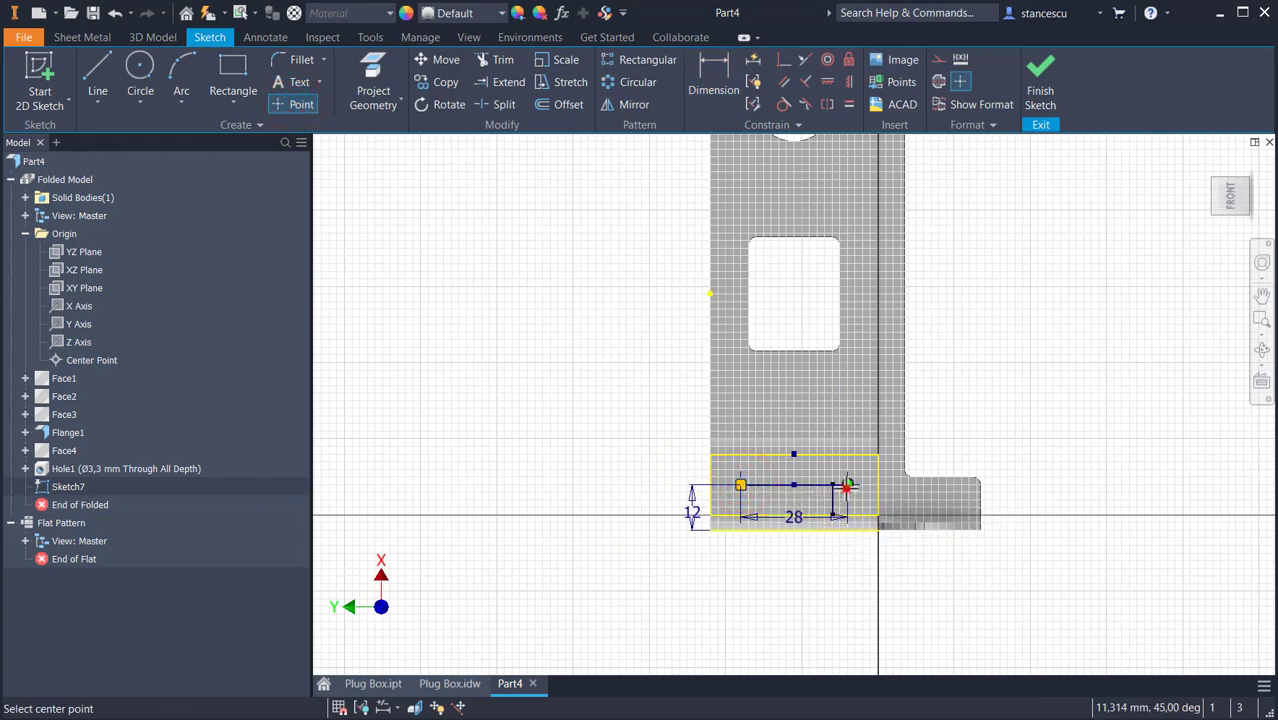
pyautogui.click(846, 485)
pyautogui.click(1040, 82)
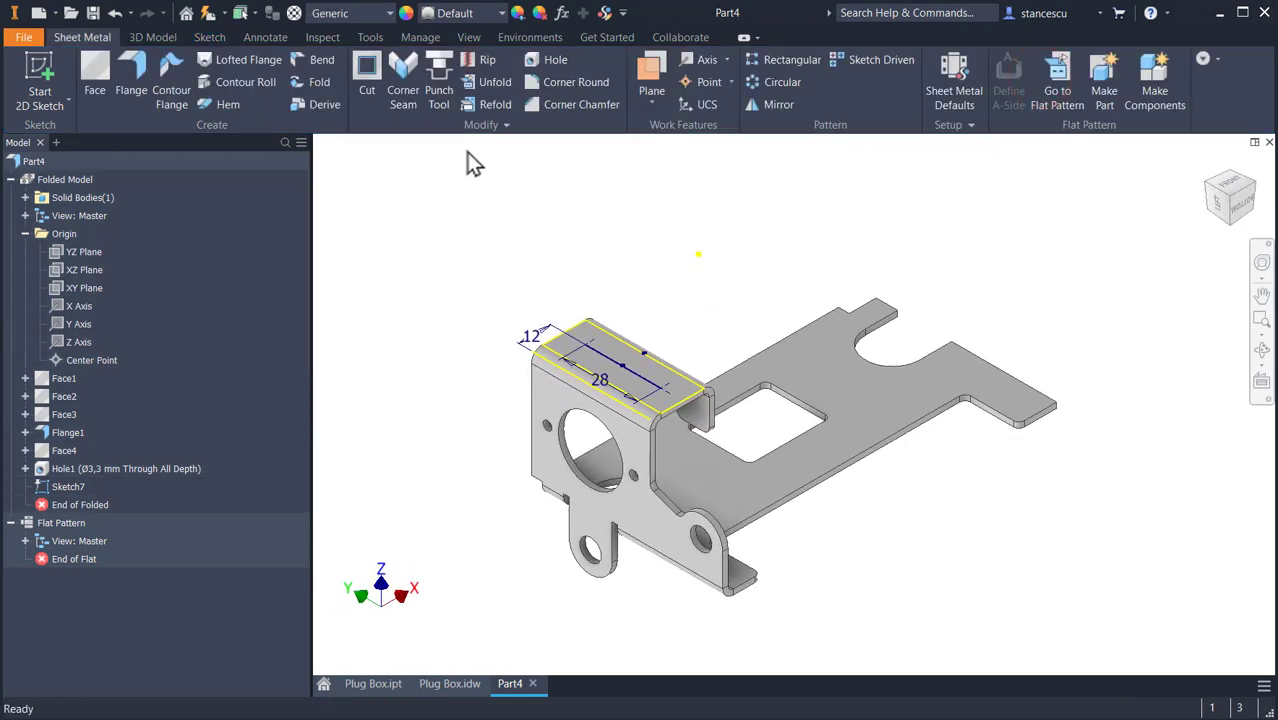
# Cut 4 mm through-all holes at the two sketch points on the top face.
pyautogui.click(547, 58)
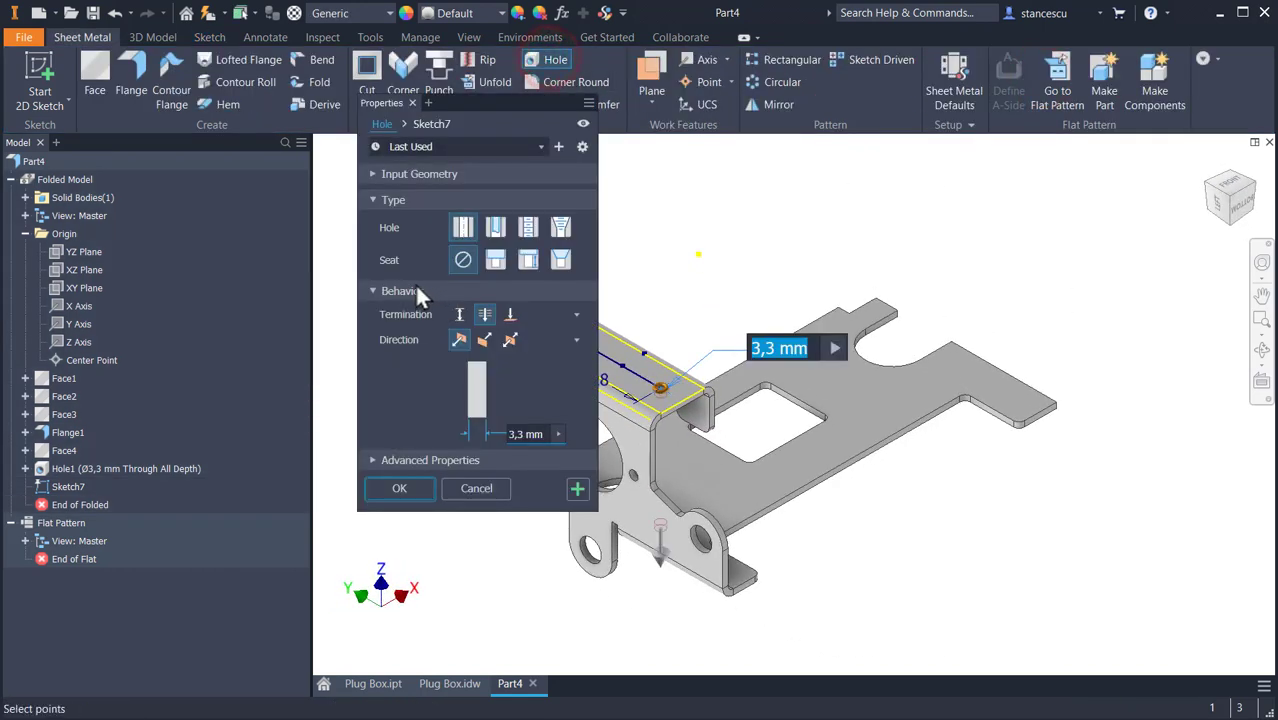
pyautogui.write('4')
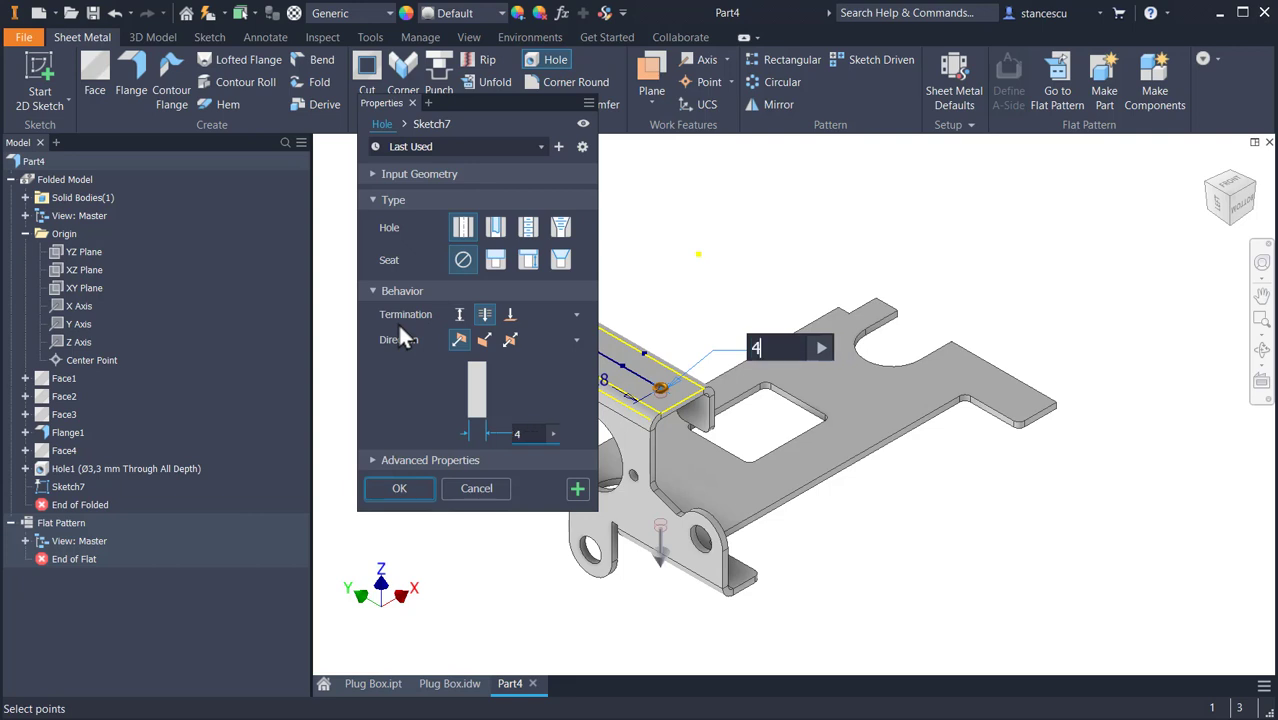
pyautogui.scroll(-2, 984, 528)
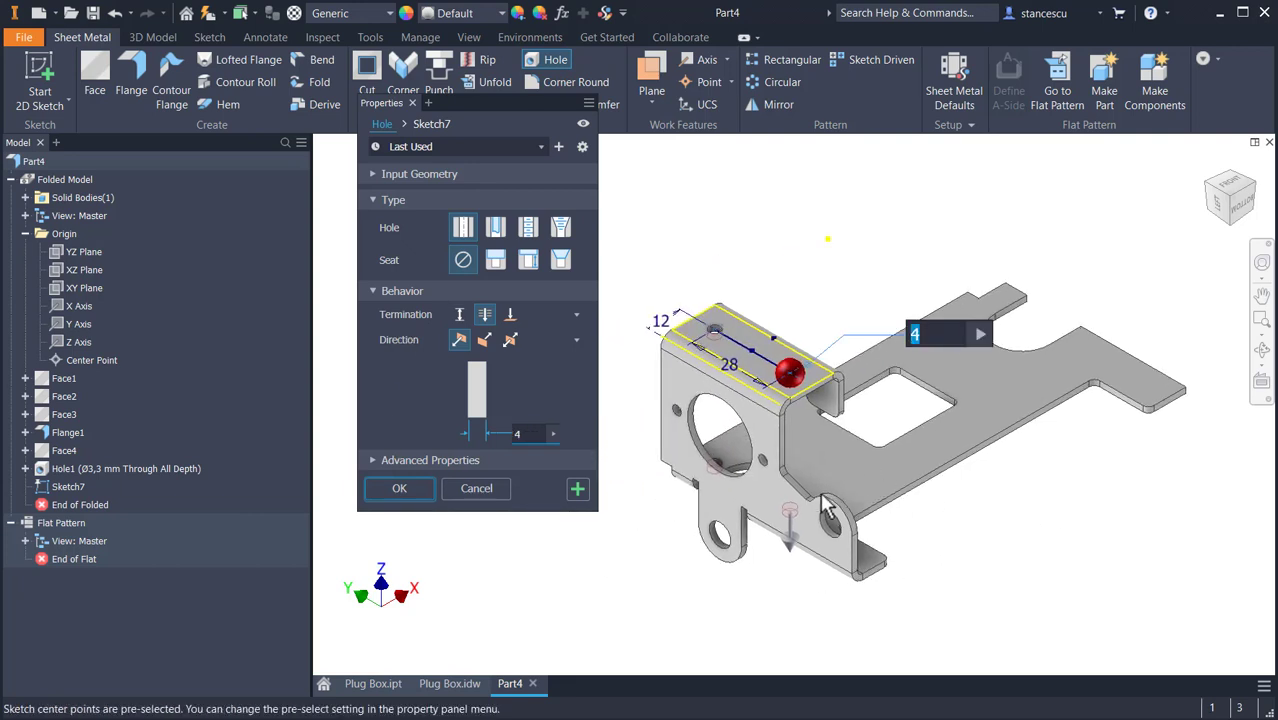
pyautogui.scroll(-3, 780, 540)
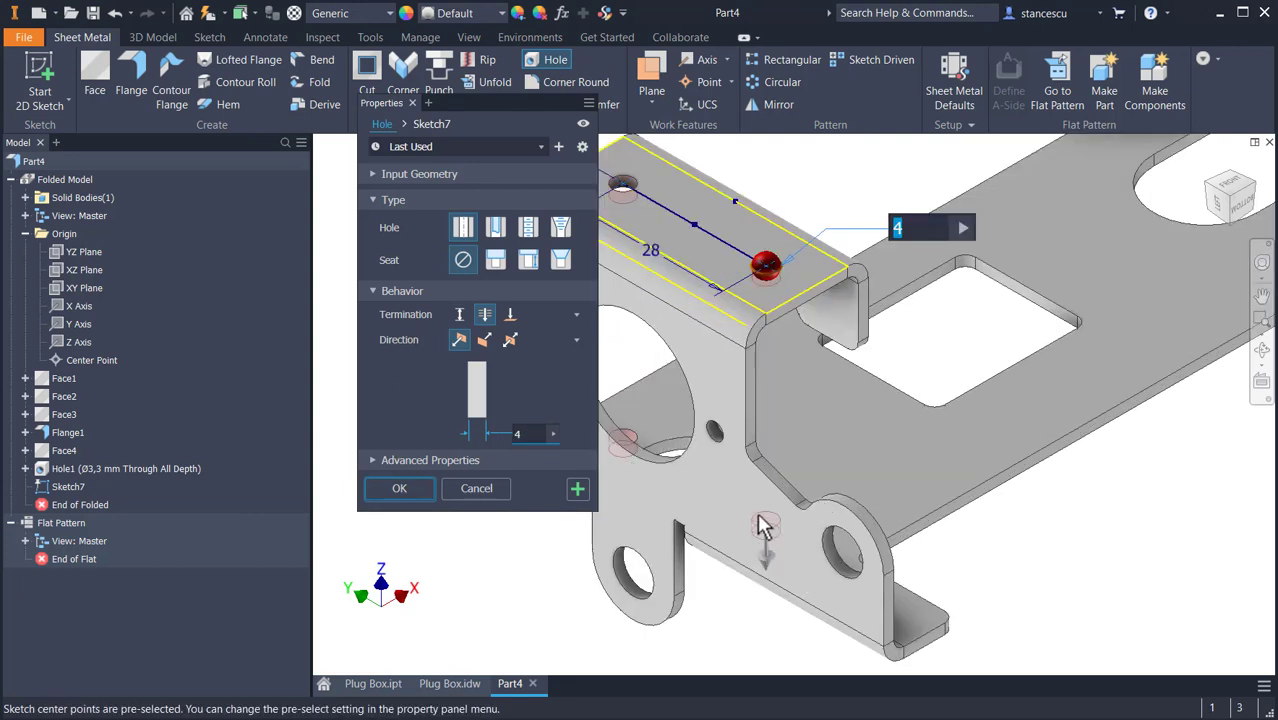
pyautogui.click(760, 526)
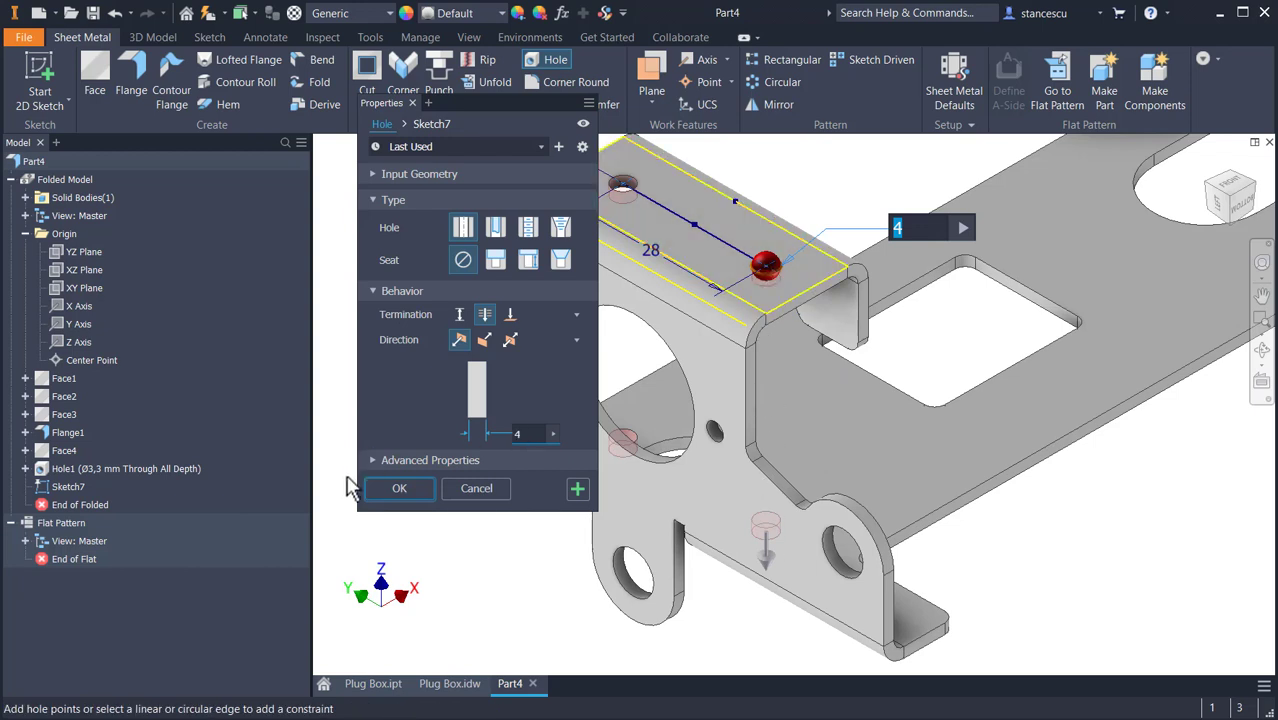
pyautogui.click(398, 490)
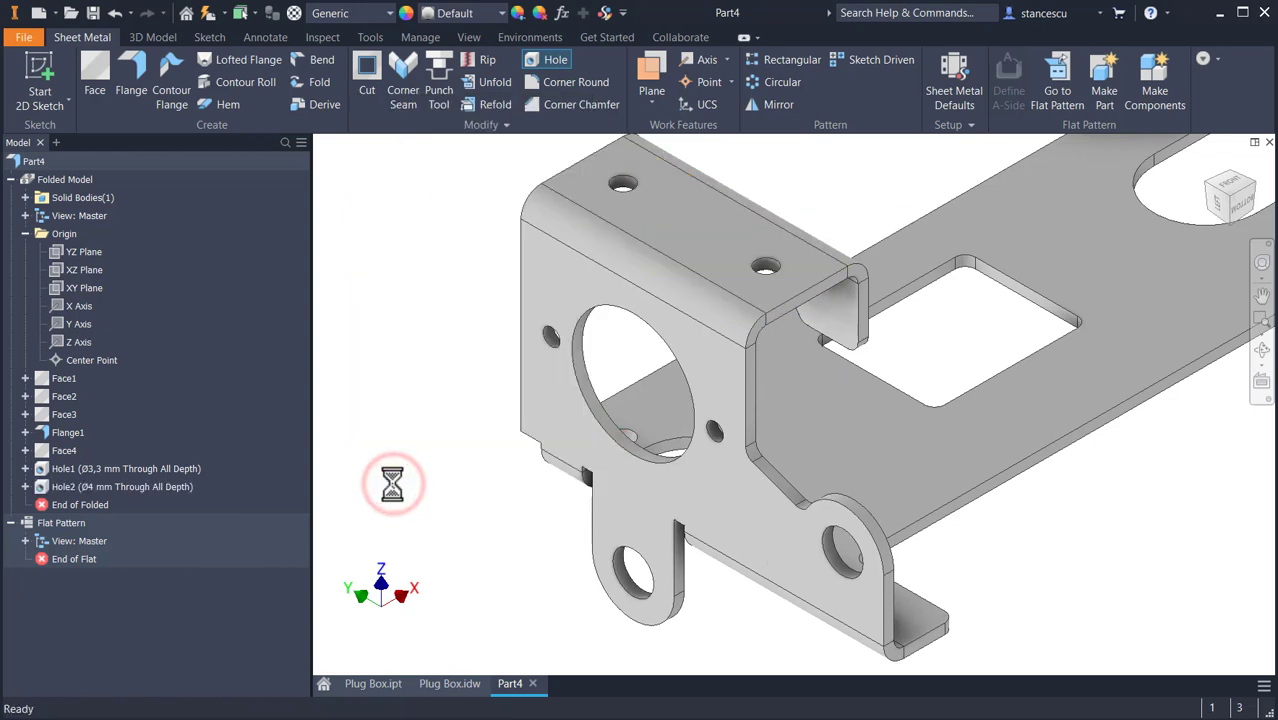
# Mirror all features from Face2 through Hole2 across the YZ plane and save the part.
pyautogui.press('F6')
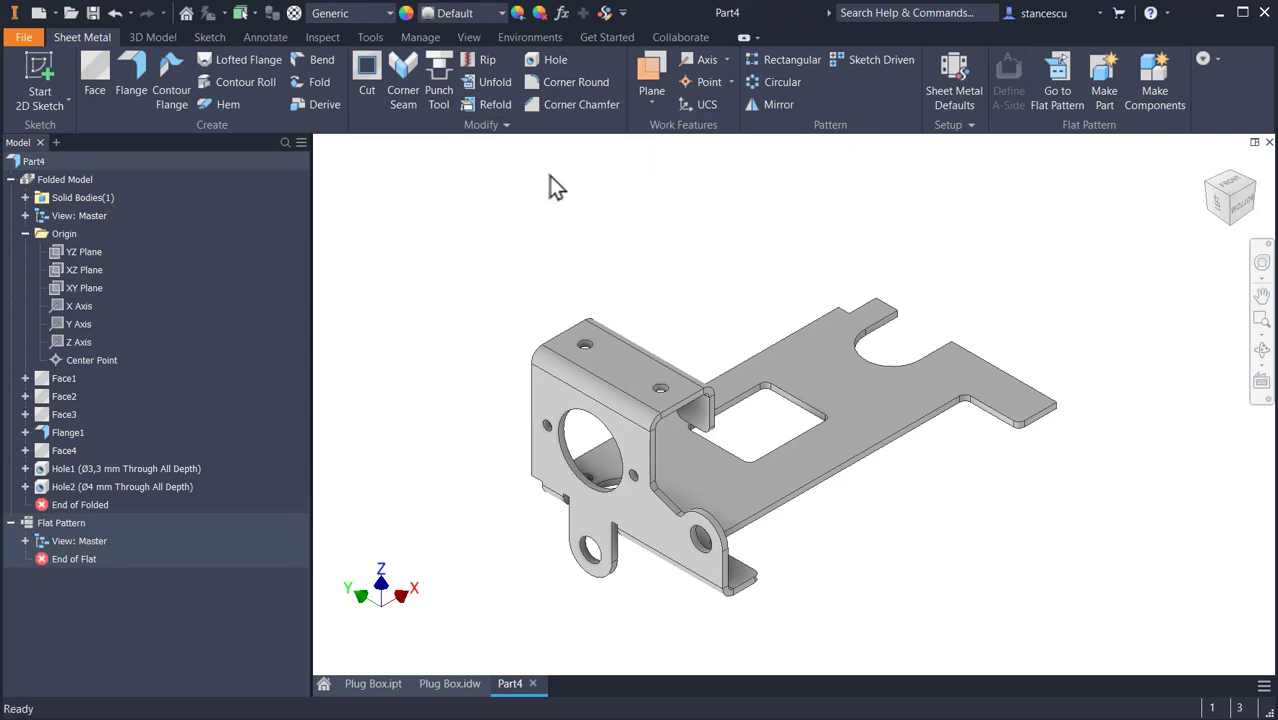
pyautogui.click(777, 110)
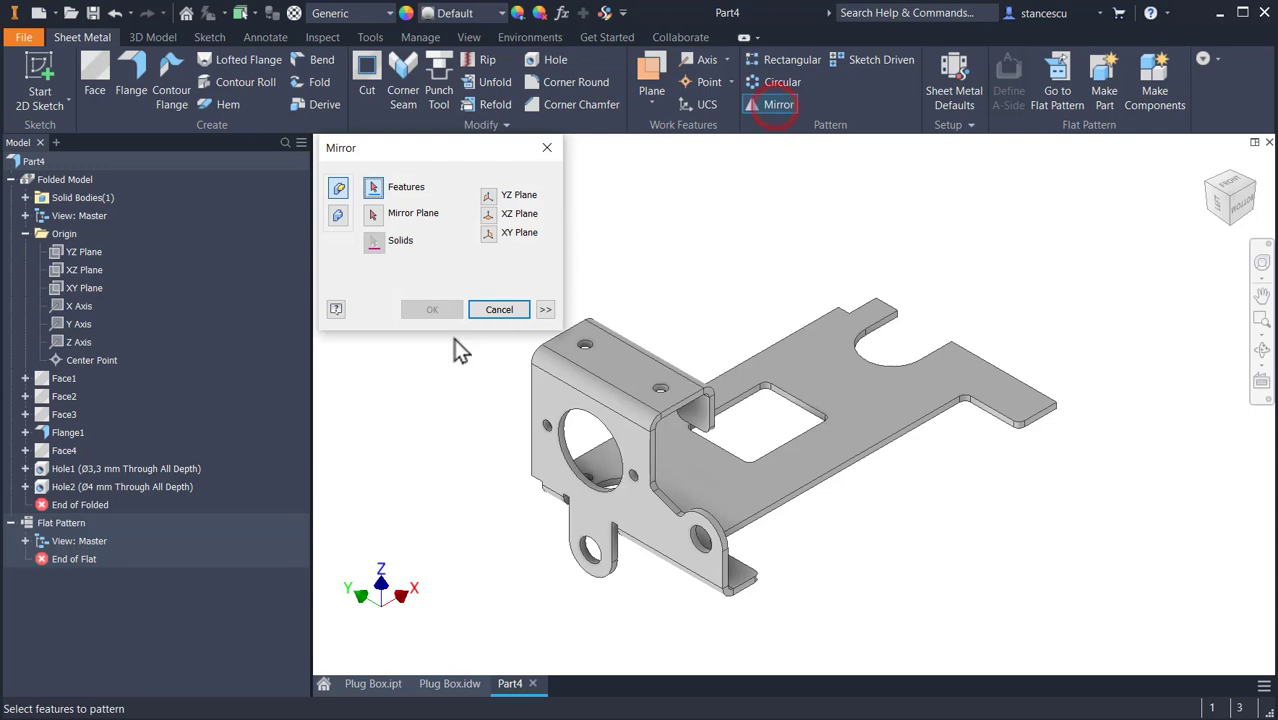
pyautogui.click(45, 398)
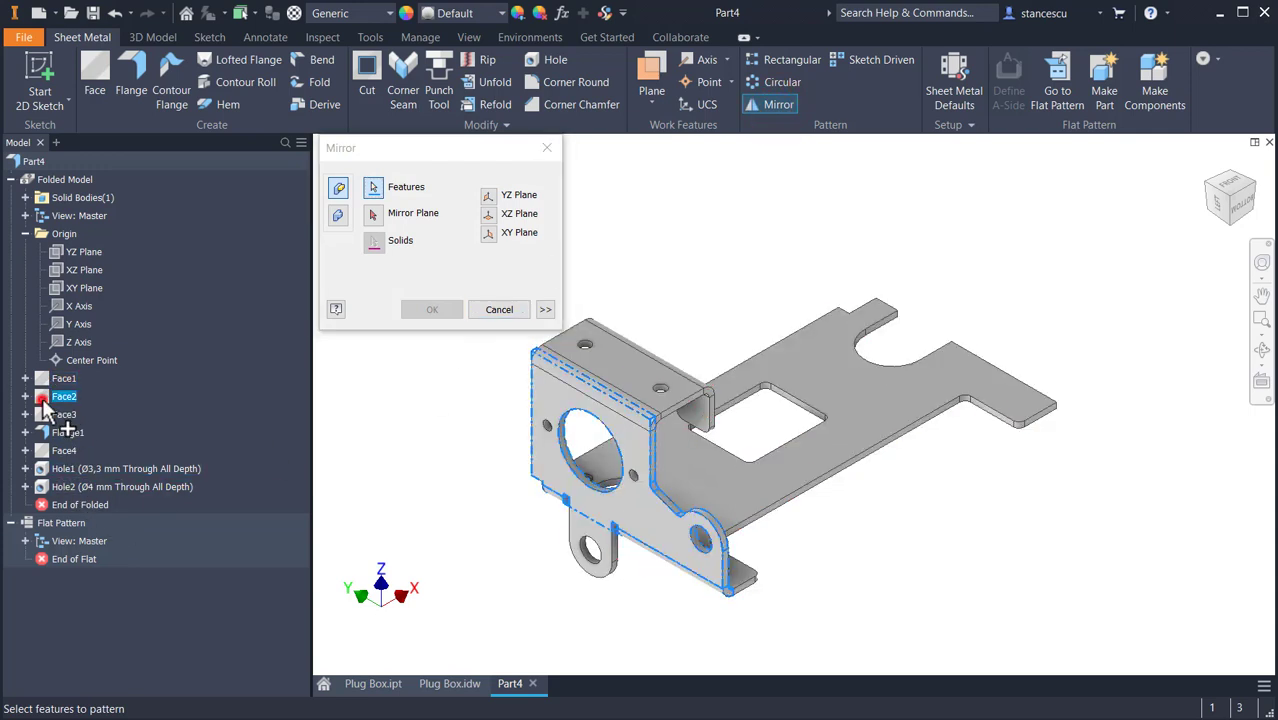
pyautogui.keyDown('shift'); pyautogui.click(45, 490); pyautogui.keyUp('shift')
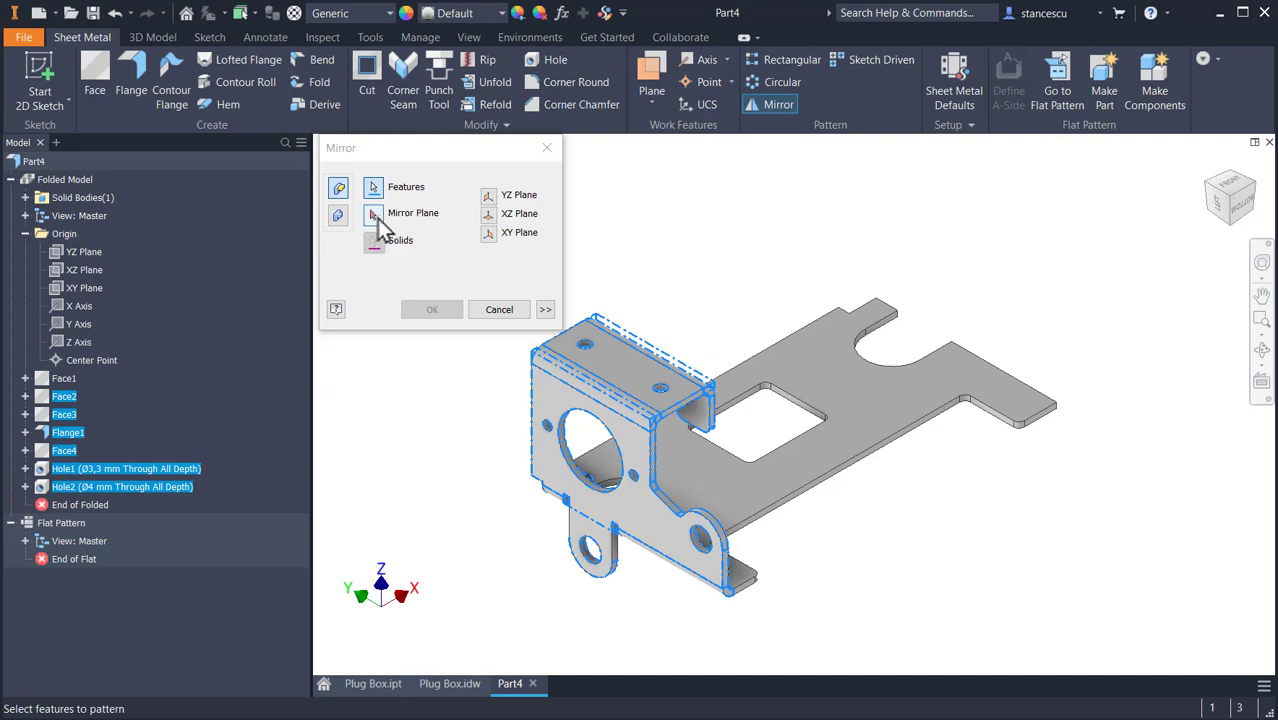
pyautogui.click(374, 216)
pyautogui.click(85, 251)
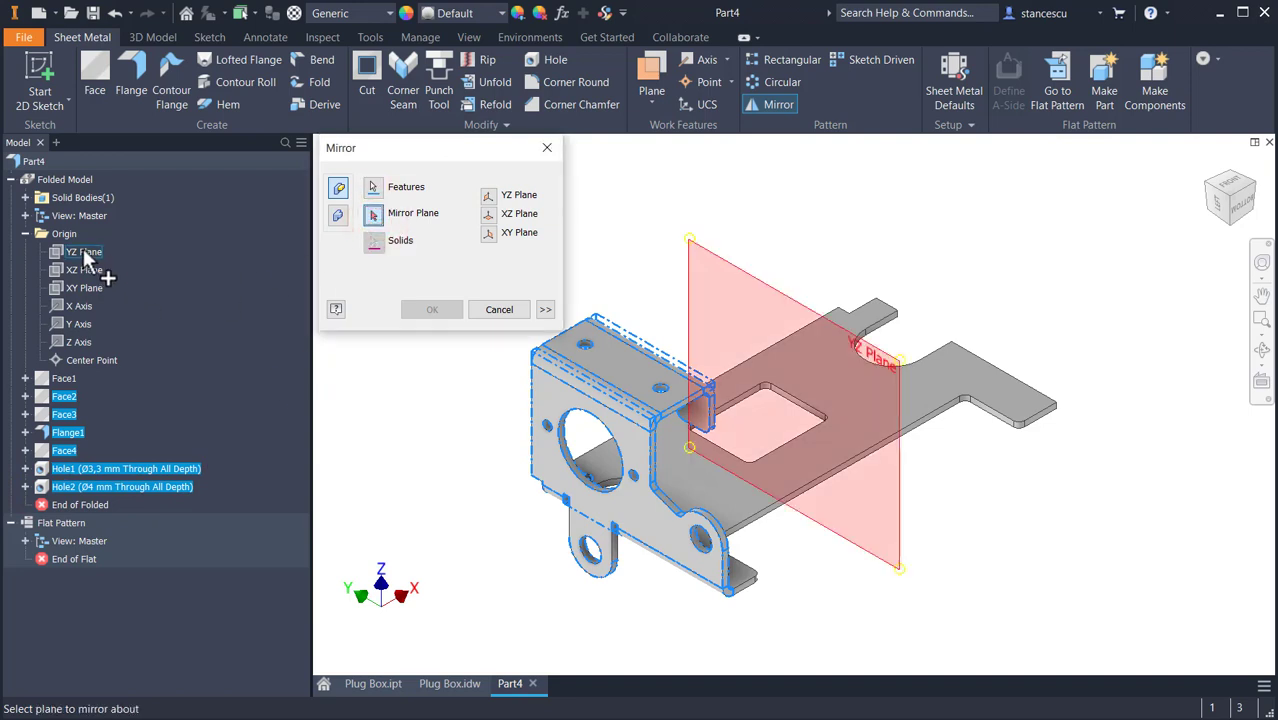
pyautogui.click(425, 312)
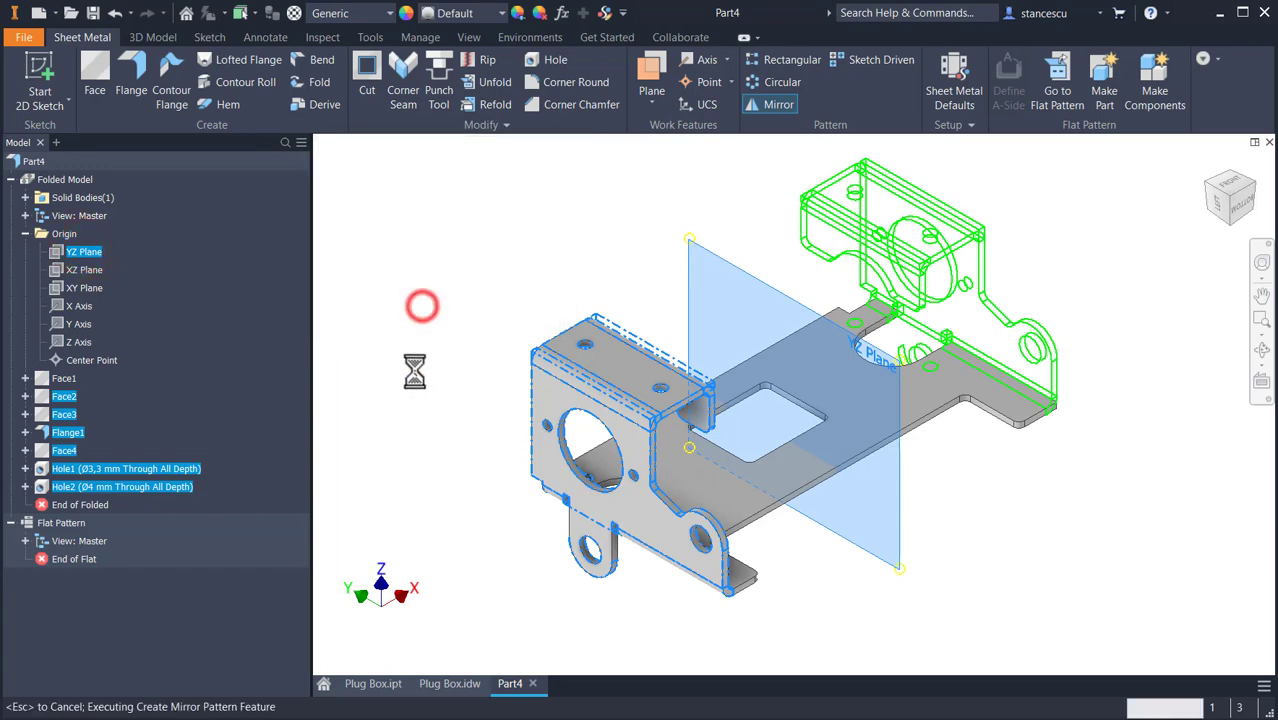
pyautogui.hotkey('ctrl', 's')
pyautogui.click(481, 512)
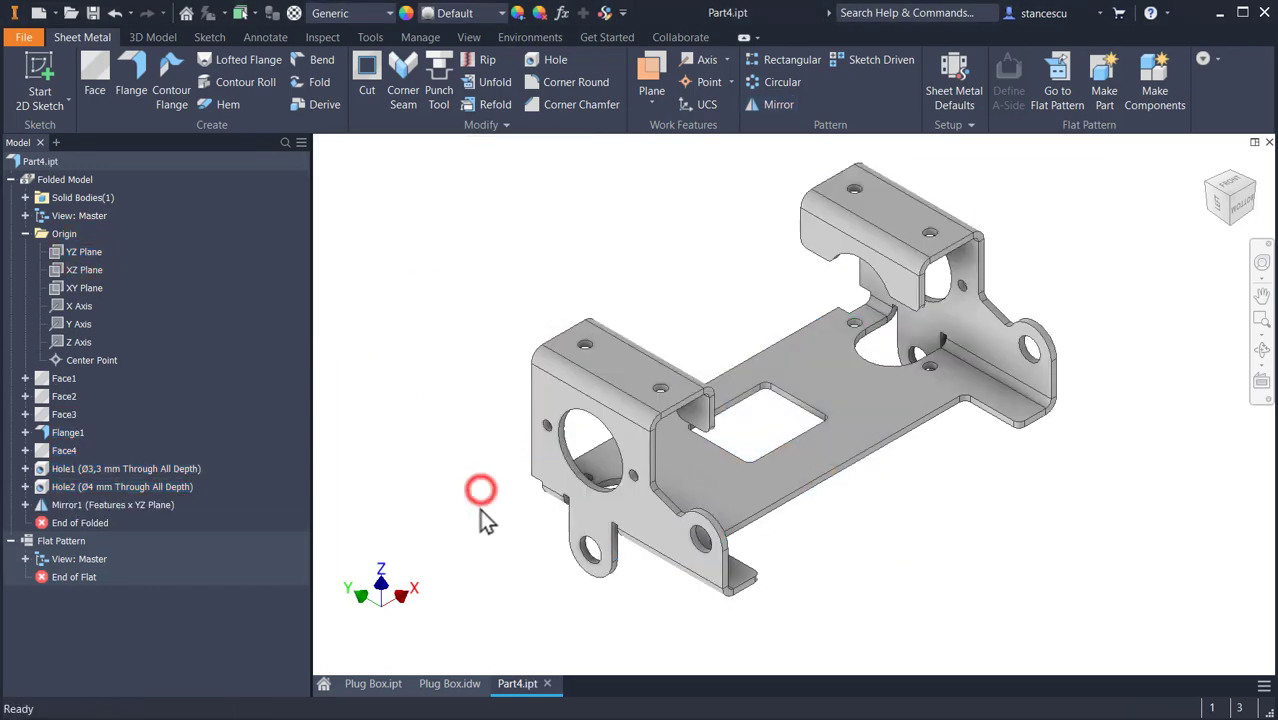
# Examine the side views in the Plug Box drawing and the upright back wall on the finished Plug Box model.
pyautogui.click(450, 683)
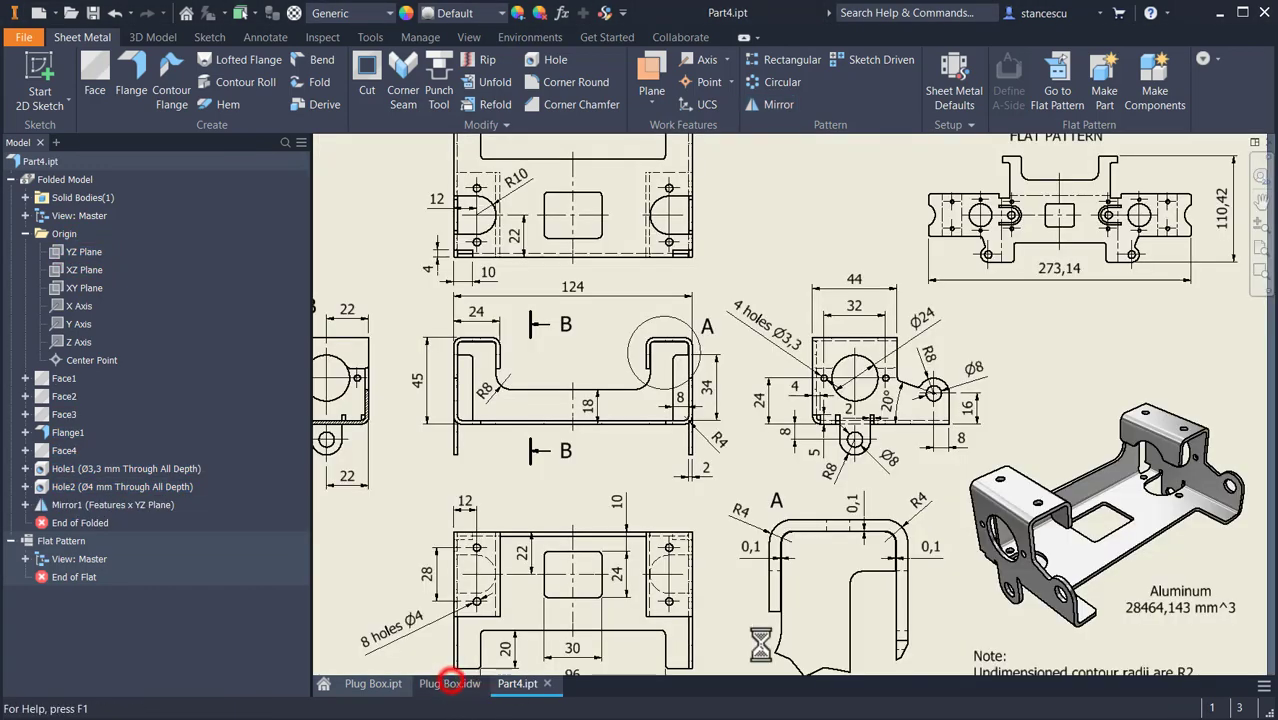
pyautogui.scroll(3, 1130, 460)
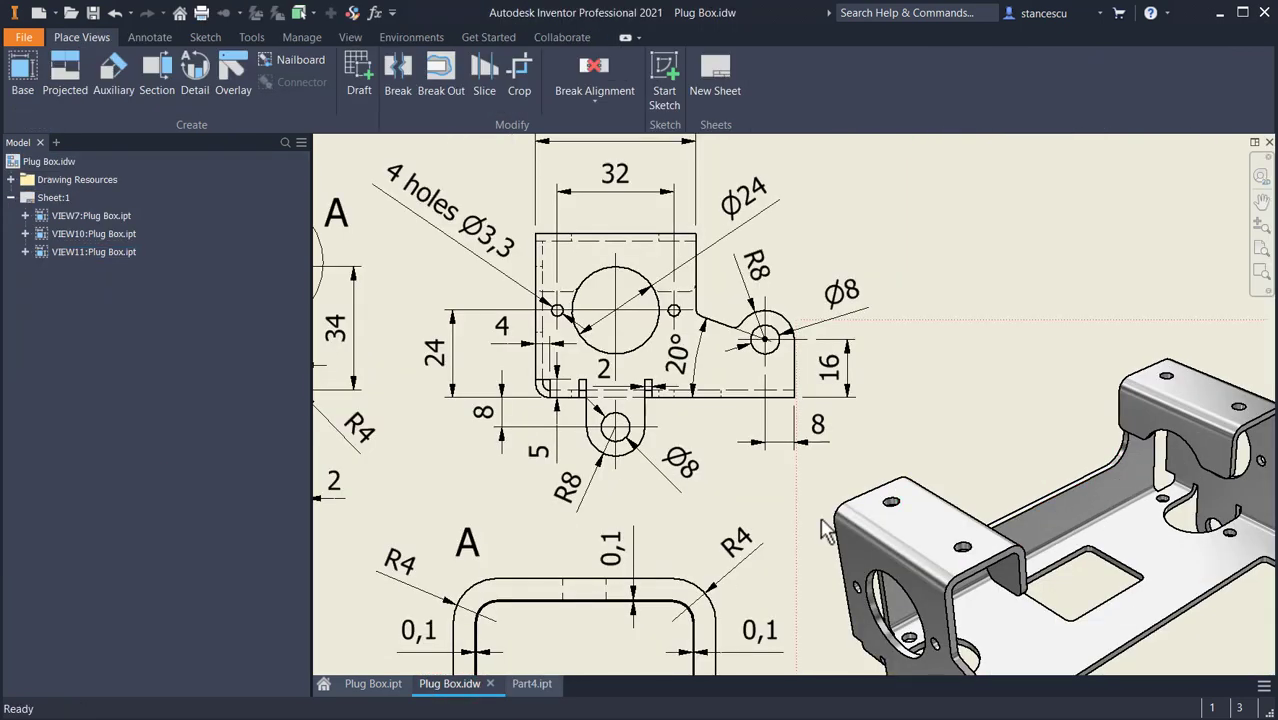
pyautogui.click(380, 686)
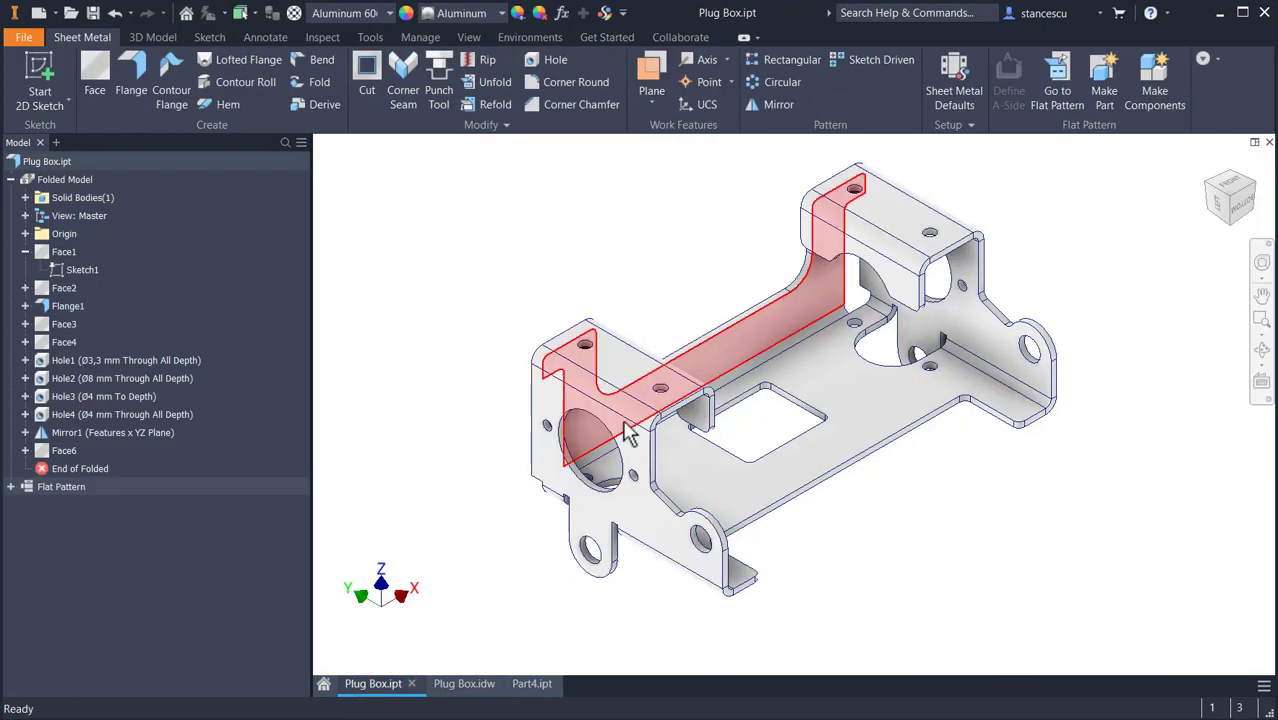
pyautogui.keyDown('shift'); pyautogui.moveTo(625, 372); pyautogui.dragTo(670, 495, button='middle'); pyautogui.keyUp('shift')
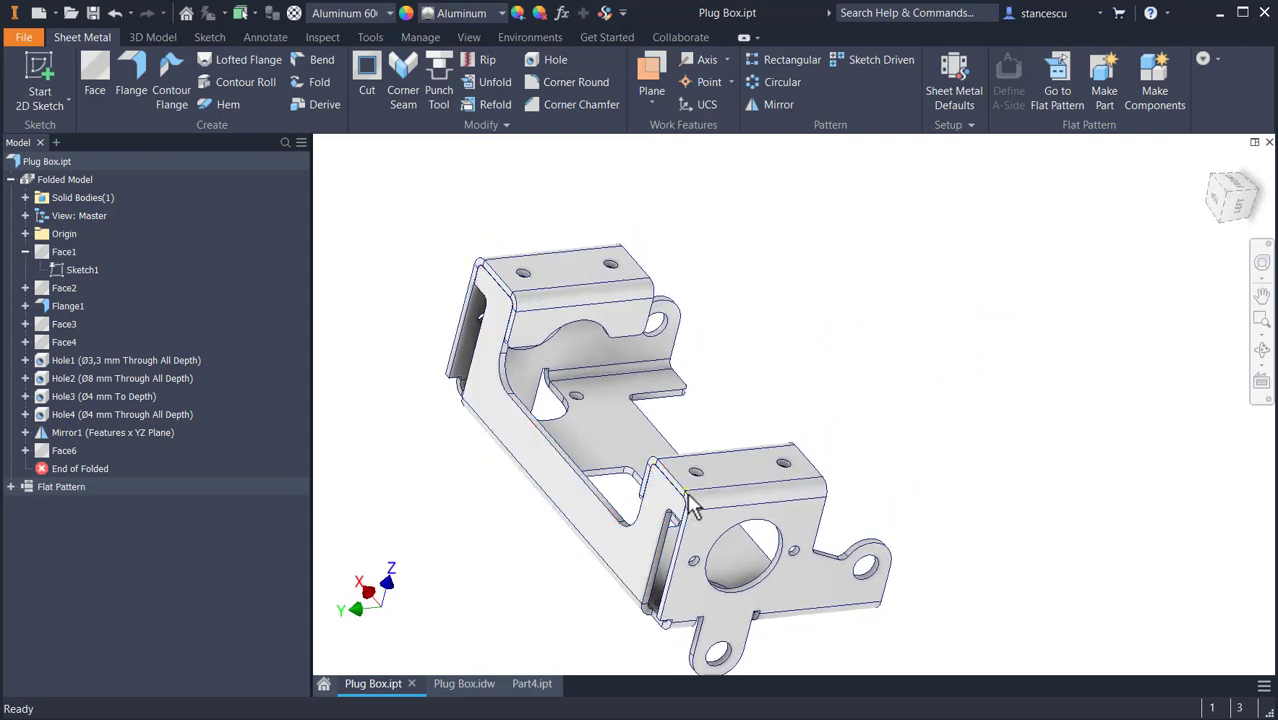
pyautogui.keyDown('shift'); pyautogui.moveTo(678, 535); pyautogui.dragTo(870, 390, button='middle'); pyautogui.keyUp('shift')
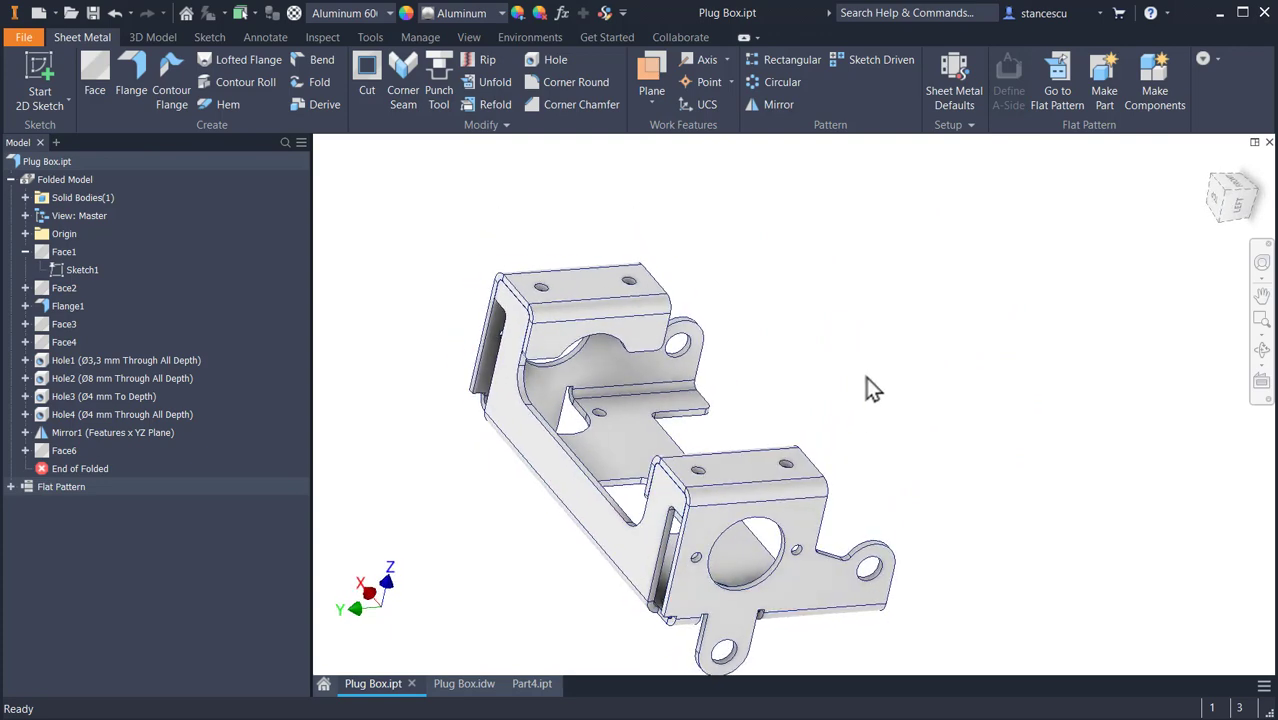
pyautogui.press('F6')
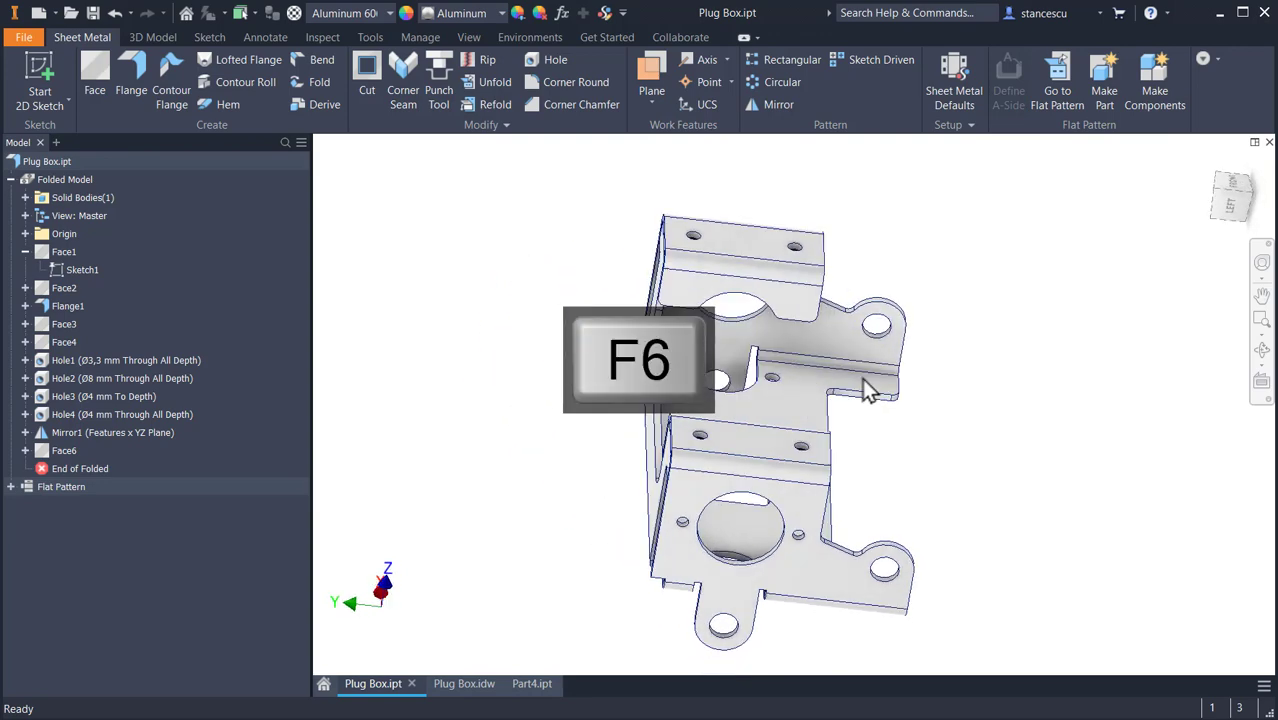
# Return to Part4 and start a sketch on the long, straight thin edge face of the base plate.
pyautogui.click(532, 686)
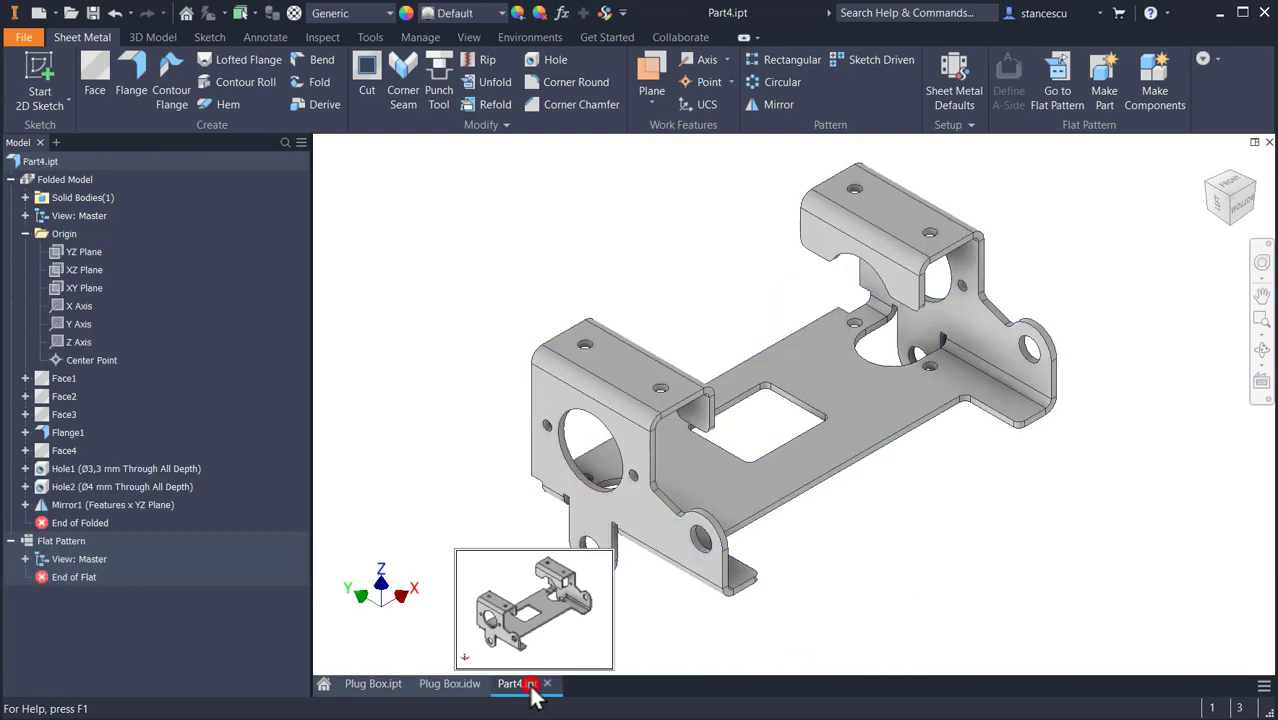
pyautogui.press('F2')
pyautogui.click(1204, 181)
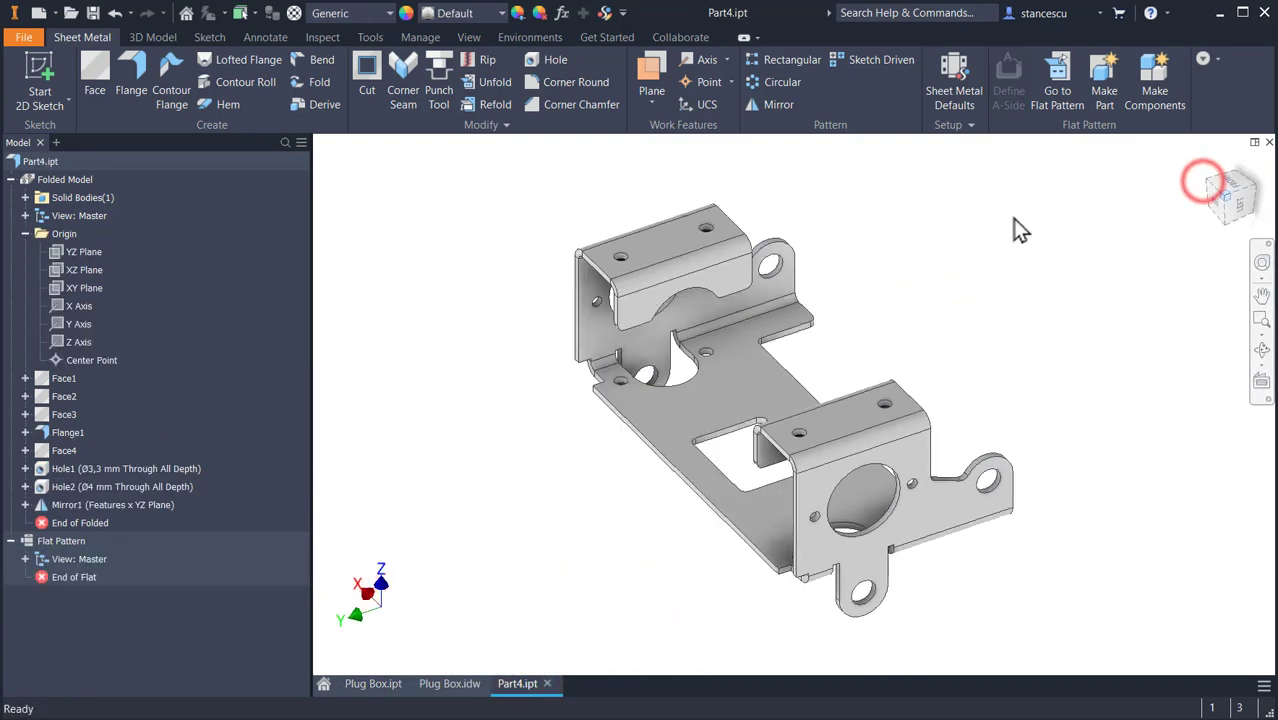
pyautogui.scroll(4, 698, 519)
pyautogui.scroll(3, 733, 537)
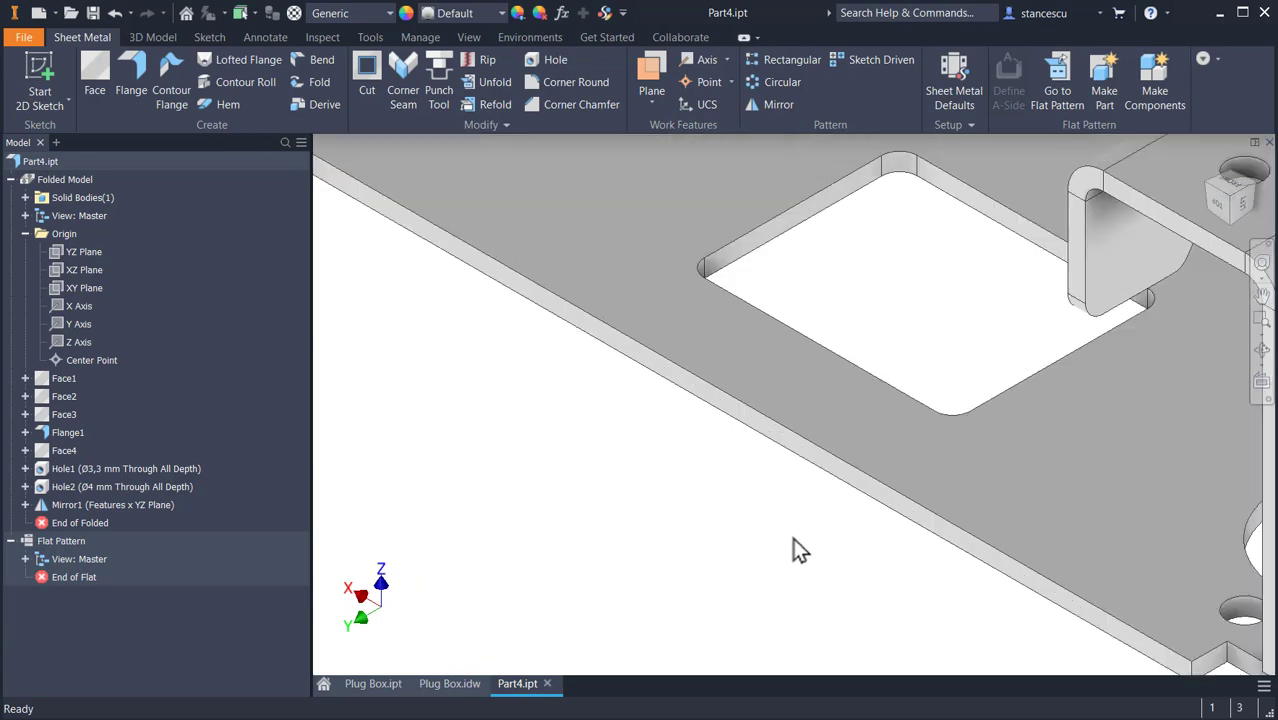
pyautogui.click(878, 495)
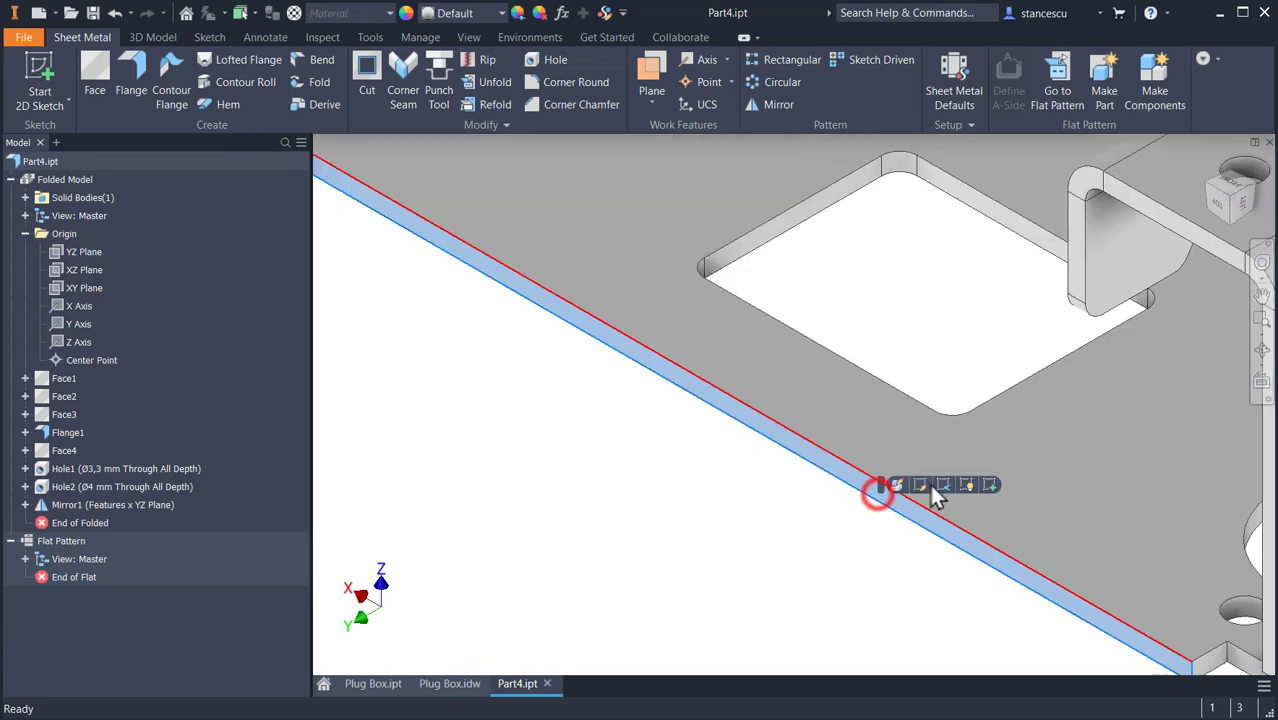
pyautogui.click(991, 483)
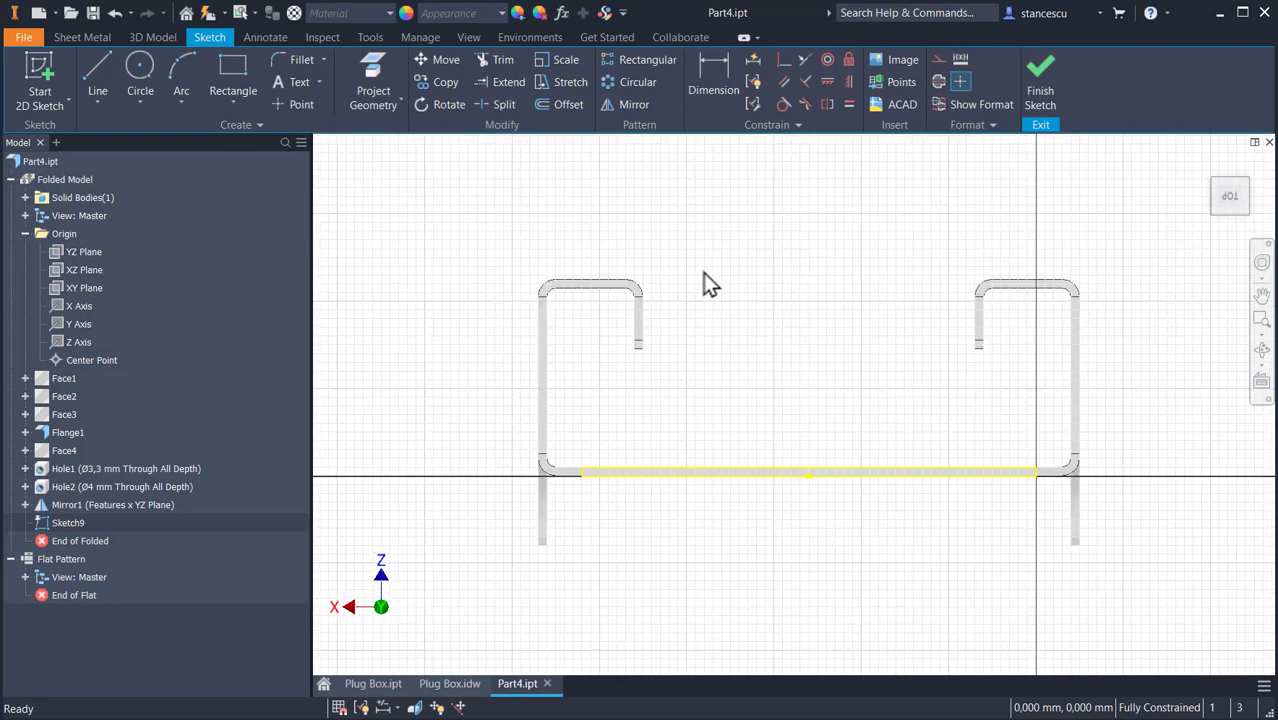
# Project the inner top edge and both inner bend arcs of the +X bent side into the sketch.
pyautogui.click(377, 70)
pyautogui.scroll(4, 585, 306)
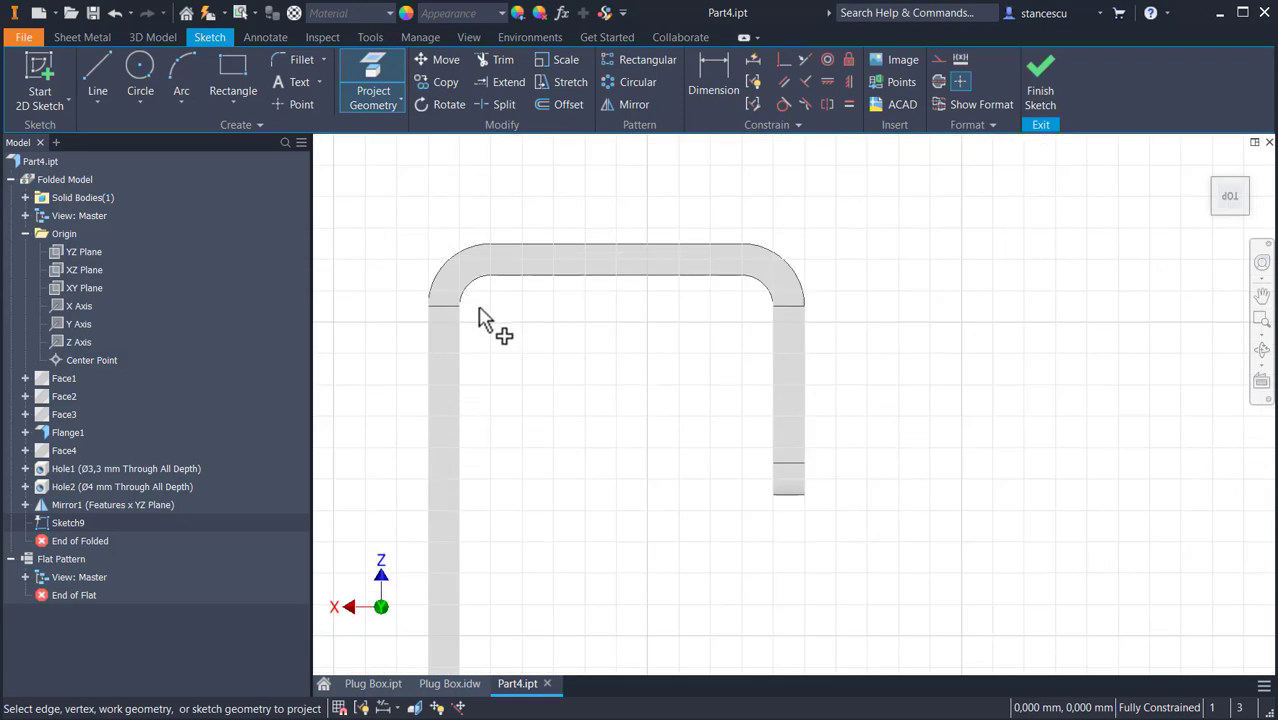
pyautogui.click(472, 293)
pyautogui.click(551, 279)
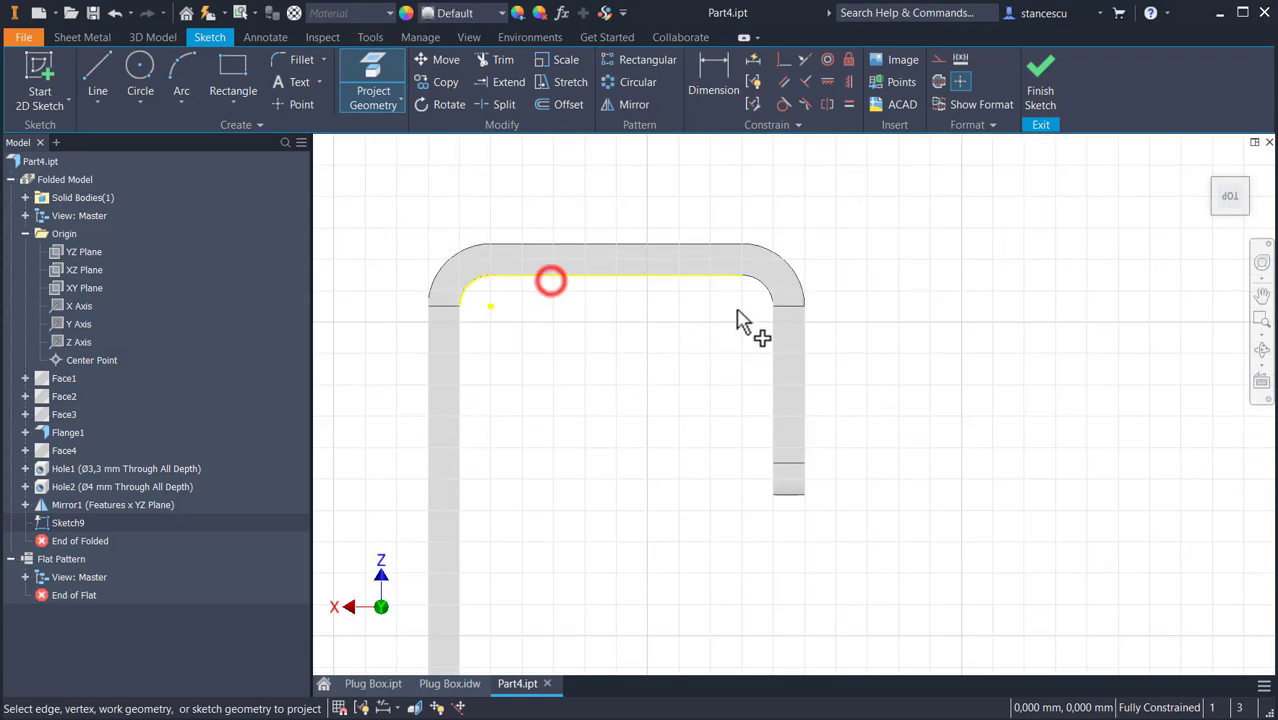
pyautogui.click(760, 293)
# Project the inner top edge and both inner bend arcs of the -X bent side into the sketch.
pyautogui.moveTo(1050, 371); pyautogui.dragTo(334, 360, button='middle')
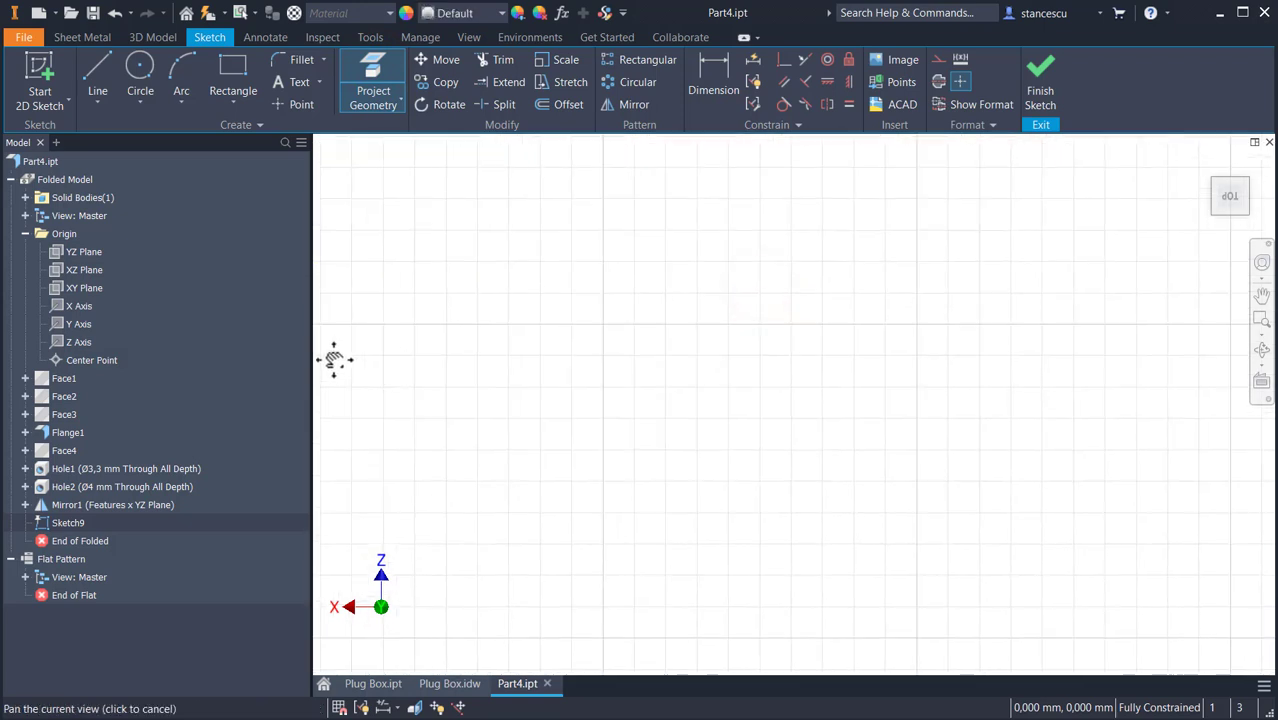
pyautogui.moveTo(916, 379); pyautogui.dragTo(579, 419, button='middle')
pyautogui.click(847, 279)
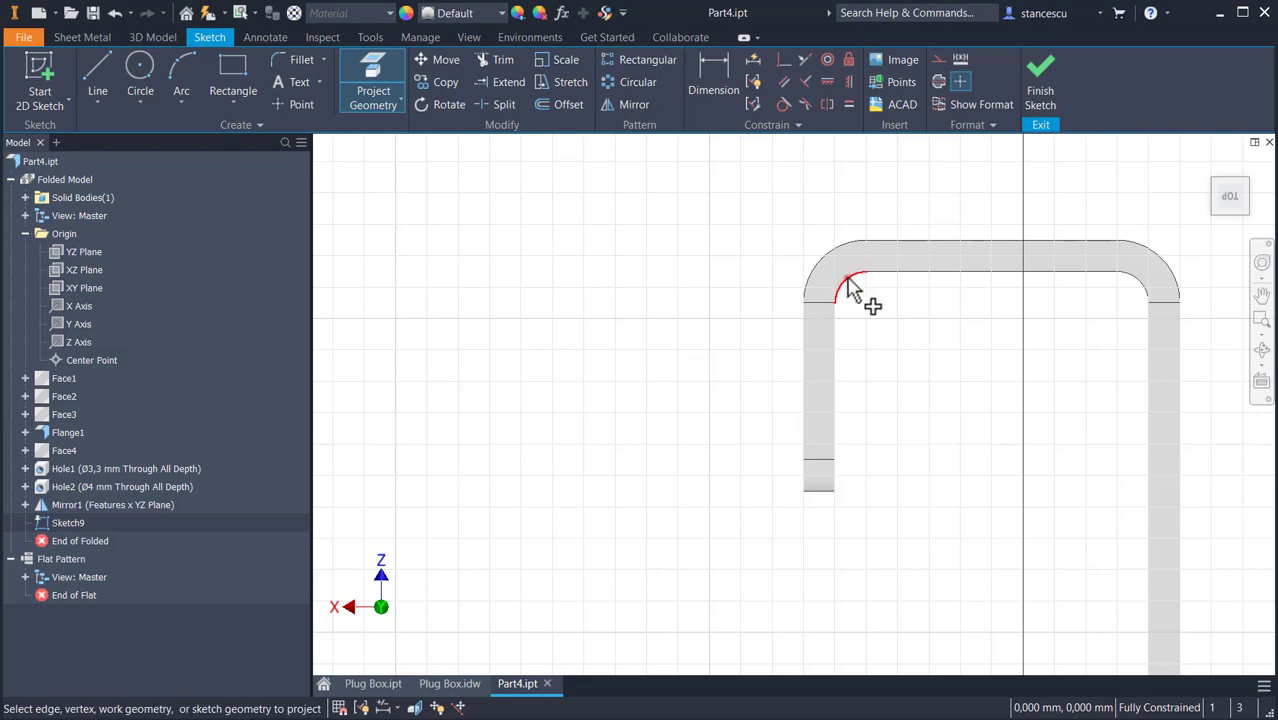
pyautogui.click(954, 272)
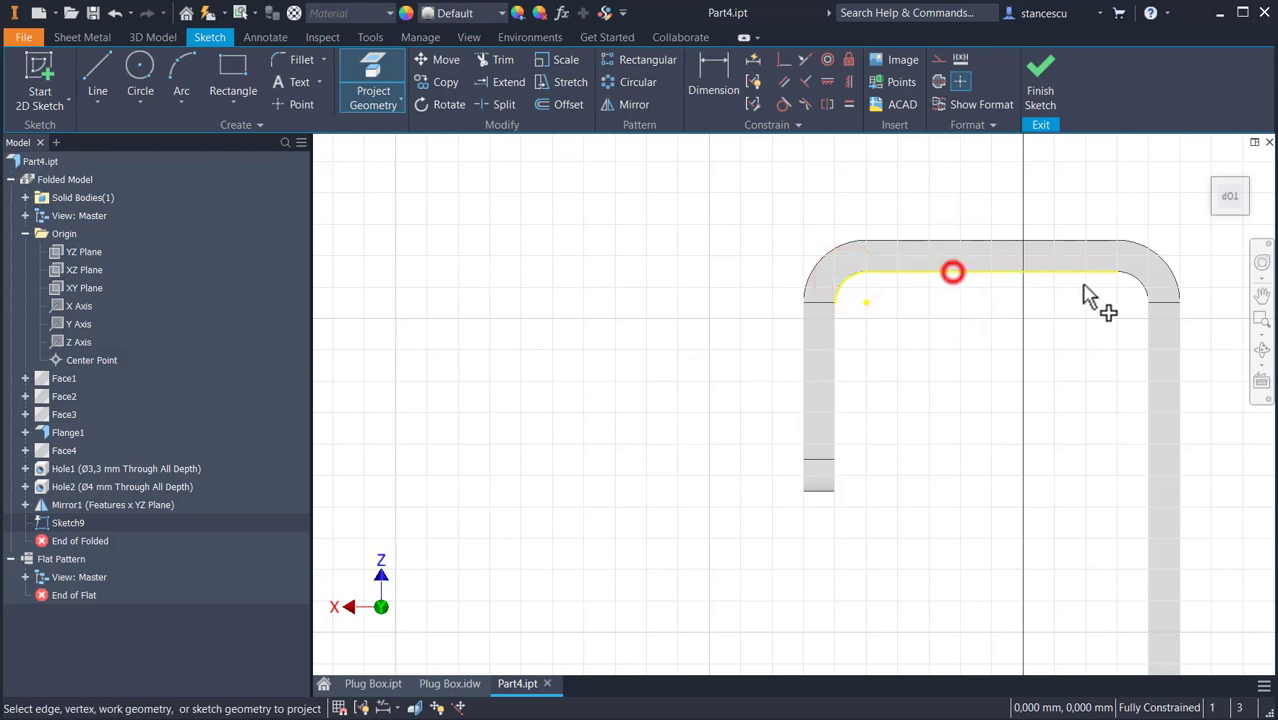
pyautogui.click(1139, 281)
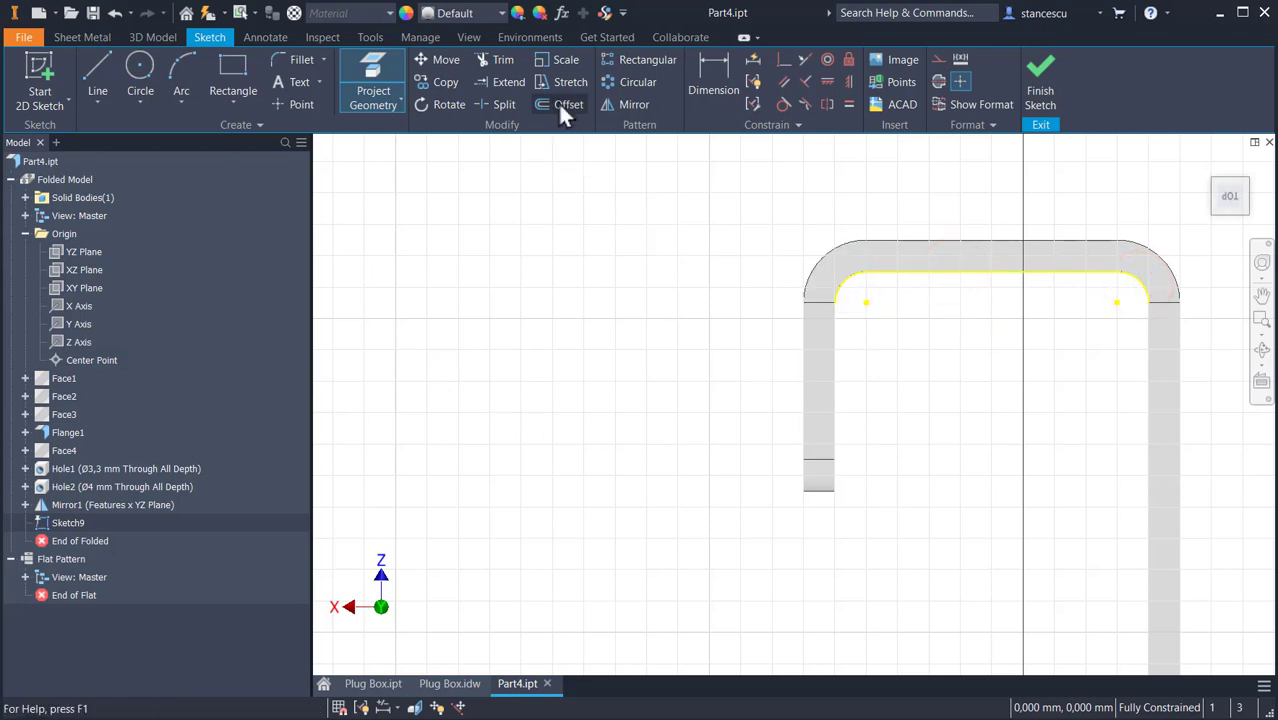
# Offset the projected inner profile of the -X bent side inward by 0.1 mm.
pyautogui.click(557, 101)
pyautogui.click(908, 274)
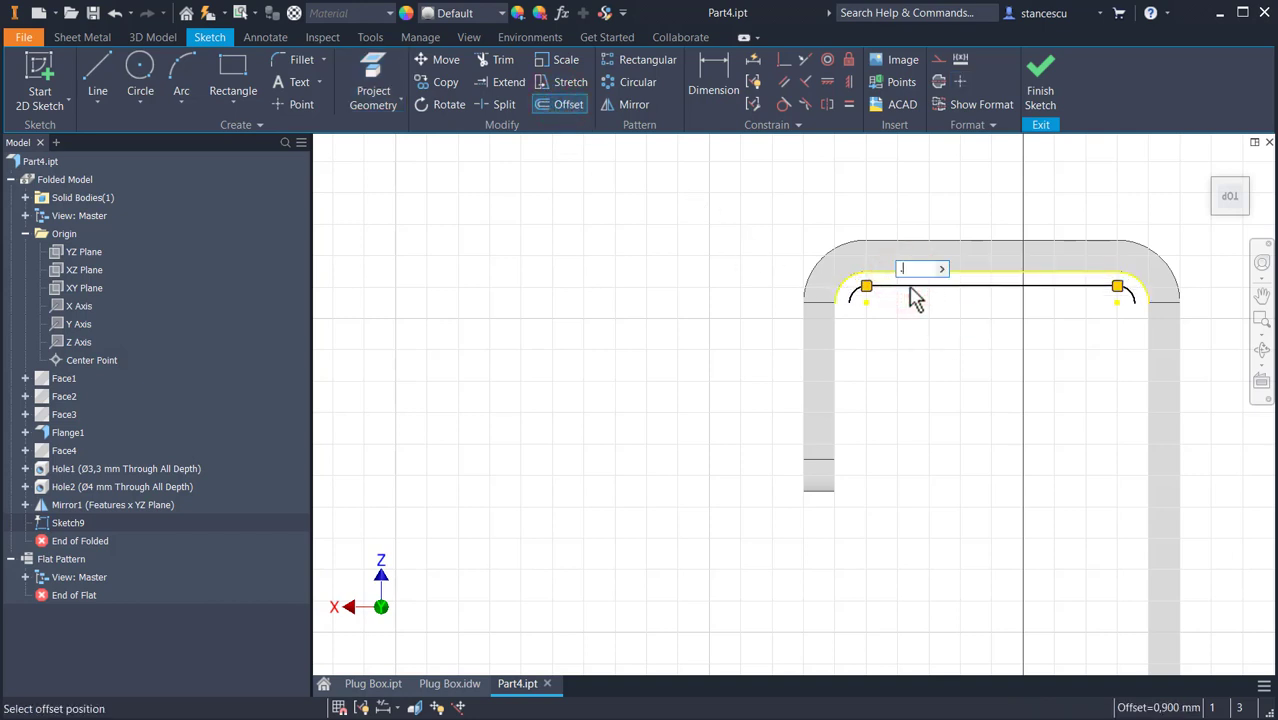
pyautogui.press('Return')
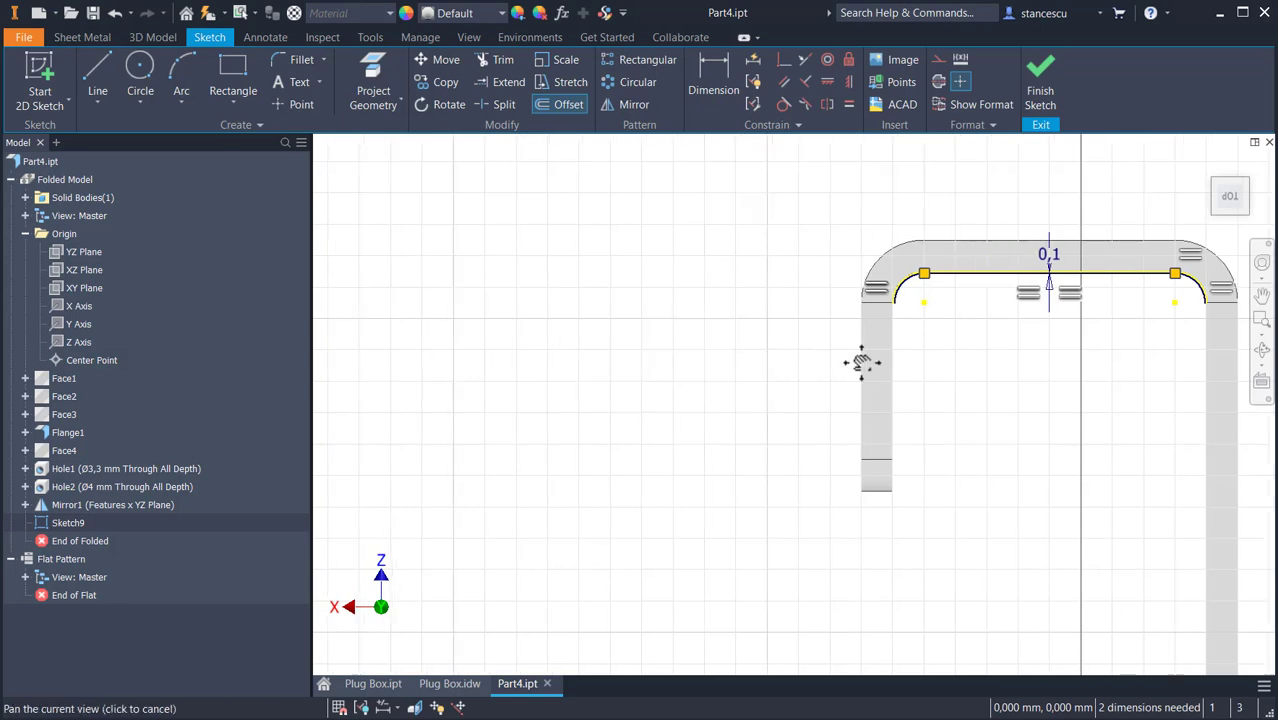
# Offset the projected inner profile of the +X bent side inward by 0.1 mm.
pyautogui.moveTo(857, 357); pyautogui.dragTo(820, 398, button='middle')
pyautogui.moveTo(722, 414); pyautogui.dragTo(1113, 348, button='middle')
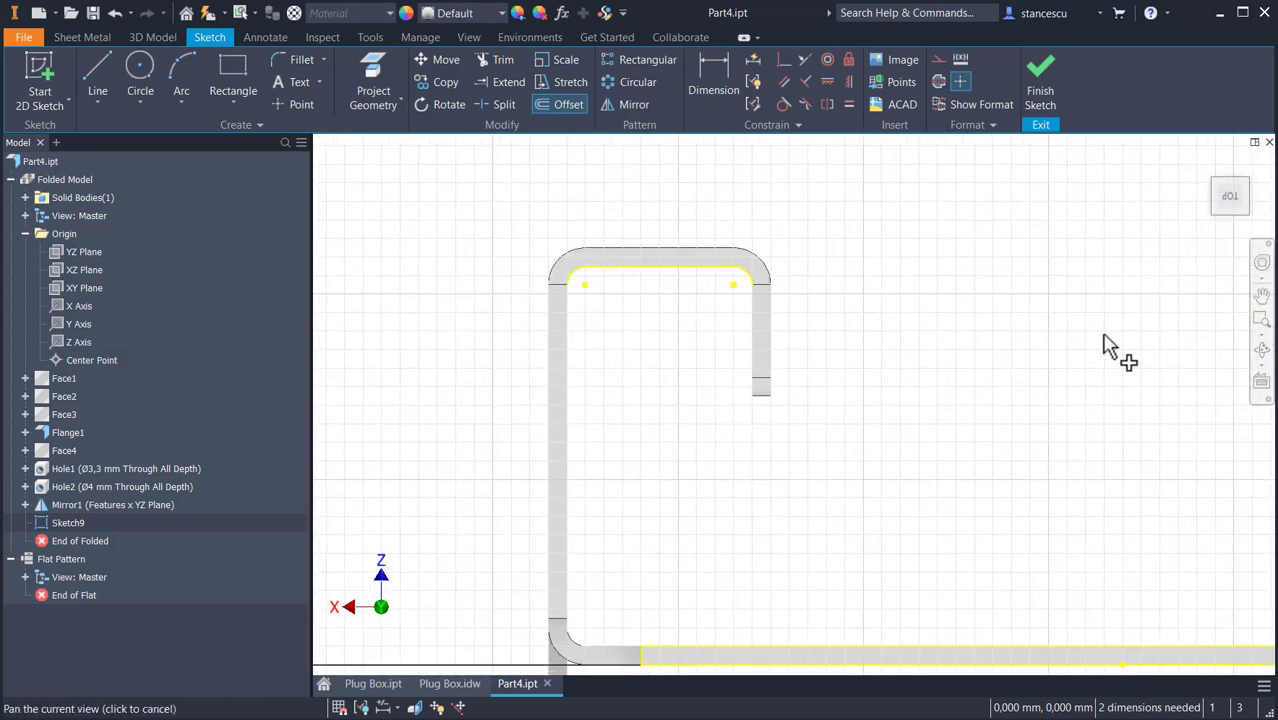
pyautogui.click(697, 280)
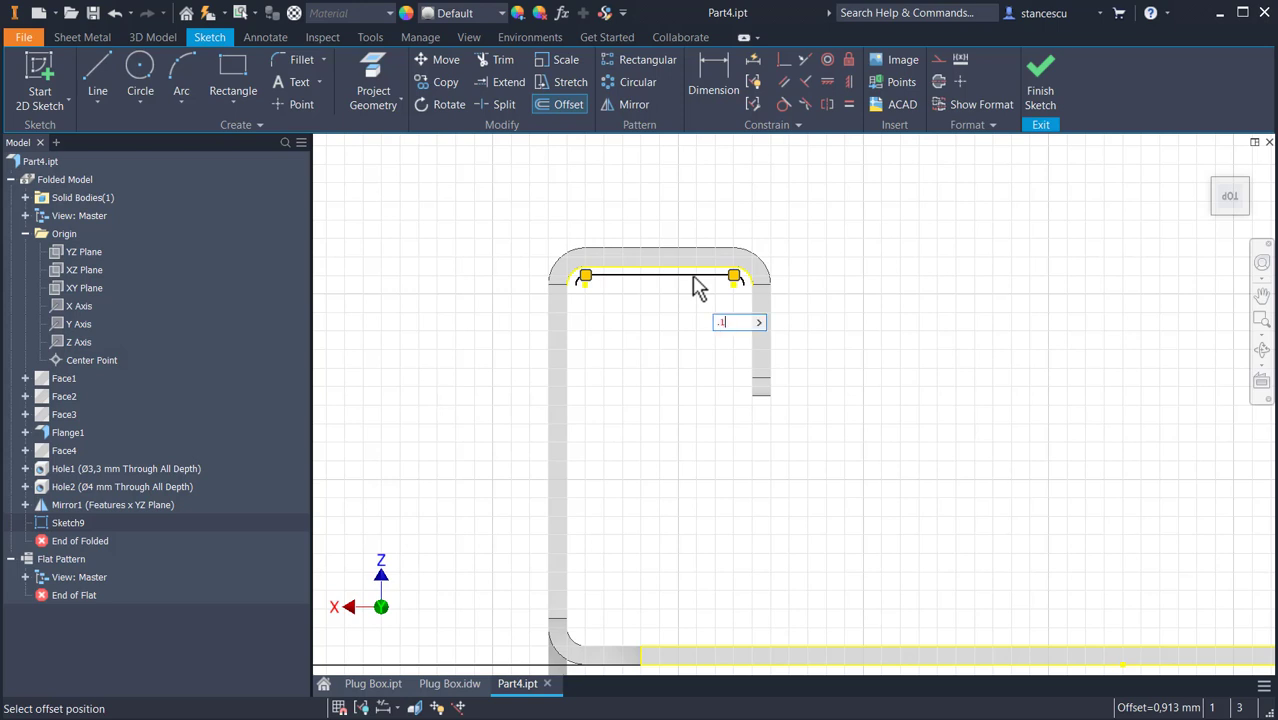
pyautogui.press('Return')
pyautogui.scroll(-3, 720, 305)
pyautogui.moveTo(807, 343); pyautogui.dragTo(718, 320, button='middle')
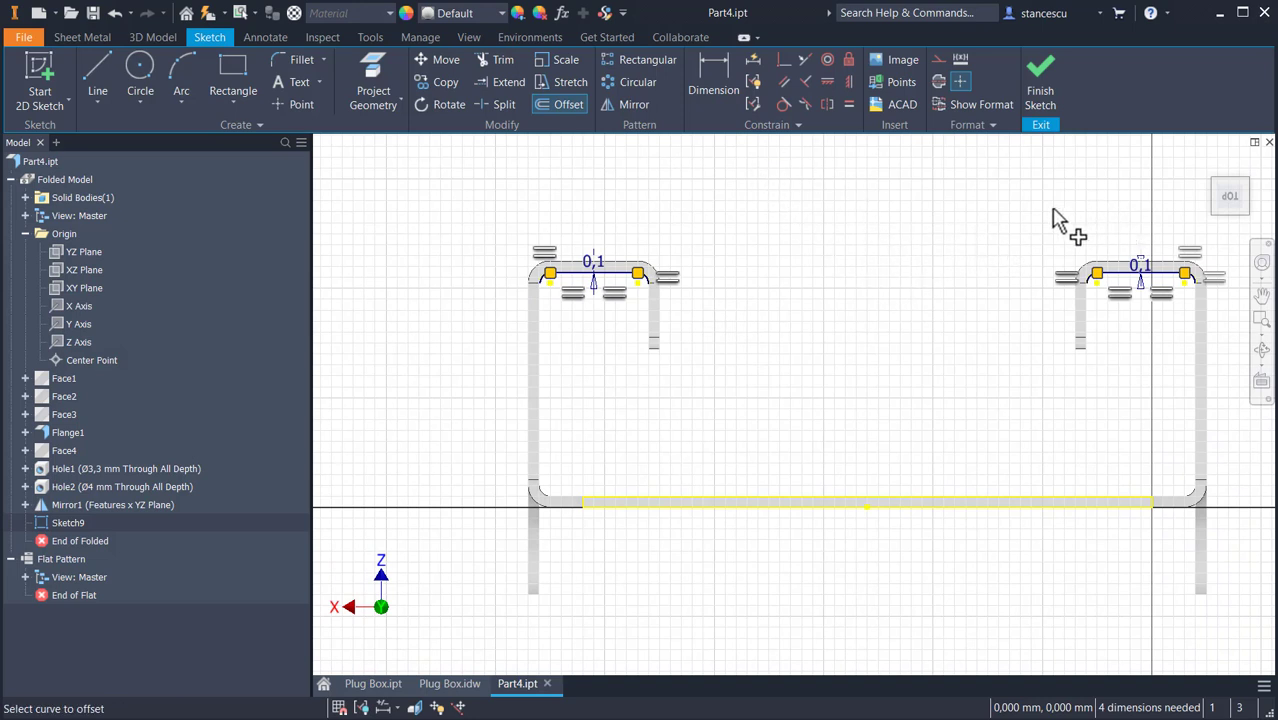
pyautogui.press('Escape')
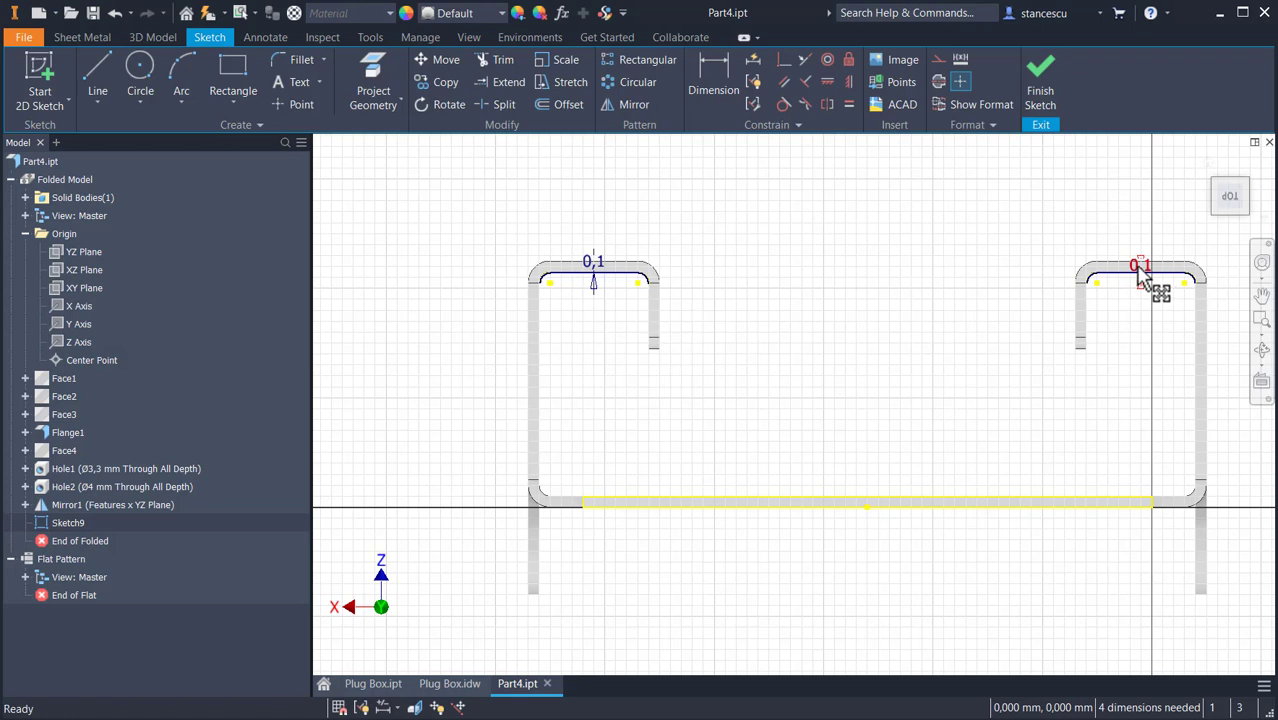
# Link the -X side's offset dimension to the +X side's offset dimension, d84.
pyautogui.doubleClick(1140, 268)
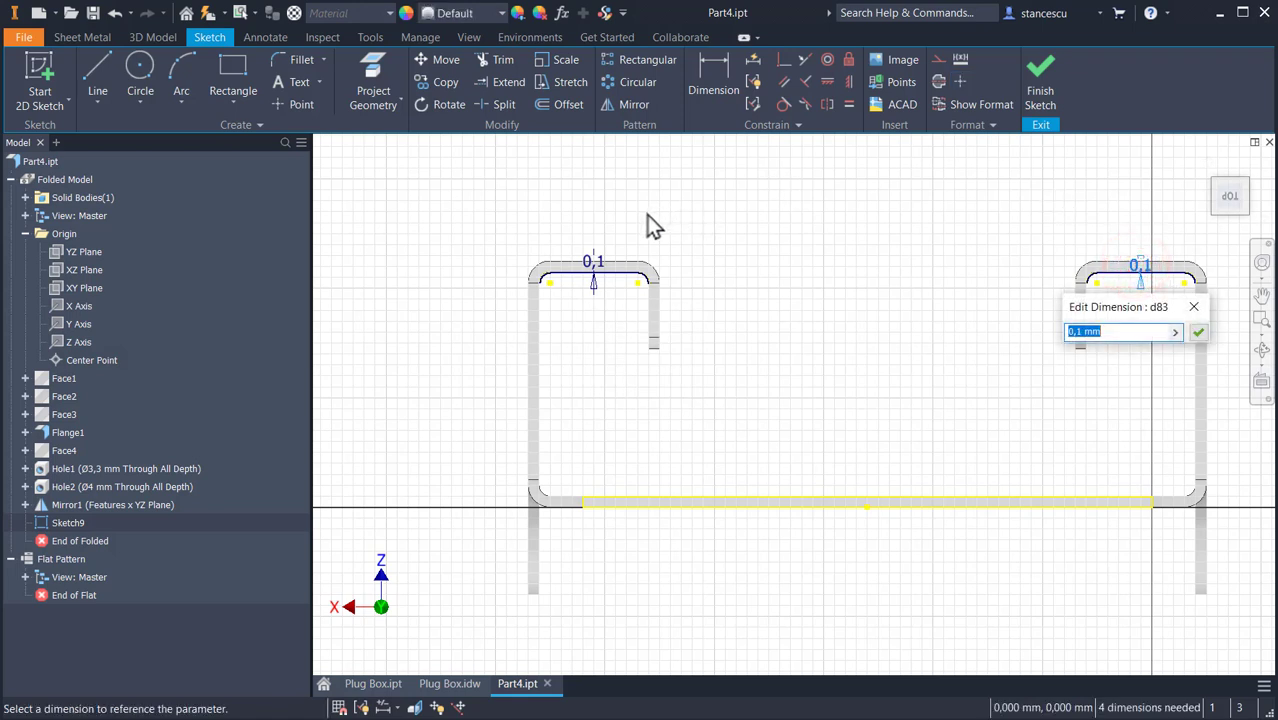
pyautogui.click(594, 264)
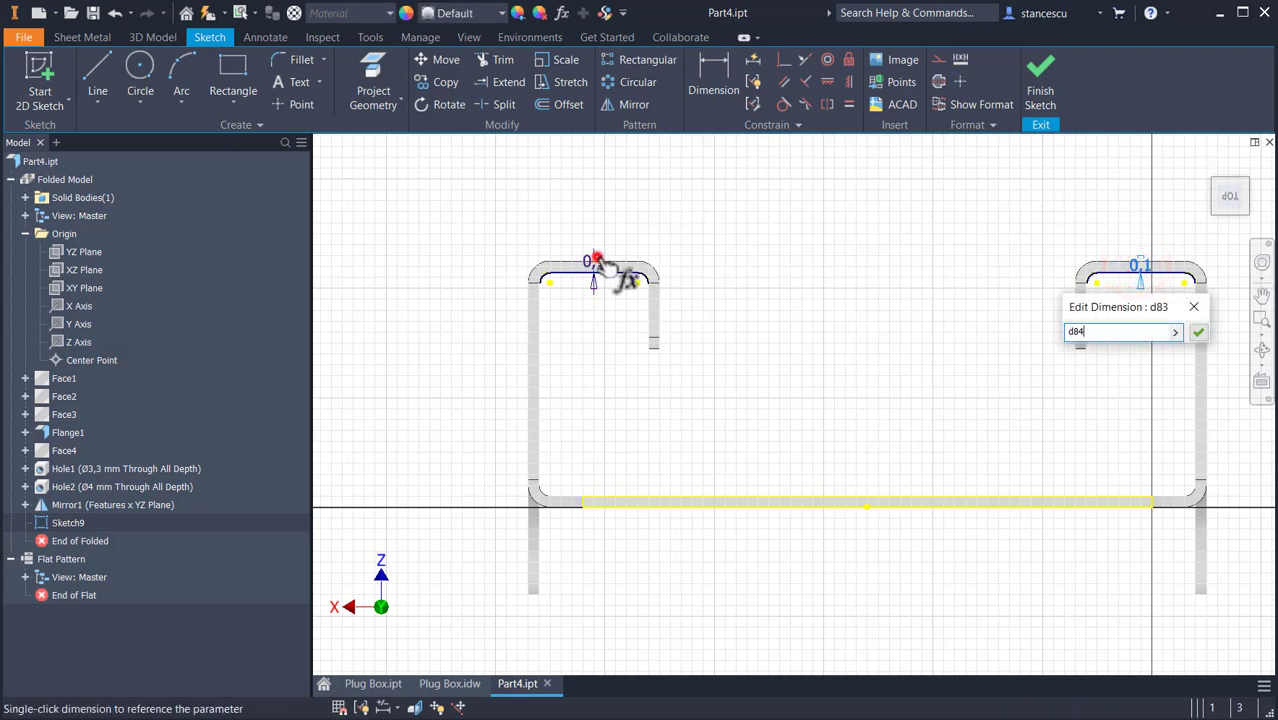
pyautogui.click(1198, 334)
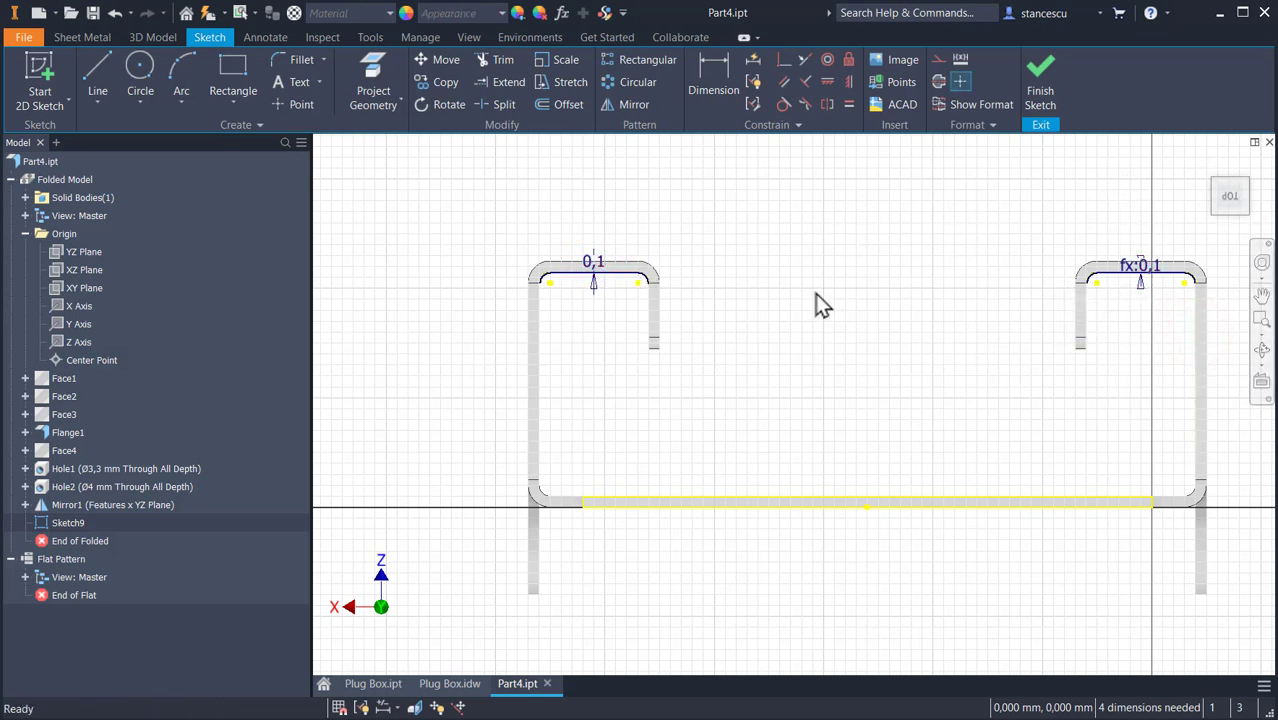
pyautogui.scroll(3, 594, 316)
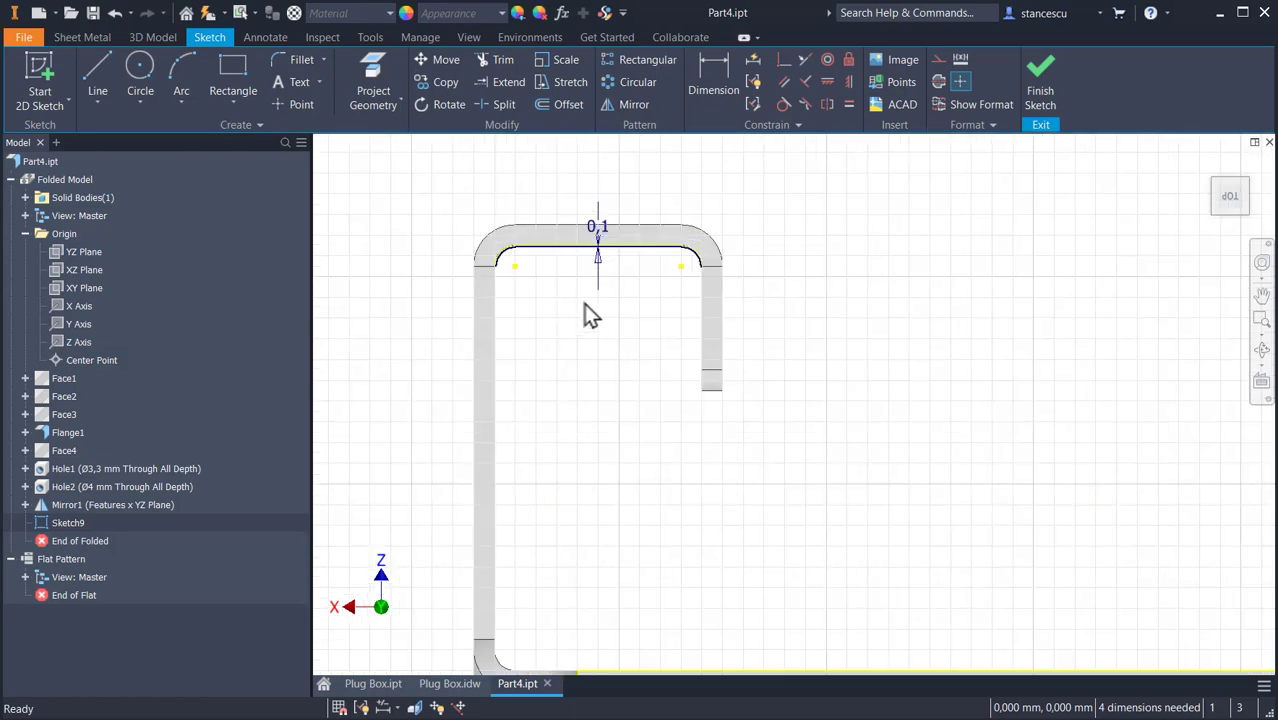
pyautogui.scroll(3, 584, 304)
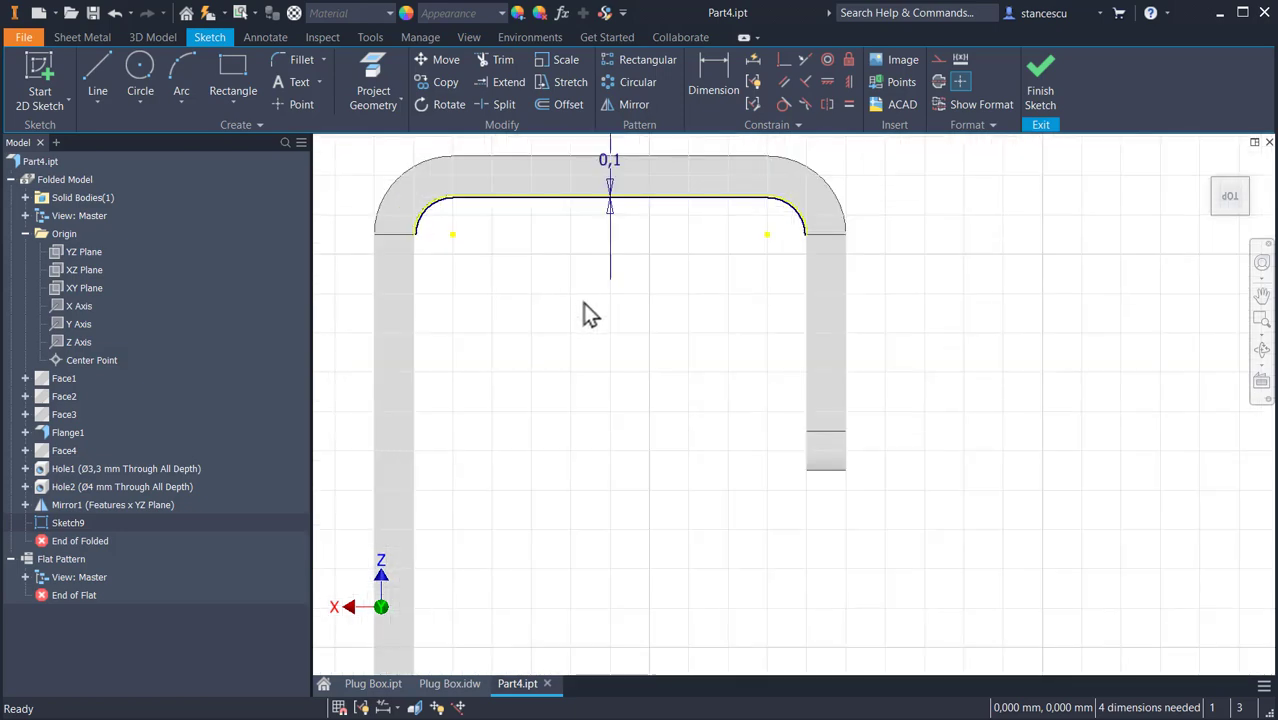
# Draw a vertical line about 15.1 mm long toward the base from the inner end of the +X side's offset profile.
pyautogui.click(102, 69)
pyautogui.scroll(3, 758, 240)
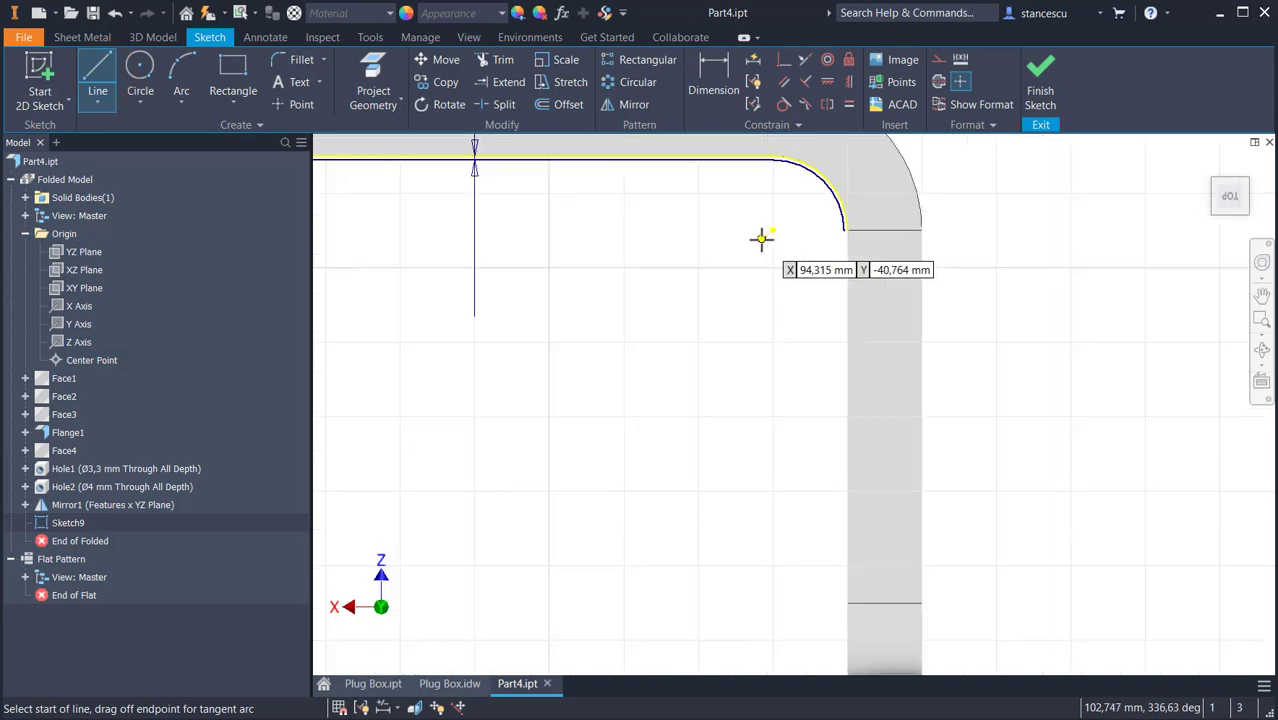
pyautogui.click(843, 230)
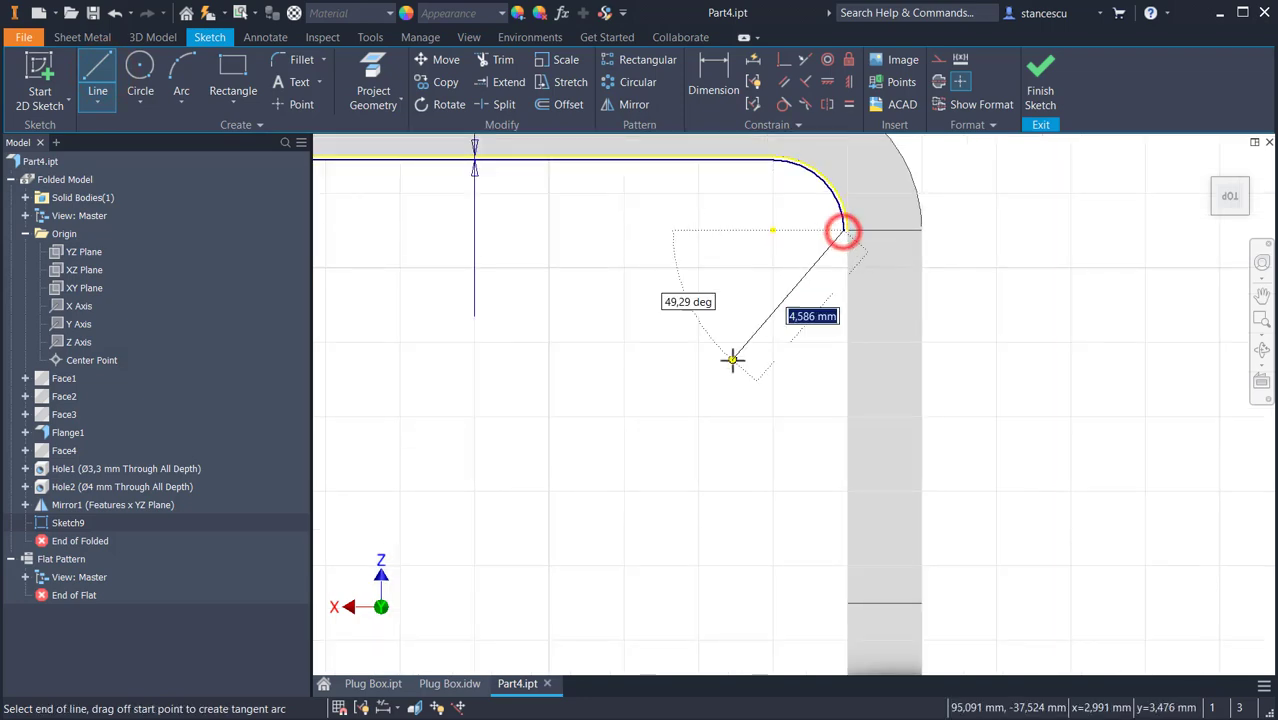
pyautogui.scroll(-5, 737, 390)
pyautogui.moveTo(741, 465)
pyautogui.mouseDown(button='middle')
pyautogui.moveTo(627, 385)
pyautogui.moveTo(576, 415)
pyautogui.mouseUp(button='middle')
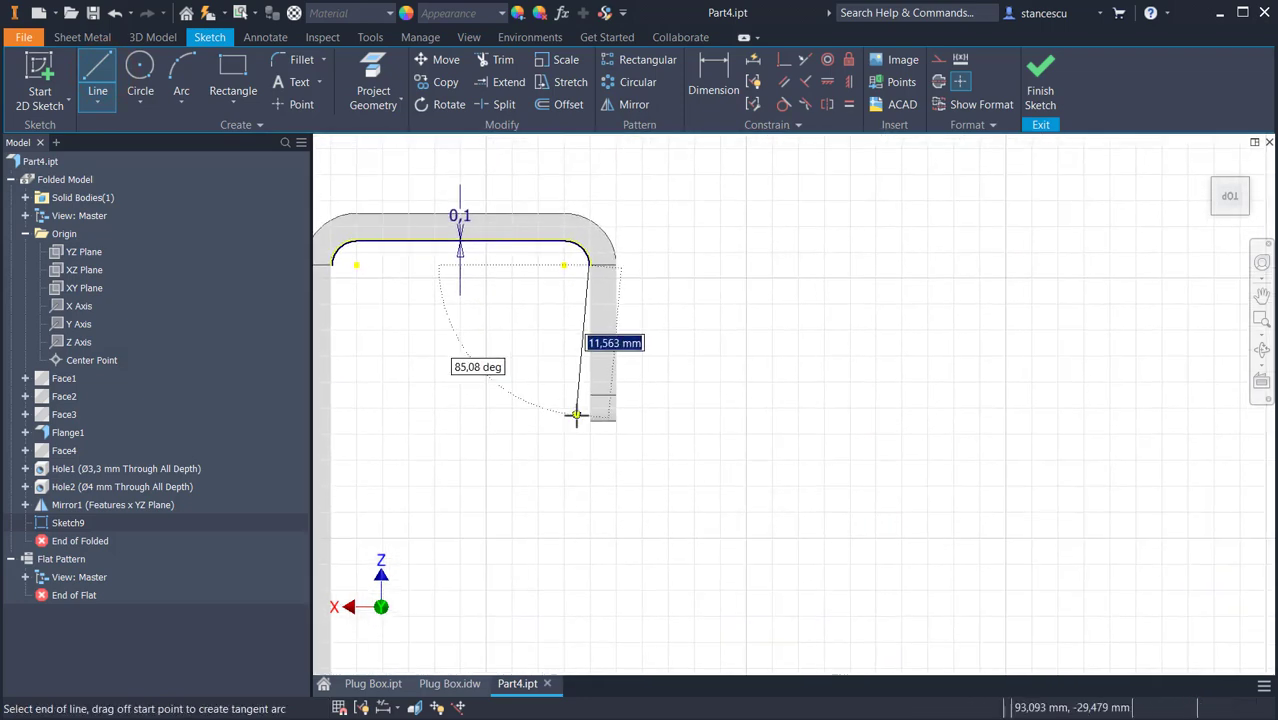
pyautogui.scroll(-2, 576, 415)
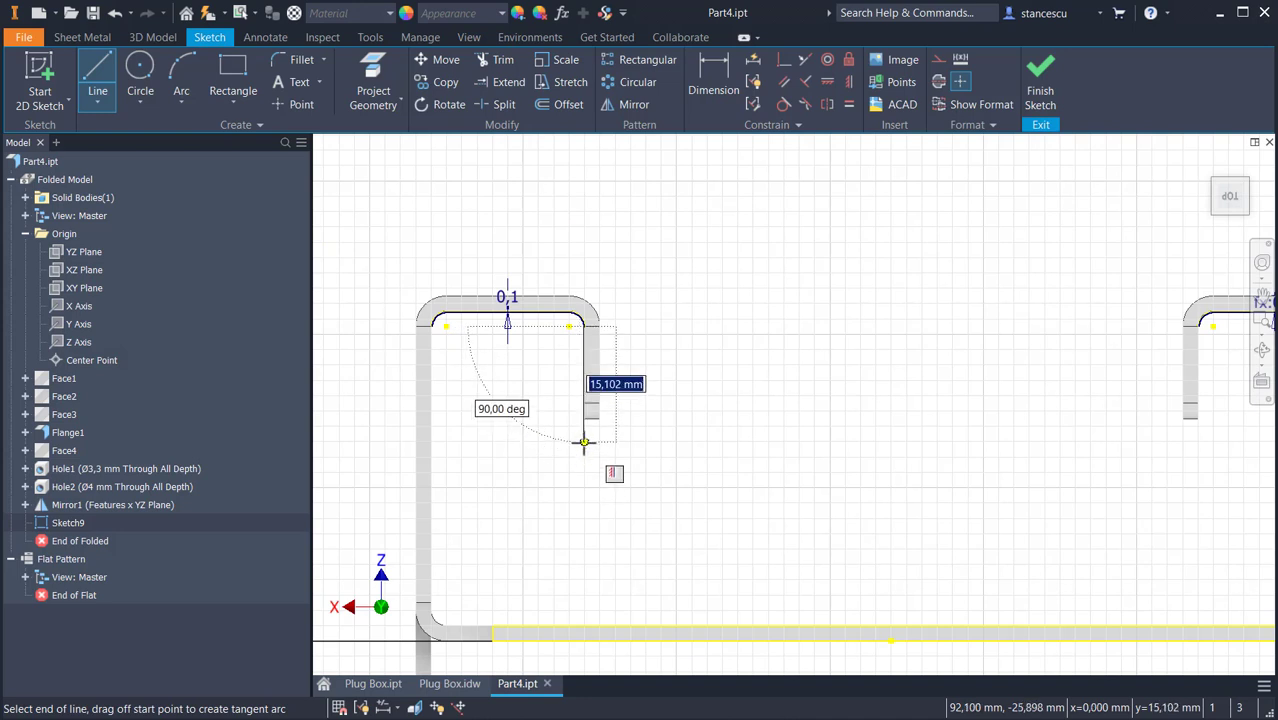
pyautogui.click(584, 441)
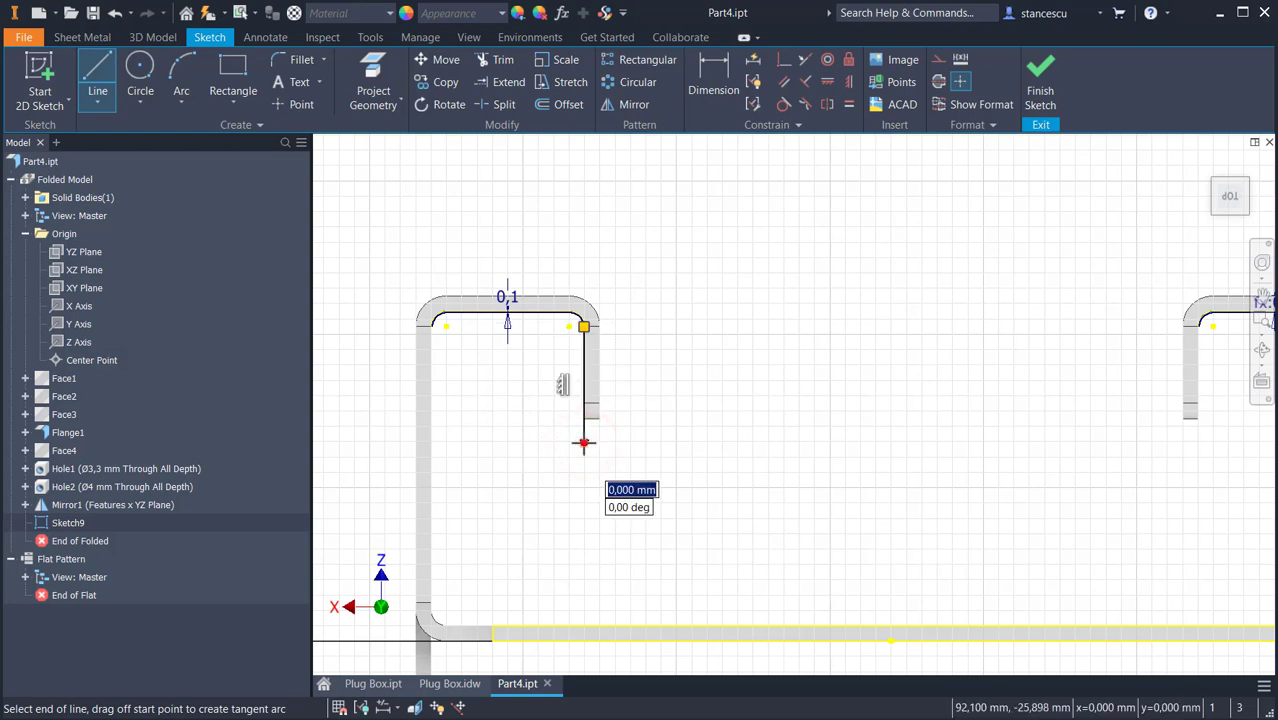
# Continue the line with a tangent arc, a horizontal line about 74 mm long, a second arc and a line ending on the -X offset profile.
pyautogui.moveTo(584, 441); pyautogui.dragTo(614, 471)
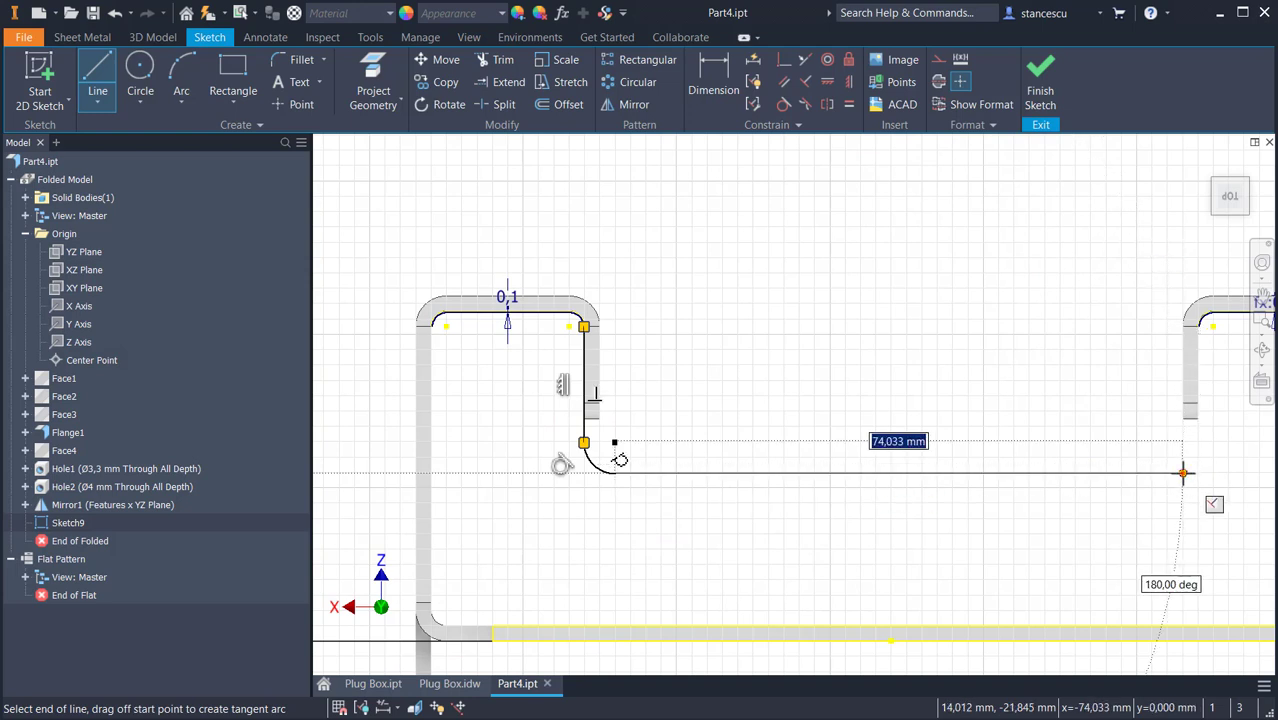
pyautogui.click(1183, 473)
pyautogui.moveTo(1183, 473); pyautogui.dragTo(1228, 428)
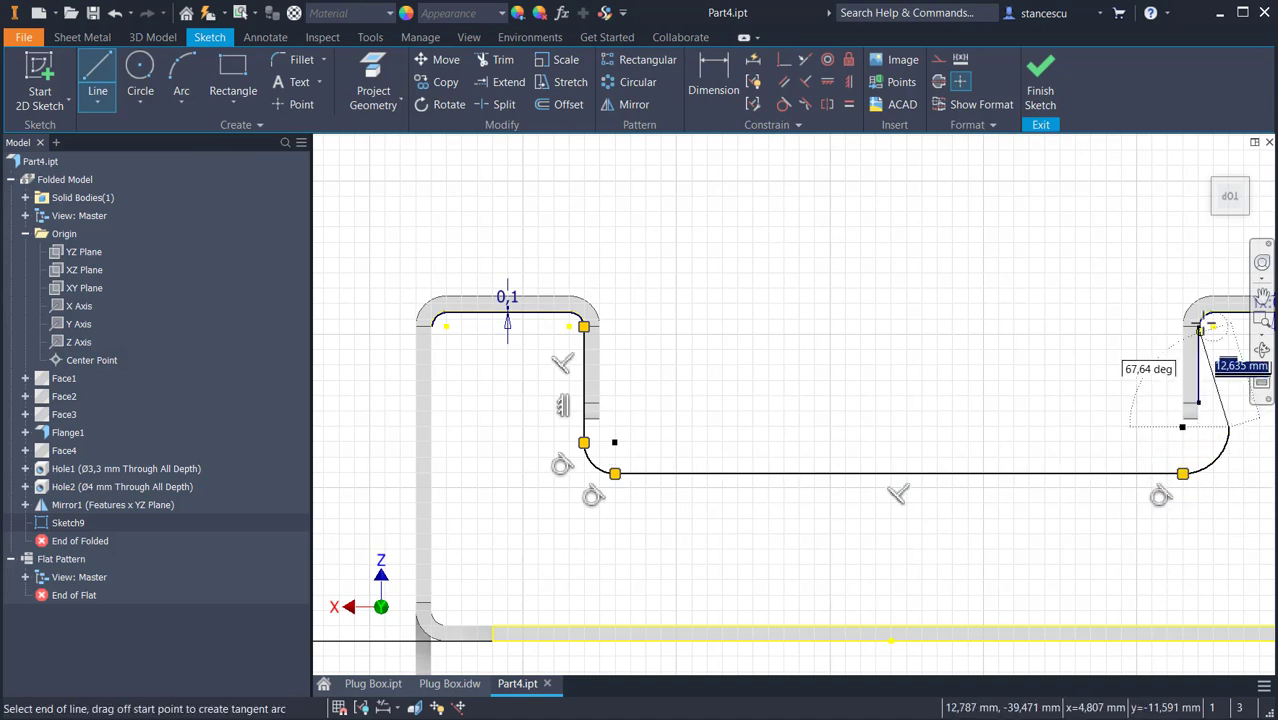
pyautogui.scroll(5, 1200, 328)
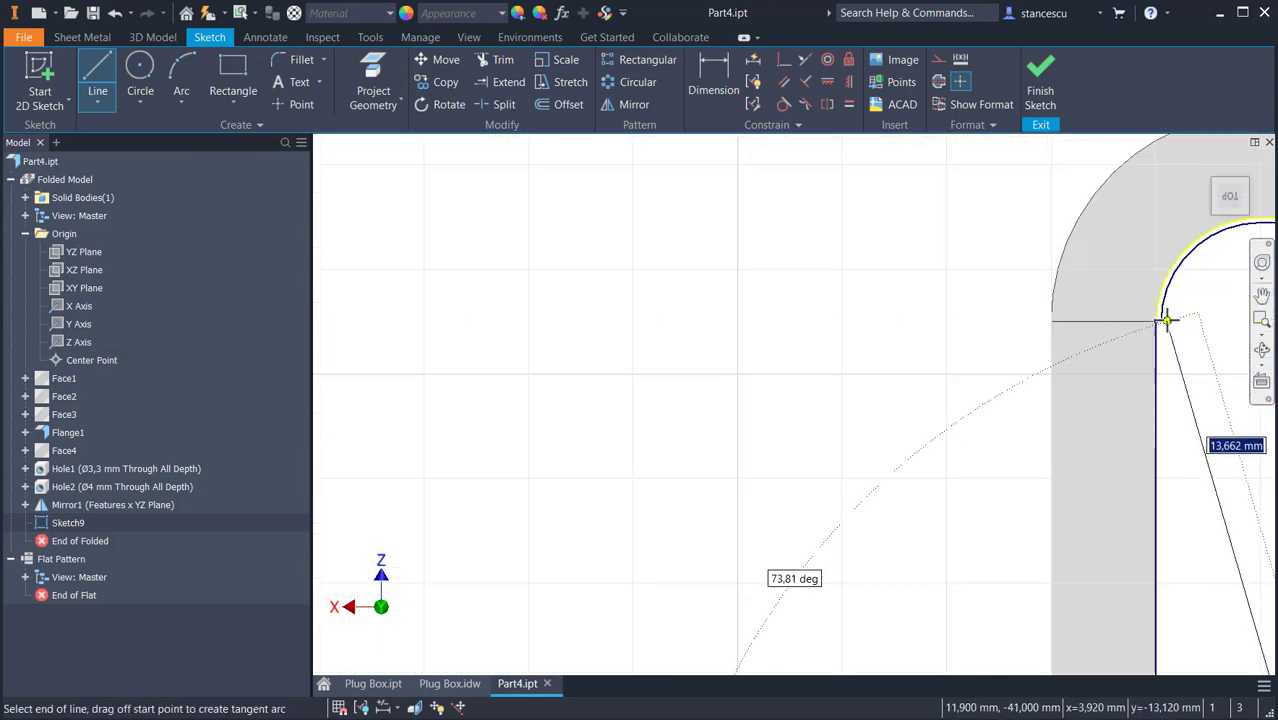
pyautogui.click(1161, 321)
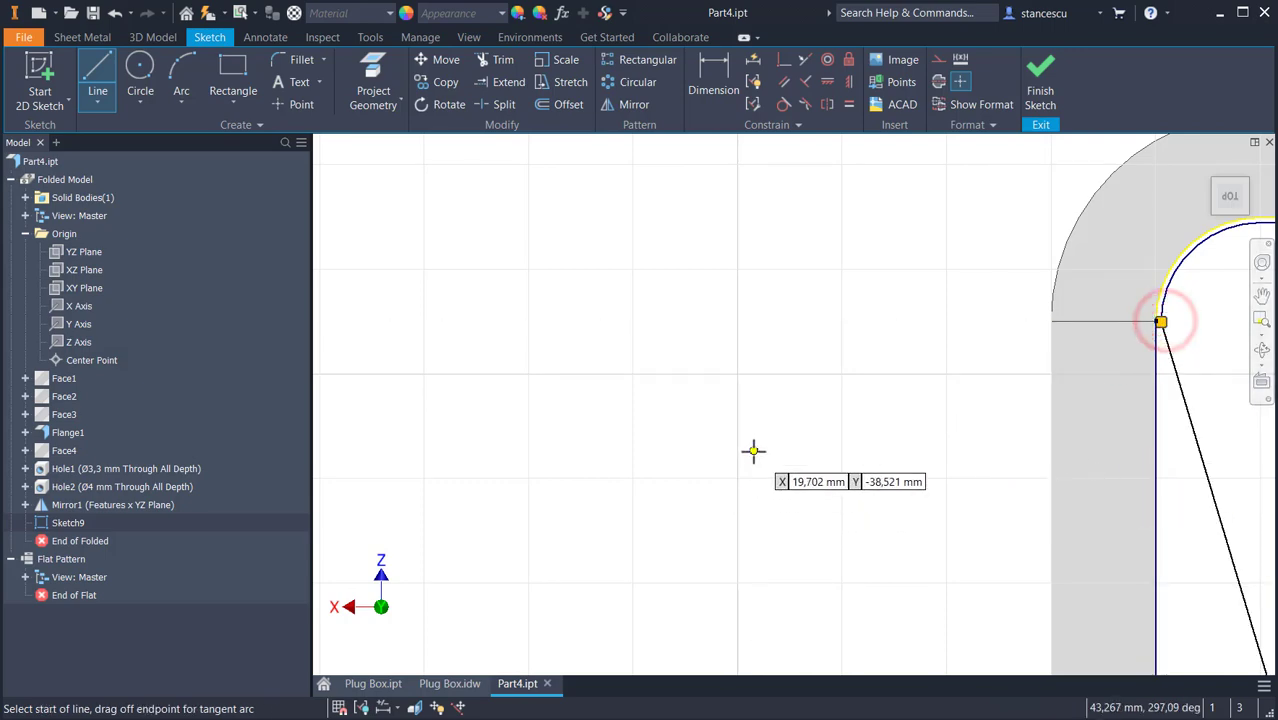
# Constrain the slanted line on the -X side to vertical and make it tangent to the adjoining corner arc.
pyautogui.scroll(-4, 752, 453)
pyautogui.moveTo(776, 505)
pyautogui.mouseDown(button='middle')
pyautogui.moveTo(887, 305)
pyautogui.moveTo(868, 338)
pyautogui.mouseUp(button='middle')
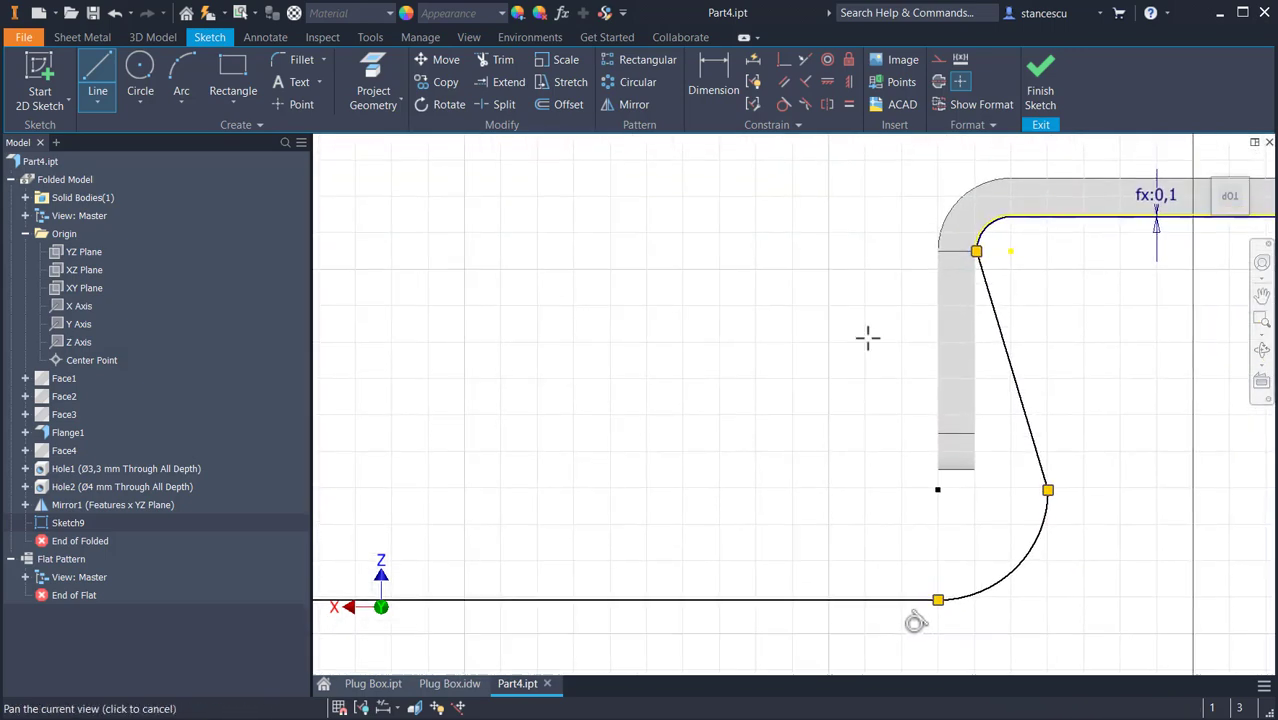
pyautogui.click(846, 84)
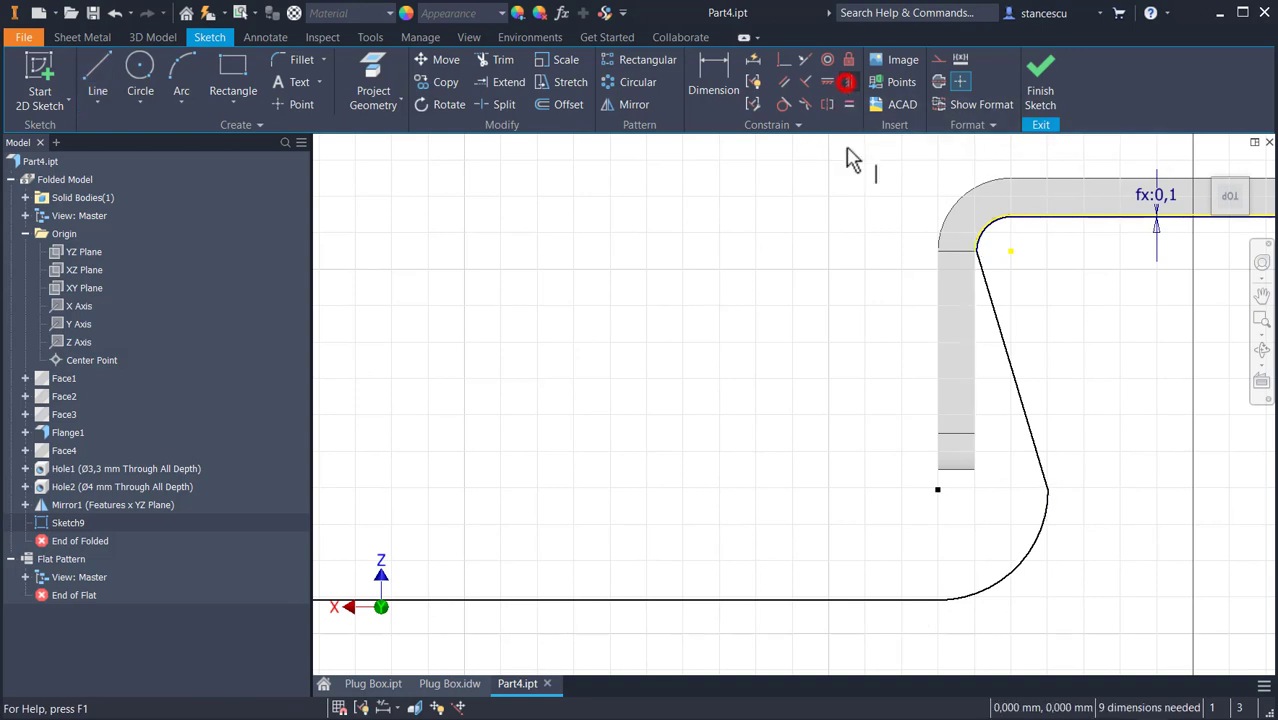
pyautogui.click(1006, 356)
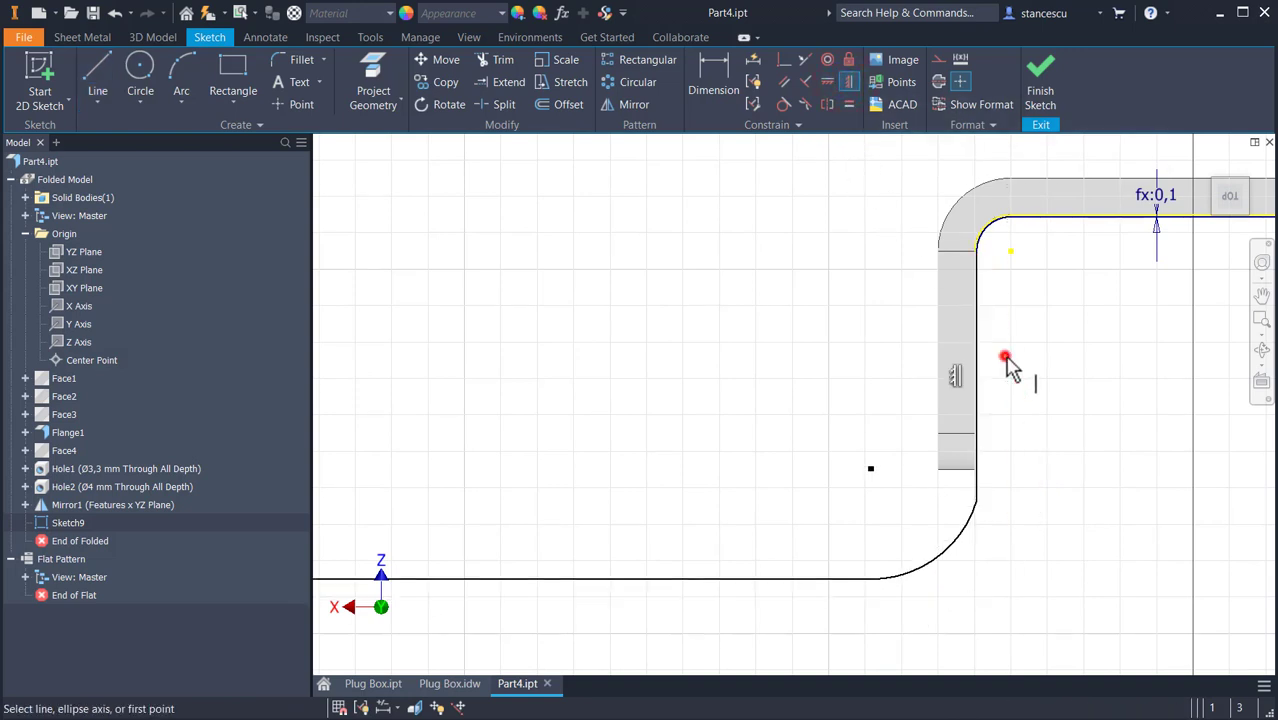
pyautogui.click(784, 104)
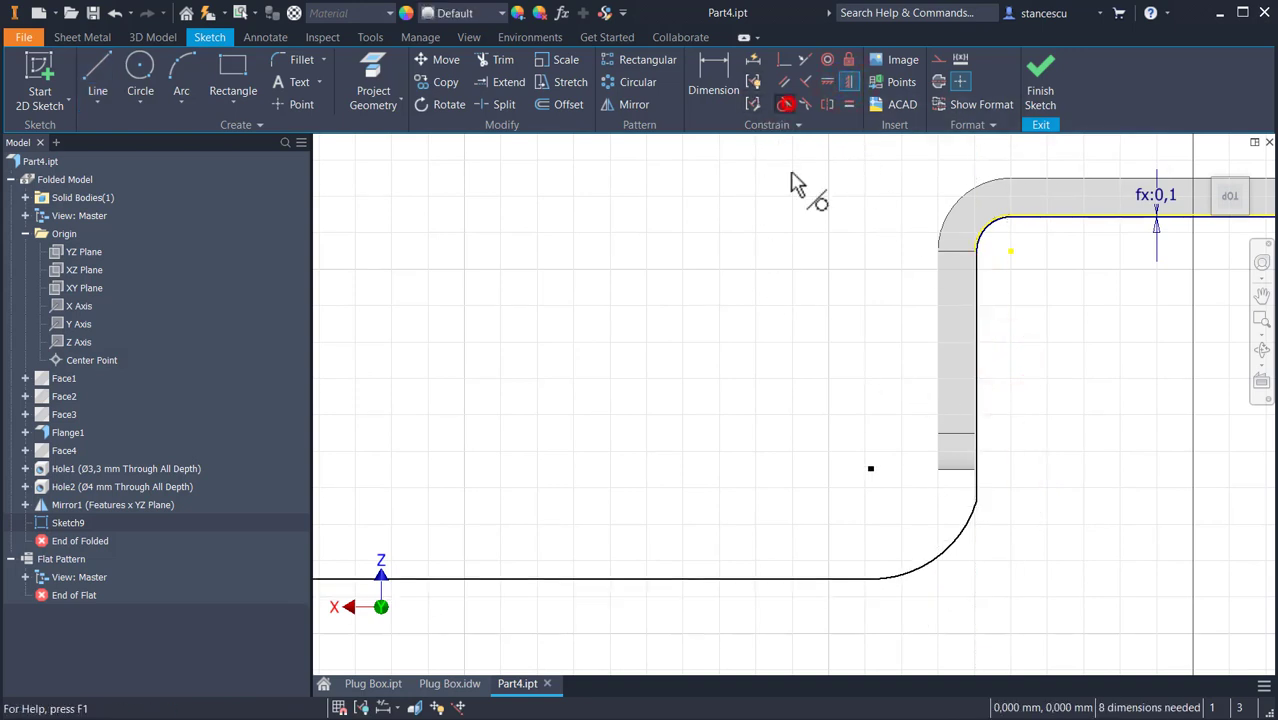
pyautogui.click(956, 540)
pyautogui.click(977, 488)
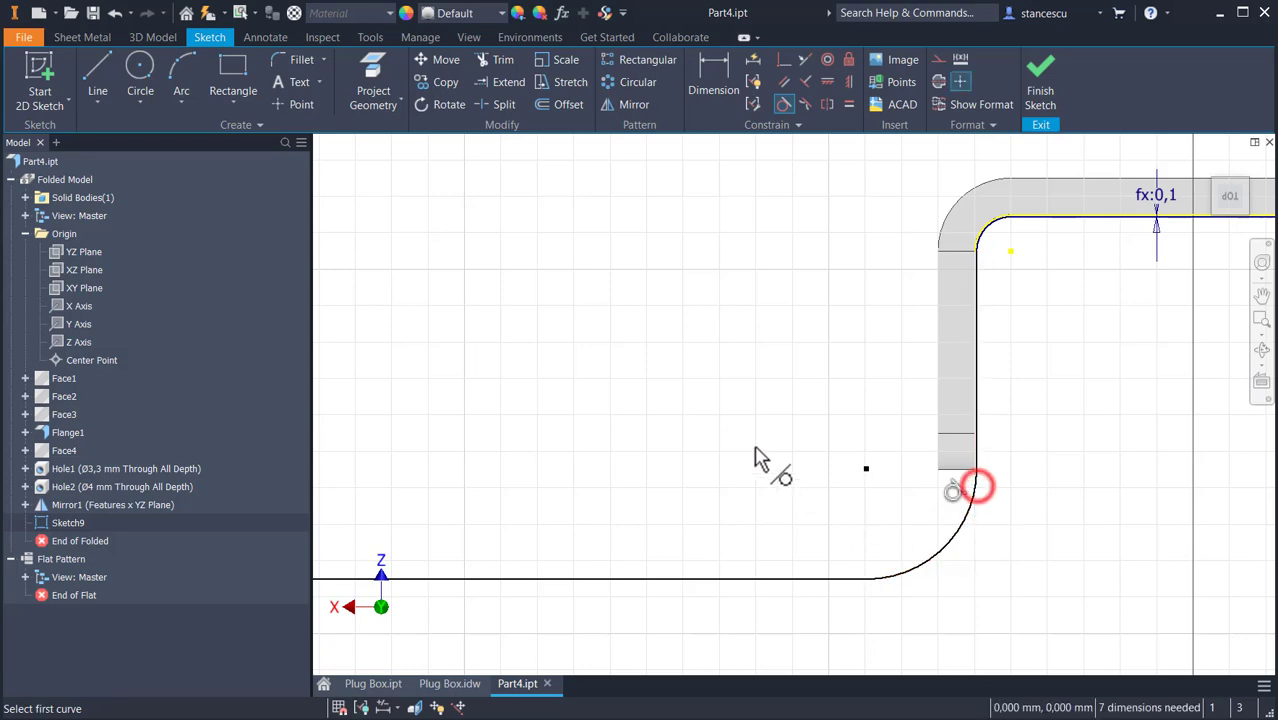
# Make the two lower corner arcs of the cutout equal and set their radius to 8 mm.
pyautogui.press('Home')
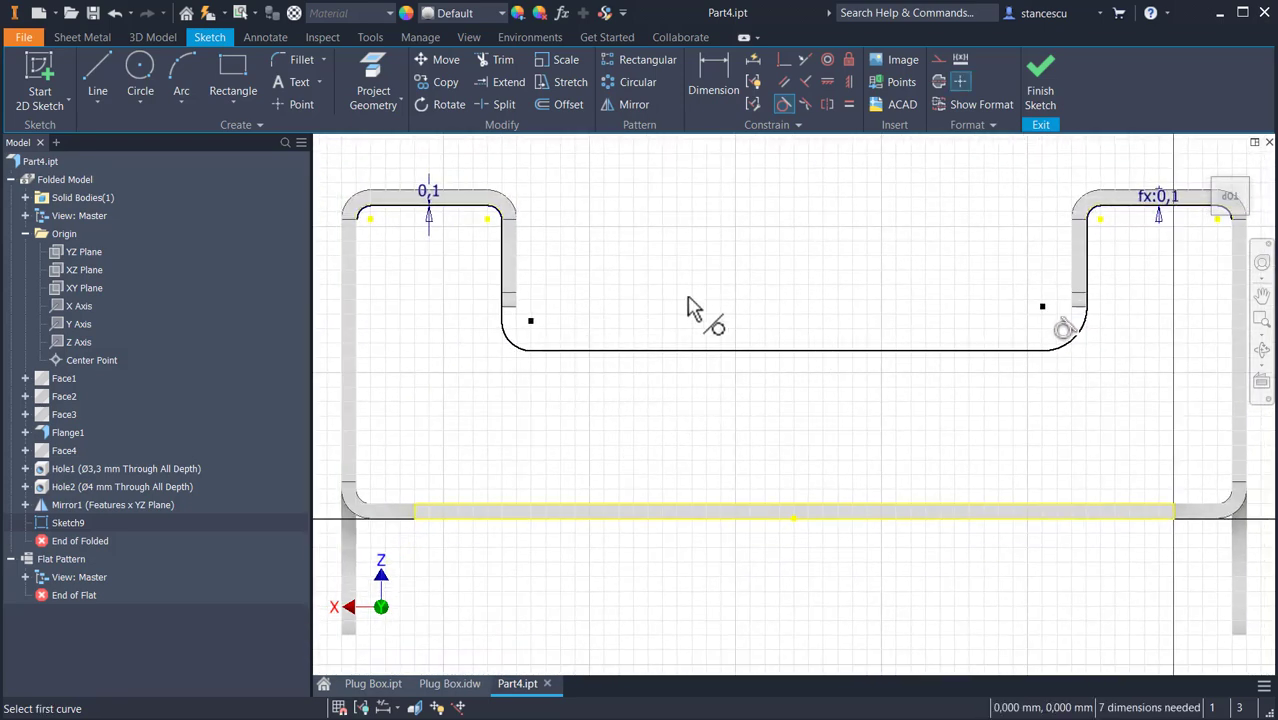
pyautogui.click(849, 108)
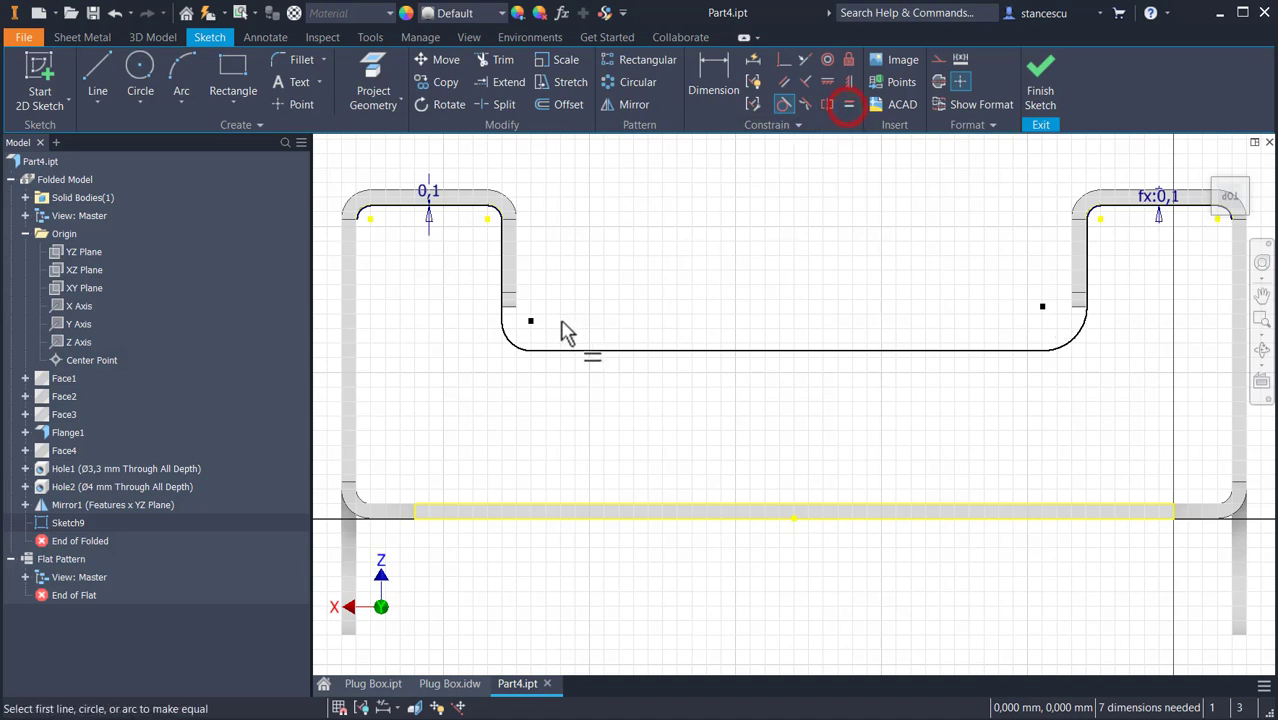
pyautogui.click(510, 346)
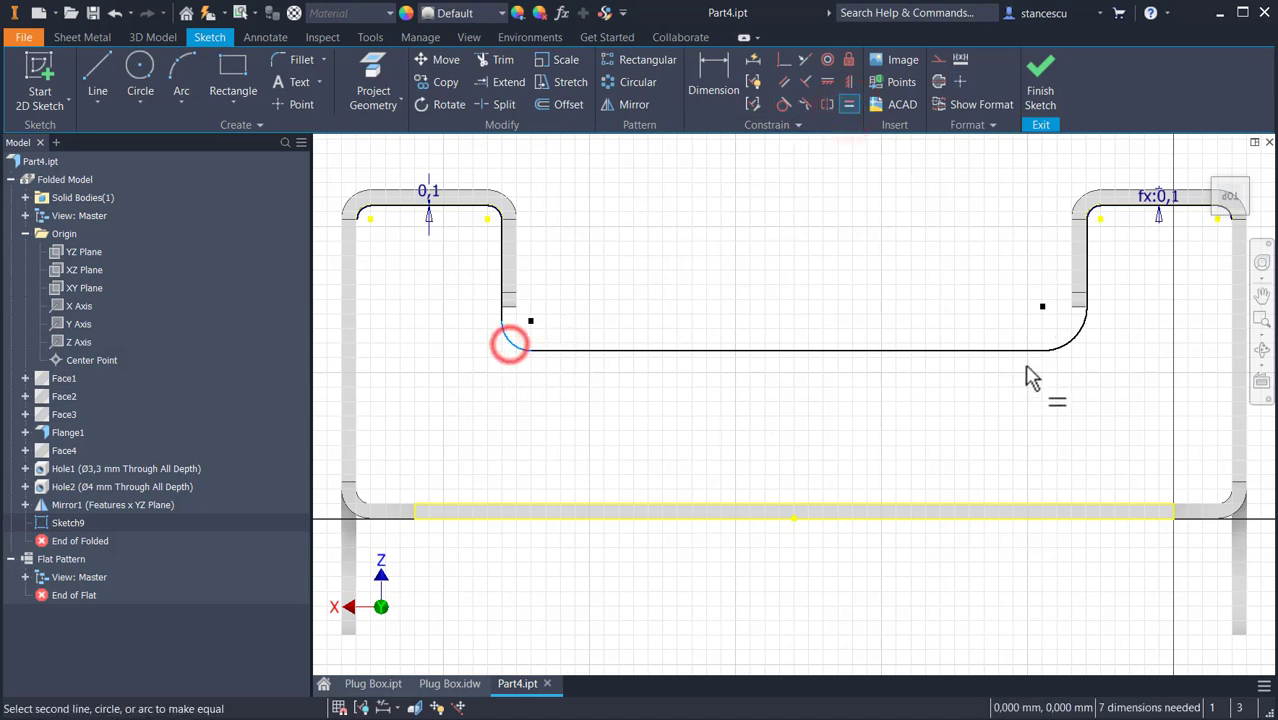
pyautogui.click(1063, 345)
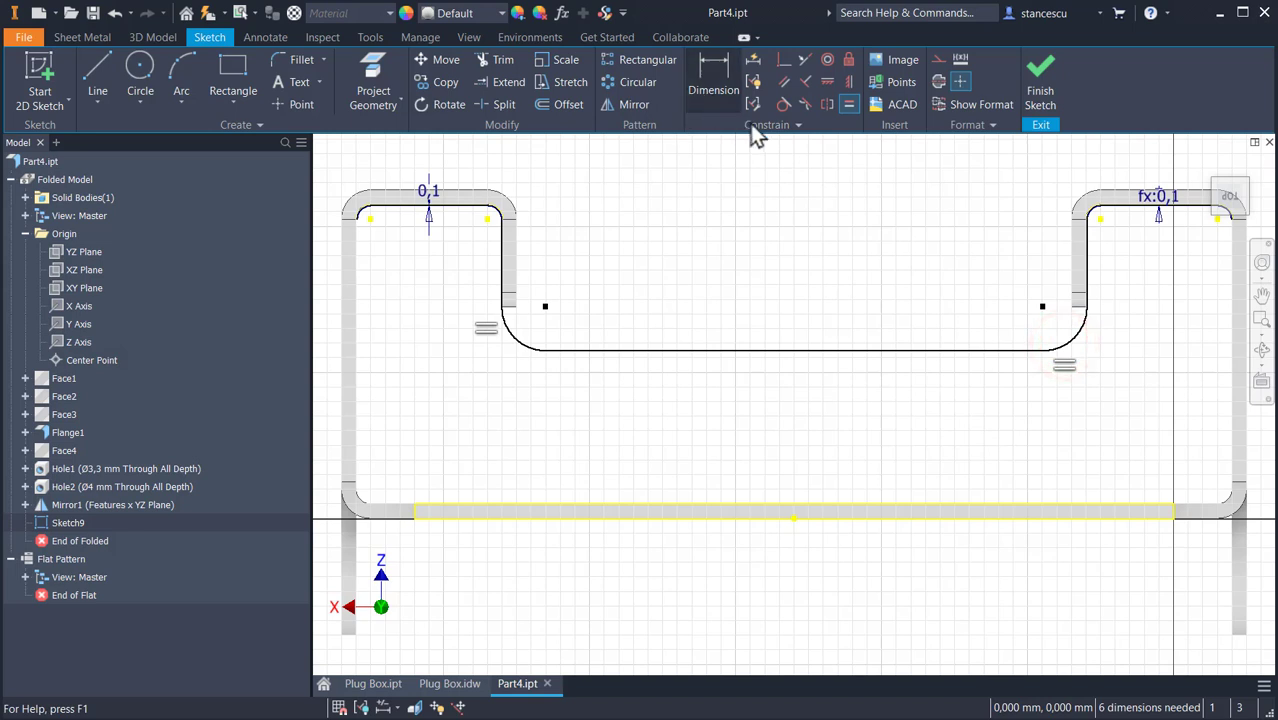
pyautogui.click(716, 74)
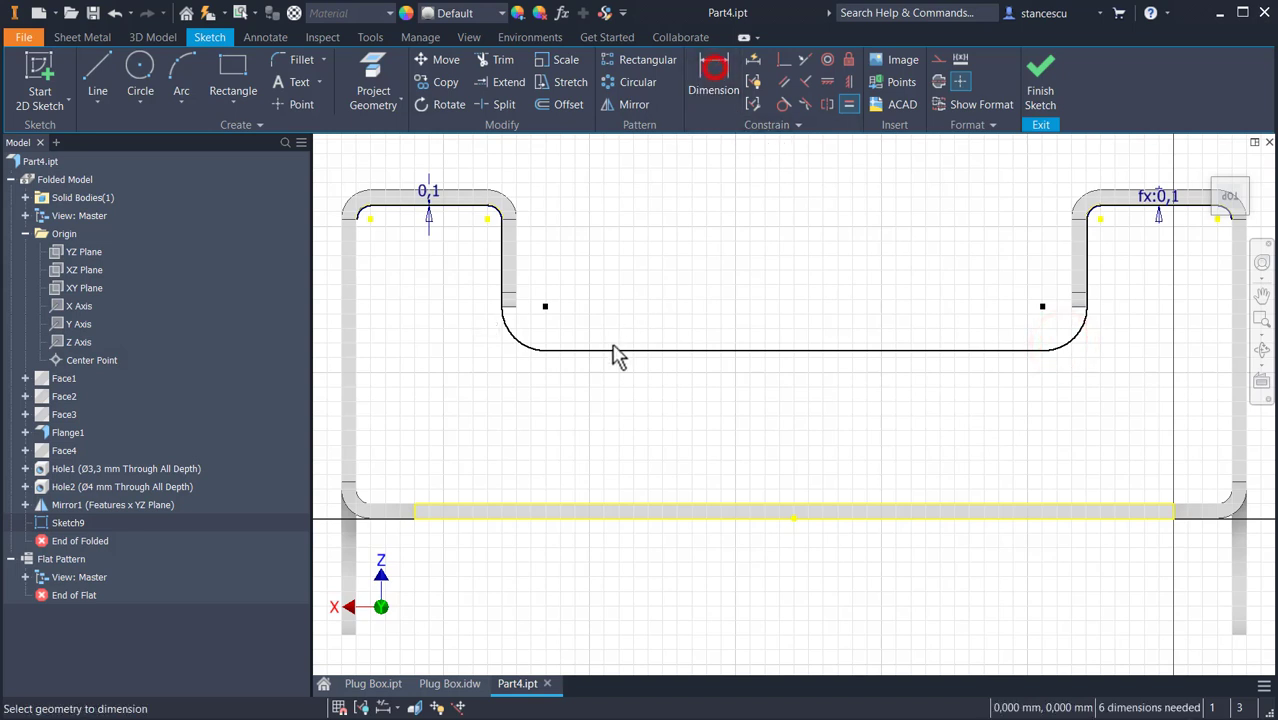
pyautogui.click(524, 347)
pyautogui.click(510, 385)
pyautogui.write('8')
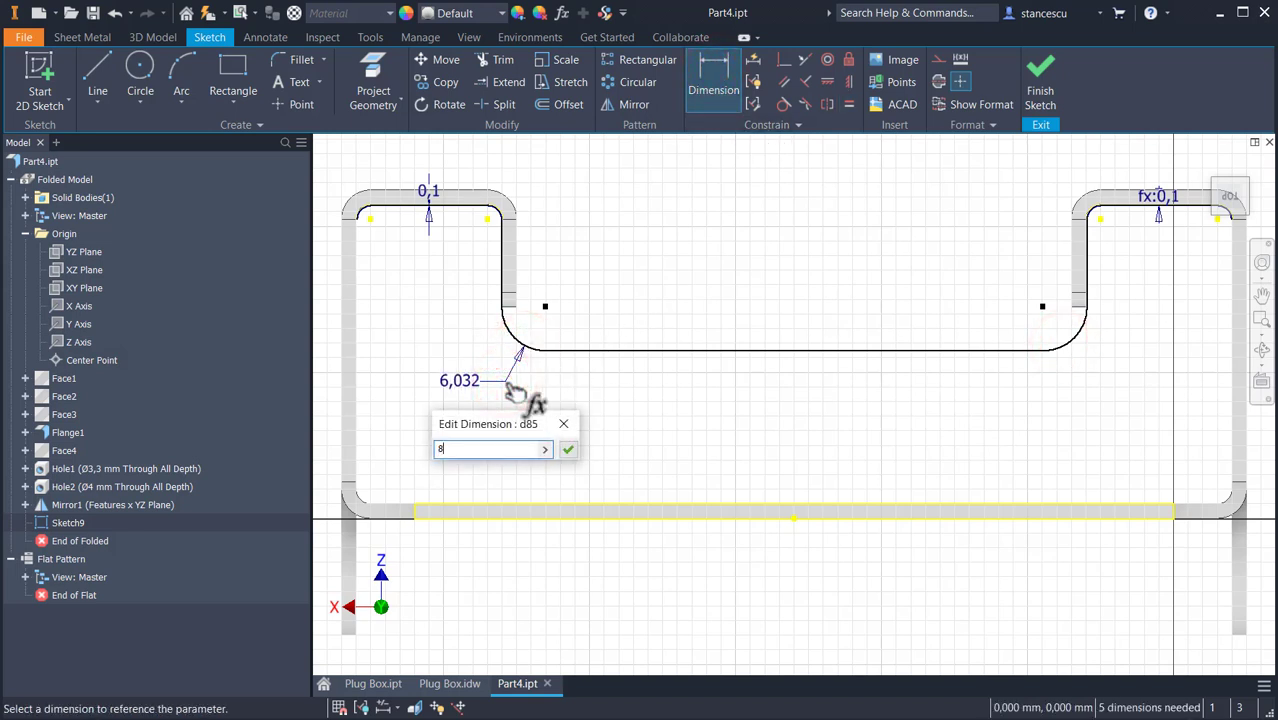
pyautogui.press('Return')
# Dimension the horizontal line of the cutout 18 mm from the base's outer edge.
pyautogui.click(719, 364)
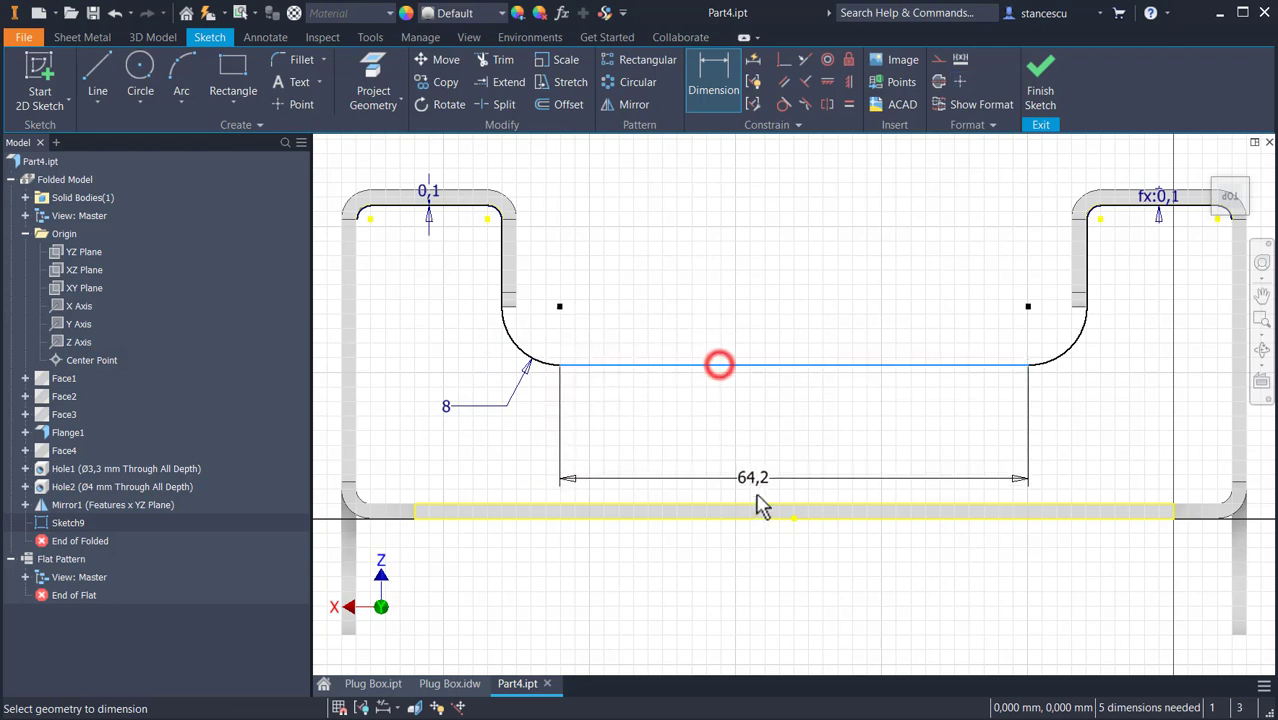
pyautogui.click(752, 513)
pyautogui.click(752, 434)
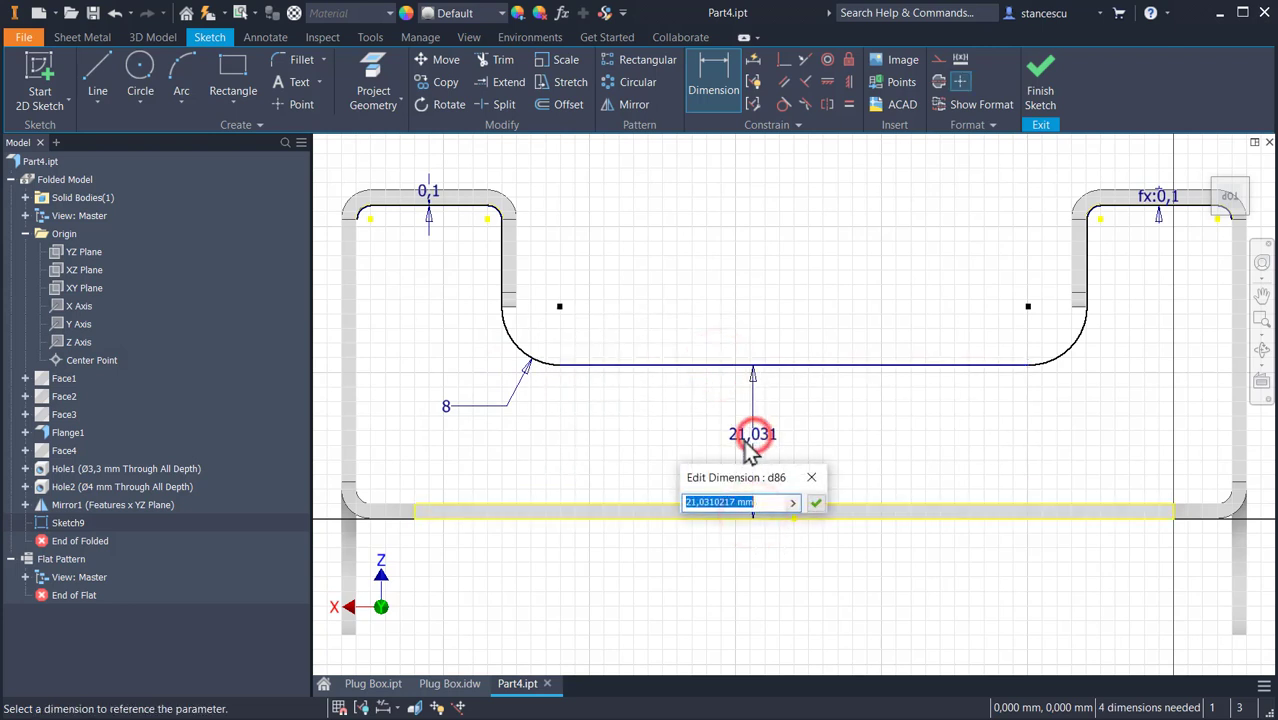
pyautogui.write('18')
pyautogui.press('Return')
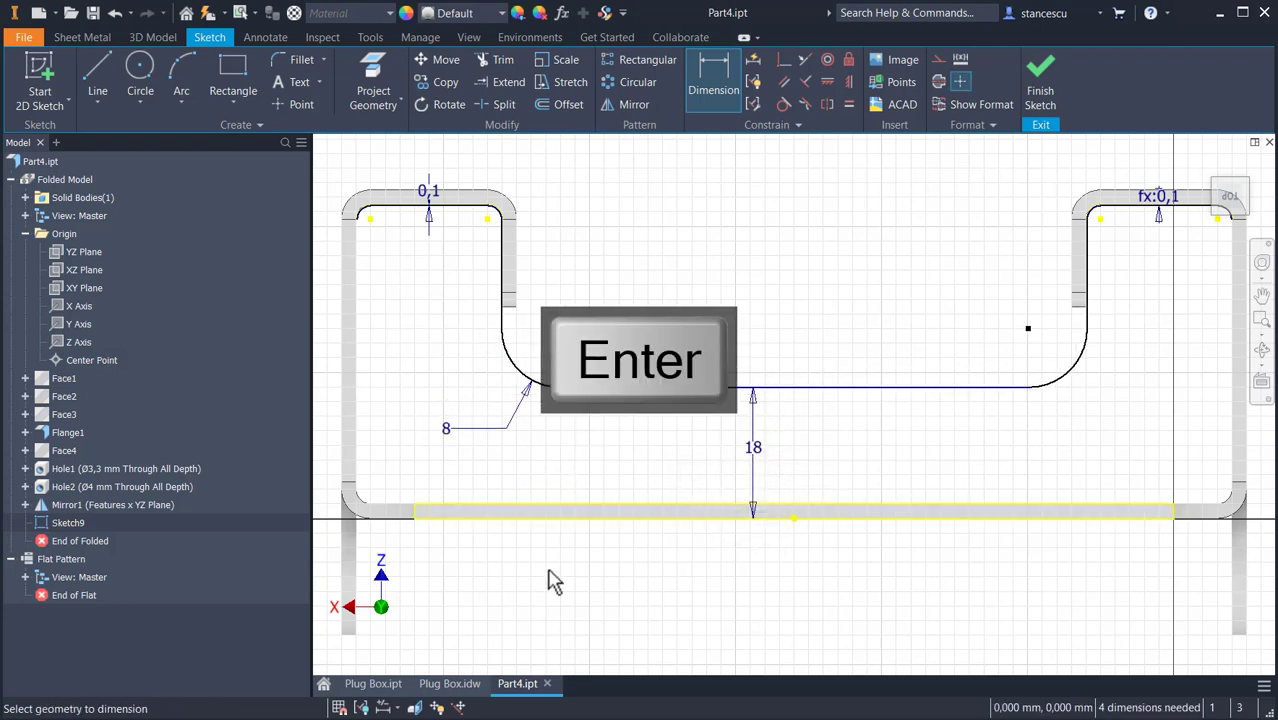
# Switch to the Plug Box.idw drawing and examine the back wall's lower corners and hidden edges in the front, bottom and upper views.
pyautogui.click(466, 684)
pyautogui.moveTo(741, 418); pyautogui.dragTo(1177, 357, button='middle')
pyautogui.moveTo(610, 428); pyautogui.dragTo(879, 479, button='middle')
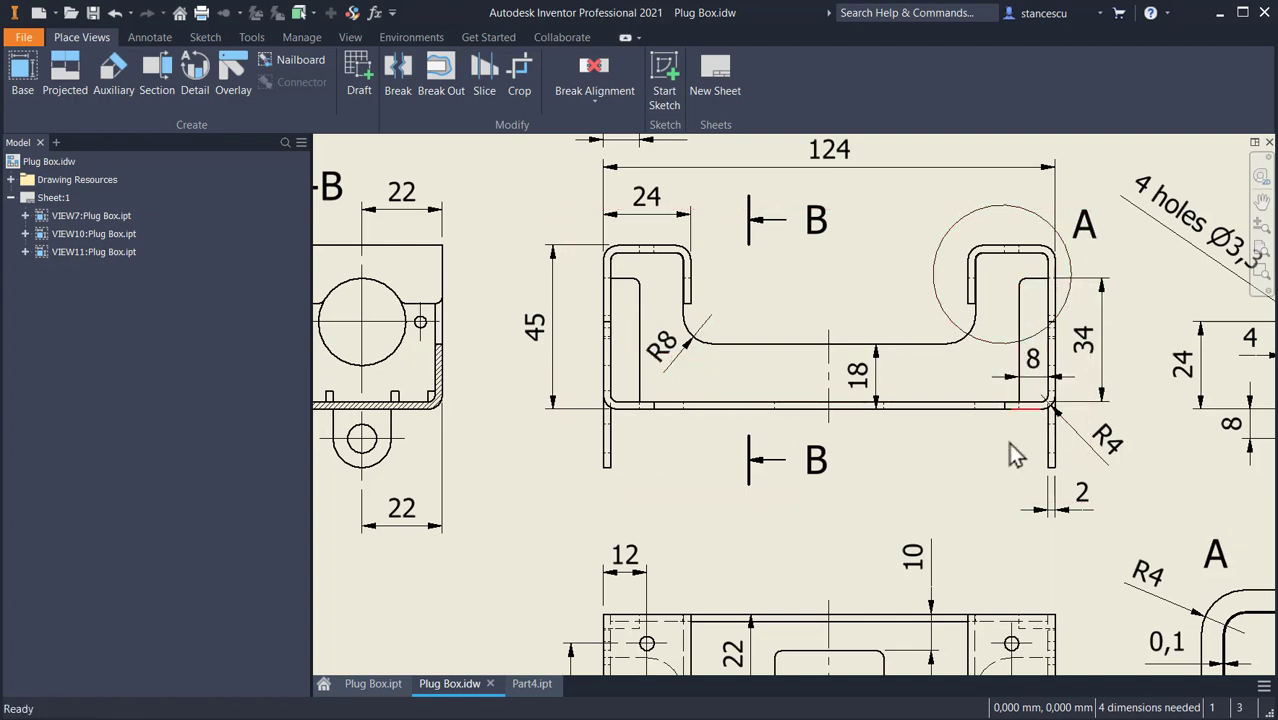
pyautogui.scroll(2, 1027, 413)
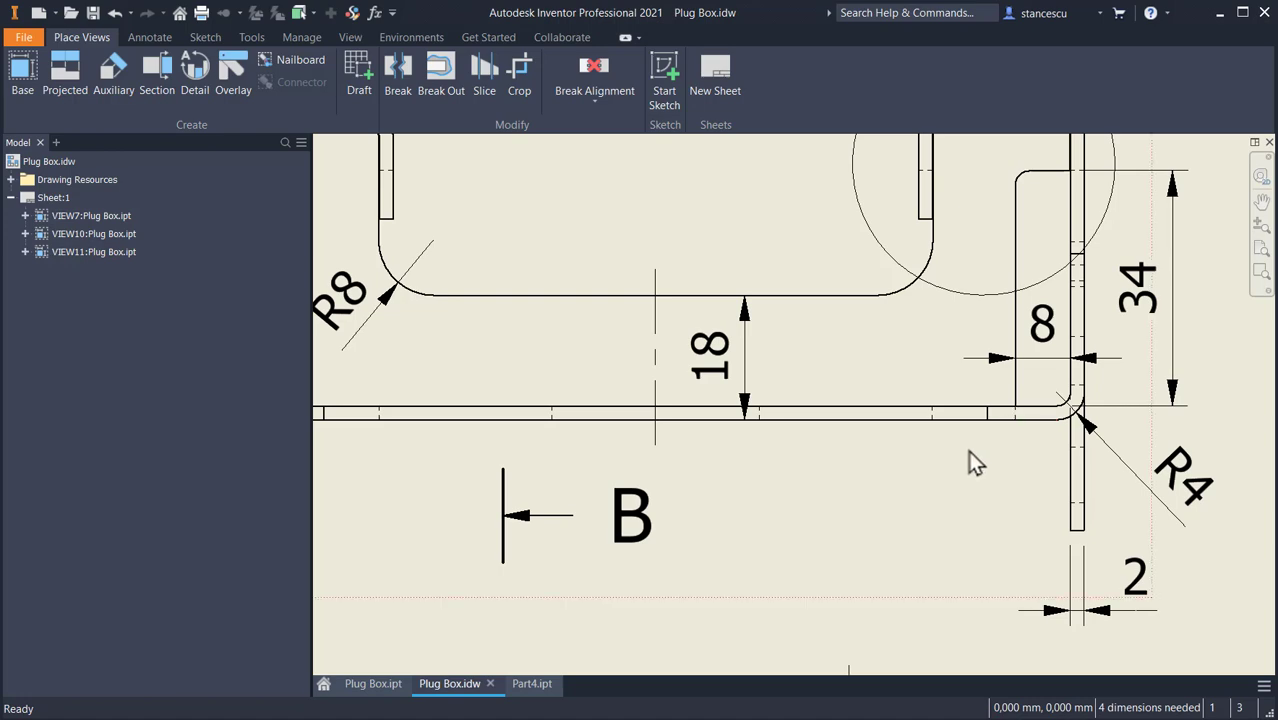
pyautogui.scroll(-3, 967, 451)
pyautogui.moveTo(970, 431); pyautogui.dragTo(1007, 280, button='middle')
pyautogui.scroll(-1, 1007, 280)
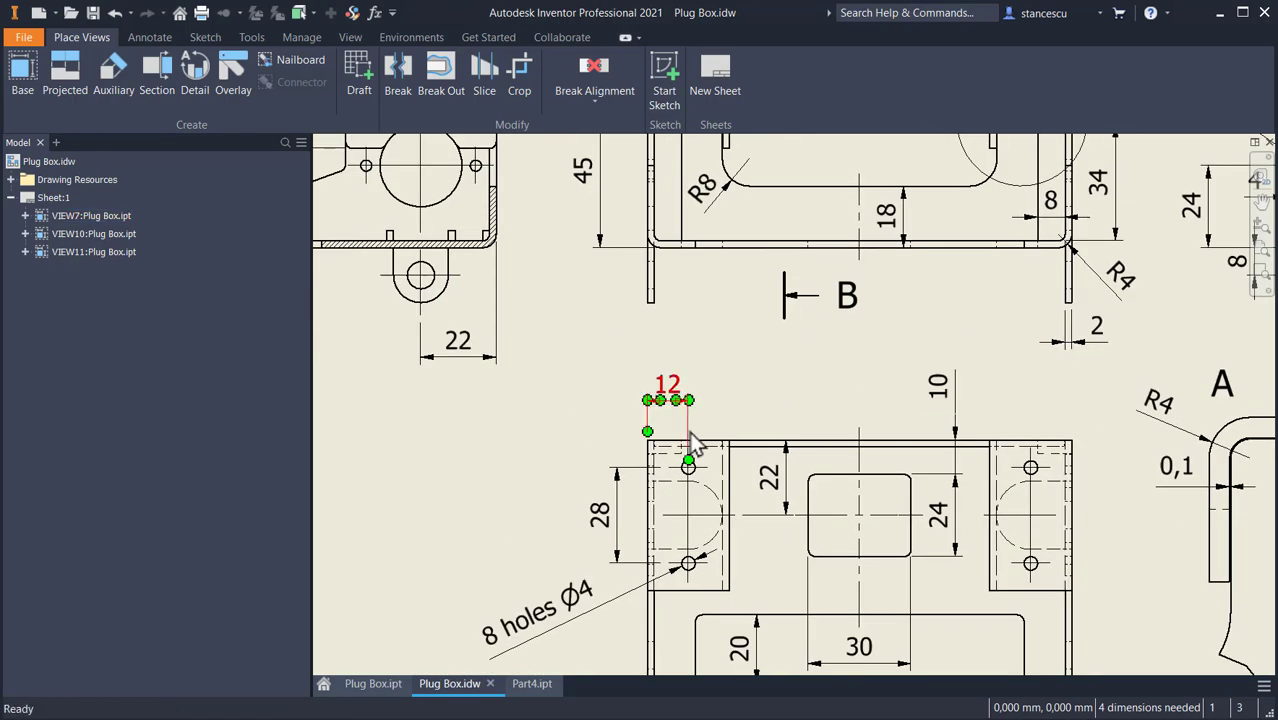
pyautogui.scroll(5, 690, 440)
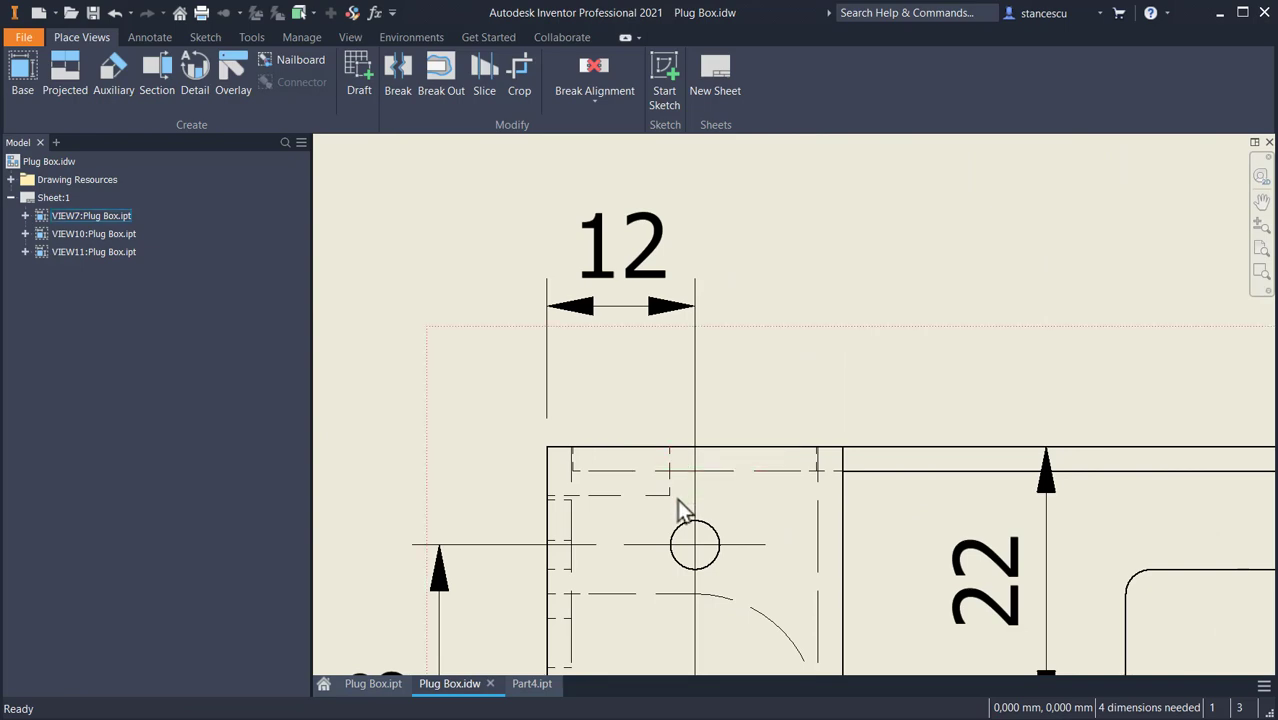
pyautogui.scroll(-4, 807, 394)
pyautogui.moveTo(796, 305)
pyautogui.mouseDown(button='middle')
pyautogui.moveTo(768, 549)
pyautogui.moveTo(784, 621)
pyautogui.mouseUp(button='middle')
pyautogui.moveTo(785, 376); pyautogui.dragTo(801, 676, button='middle')
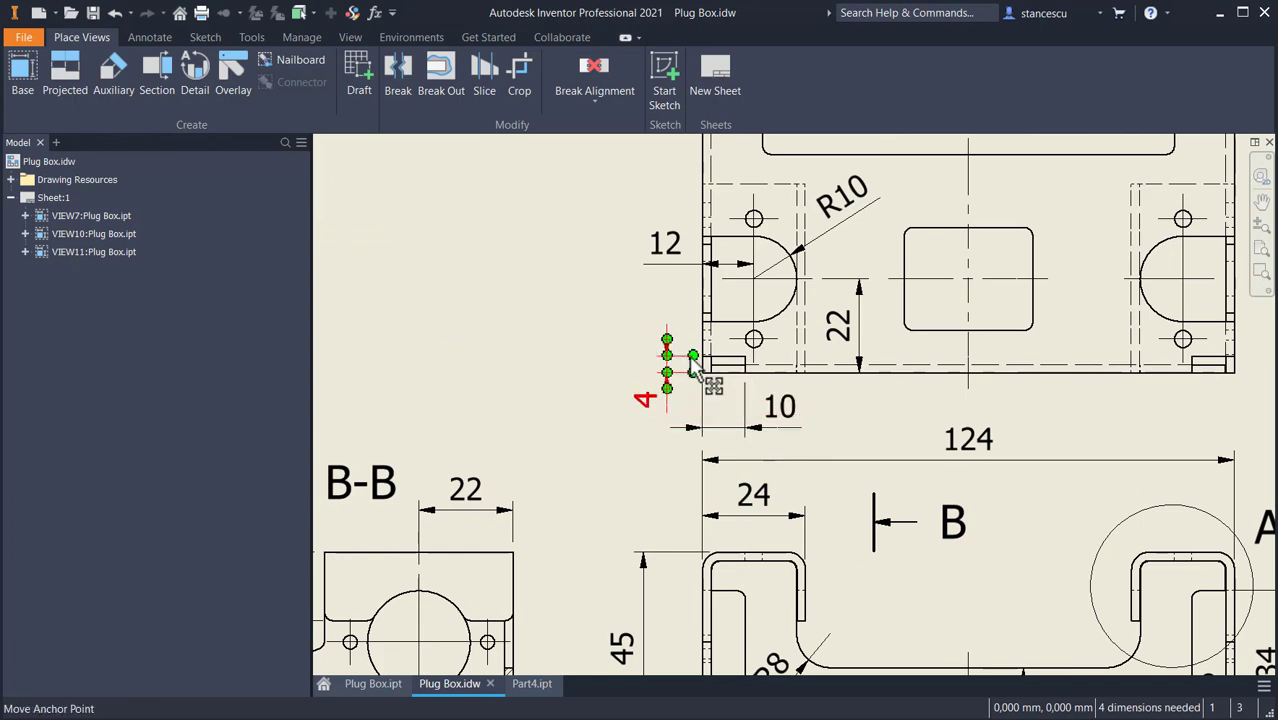
# Examine the width and height dimensions of the small corner flange in the drawing's front view, and return to Part4.ipt.
pyautogui.scroll(-3, 830, 436)
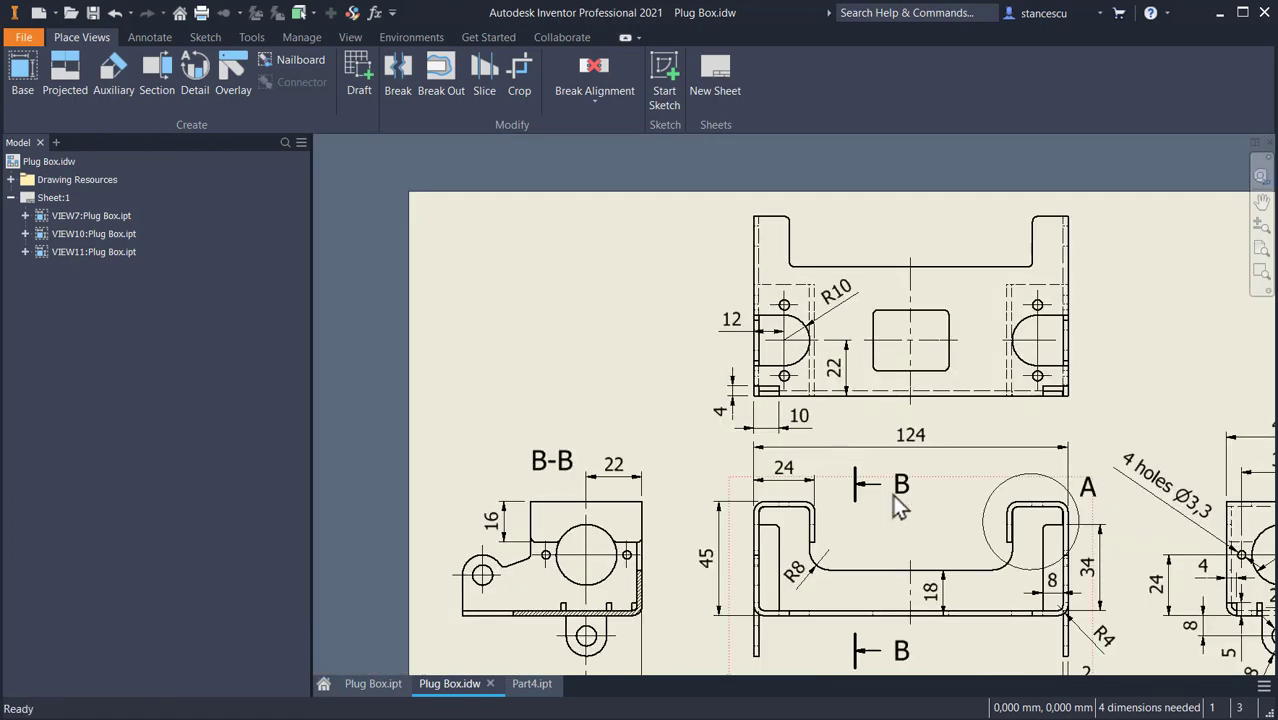
pyautogui.scroll(1, 830, 436)
pyautogui.moveTo(830, 436); pyautogui.dragTo(710, 424, button='middle')
pyautogui.moveTo(884, 452); pyautogui.dragTo(842, 410, button='middle')
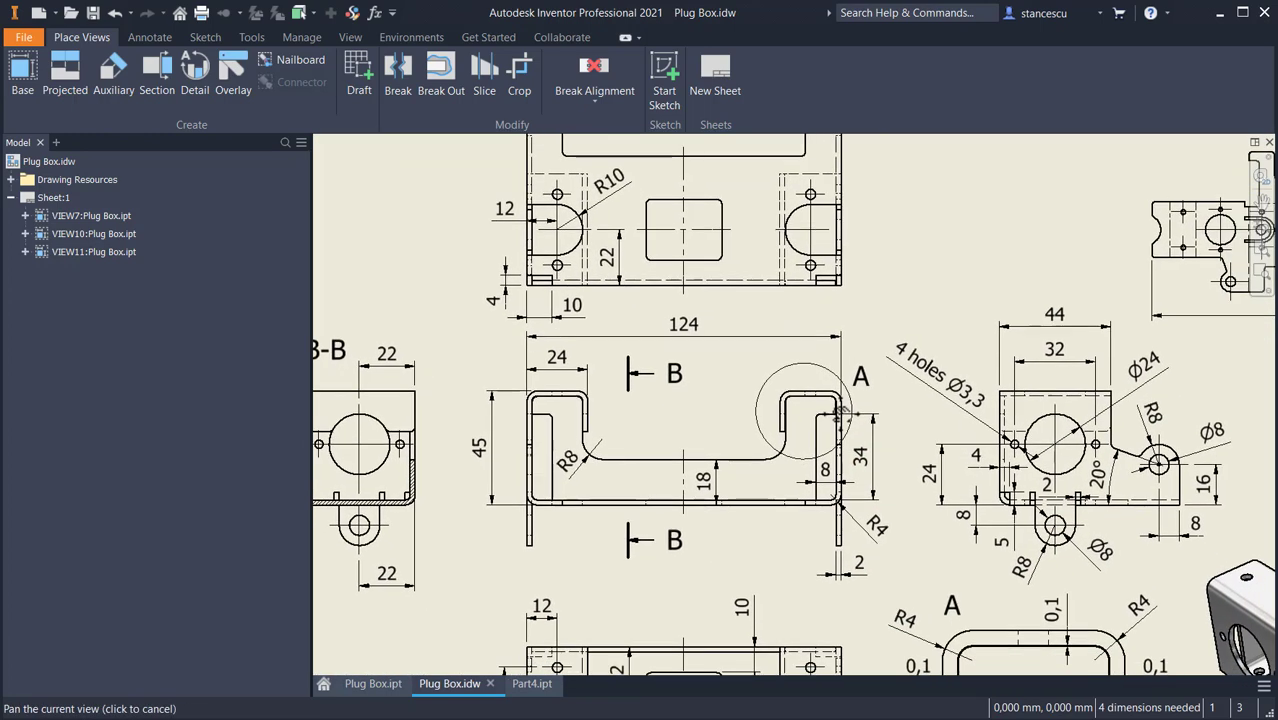
pyautogui.scroll(2, 825, 495)
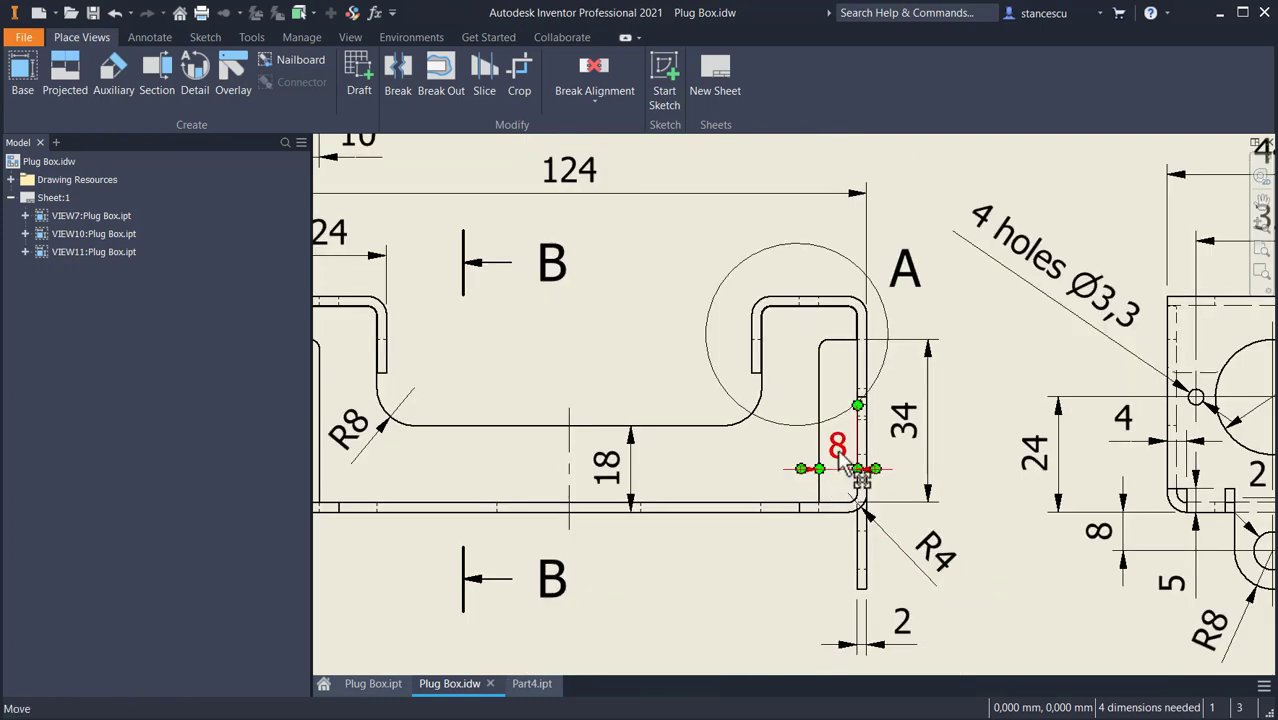
pyautogui.scroll(4, 845, 480)
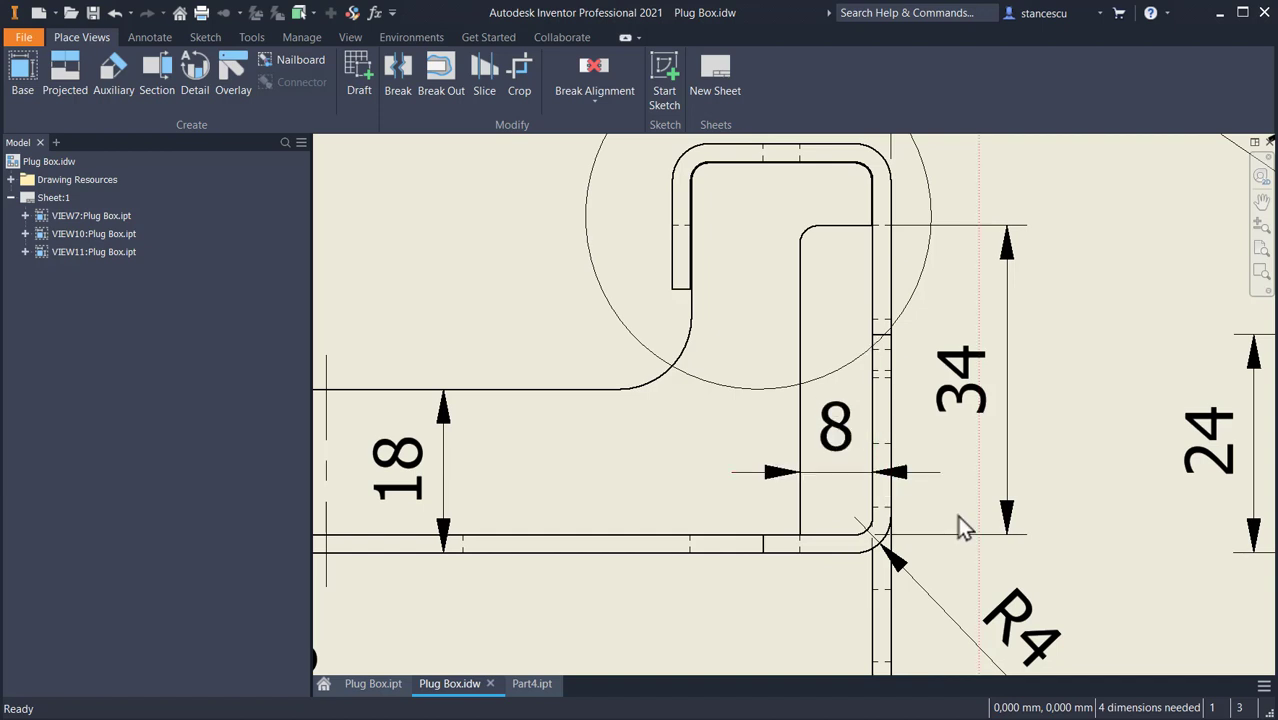
pyautogui.scroll(-2, 960, 528)
pyautogui.click(898, 482)
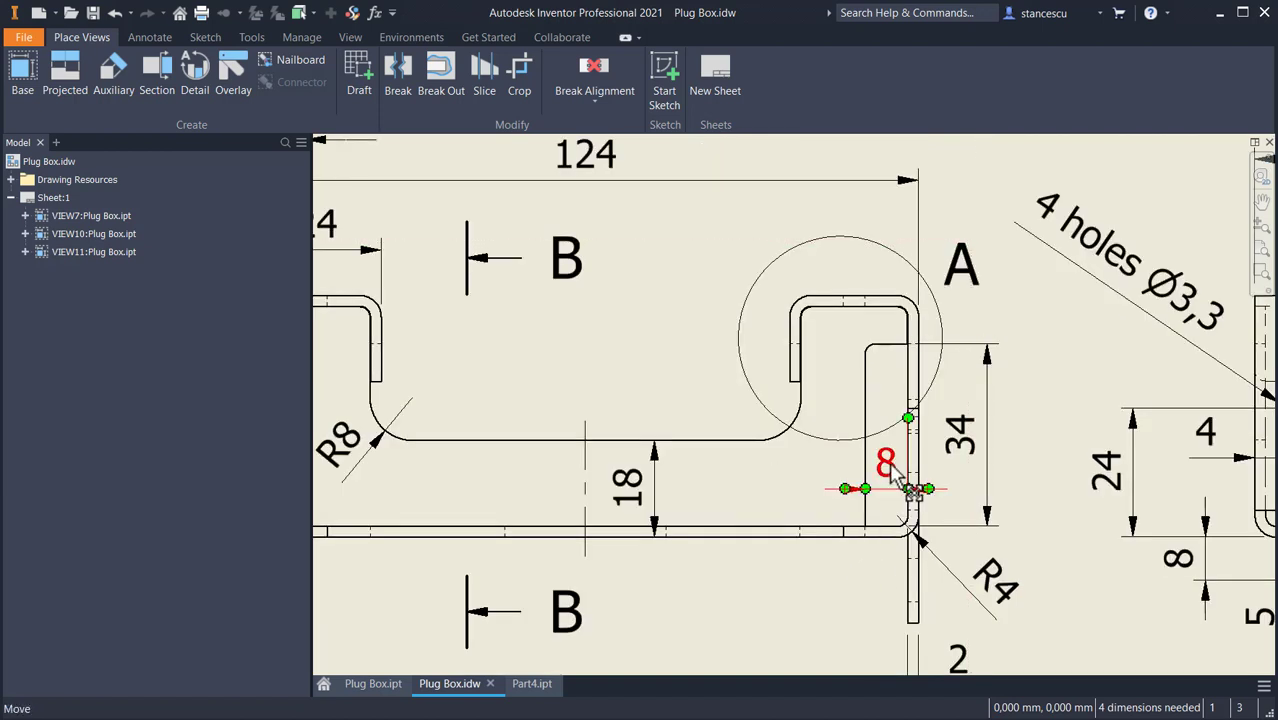
pyautogui.click(843, 540)
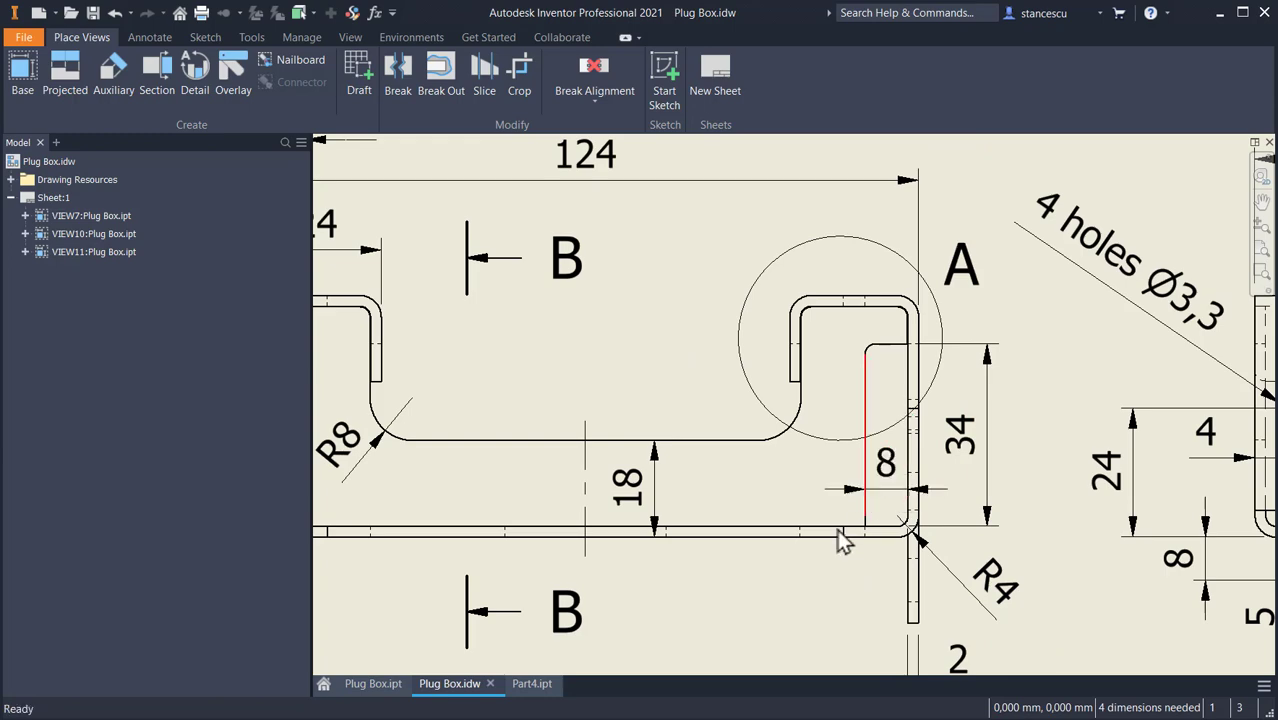
pyautogui.click(526, 684)
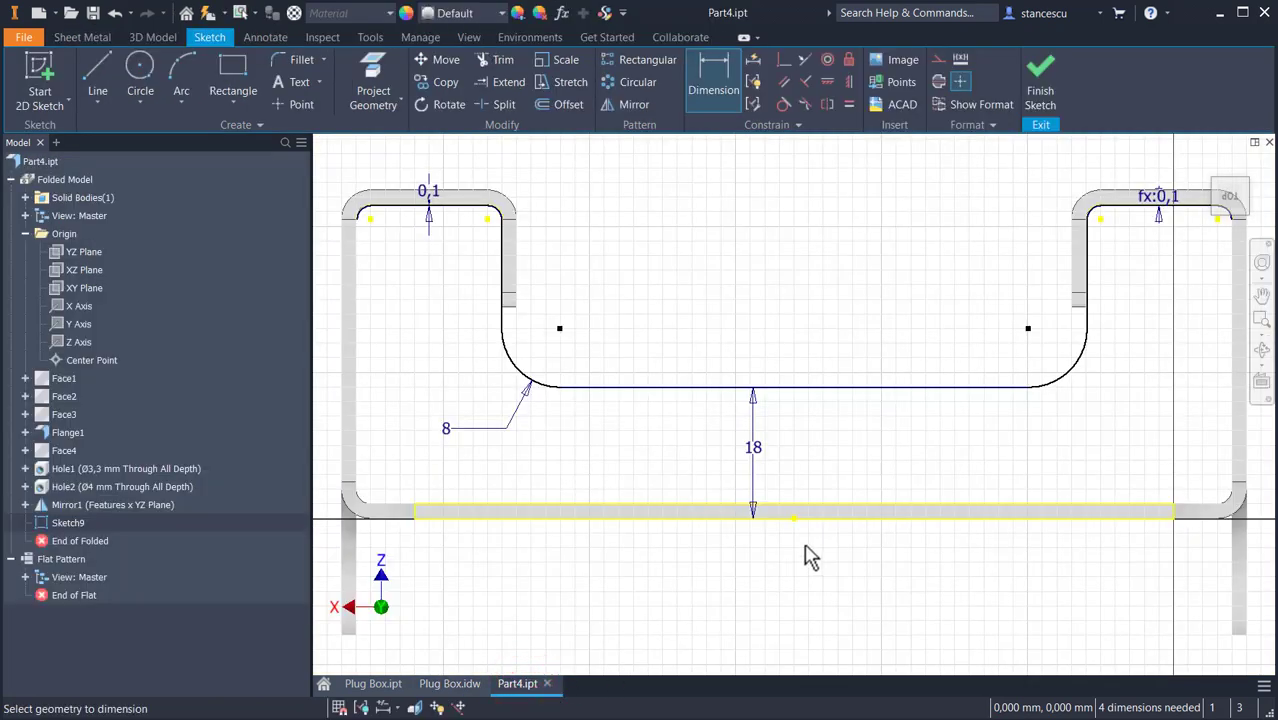
# Sketch a three-segment stepped line chain from the left side's inner arc end, with a short horizontal middle segment, to the base's inner corner.
pyautogui.click(100, 67)
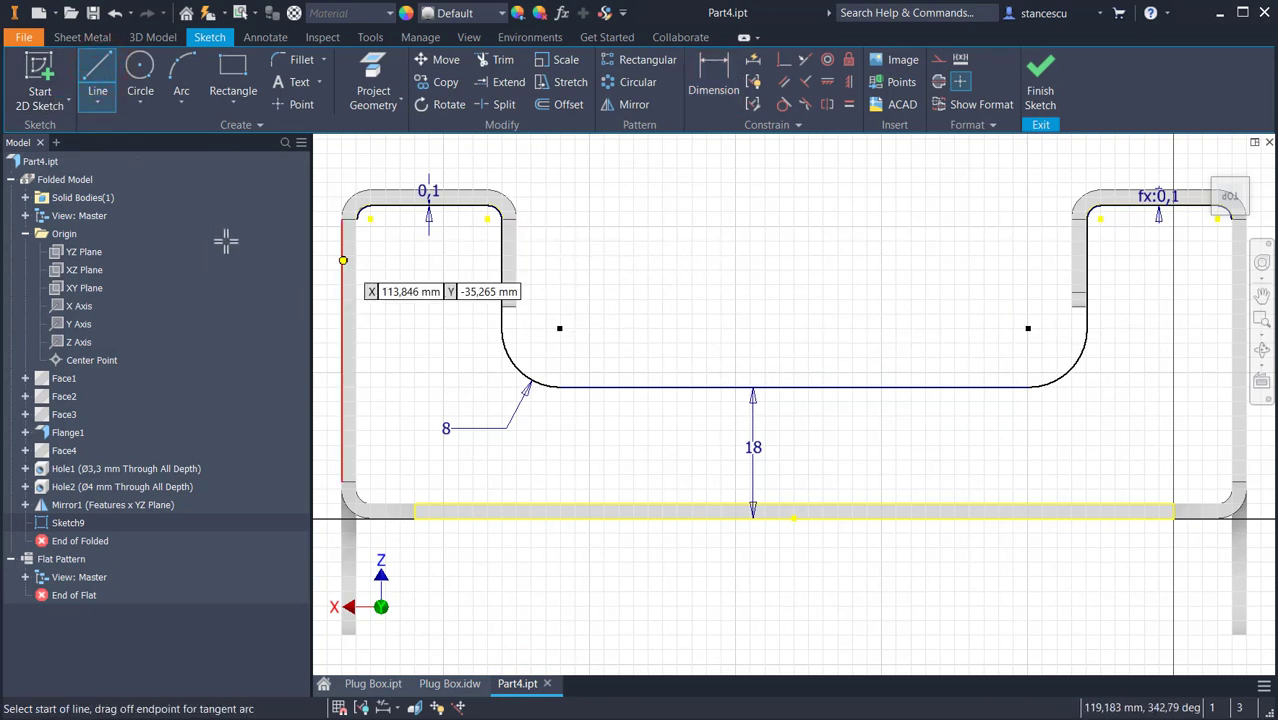
pyautogui.scroll(3, 325, 262)
pyautogui.scroll(2, 386, 182)
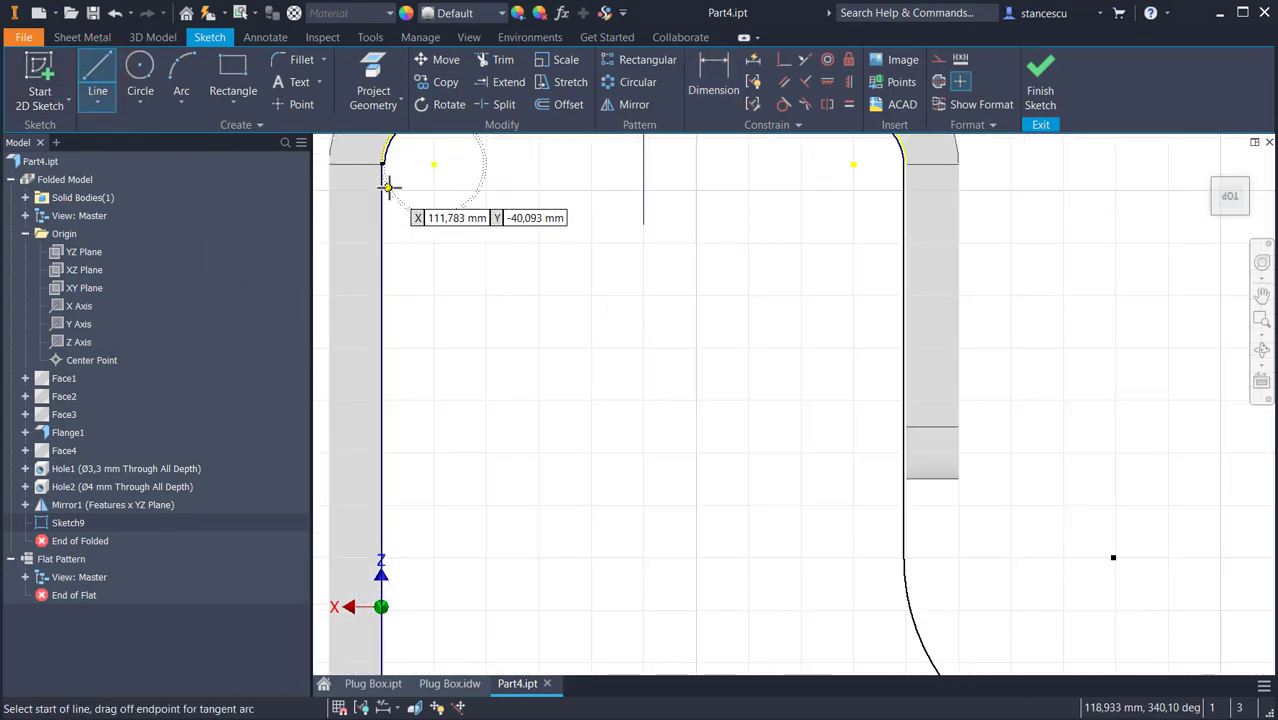
pyautogui.scroll(2, 381, 164)
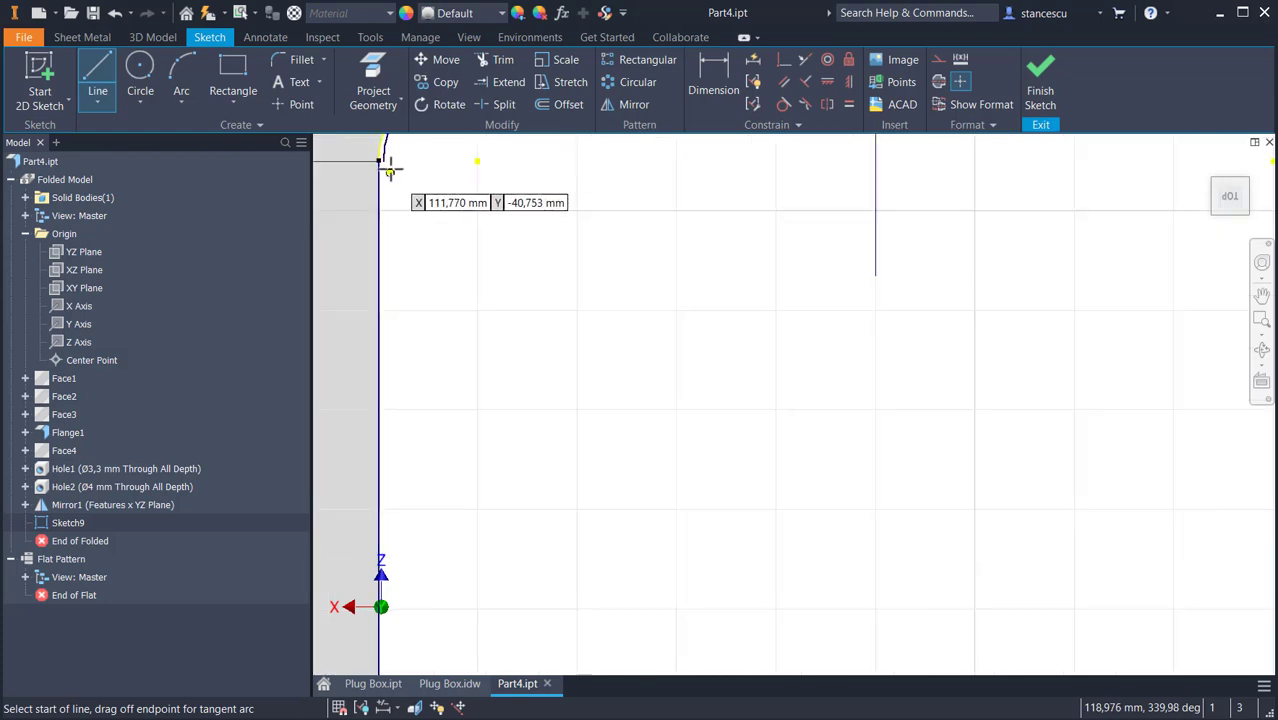
pyautogui.click(383, 161)
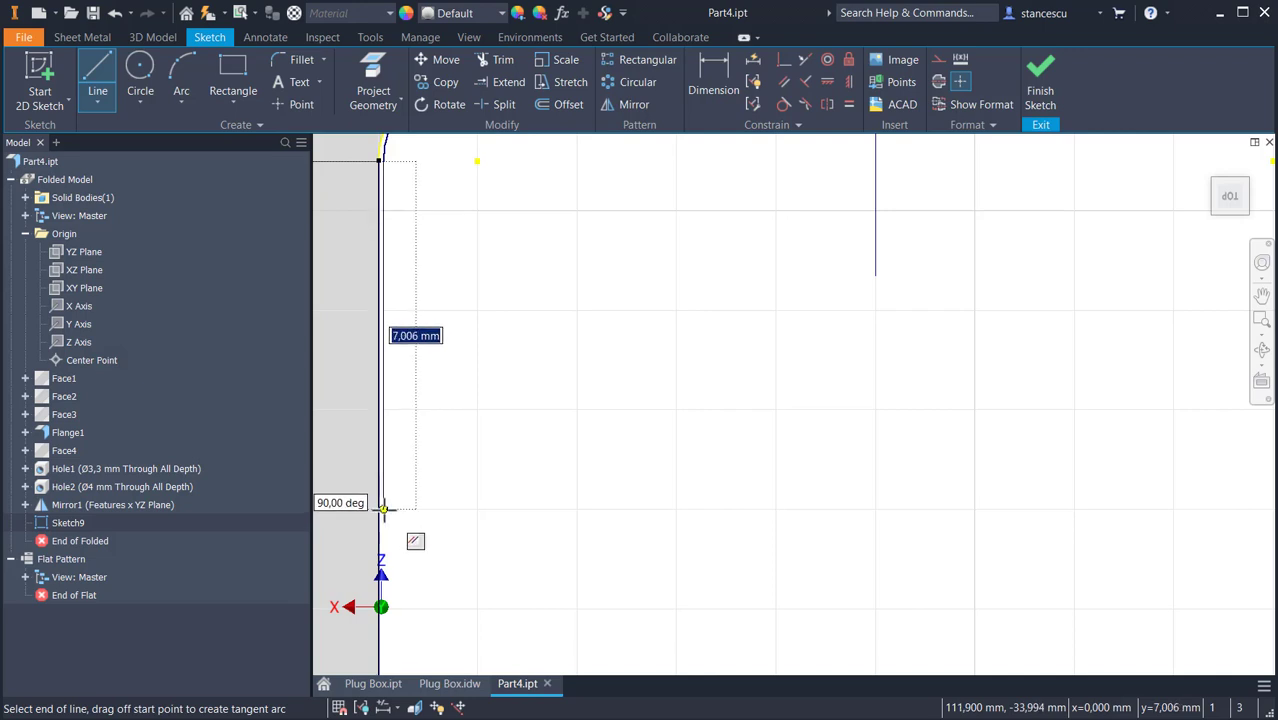
pyautogui.click(467, 500)
pyautogui.moveTo(576, 556); pyautogui.dragTo(622, 431, button='middle')
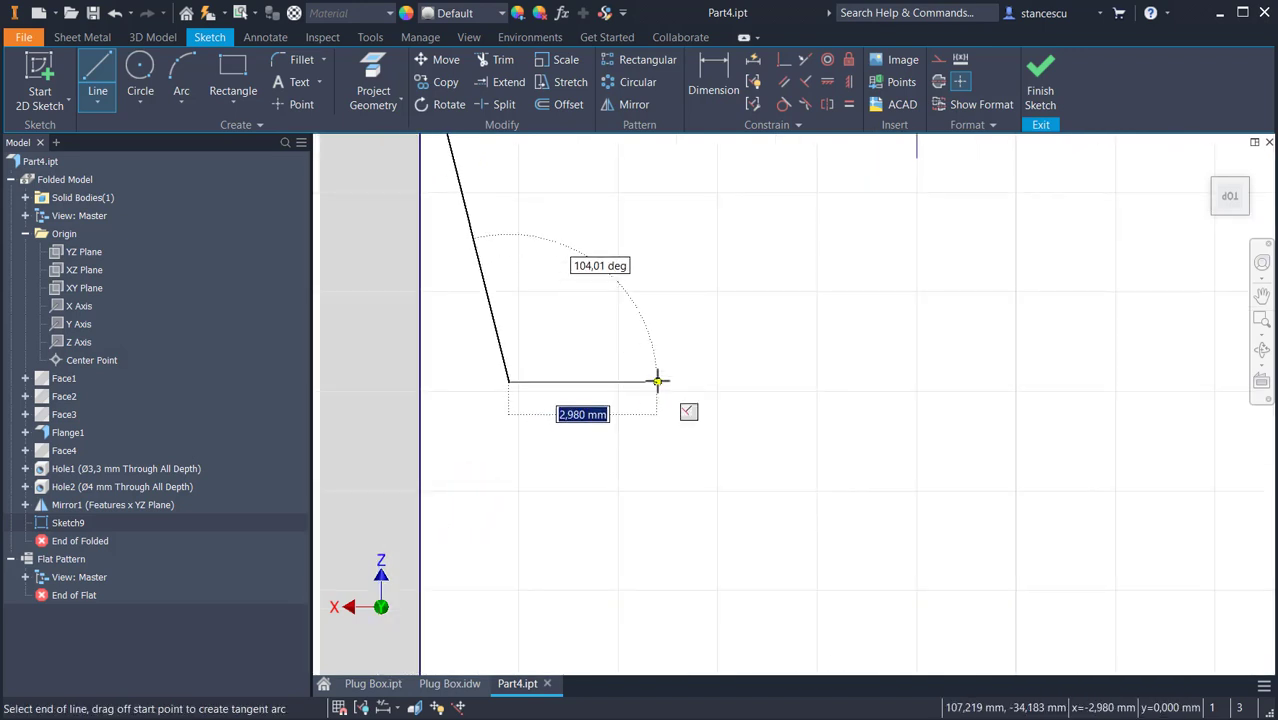
pyautogui.scroll(3, 661, 484)
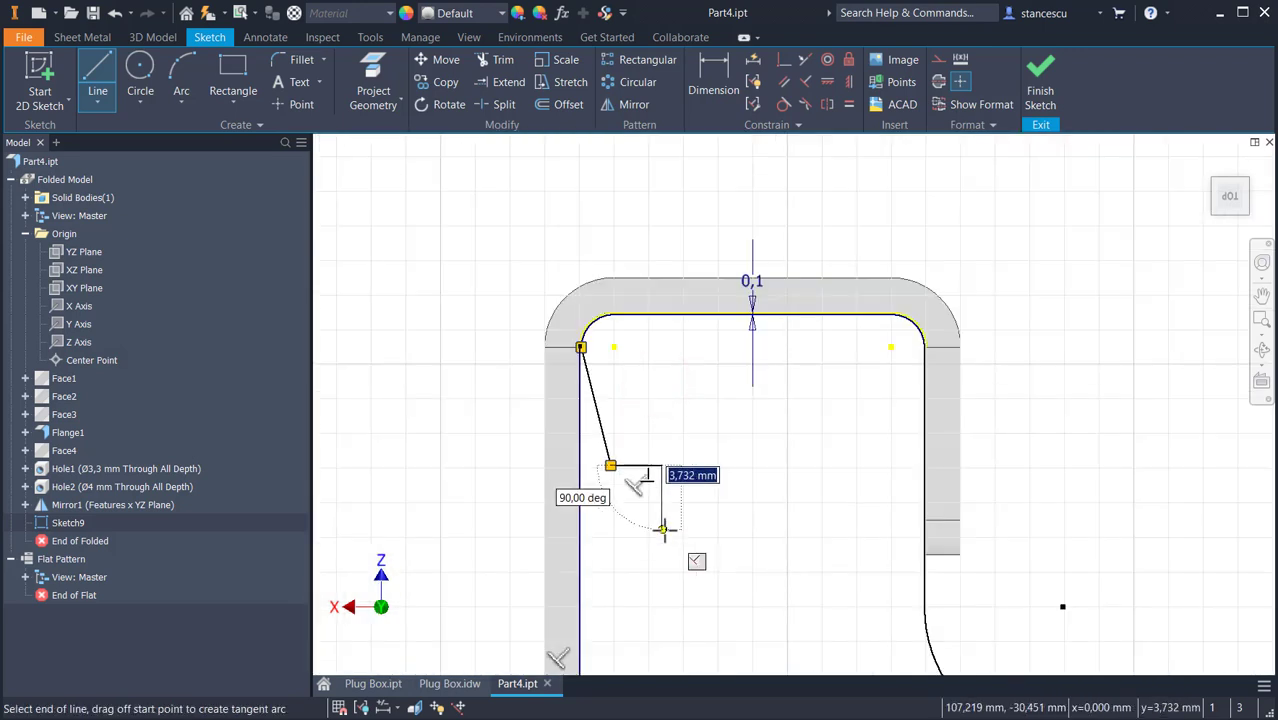
pyautogui.moveTo(661, 521)
pyautogui.mouseDown(button='middle')
pyautogui.moveTo(667, 405)
pyautogui.moveTo(637, 242)
pyautogui.mouseUp(button='middle')
pyautogui.scroll(3, 646, 490)
pyautogui.moveTo(653, 444); pyautogui.dragTo(687, 270, button='middle')
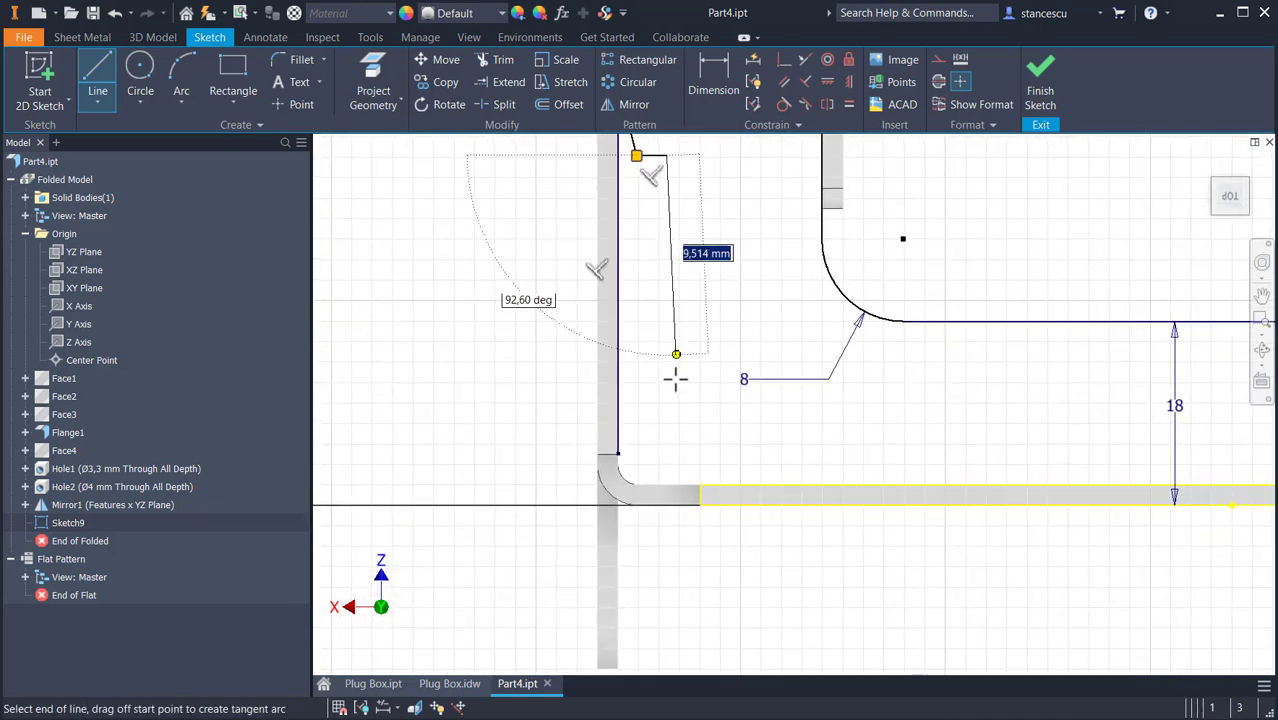
pyautogui.click(700, 485)
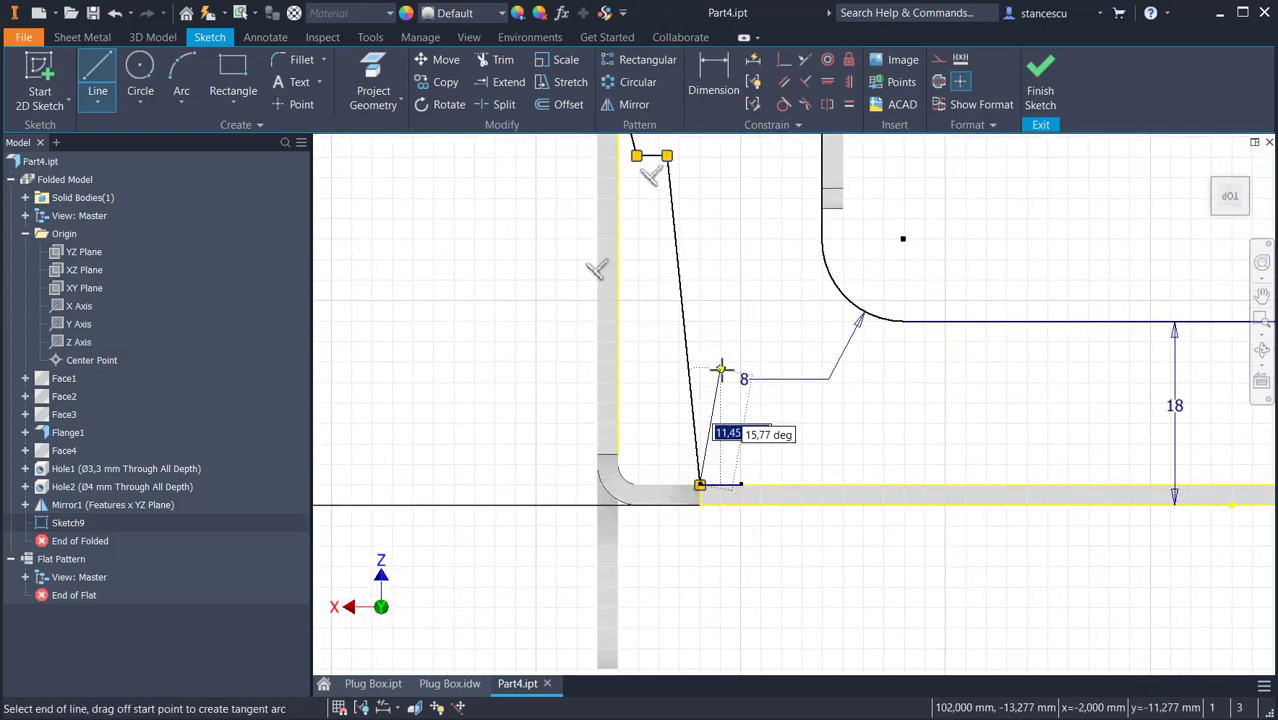
pyautogui.press('Escape')
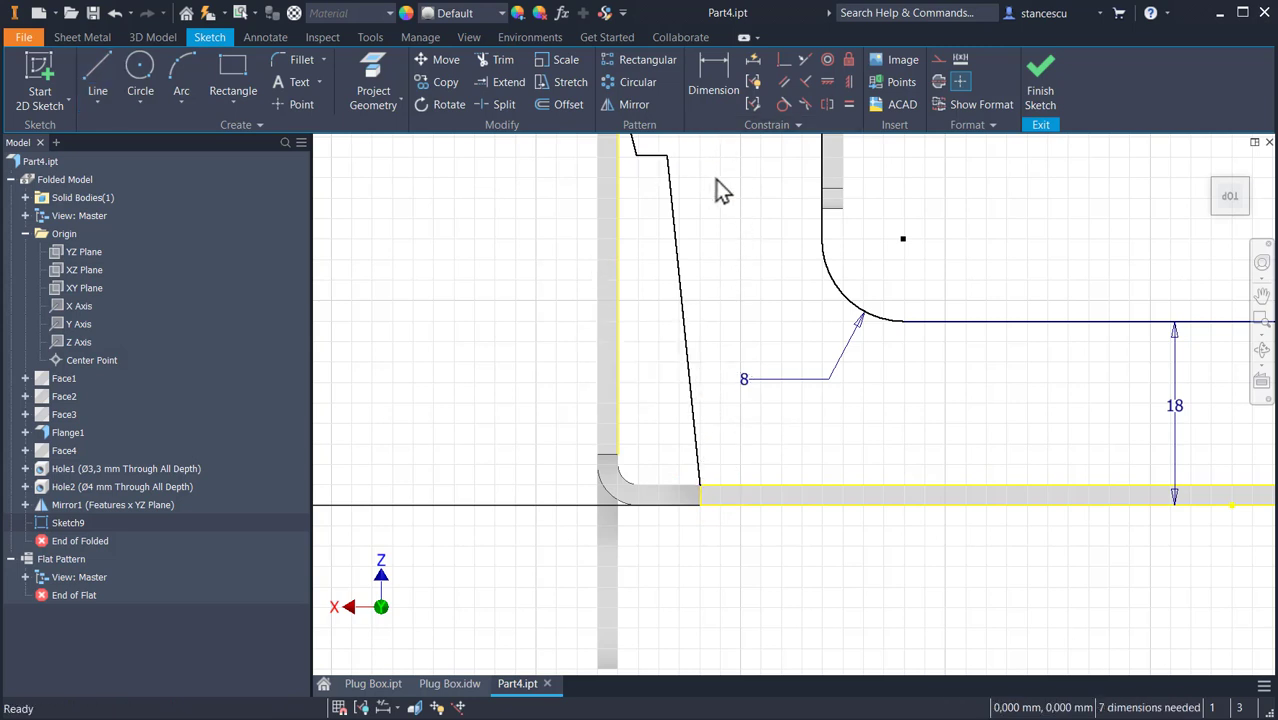
# Make the long and short slanted lines of the left stepped outline vertical.
pyautogui.click(848, 84)
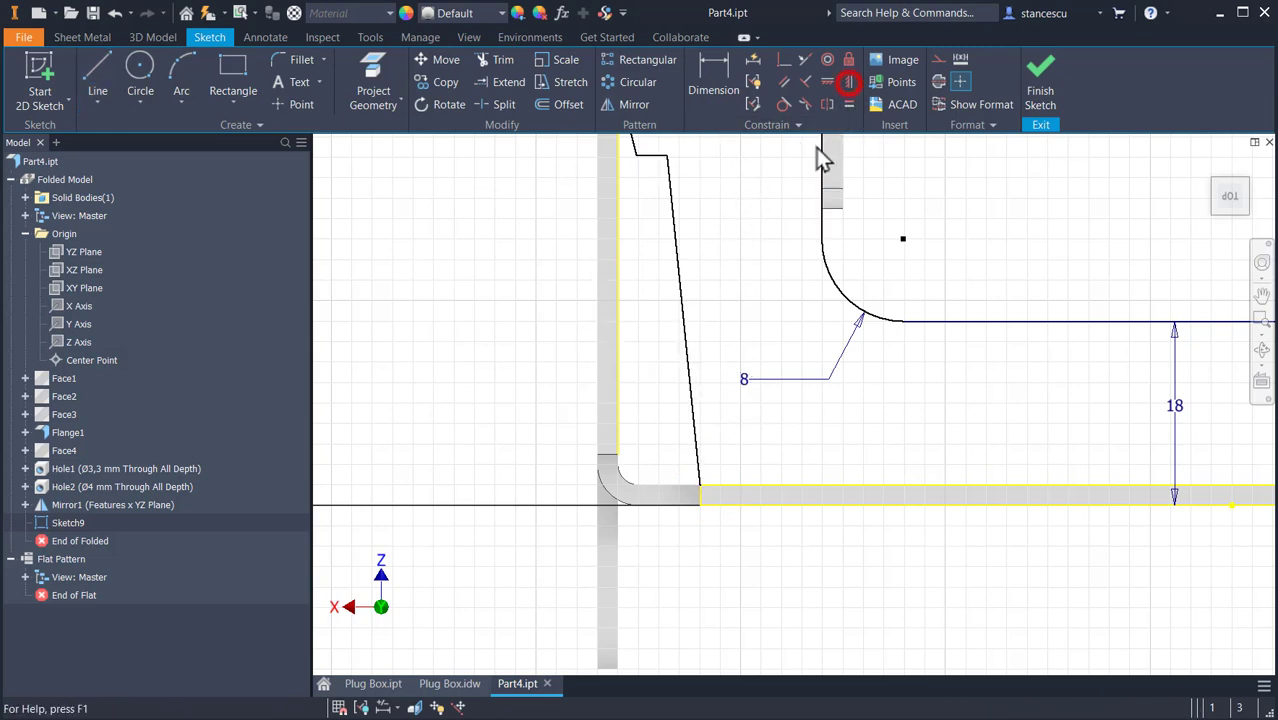
pyautogui.click(688, 335)
pyautogui.moveTo(730, 265); pyautogui.dragTo(736, 406, button='middle')
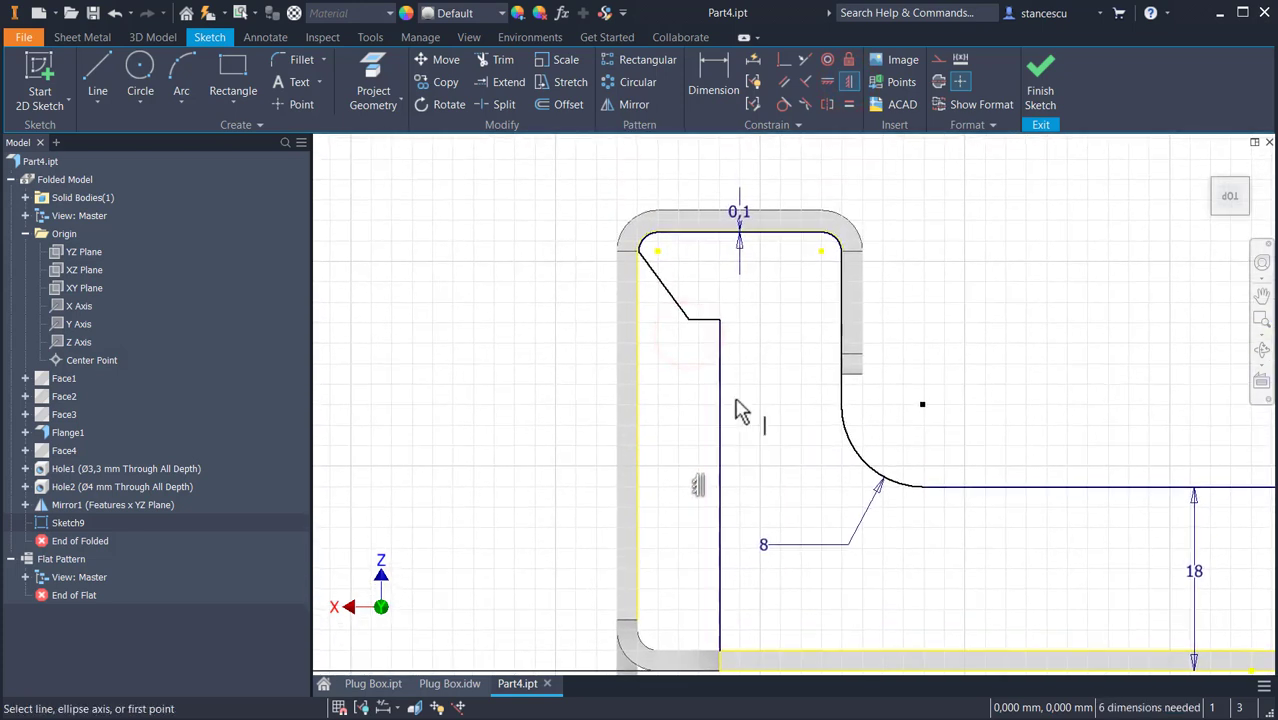
pyautogui.click(672, 300)
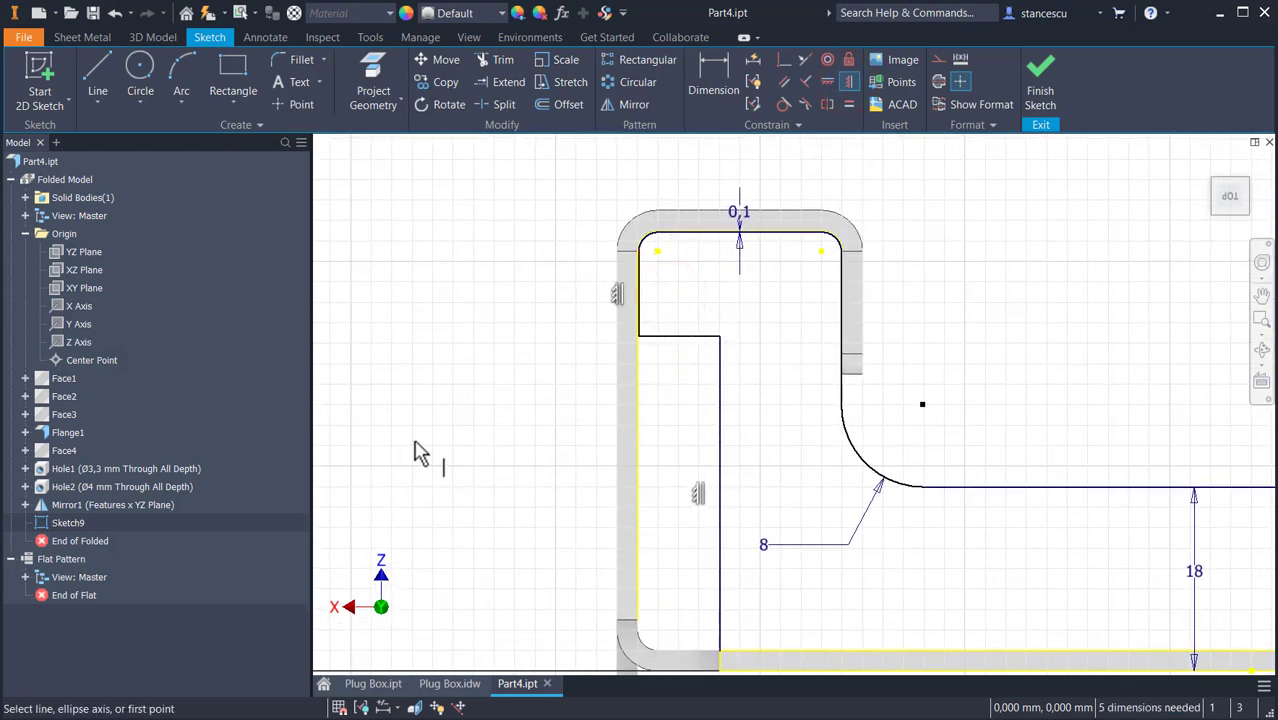
pyautogui.click(715, 74)
pyautogui.click(719, 437)
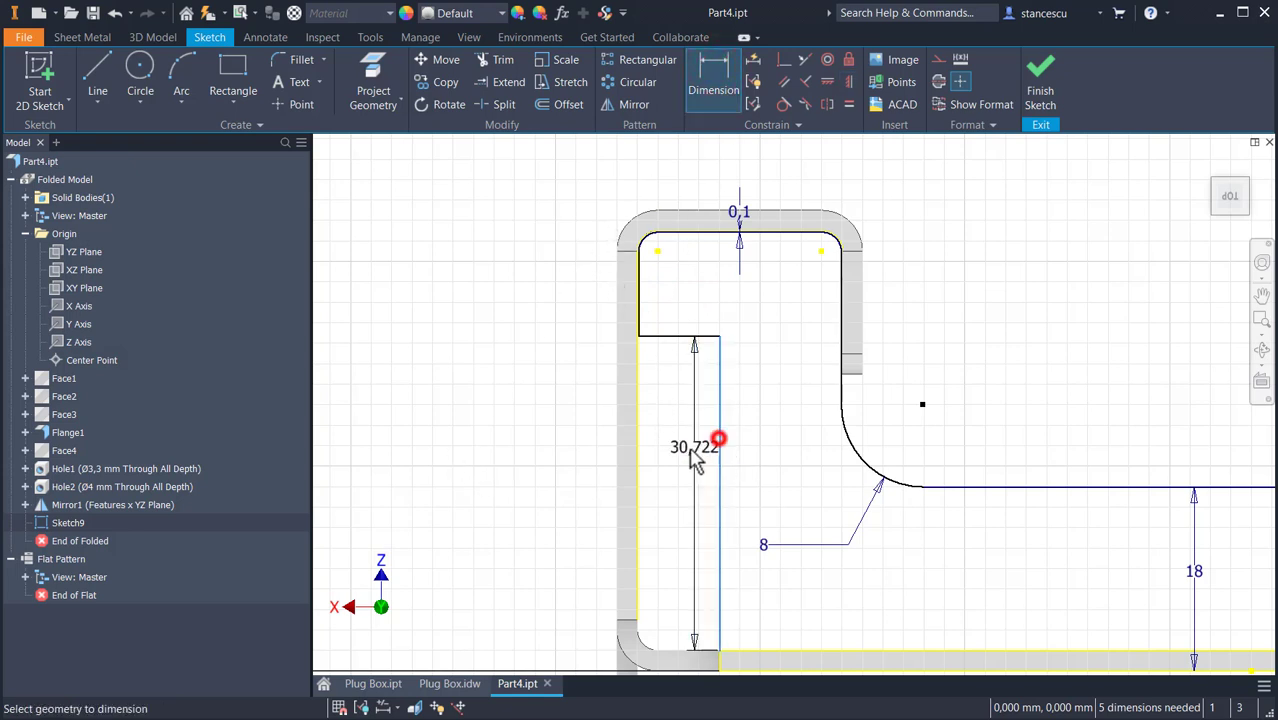
pyautogui.click(639, 455)
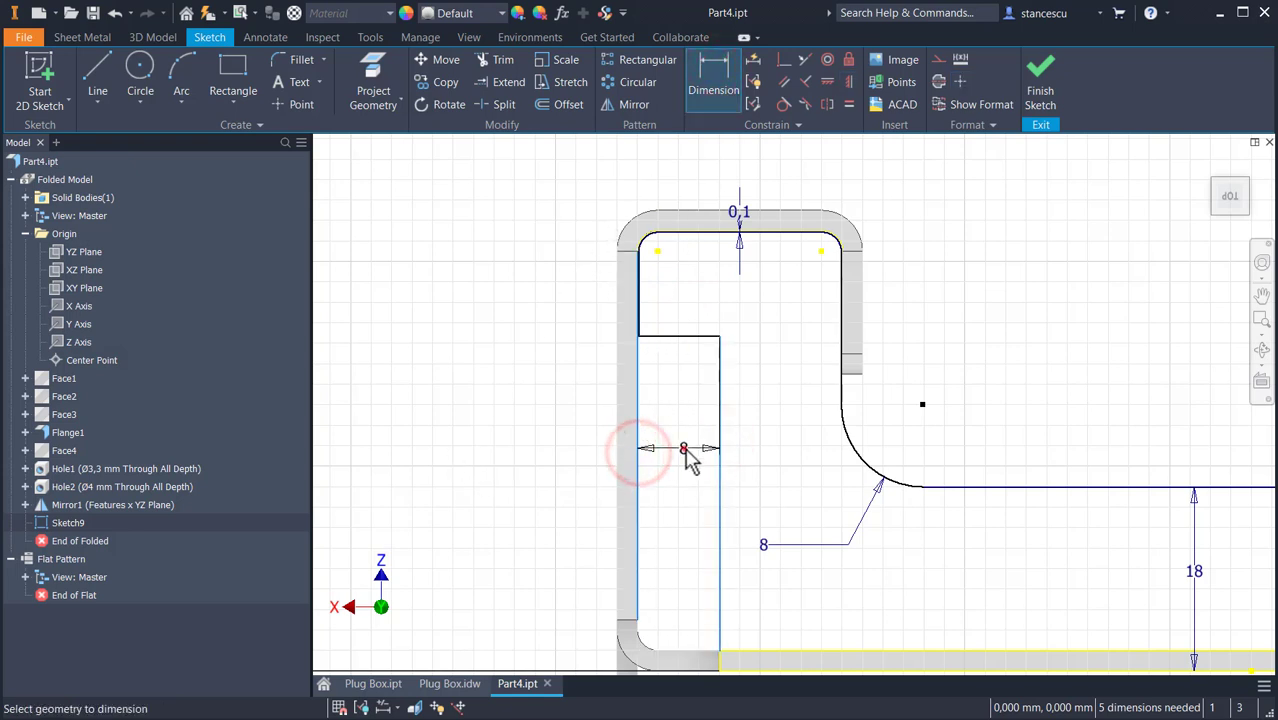
pyautogui.click(684, 449)
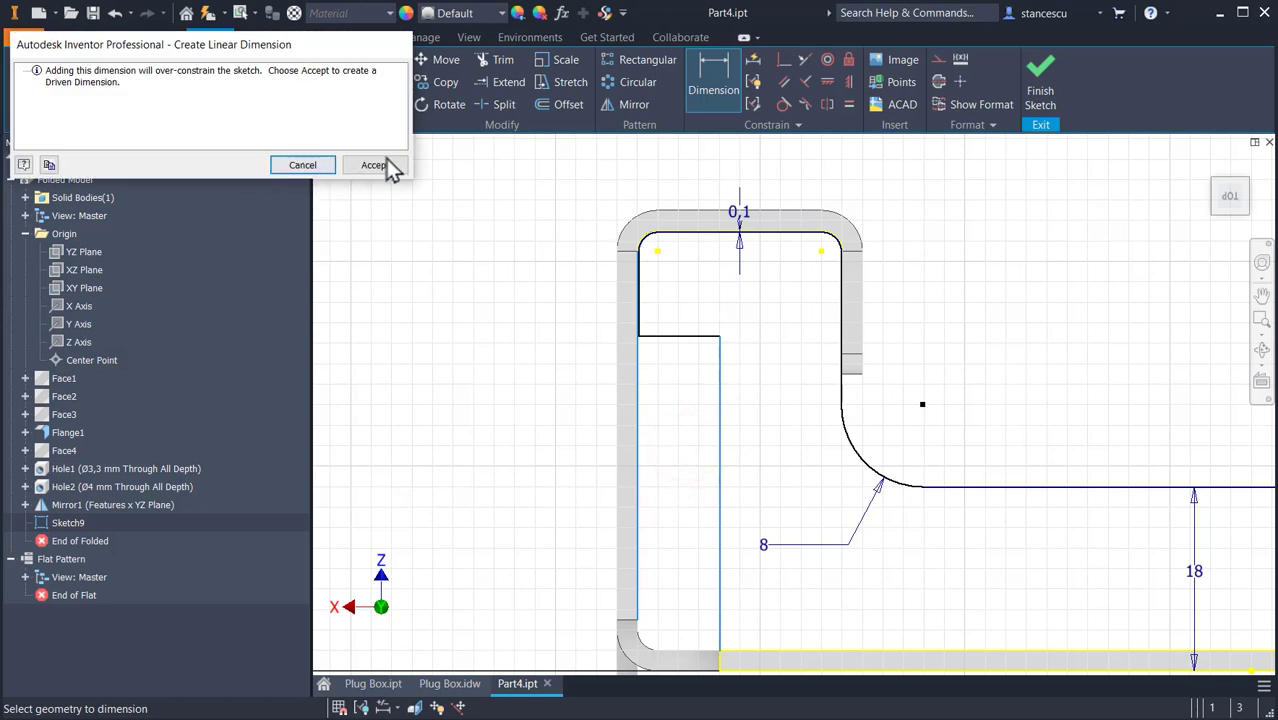
pyautogui.click(323, 166)
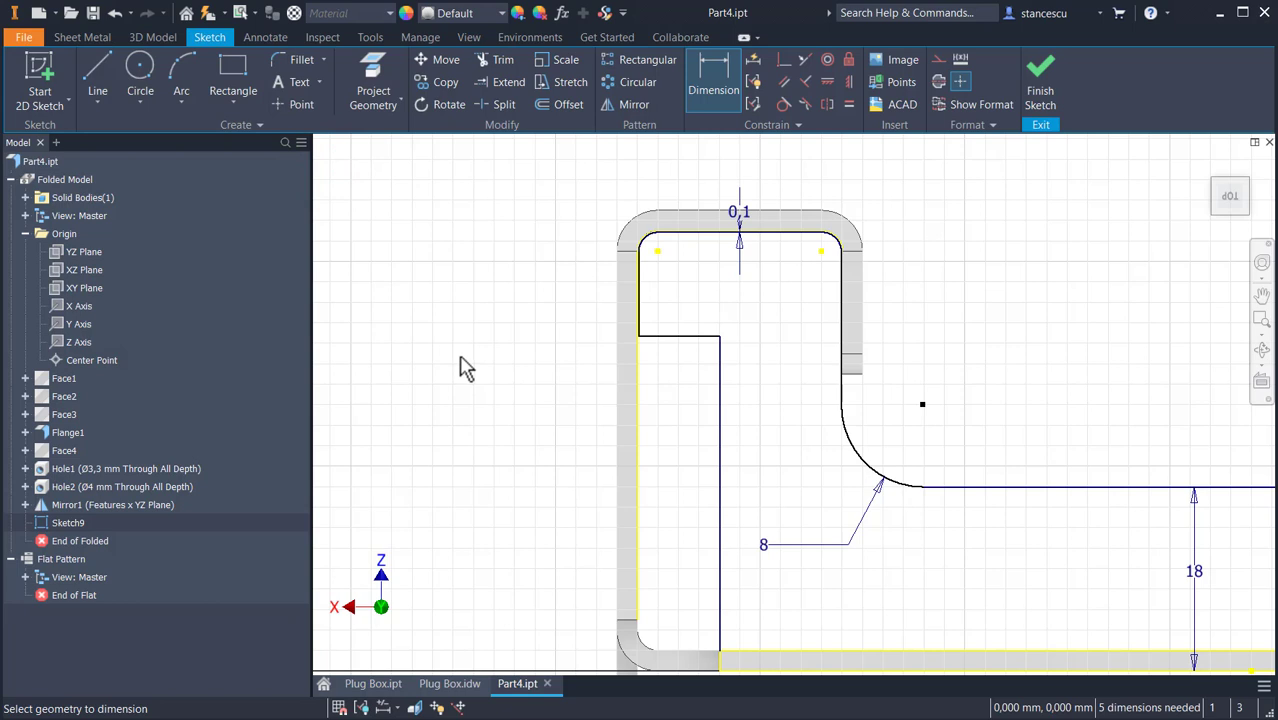
# Dimension the short horizontal line of the left stepped outline 34 mm from the base's inner edge.
pyautogui.click(720, 85)
pyautogui.click(674, 336)
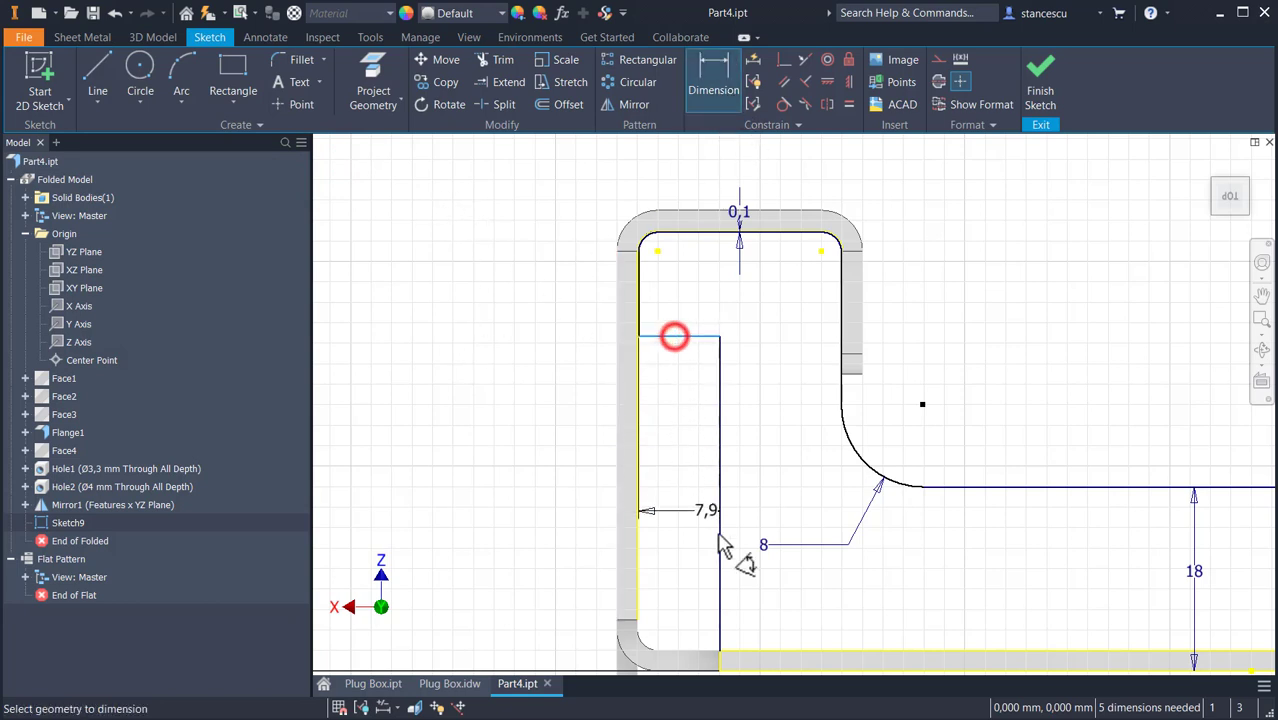
pyautogui.click(780, 650)
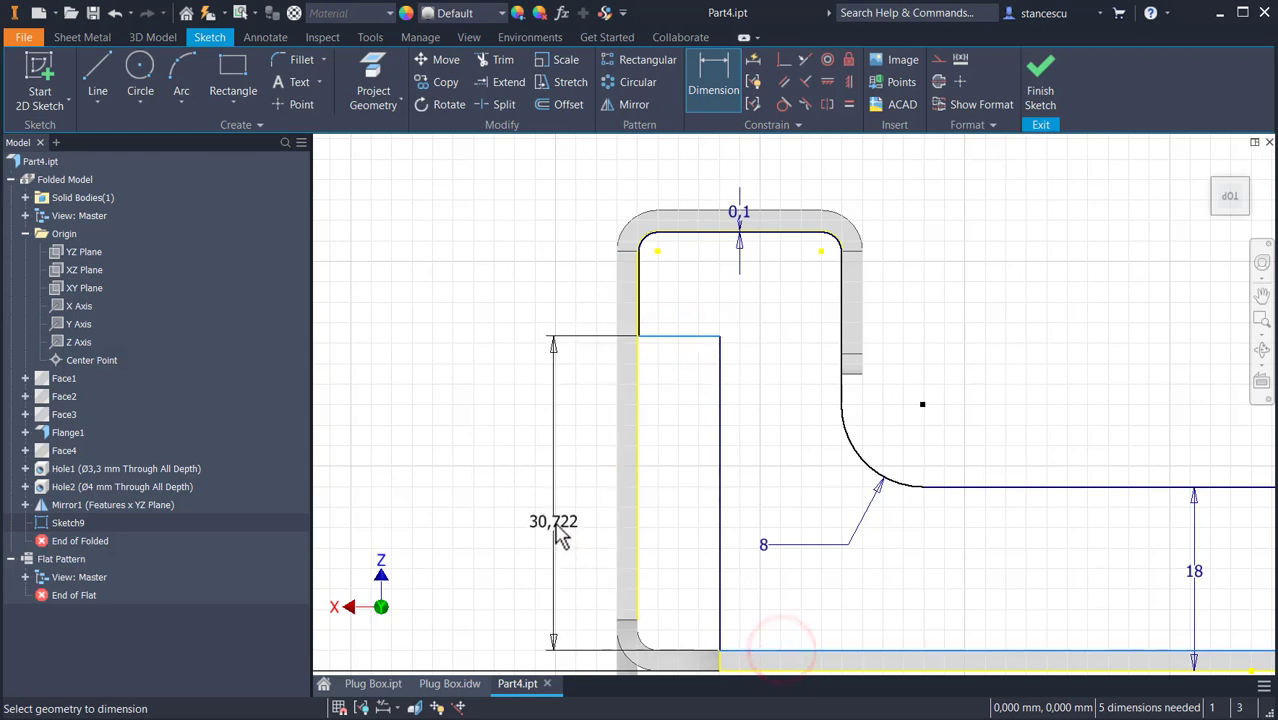
pyautogui.click(556, 535)
pyautogui.write('3')
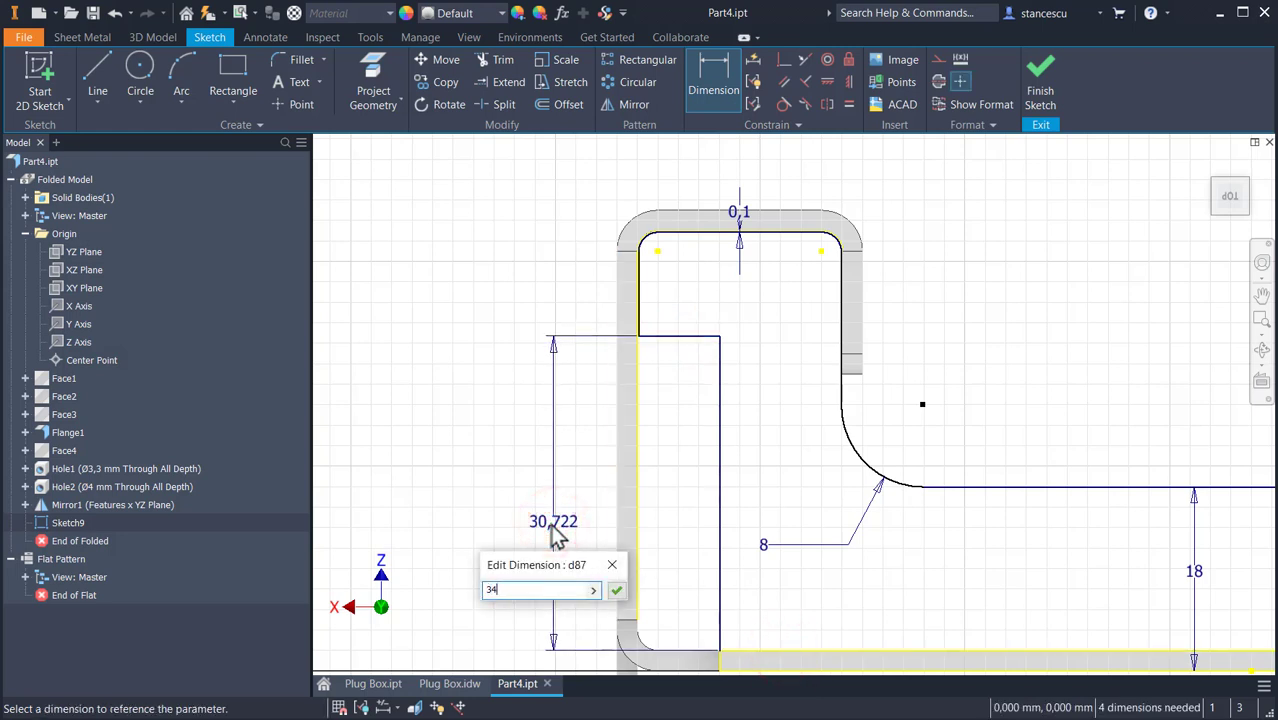
pyautogui.write('4')
pyautogui.press('Return')
# Round the corner between the left outline's short horizontal line and long vertical line with a 2 mm sketch fillet.
pyautogui.click(300, 60)
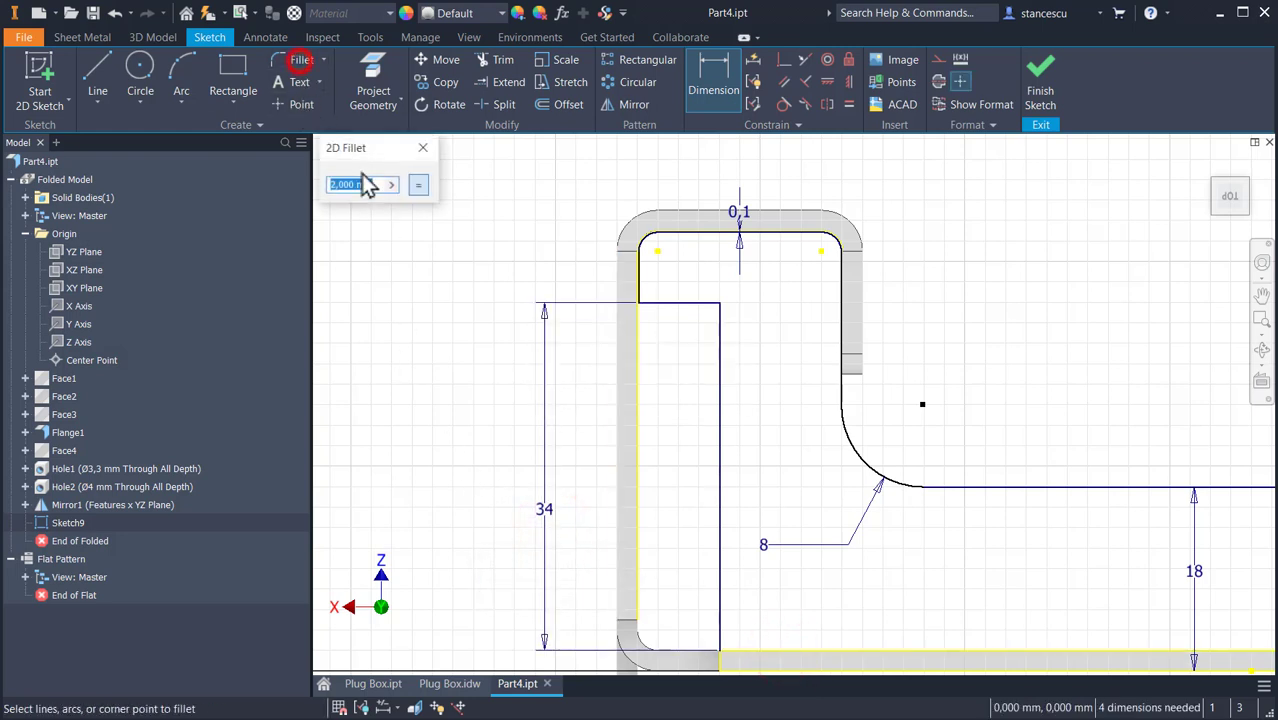
pyautogui.click(722, 305)
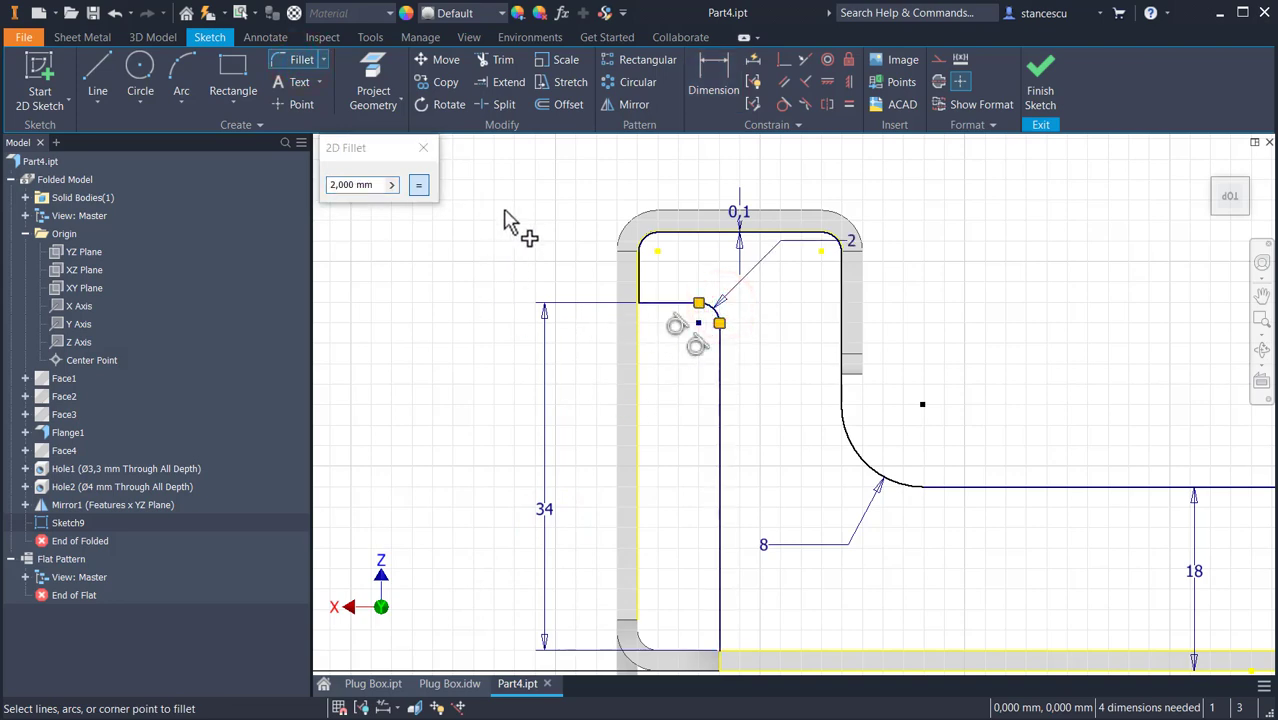
pyautogui.press('Escape')
# Sketch a matching three-segment stepped line chain from the right side's inner arc end, with a short horizontal segment, to the base's inner corner.
pyautogui.moveTo(736, 360)
pyautogui.mouseDown(button='middle')
pyautogui.moveTo(962, 340)
pyautogui.moveTo(636, 419)
pyautogui.mouseUp(button='middle')
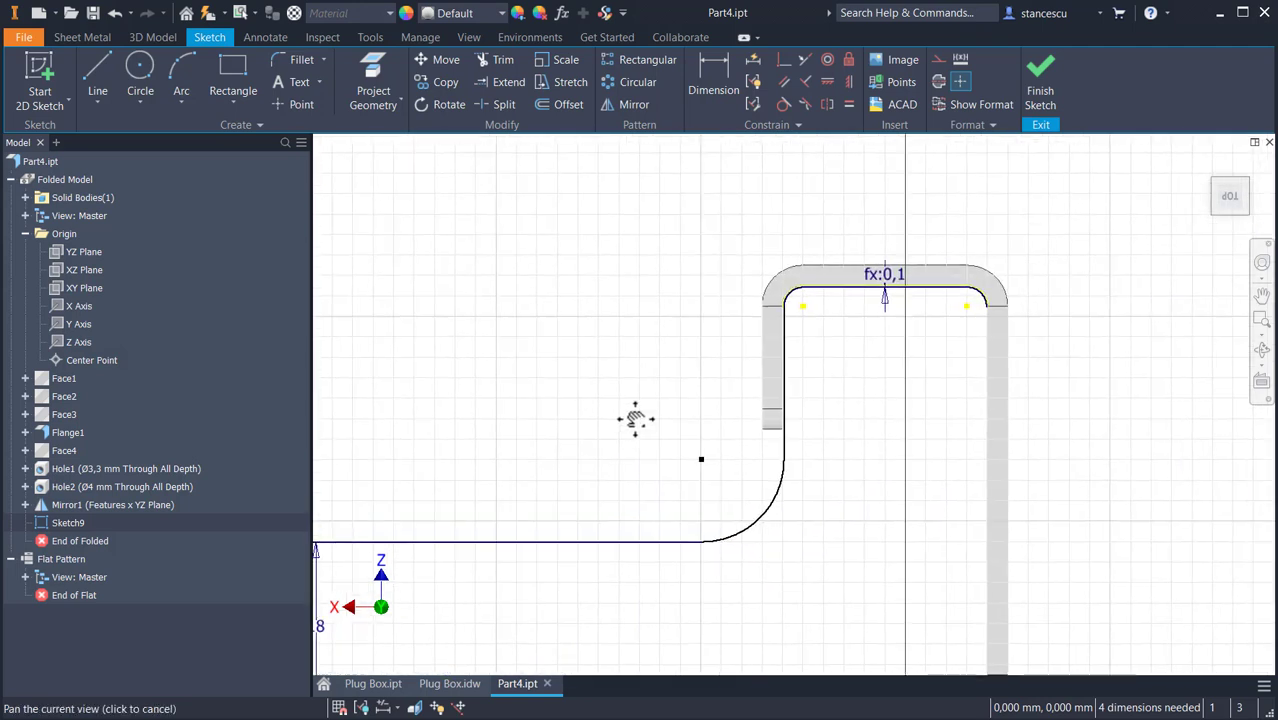
pyautogui.scroll(3, 886, 340)
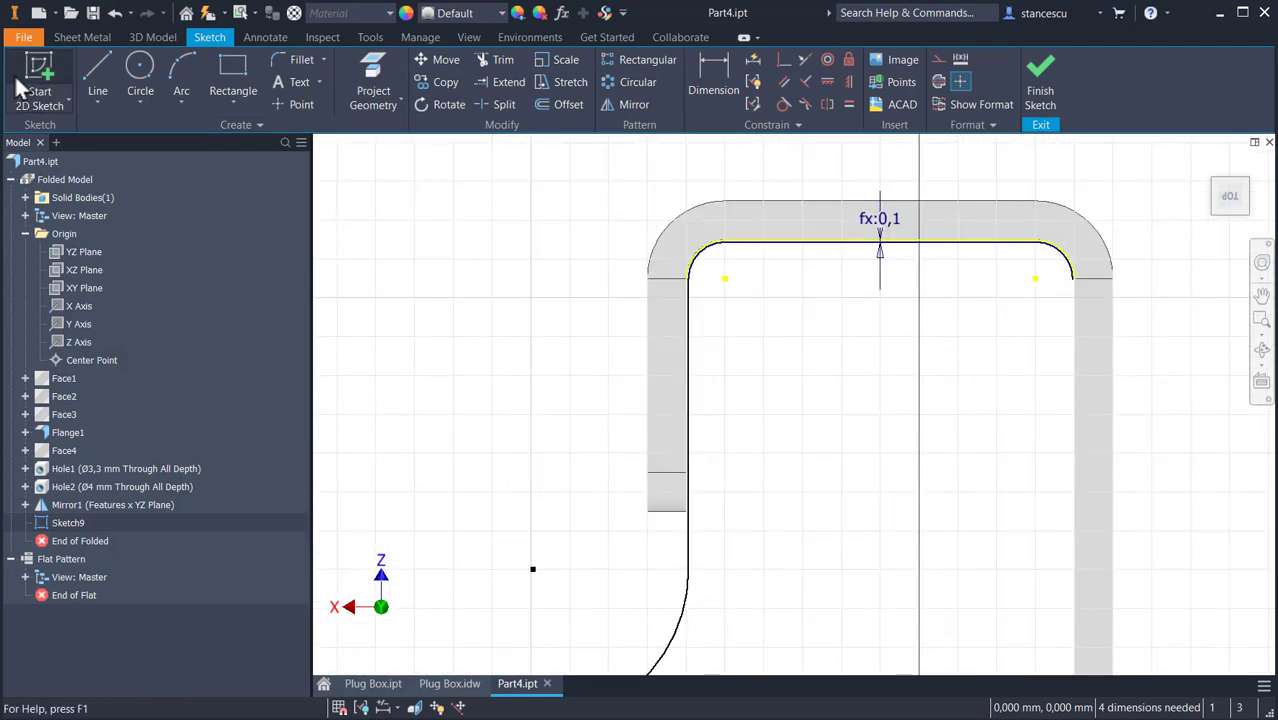
pyautogui.click(88, 65)
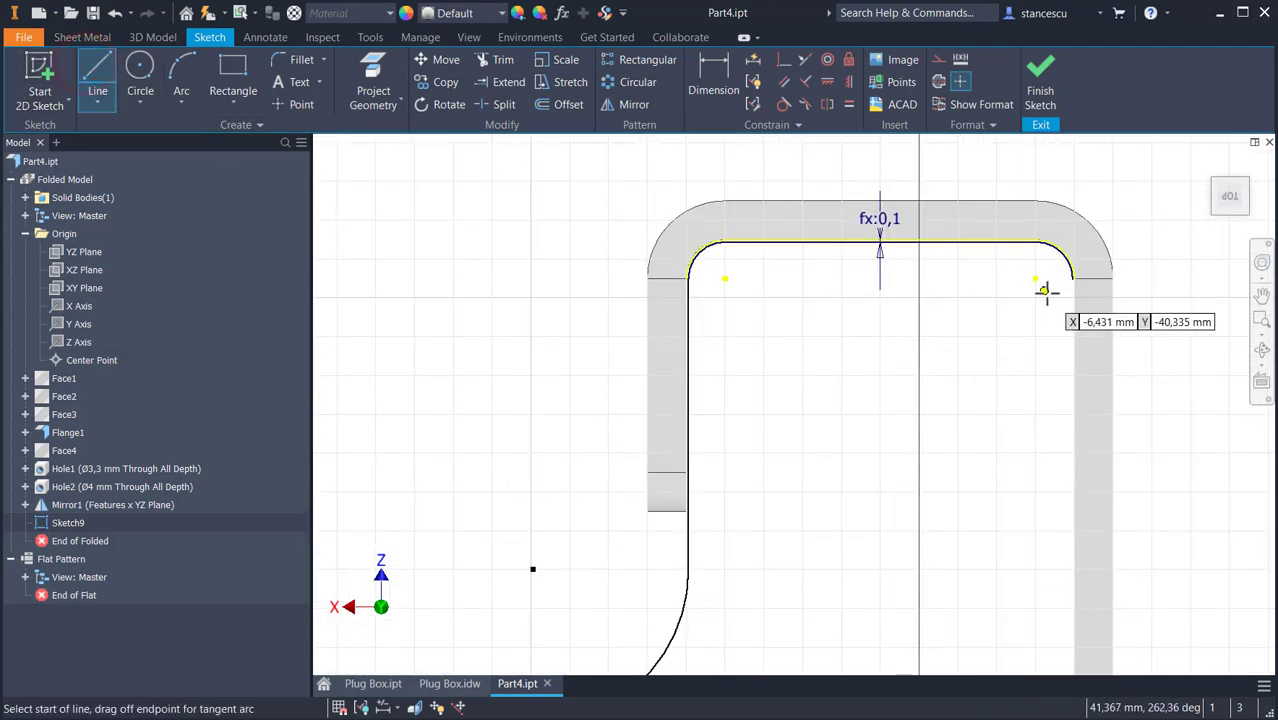
pyautogui.scroll(3, 1058, 280)
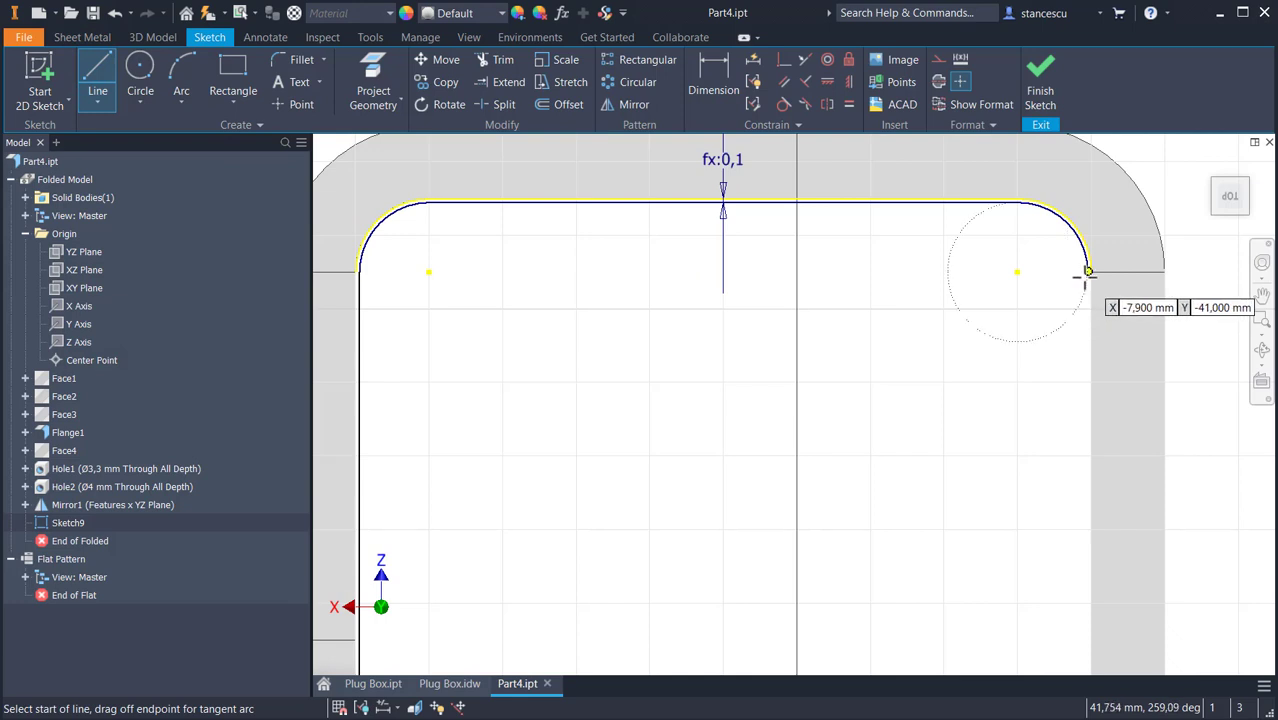
pyautogui.click(1087, 271)
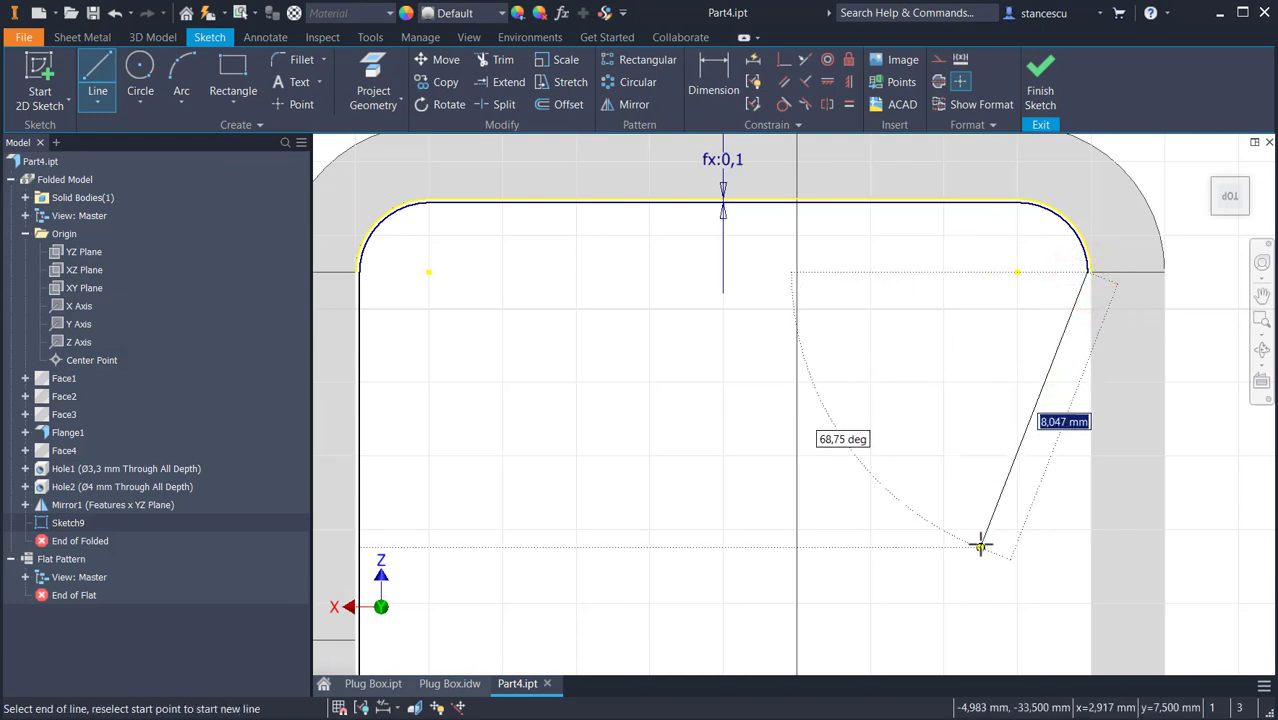
pyautogui.click(980, 546)
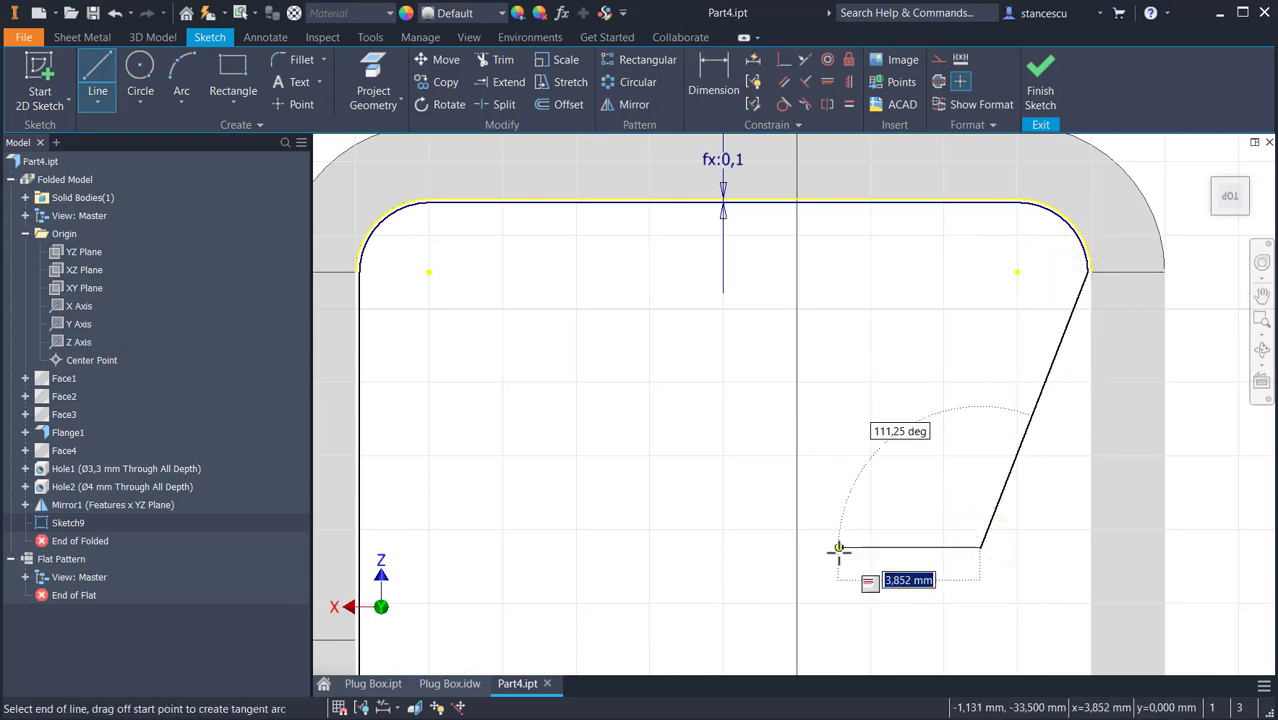
pyautogui.click(839, 551)
pyautogui.scroll(-3, 917, 533)
pyautogui.moveTo(900, 563); pyautogui.dragTo(799, 220, button='middle')
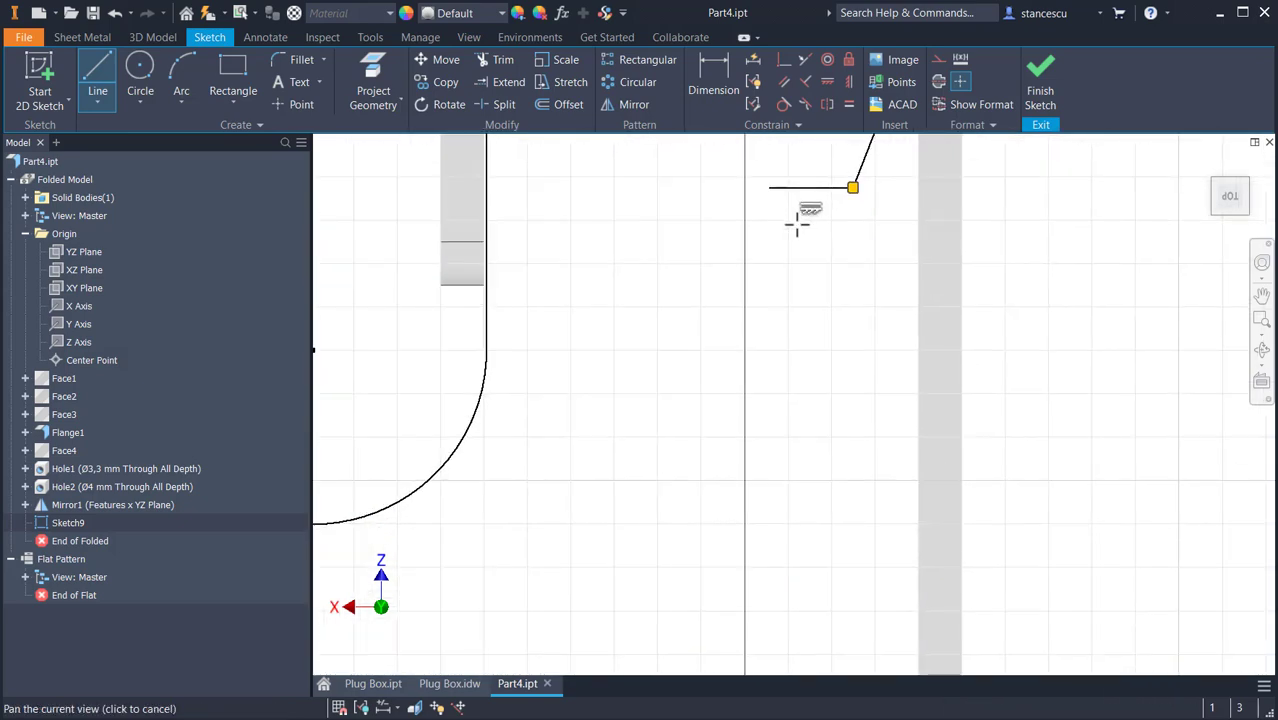
pyautogui.scroll(3, 801, 465)
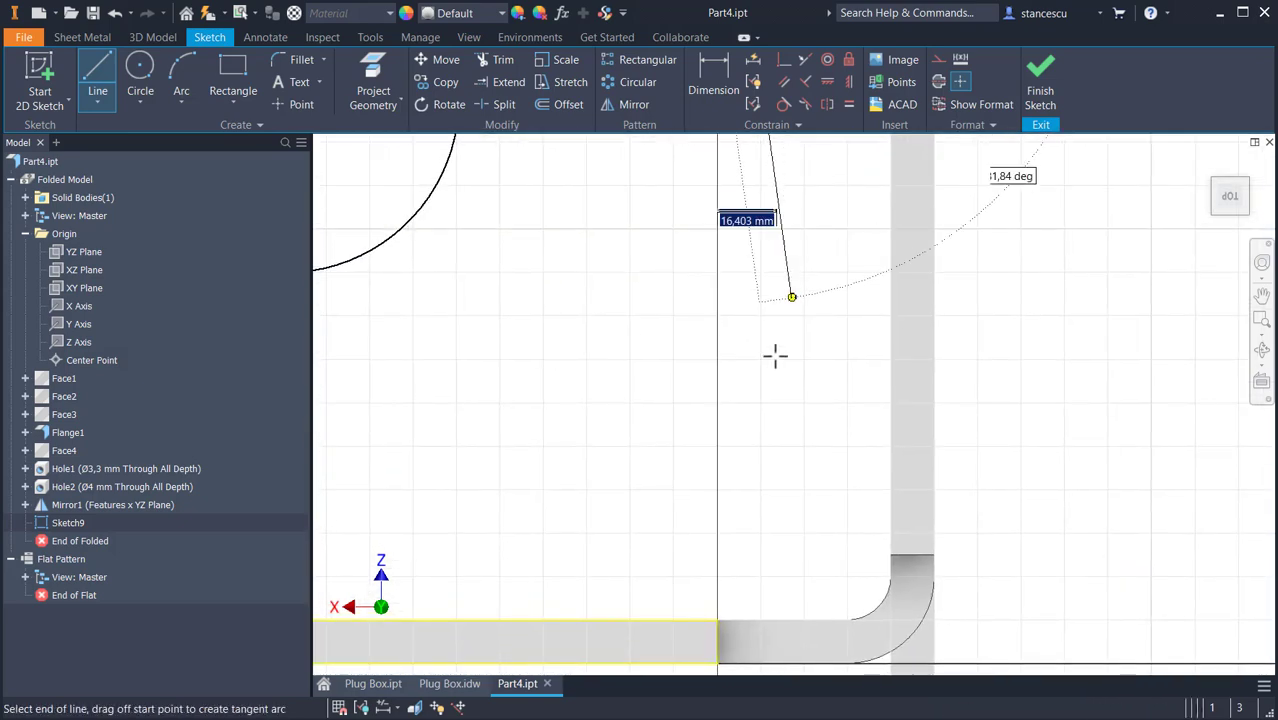
pyautogui.click(717, 619)
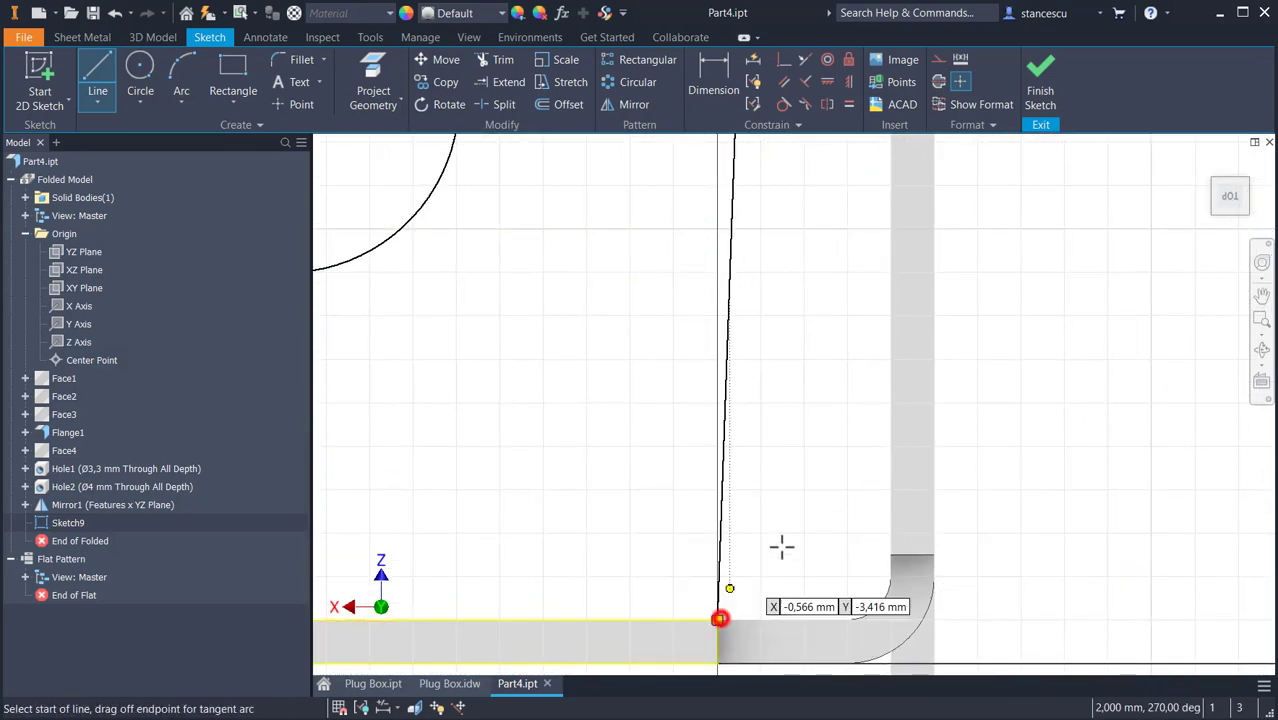
# Make the right outline's long line vertical and join the slanted line's loose upper end to the inner arc's endpoint with a Coincident constraint.
pyautogui.click(848, 81)
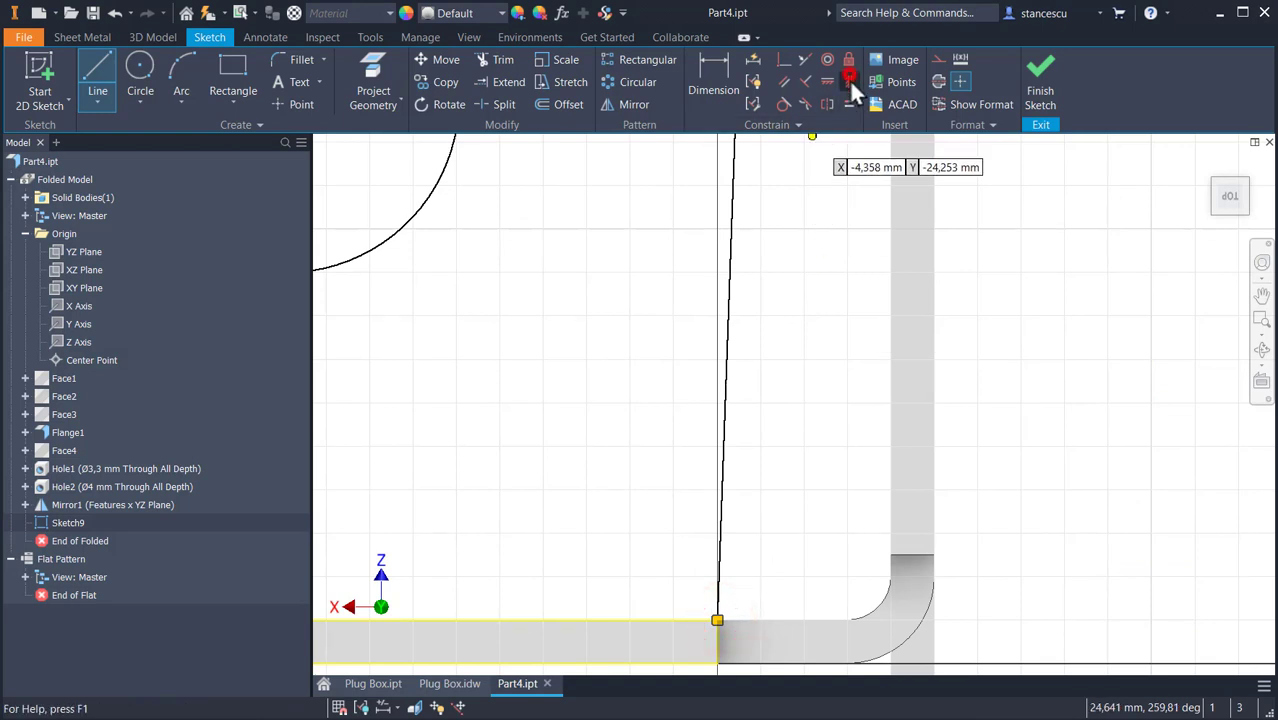
pyautogui.click(728, 288)
pyautogui.moveTo(756, 214)
pyautogui.mouseDown(button='middle')
pyautogui.moveTo(765, 451)
pyautogui.moveTo(840, 440)
pyautogui.mouseUp(button='middle')
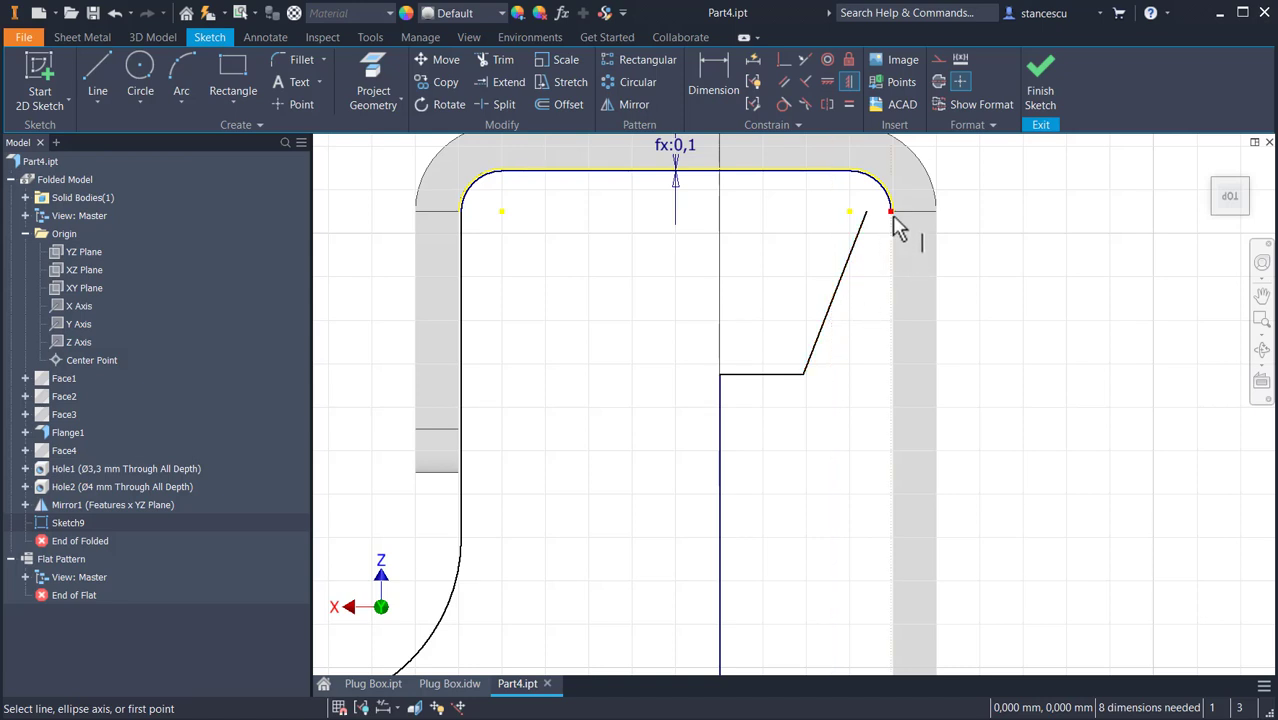
pyautogui.click(782, 60)
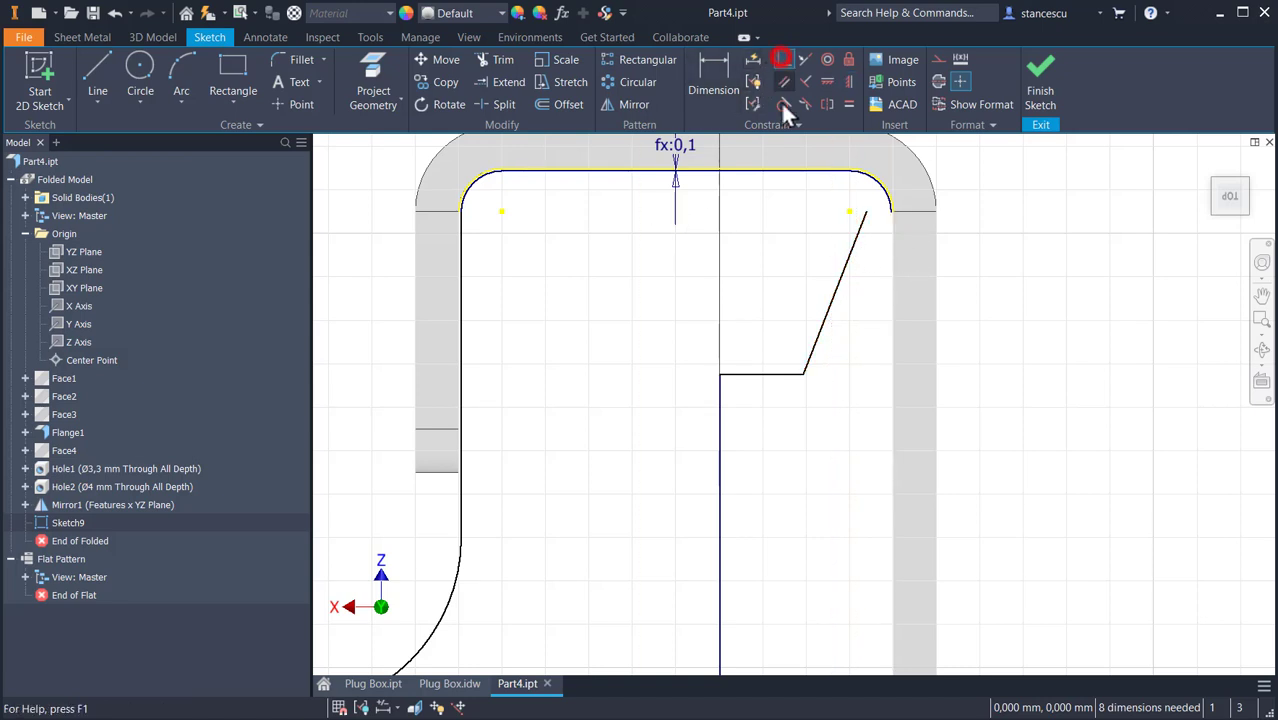
pyautogui.click(866, 213)
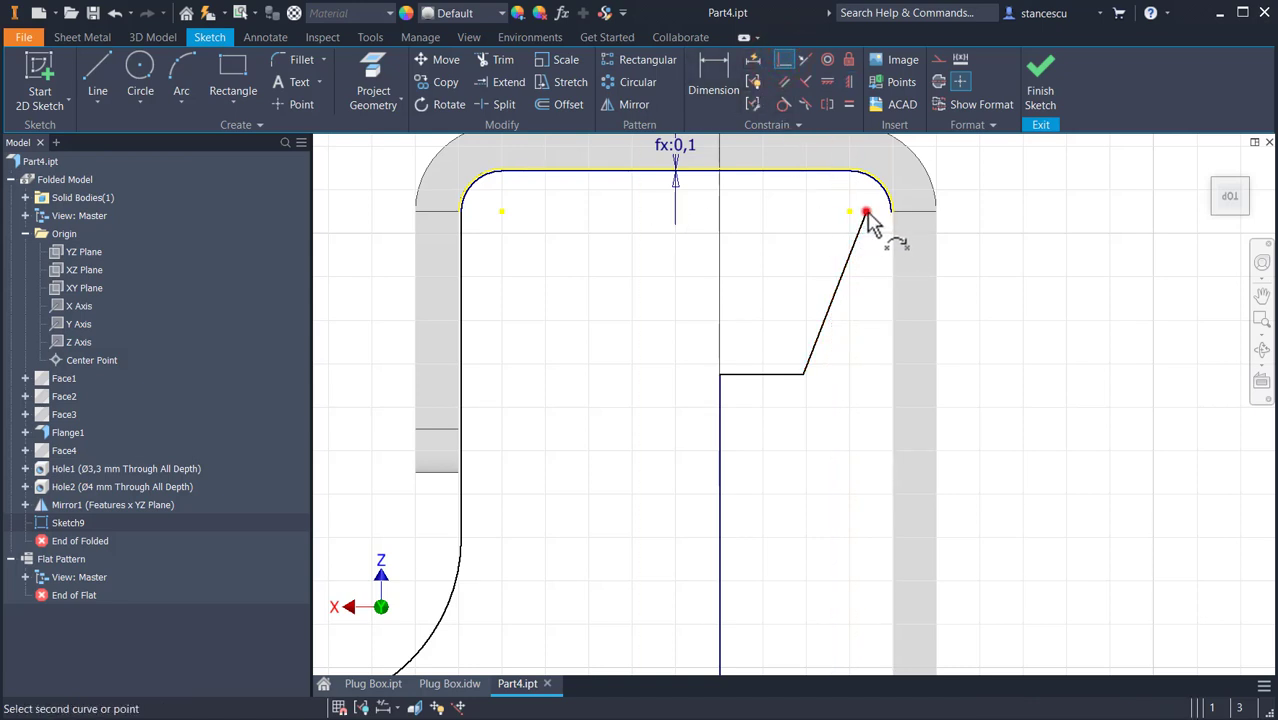
pyautogui.click(891, 211)
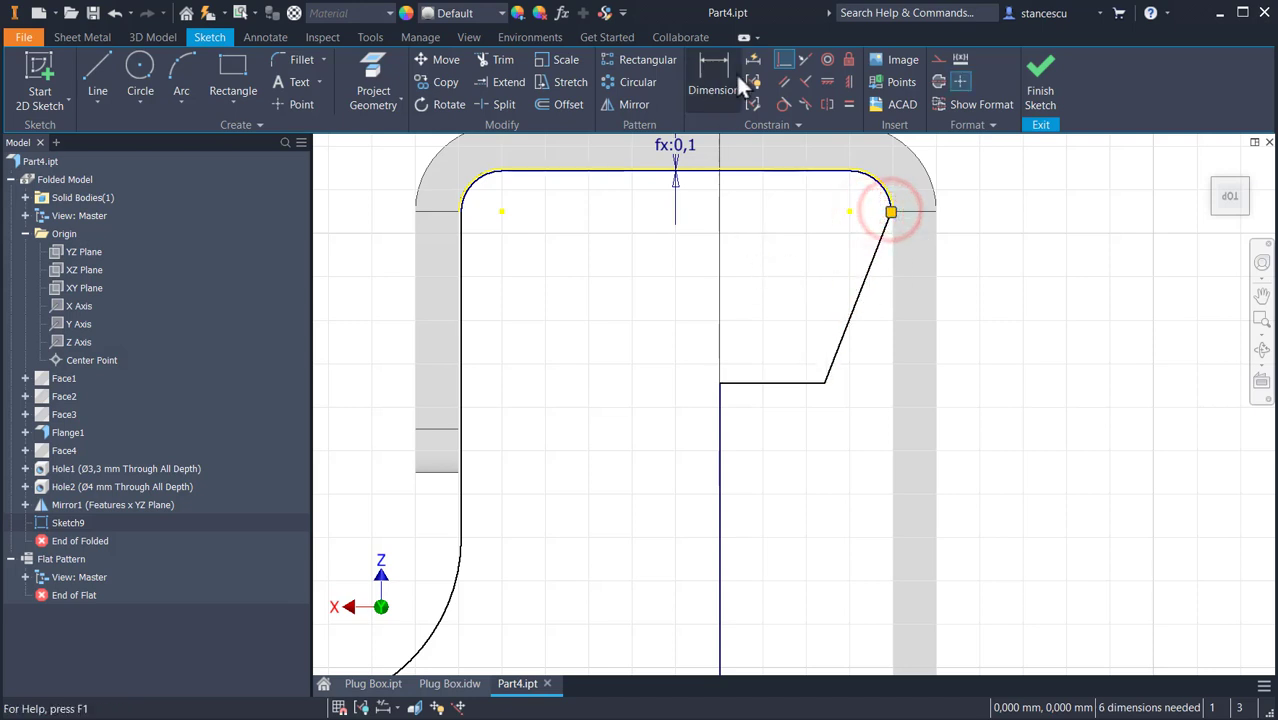
# Make the right outline's slanted line vertical and constrain its short horizontal line collinear with the left outline's short horizontal line.
pyautogui.click(848, 82)
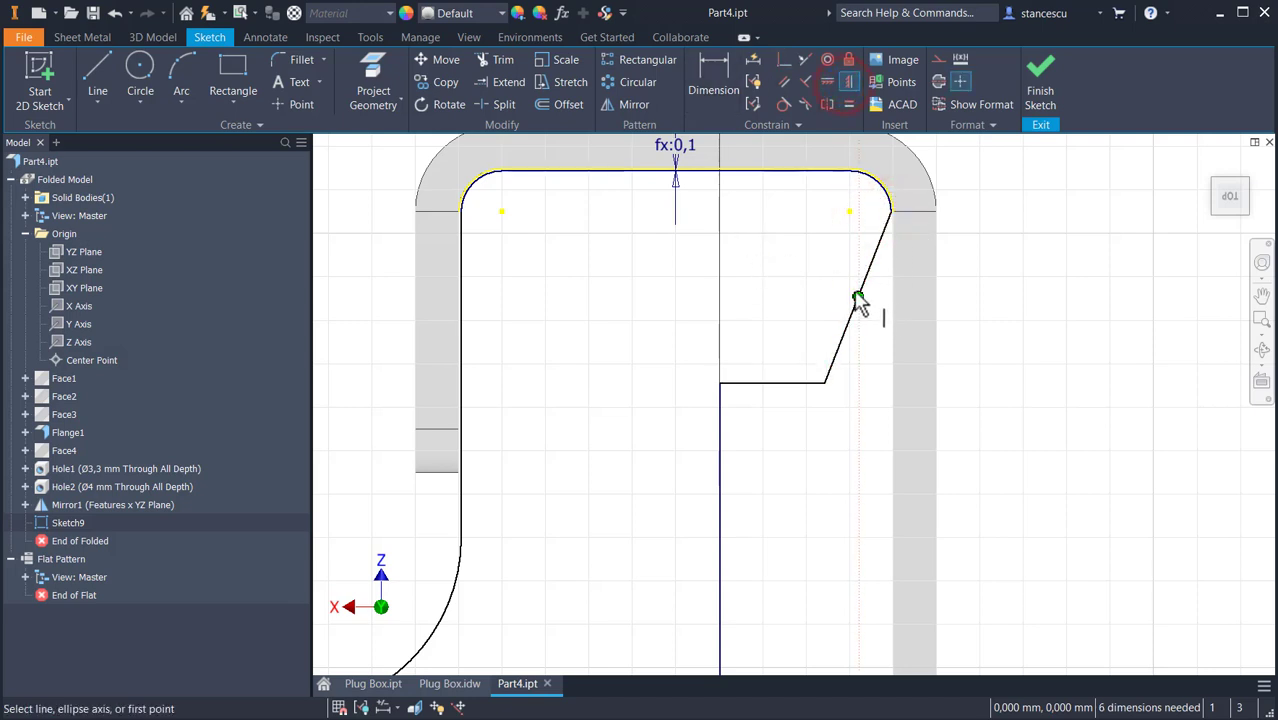
pyautogui.click(866, 290)
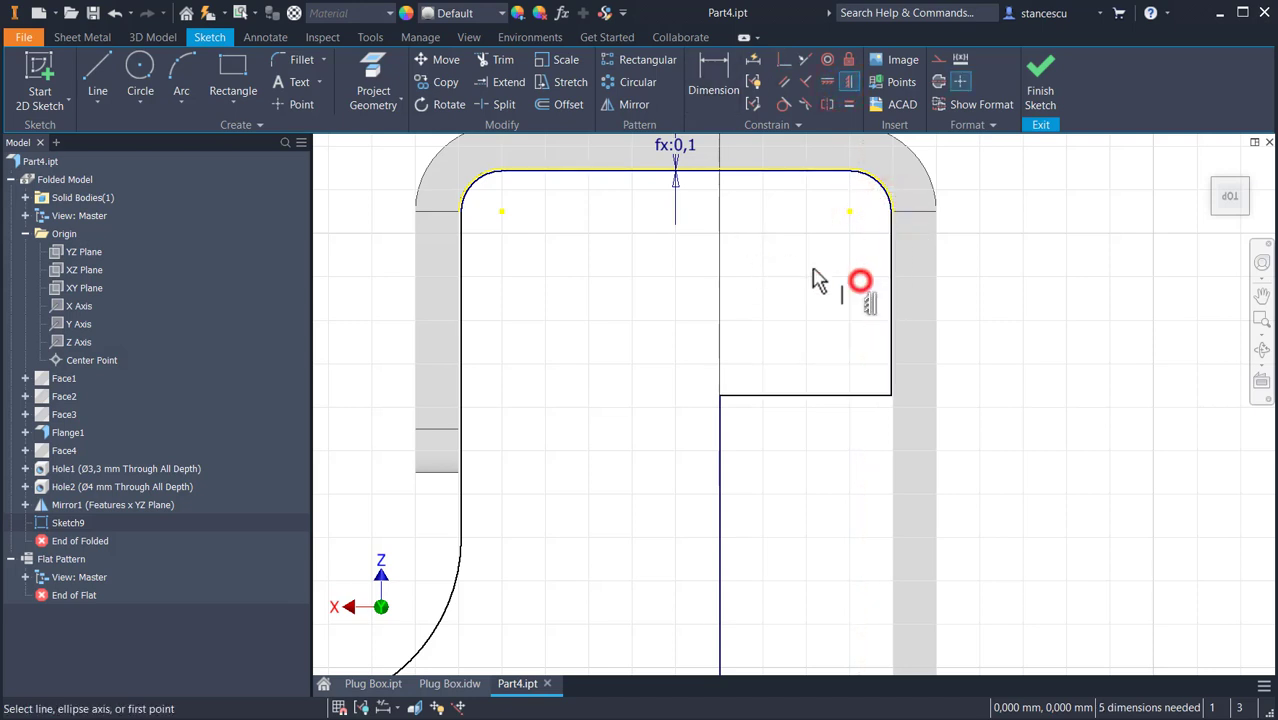
pyautogui.click(803, 59)
pyautogui.scroll(-4, 670, 294)
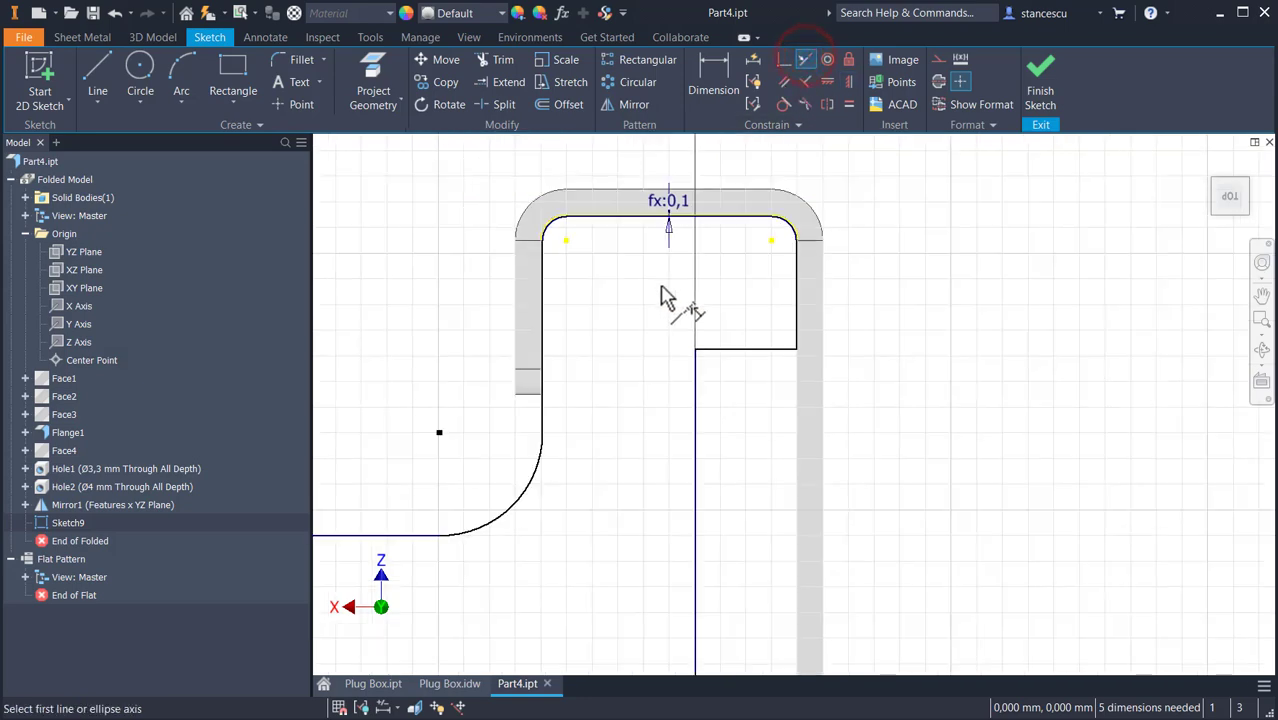
pyautogui.click(687, 338)
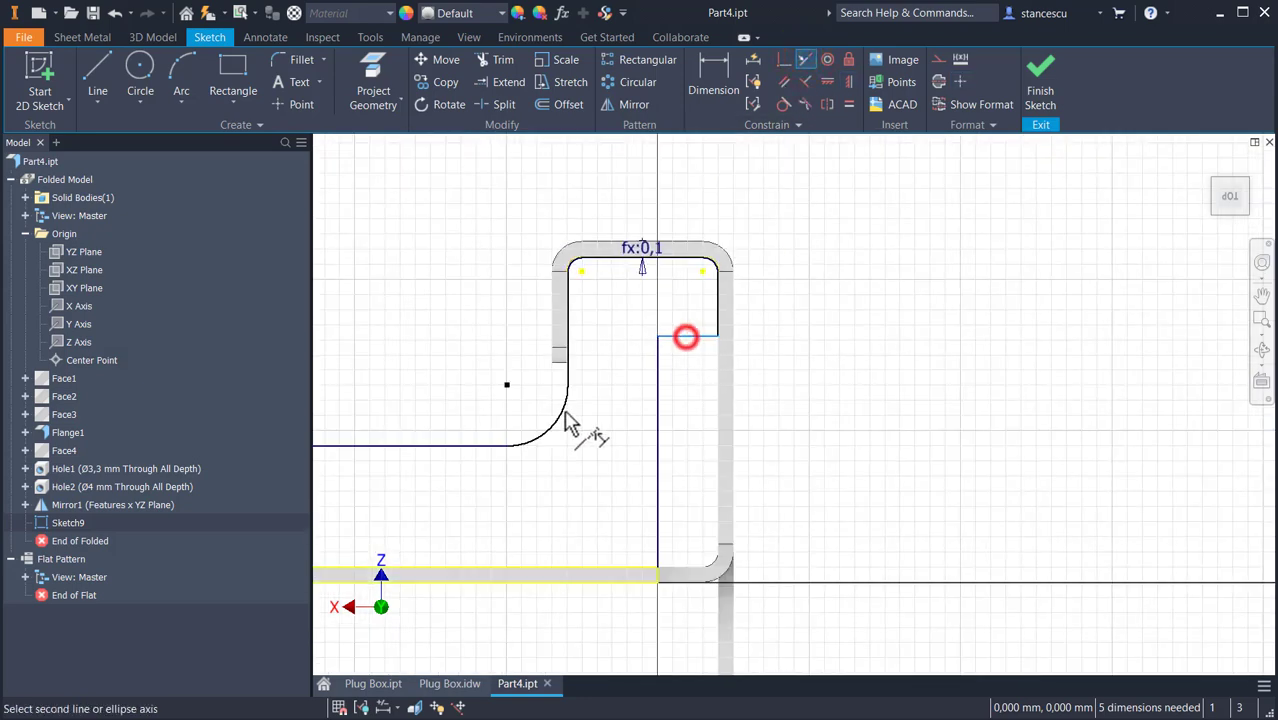
pyautogui.moveTo(562, 414); pyautogui.dragTo(1149, 403, button='middle')
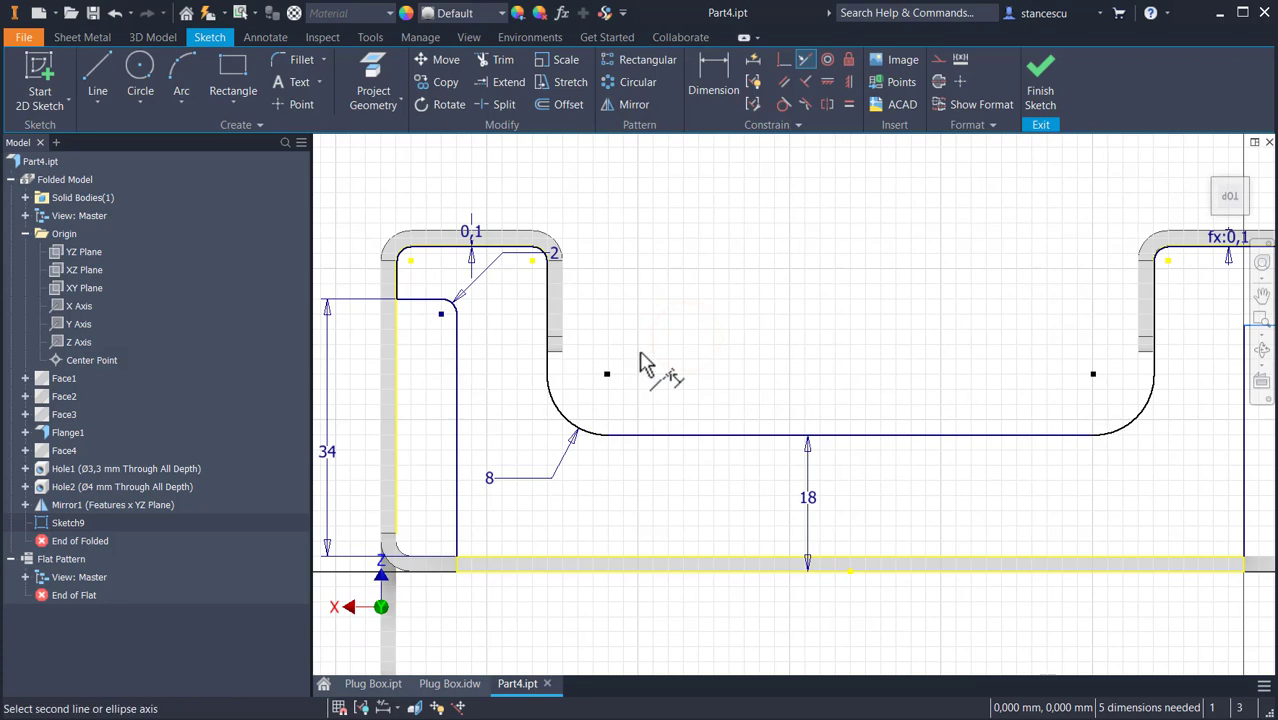
pyautogui.click(425, 299)
pyautogui.moveTo(795, 330); pyautogui.dragTo(545, 321, button='middle')
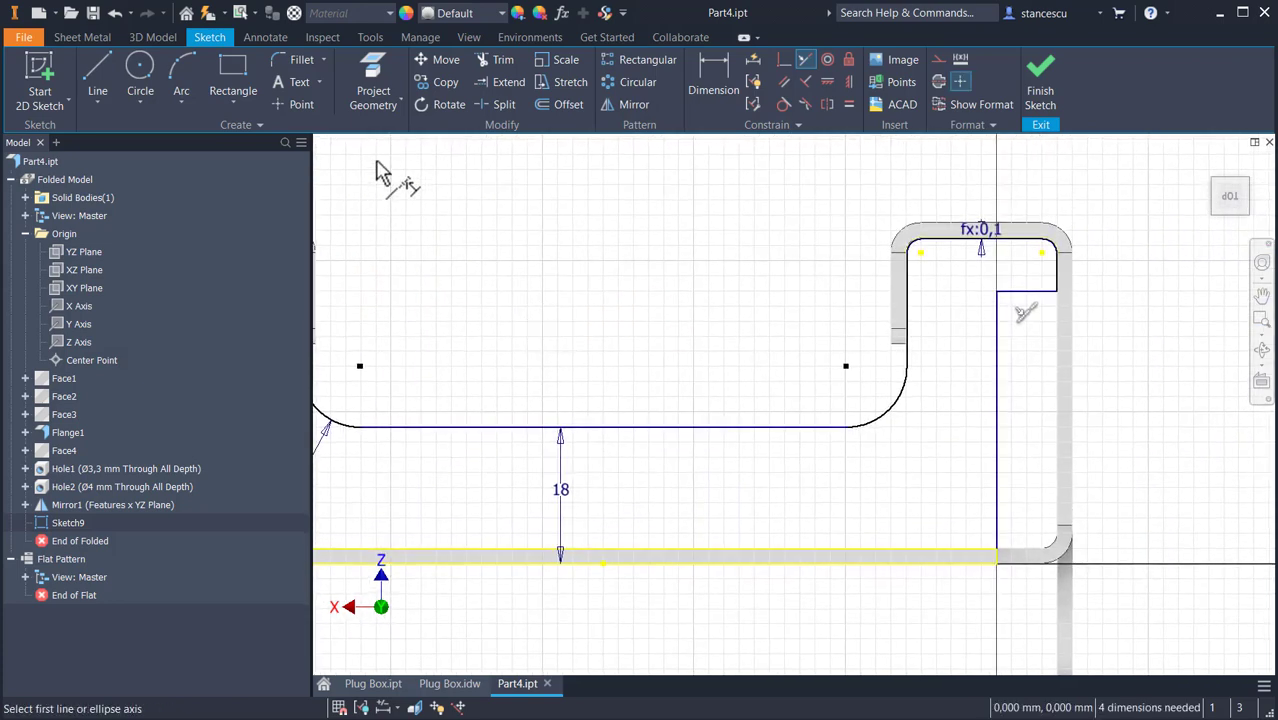
# Round the corner between the right outline's short horizontal line and long vertical line with a 2 mm sketch fillet.
pyautogui.click(300, 61)
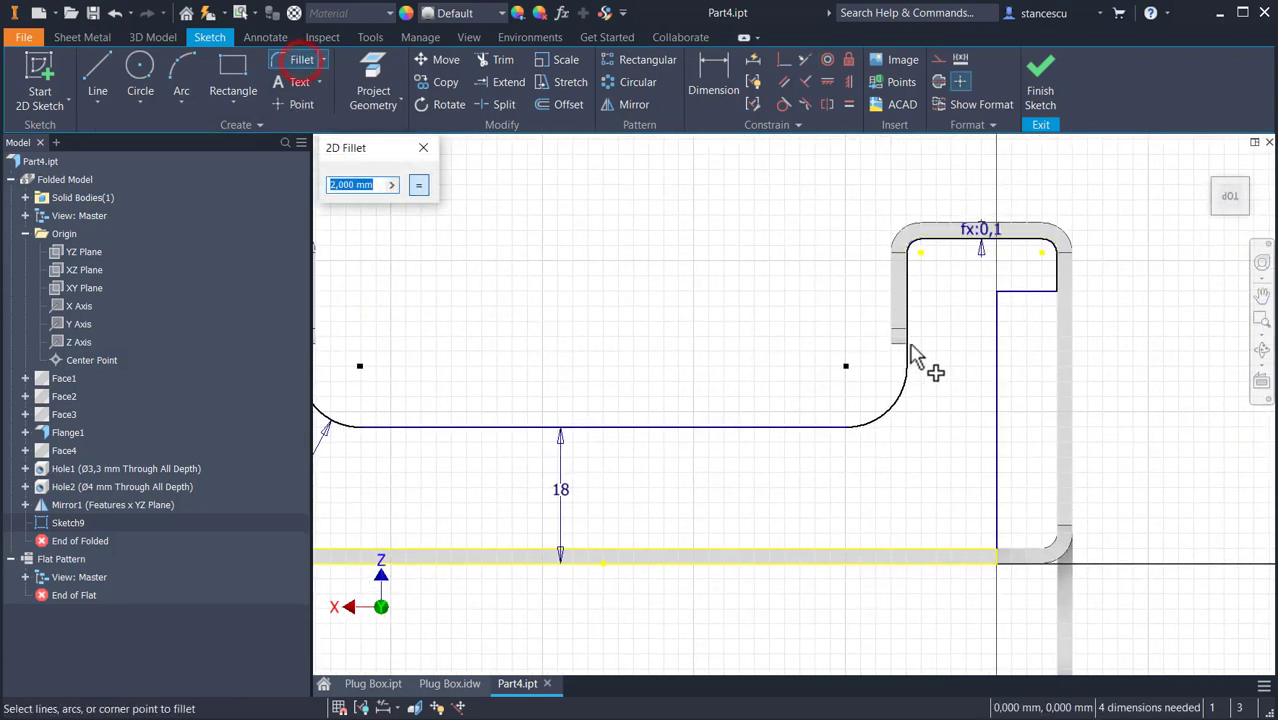
pyautogui.click(996, 292)
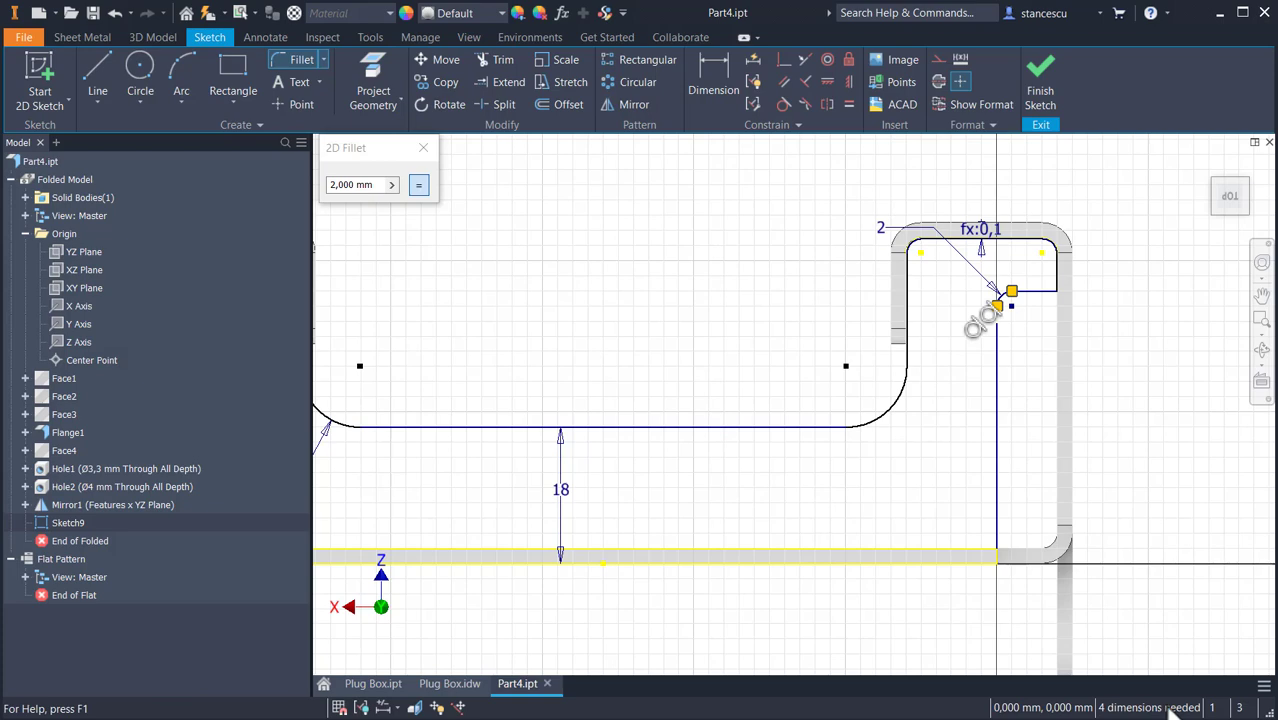
pyautogui.scroll(-3, 920, 548)
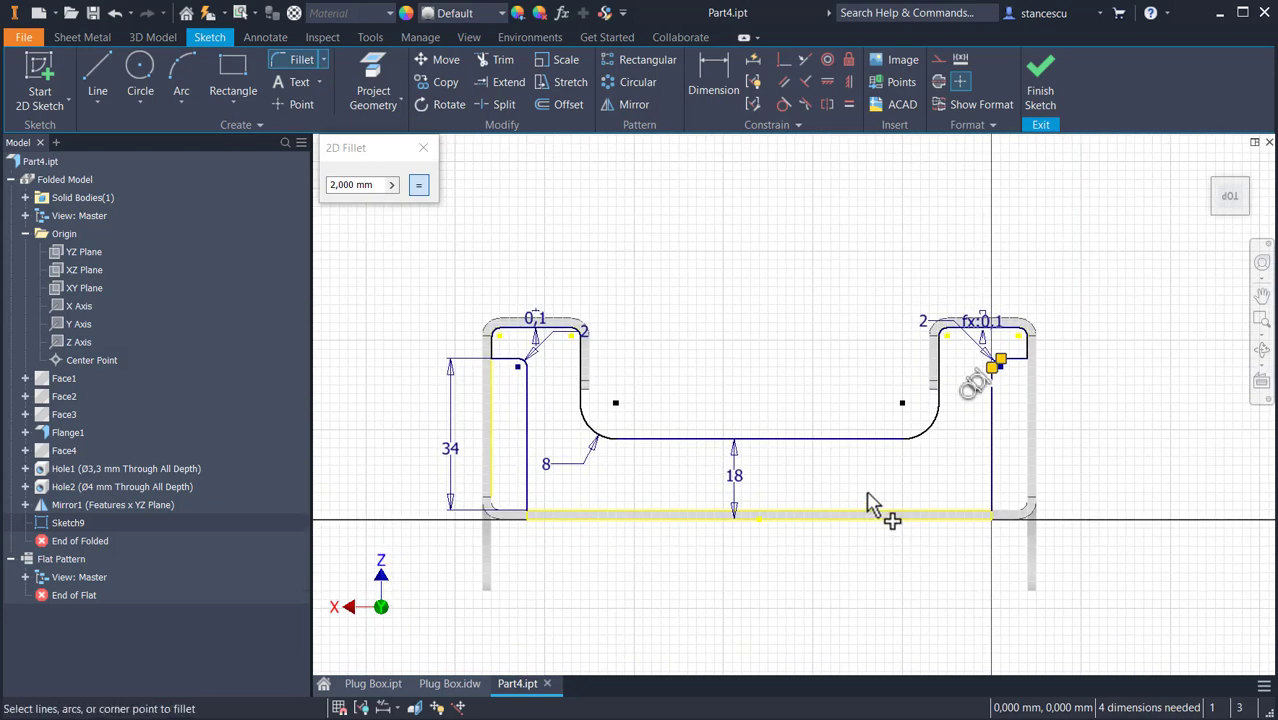
# Apply Auto Dimension to the back wall sketch with both Dimensions and Constraints enabled.
pyautogui.click(752, 62)
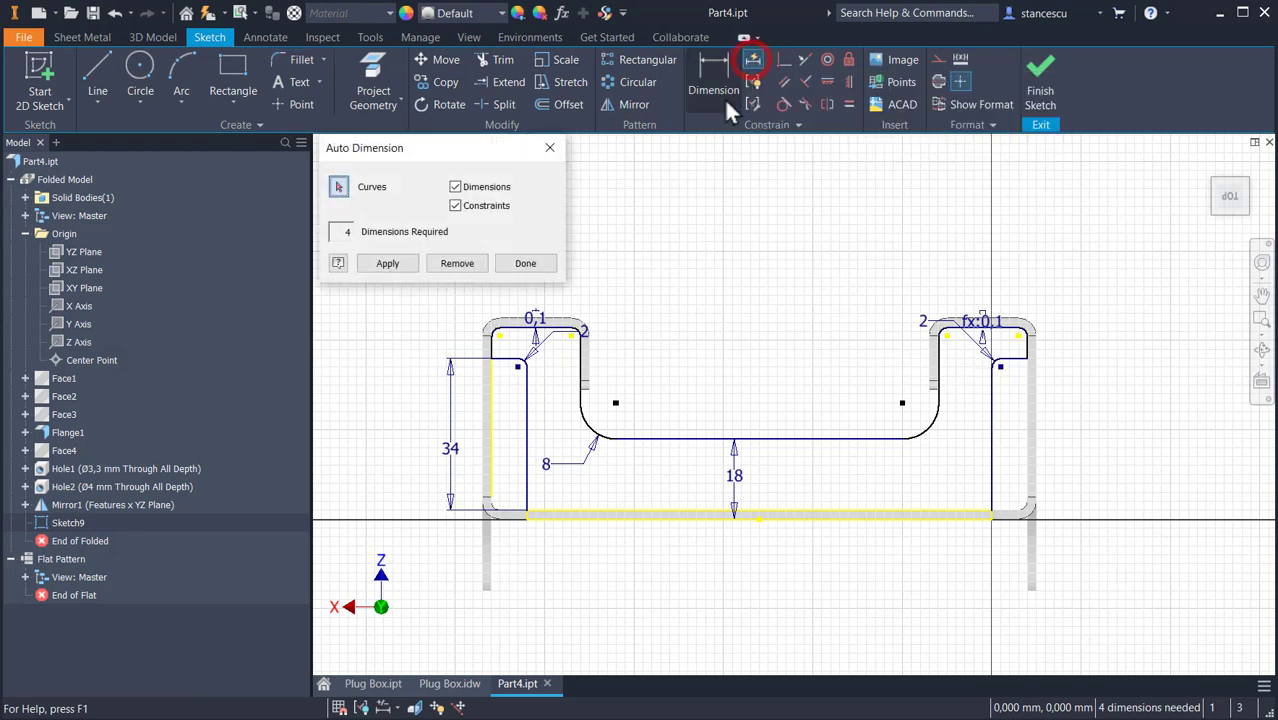
pyautogui.click(386, 268)
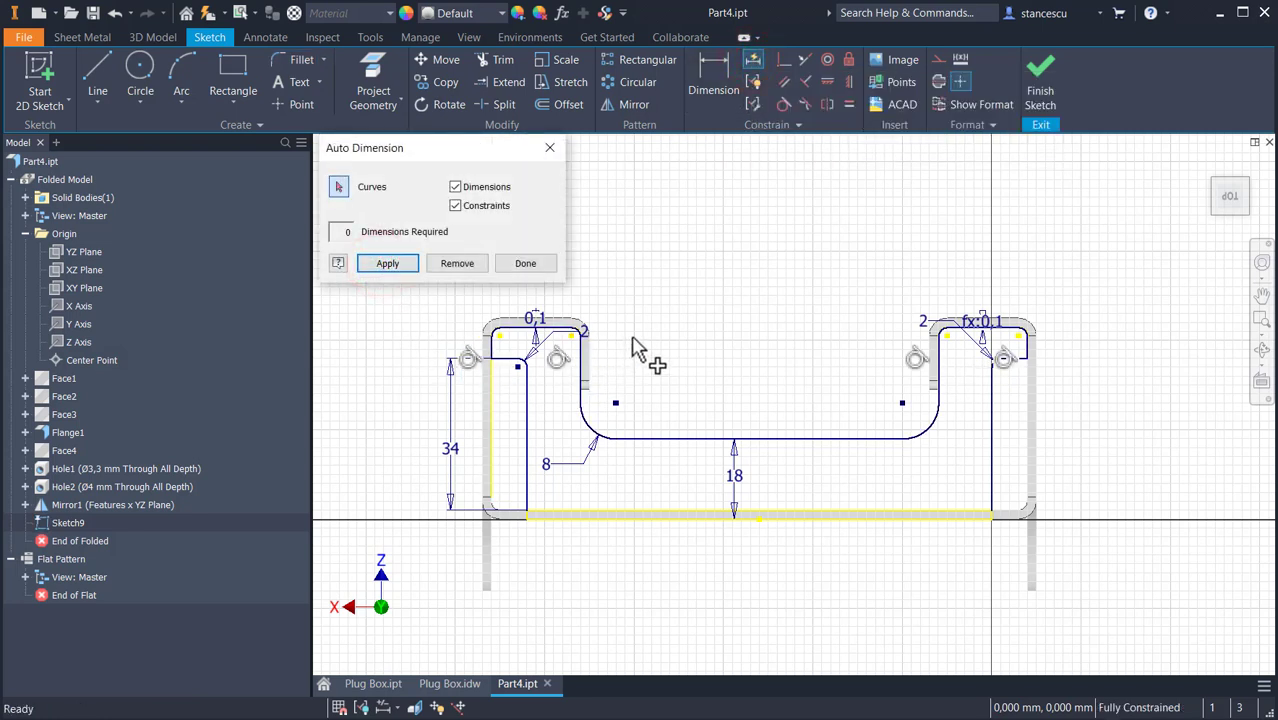
pyautogui.click(459, 266)
pyautogui.click(534, 266)
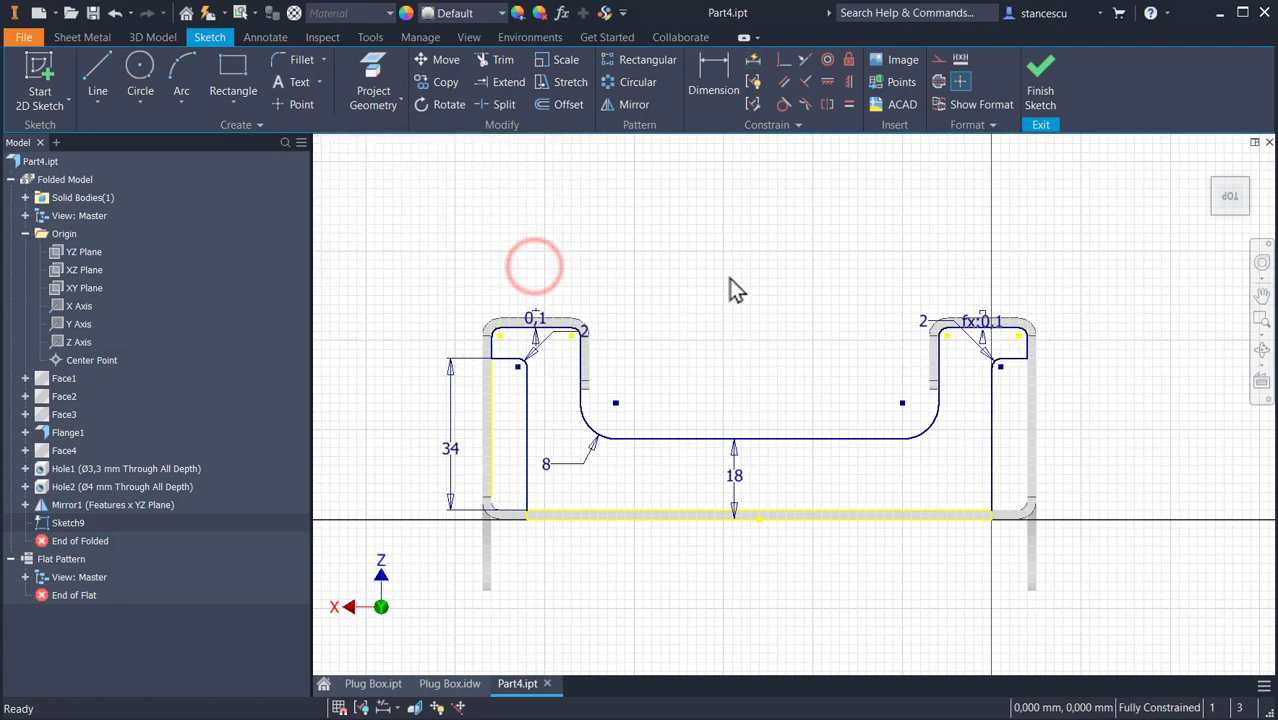
# Finish the sketch and create a sheet metal Face from the closed back wall profile using the default BendRadius.
pyautogui.click(1038, 66)
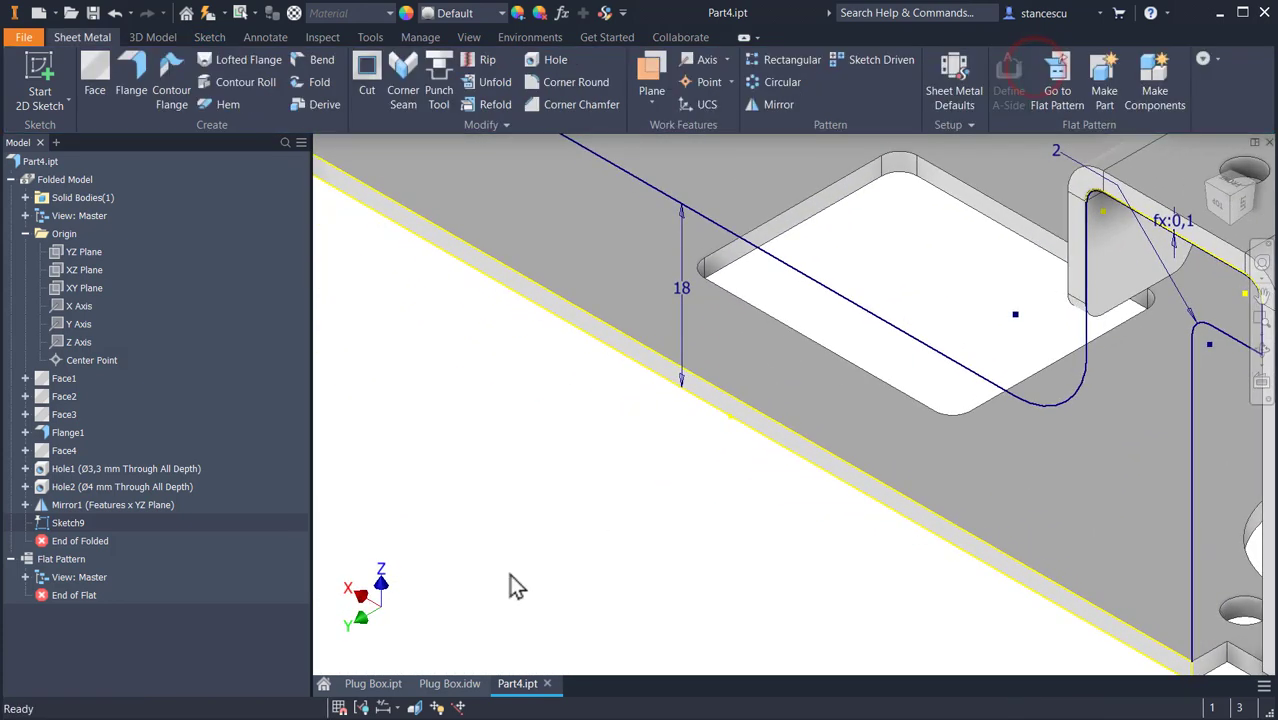
pyautogui.scroll(3, 481, 473)
pyautogui.moveTo(482, 474); pyautogui.dragTo(593, 605, button='middle')
pyautogui.click(91, 75)
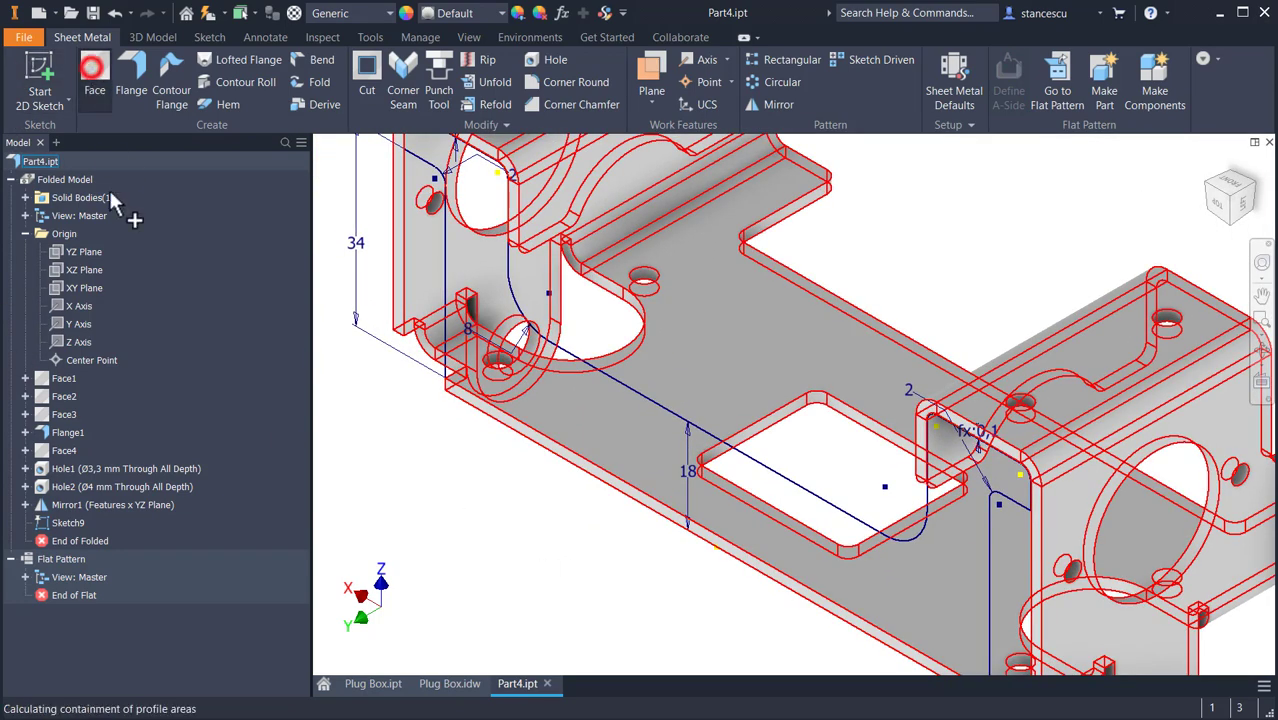
pyautogui.click(818, 600)
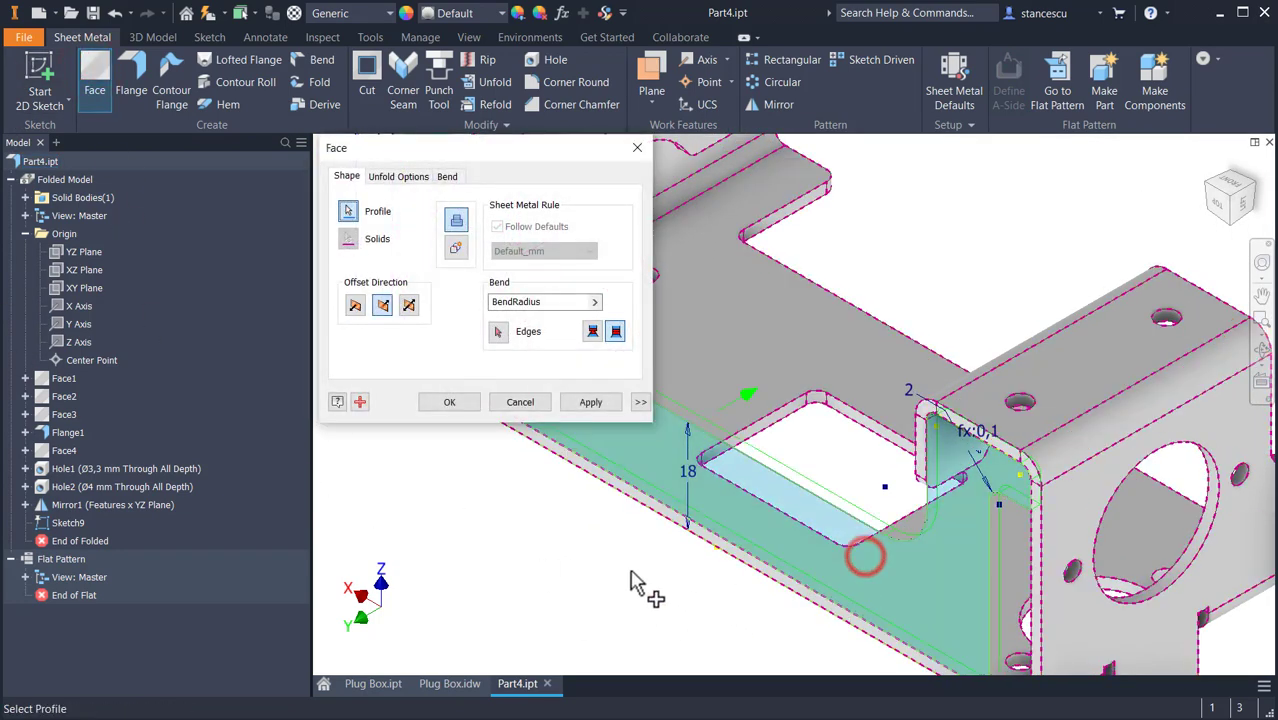
pyautogui.click(457, 401)
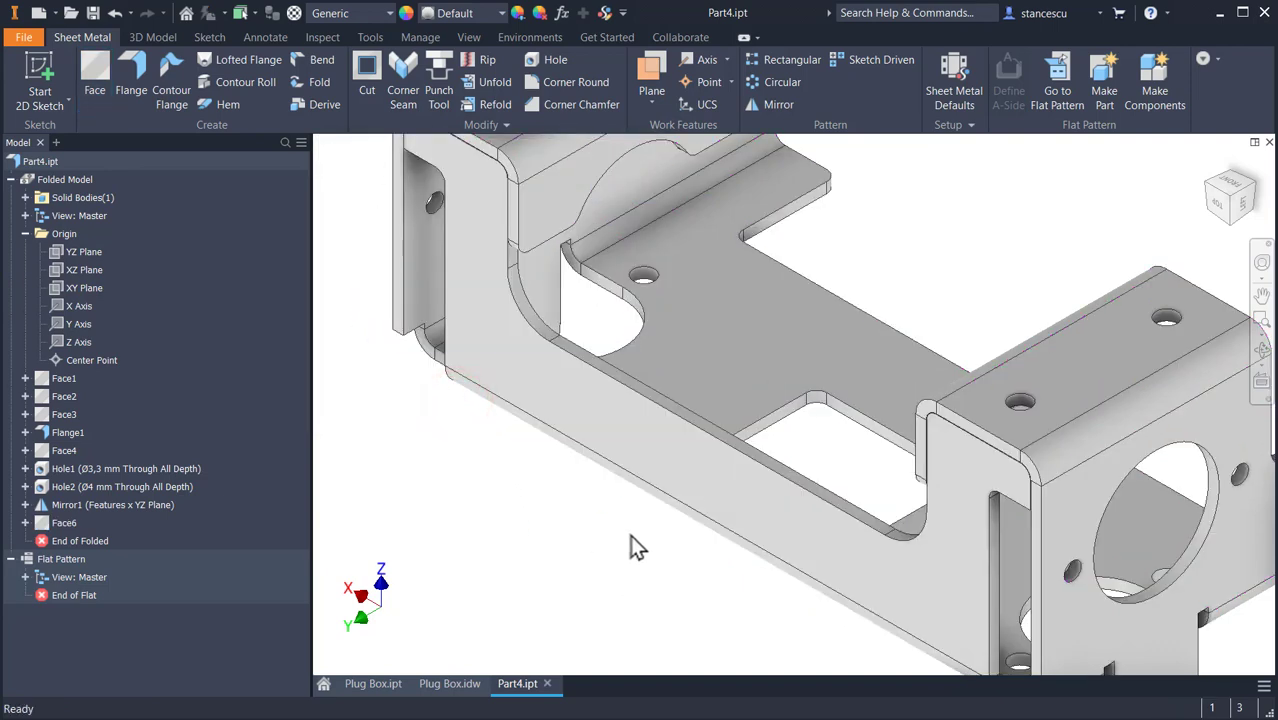
# Examine the new back wall's bend at the base and its clearance around the bent side, ending in the home view.
pyautogui.scroll(2, 590, 480)
pyautogui.scroll(5, 907, 570)
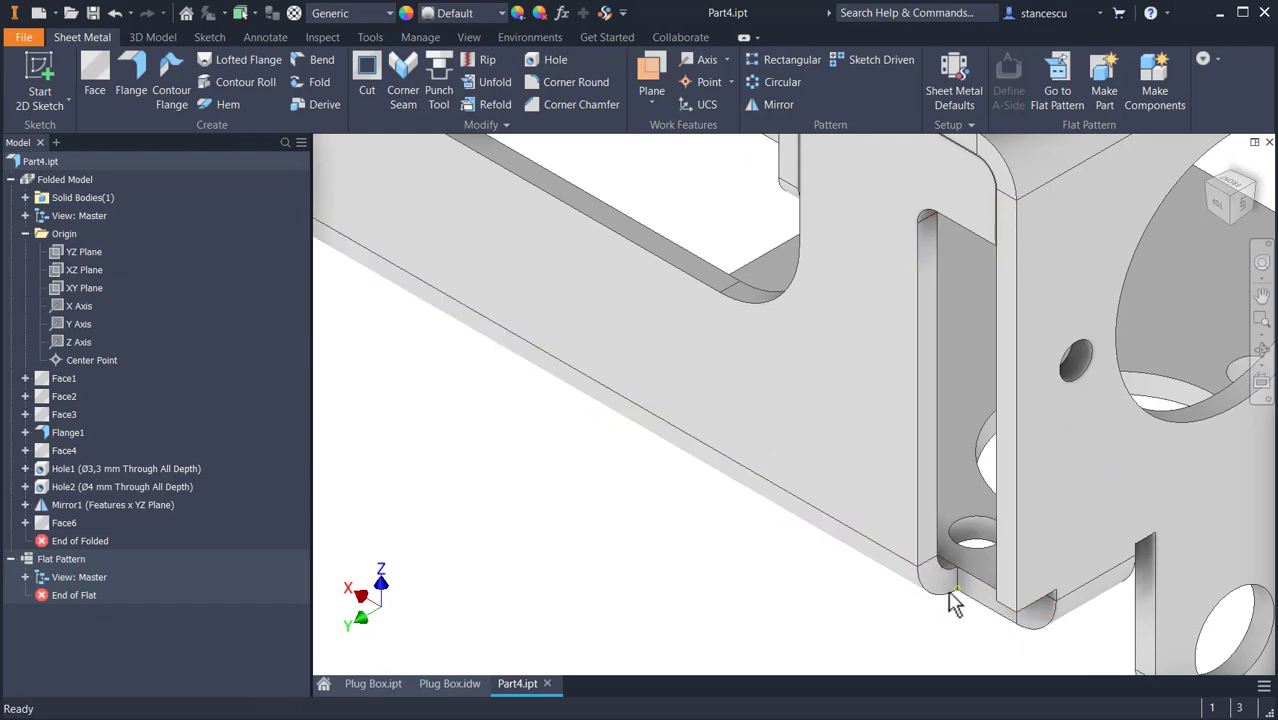
pyautogui.scroll(-3, 622, 538)
pyautogui.scroll(1, 693, 574)
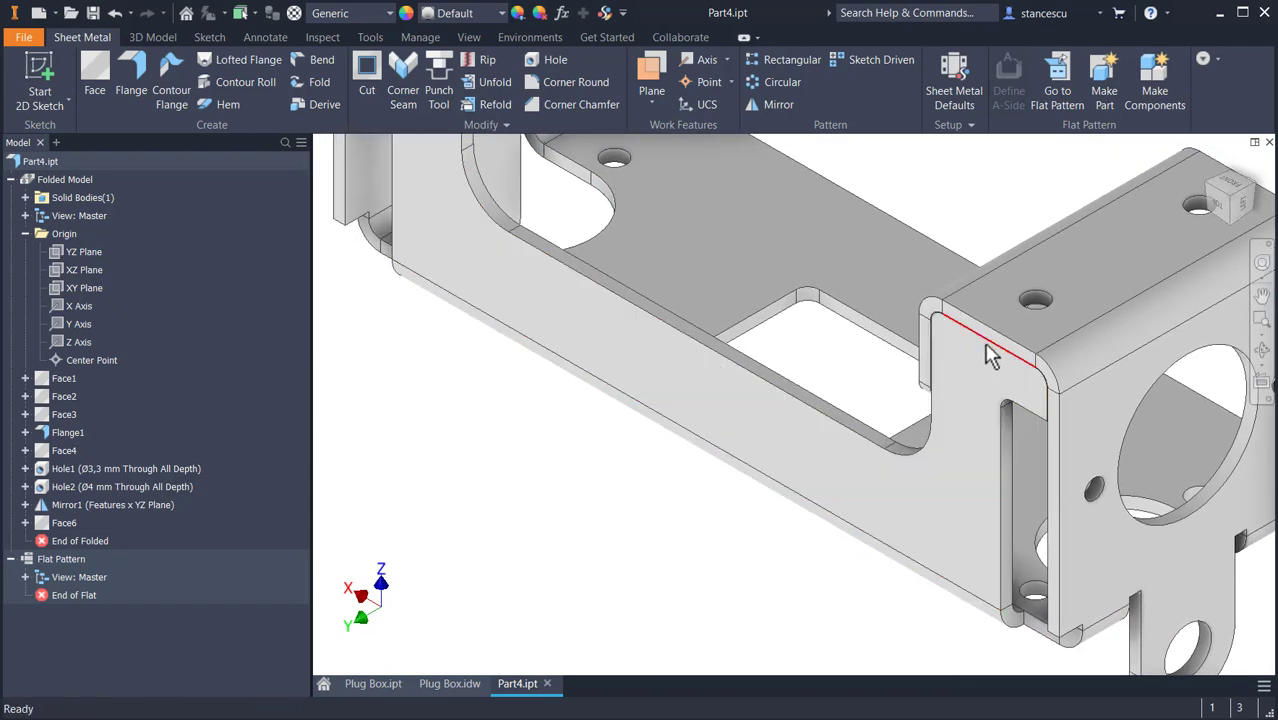
pyautogui.scroll(4, 975, 340)
pyautogui.scroll(-2, 960, 327)
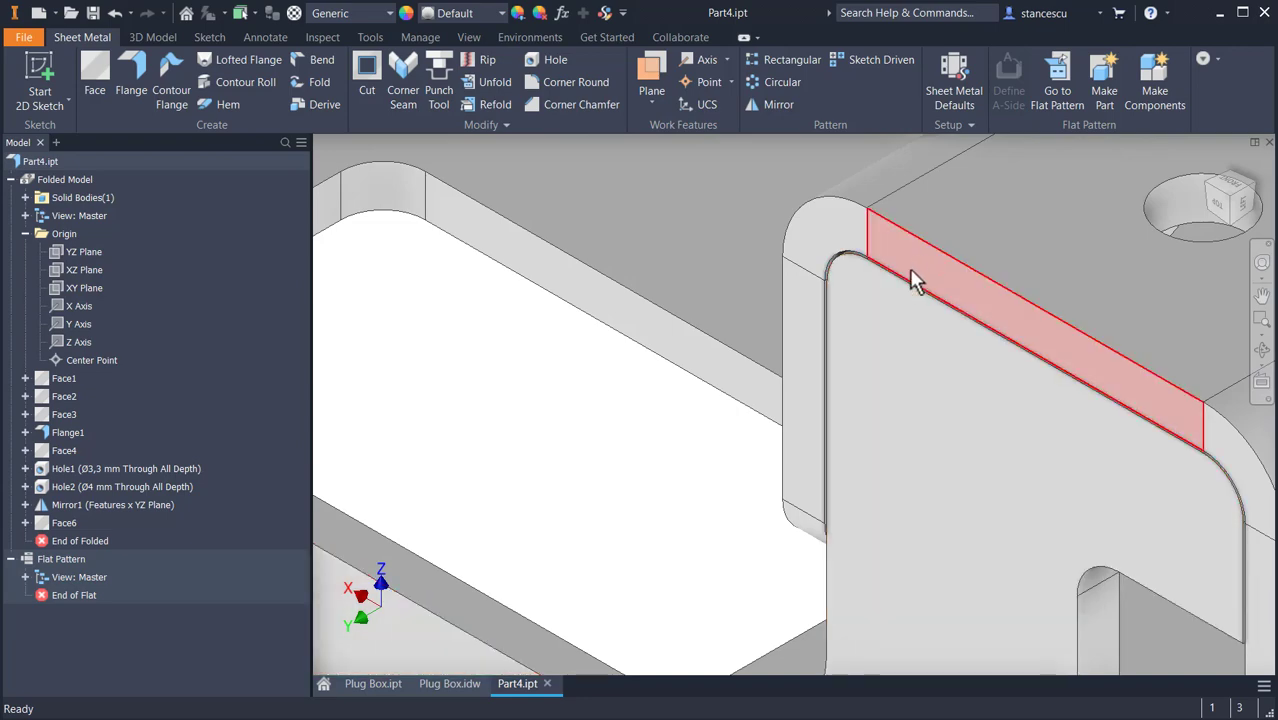
pyautogui.scroll(2, 910, 280)
pyautogui.press('F6')
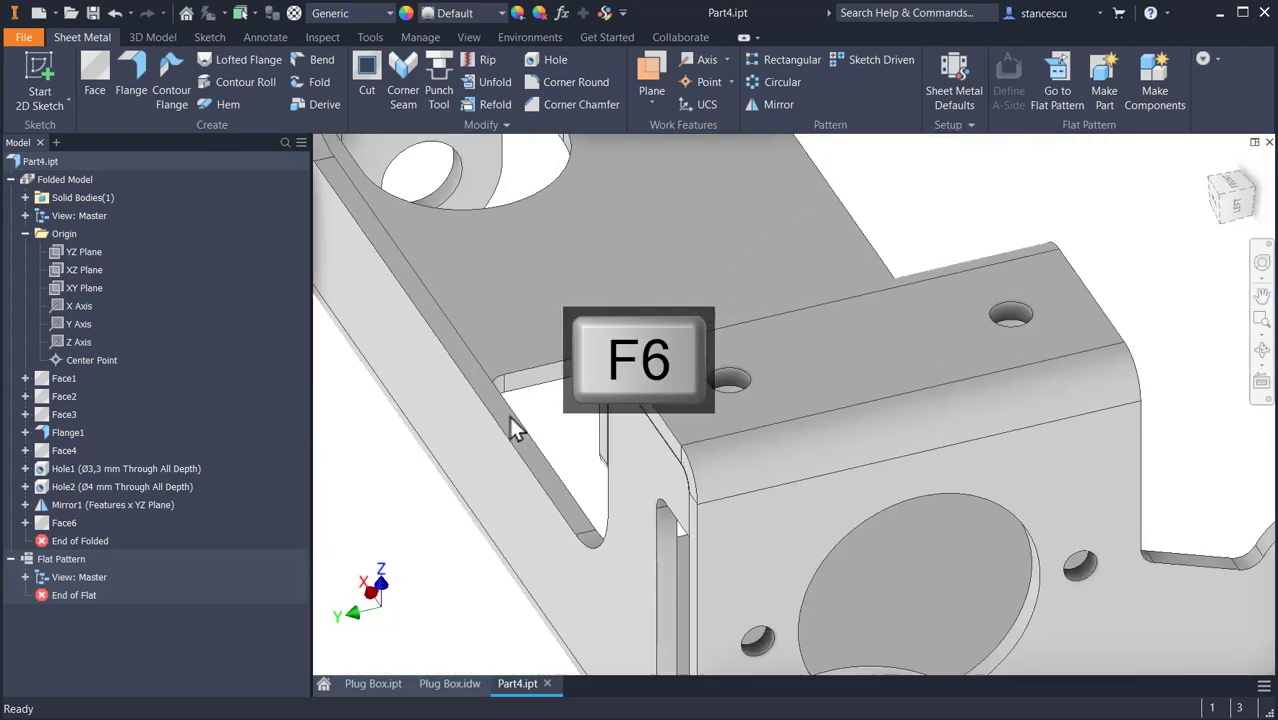
# Assign the Aluminum 6061 material to the part.
pyautogui.click(340, 14)
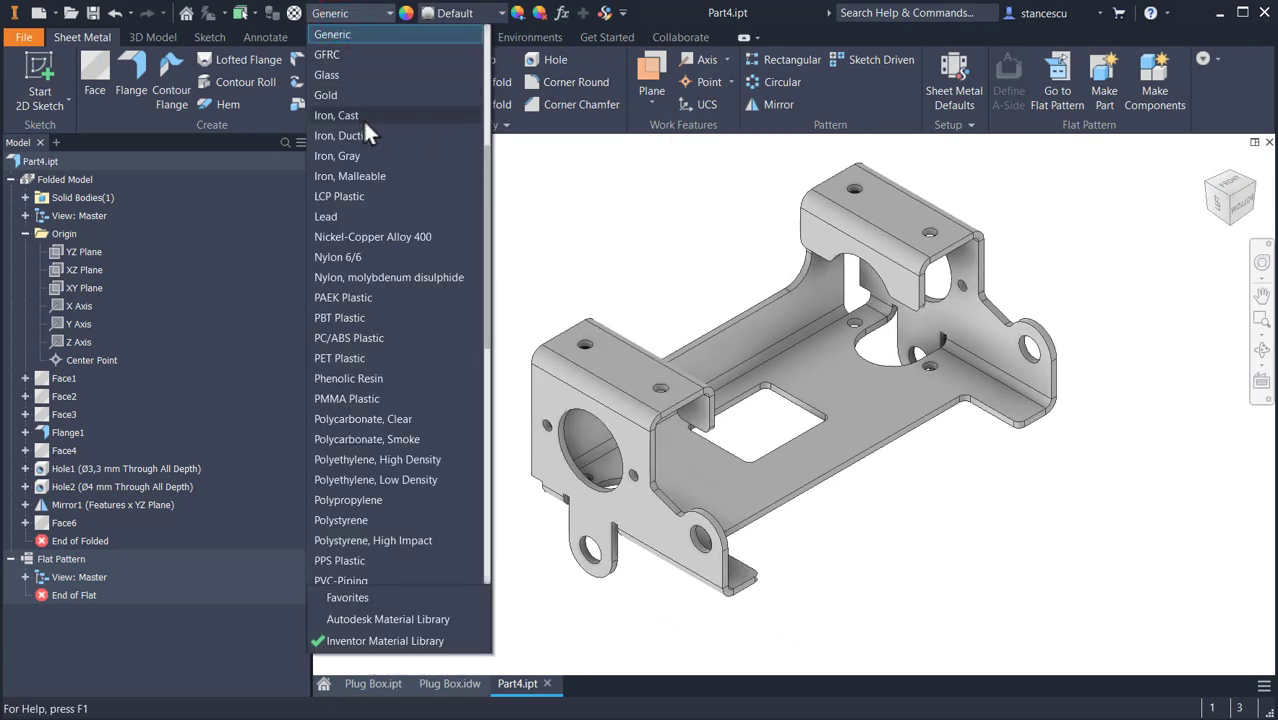
pyautogui.scroll(5, 362, 118)
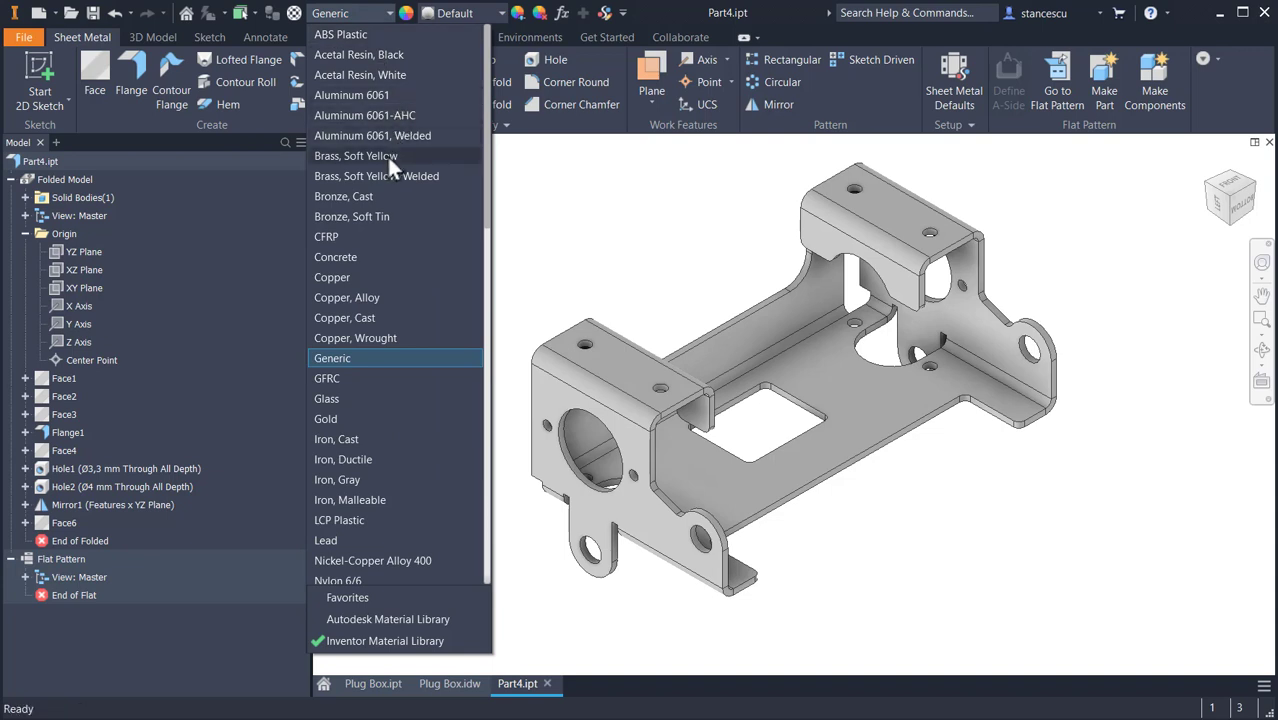
pyautogui.click(372, 95)
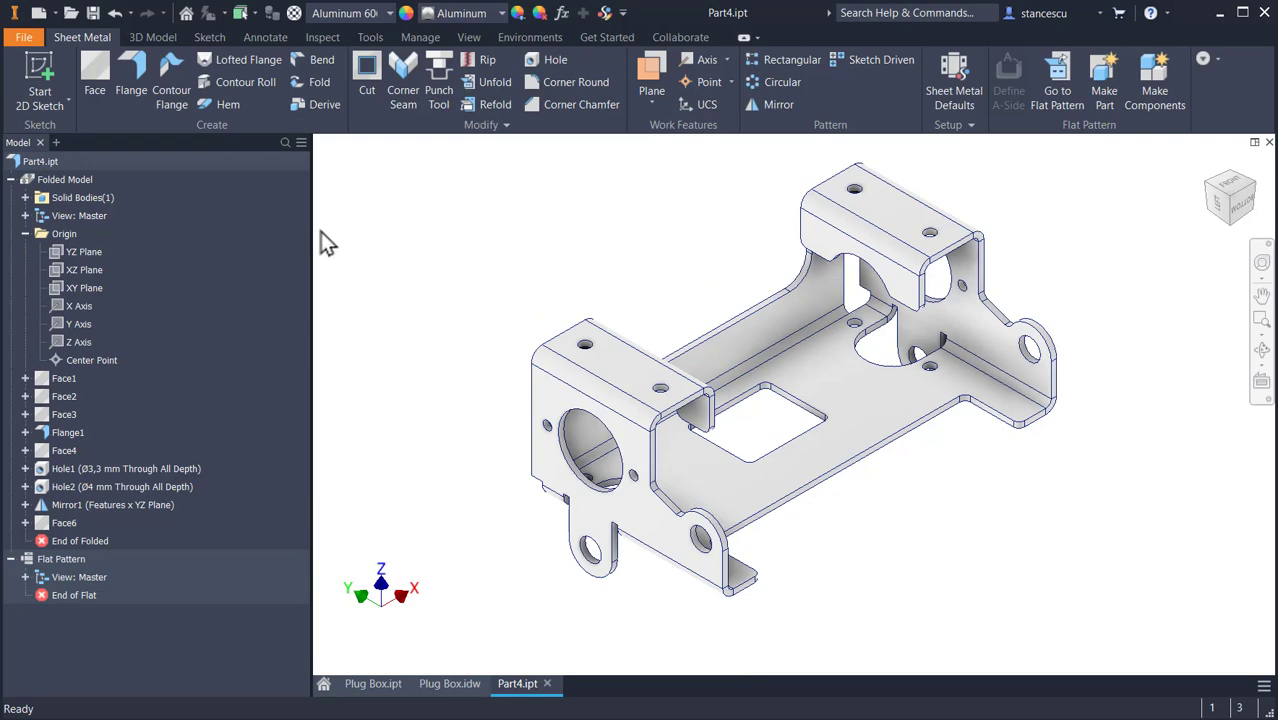
# Update the part's physical properties in iProperties and copy its volume value.
pyautogui.click(44, 165)
pyautogui.rightClick(45, 168)
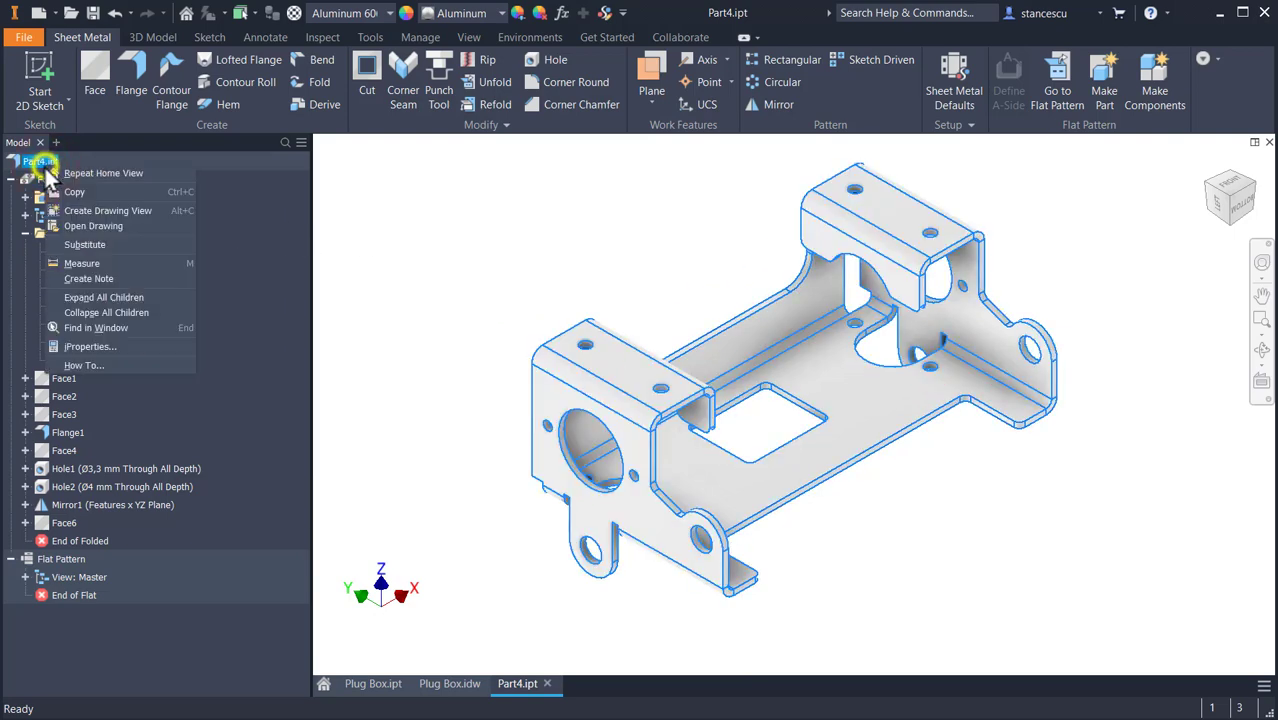
pyautogui.click(92, 347)
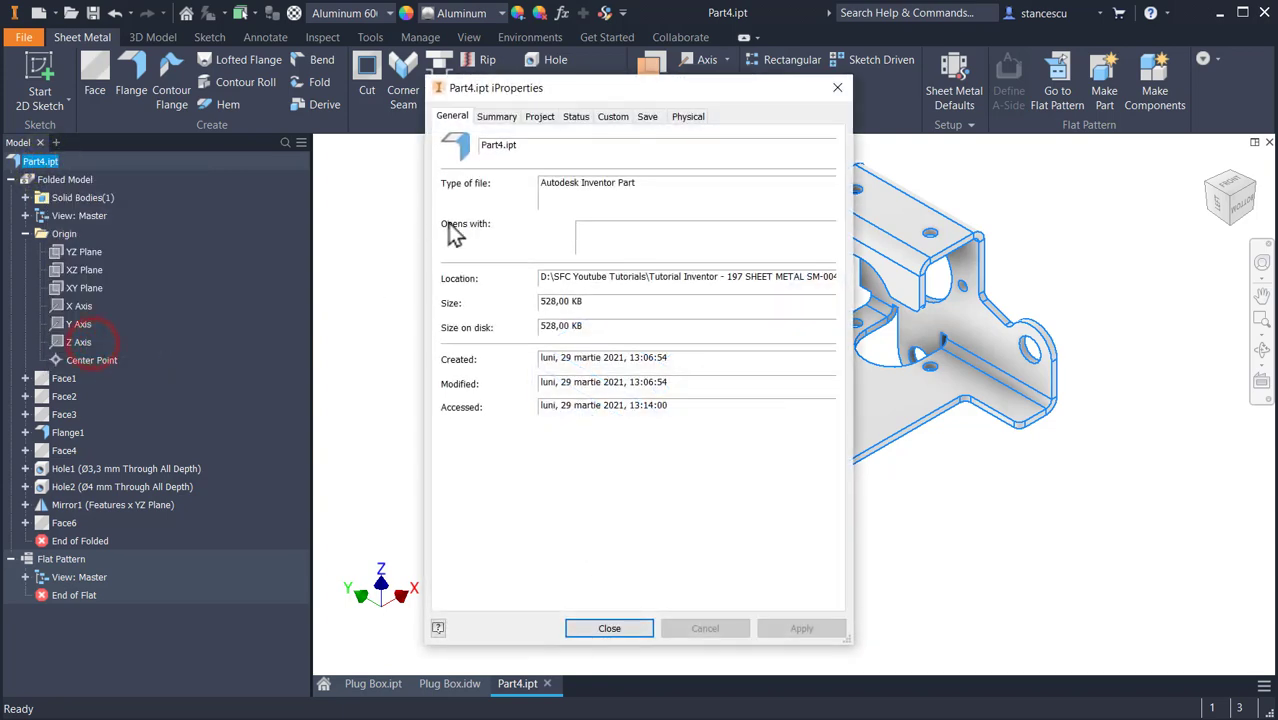
pyautogui.click(688, 116)
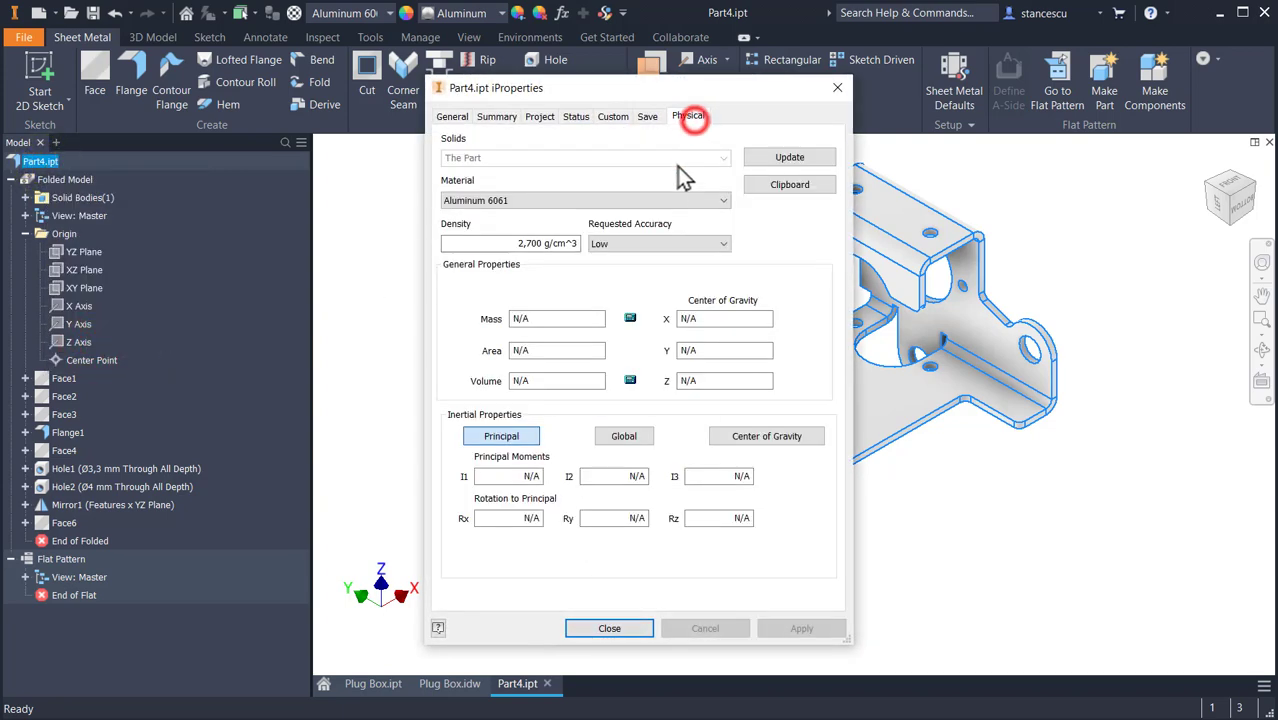
pyautogui.click(785, 160)
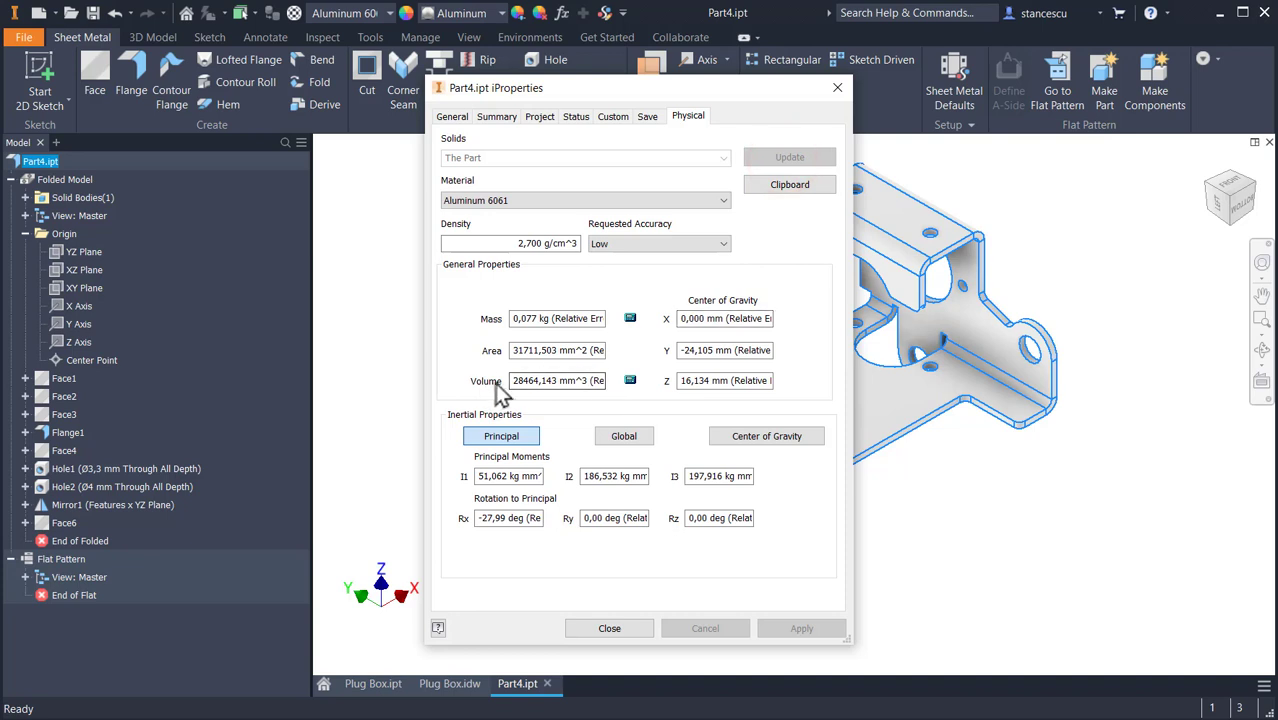
pyautogui.moveTo(513, 381); pyautogui.dragTo(588, 389)
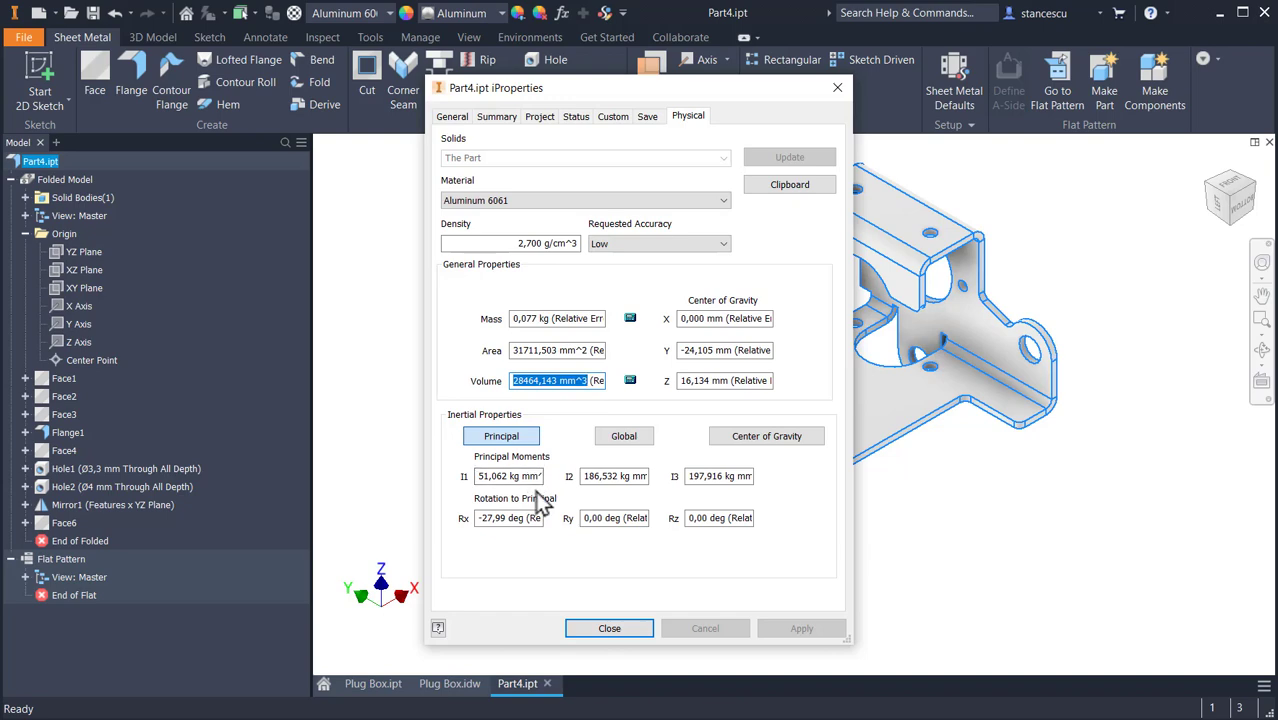
pyautogui.hotkey('ctrl', 'c')
pyautogui.click(620, 630)
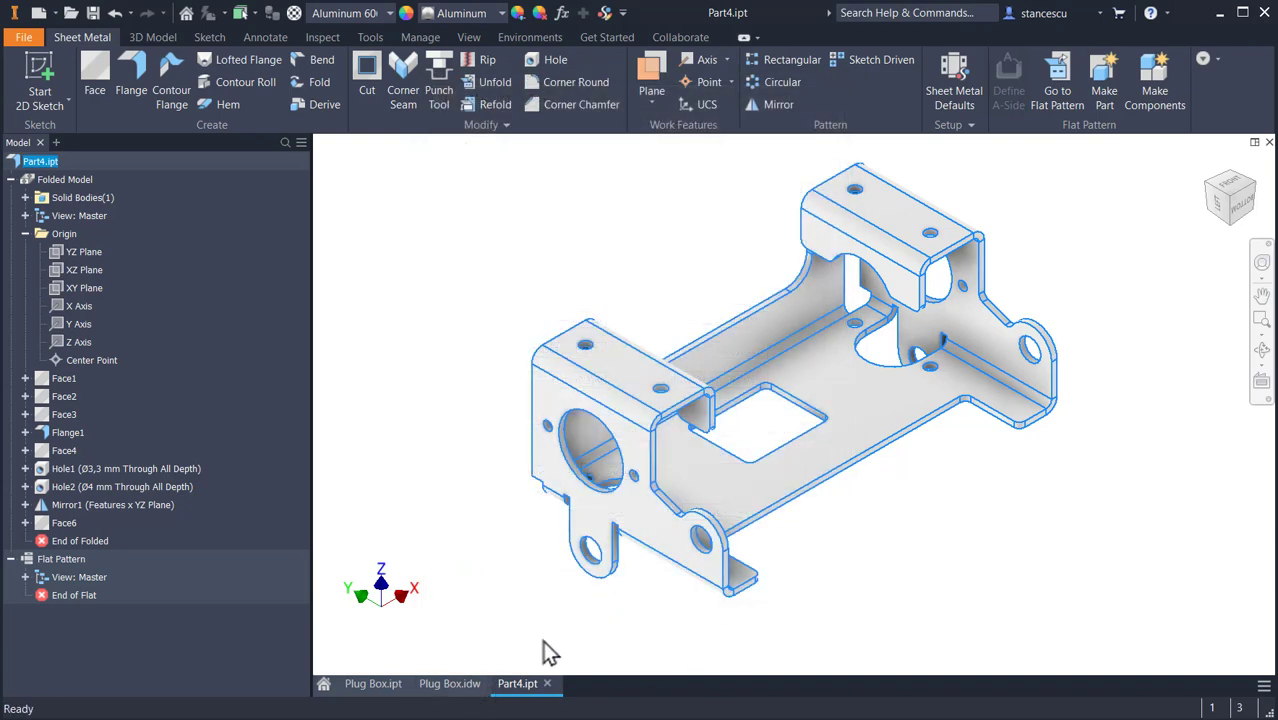
# Compare the copied volume with the volume note in Plug Box.idw by pasting it beneath the note, discard the edit, and return to Part4.ipt.
pyautogui.click(450, 683)
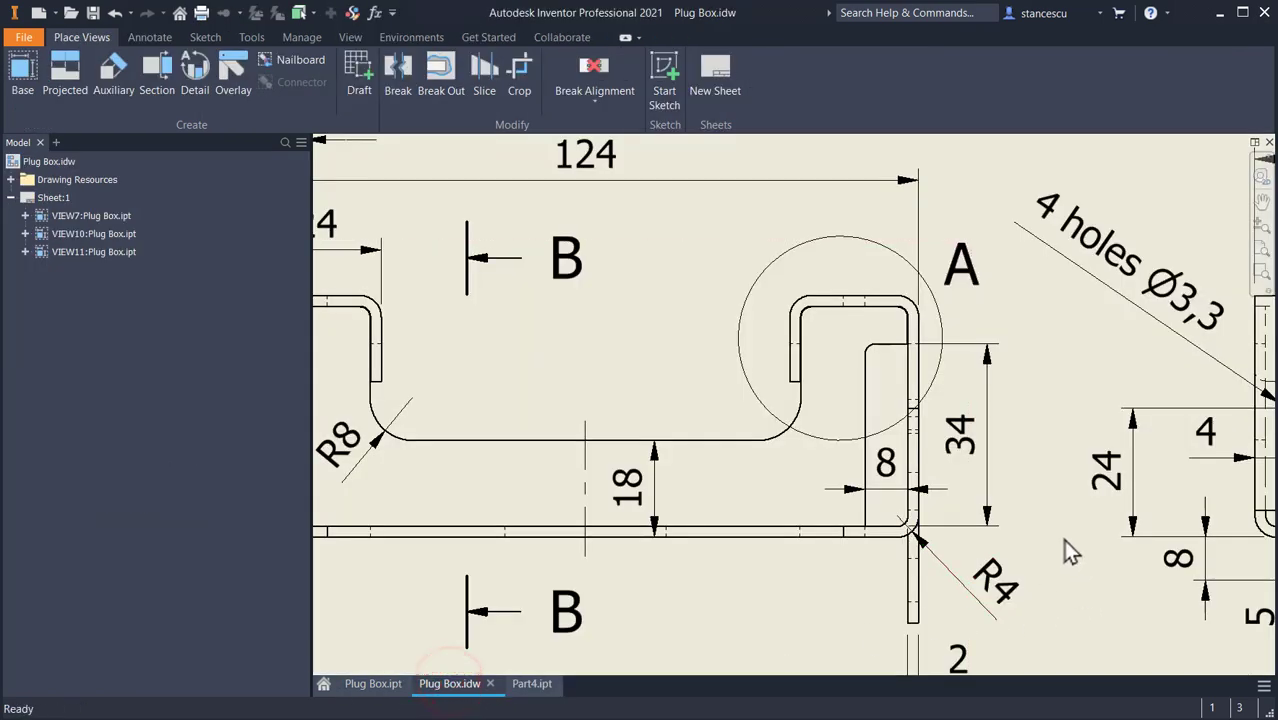
pyautogui.moveTo(1078, 551)
pyautogui.mouseDown(button='middle')
pyautogui.moveTo(587, 227)
pyautogui.moveTo(306, 101)
pyautogui.mouseUp(button='middle')
pyautogui.click(725, 305)
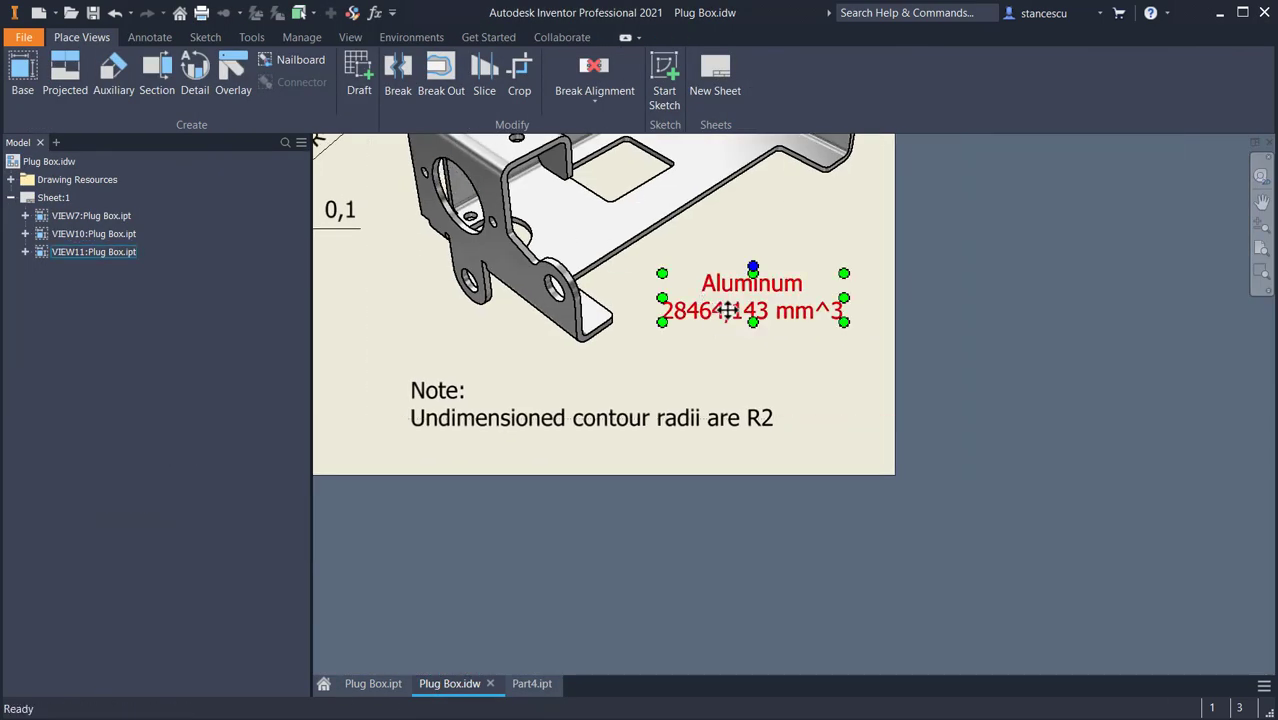
pyautogui.doubleClick(730, 311)
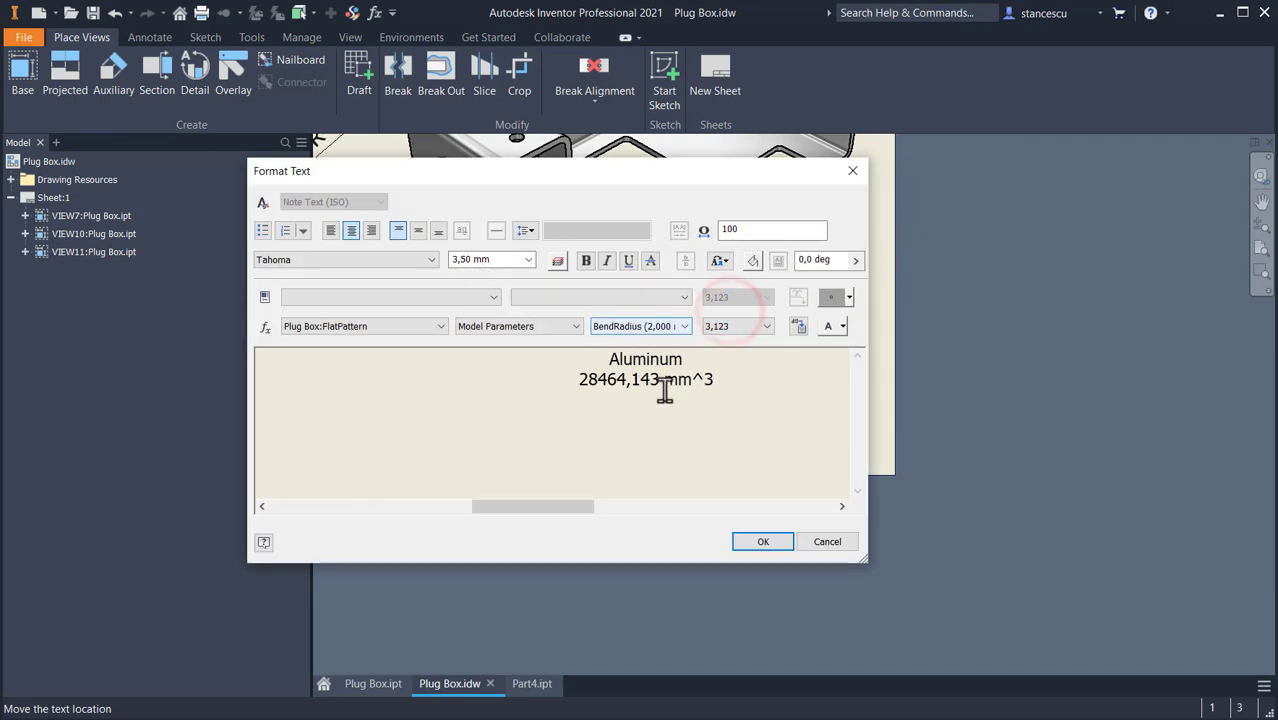
pyautogui.press('Return')
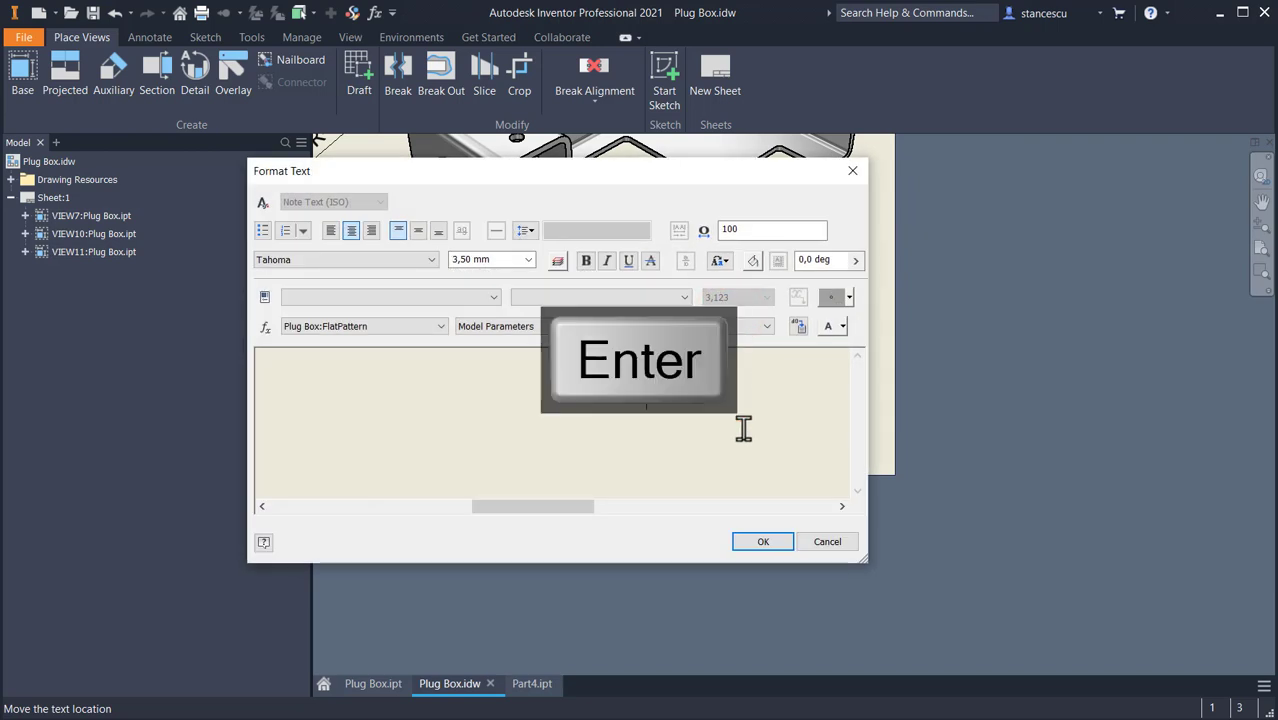
pyautogui.hotkey('ctrl', 'v')
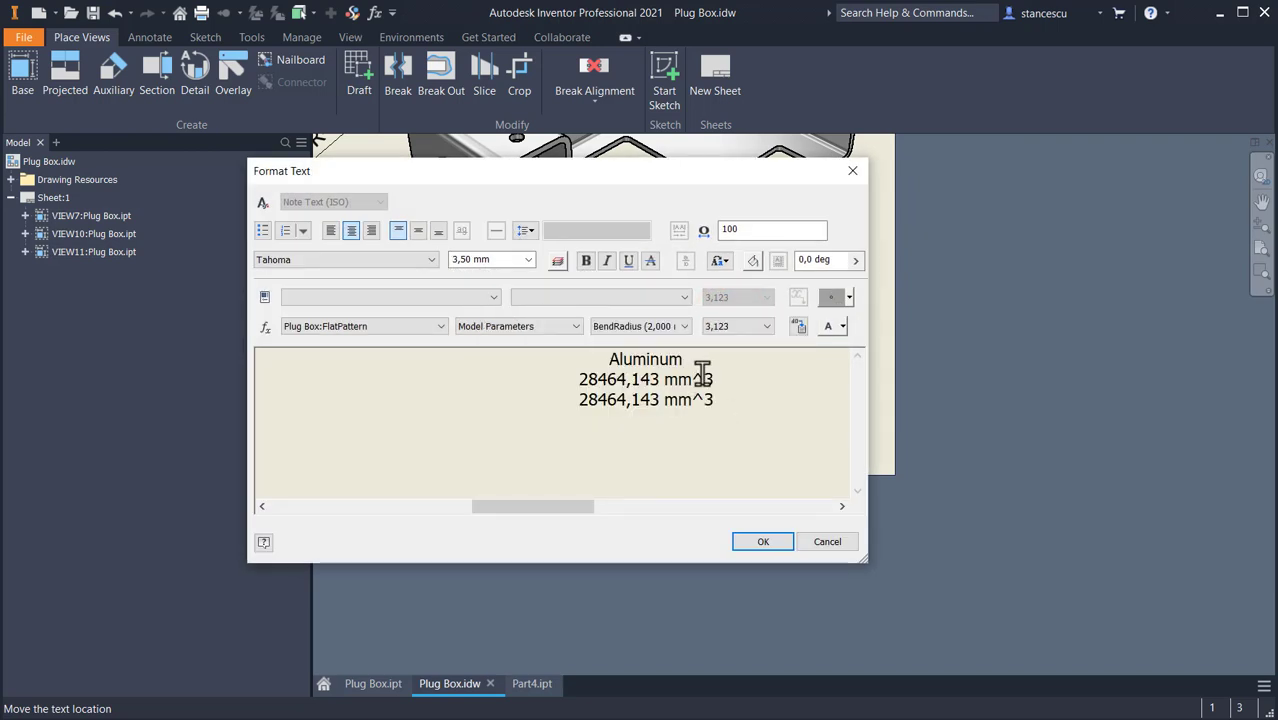
pyautogui.click(822, 543)
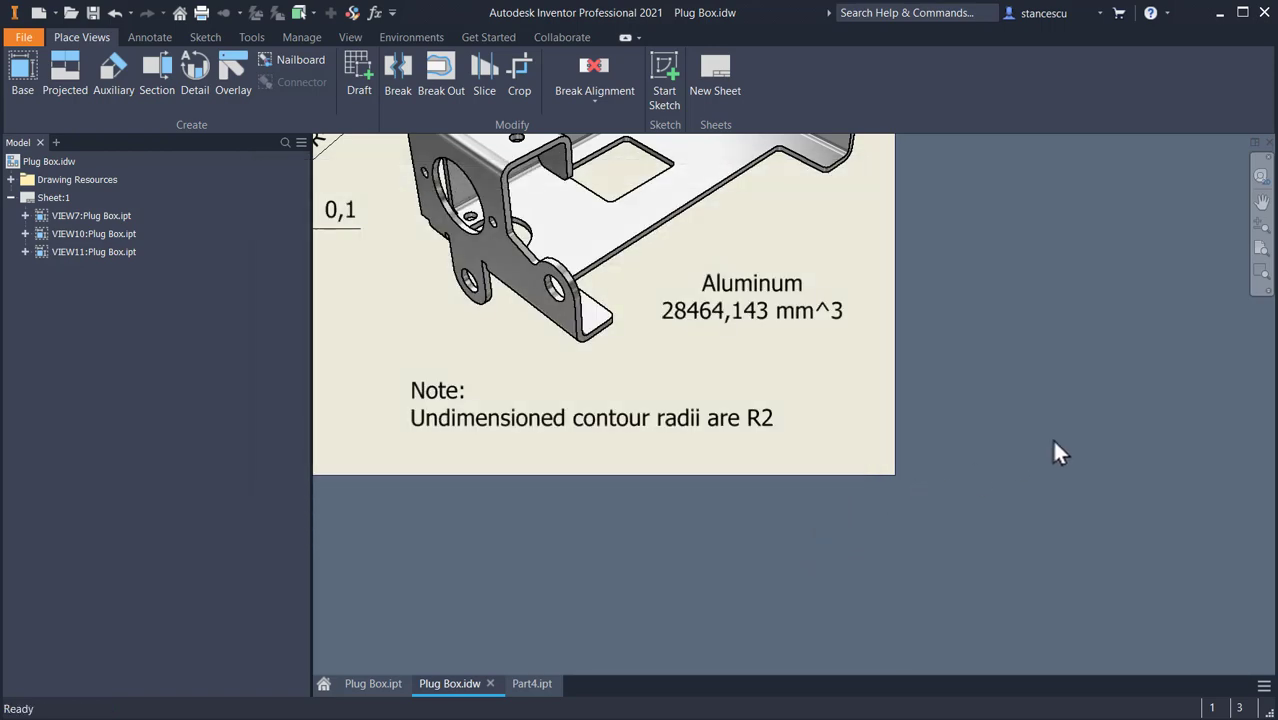
pyautogui.press('Home')
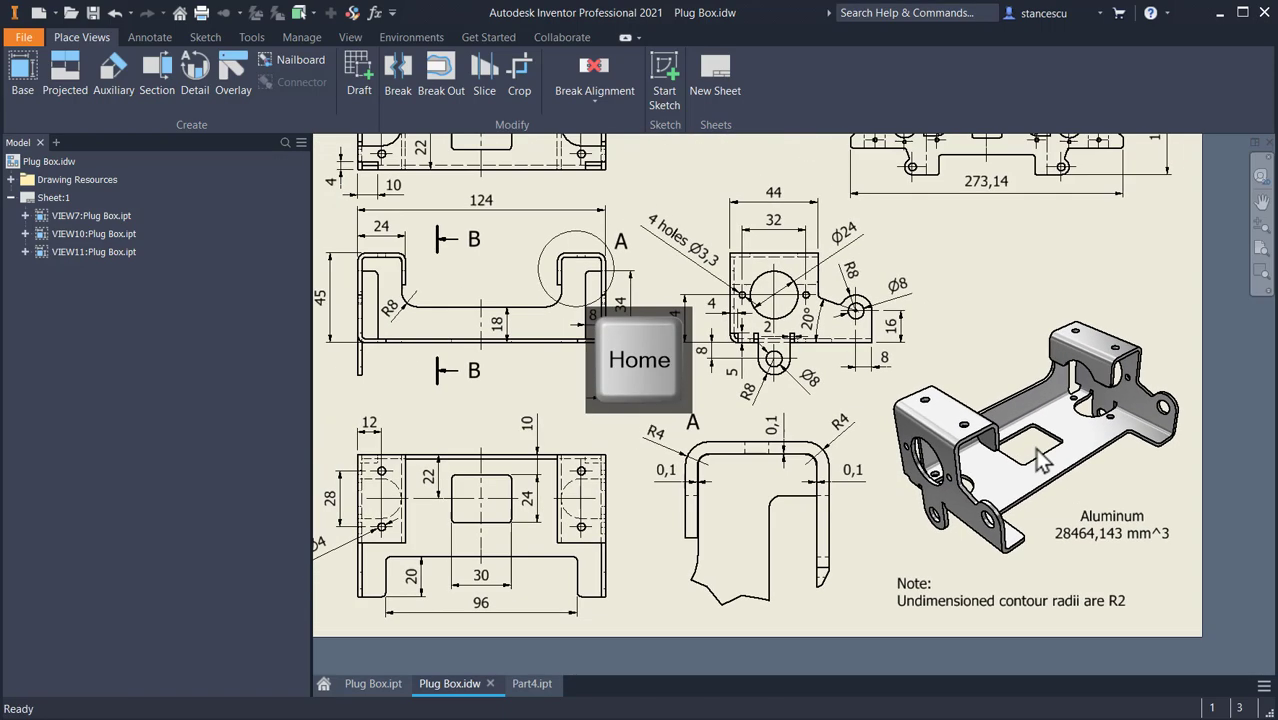
pyautogui.click(530, 683)
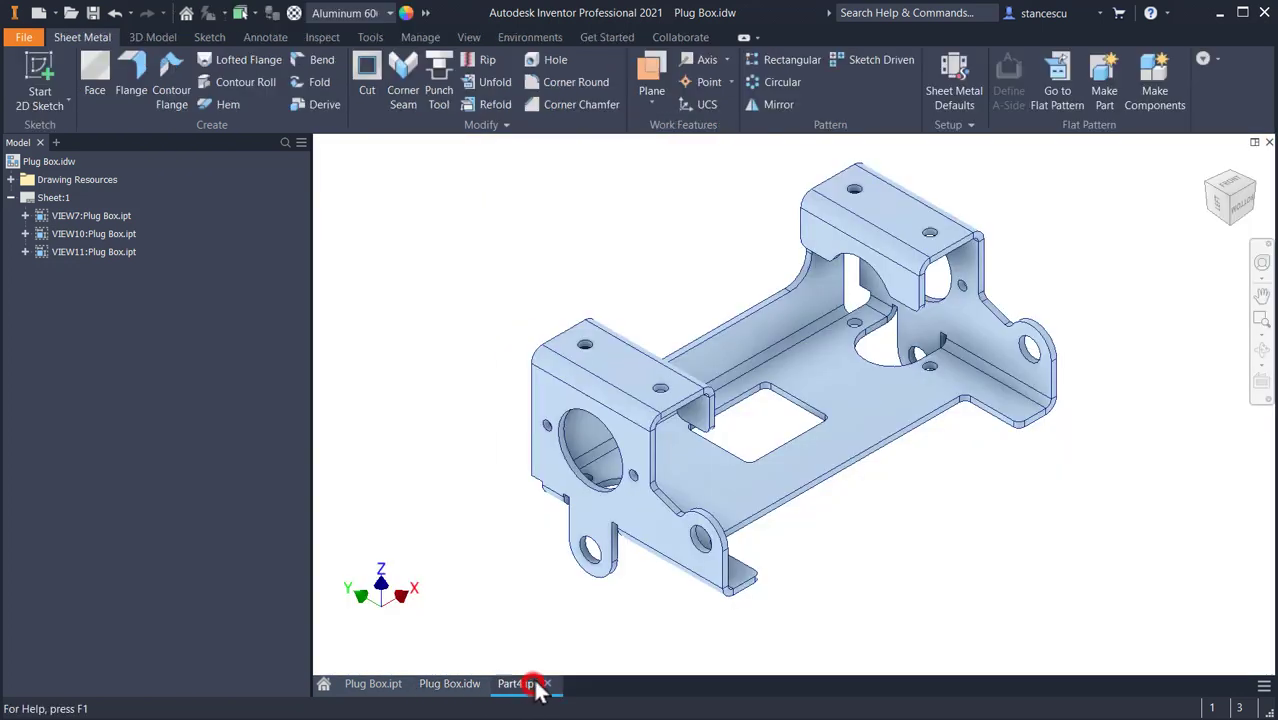